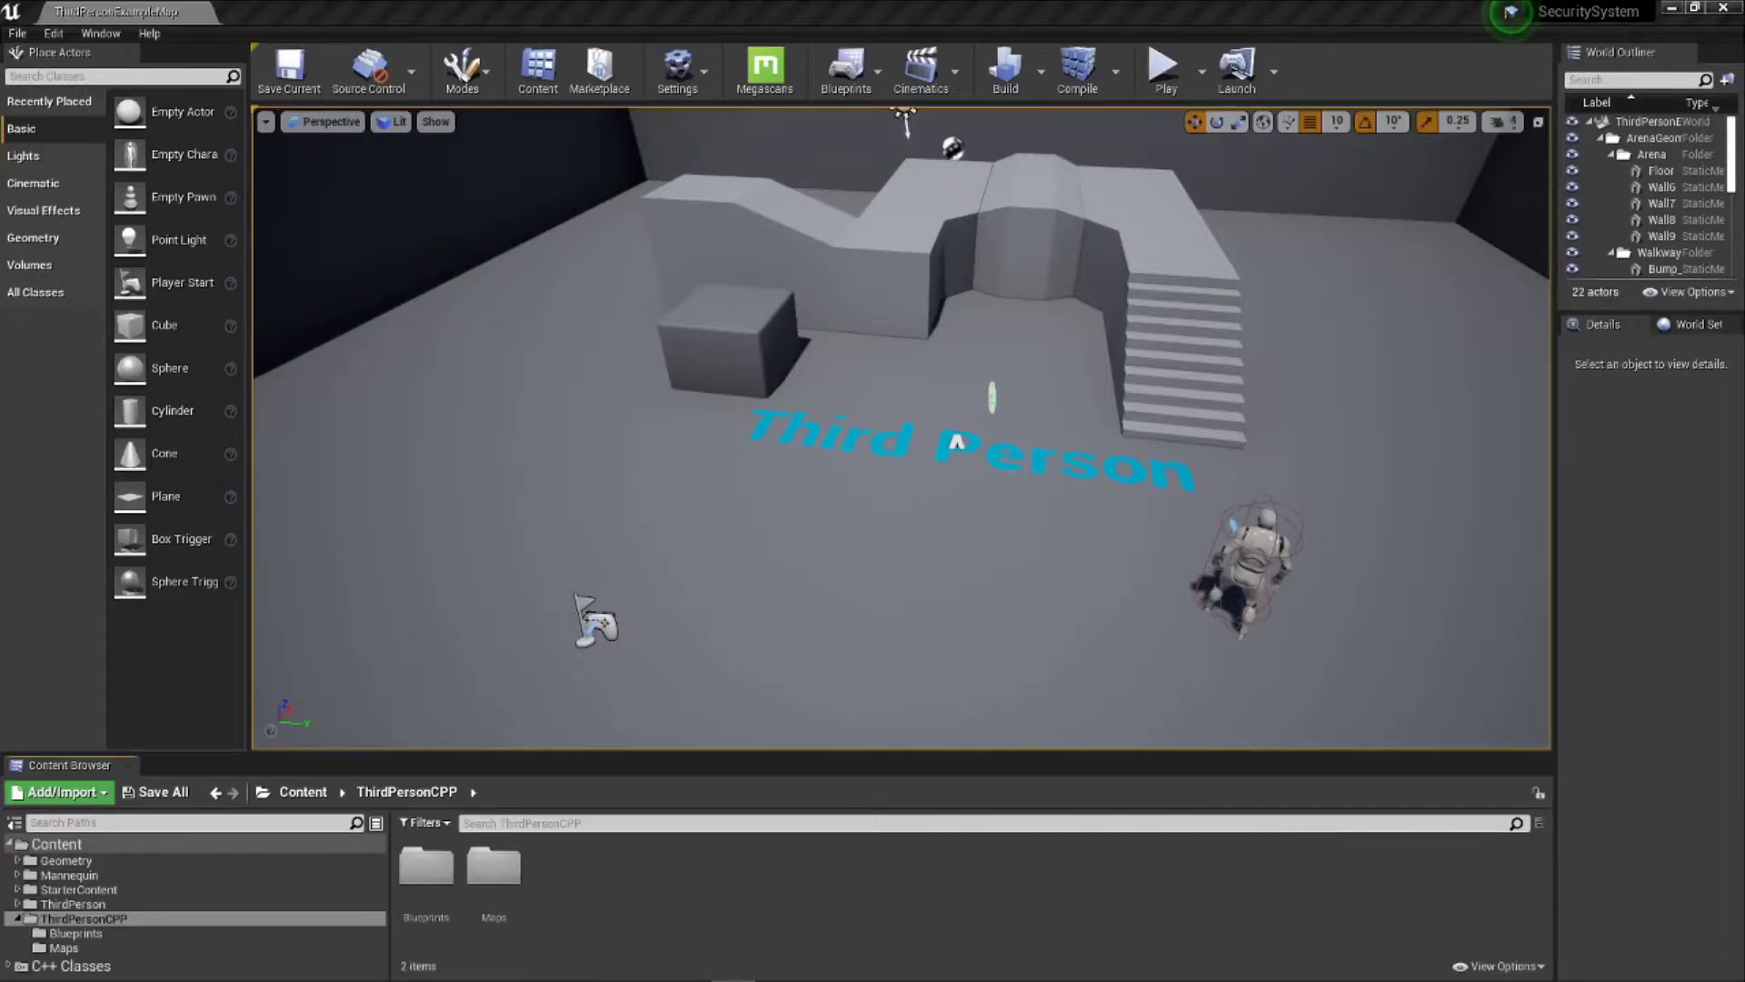
Step: Create a folder named SecuritySystem inside the ThirdPersonCPP Blueprints folder
double_click(428, 863)
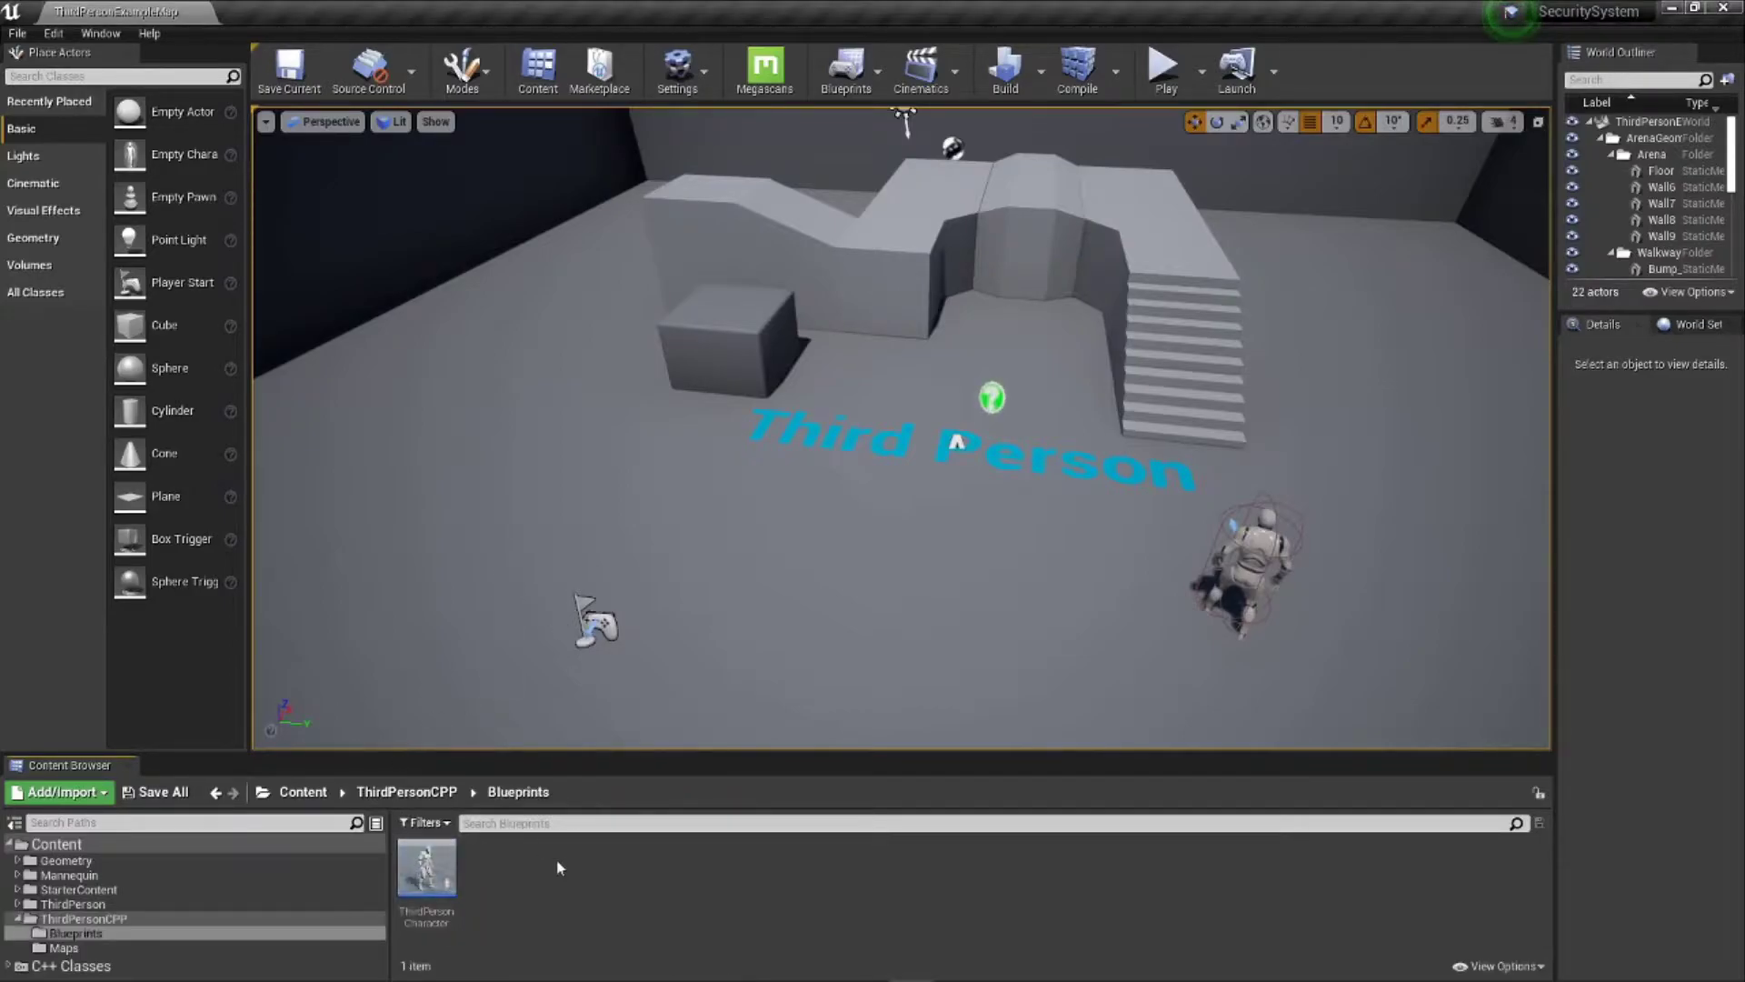
right_click(530, 888)
left_click(636, 350)
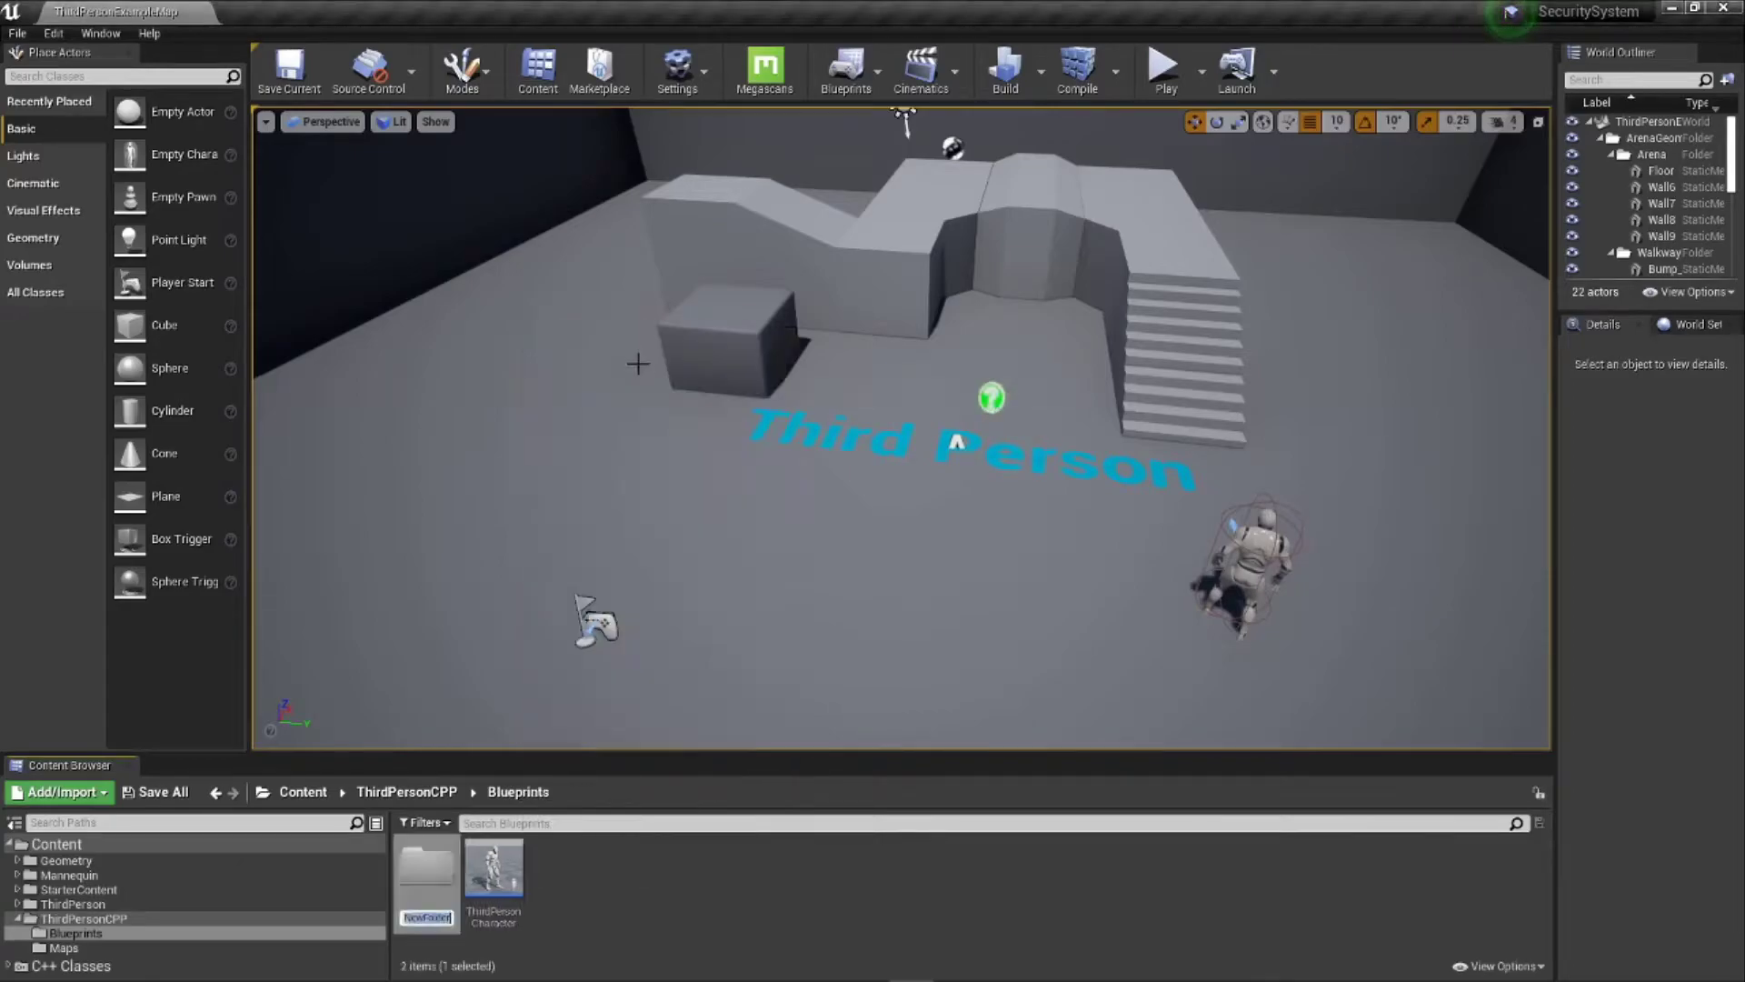
type("Secu")
type("ritySys")
type("tem")
key("Return")
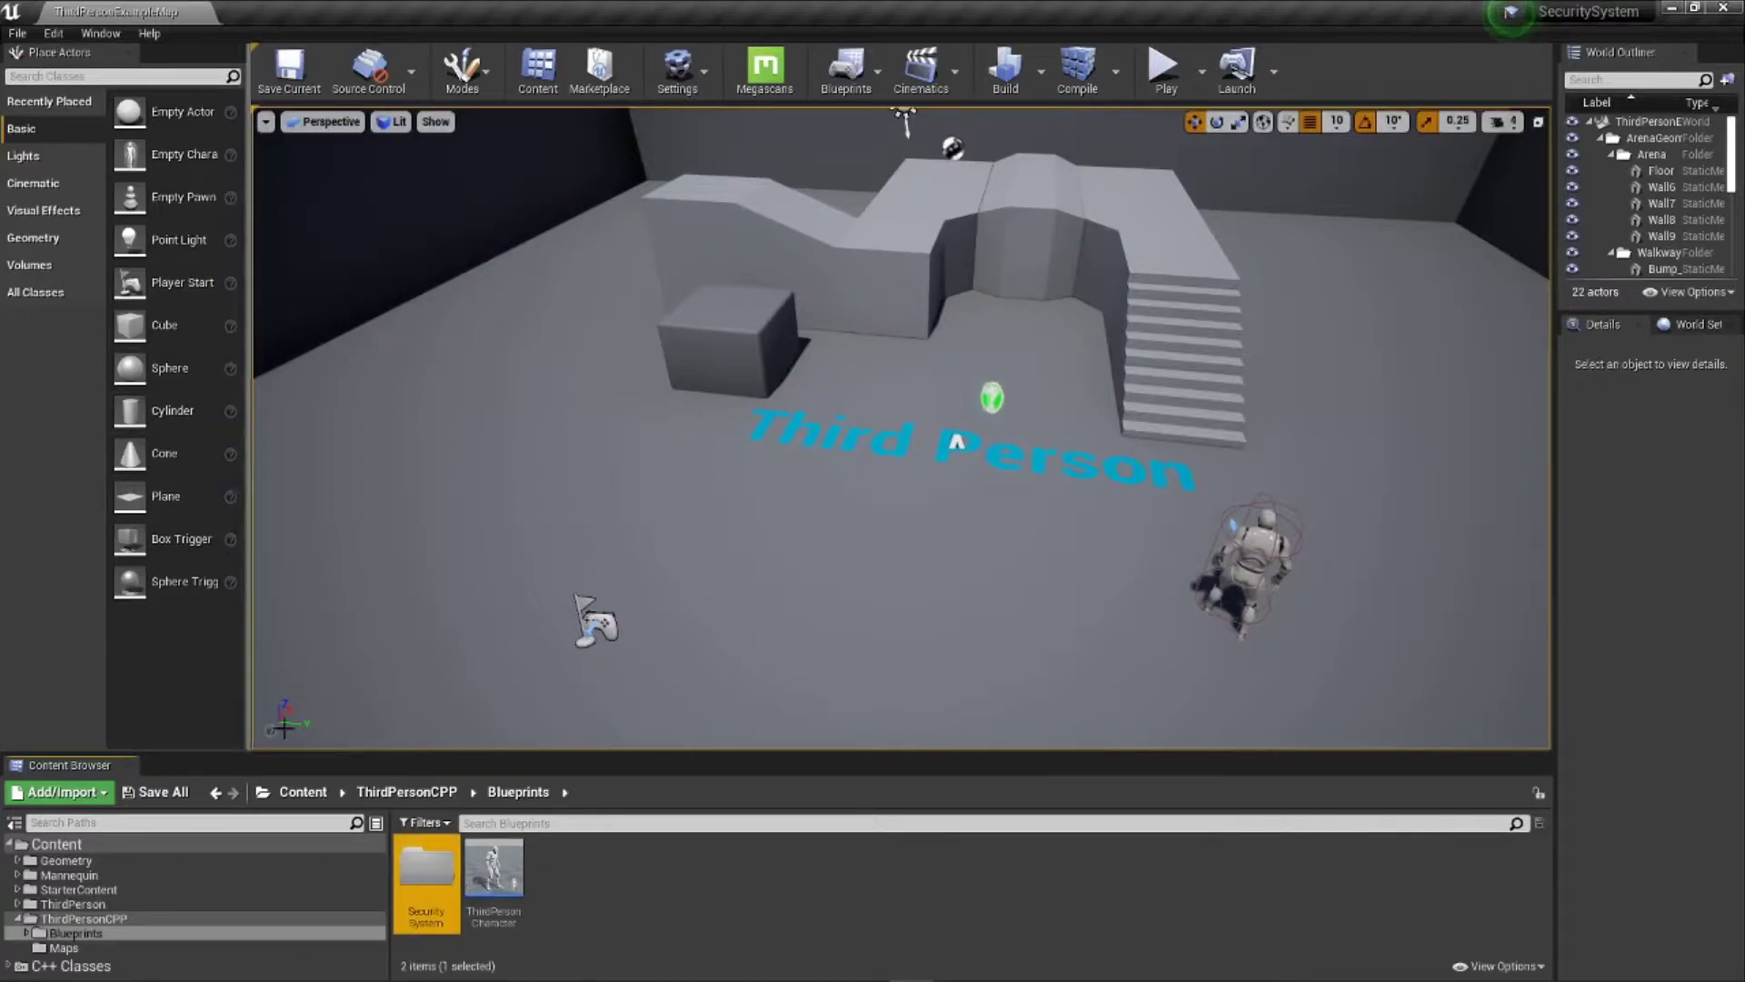
Step: Create a material named M_Screen inside the SecuritySystem folder
double_click(426, 877)
right_click(538, 860)
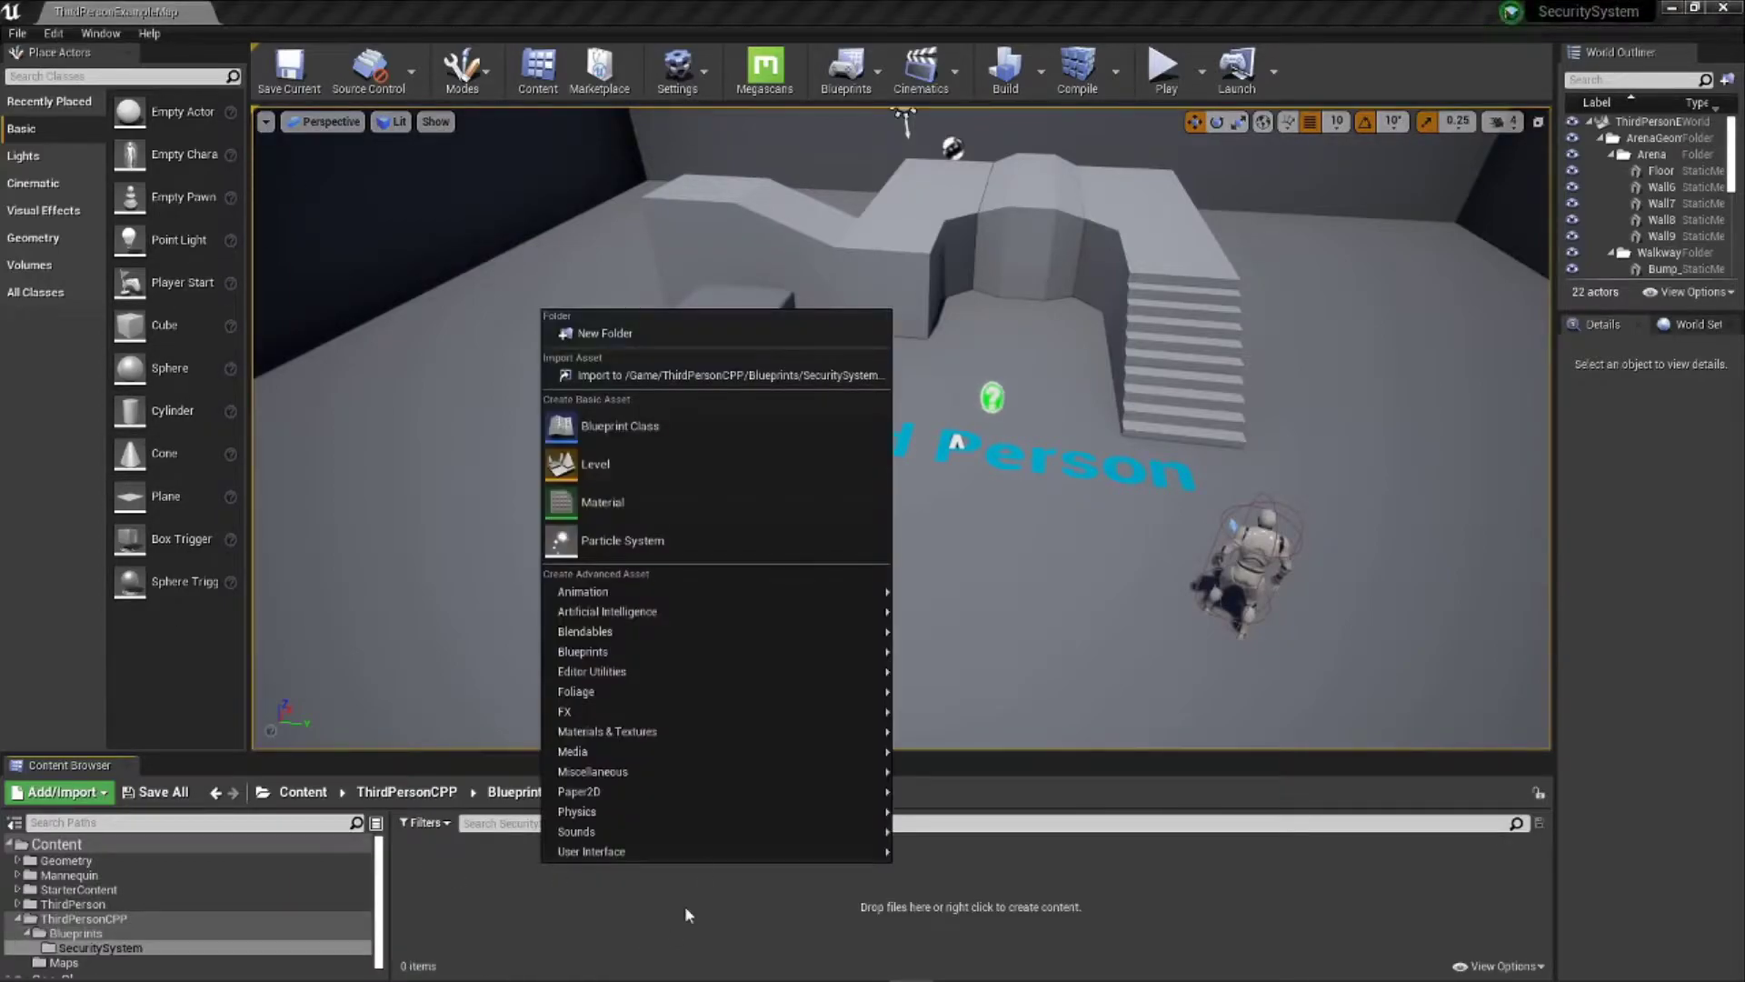
left_click(723, 505)
type("Screen")
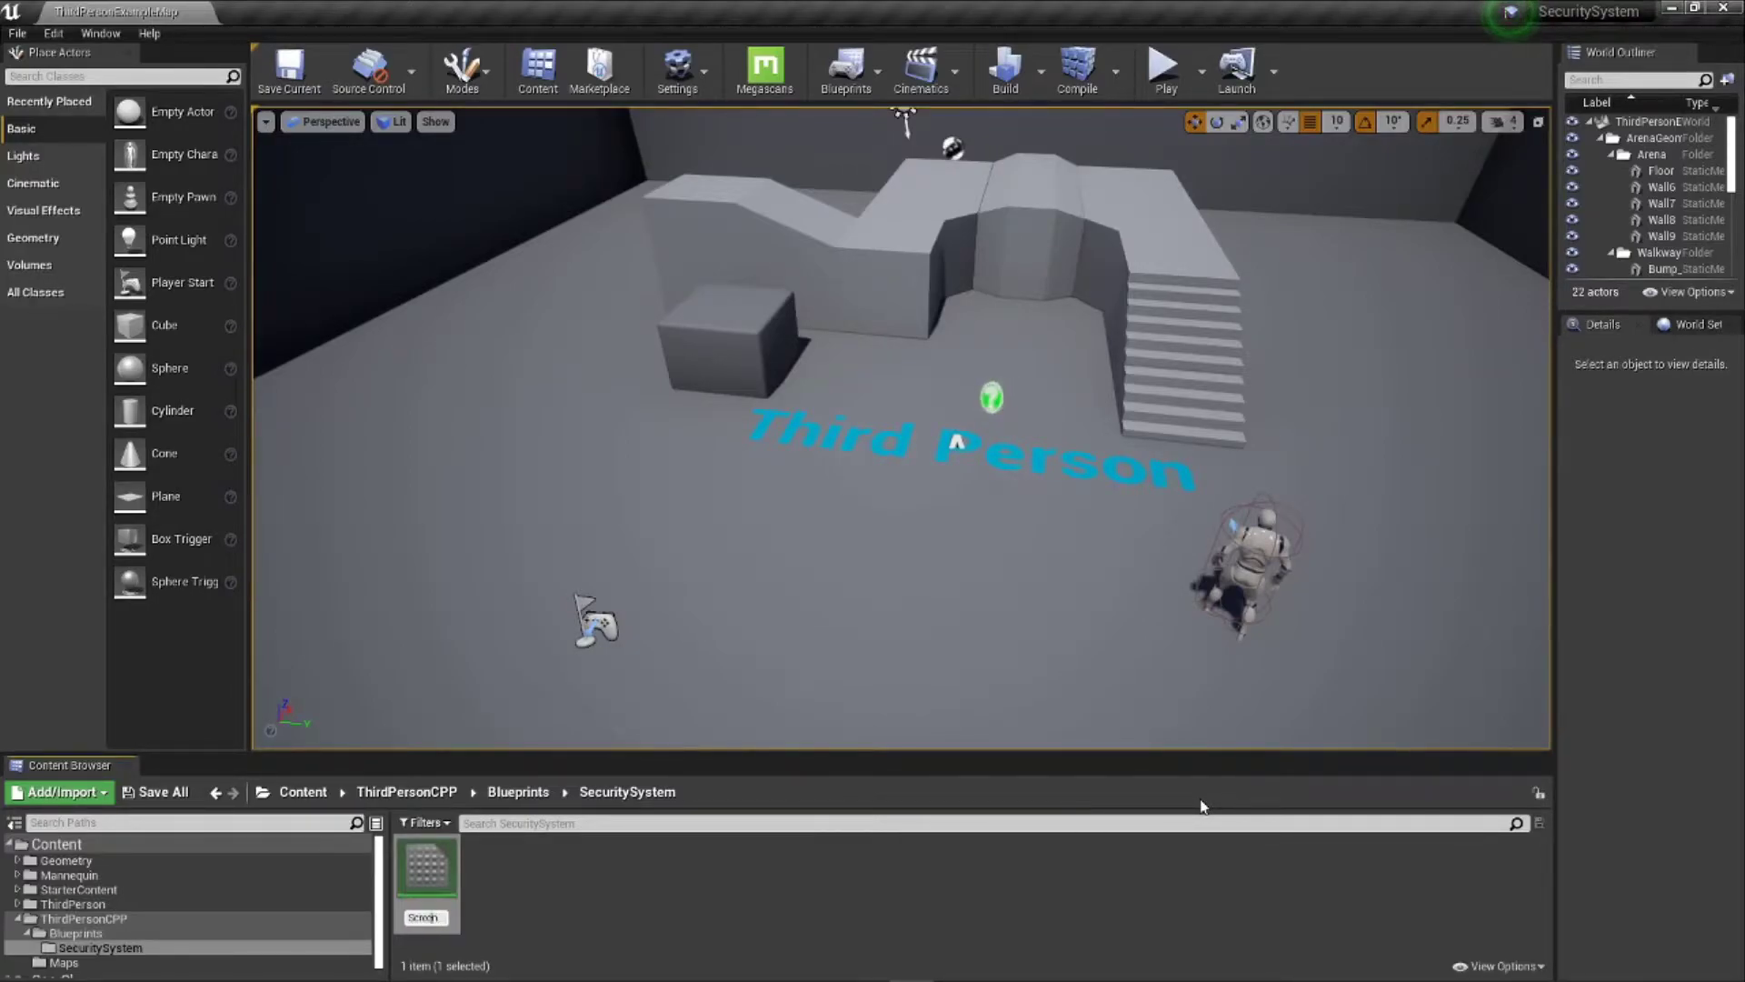
key("Home")
type("M_")
key("Return")
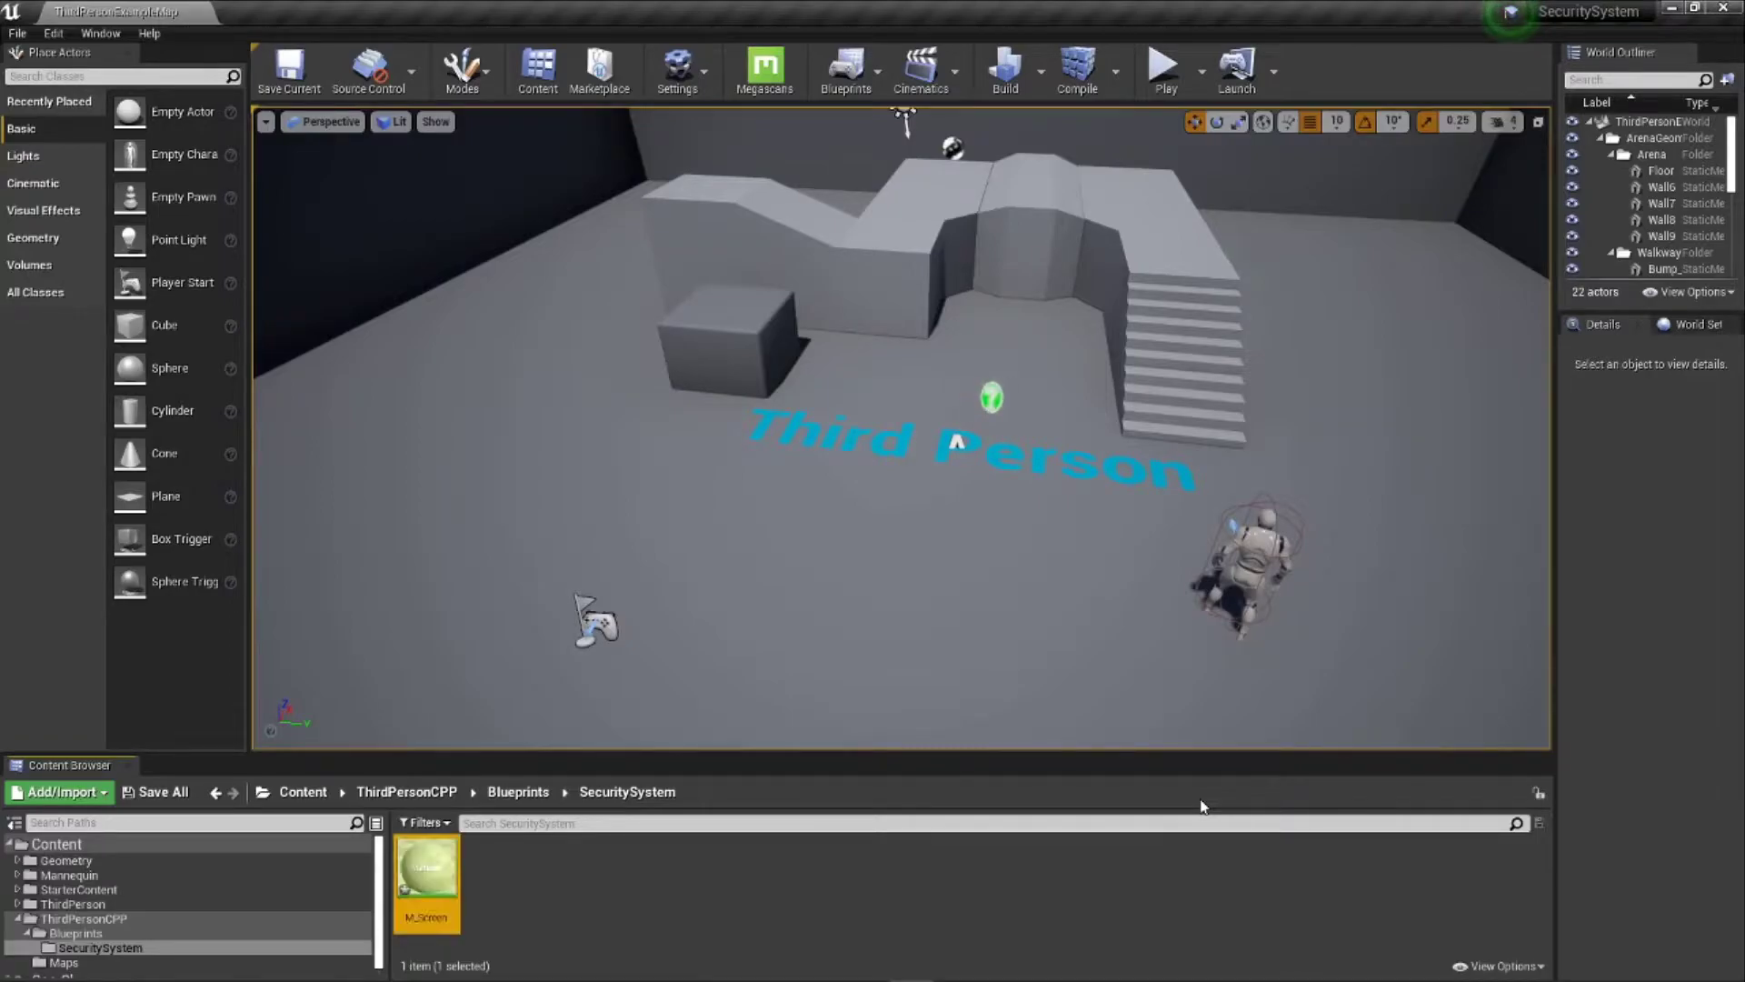
Step: Create a render target named CameraTextureRenderTarget2D in the SecuritySystem folder
right_click(551, 883)
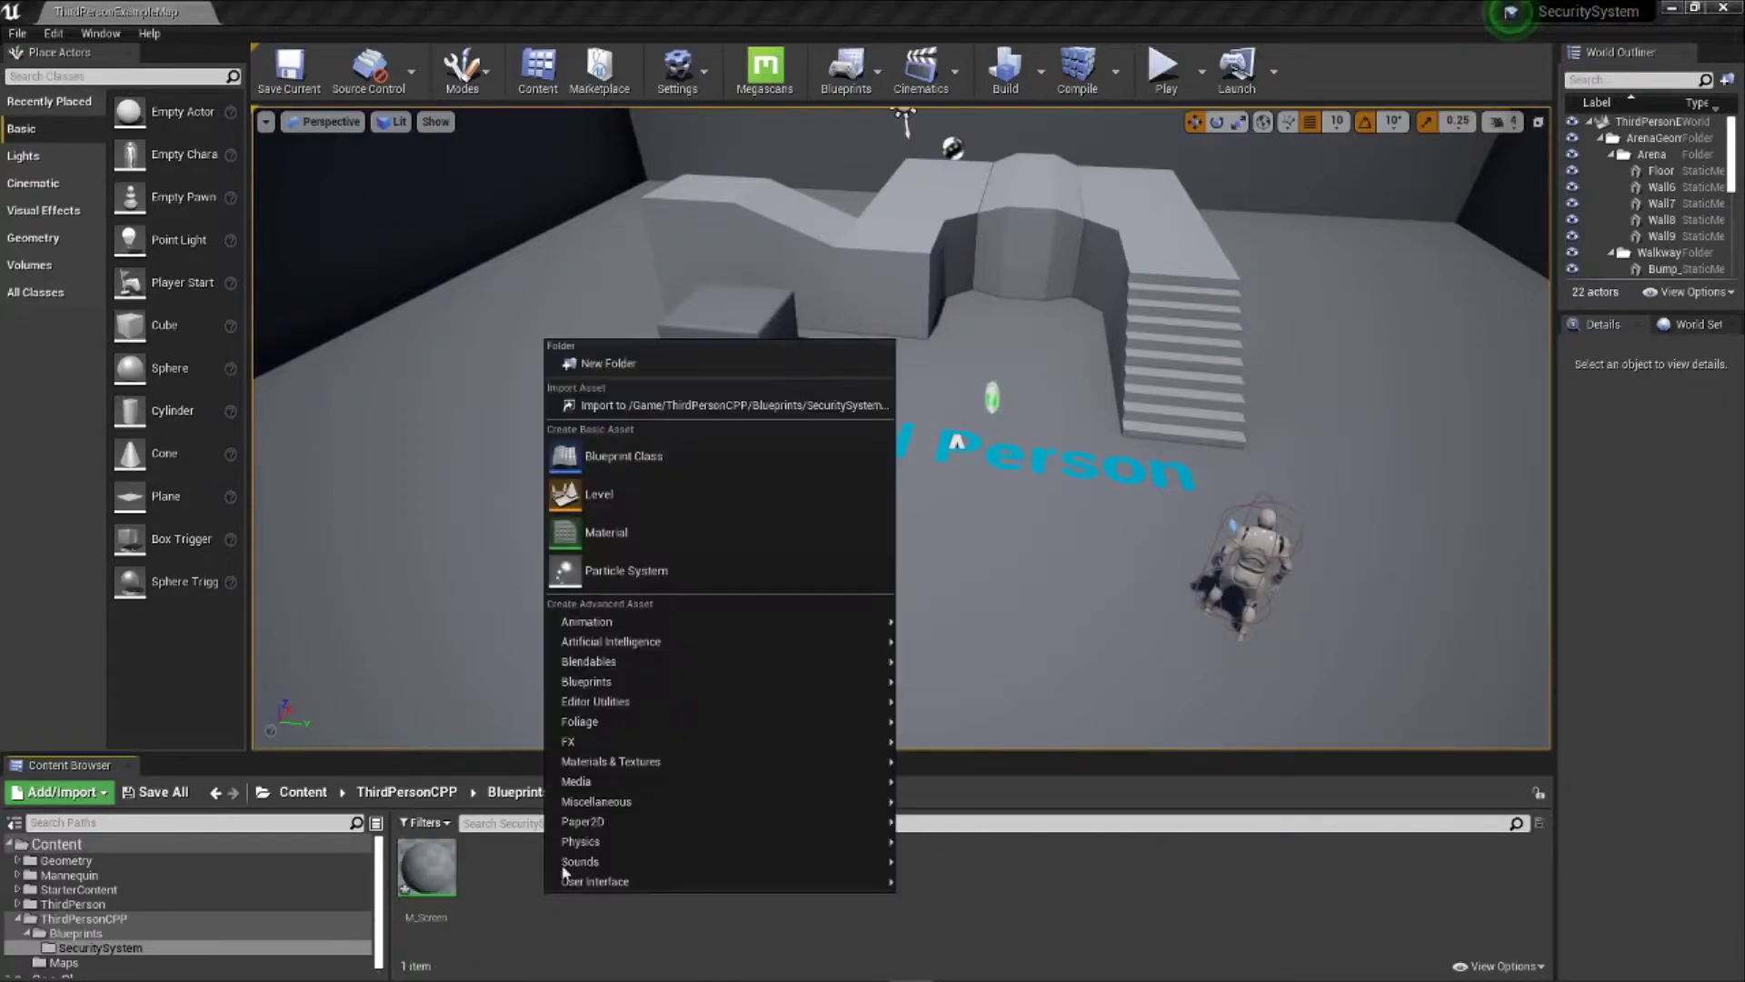
mouse_move(815, 766)
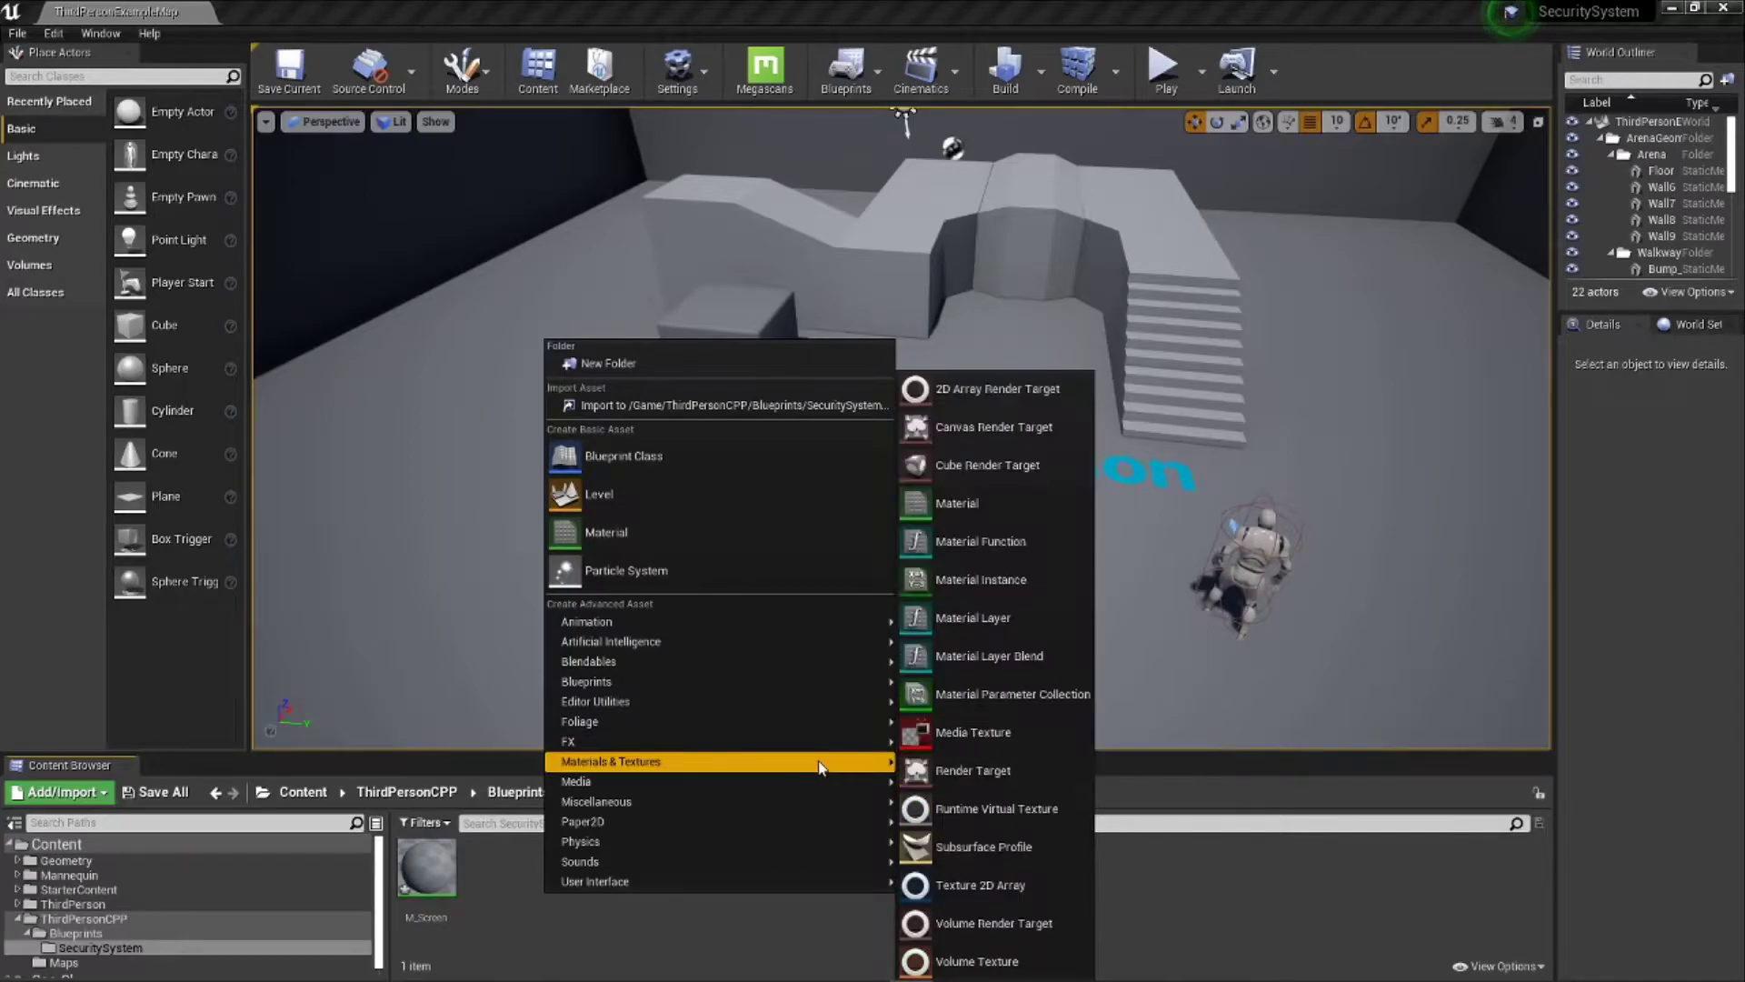
left_click(1027, 771)
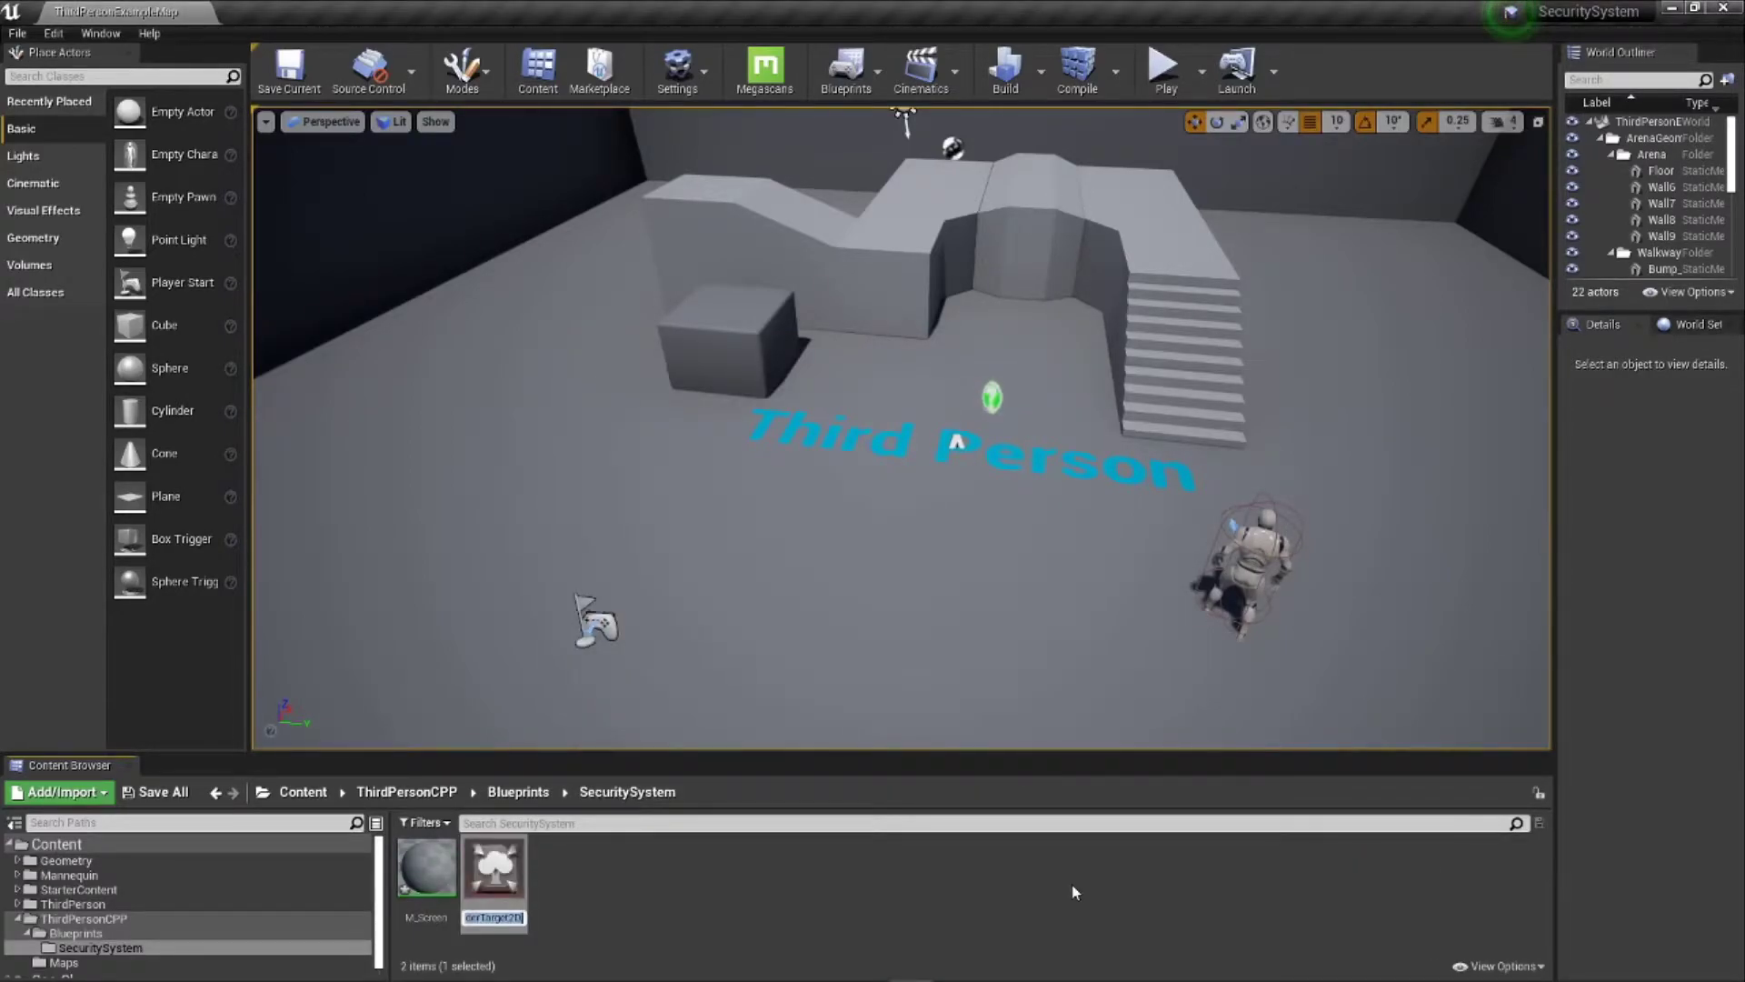
key("Return")
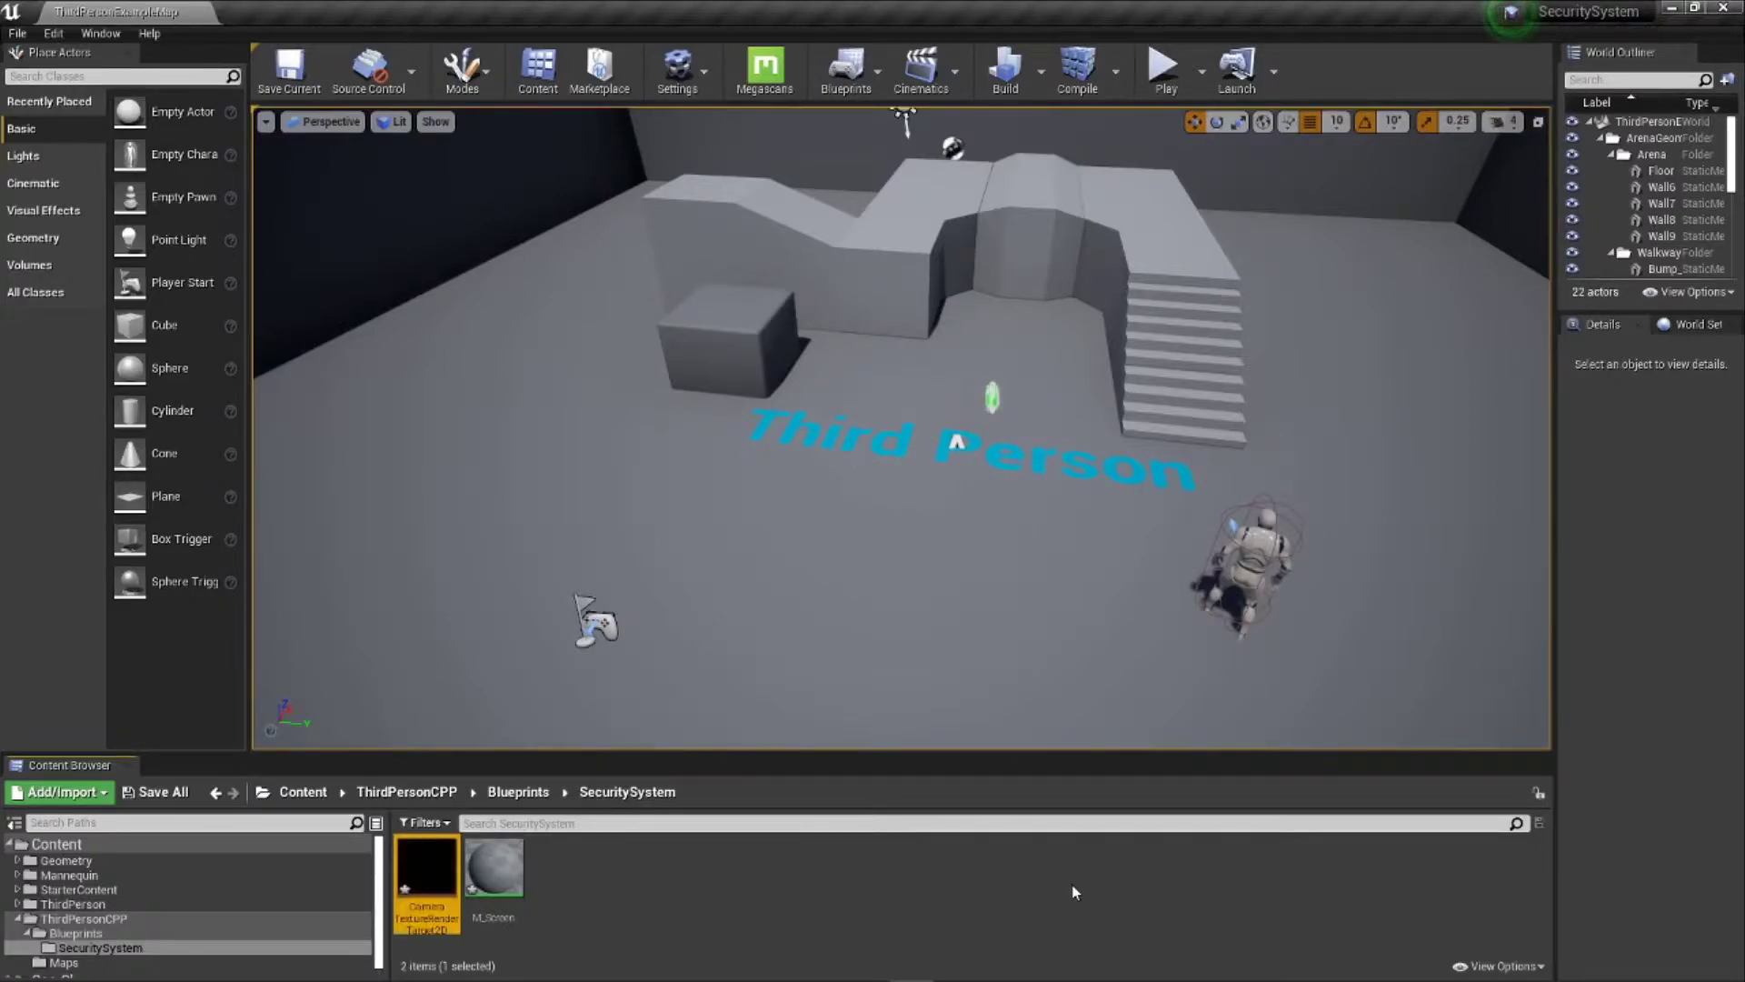
Step: Create a Blueprint Class with Actor as its parent and name it SecuritySystem
right_click(582, 865)
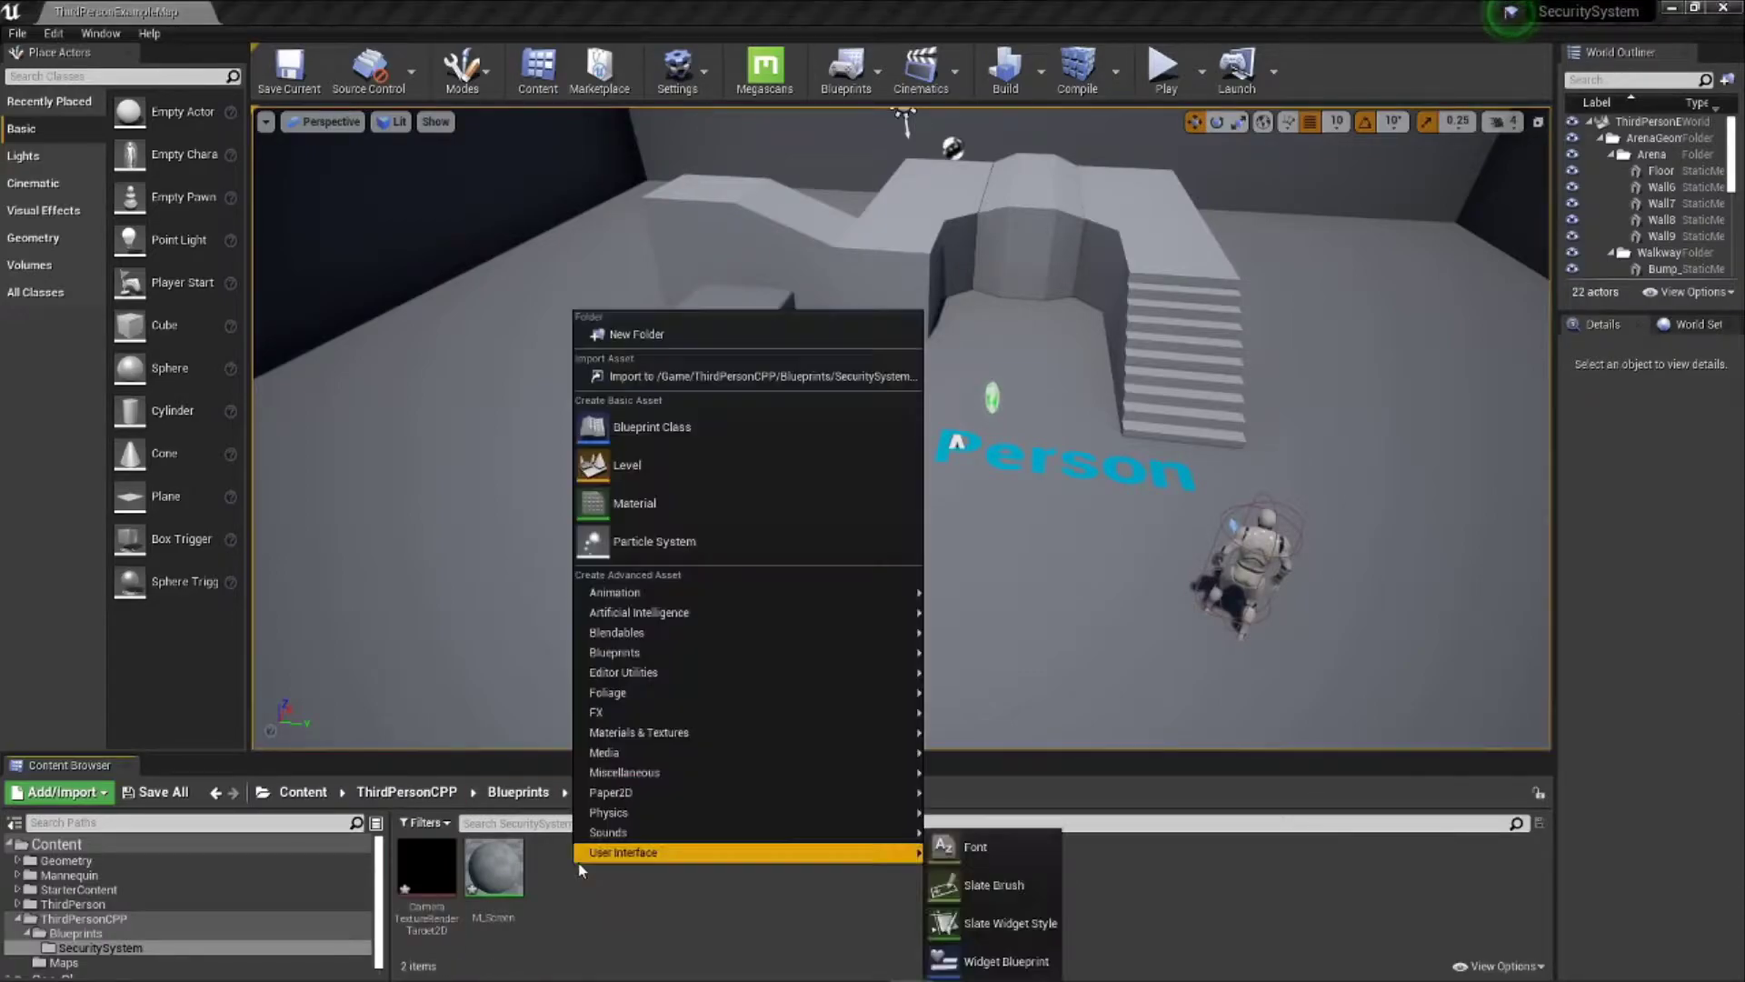
left_click(711, 446)
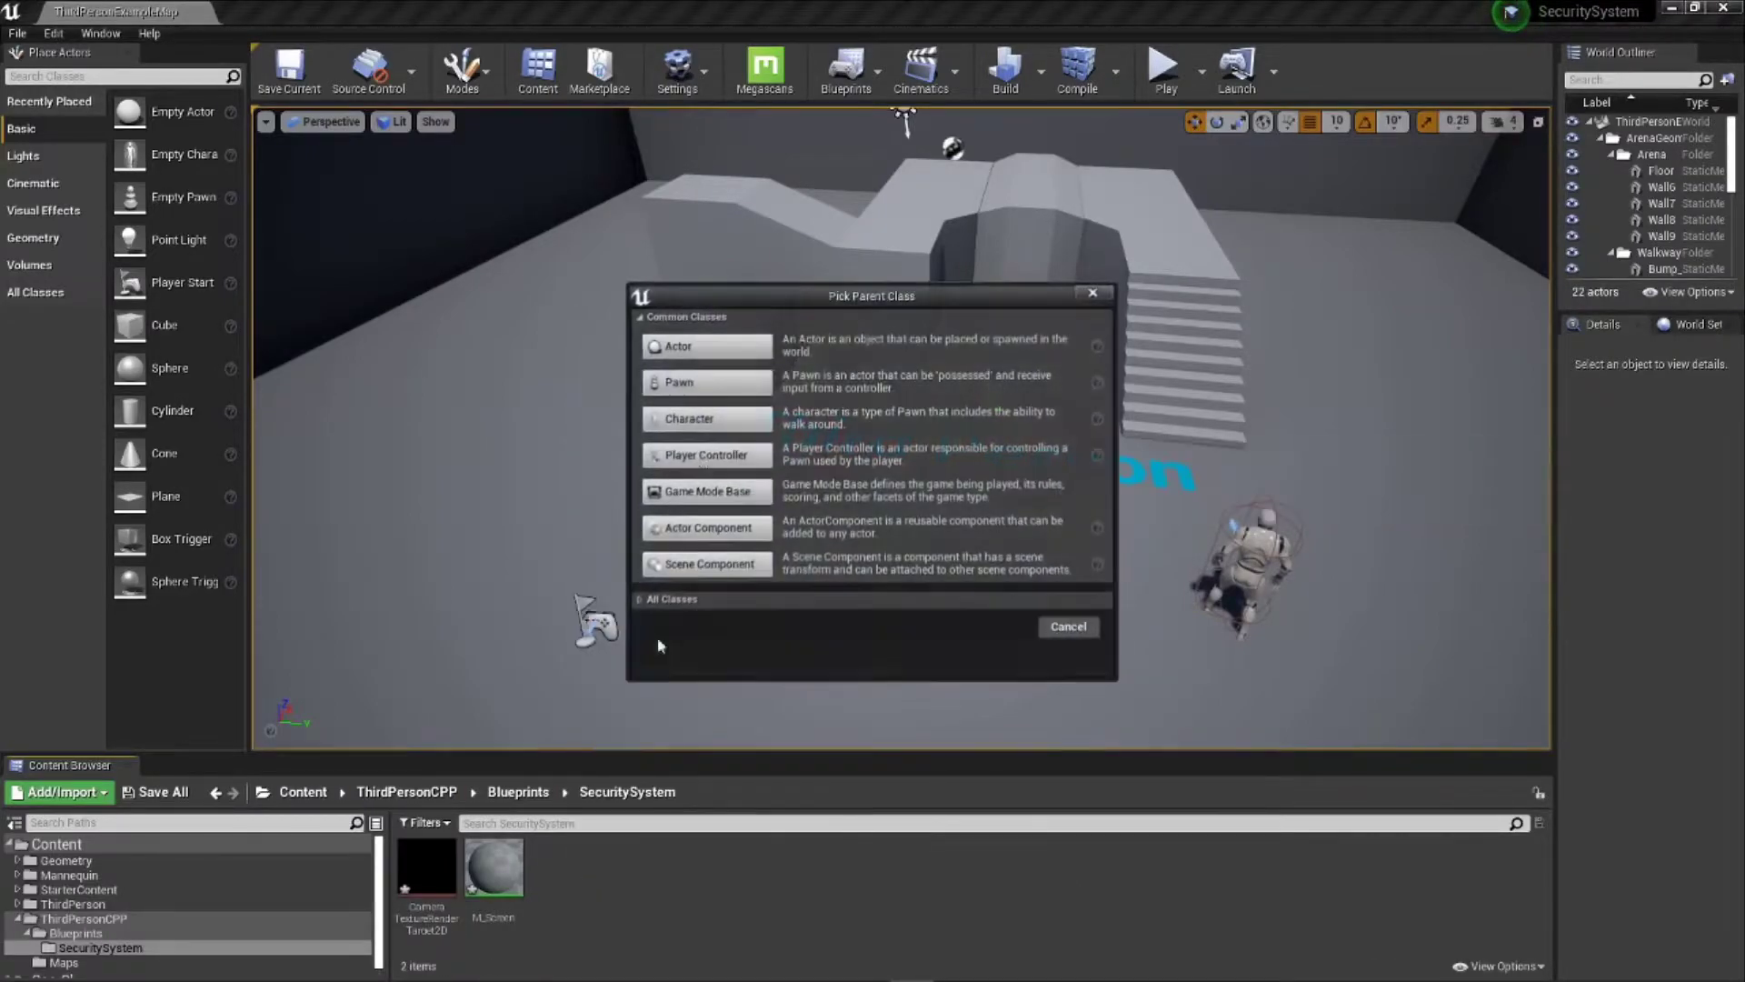
left_click(729, 346)
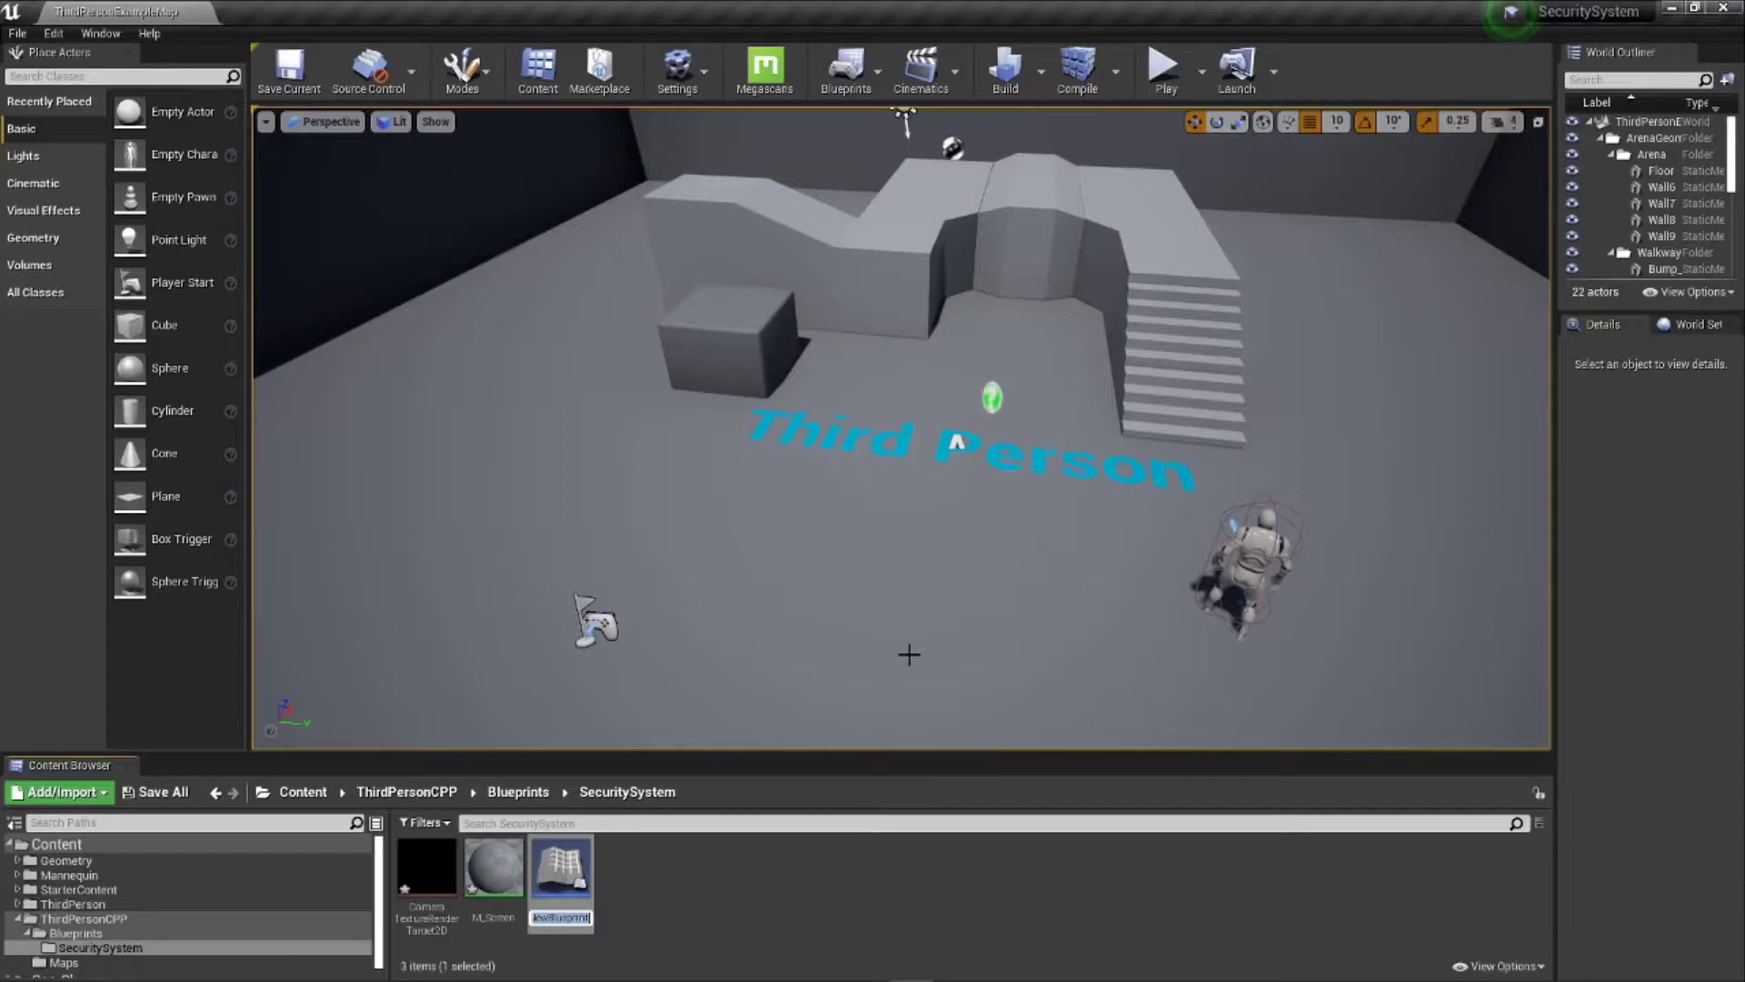
type("SecuritySystem")
key("Return")
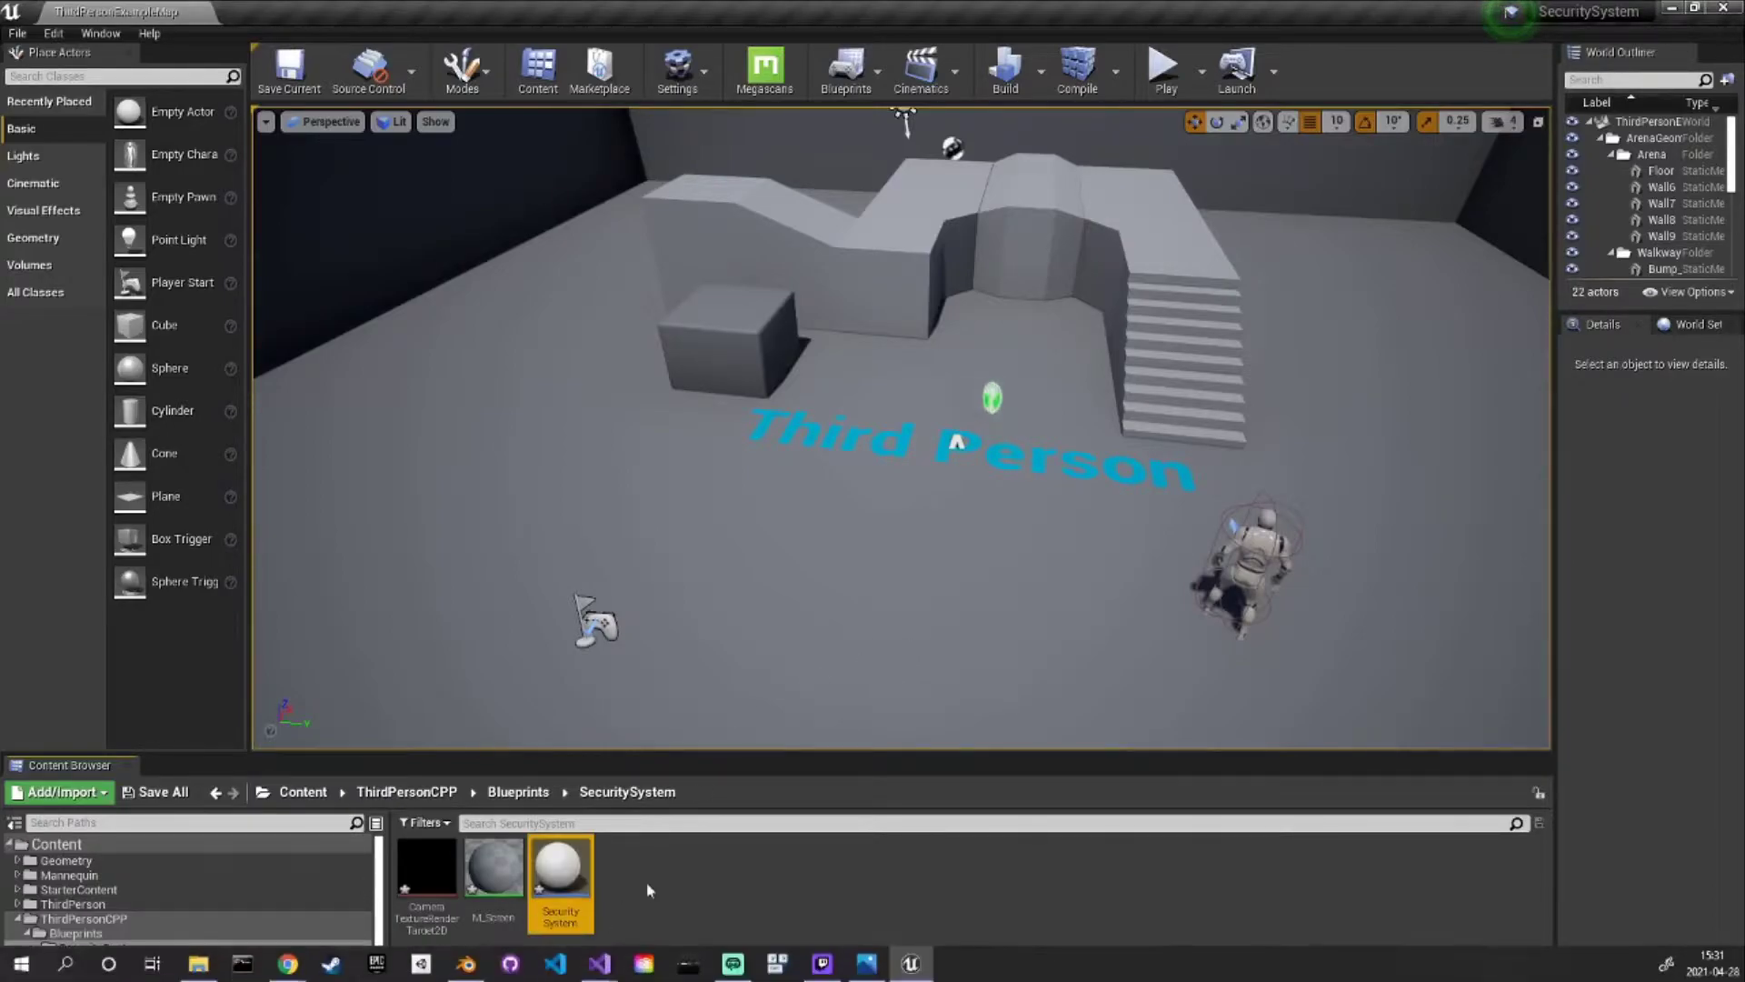
left_click(602, 871)
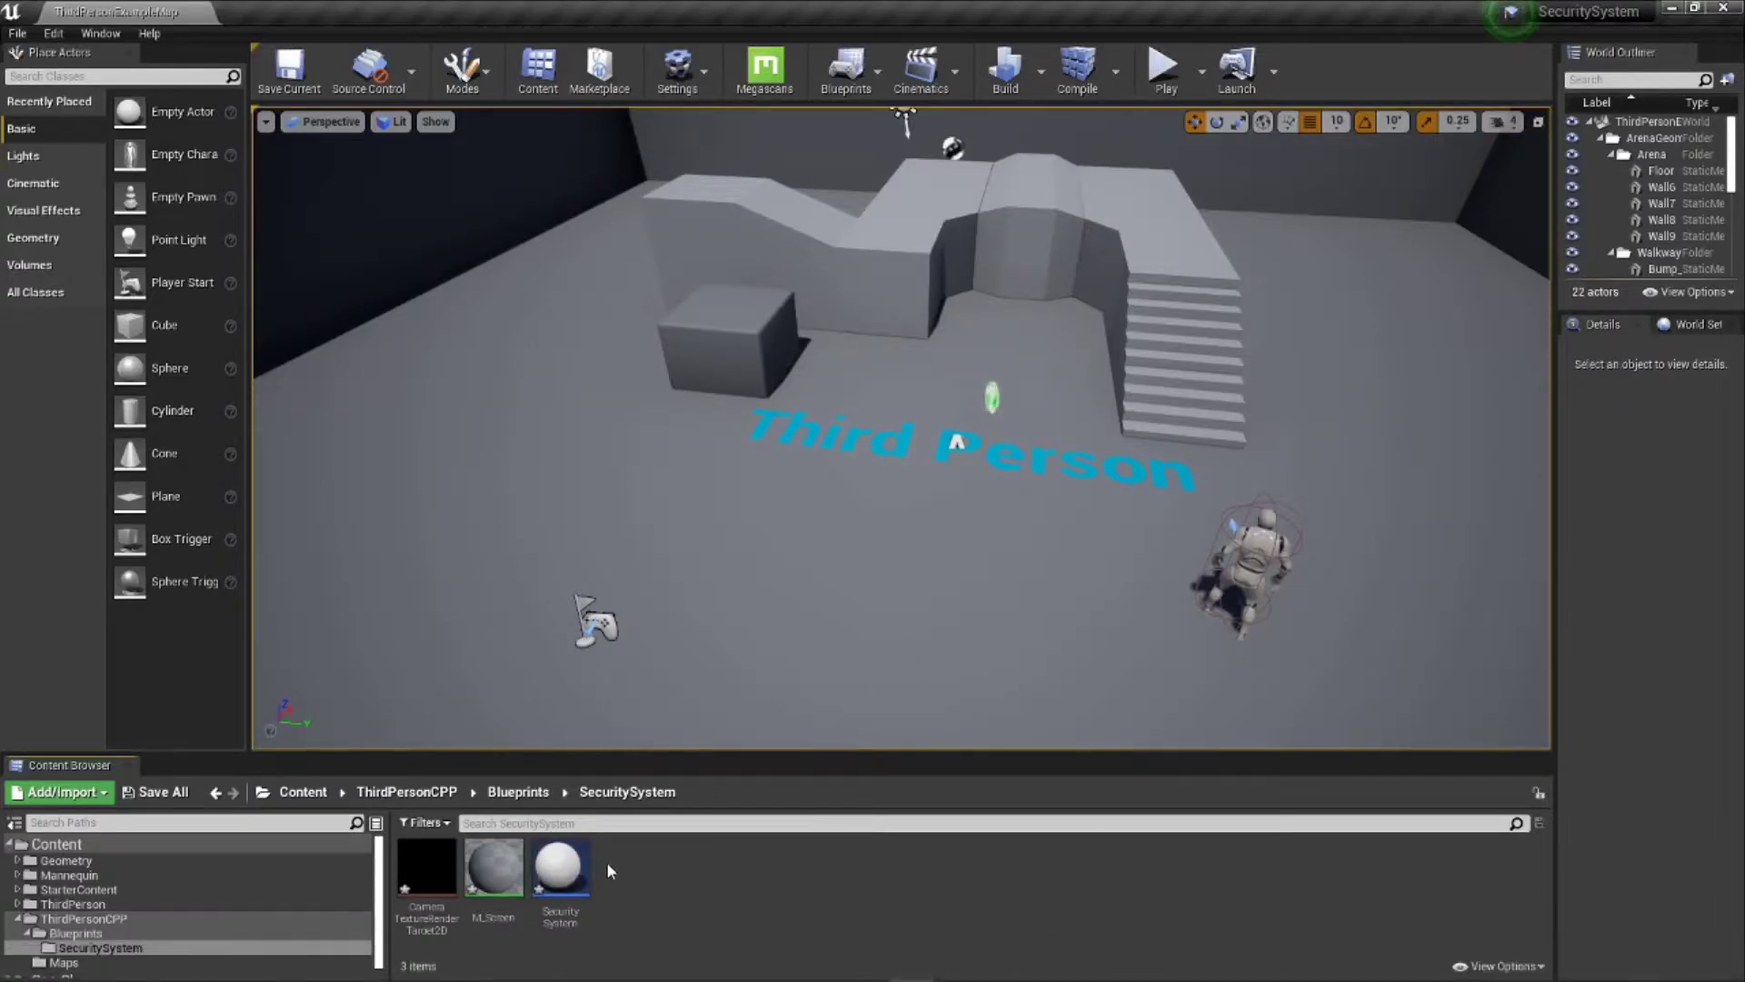
Step: Open the SecuritySystem blueprint and add a Cube component named Screen
double_click(558, 867)
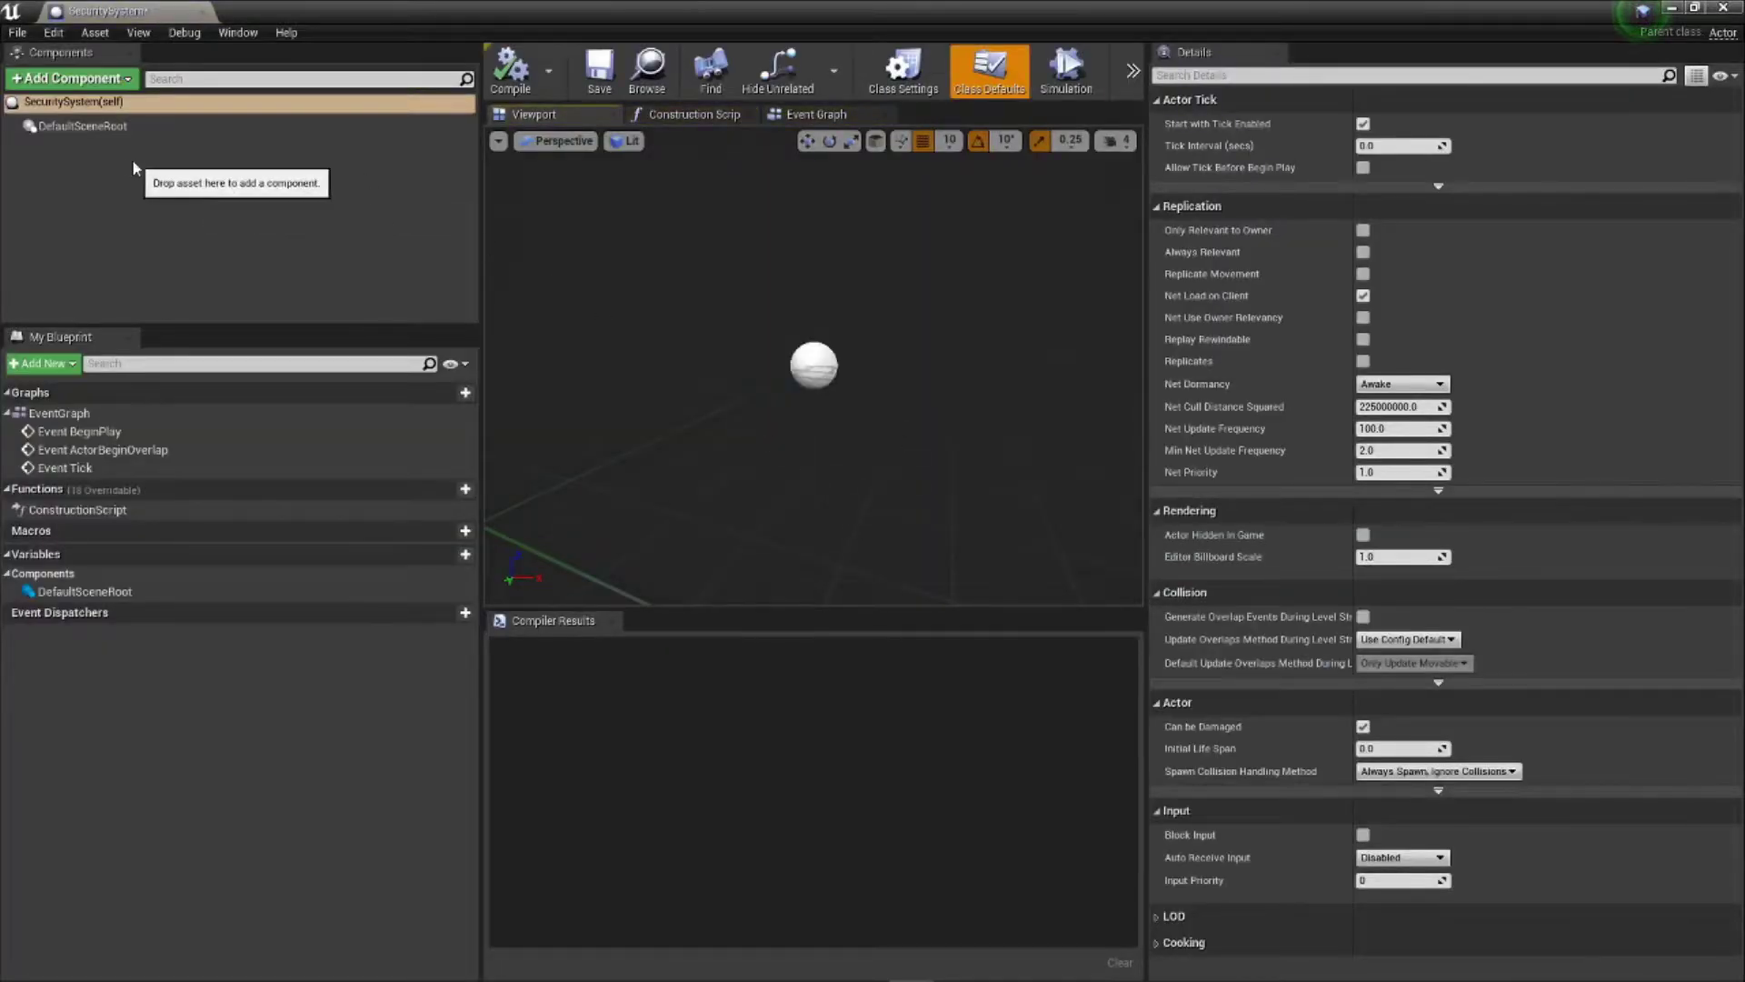
left_click(126, 78)
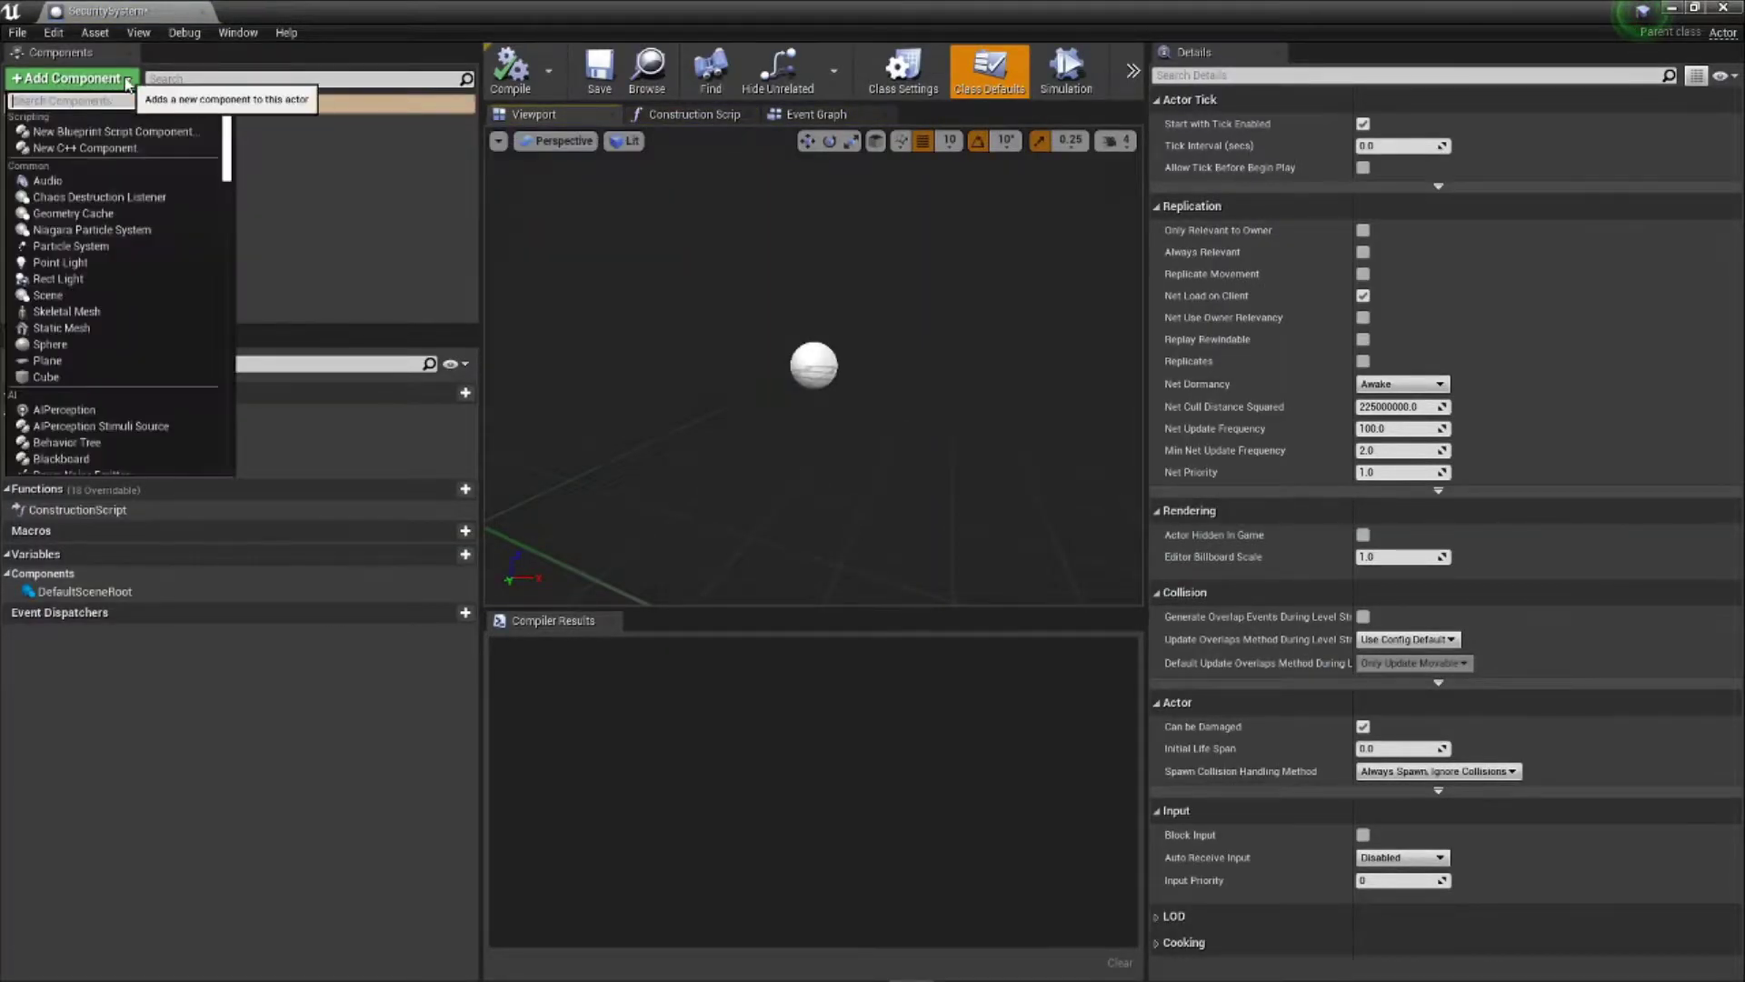
left_click(78, 377)
left_click(73, 78)
left_click(145, 205)
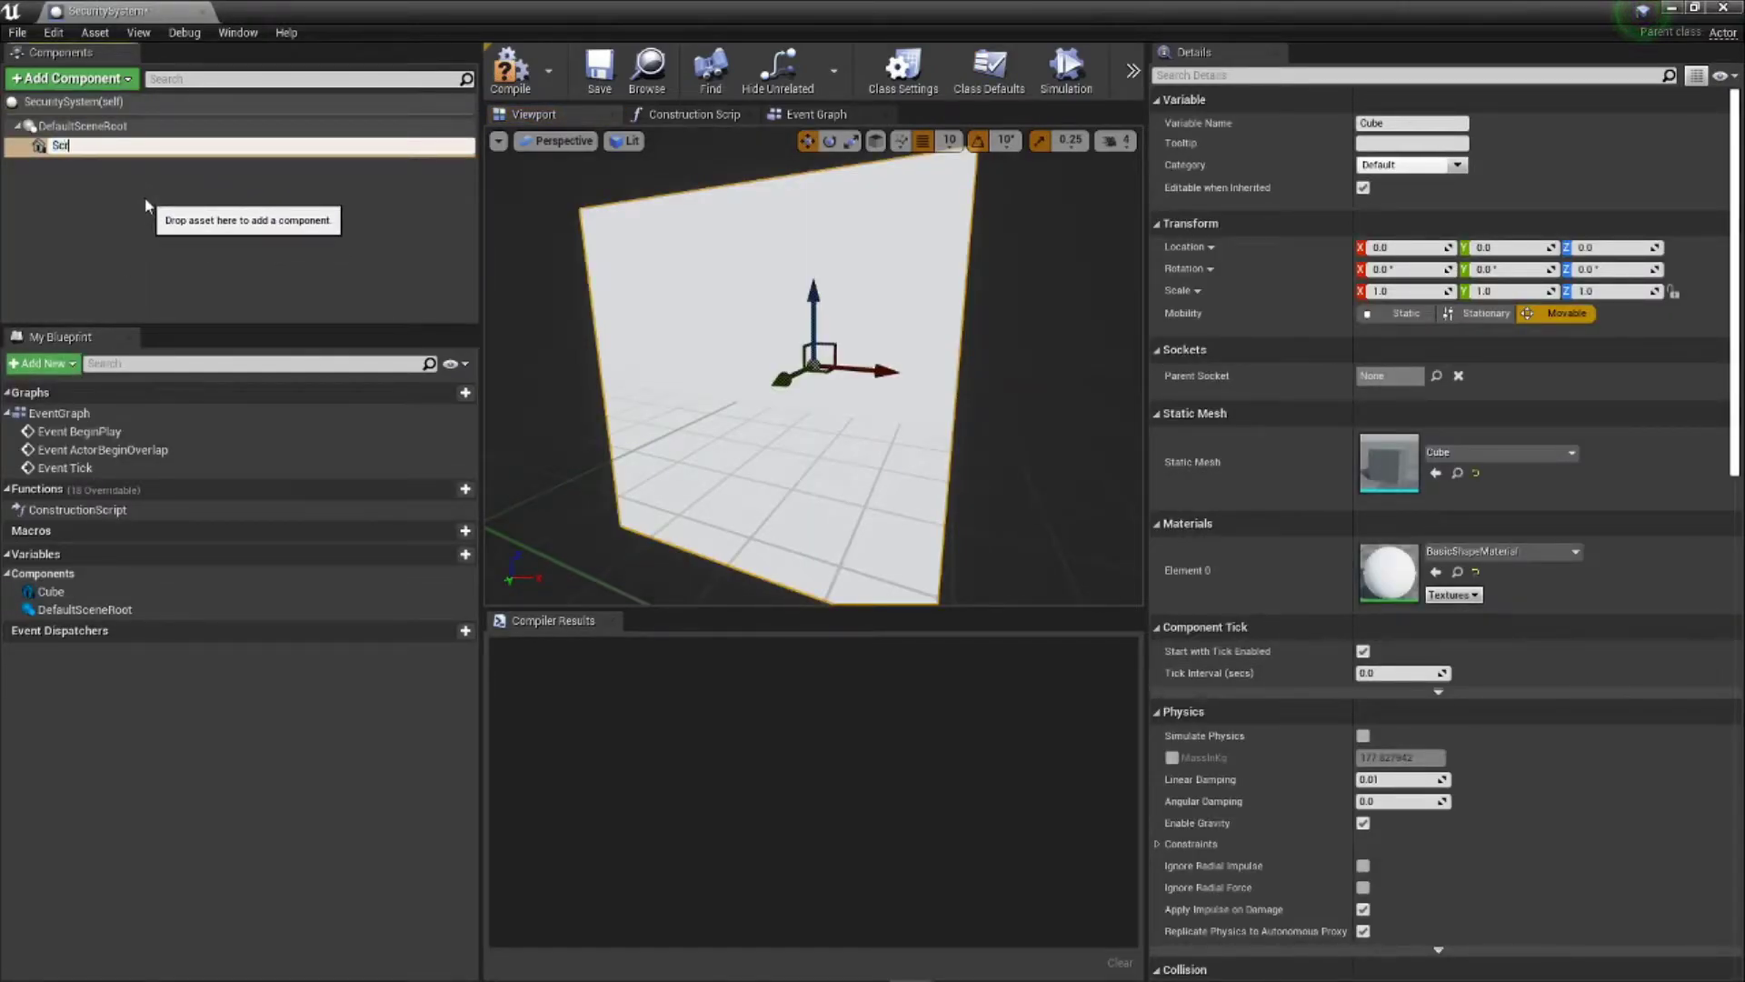
key("Return")
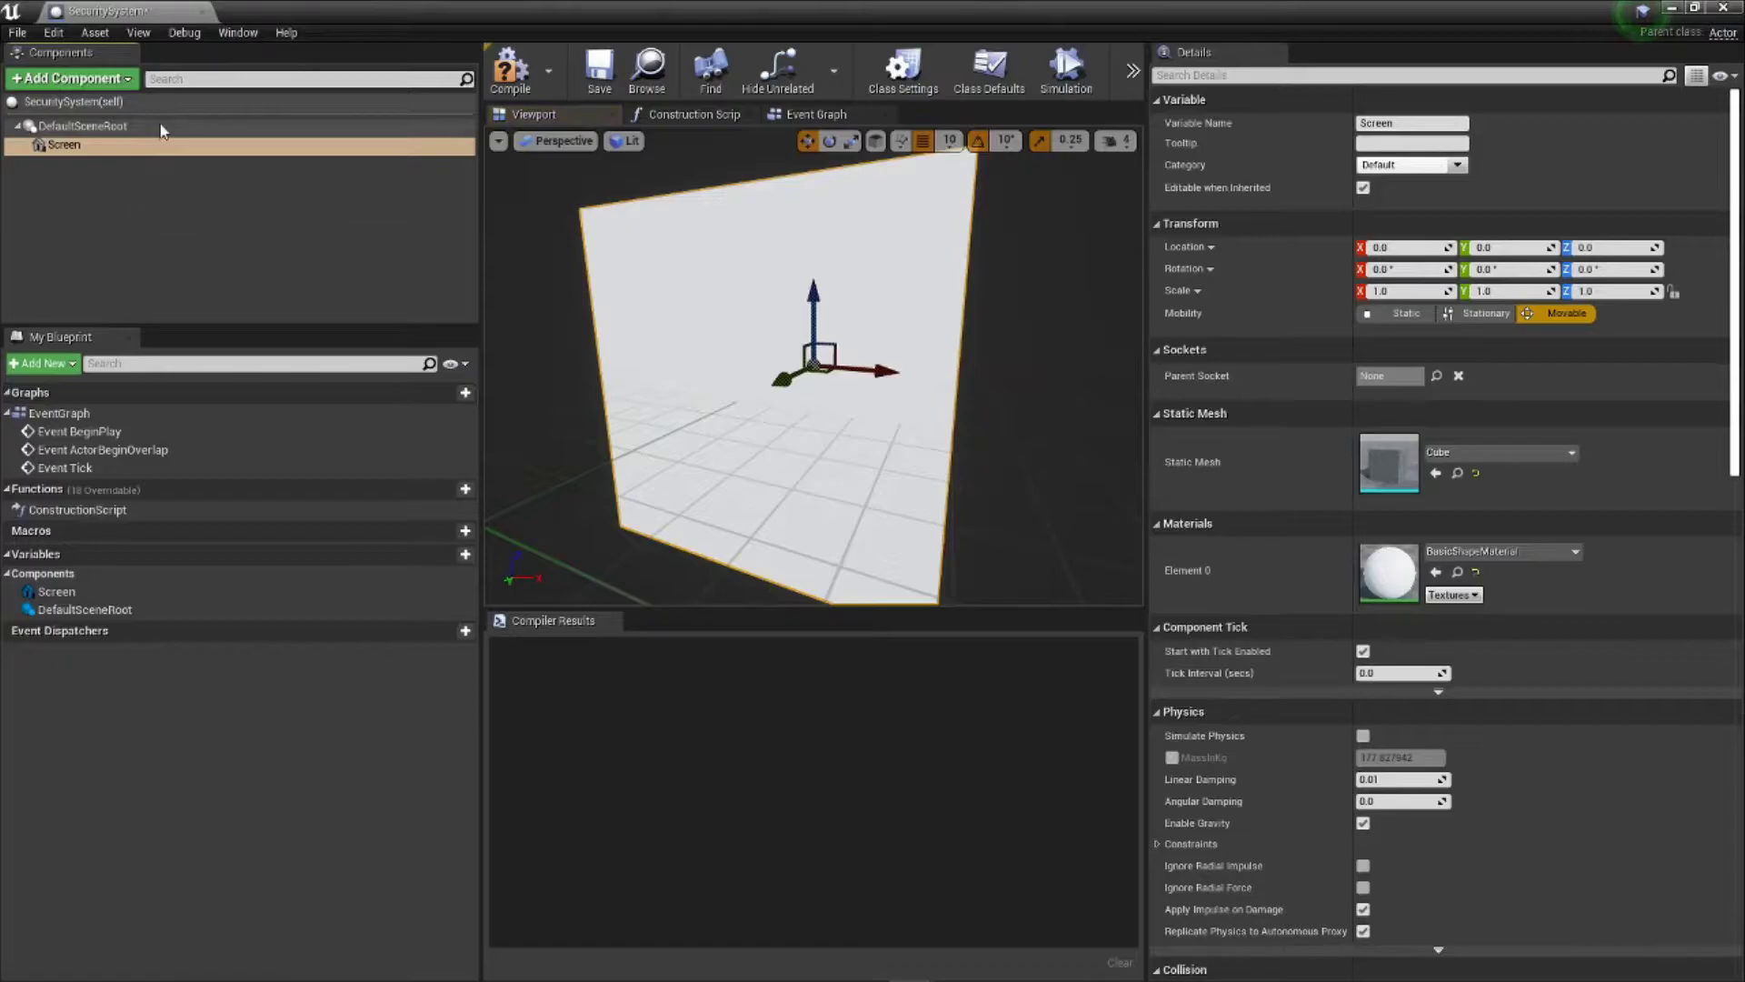
Step: Add a Scene Capture Component 2D to the SecuritySystem blueprint under the default scene root
left_click(152, 216)
left_click(73, 79)
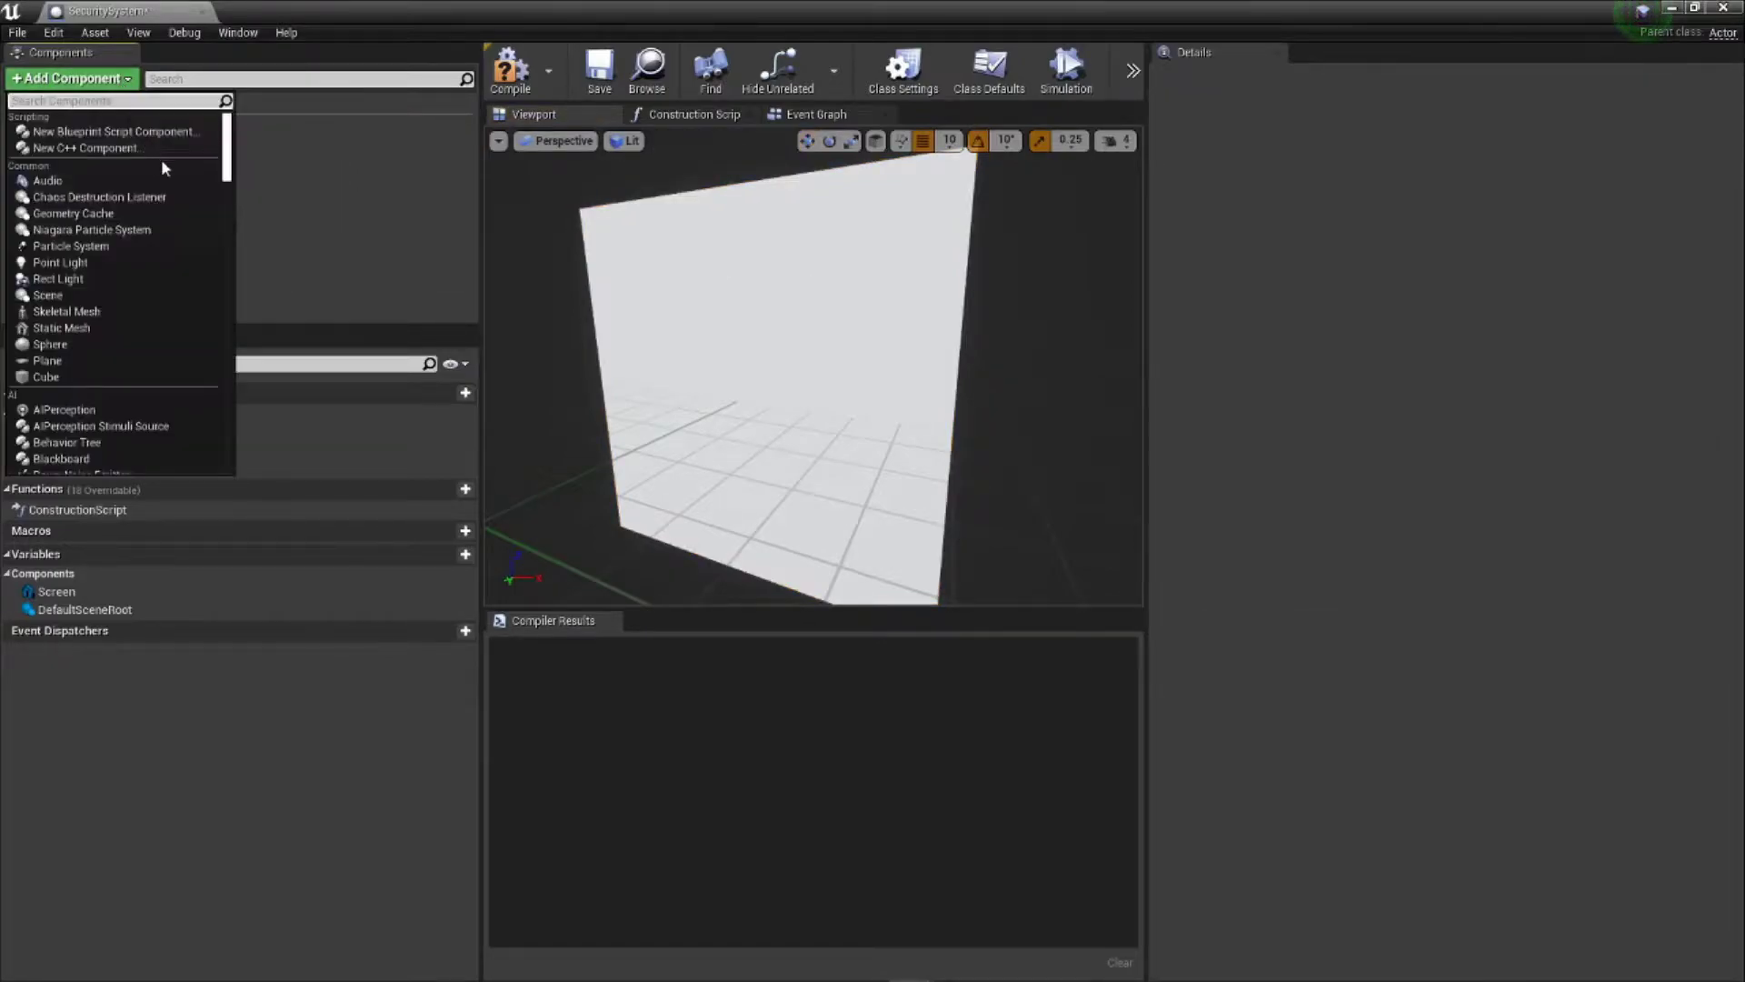
type("Scene")
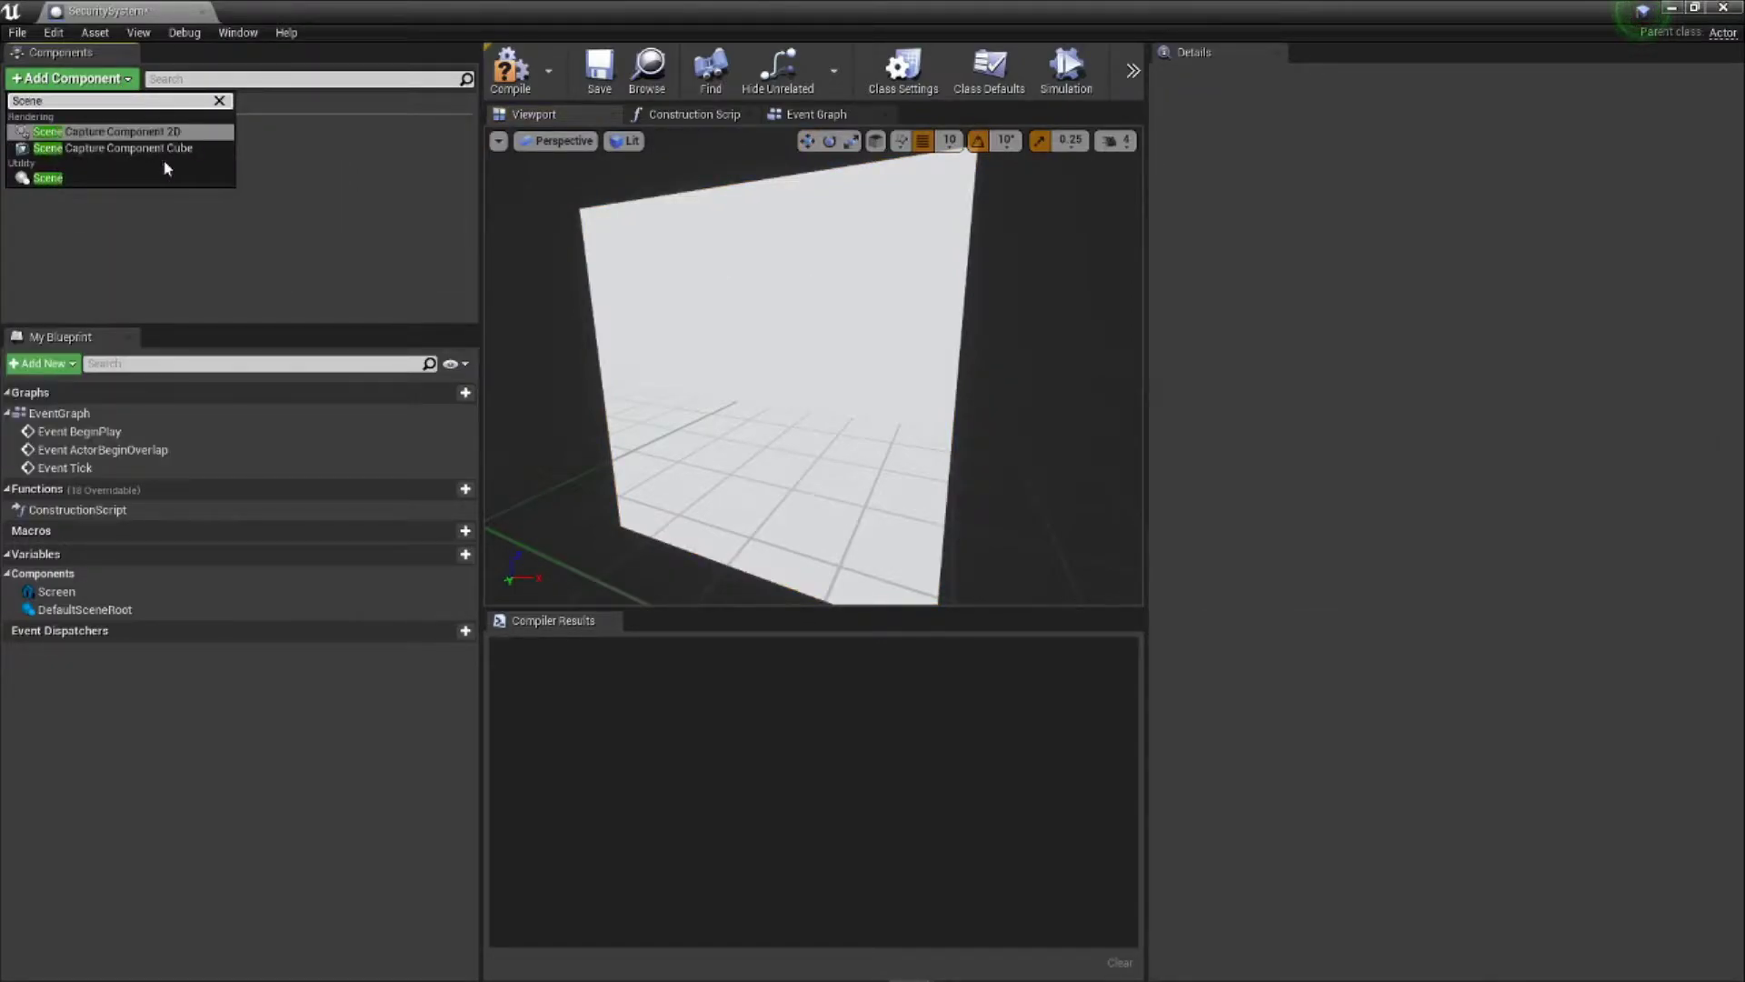
left_click(158, 130)
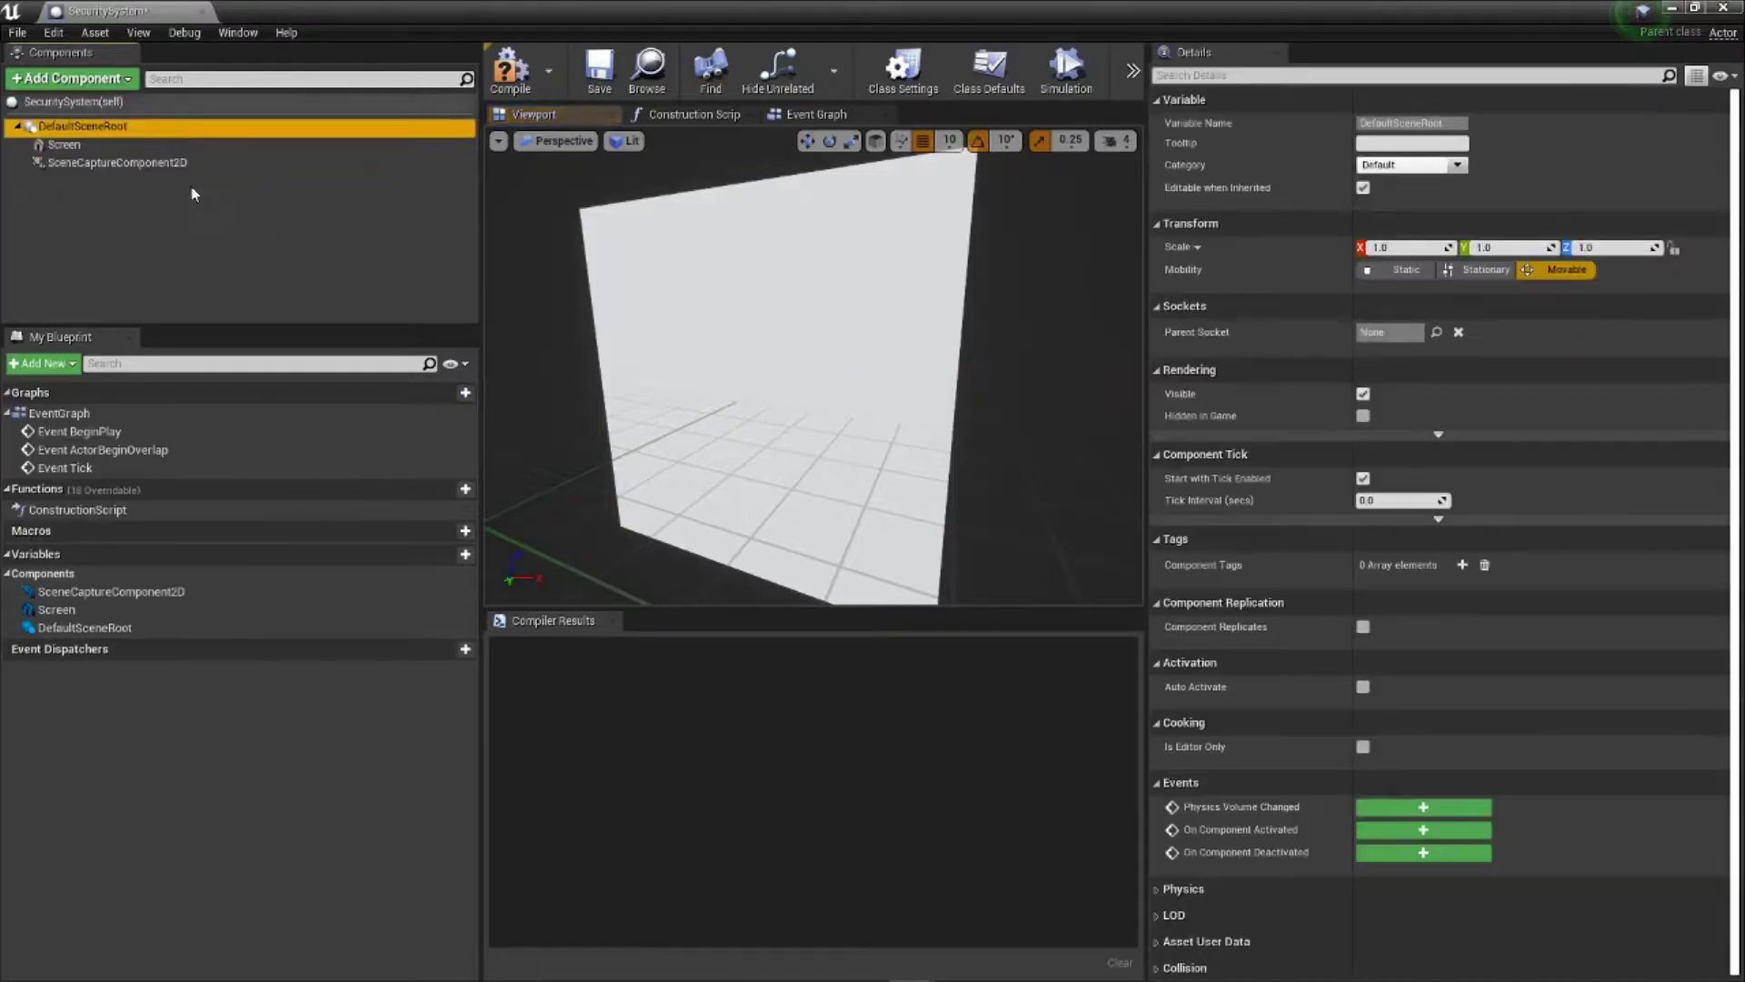
Step: Move the scene capture component above the cube to X 50 and Z 80, and compile and save the blueprint
scroll(949, 350, "down", 3)
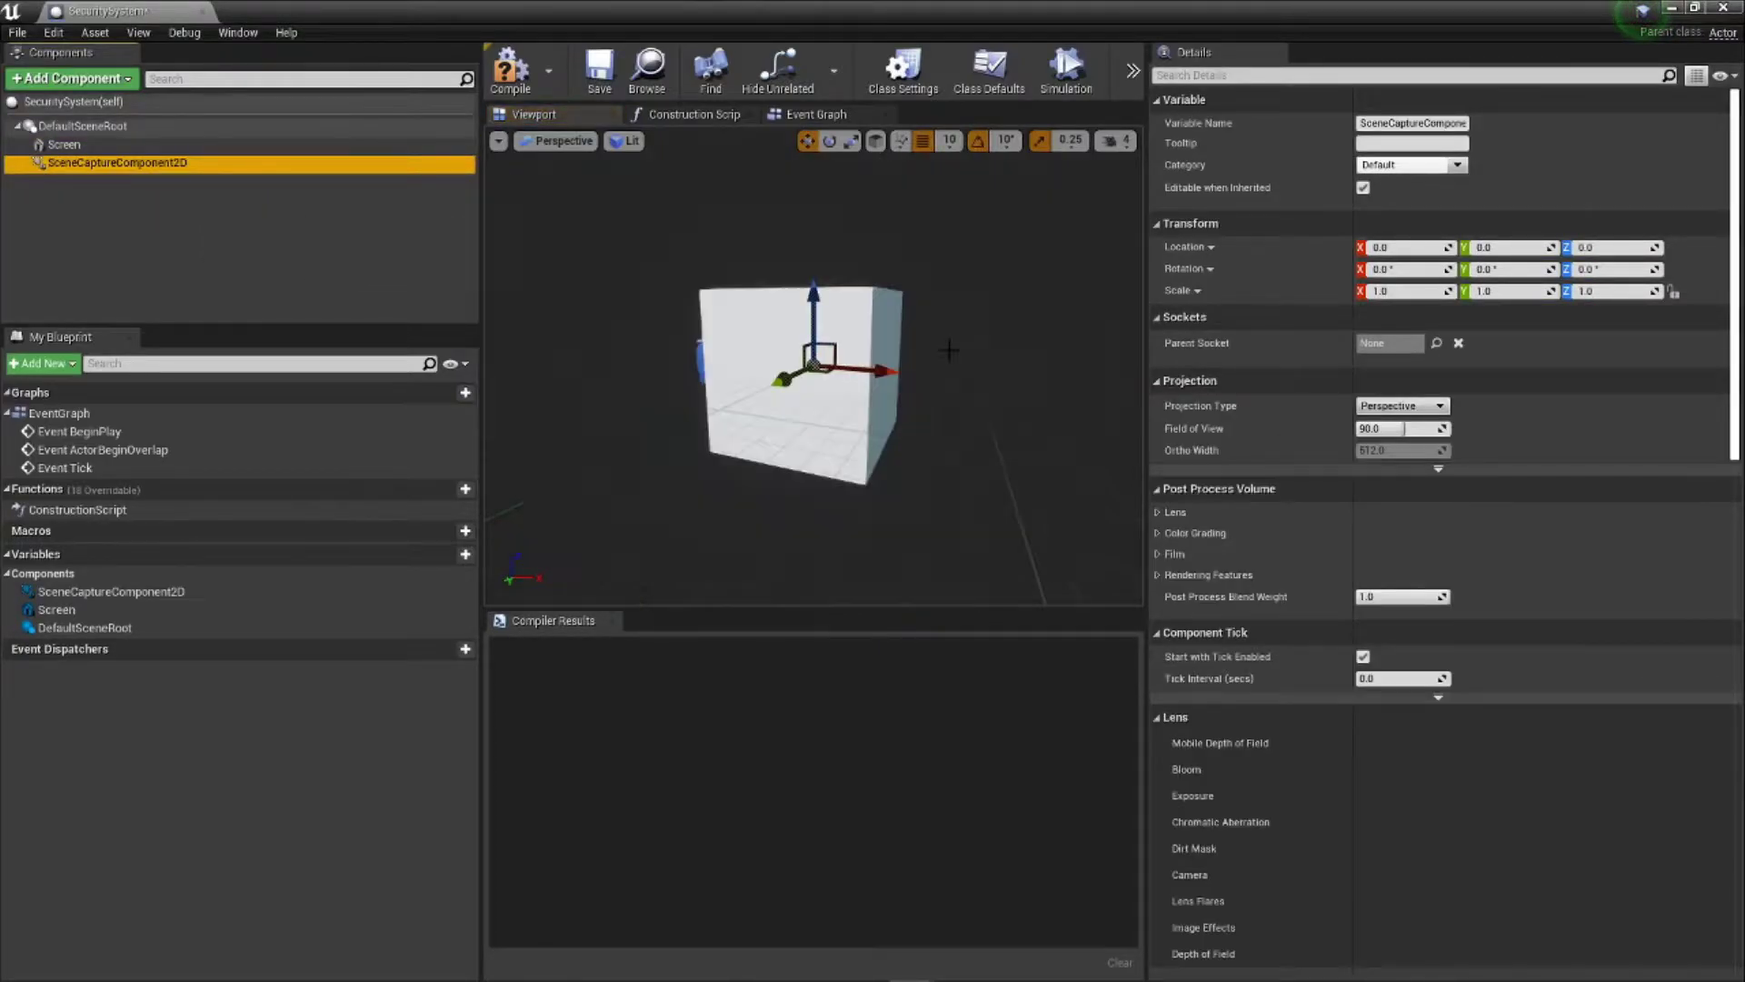
left_click_drag(812, 305, 812, 180)
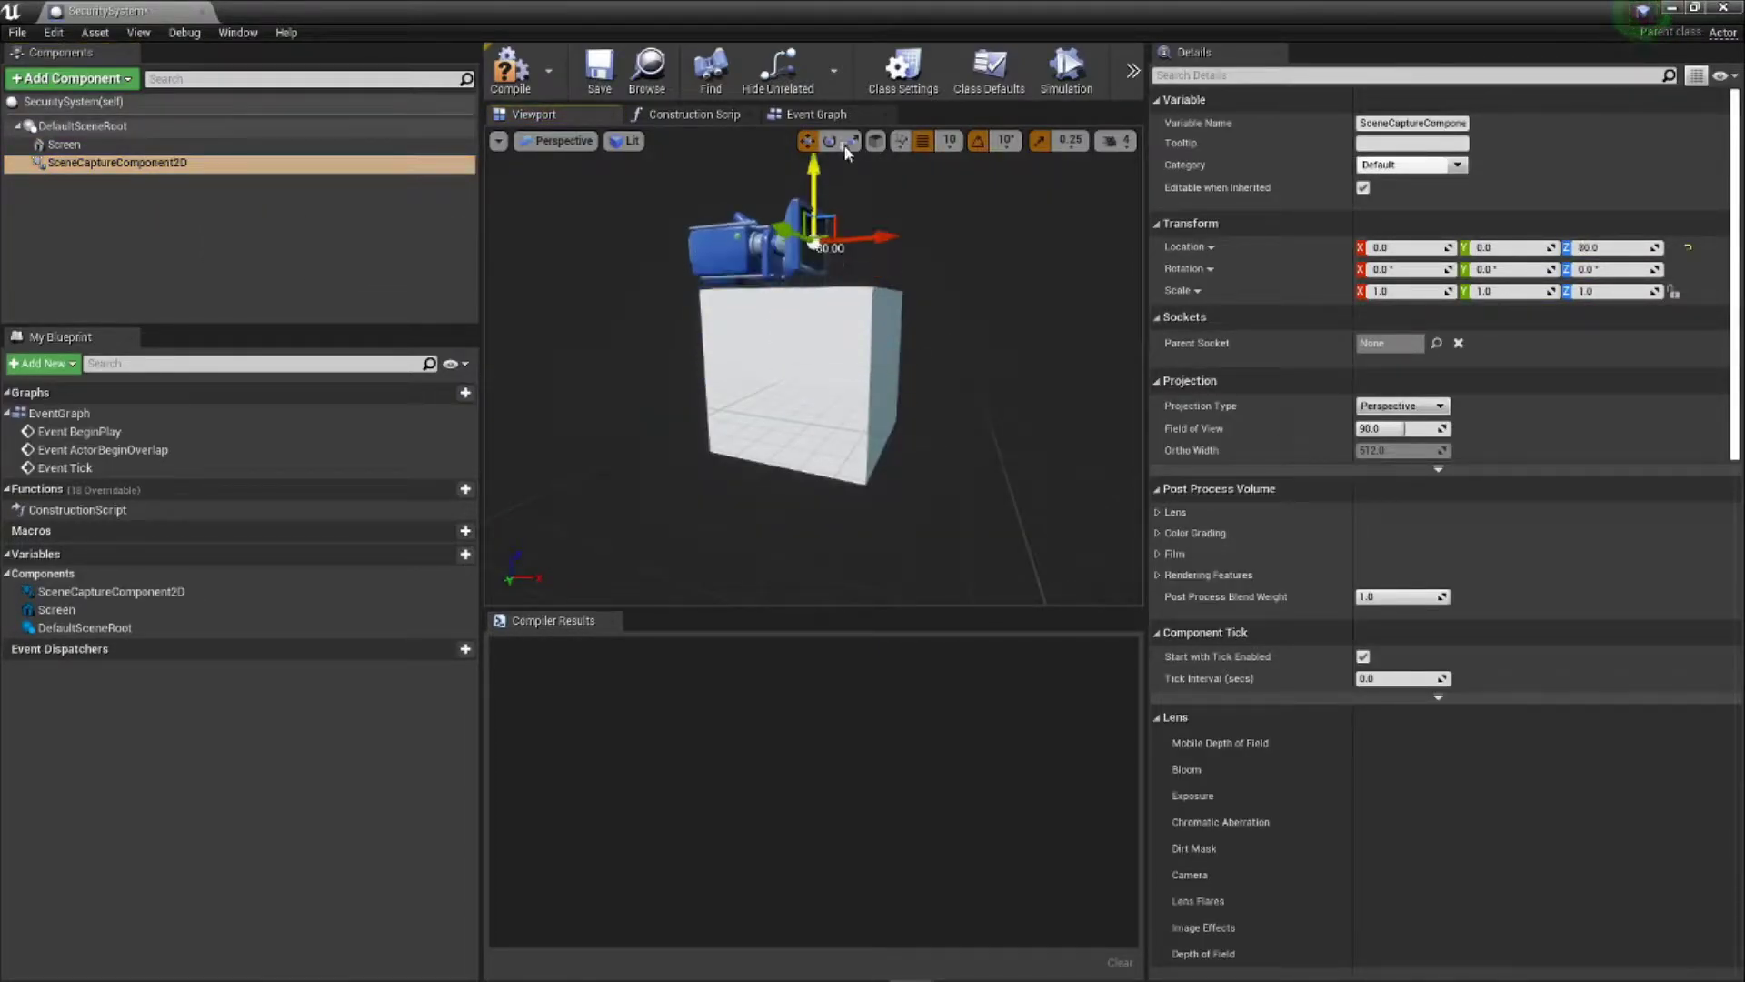
left_click_drag(883, 237, 993, 241)
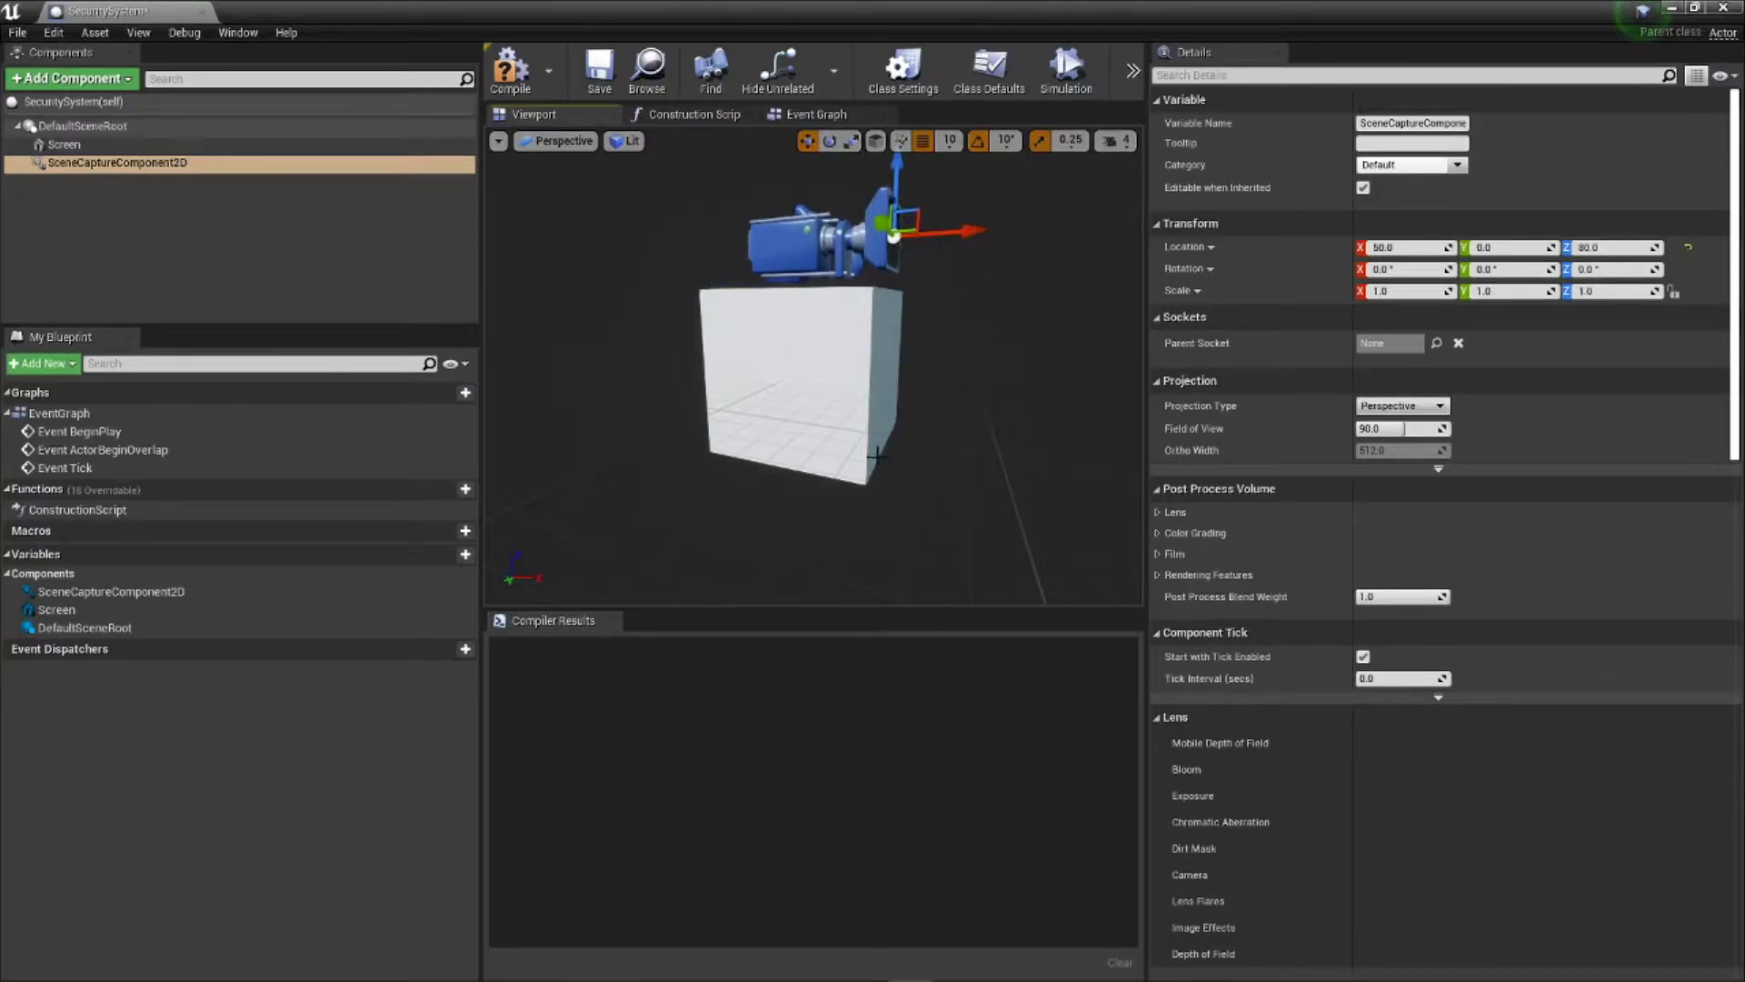
key("f")
left_click(509, 73)
left_click(592, 80)
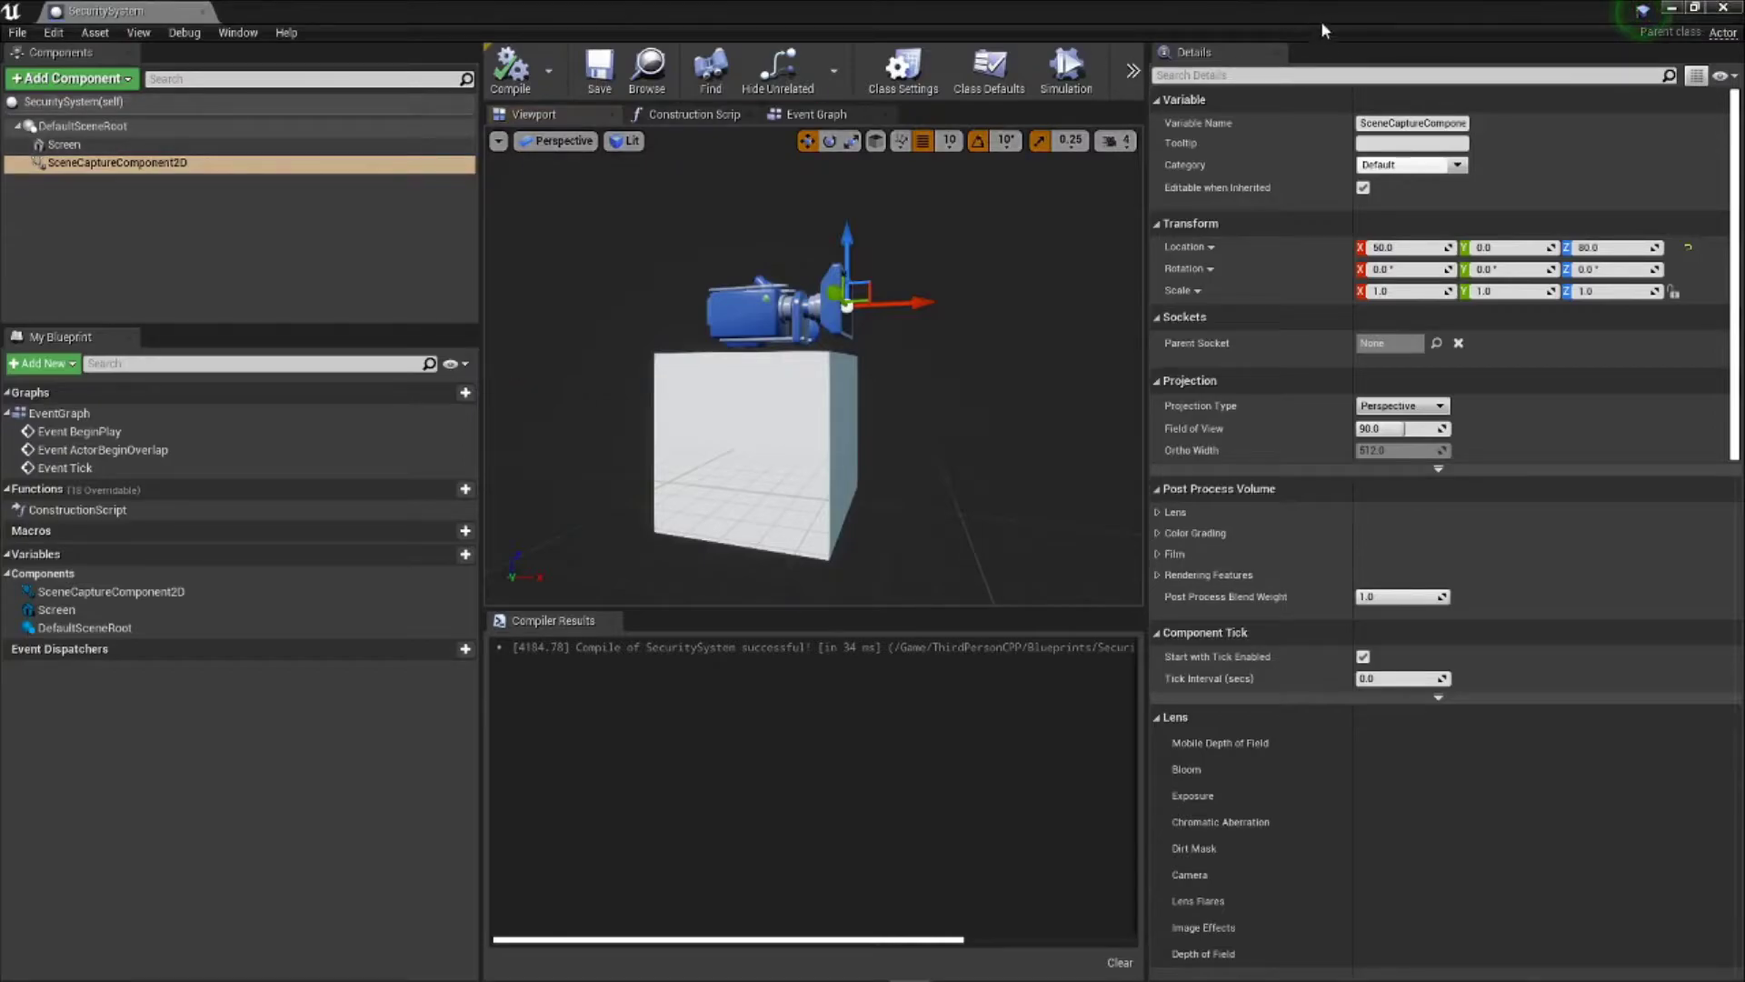
Step: Shrink the blueprint window to reach the project assets and assign M_Screen as the Screen cube's material
left_click_drag(1325, 16, 1274, 110)
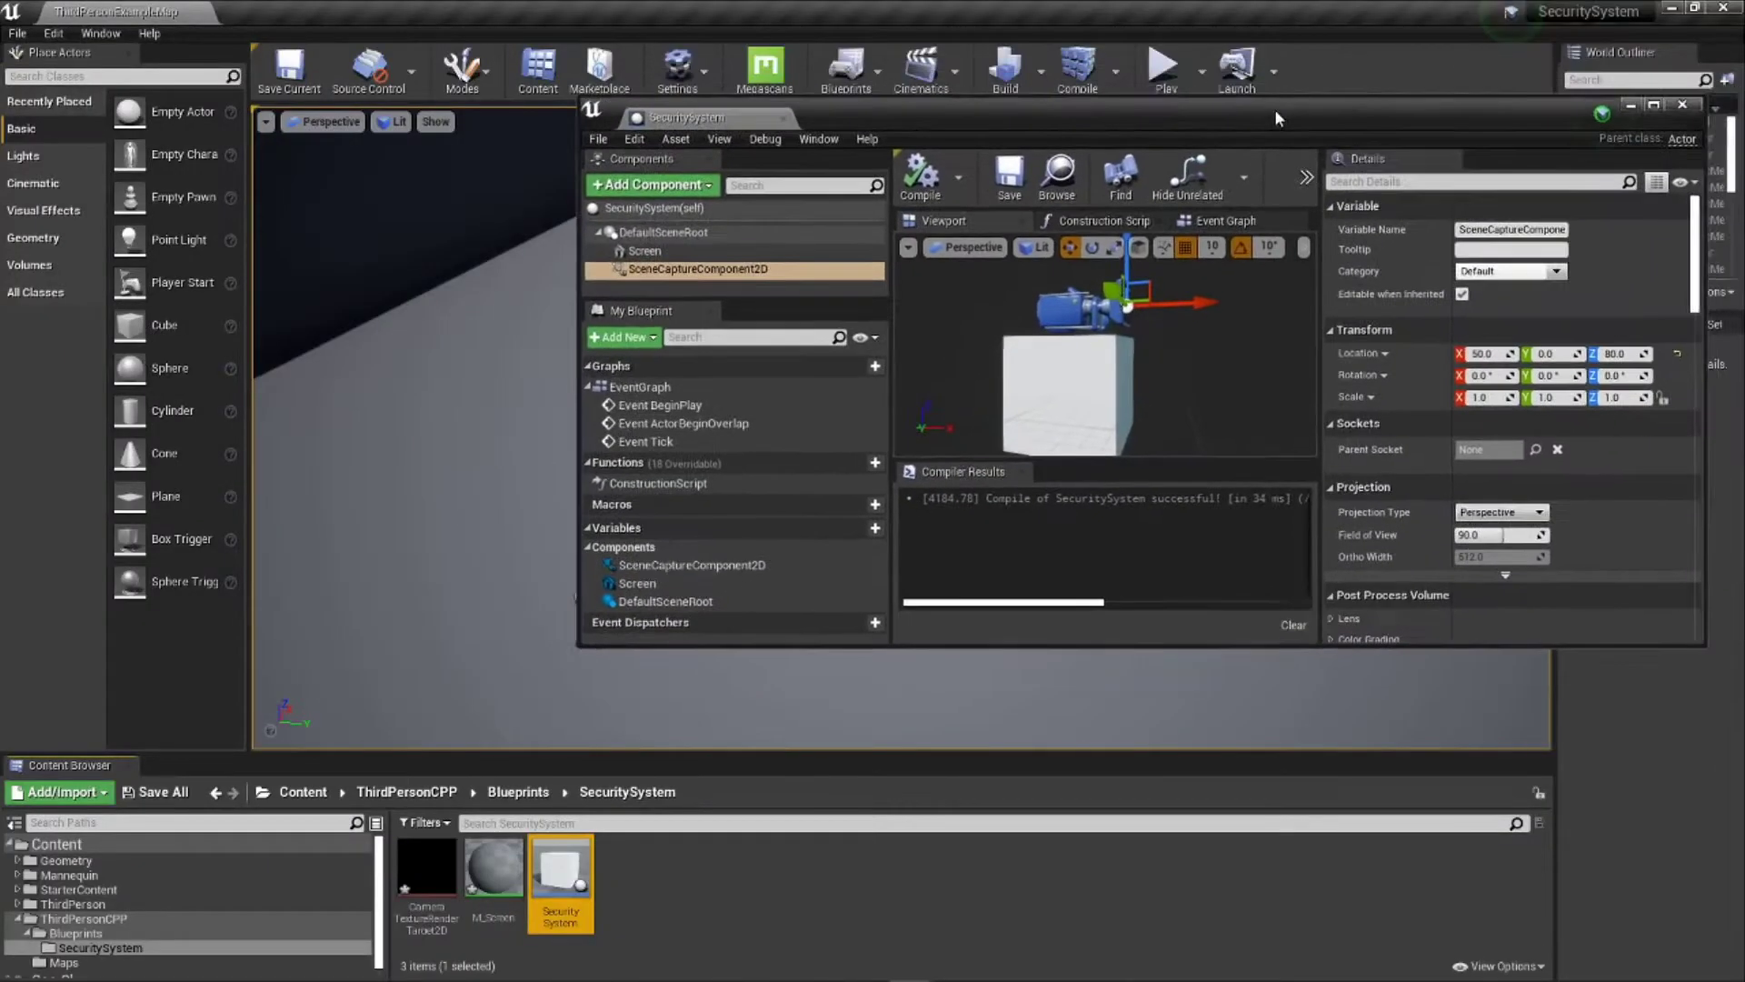
left_click(645, 252)
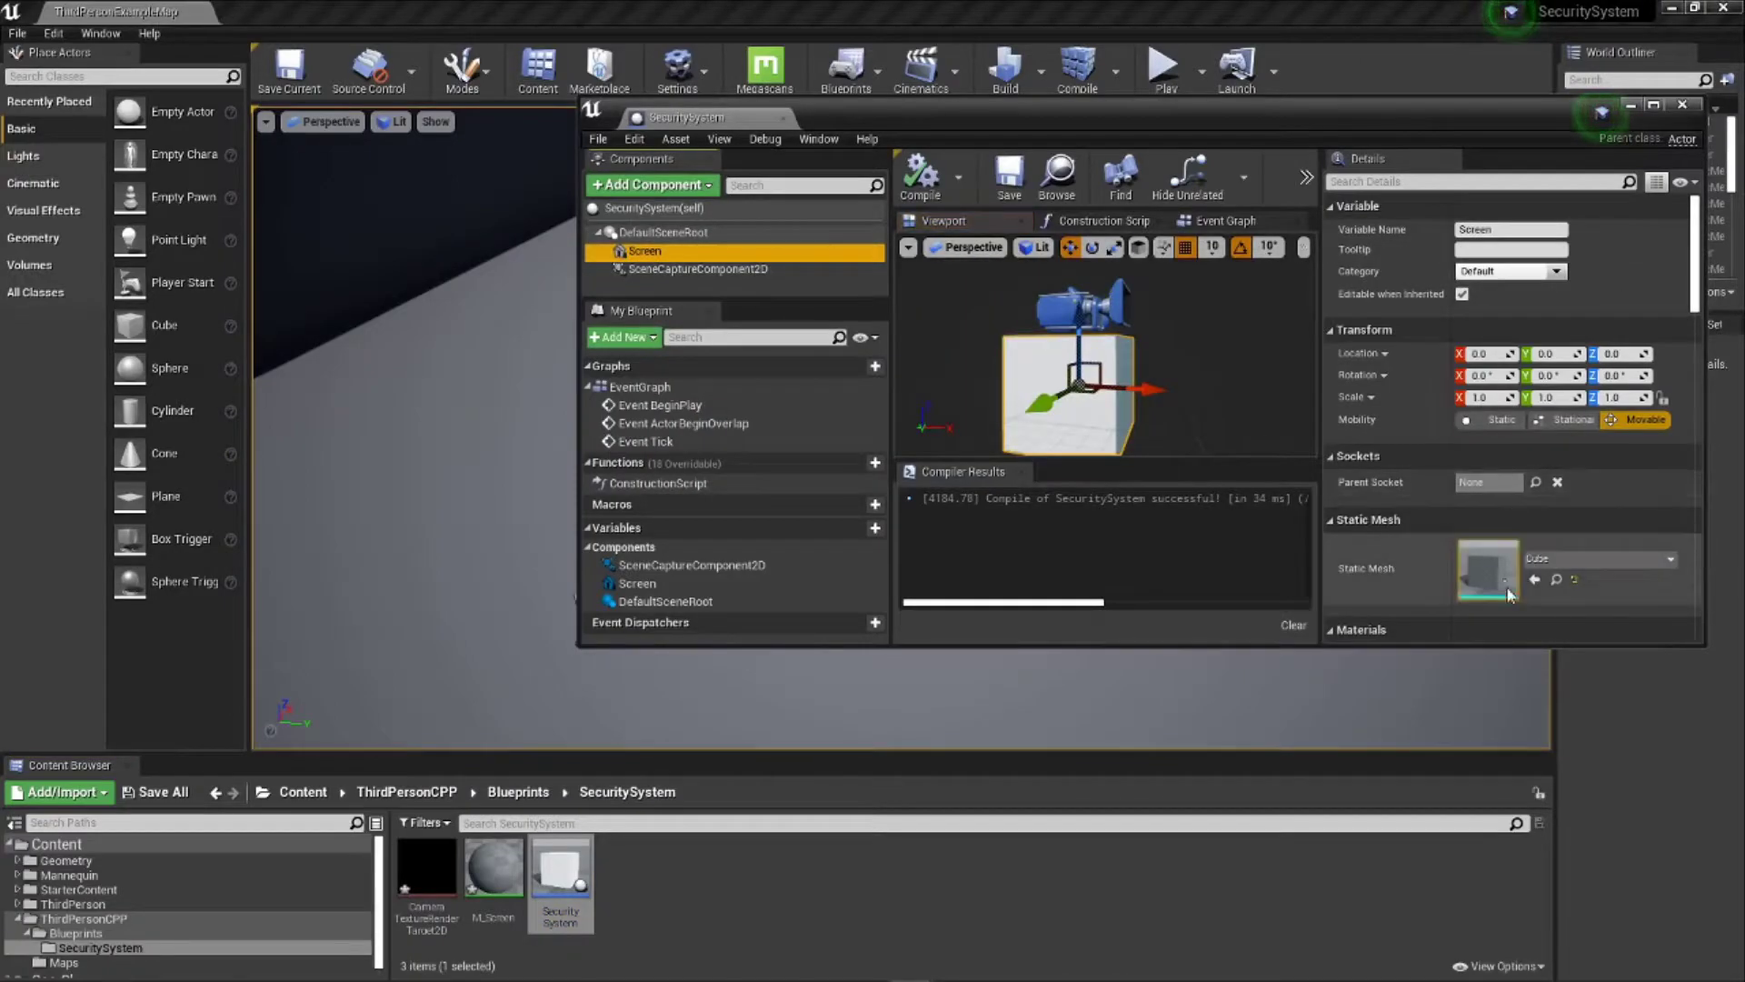
scroll(1500, 526, "down", 3)
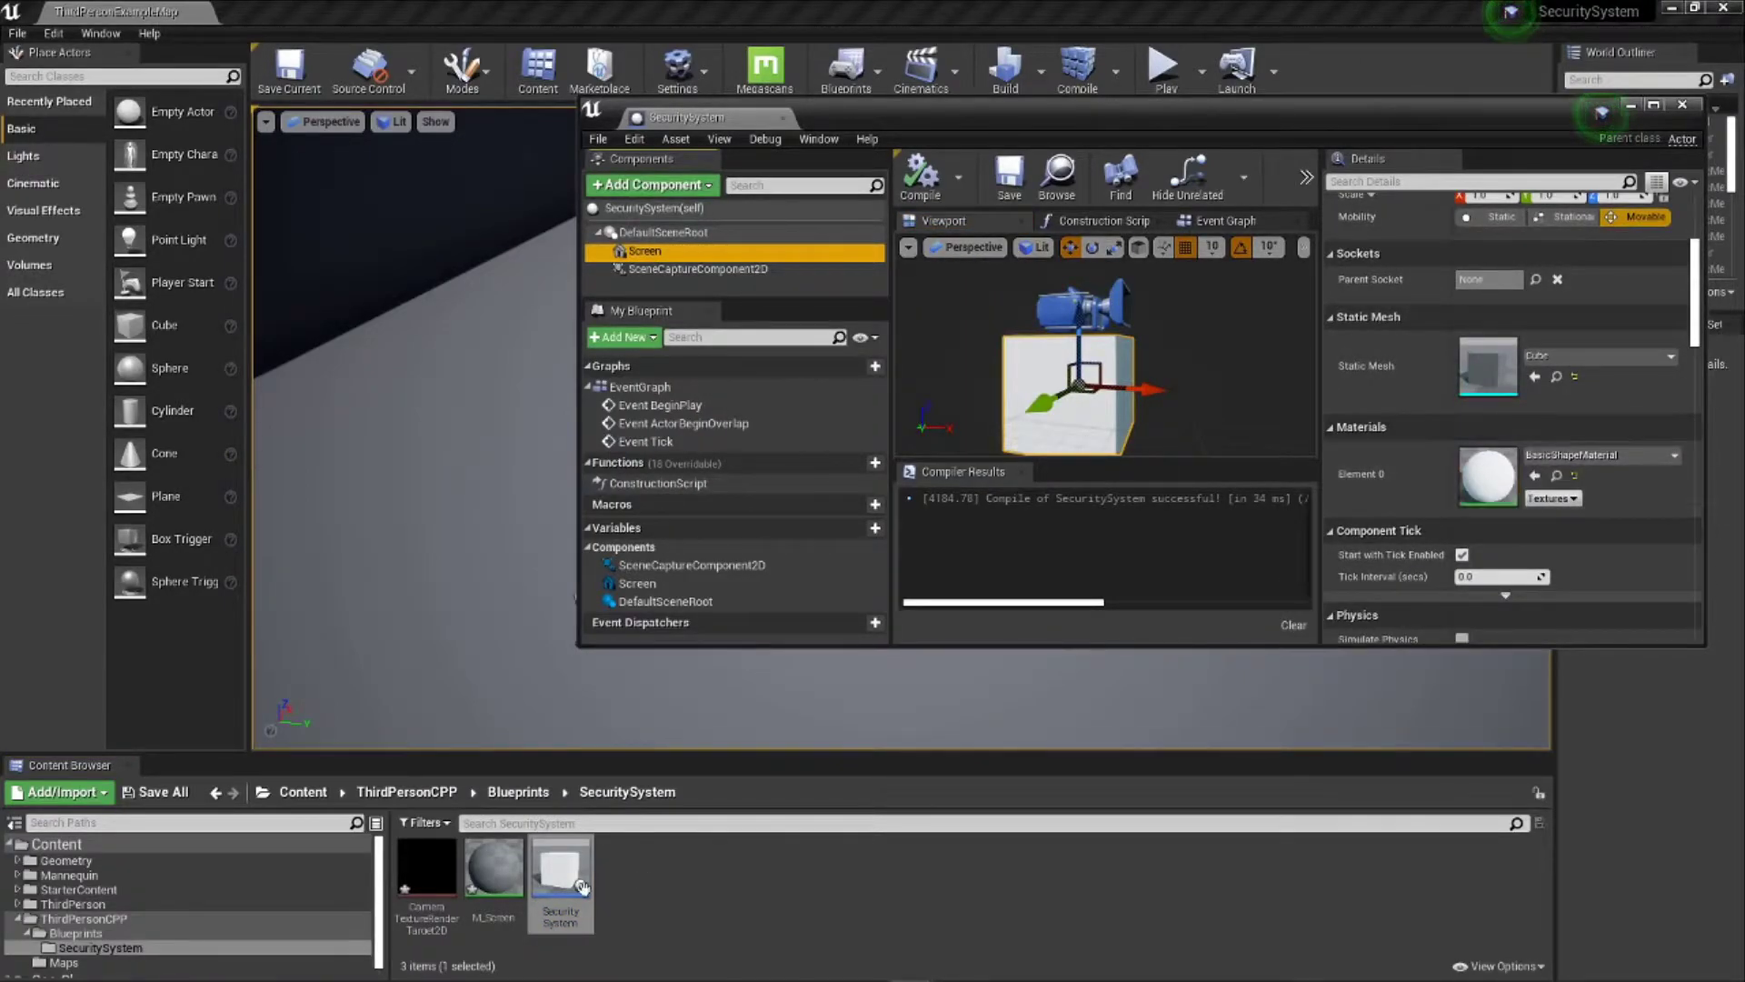
left_click_drag(494, 868, 1483, 468)
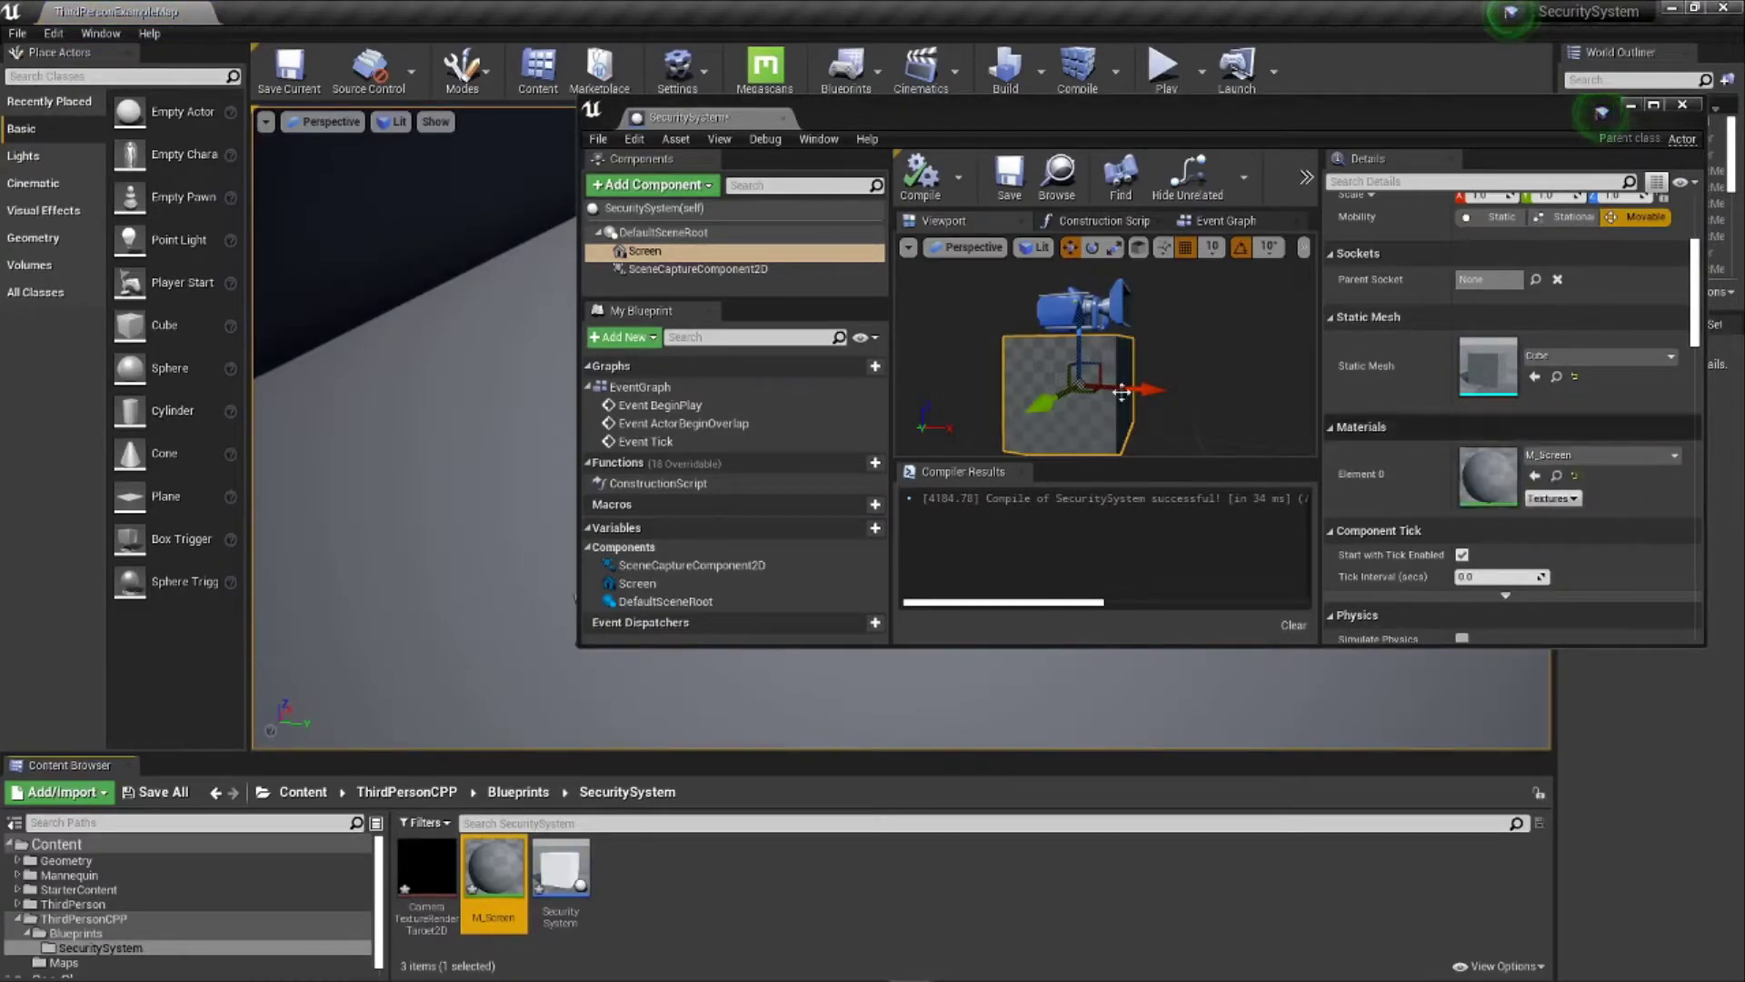
Step: Set the scene capture component's Texture Target to CameraTextureRenderTarget2D, and compile and save the blueprint
left_click(690, 271)
scroll(1399, 372, "down", 8)
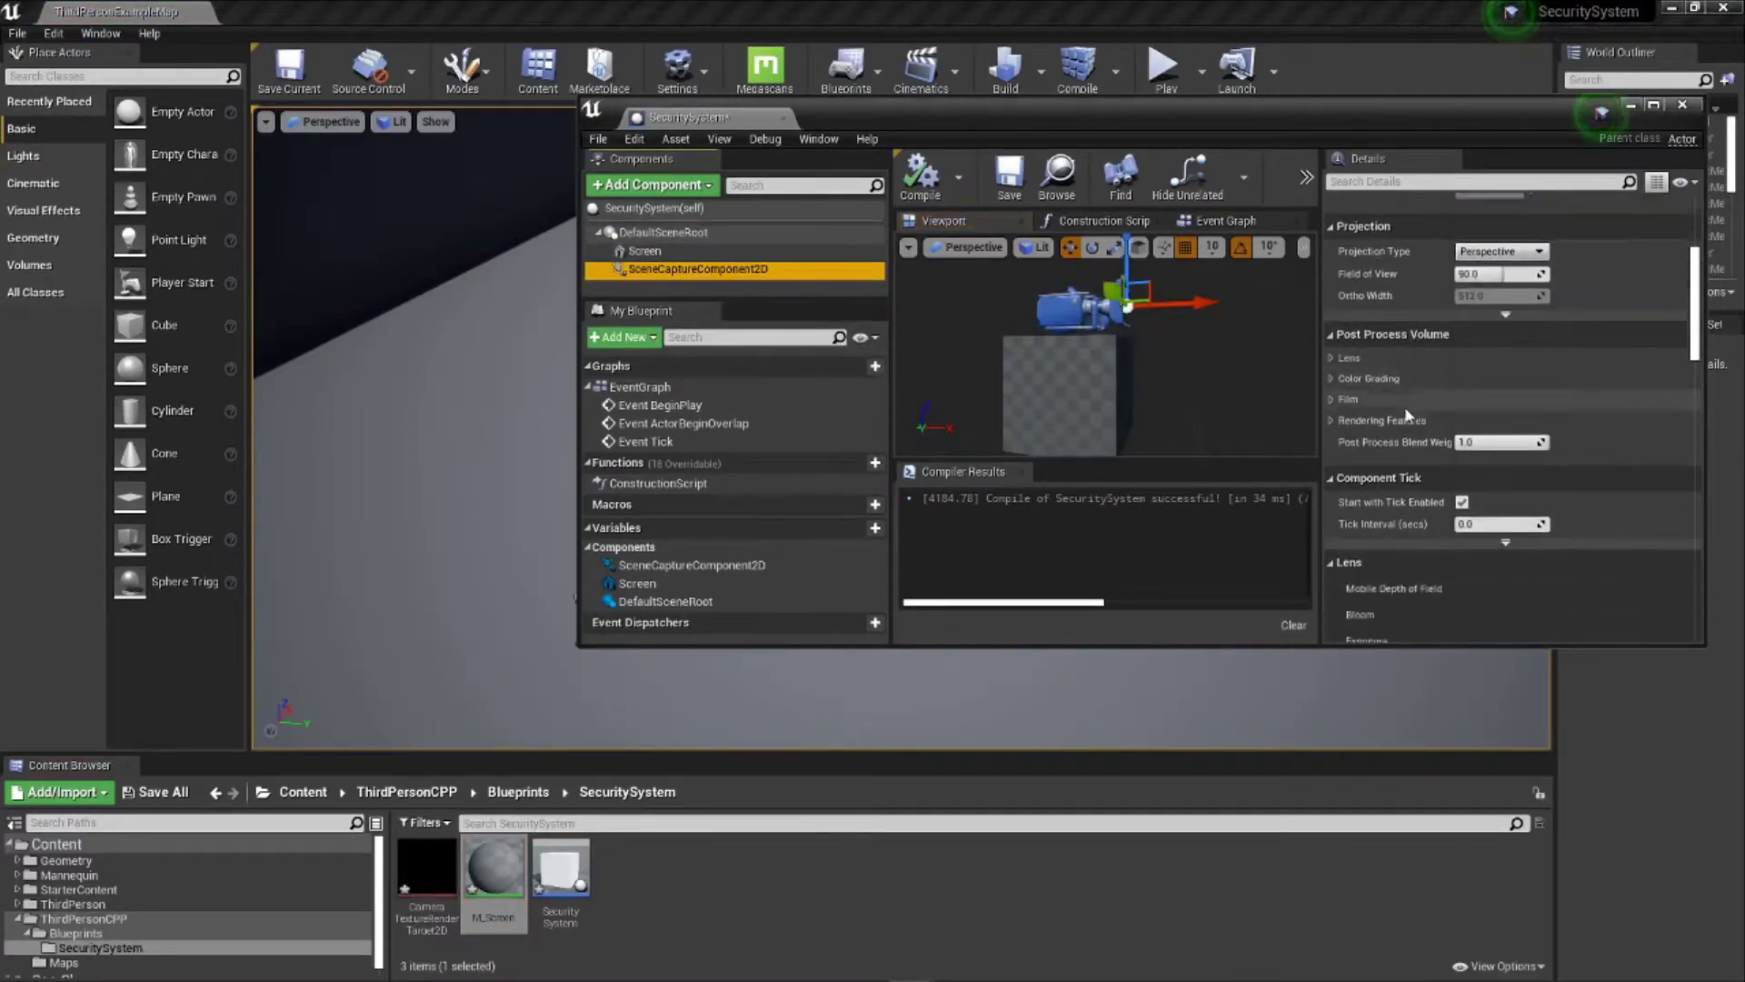
scroll(1404, 371, "down", 7)
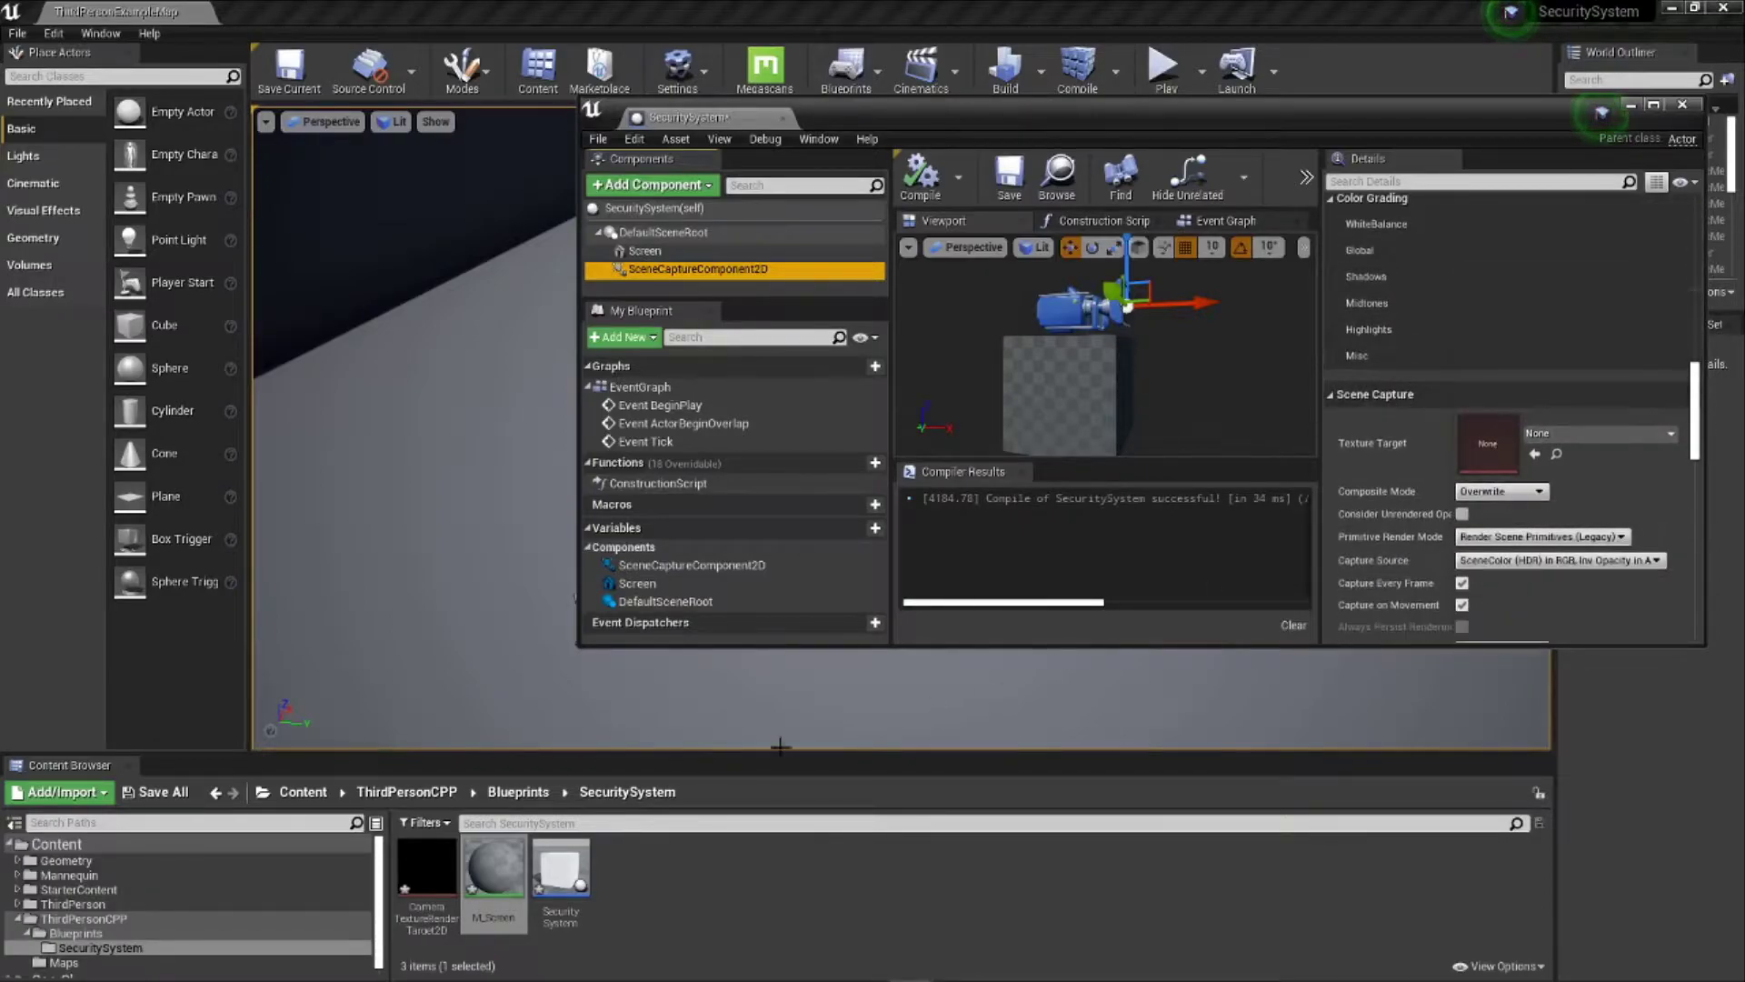
left_click_drag(429, 885, 1500, 446)
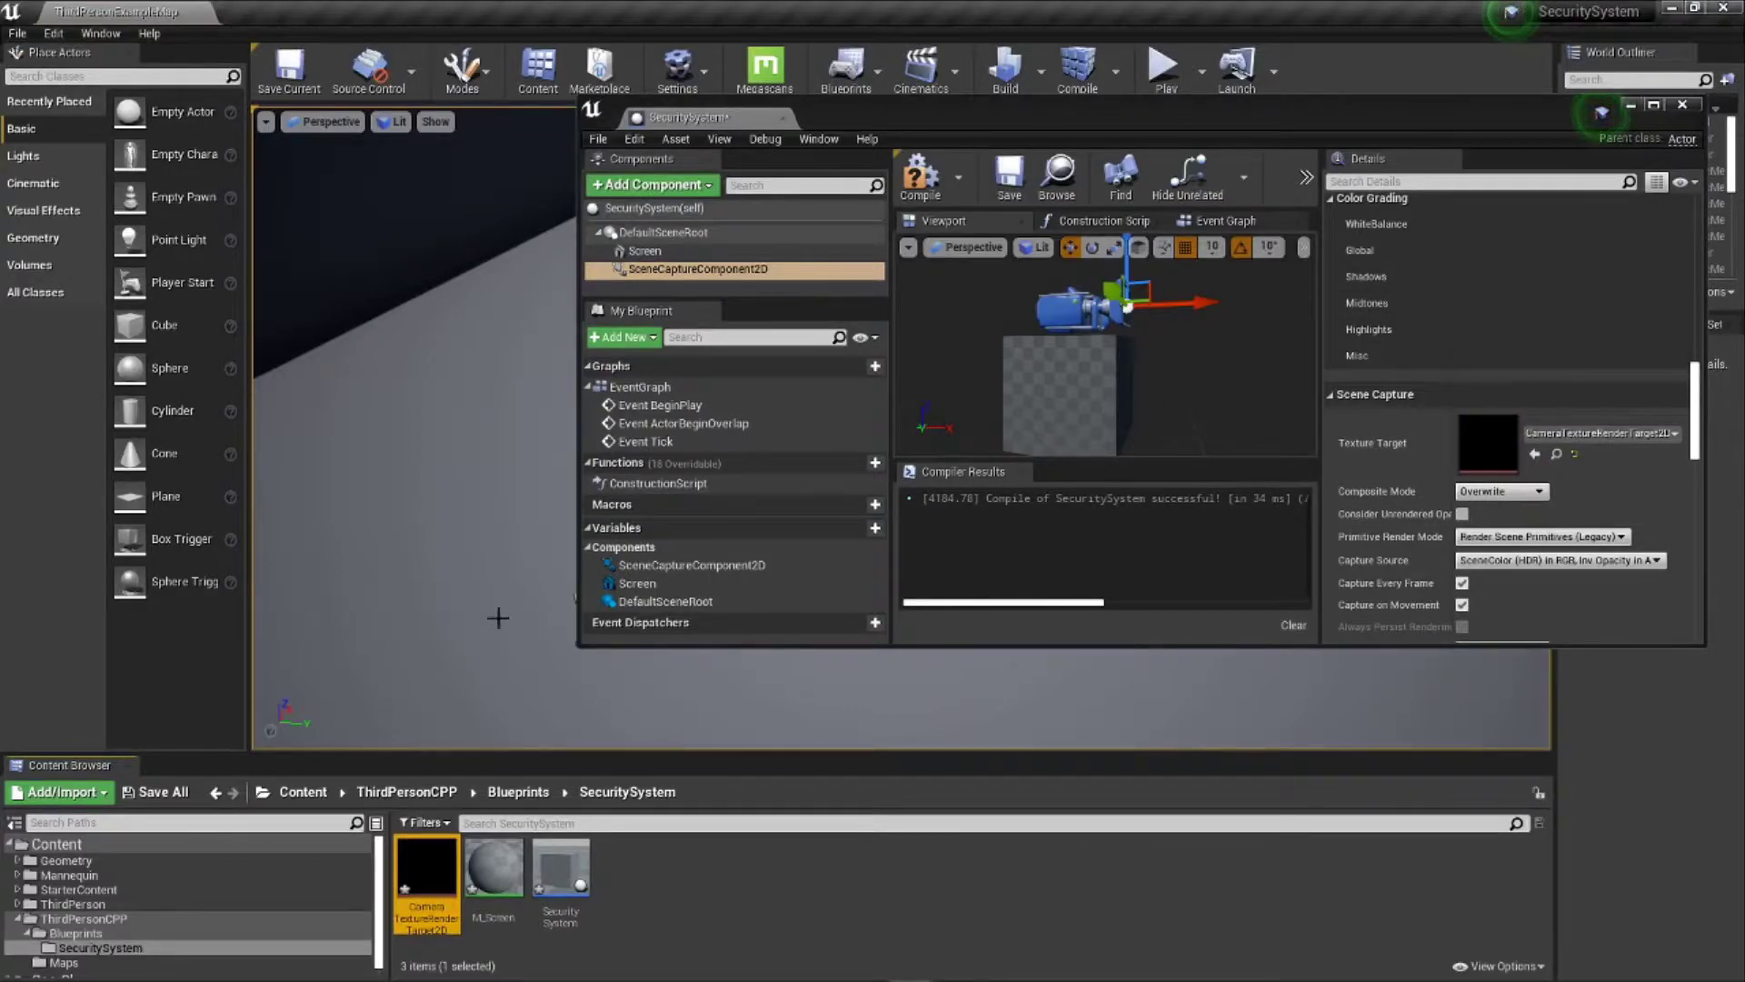
left_click(919, 177)
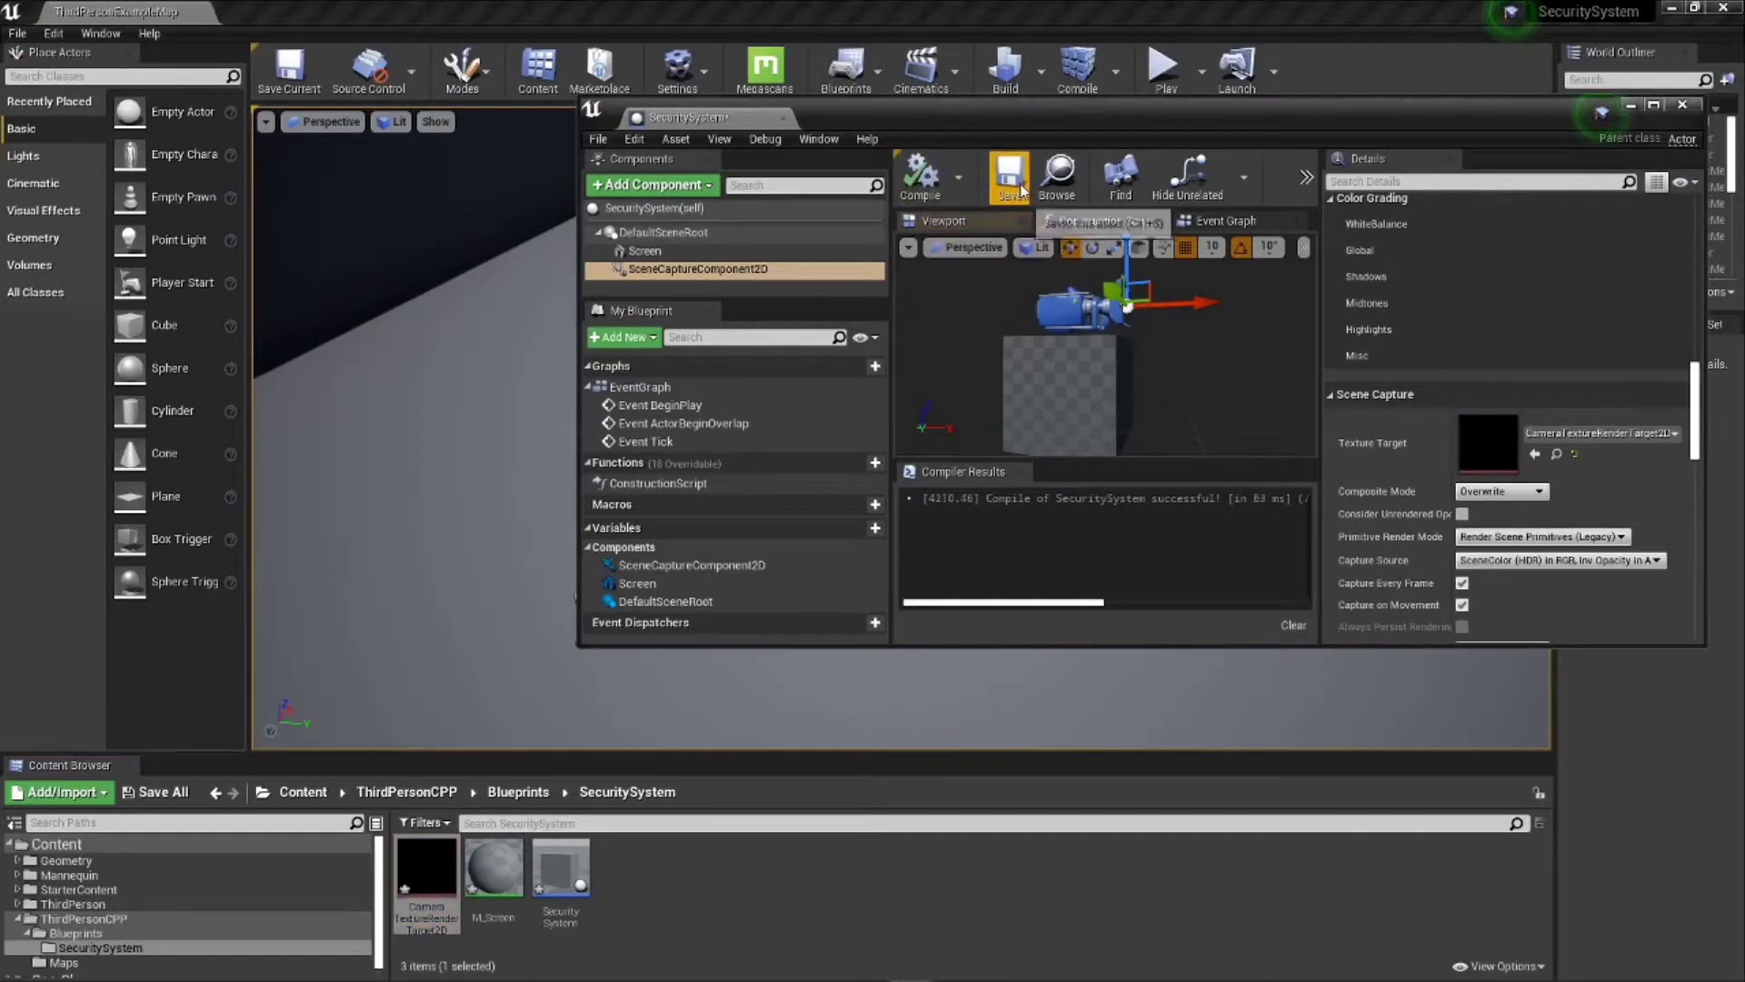
left_click(1016, 182)
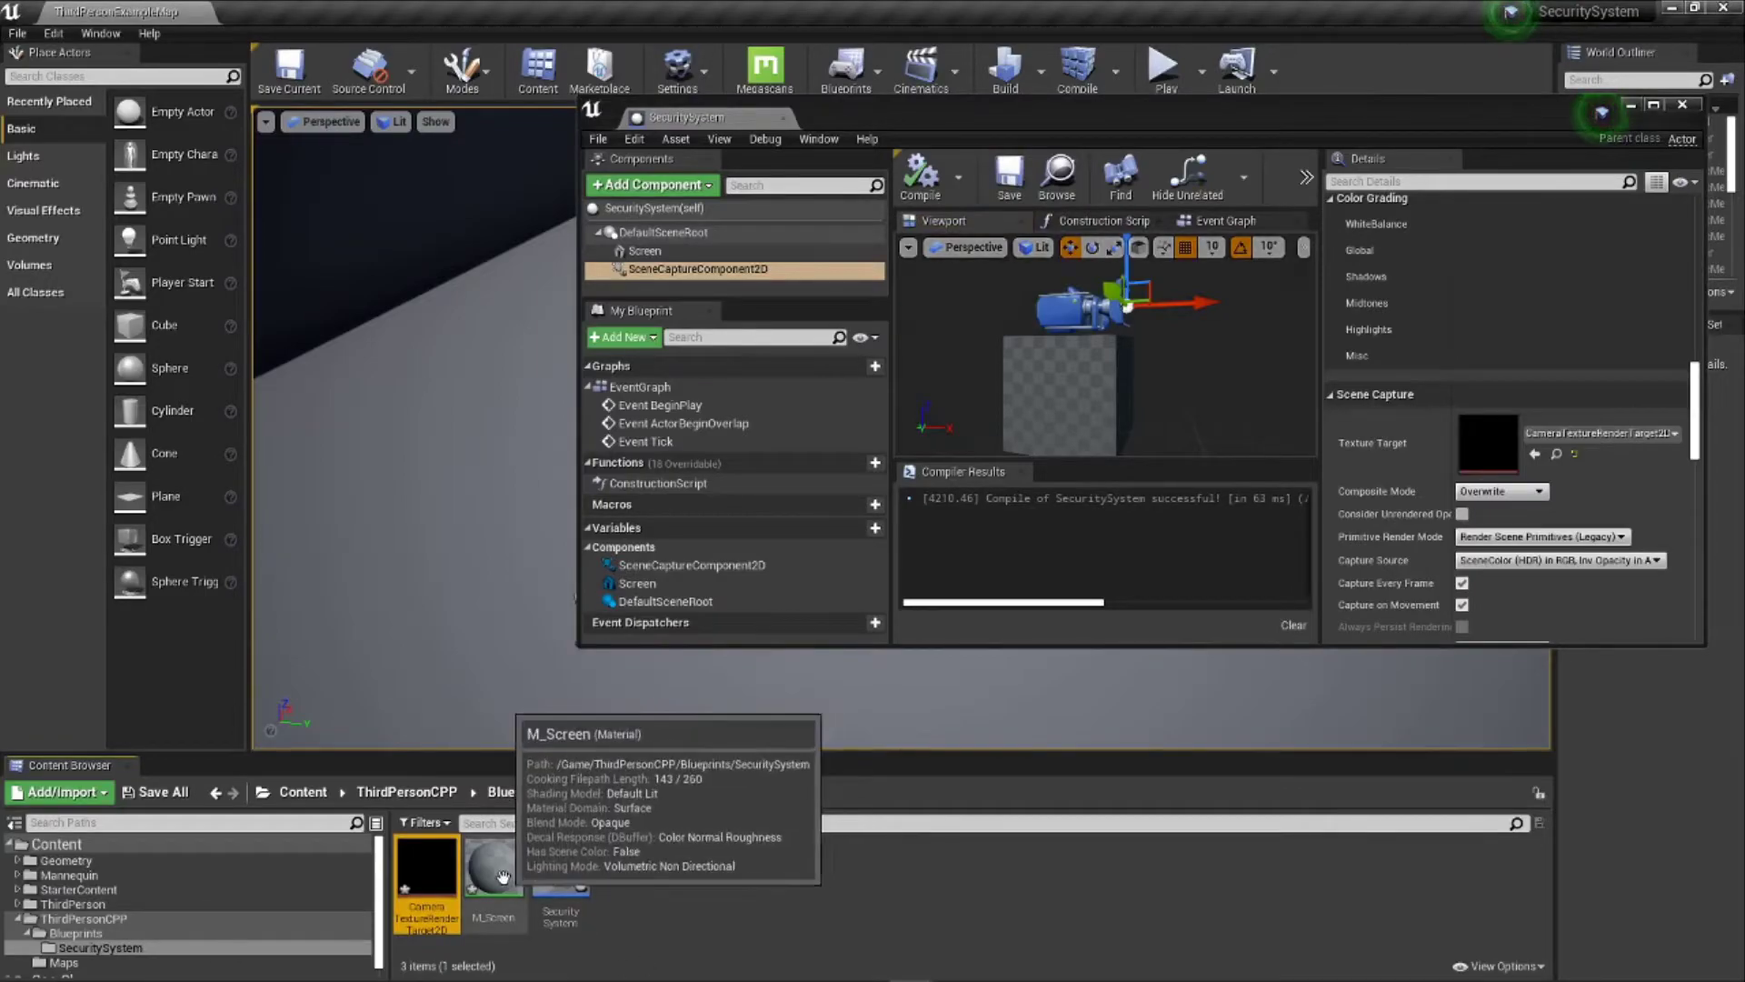
Step: Open the M_Screen material, add CameraTextureRenderTarget2D as a texture sample, and connect its RGB output to Emissive Color
double_click(493, 866)
left_click_drag(426, 868, 1172, 334)
scroll(1136, 381, "up", 2)
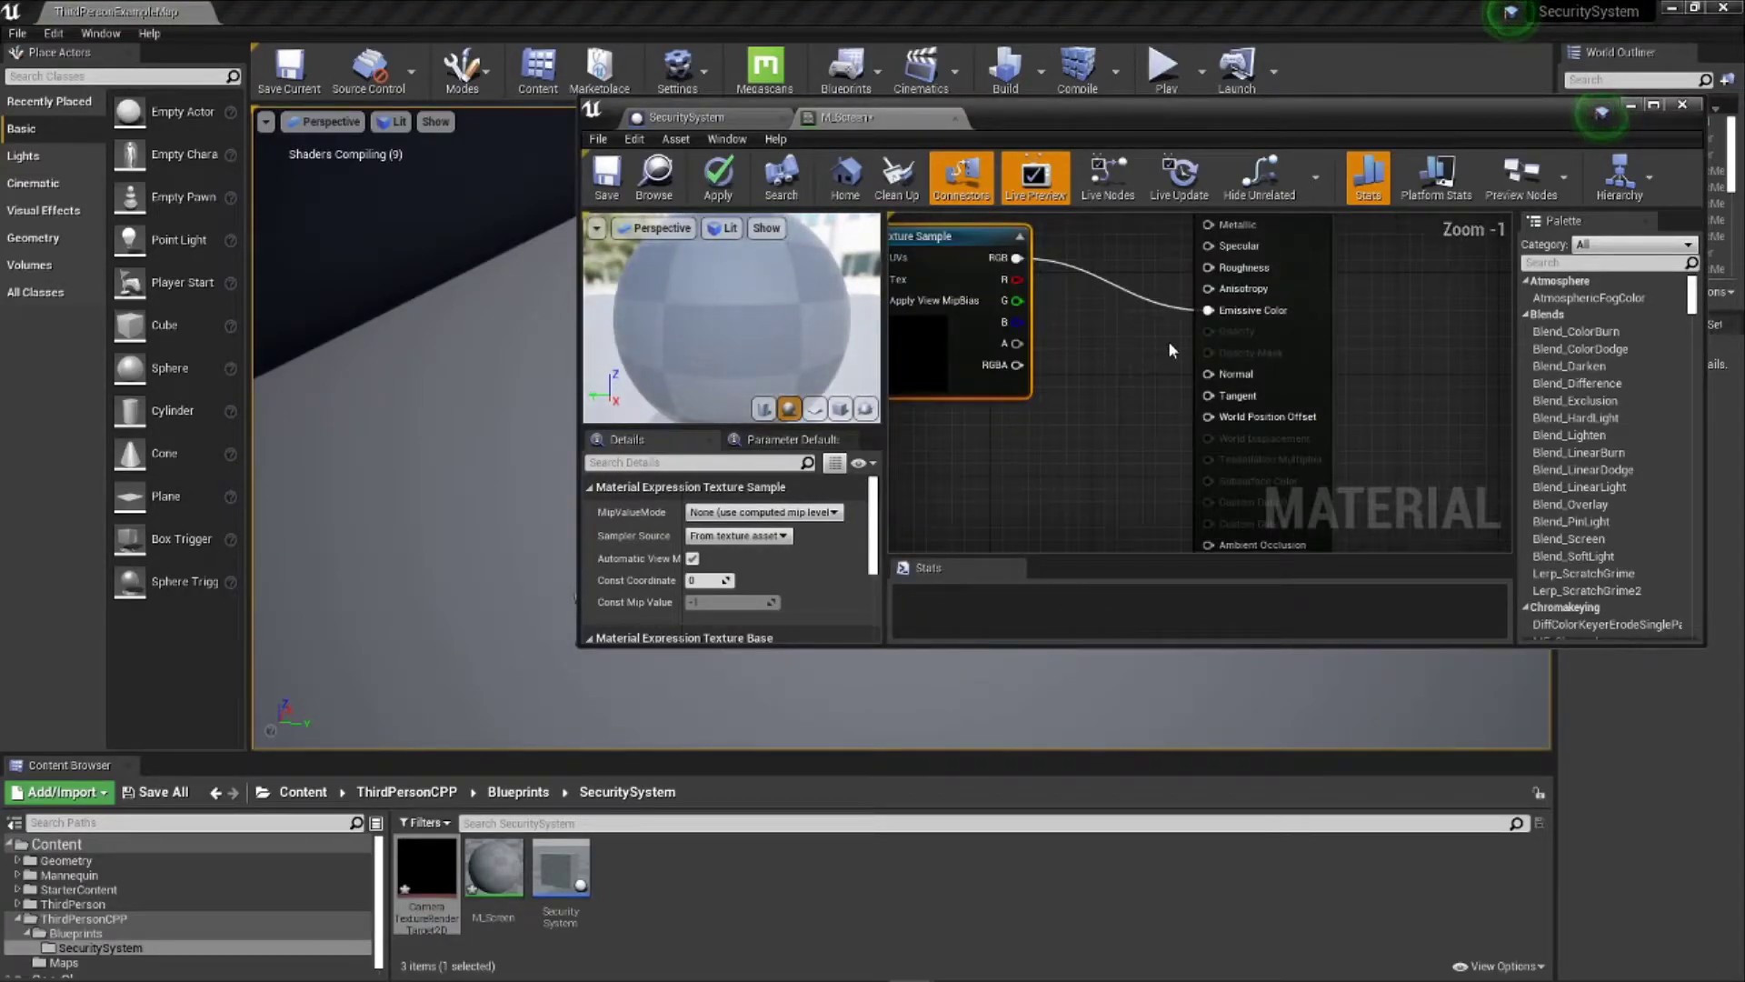
scroll(1169, 340, "up", 1)
left_click_drag(1032, 338, 1118, 374)
left_click(1219, 318)
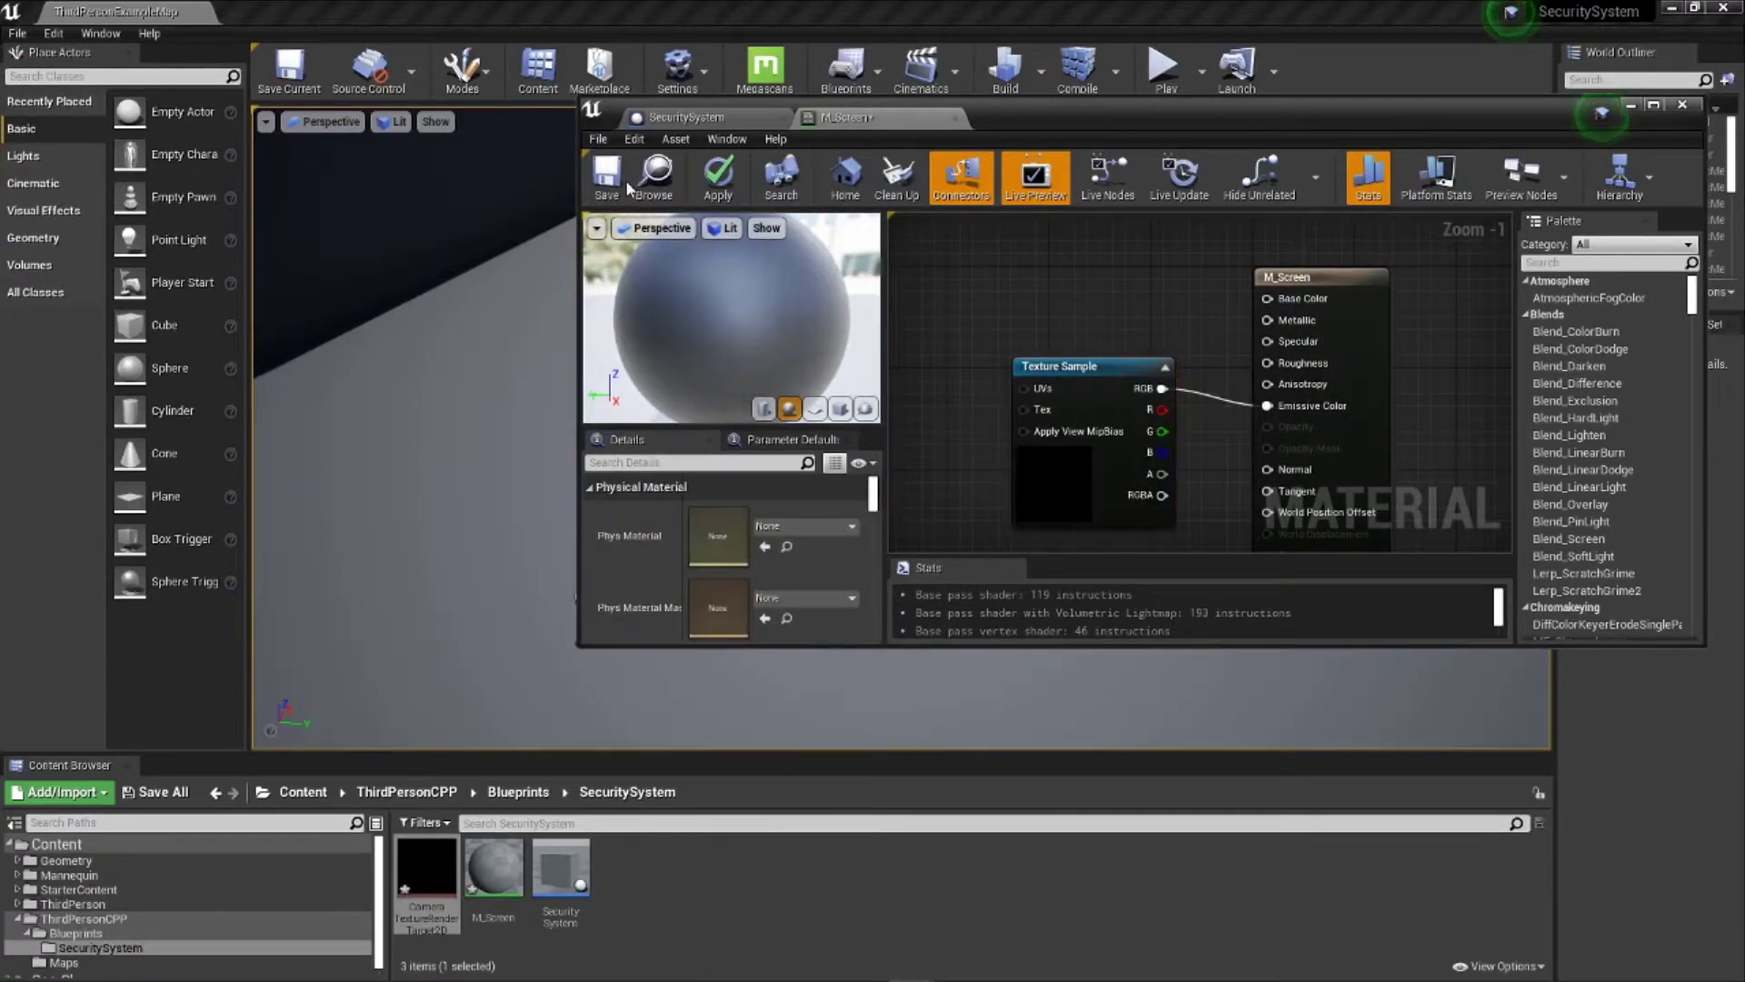
Step: Apply and save the M_Screen material changes and close the material editor
left_click(718, 179)
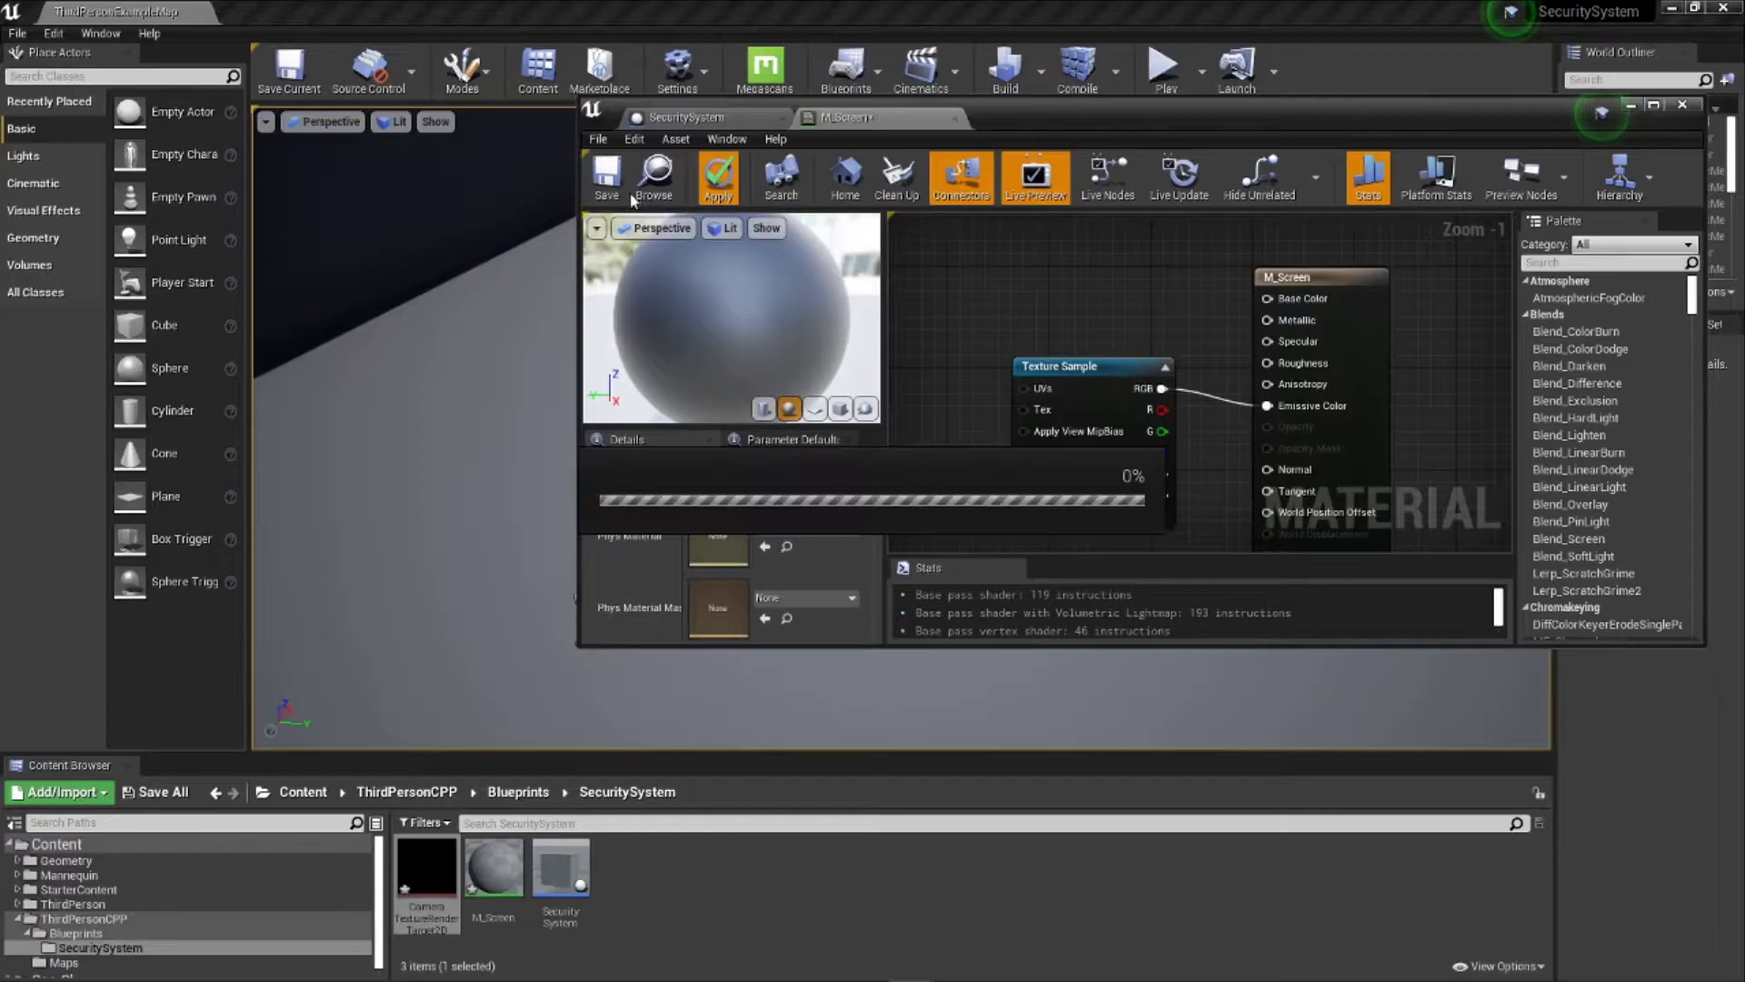
left_click(621, 186)
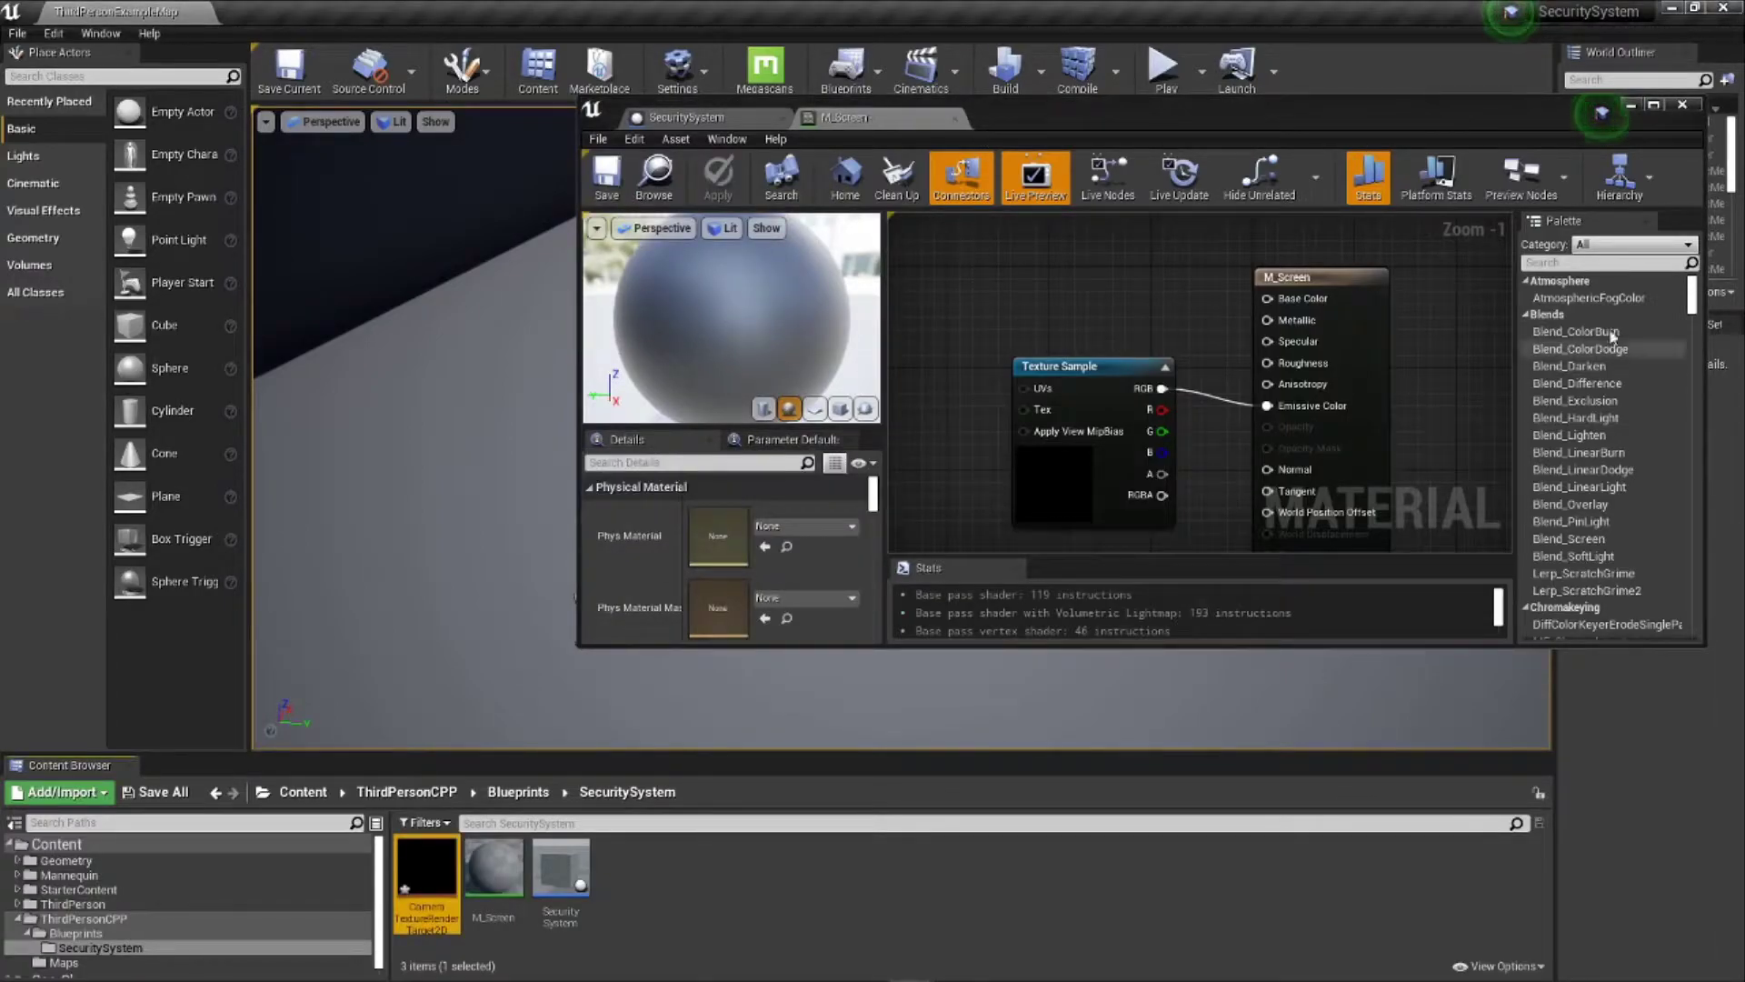
left_click(1682, 104)
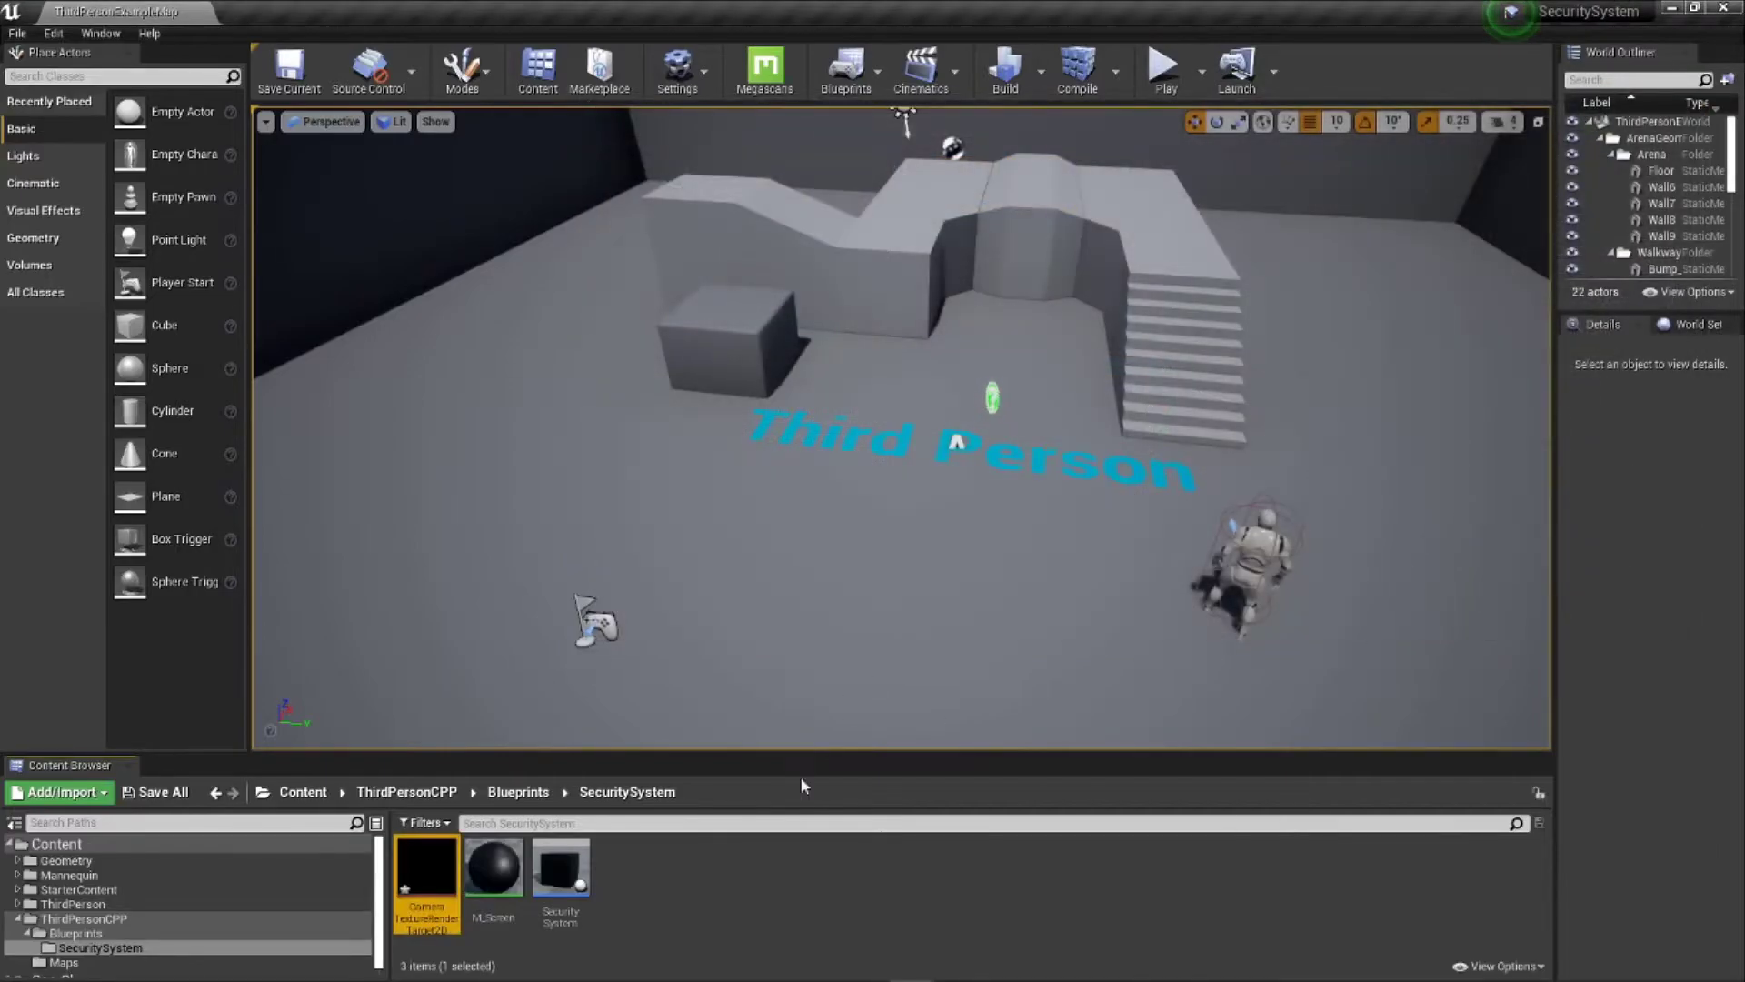
Step: Place a SecuritySystem blueprint actor in the level near the grey block and view its screen from the front and from farther back
left_click_drag(589, 899, 868, 256)
right_click_drag(868, 257, 1076, 288)
key("w")
key("f")
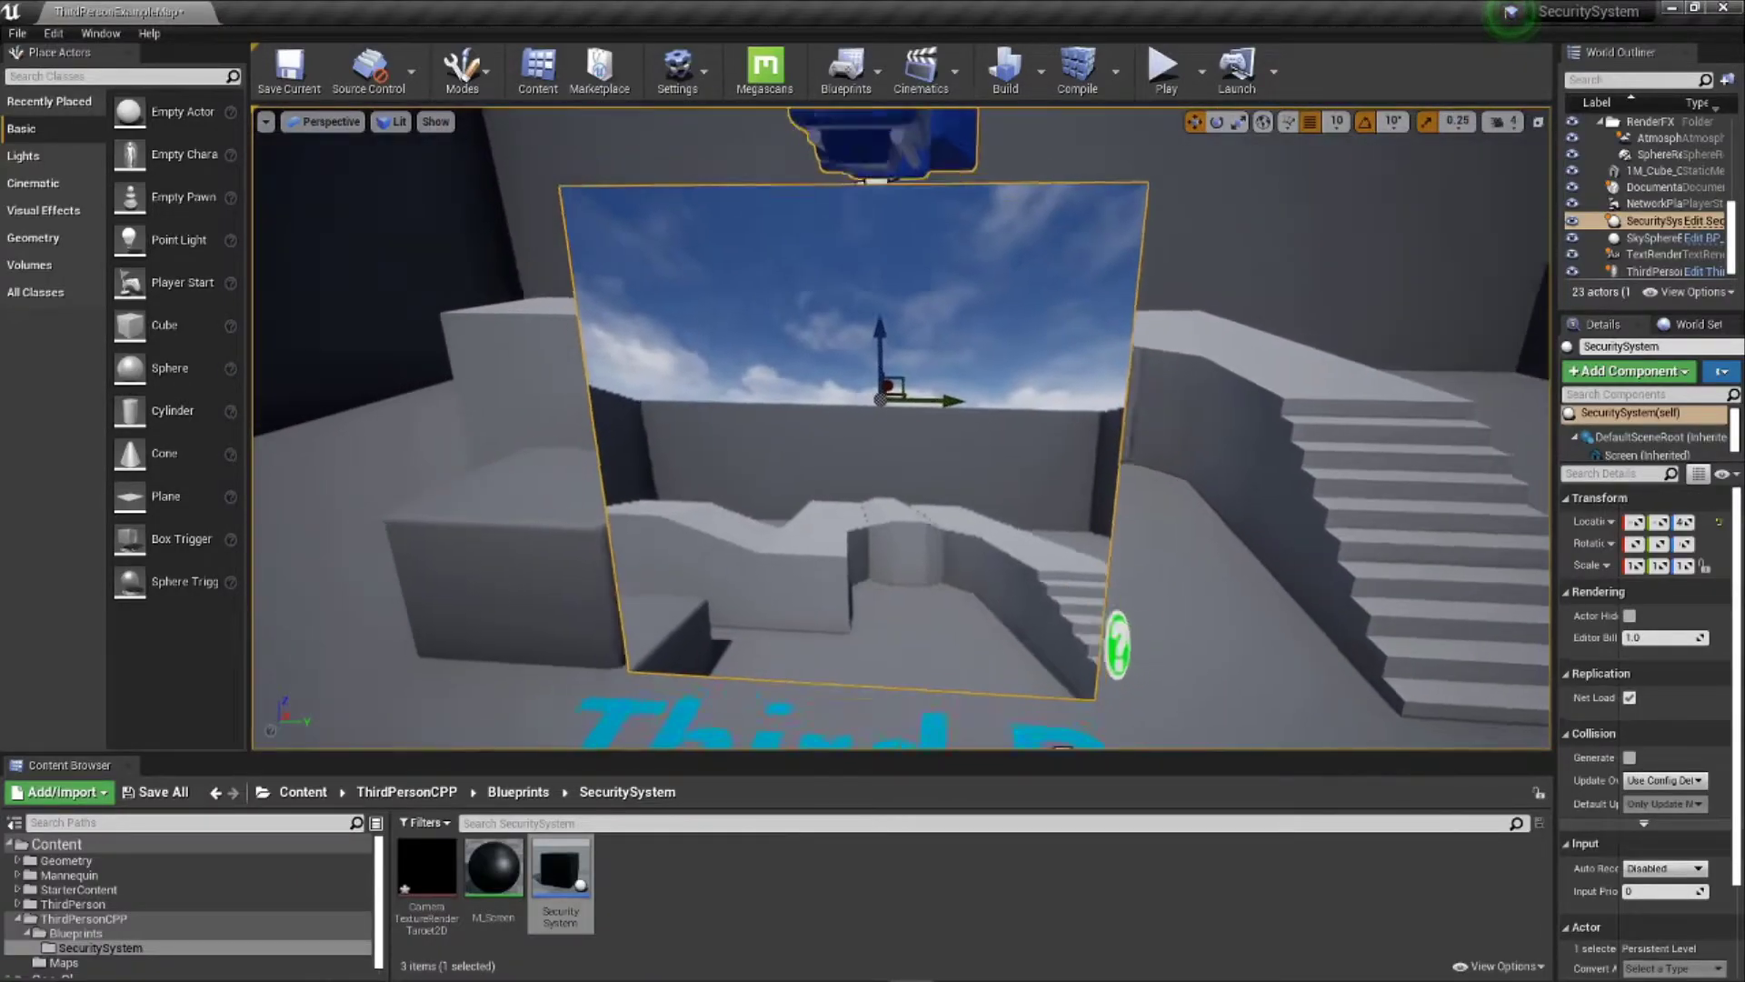
key("e")
right_click_drag(838, 426, 786, 491)
key("d")
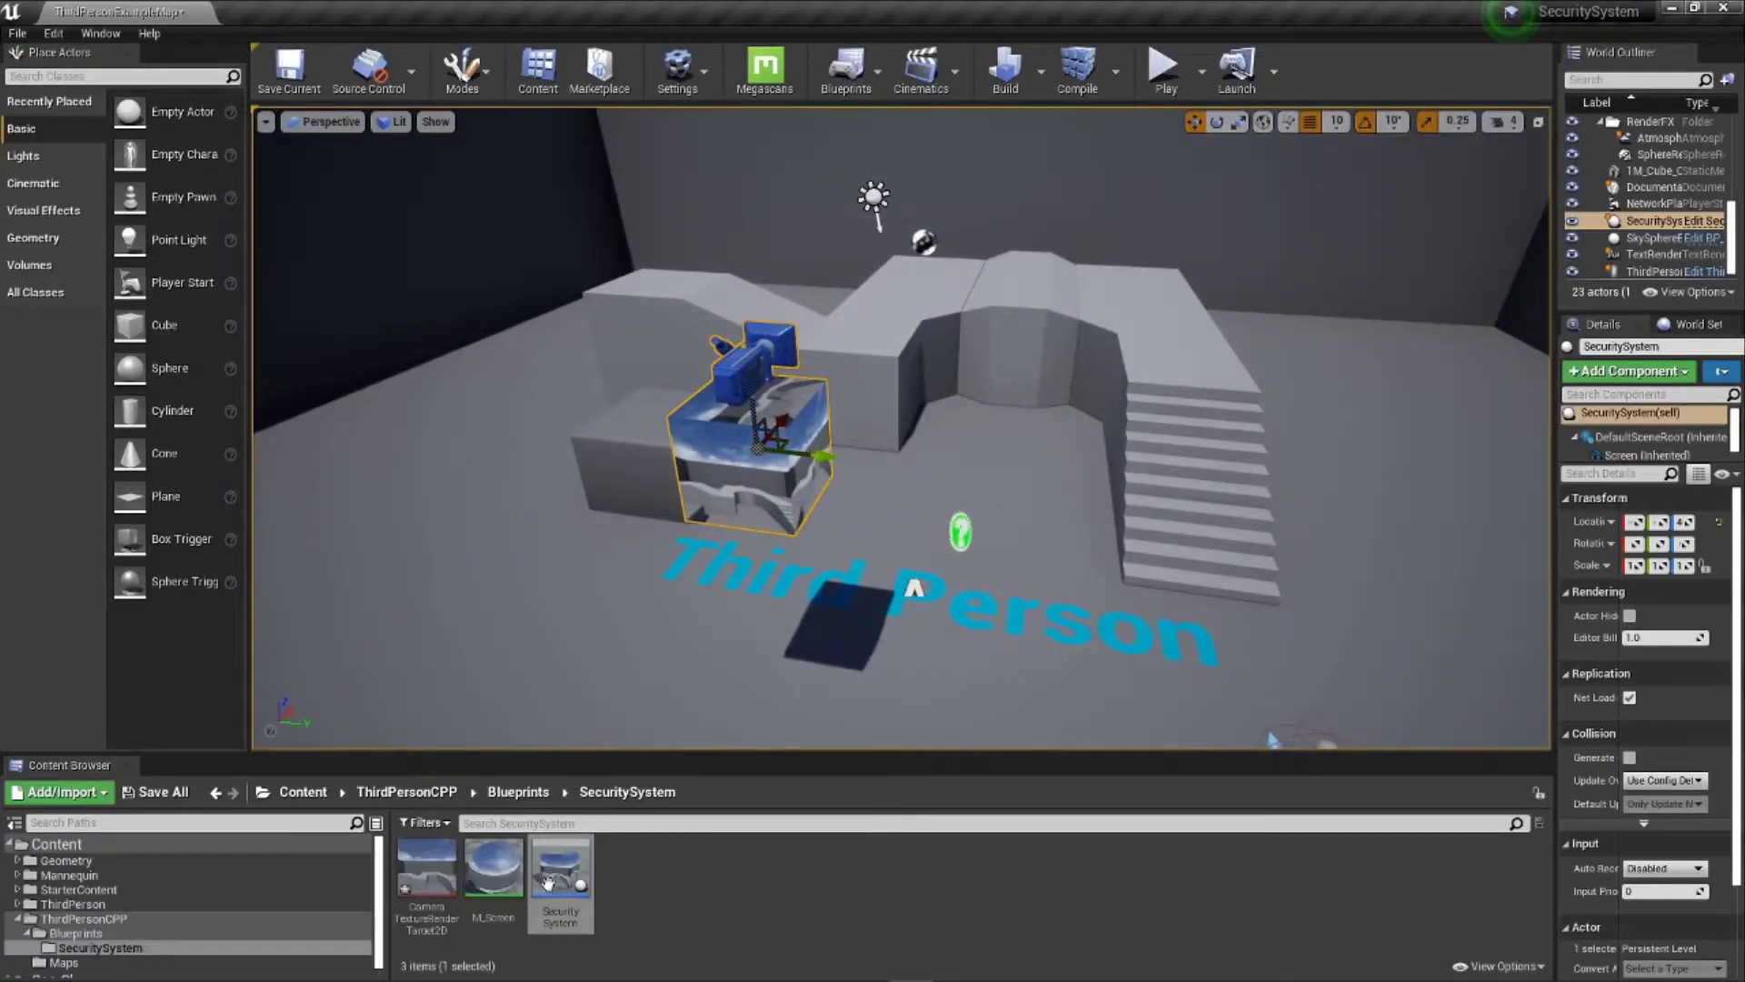
Step: Select the placed actor's scene capture component and shift it slightly sideways and upward above the cube
scroll(1615, 445, "down", 1)
left_click(1627, 448)
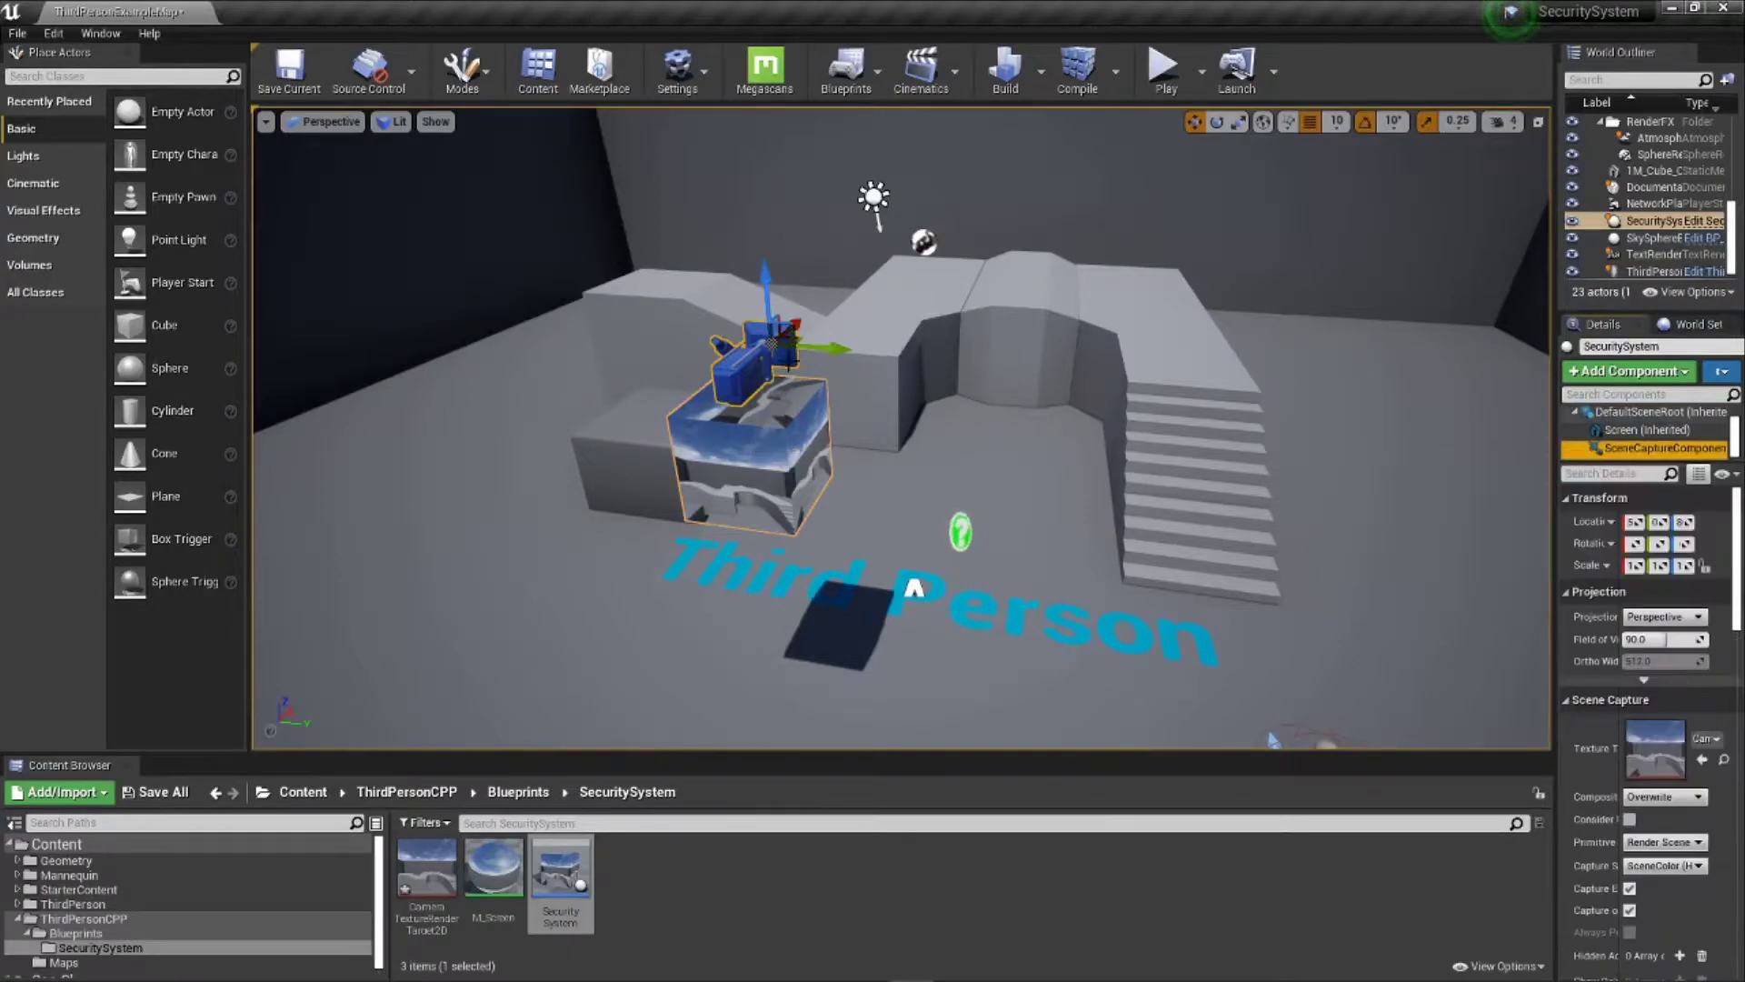
left_click_drag(837, 345, 856, 468)
mouse_move(787, 286)
left_mouse_down()
mouse_move(772, 127)
mouse_move(783, 270)
left_mouse_up()
left_click_drag(858, 338, 817, 336)
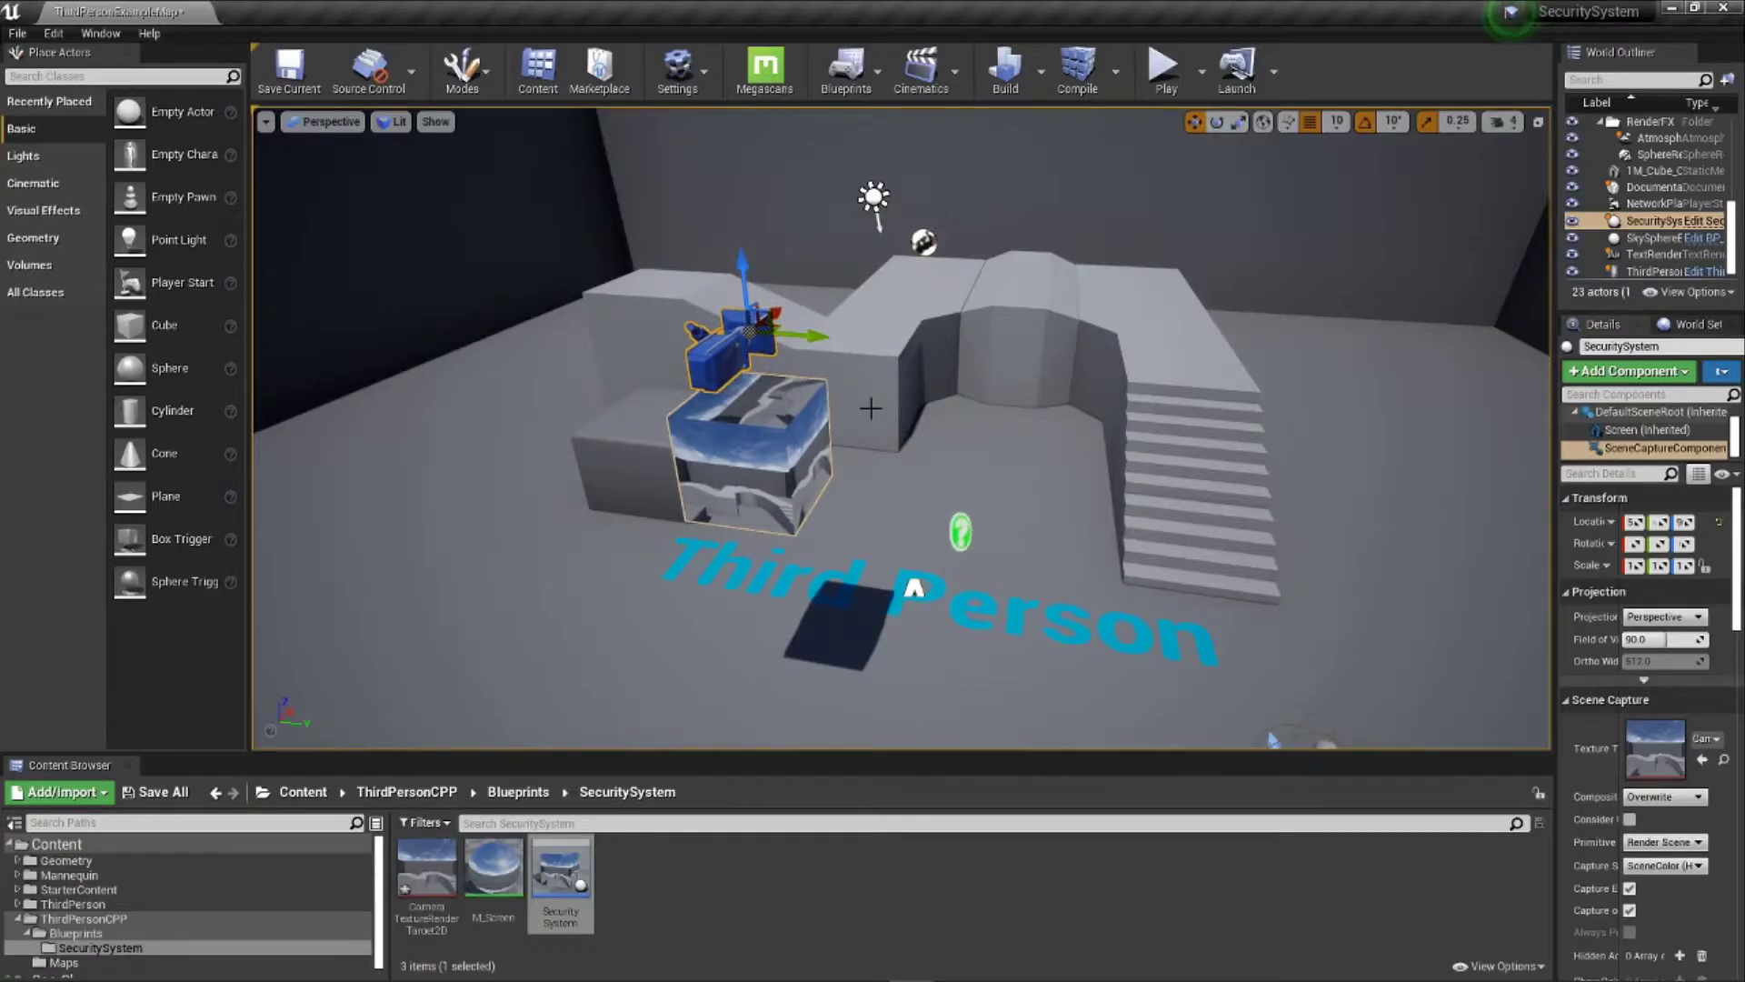
Step: Duplicate the CameraTextureRenderTarget2D, M_Screen and SecuritySystem assets together
right_click(732, 895)
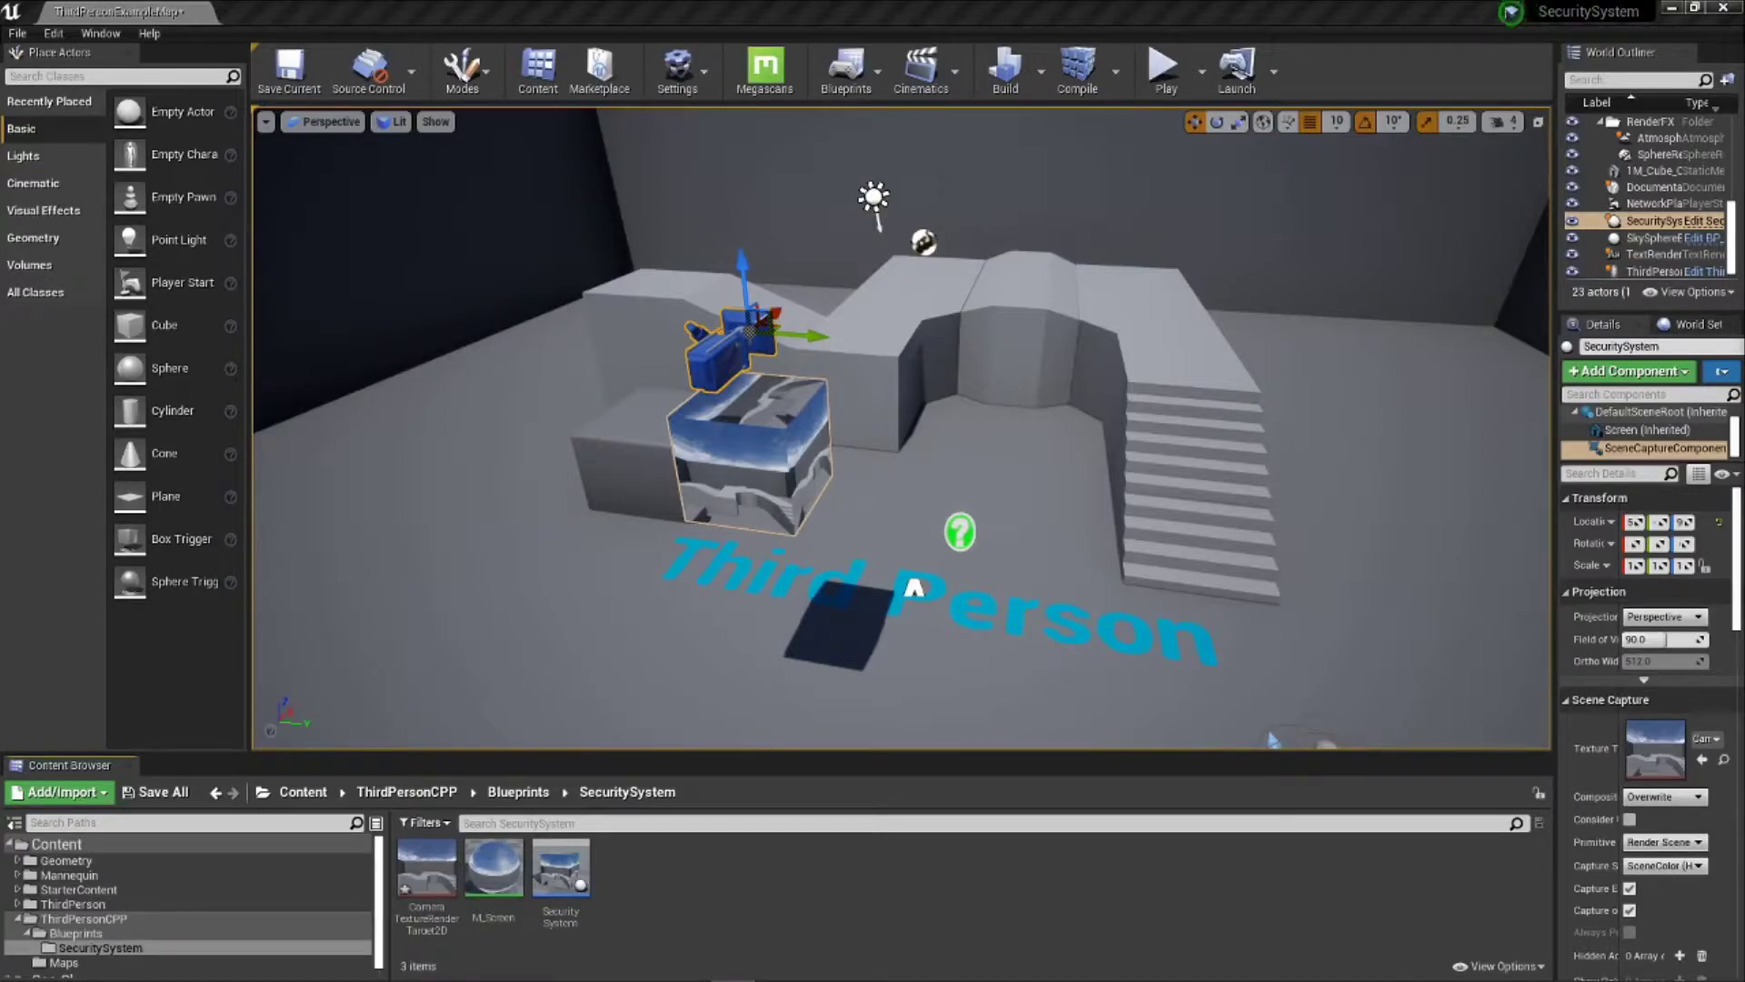
left_click(427, 871)
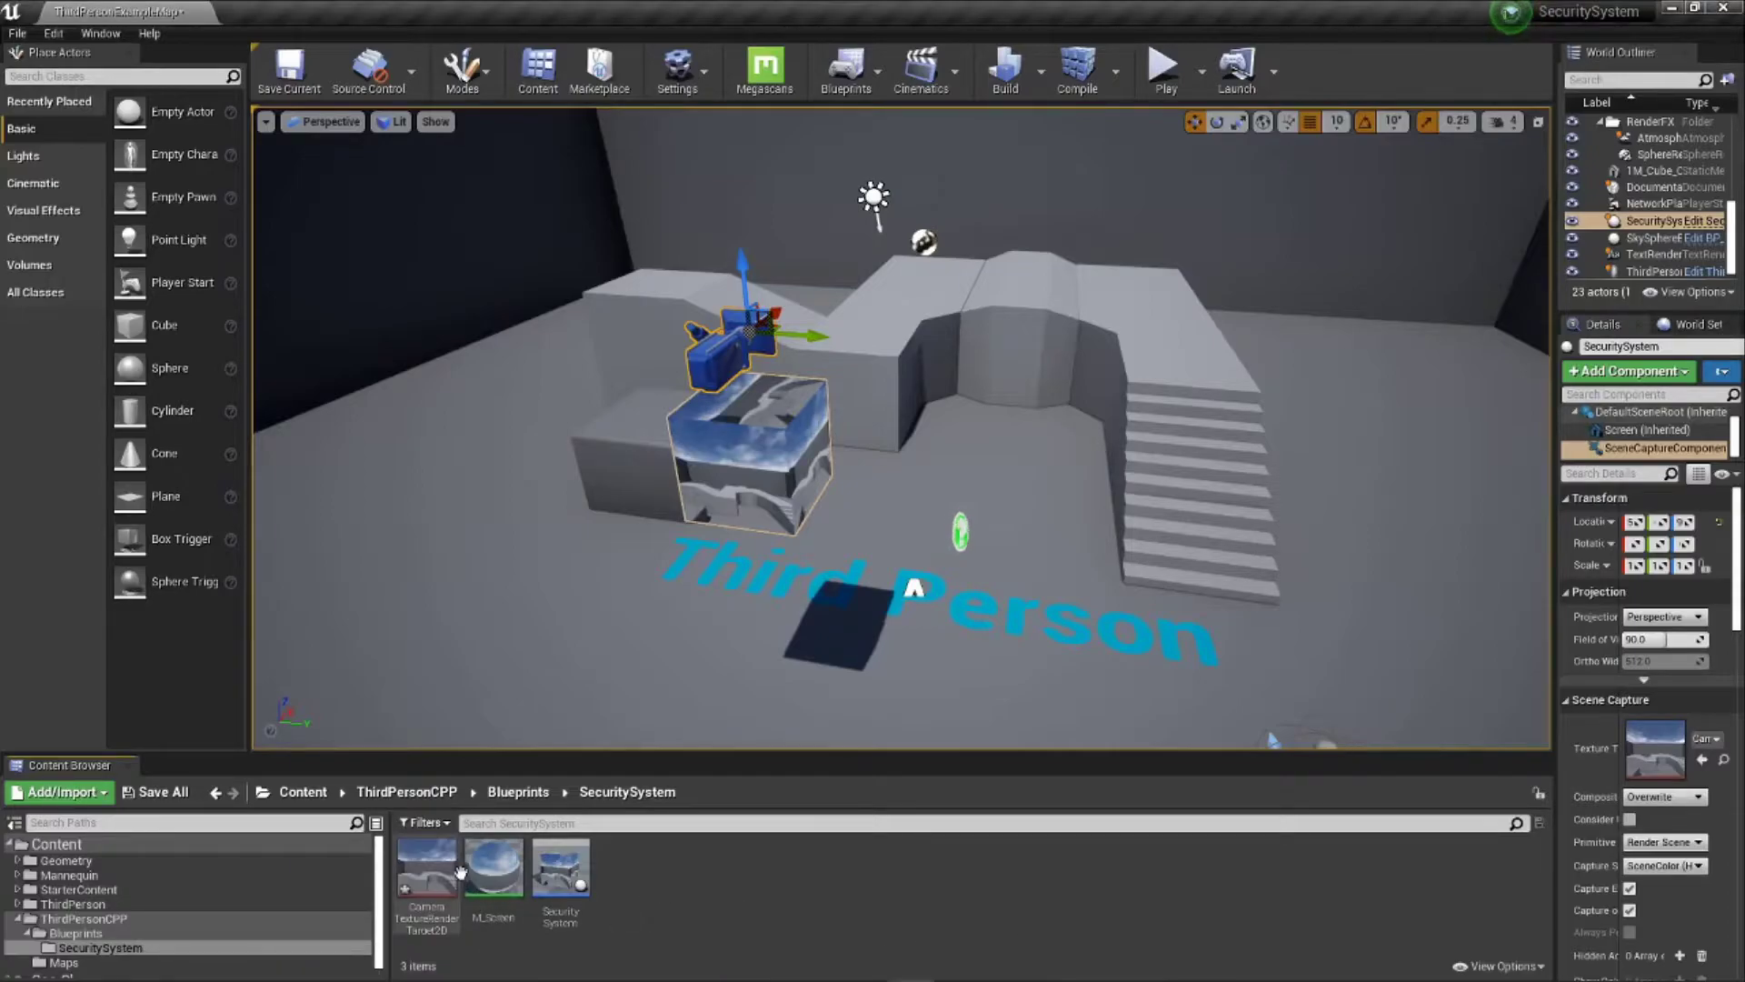
left_click(559, 871, "shift")
right_click(559, 870)
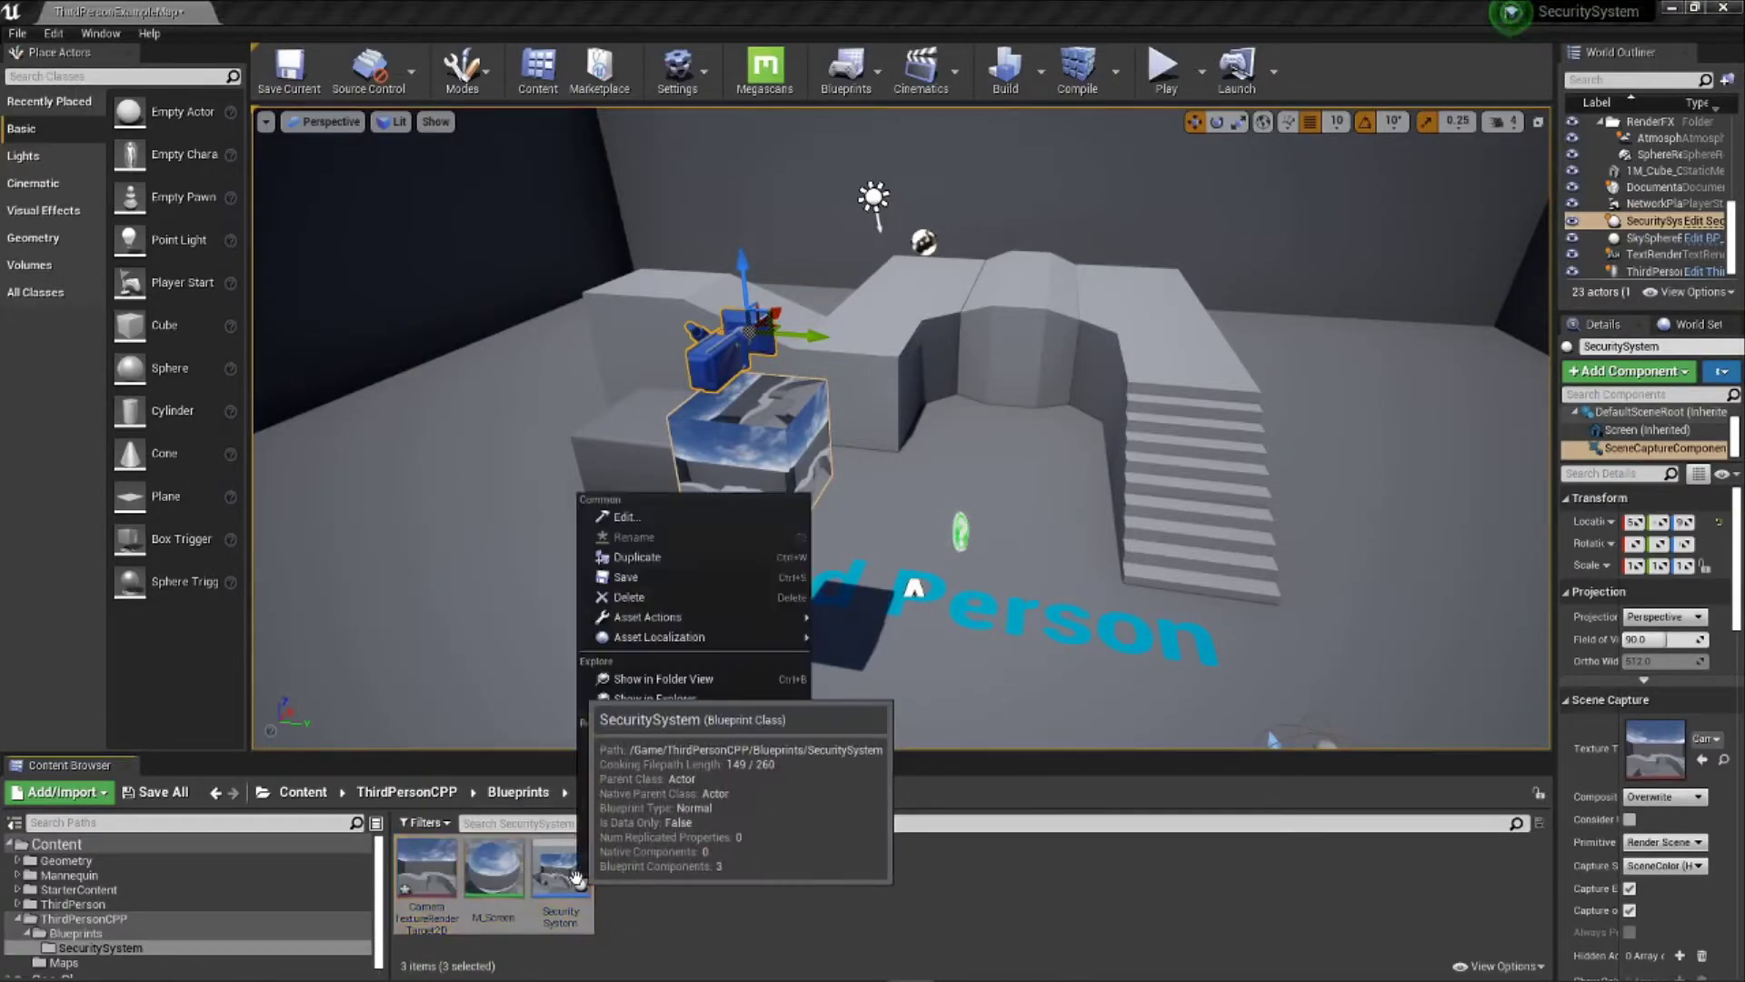
left_click(637, 558)
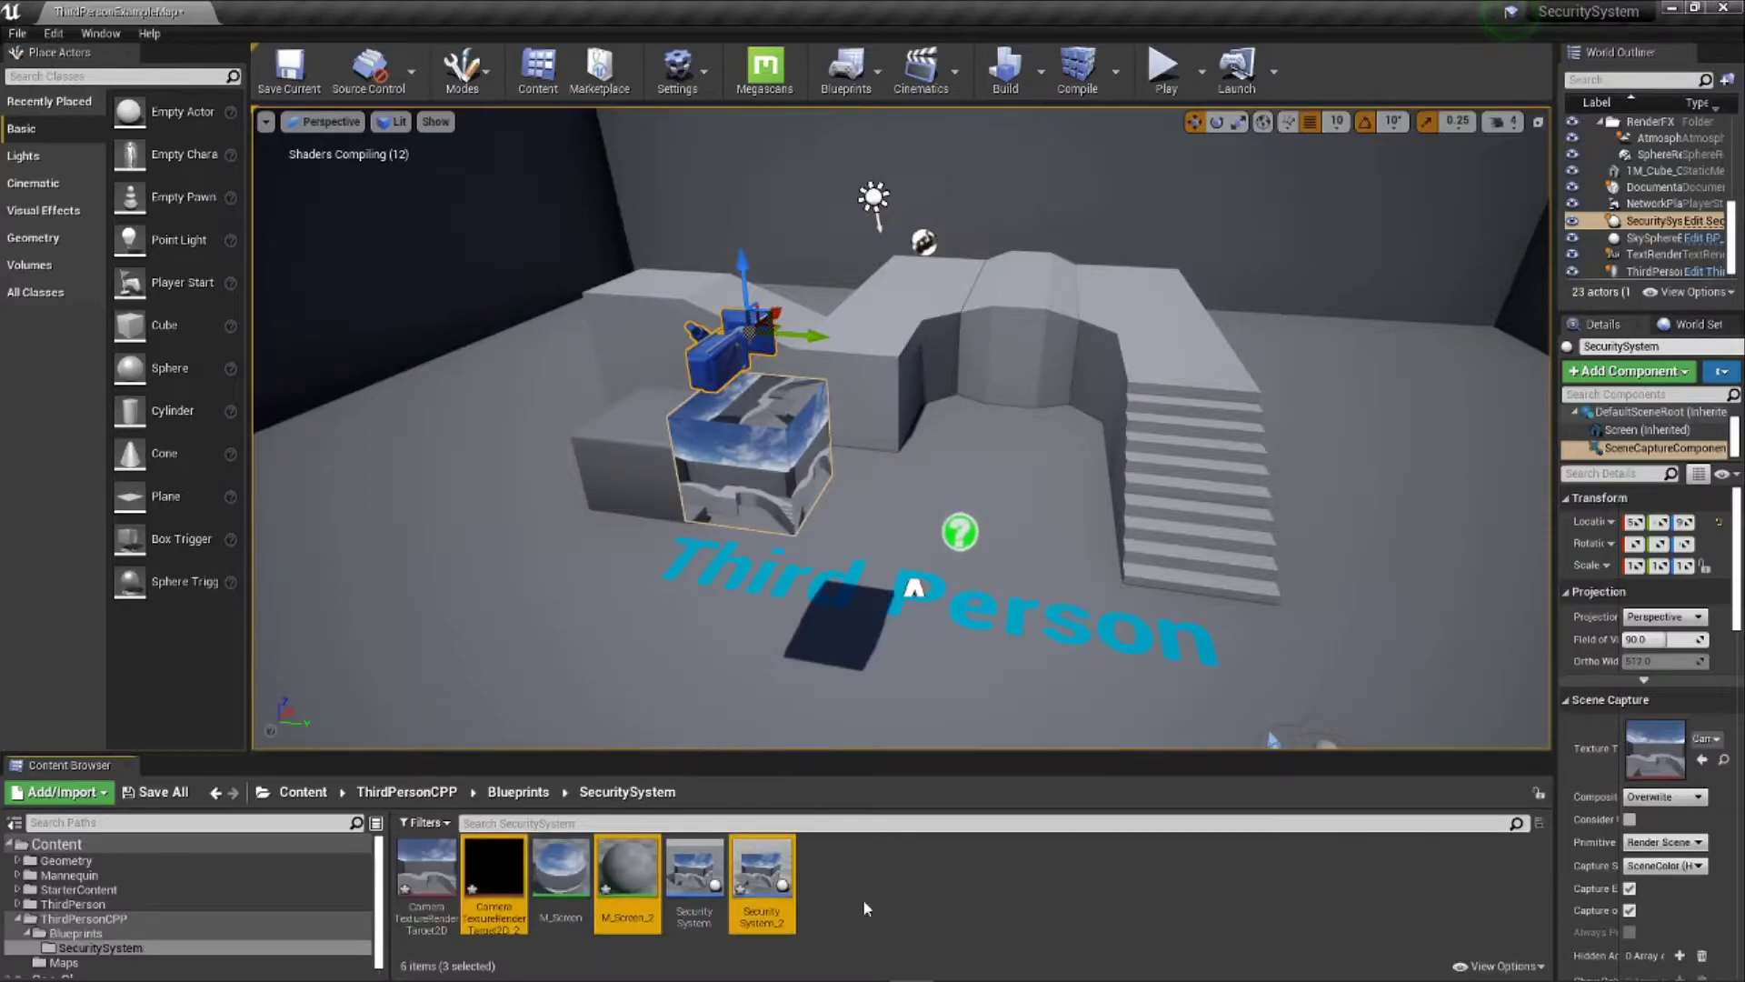
left_click(947, 914)
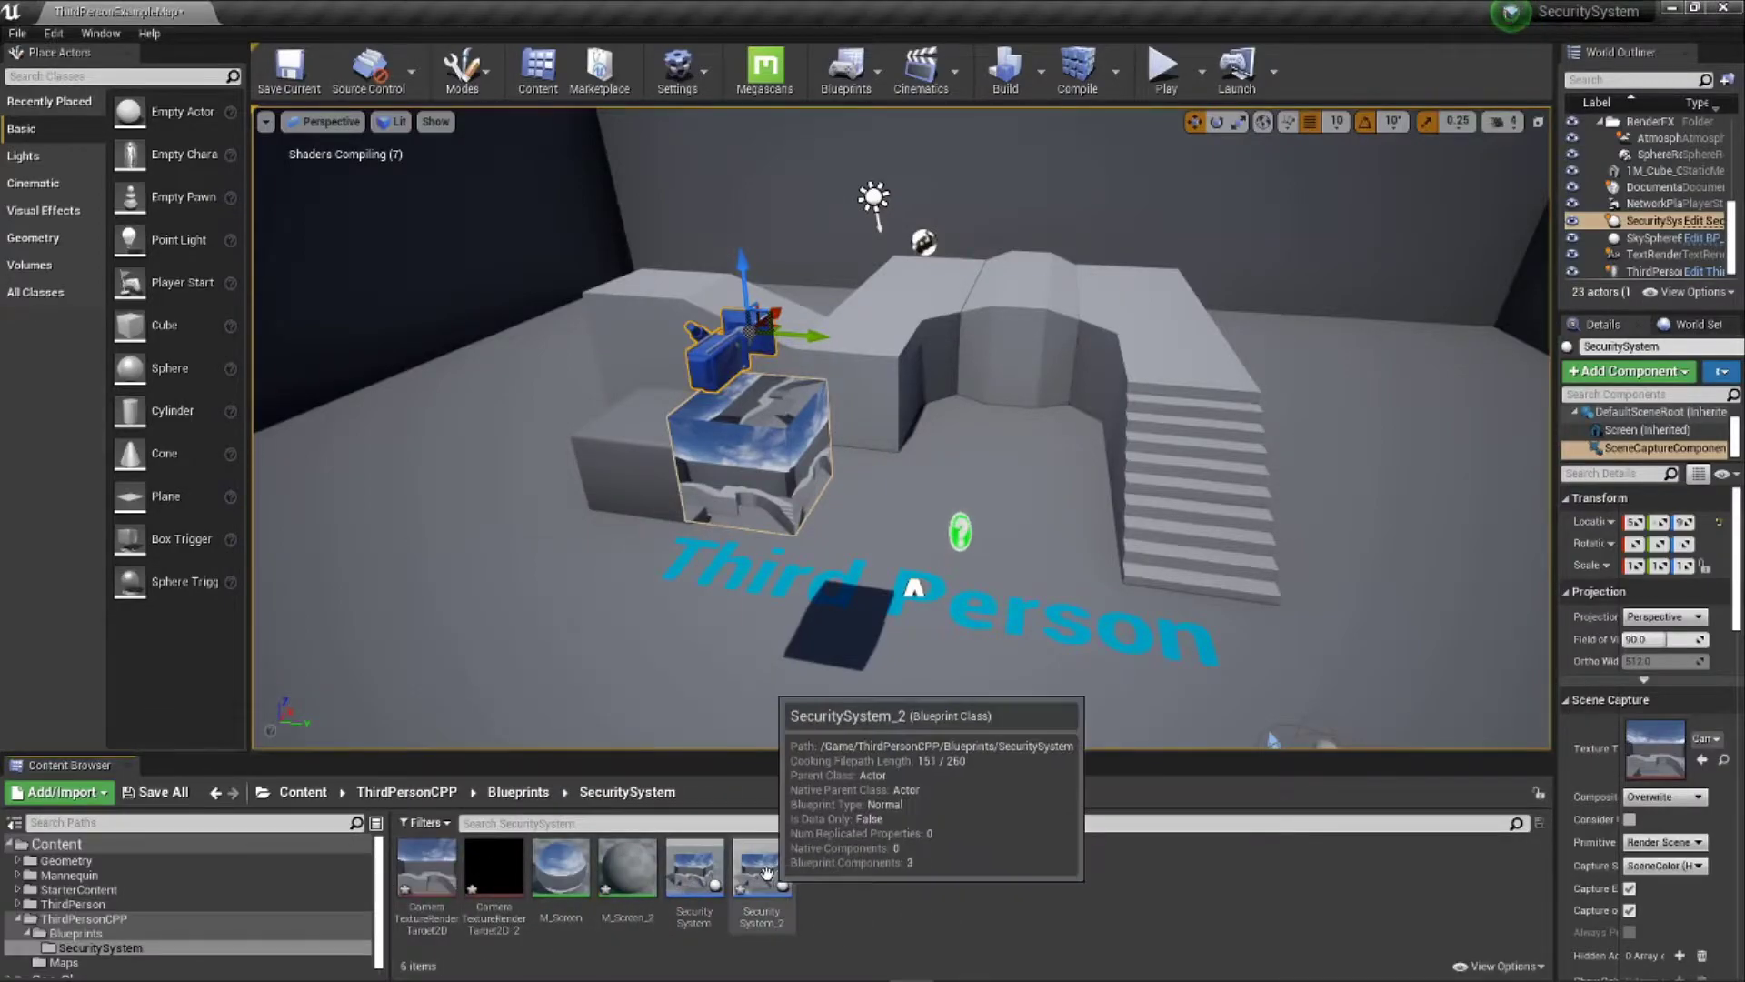
Step: Open the SecuritySystem_2 blueprint and assign M_Screen_2 as the Screen component's Element 0 material
double_click(761, 868)
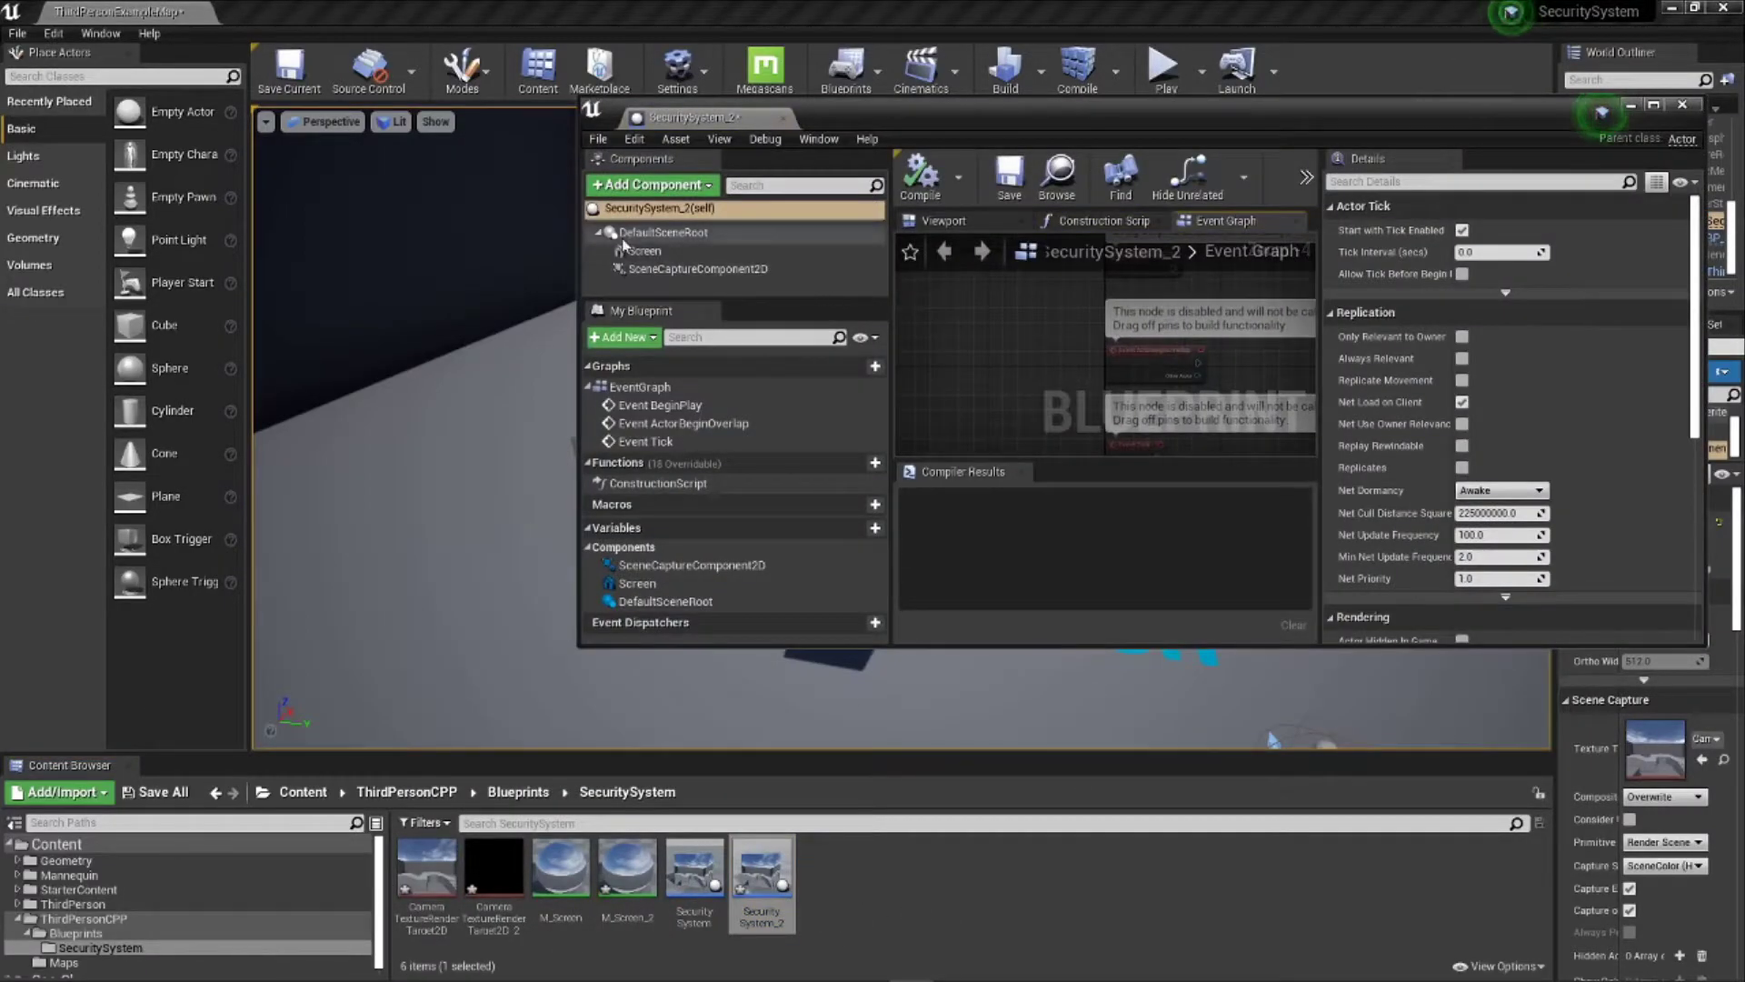
left_click(644, 251)
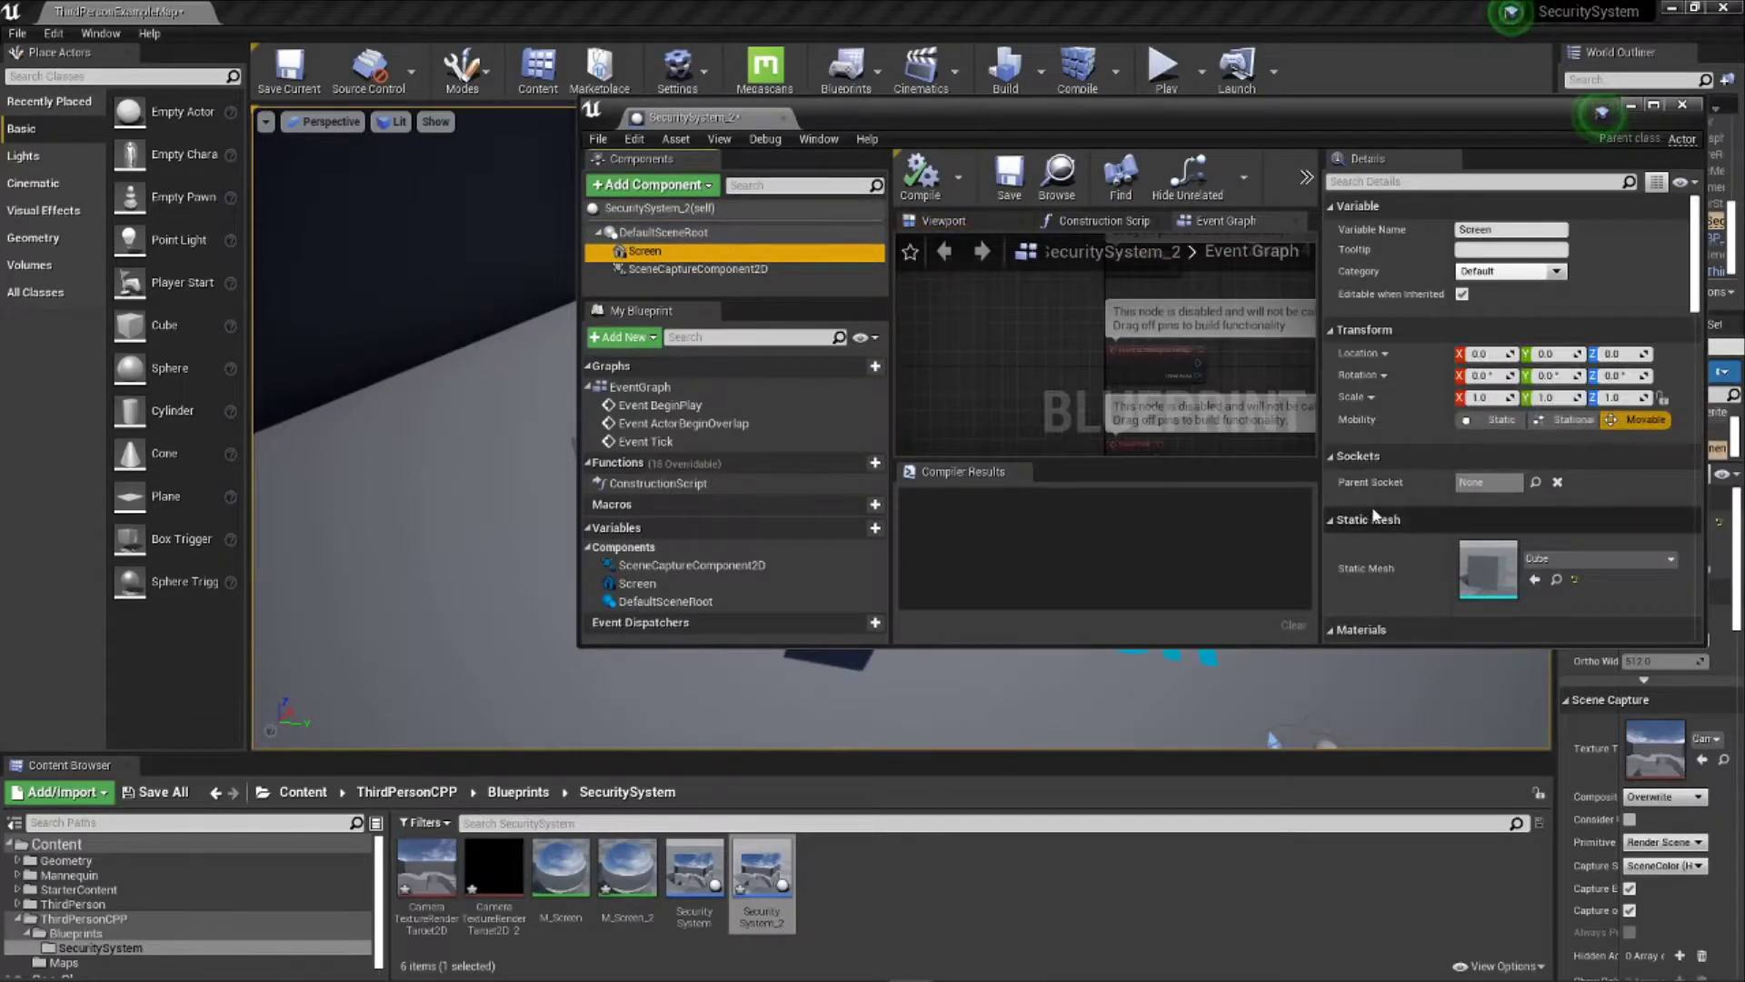
scroll(1371, 506, "down", 2)
left_click_drag(615, 877, 1491, 589)
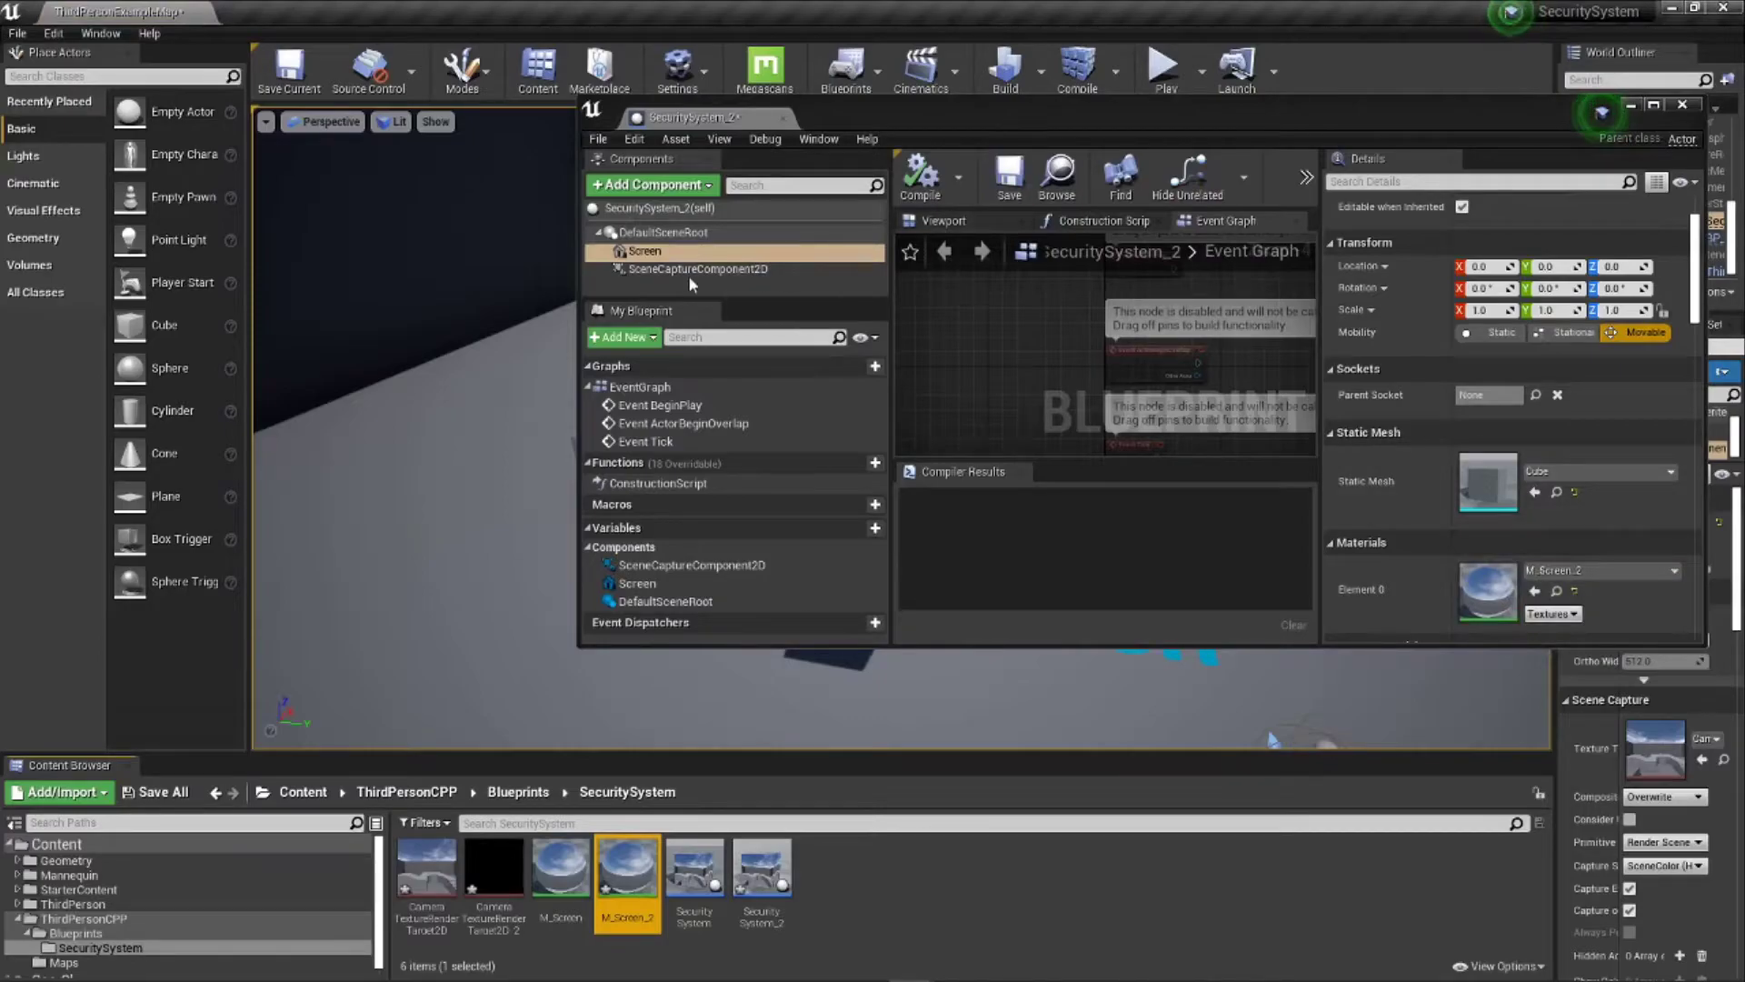
Step: Add a second Scene Capture Component 2D, attach it to DefaultSceneRoot, and compile the blueprint
left_click(700, 186)
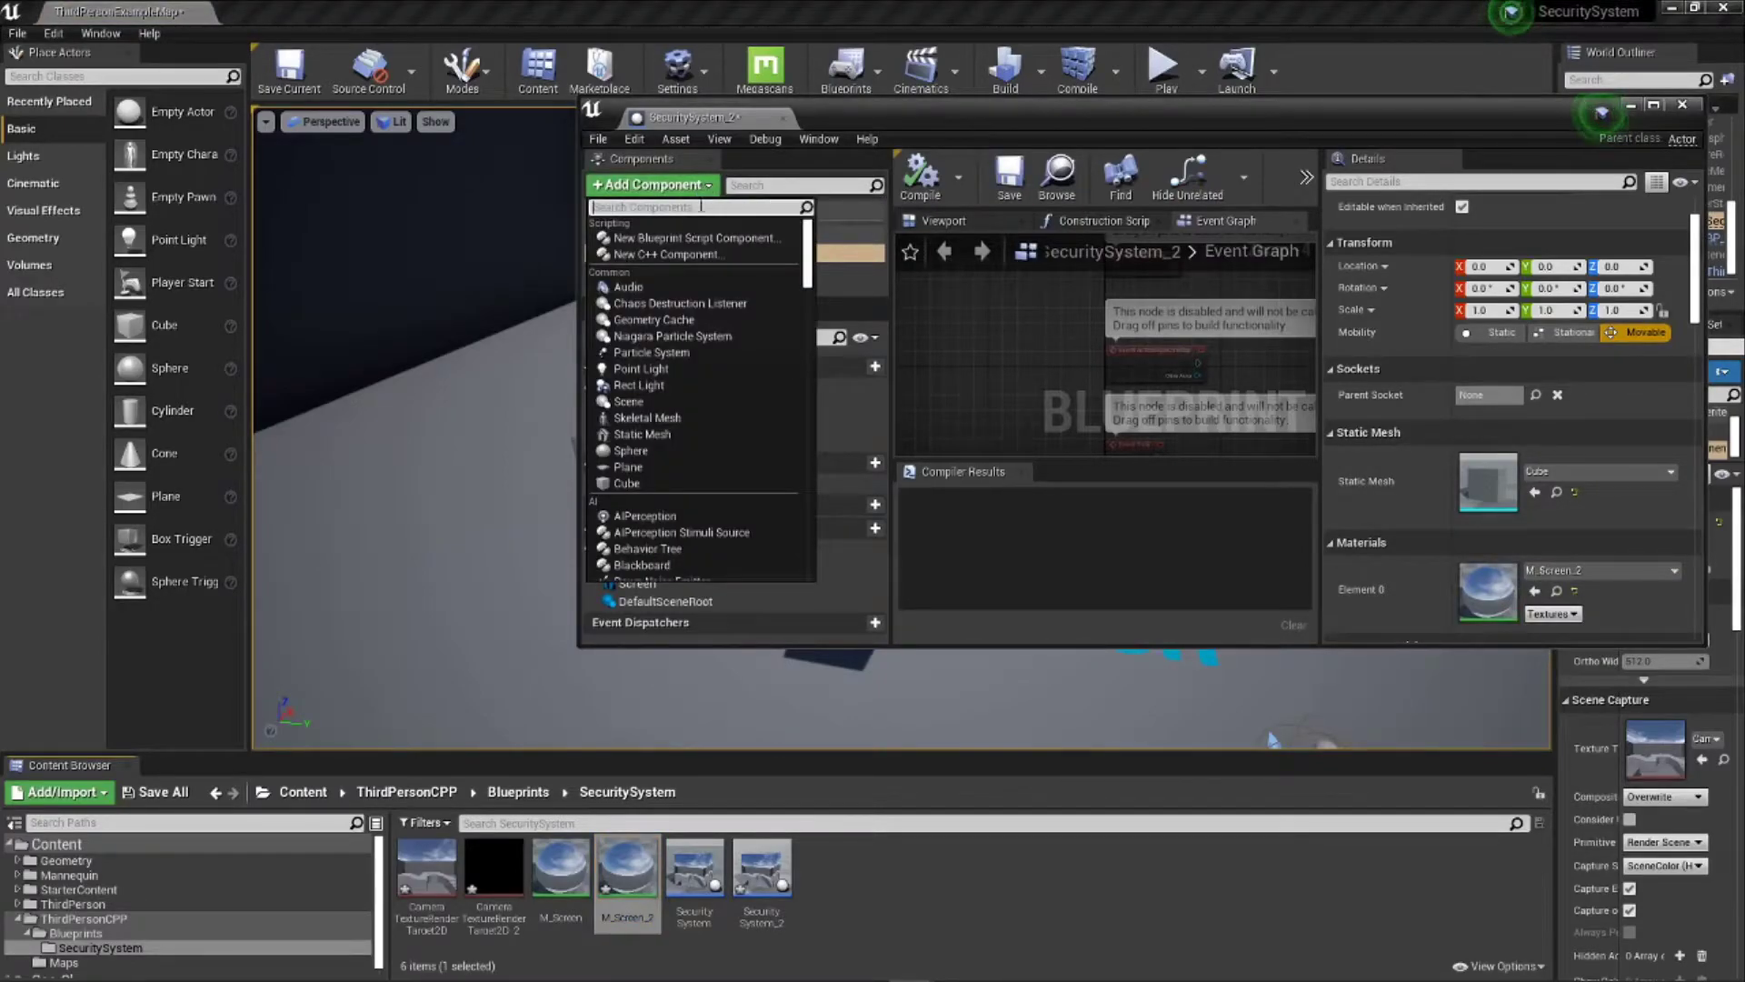
type("scene")
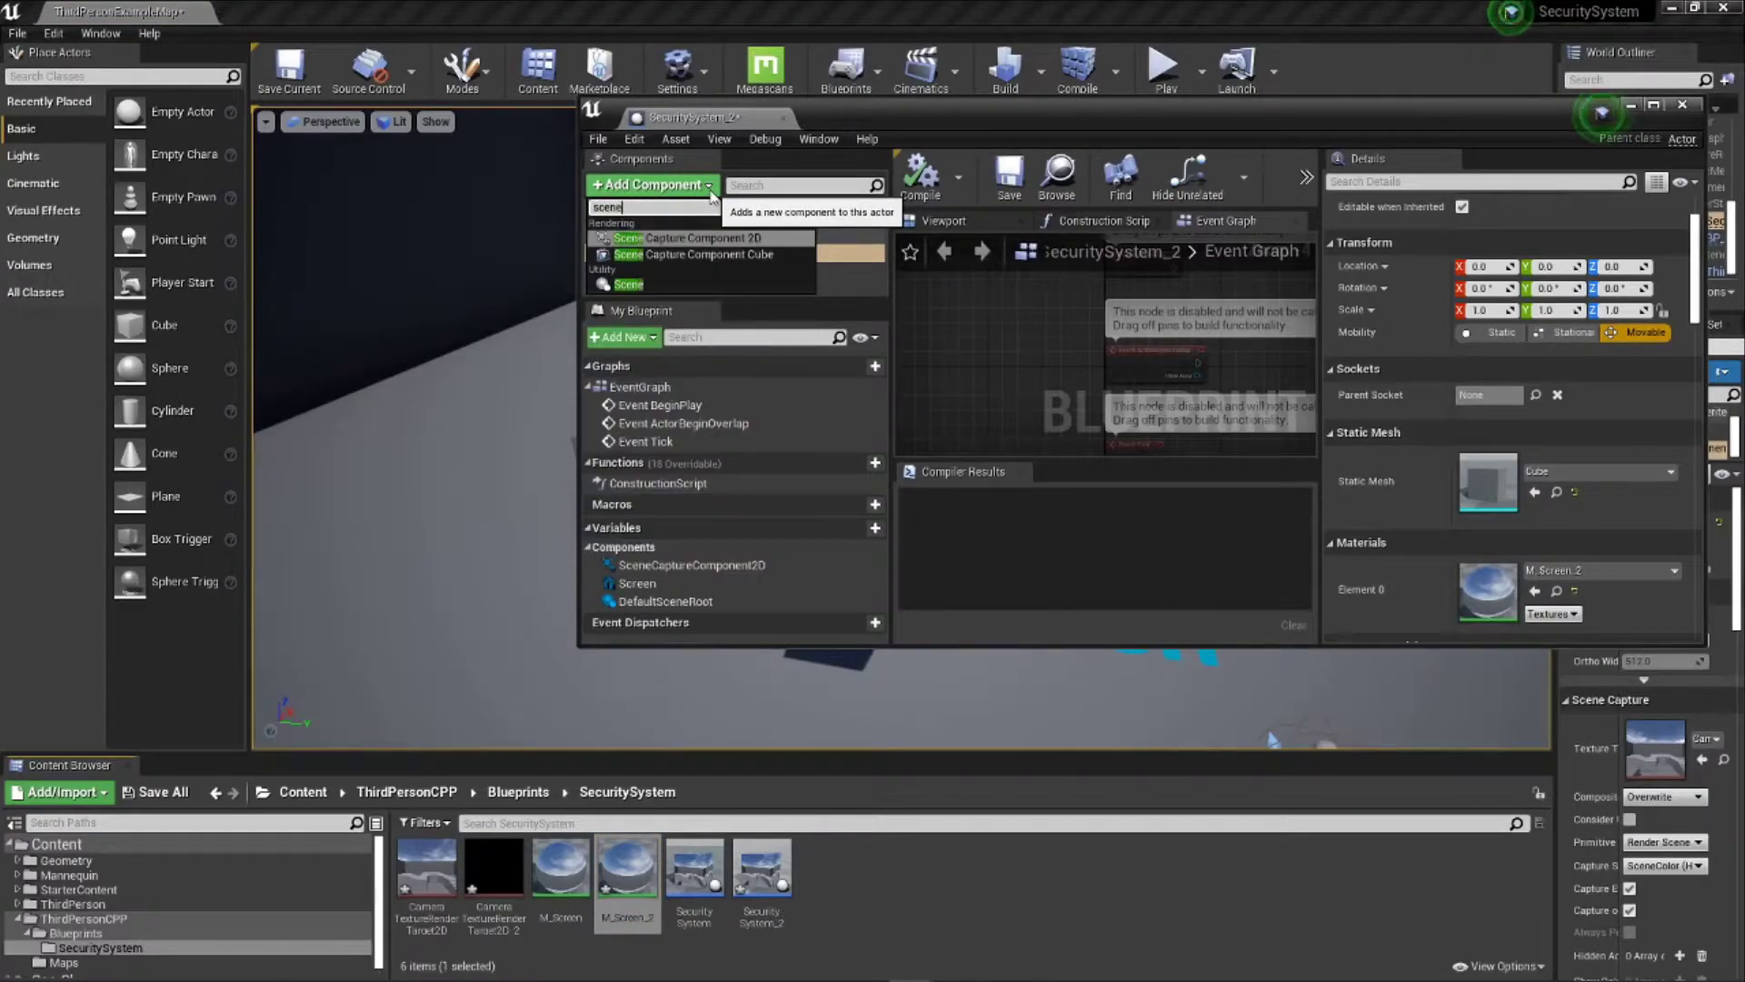
left_click(735, 236)
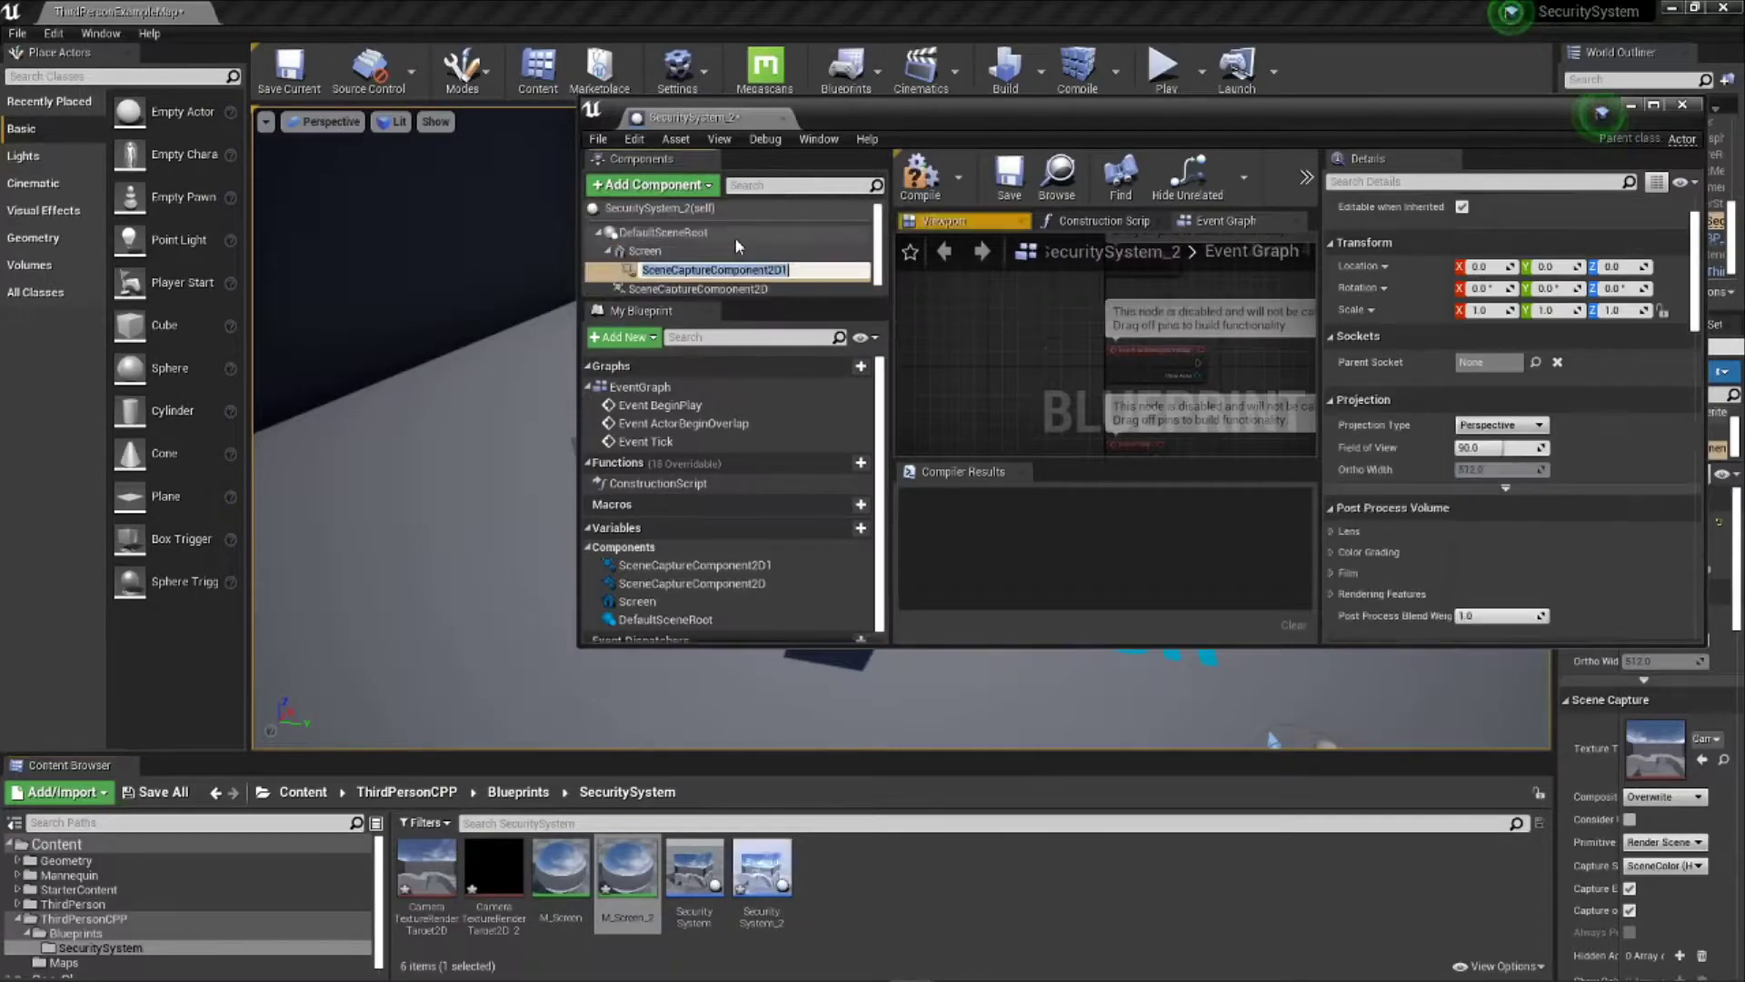
left_click_drag(629, 271, 637, 233)
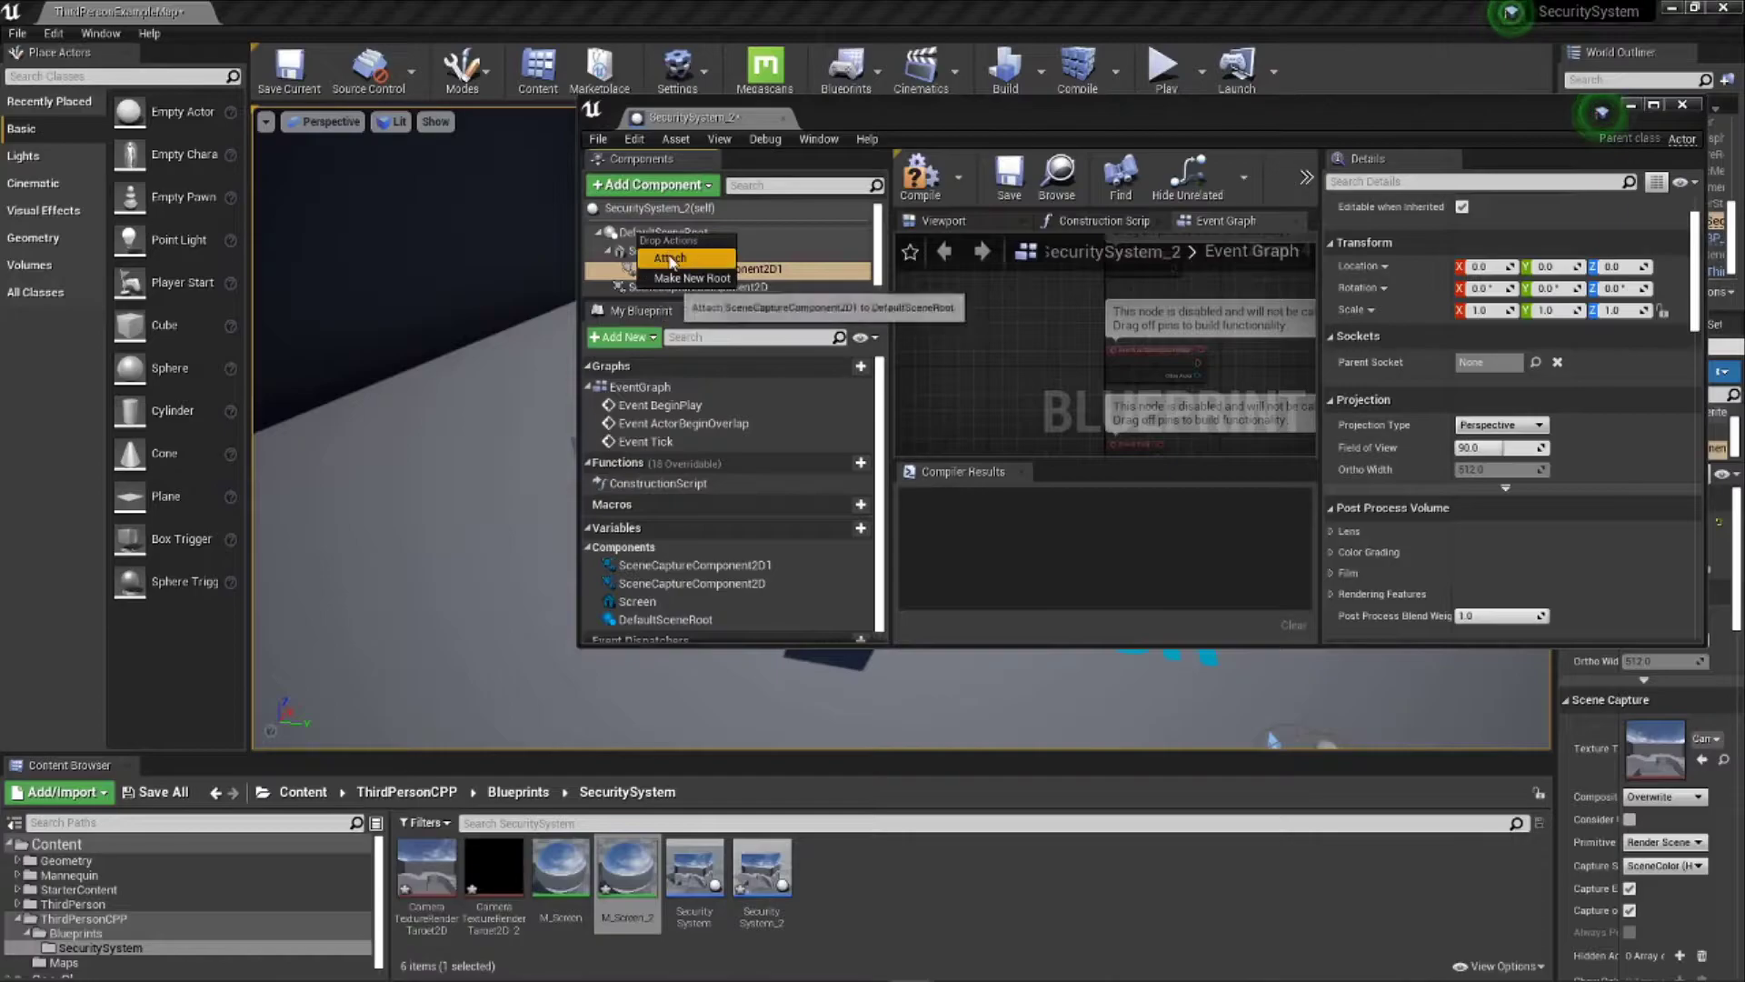
left_click(653, 260)
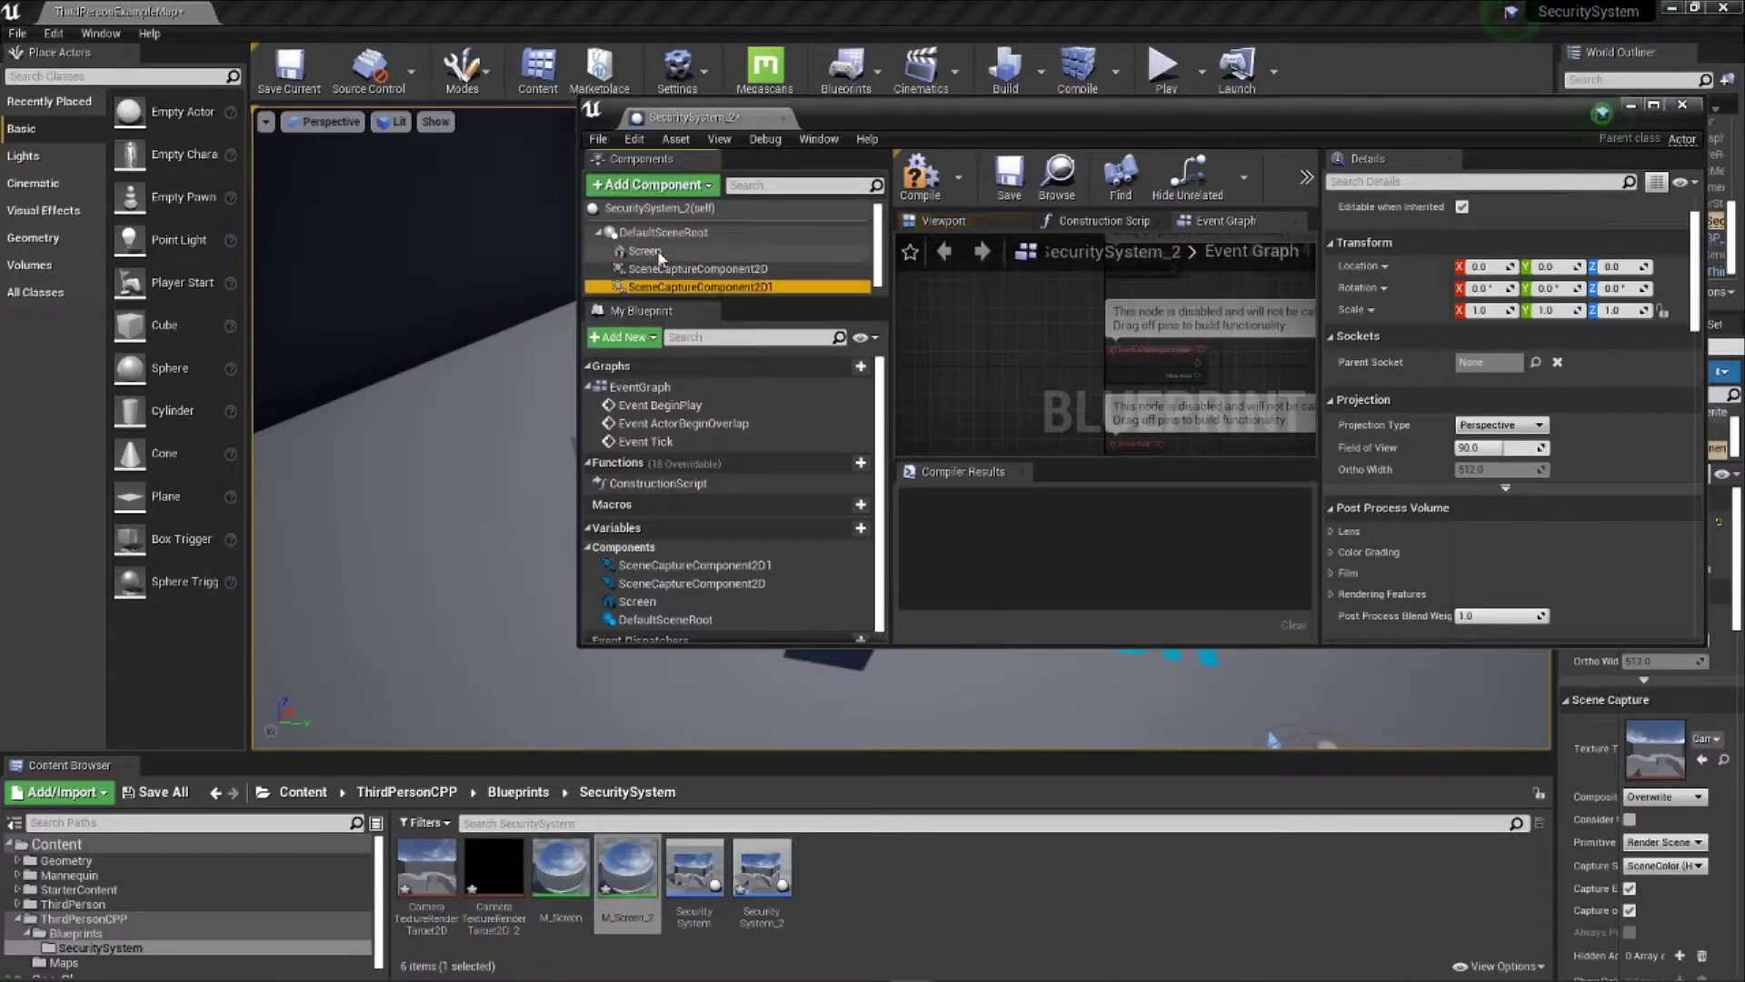
left_click(920, 177)
Step: Maximize the blueprint window and move the second scene capture component in the viewport to X 50, Y 60, Z 80
left_click(1654, 106)
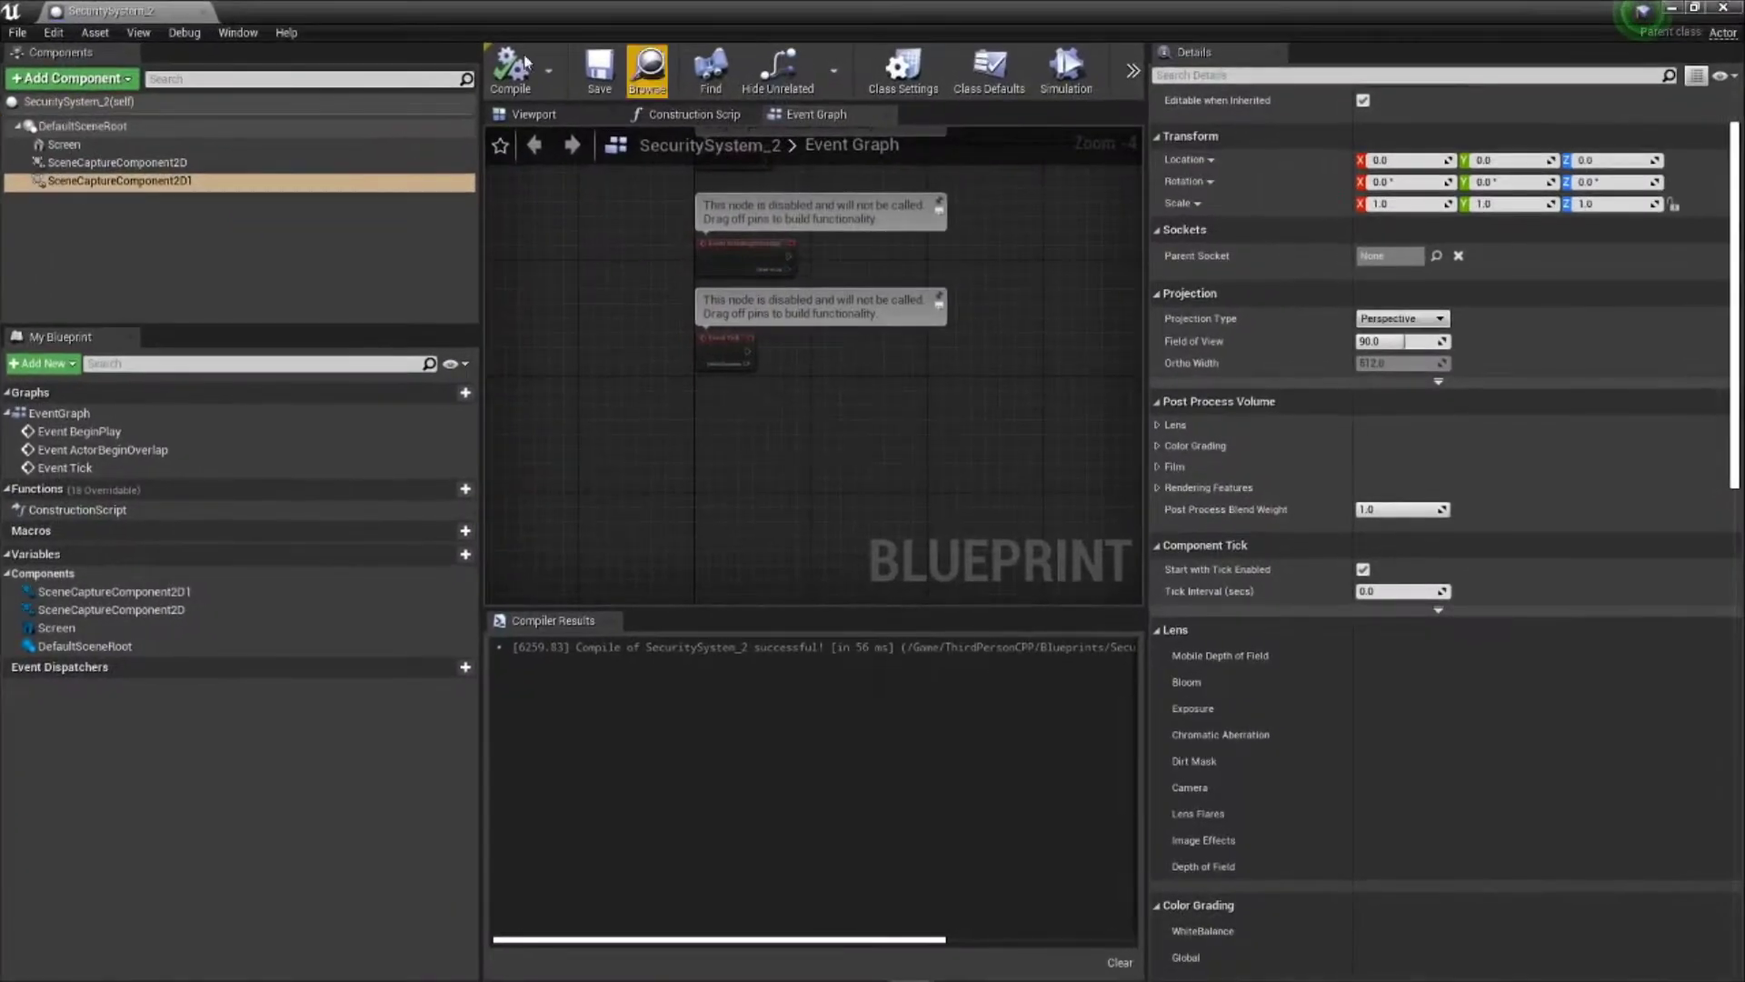
left_click(537, 114)
left_click_drag(811, 304, 844, 234)
mouse_move(852, 333)
right_mouse_down()
mouse_move(872, 342)
mouse_move(852, 332)
right_mouse_up()
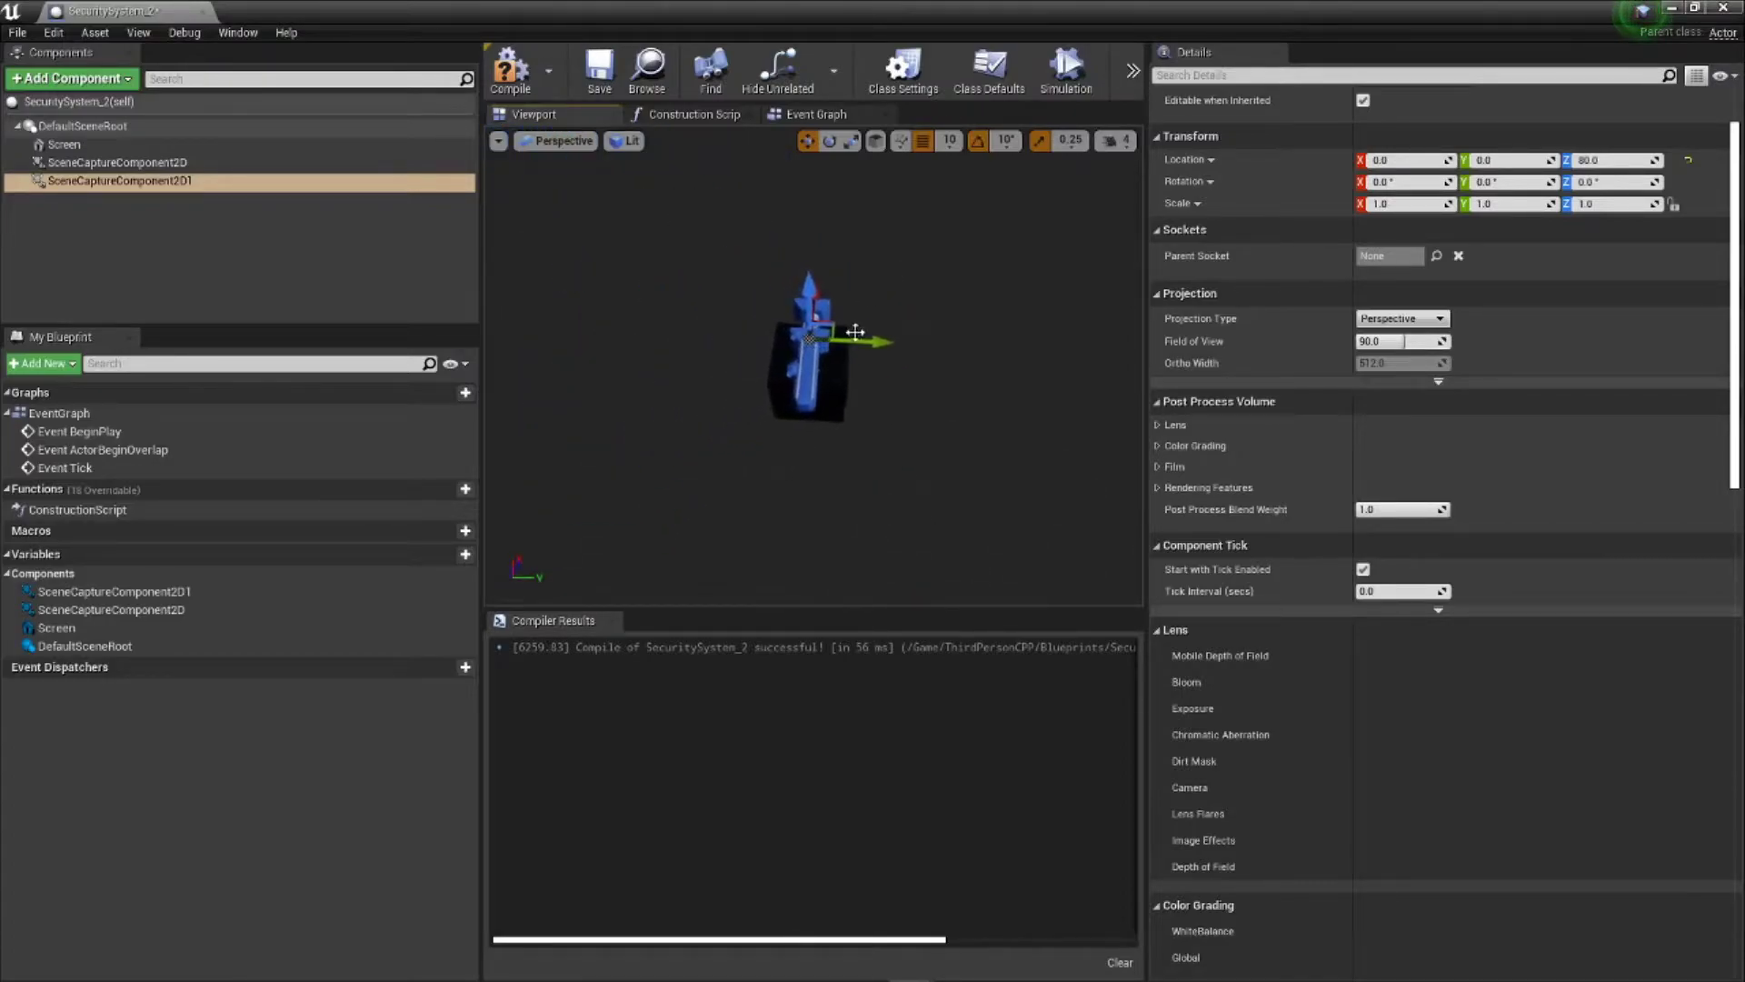
left_click_drag(876, 342, 923, 344)
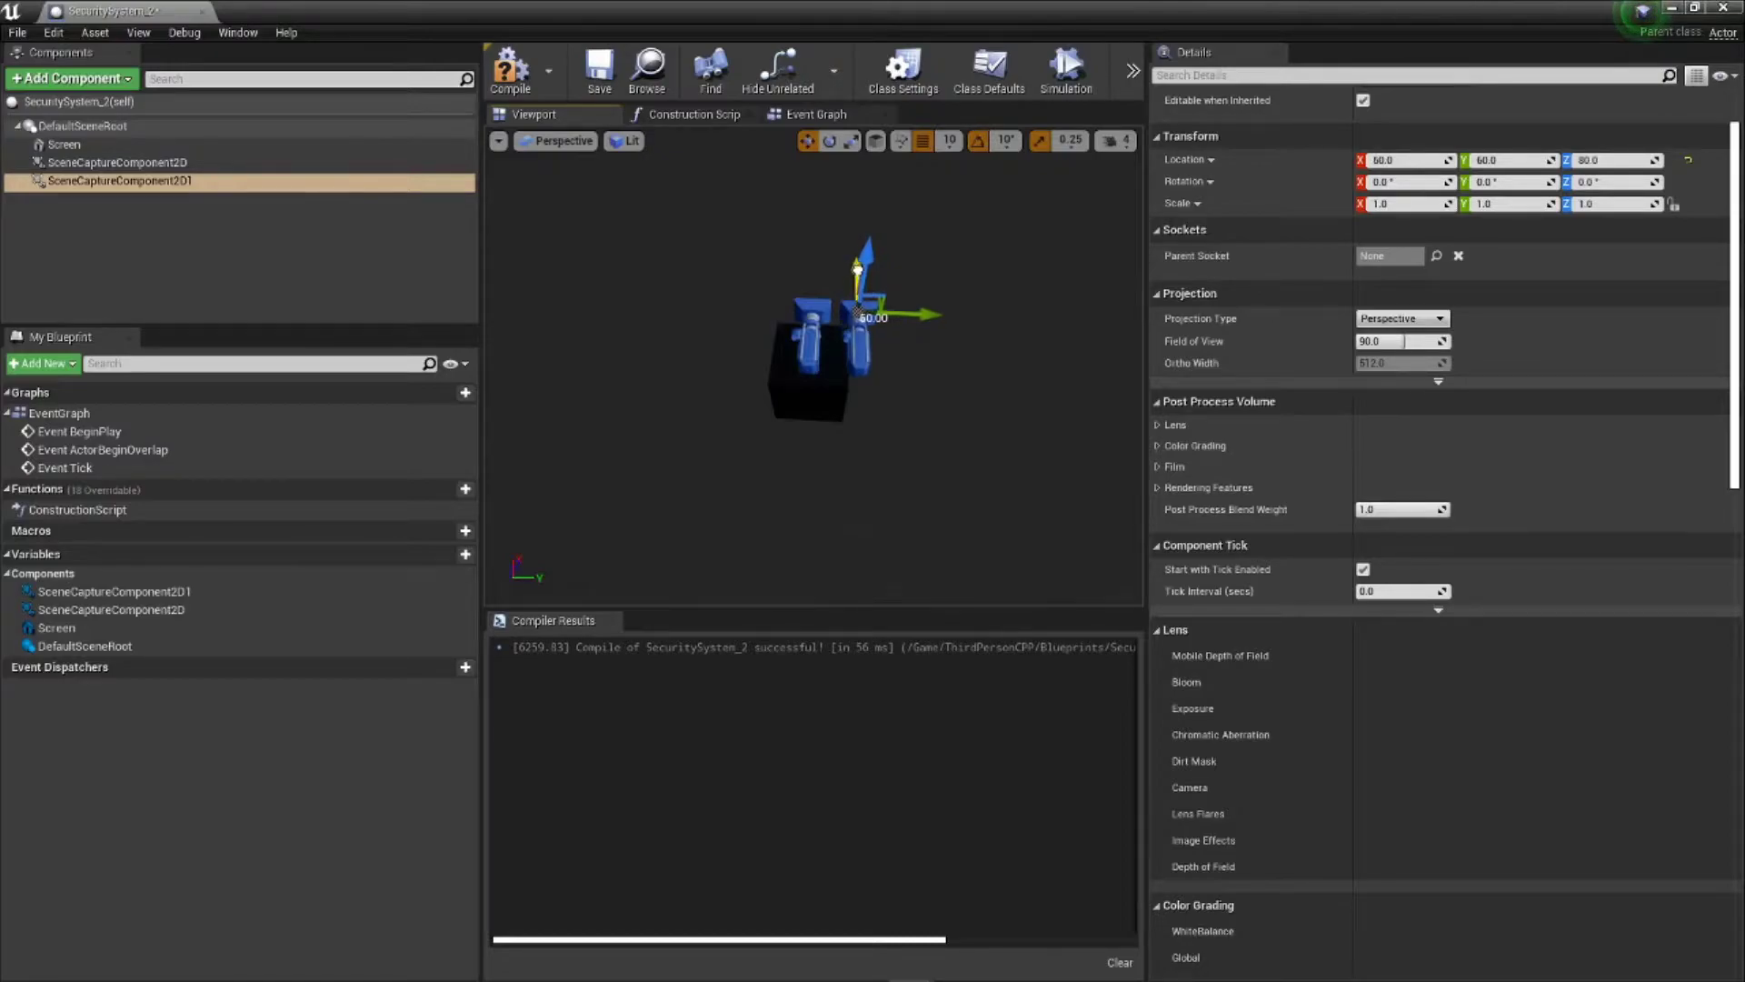
Step: Rotate the second scene capture component about 40 degrees around Z and reposition it at about X 29, Y 69
key("r")
key("e")
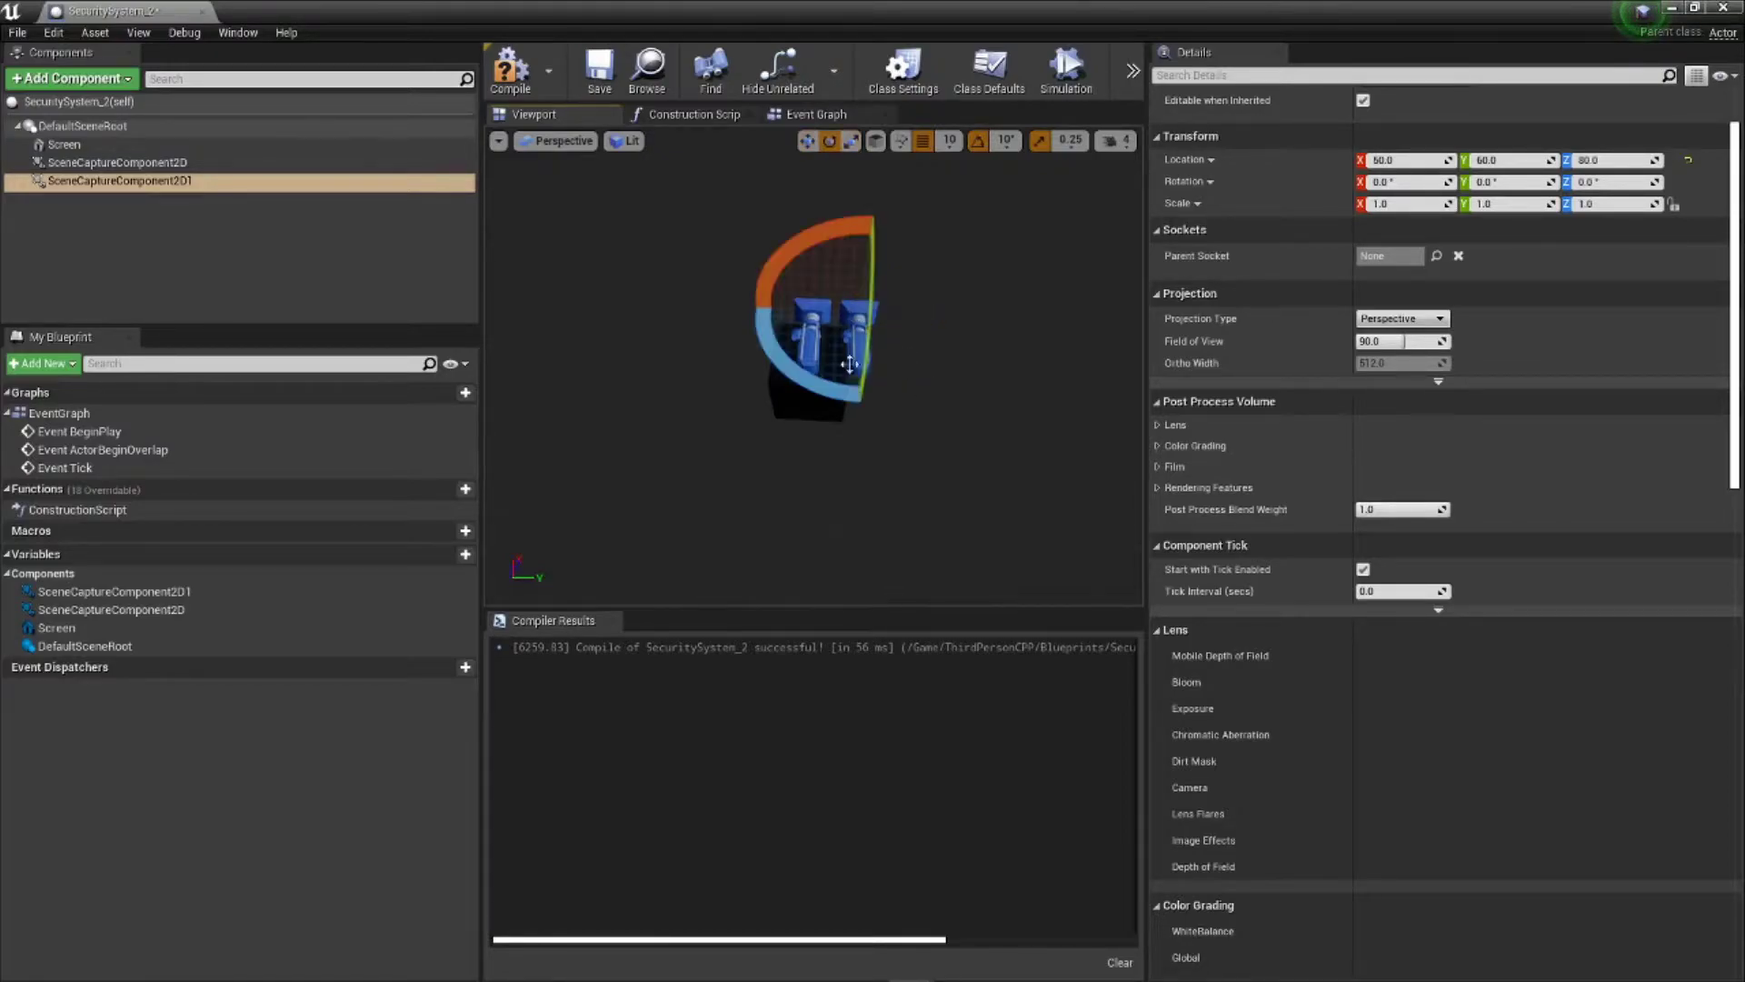
left_click_drag(826, 391, 903, 324)
key("w")
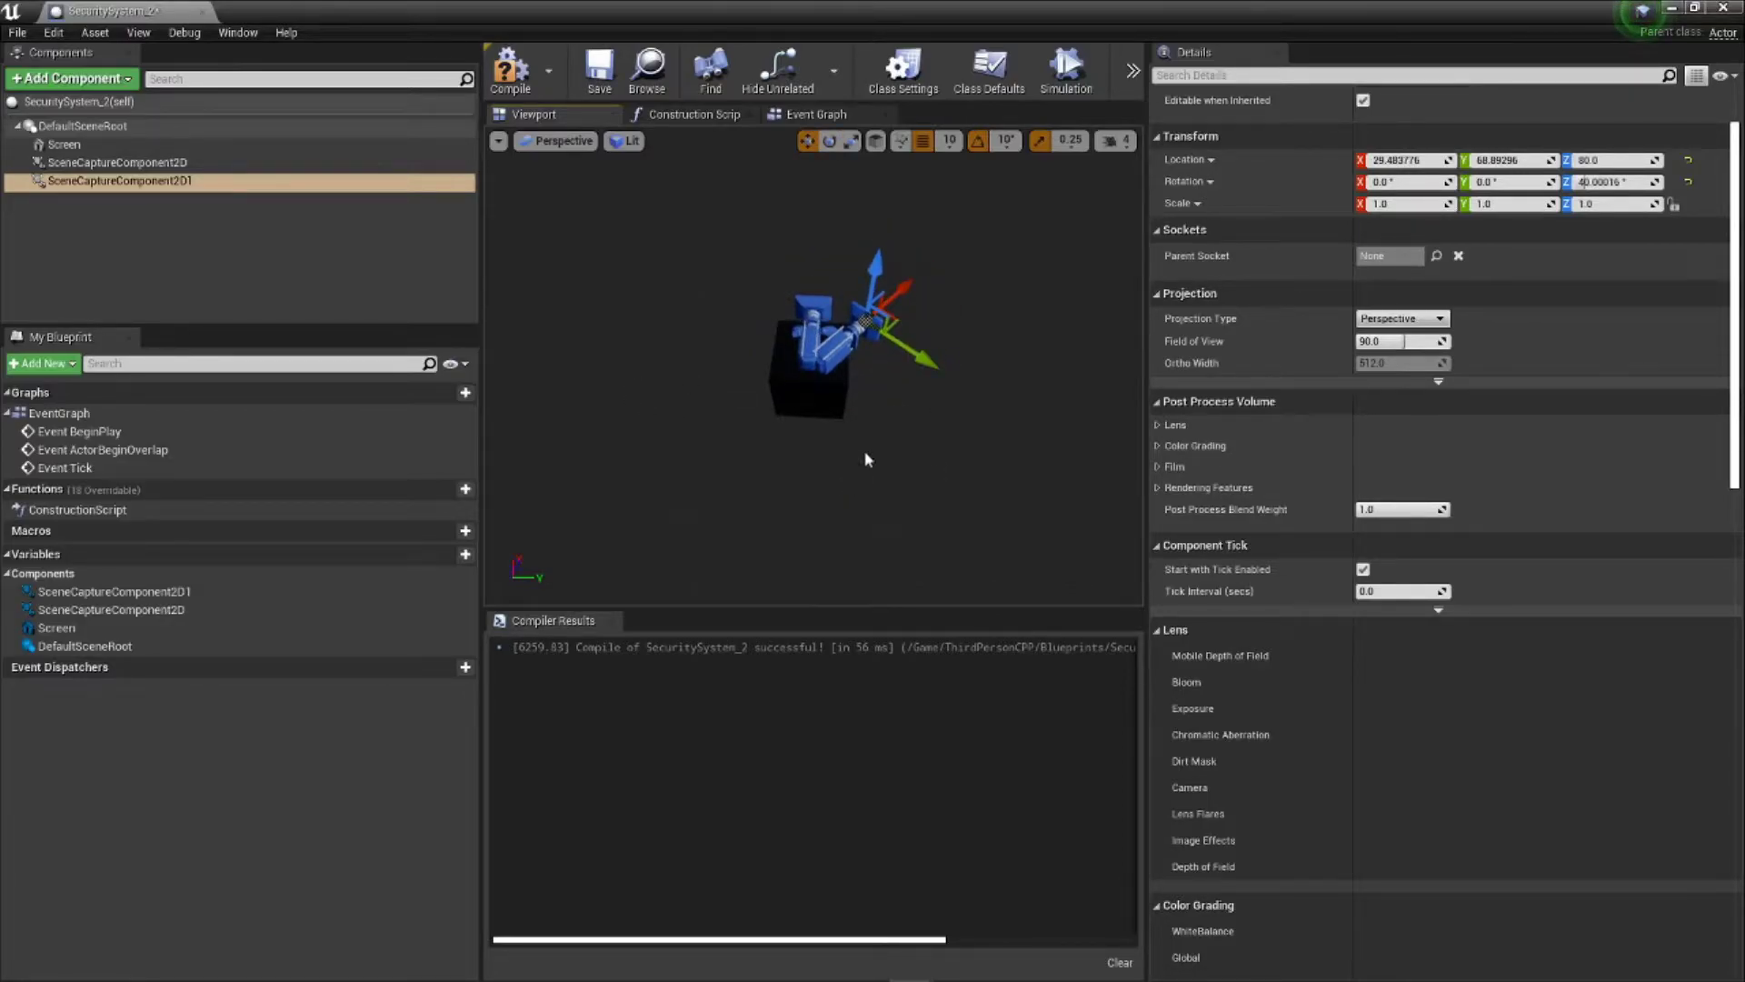
Step: Set the Screen cube's scale to 2 on both X and Y
left_click(810, 396)
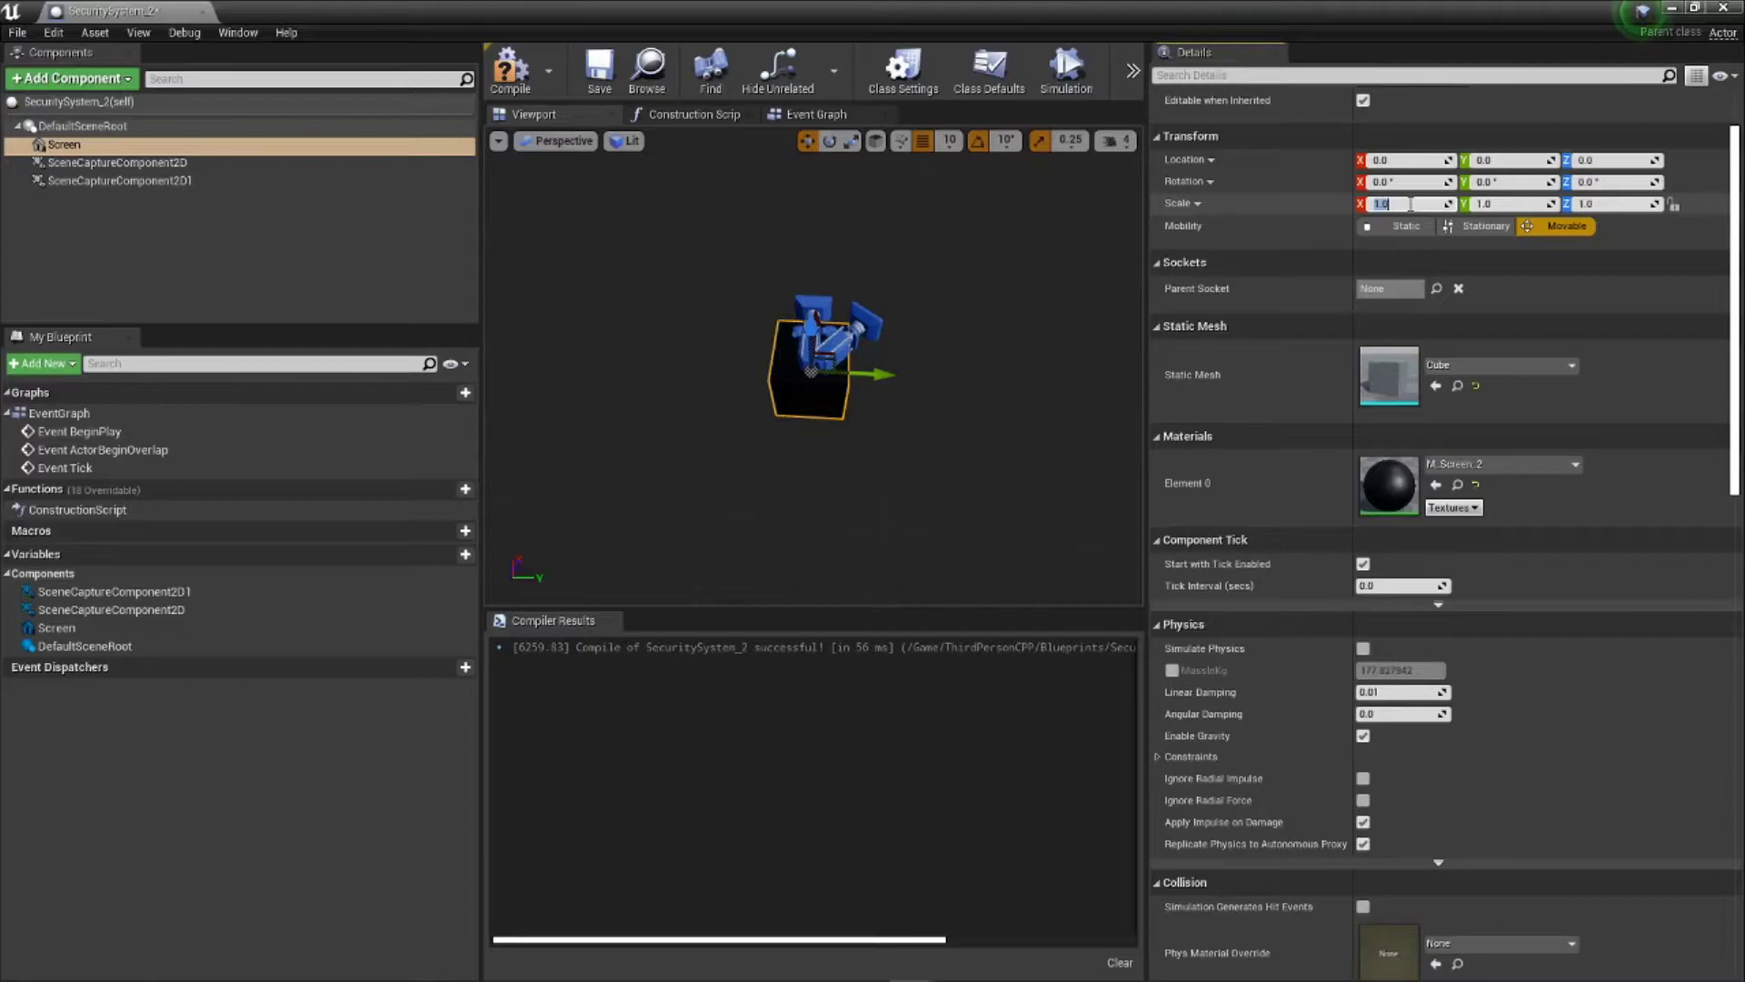
key("Return")
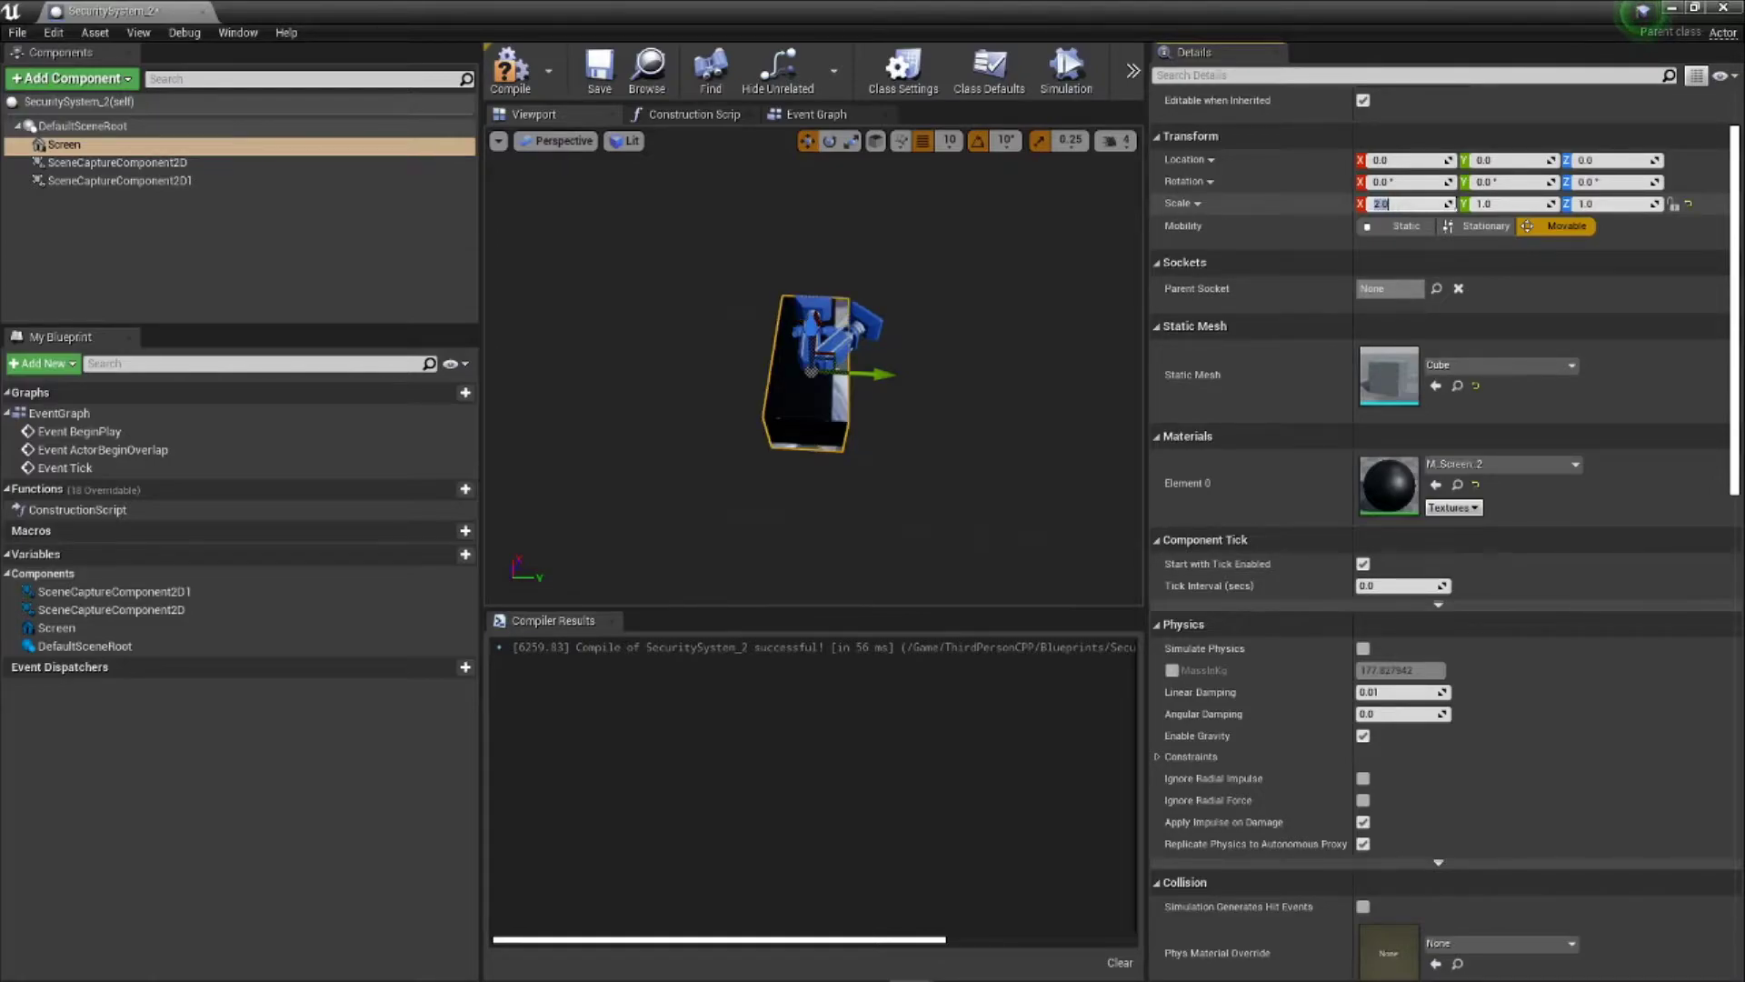
left_click(1508, 205)
type("2")
key("Return")
Step: Lower the Screen cube to Z -20 beneath the two scene capture cameras
right_click_drag(917, 389, 782, 397)
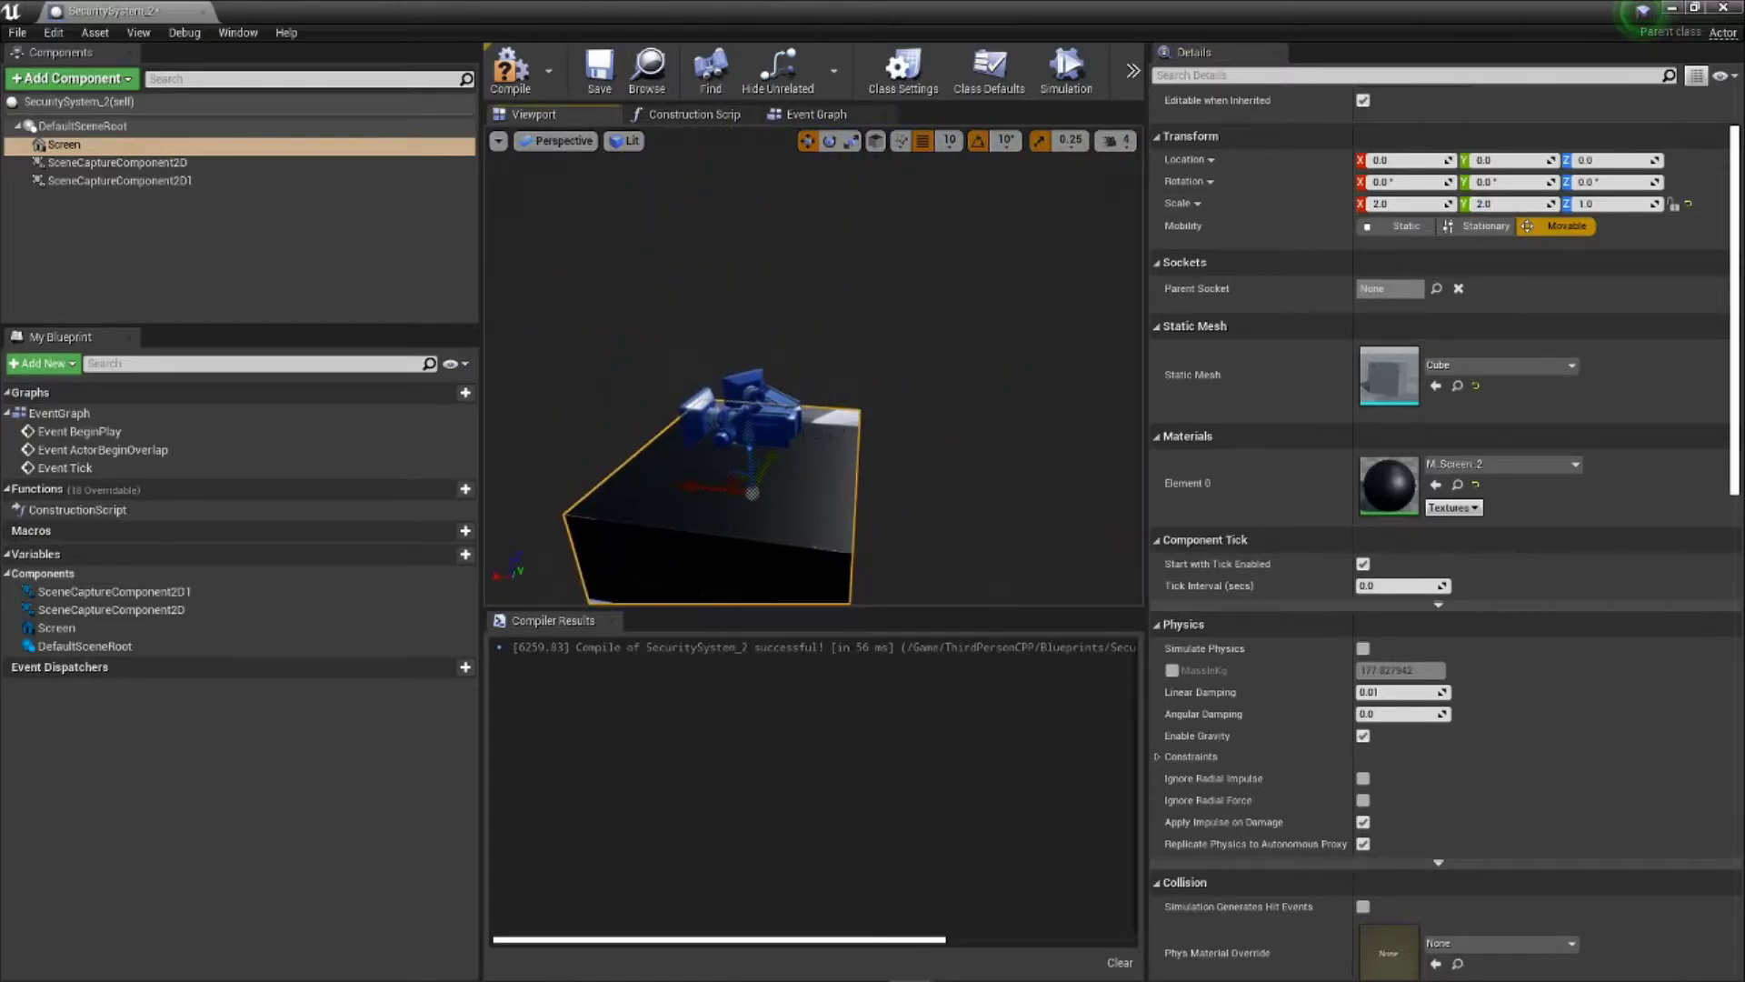
left_click_drag(749, 441, 758, 464)
left_click_drag(945, 415, 960, 437)
right_click_drag(961, 437, 965, 437)
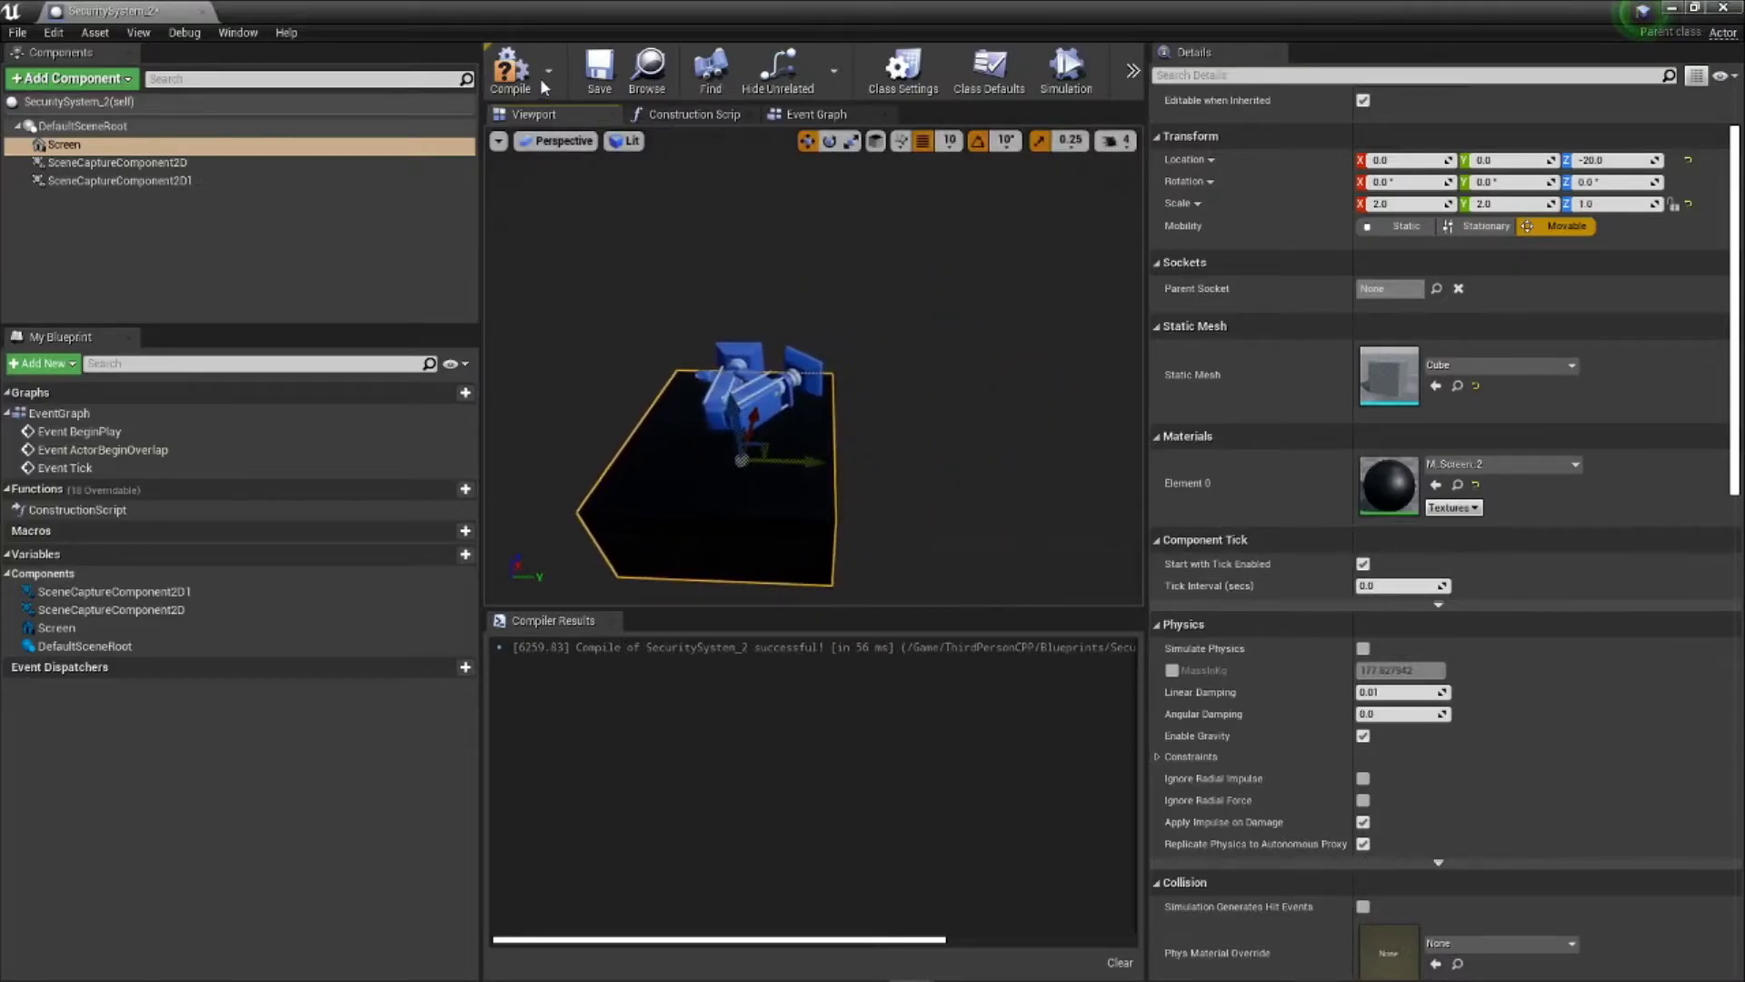
Step: Assign CameraTextureRenderTarget2D_2 as the texture target of the second scene capture component, SceneCaptureComponent2D1
left_click(118, 180)
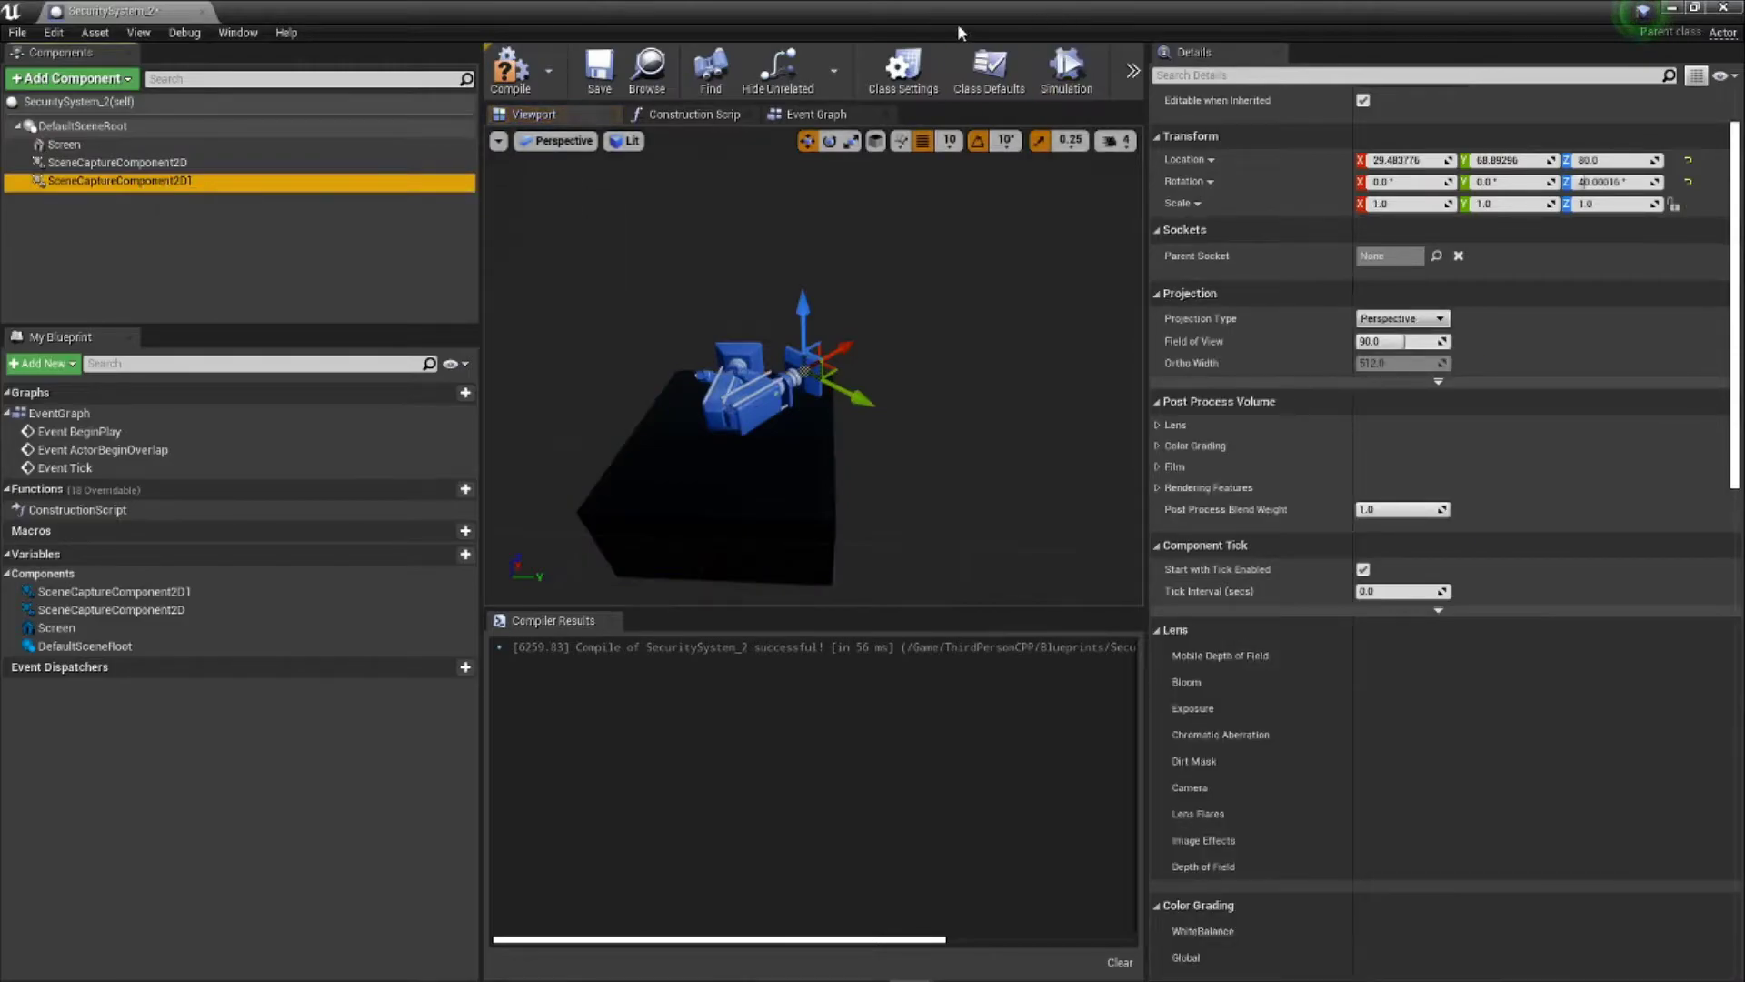
left_click_drag(1020, 19, 1145, 118)
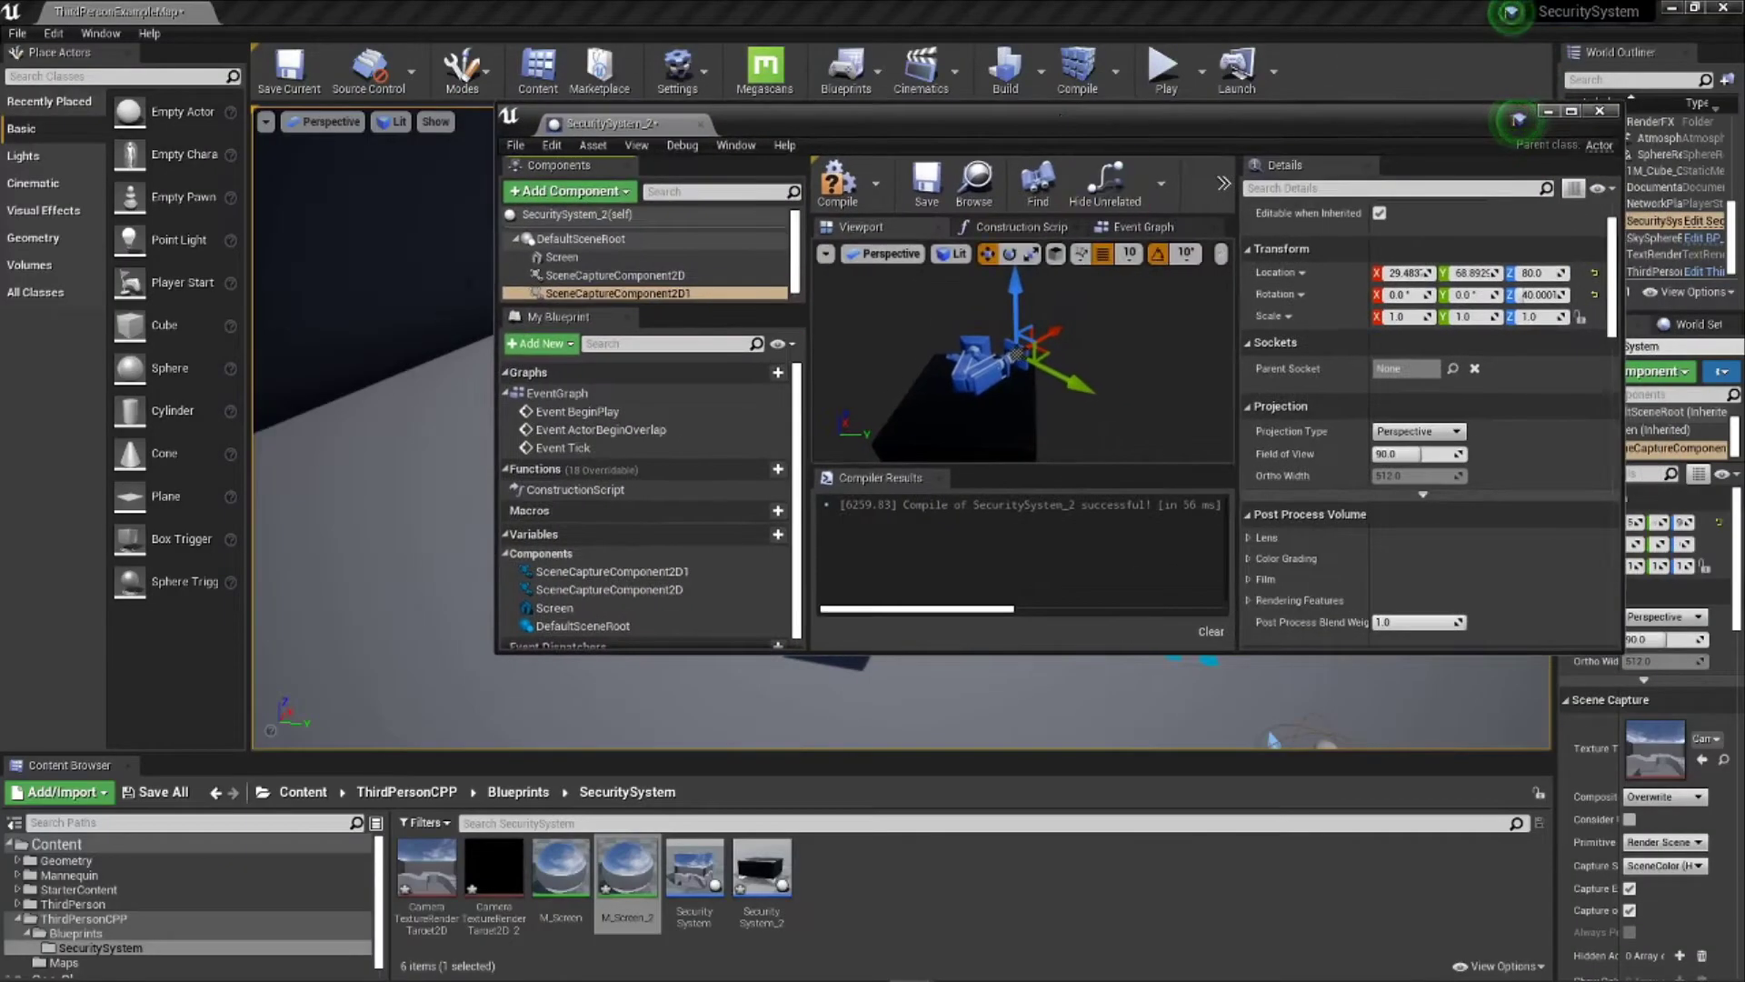
scroll(1422, 437, "down", 15)
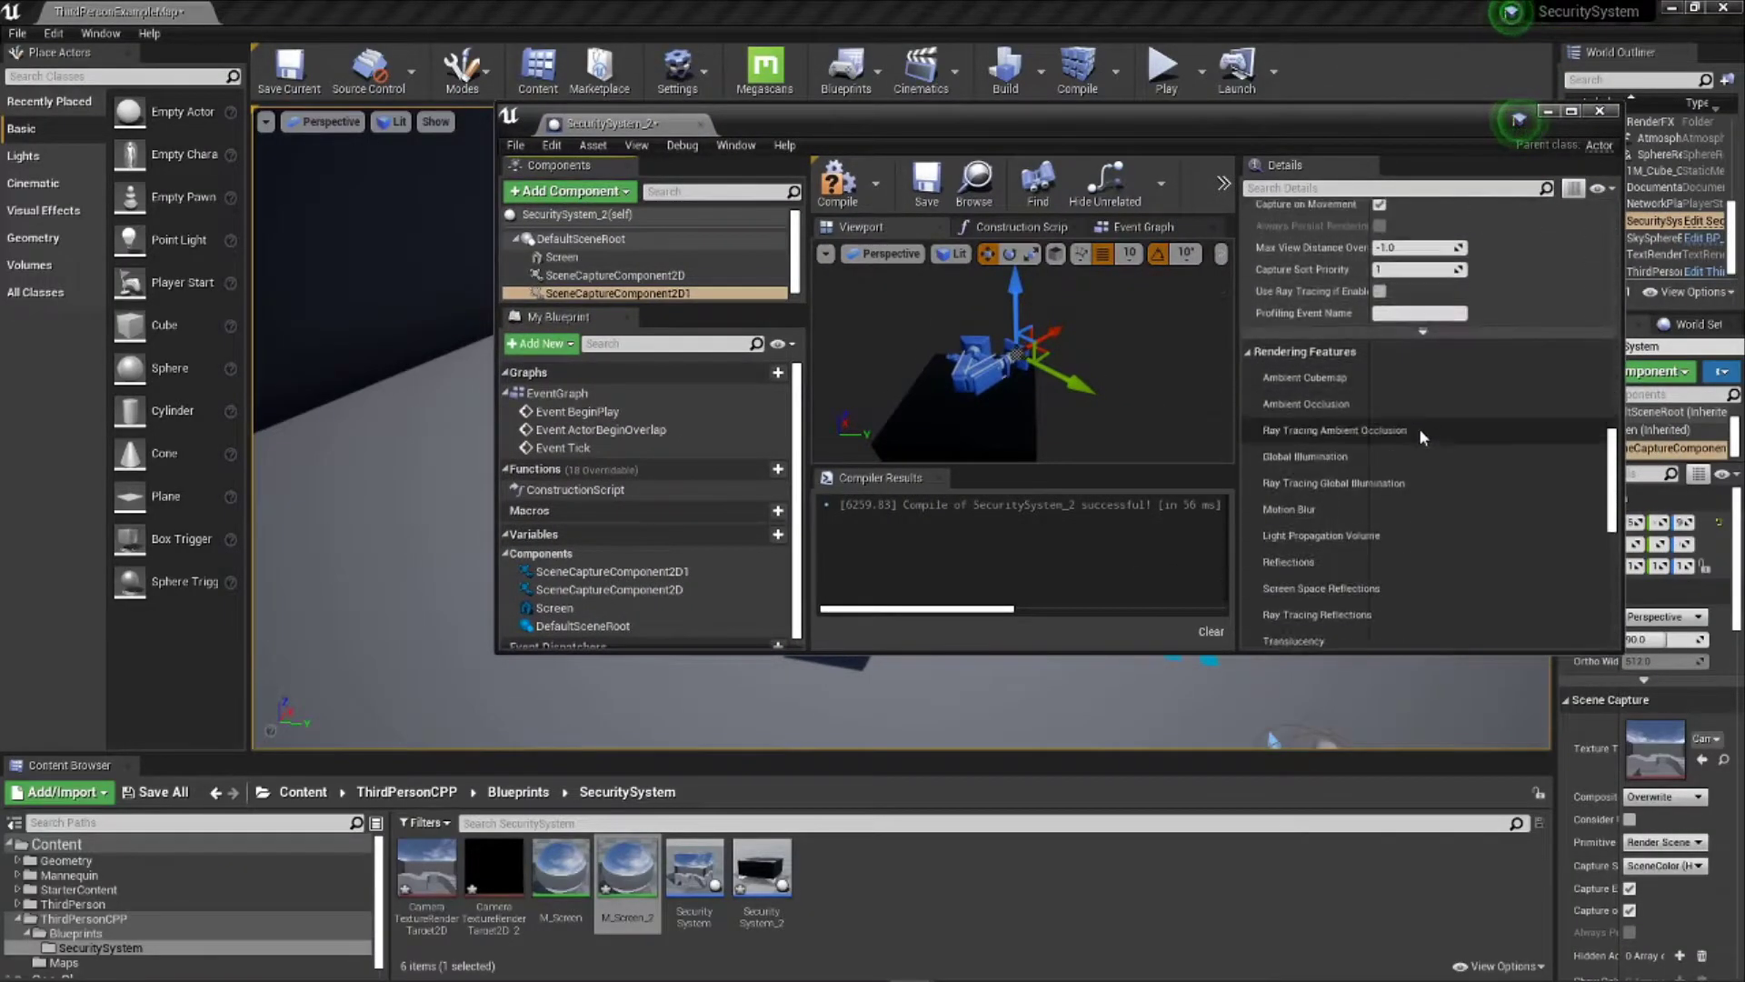
scroll(1422, 437, "up", 8)
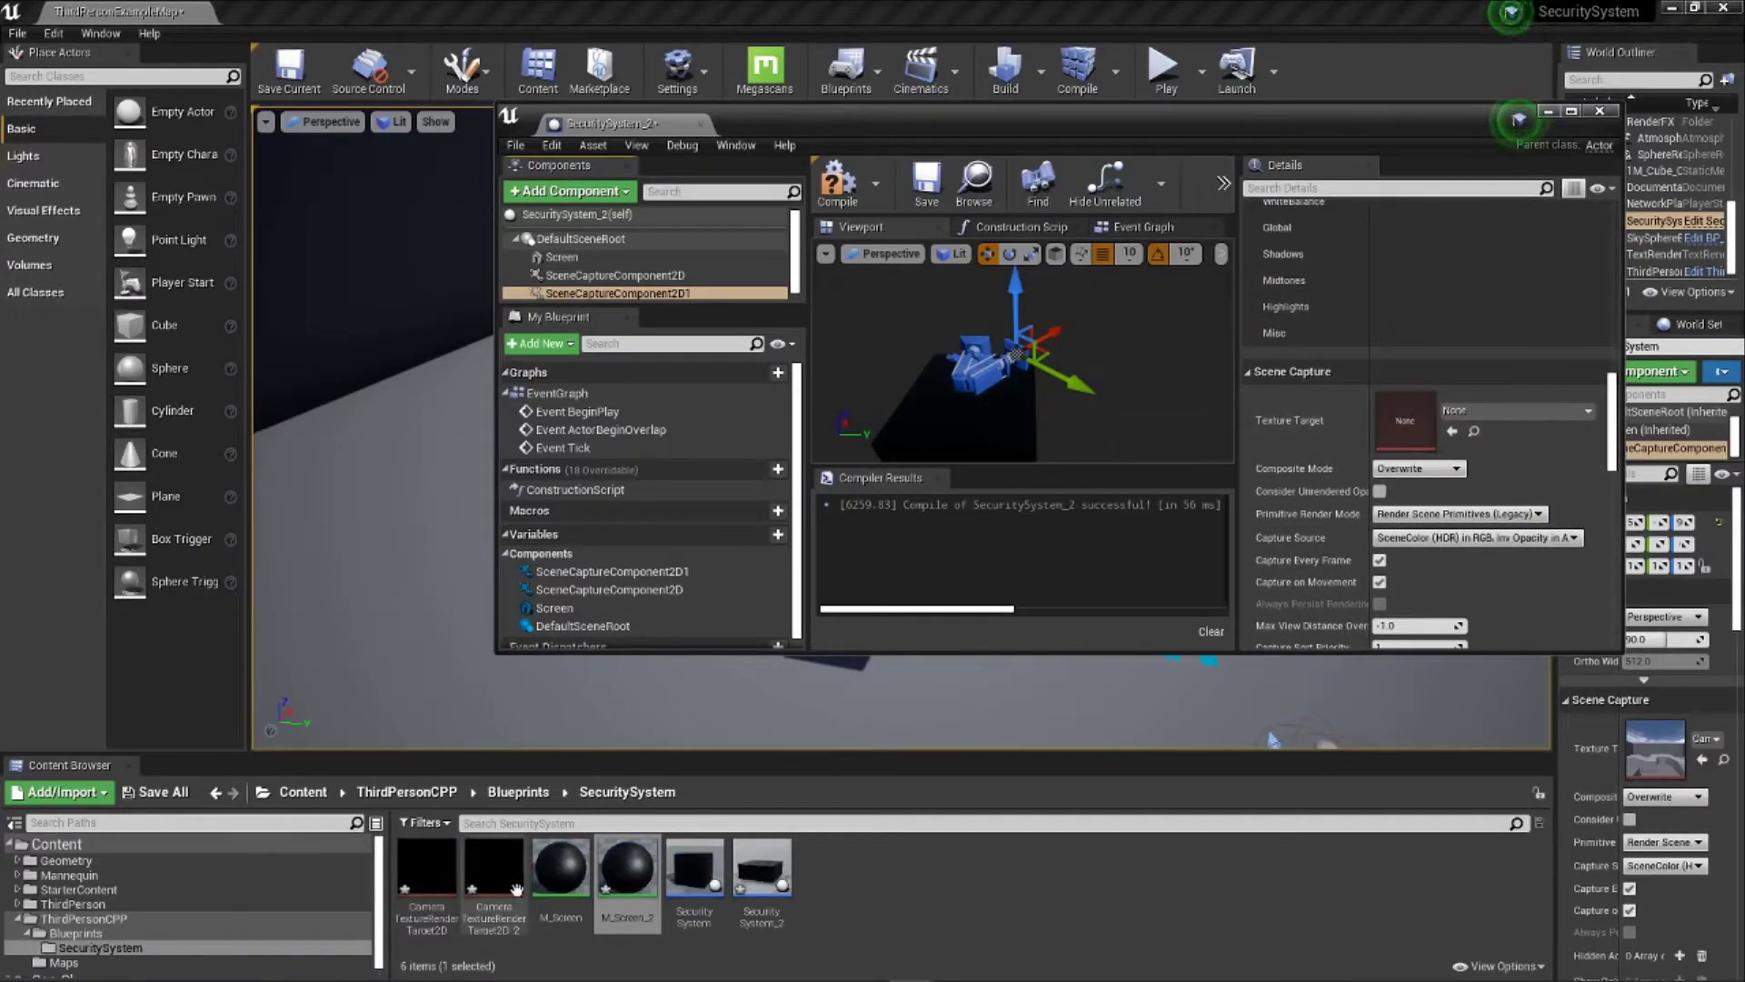
left_click_drag(516, 887, 1407, 423)
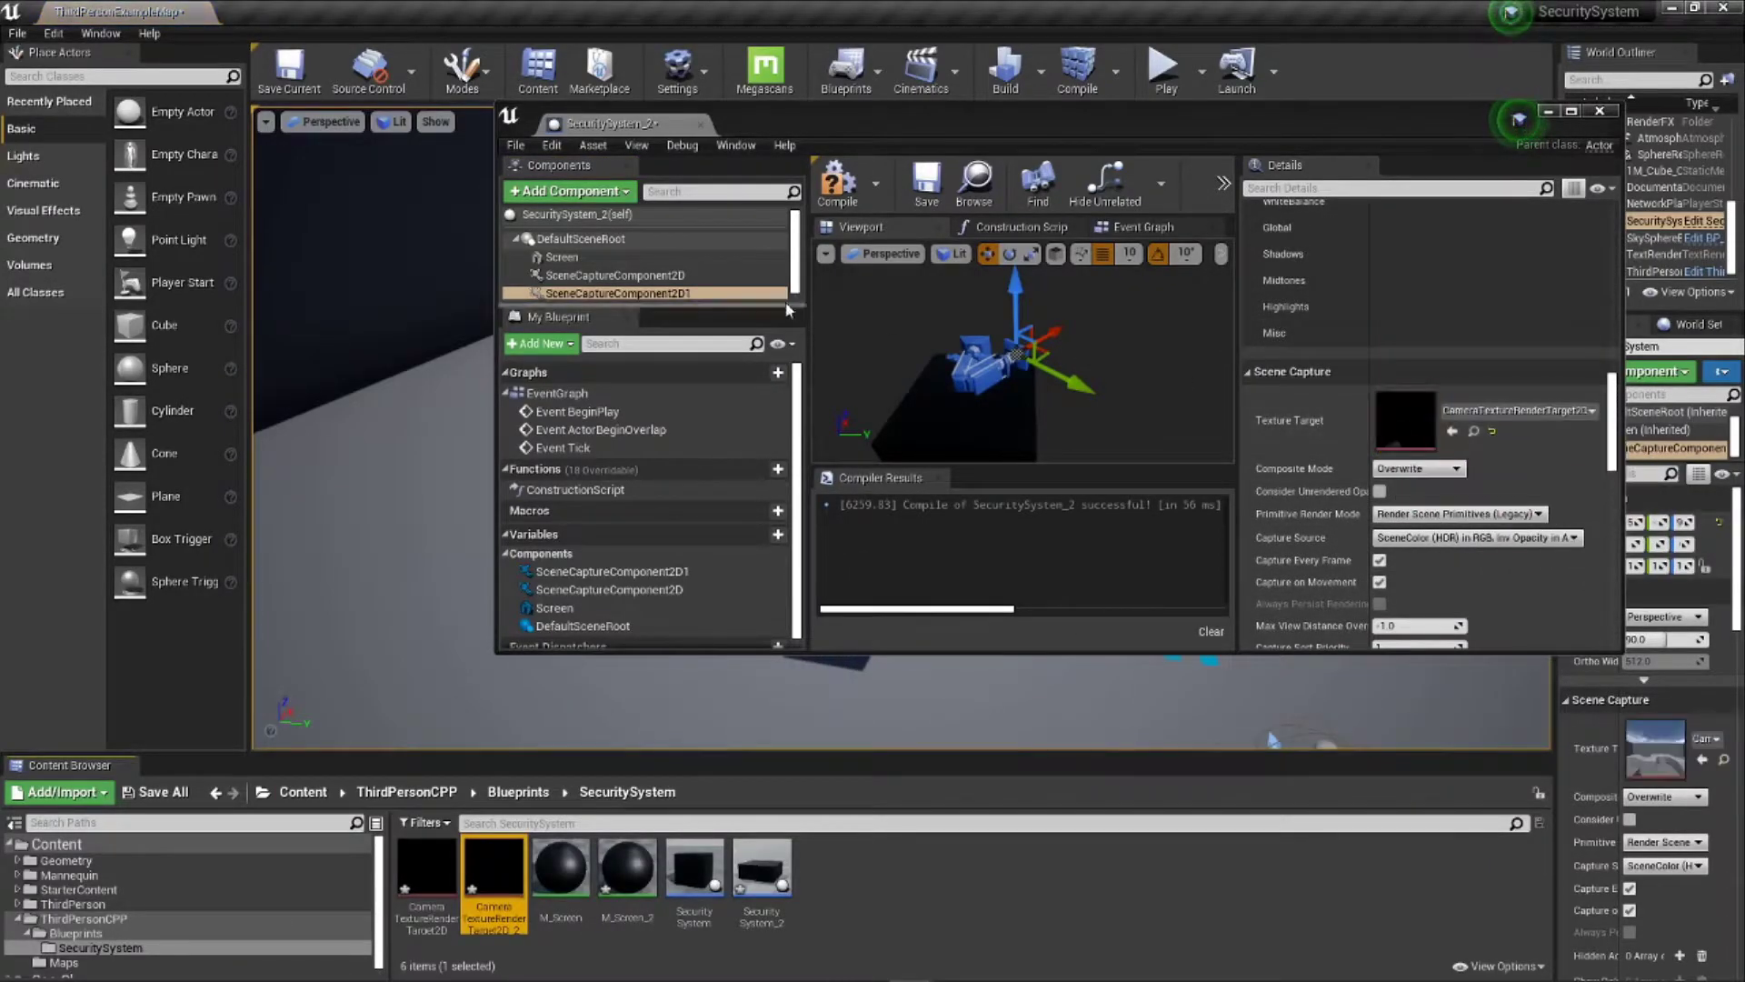
Step: Check the texture targets of both scene capture components and compile the SecuritySystem_2 blueprint
left_click(682, 275)
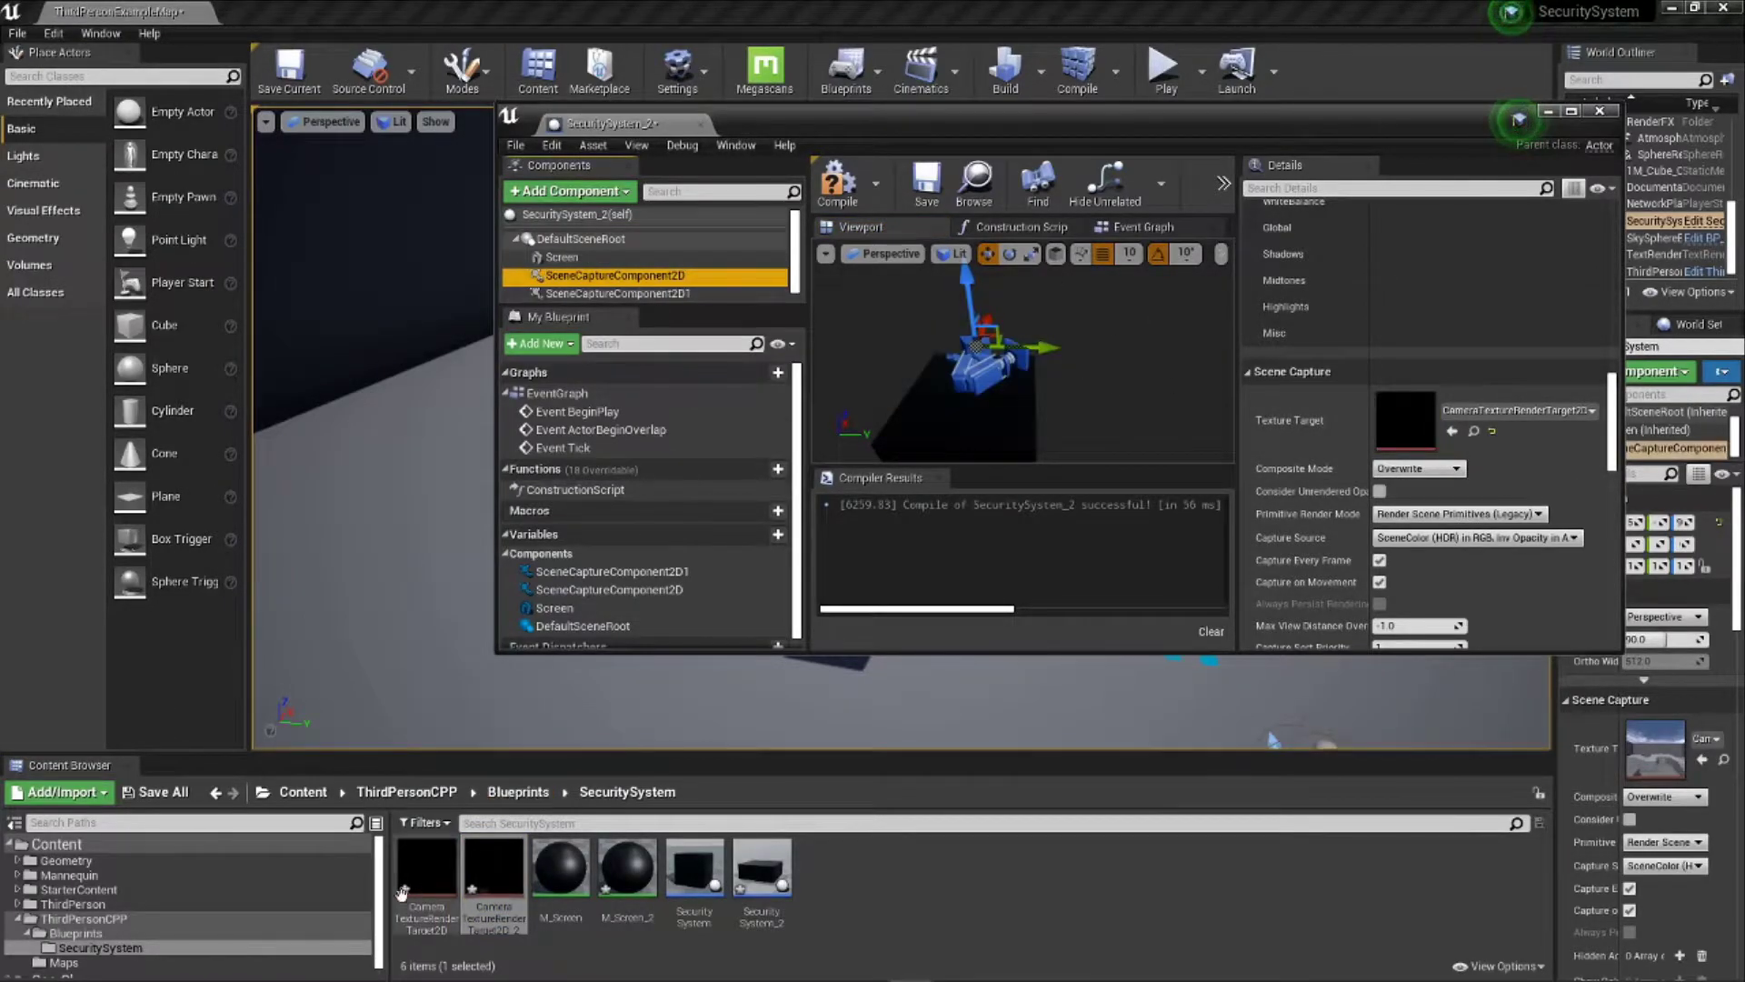
left_click(662, 294)
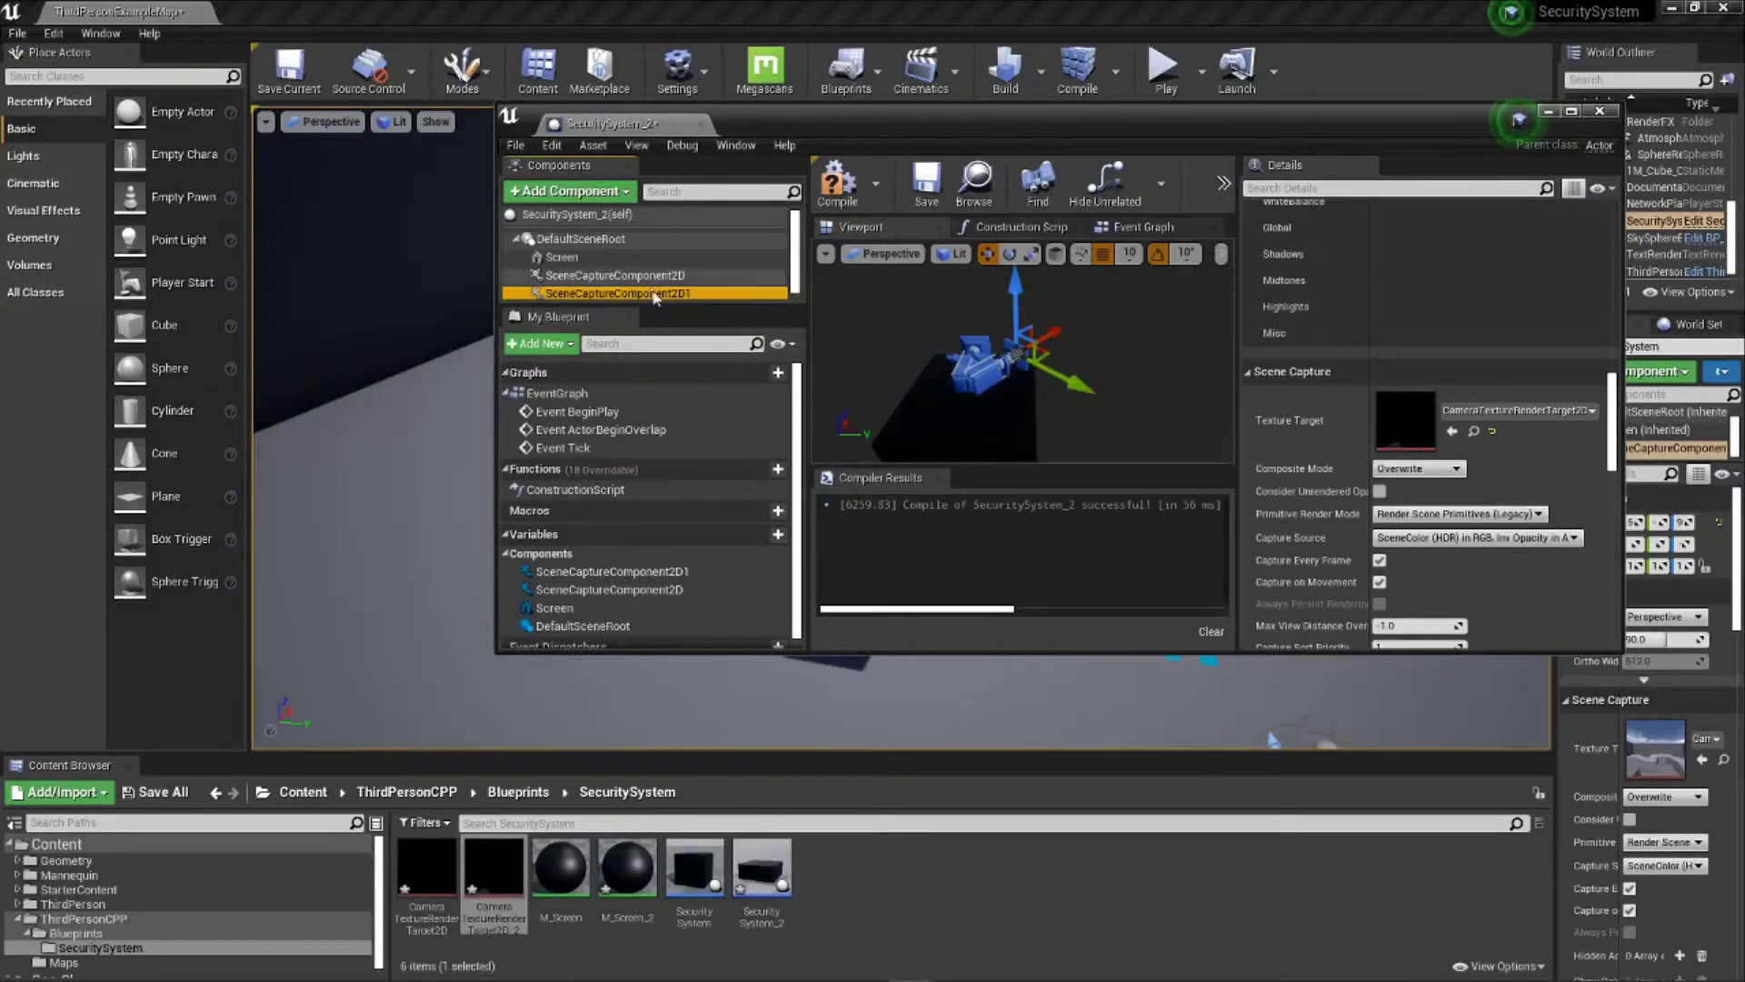
left_click(615, 260)
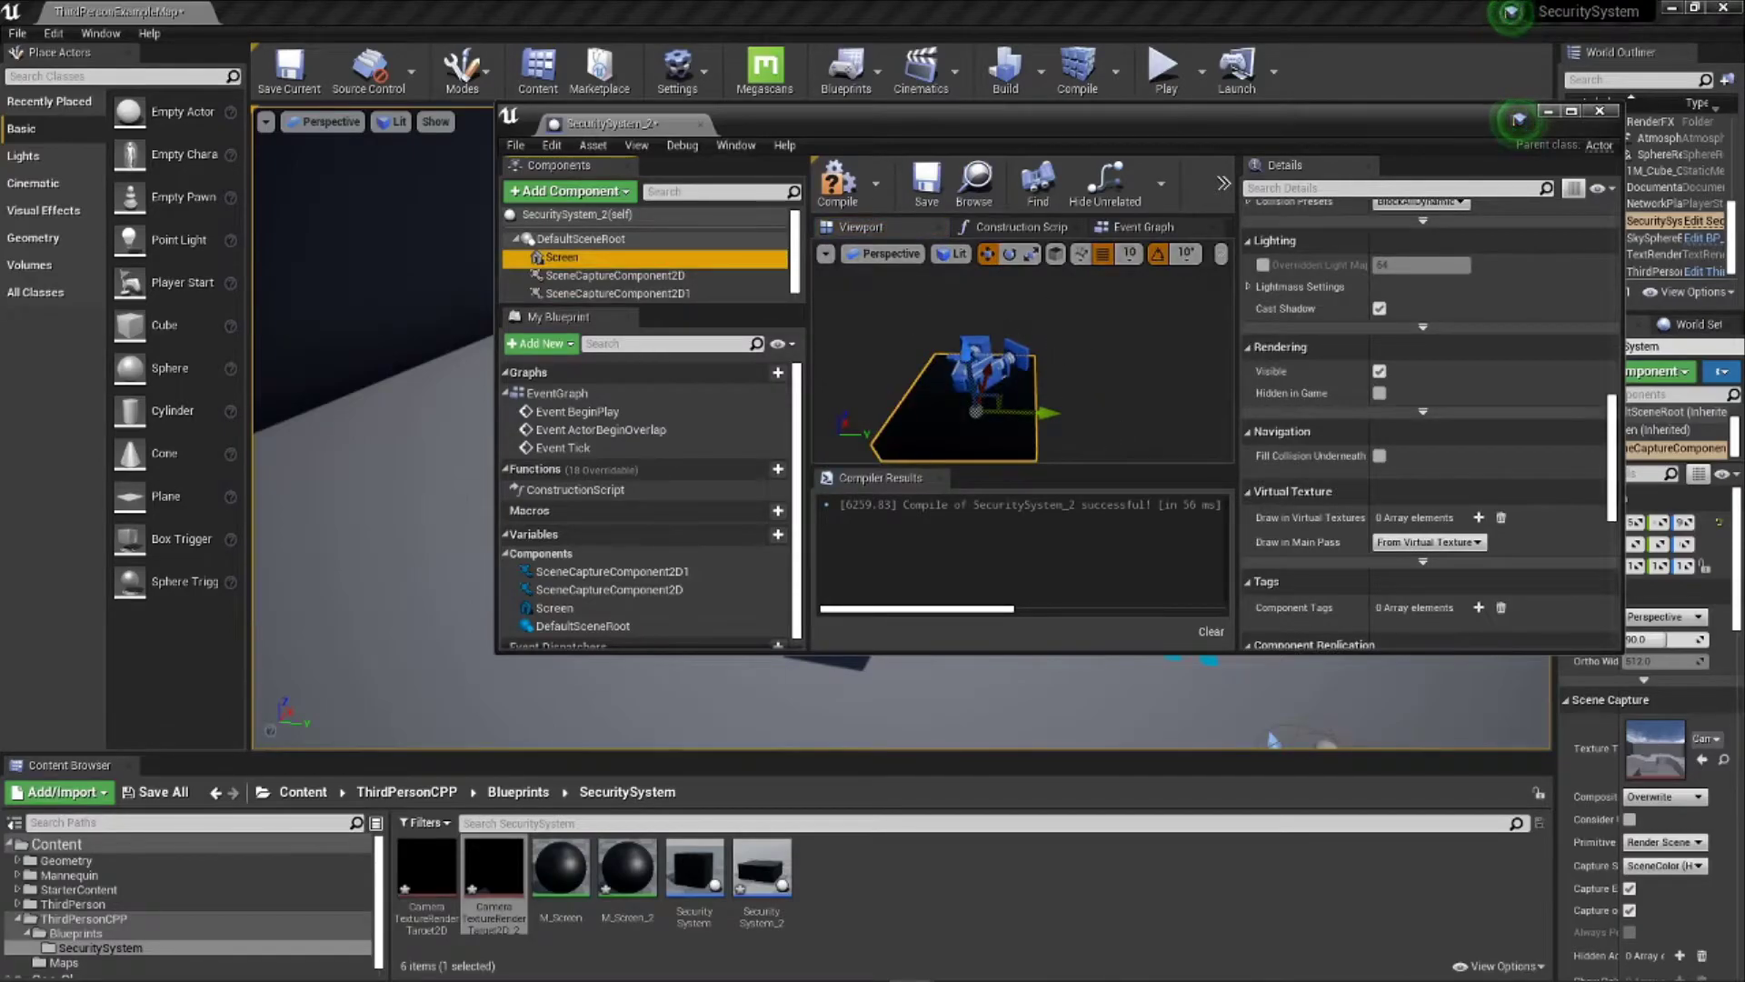
left_click(843, 202)
left_click_drag(1102, 651, 1102, 772)
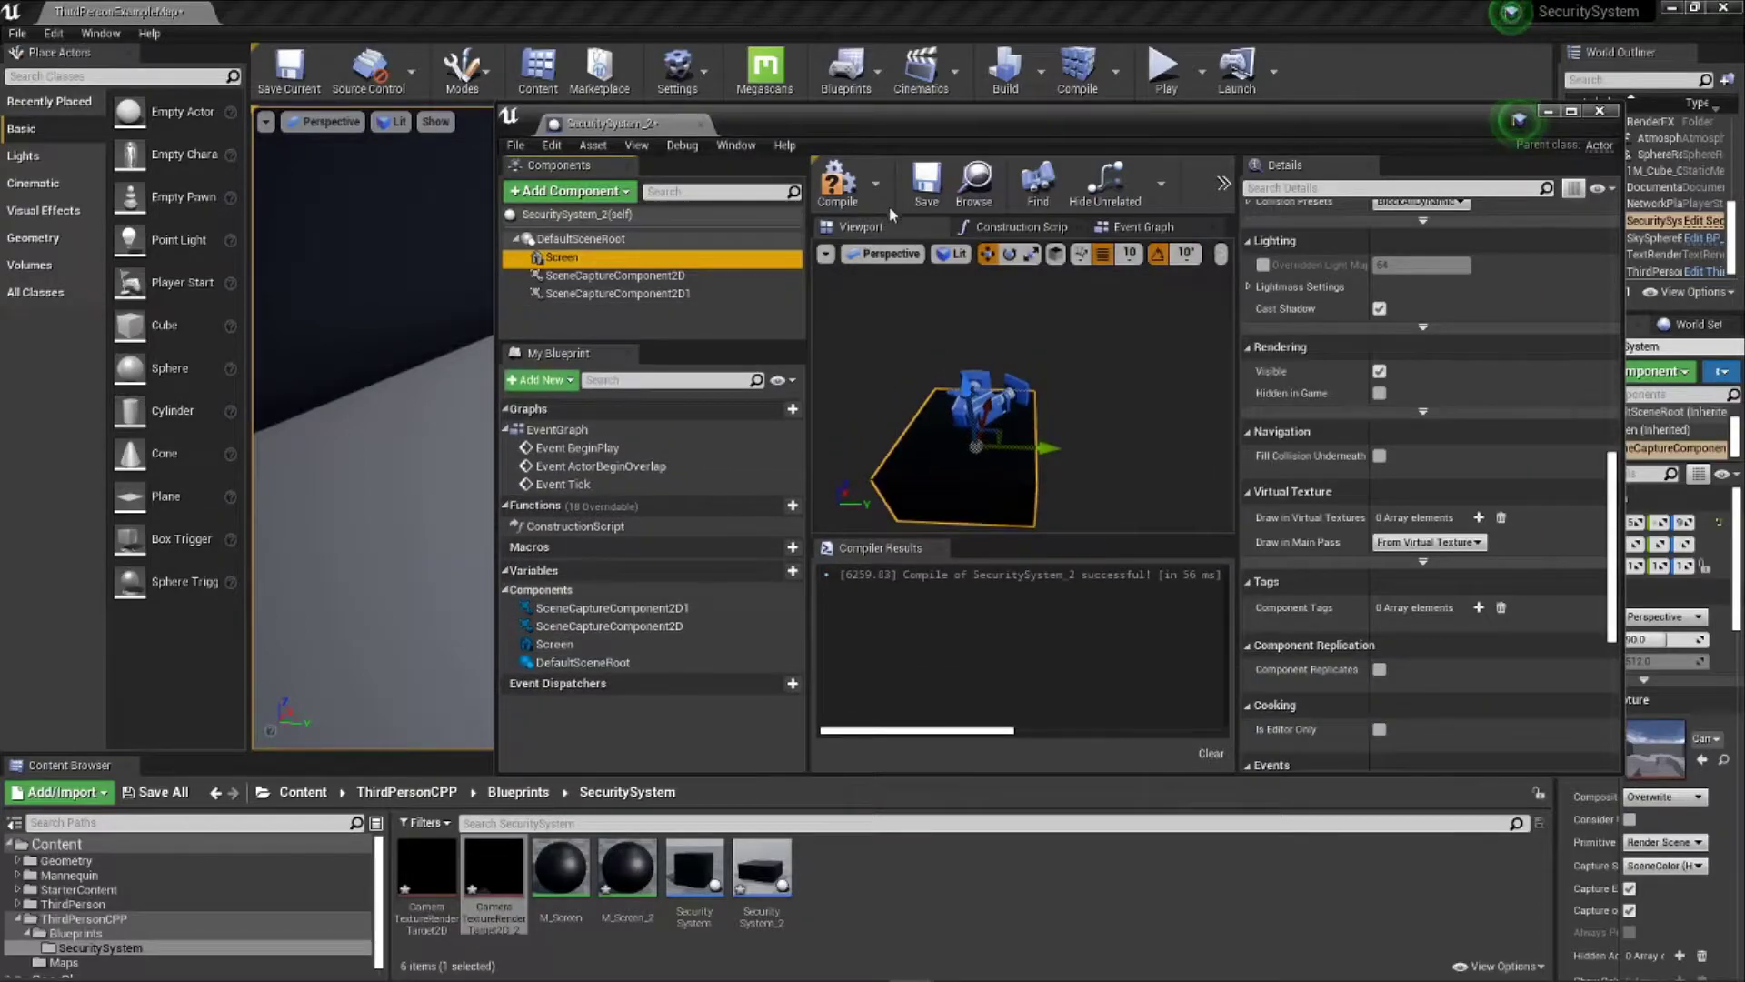
left_click(829, 191)
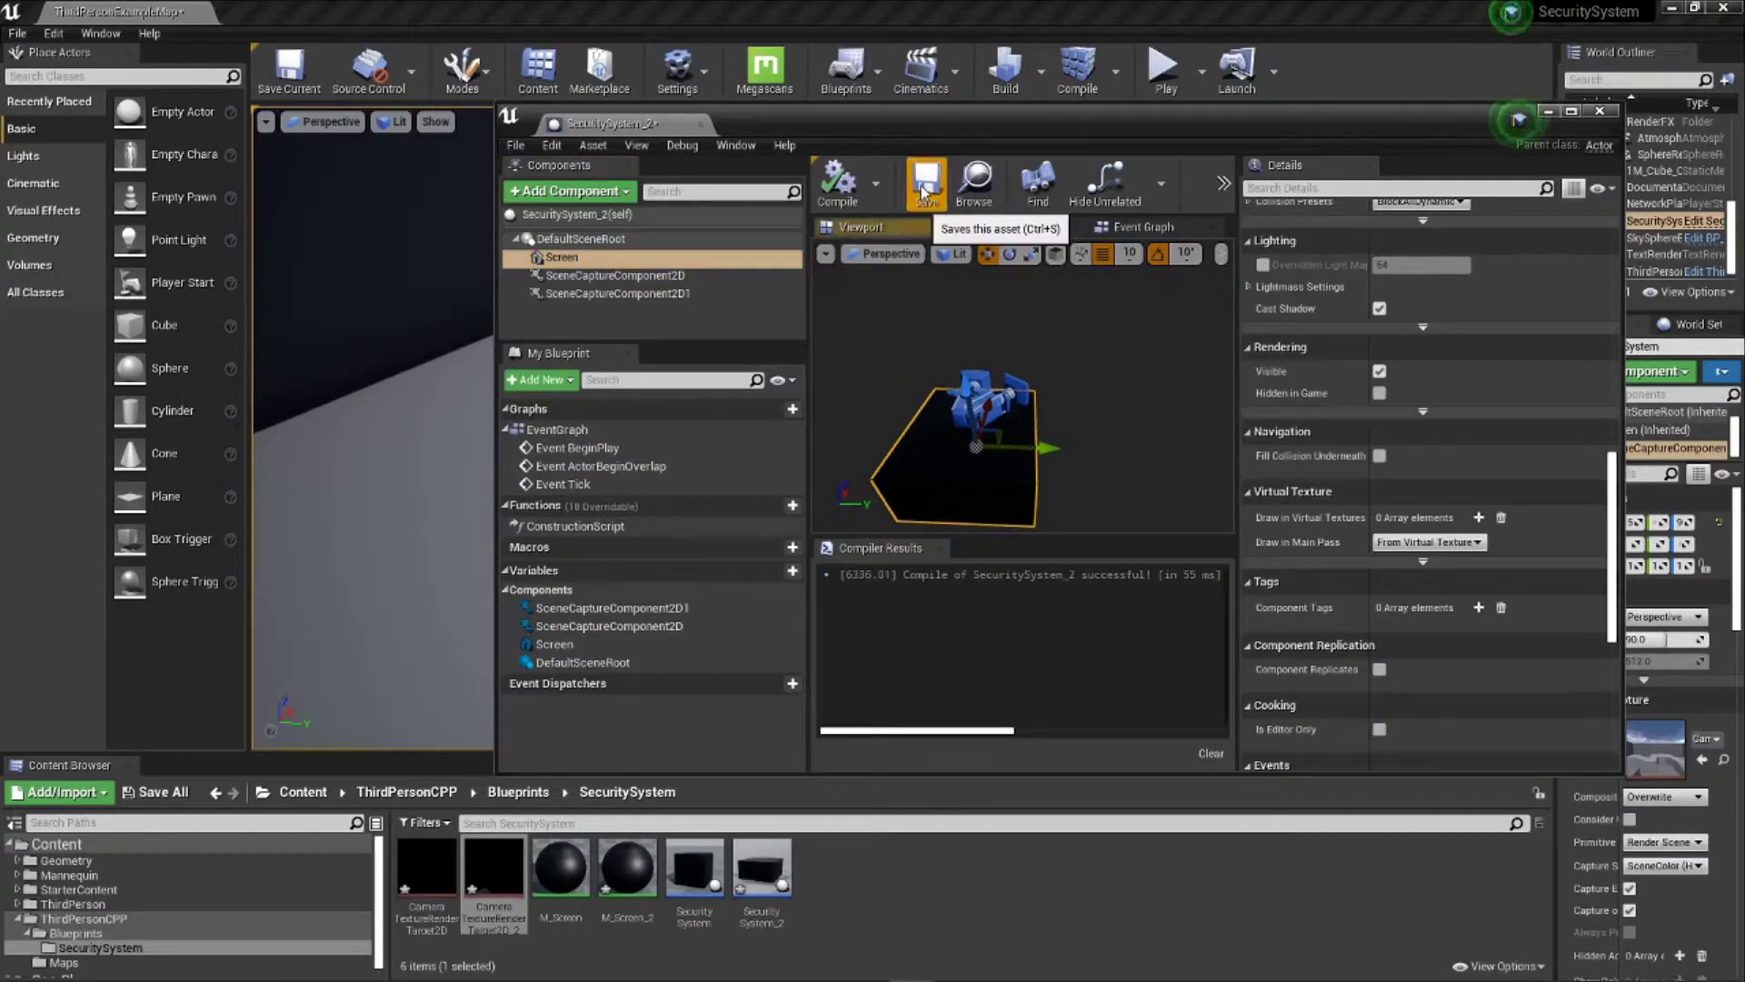
Step: Close the blueprint editor and place a SecuritySystem_2 instance in the level beside the first security system
left_click(1600, 111)
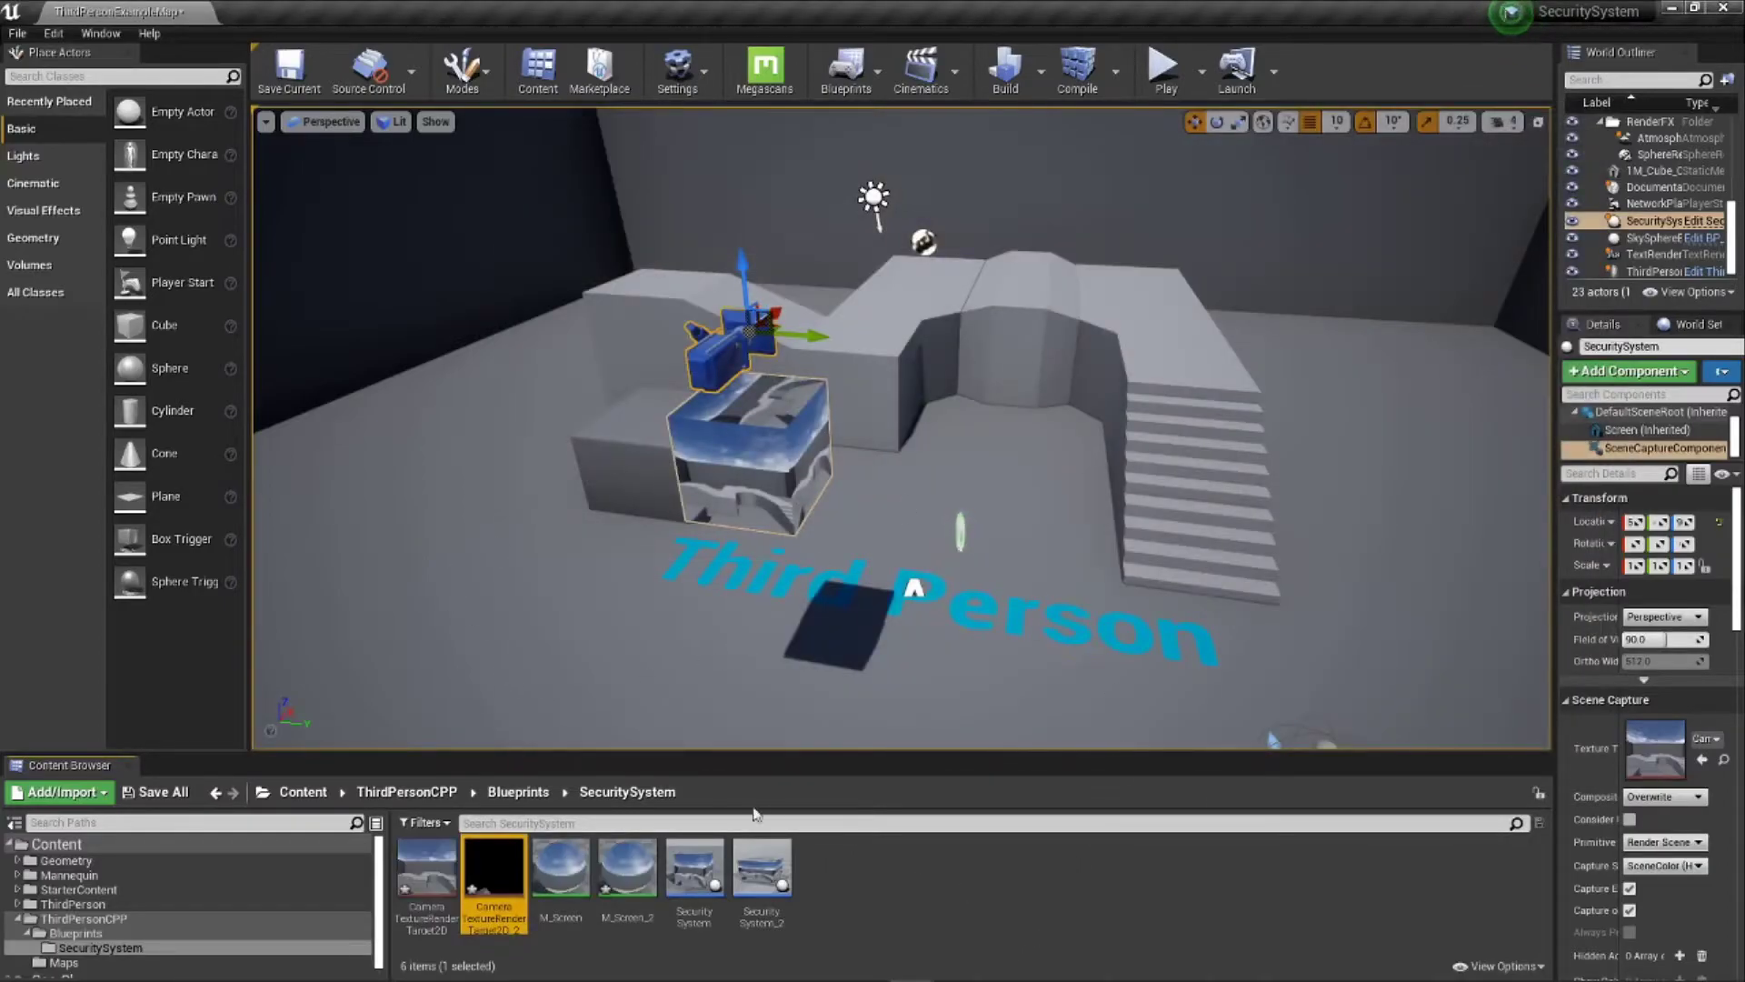
left_click_drag(787, 864, 1137, 416)
right_click_drag(1289, 538, 1373, 518)
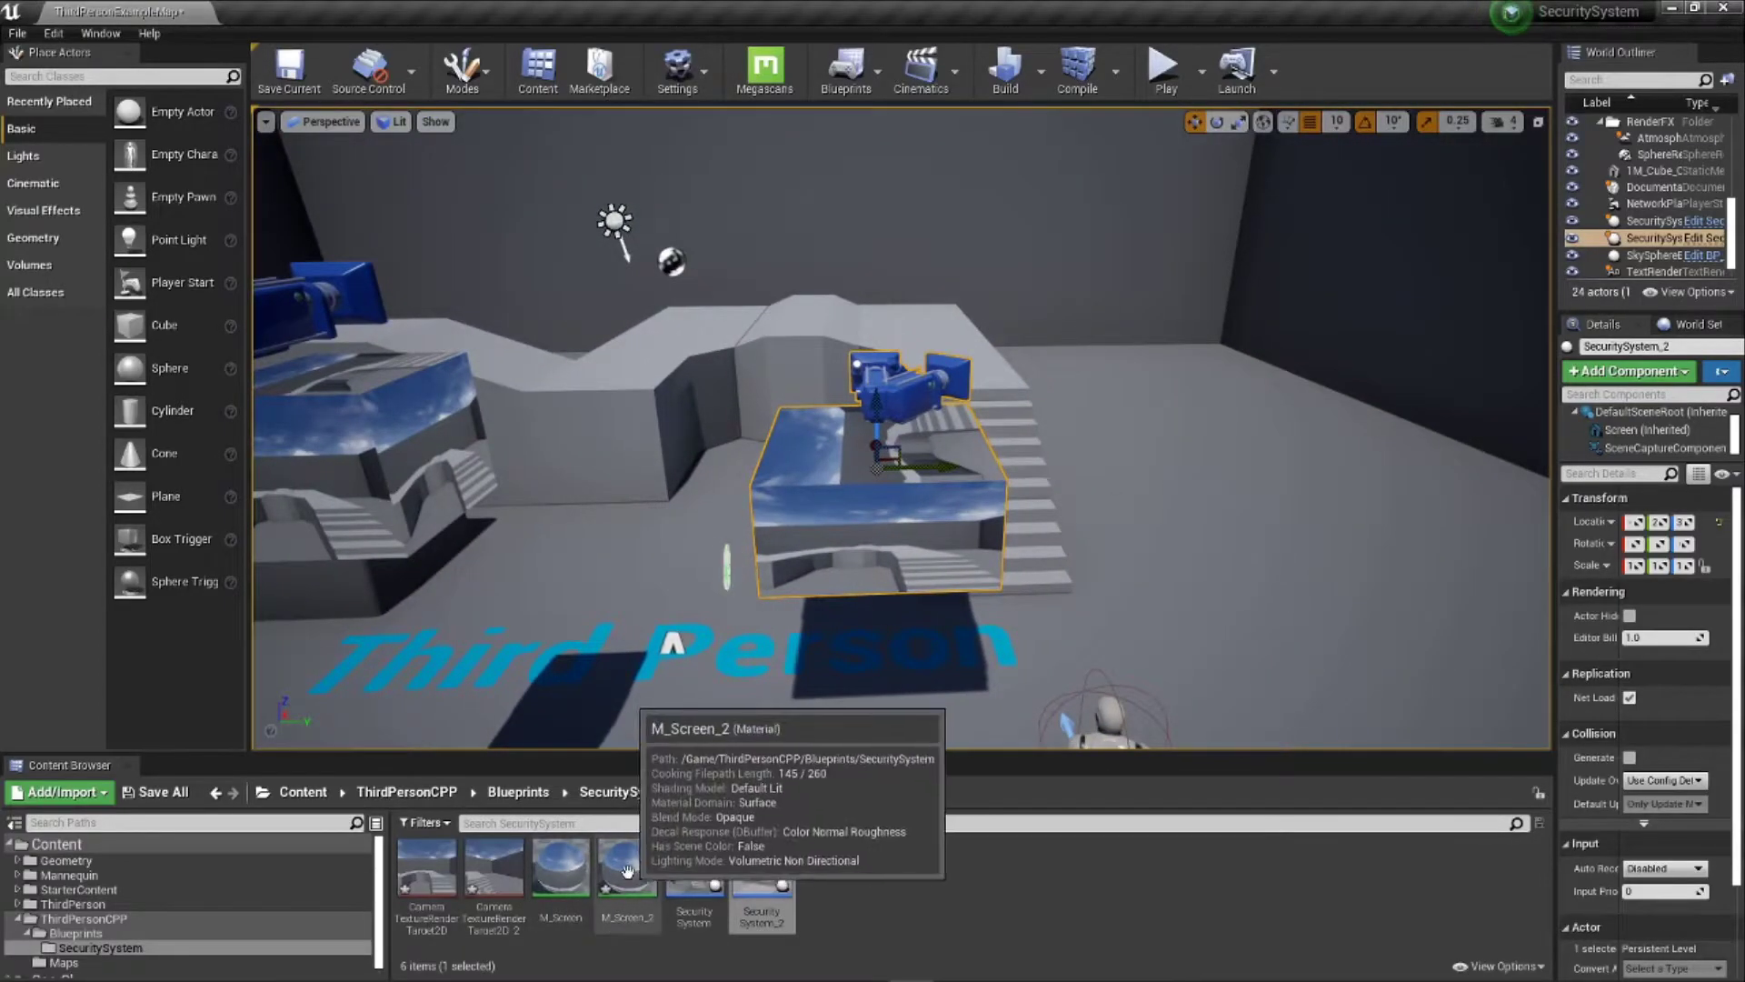
Step: Open the M_Screen_2 material and space its Texture Sample node farther from the material output node
double_click(627, 870)
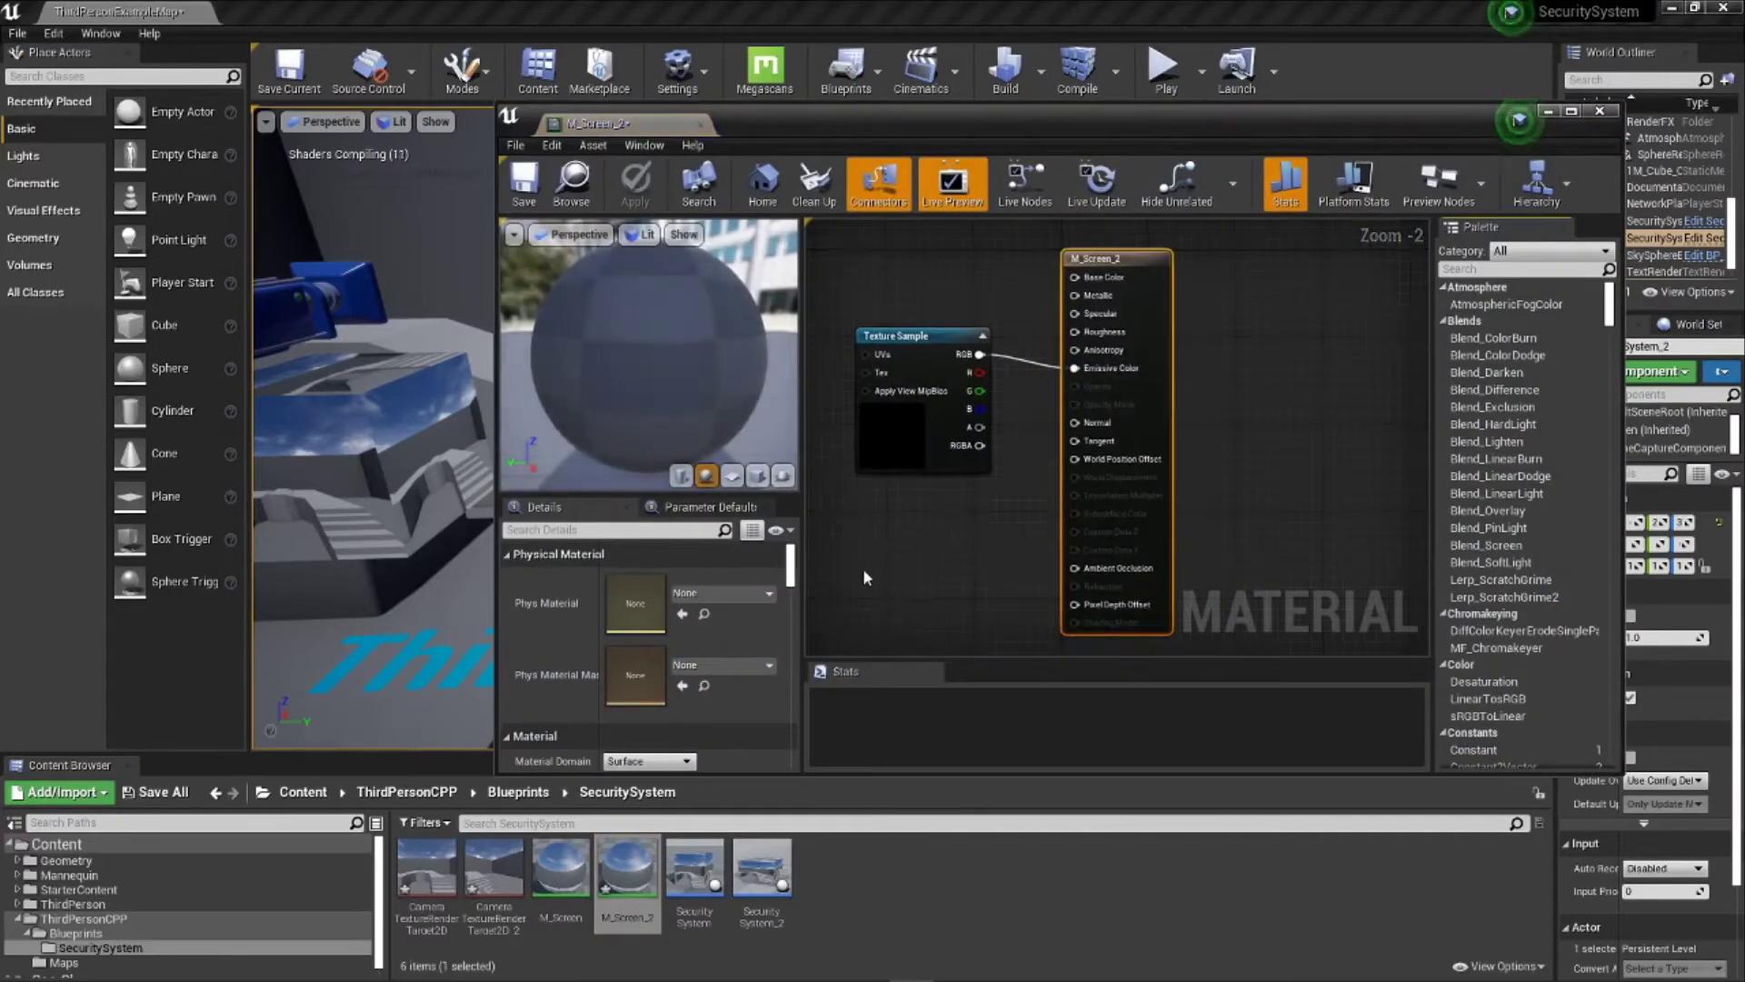
left_click(1578, 113)
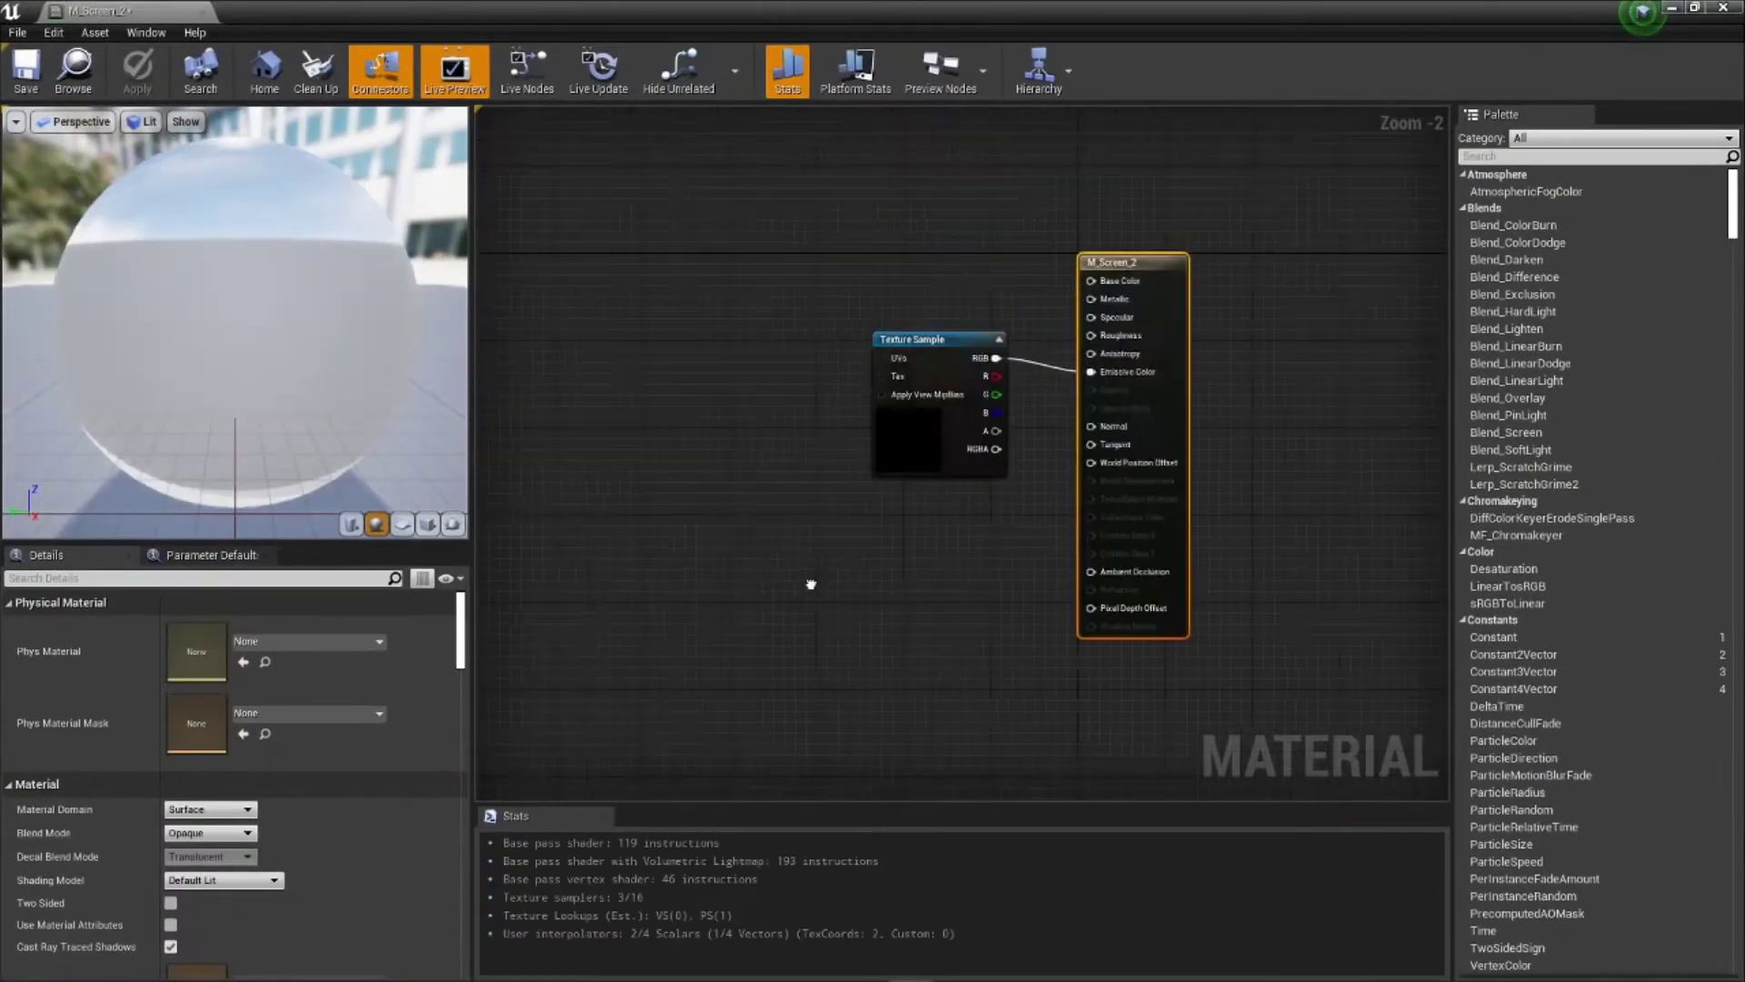
left_click_drag(1121, 418, 822, 429)
left_click(1692, 9)
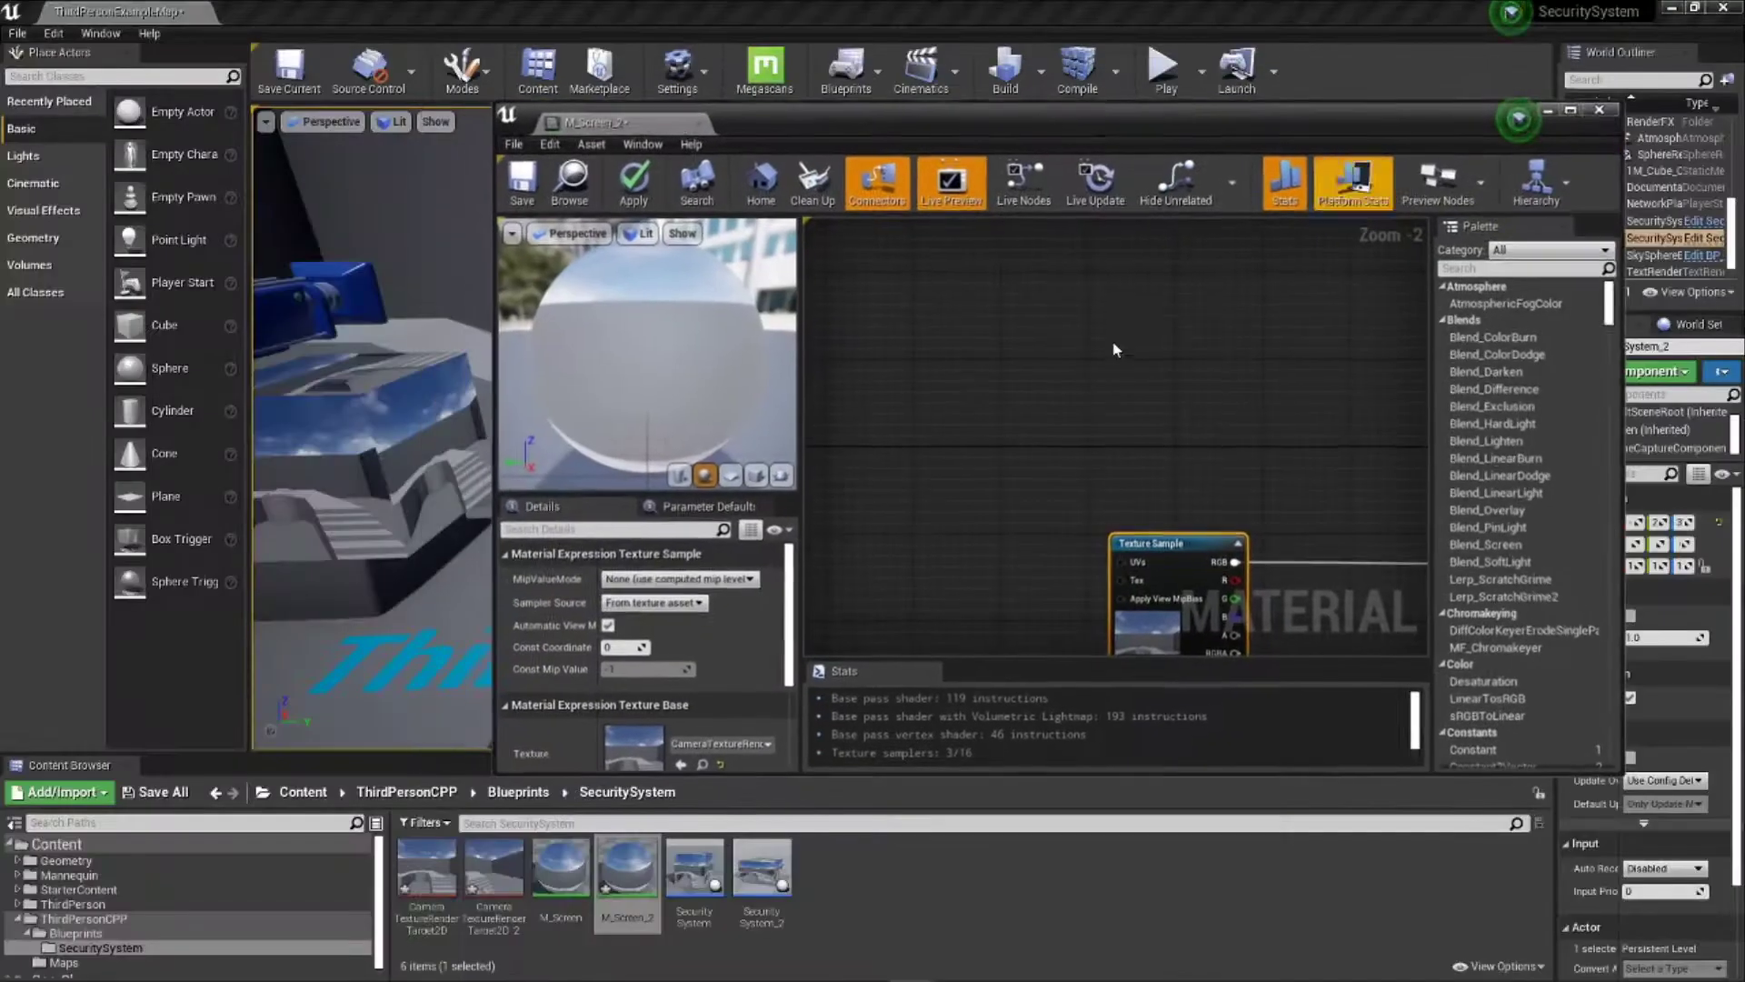
Step: Add a Texture Sample of CameraTextureRenderTarget2D_2 to the material graph and align it directly beneath the existing Texture Sample
left_click_drag(494, 888, 984, 501)
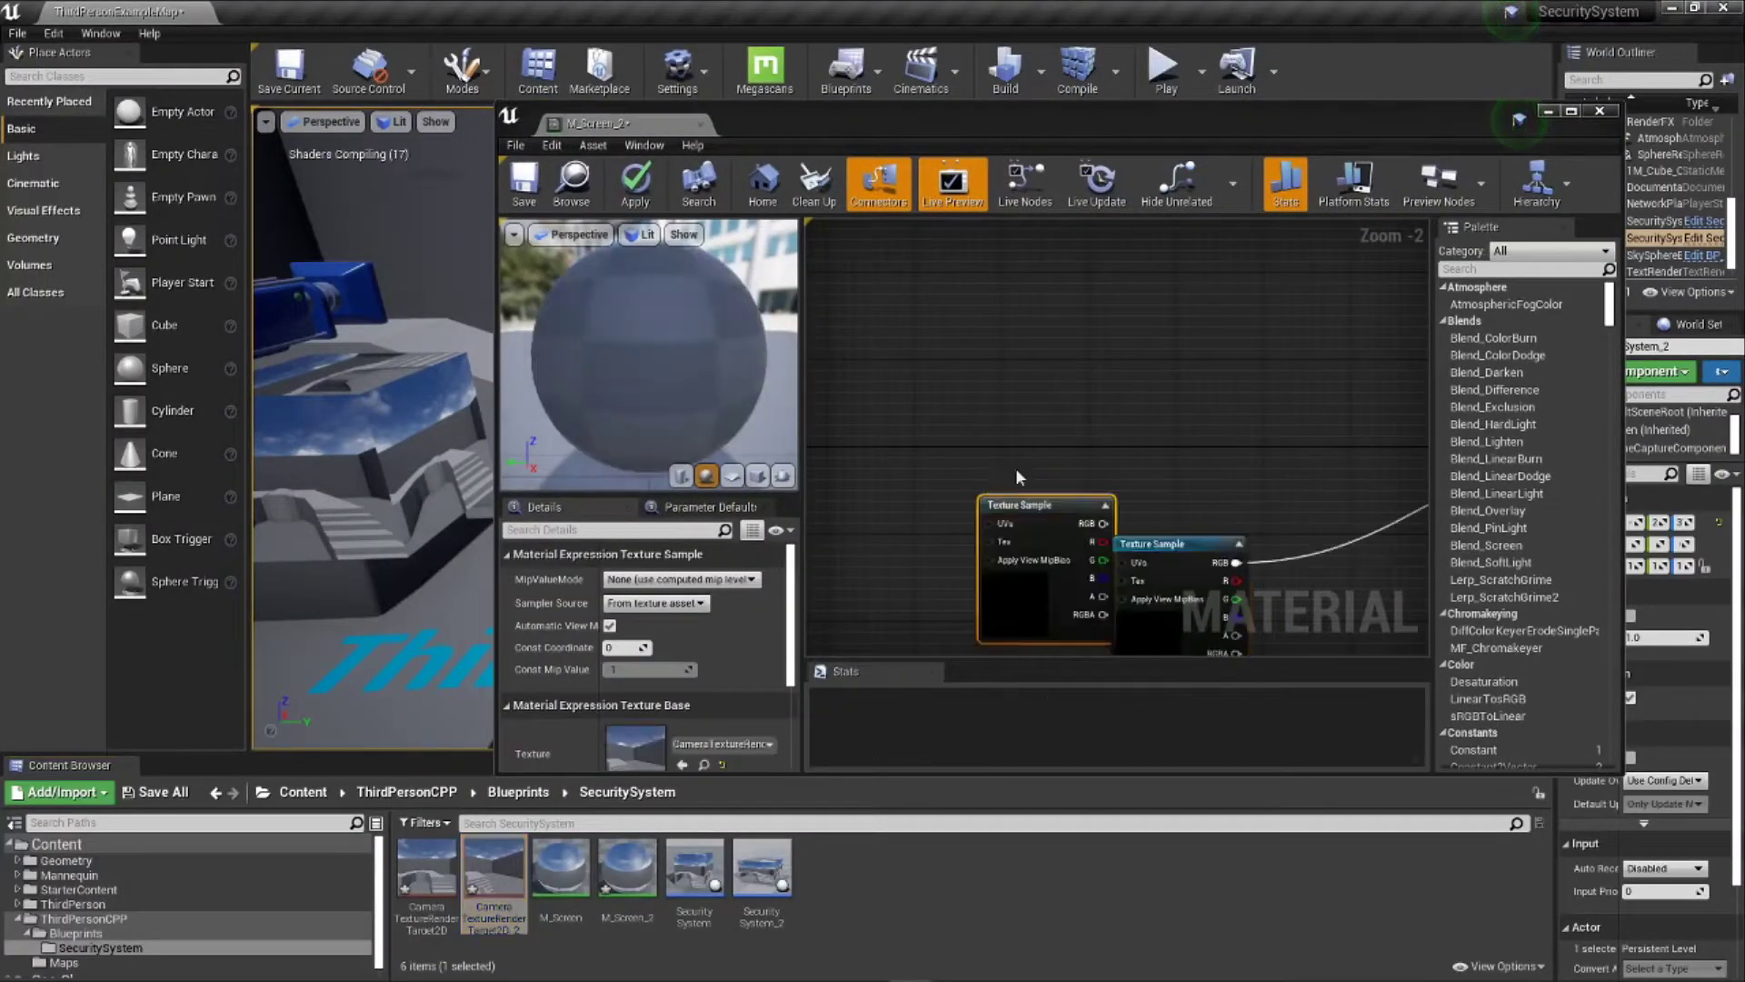
left_click(1570, 111)
left_click_drag(832, 354, 963, 569)
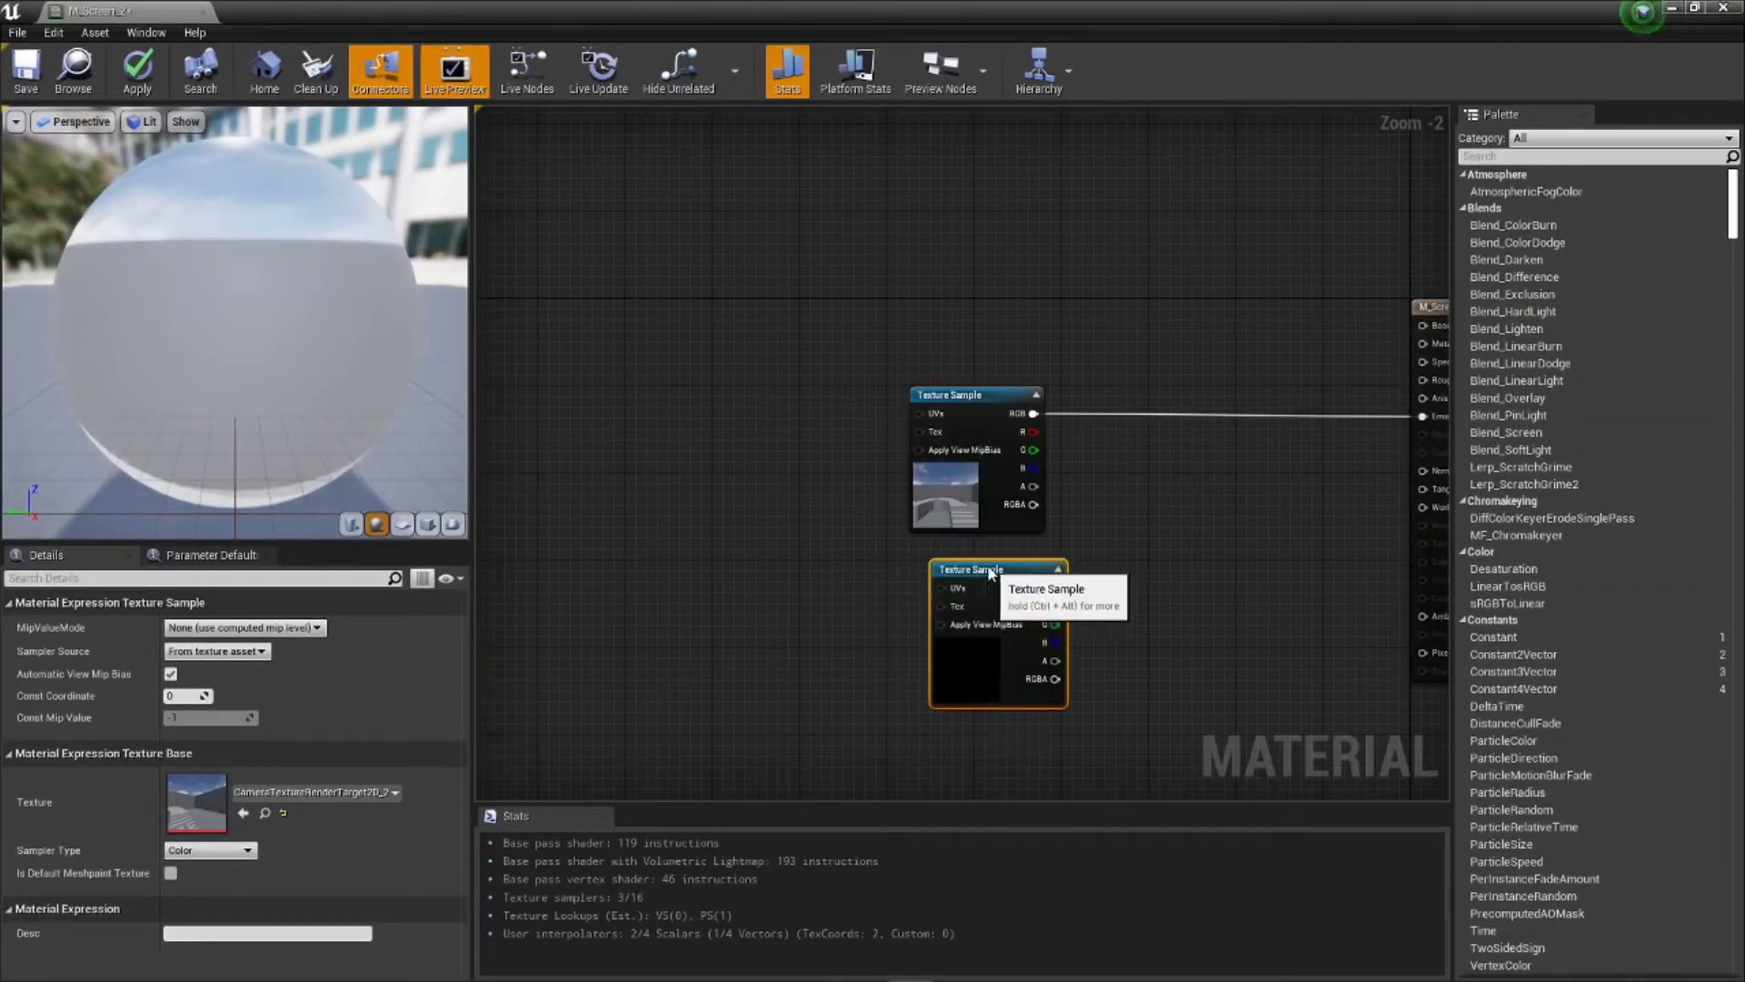
left_click(1133, 576)
left_click_drag(973, 393, 973, 381)
mouse_move(994, 579)
left_mouse_down()
mouse_move(1016, 557)
mouse_move(964, 563)
left_mouse_up()
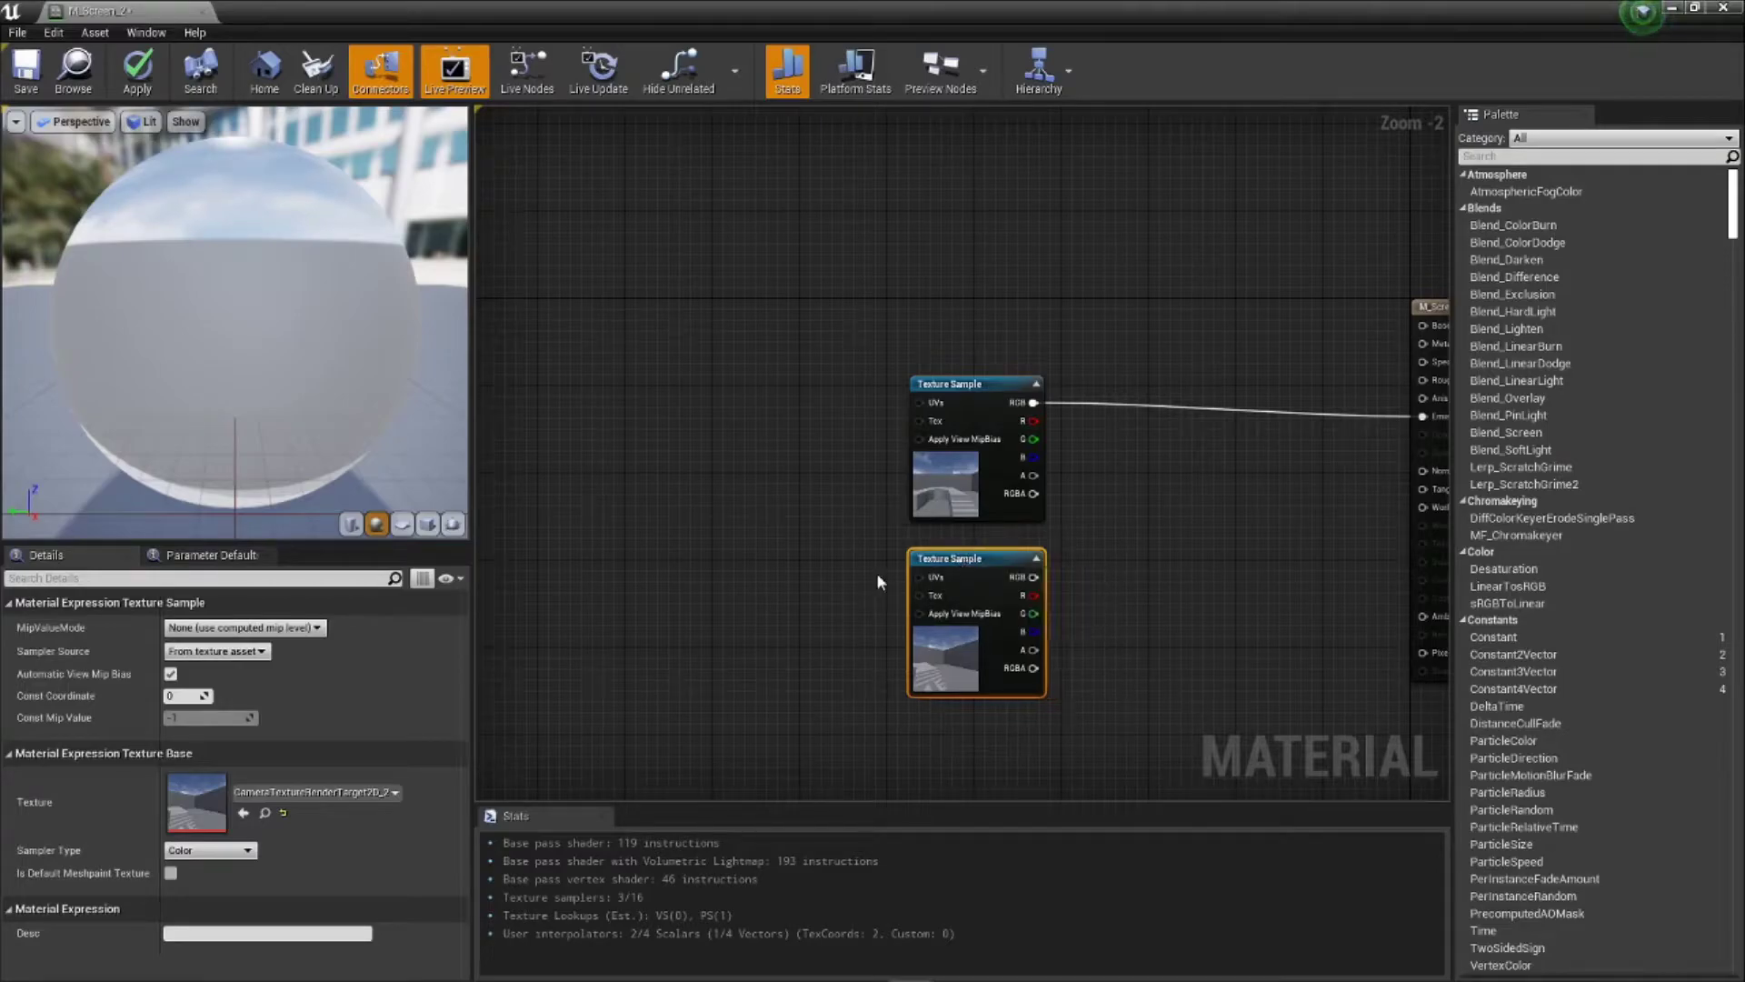
left_click(780, 613)
right_click_drag(780, 614, 799, 618)
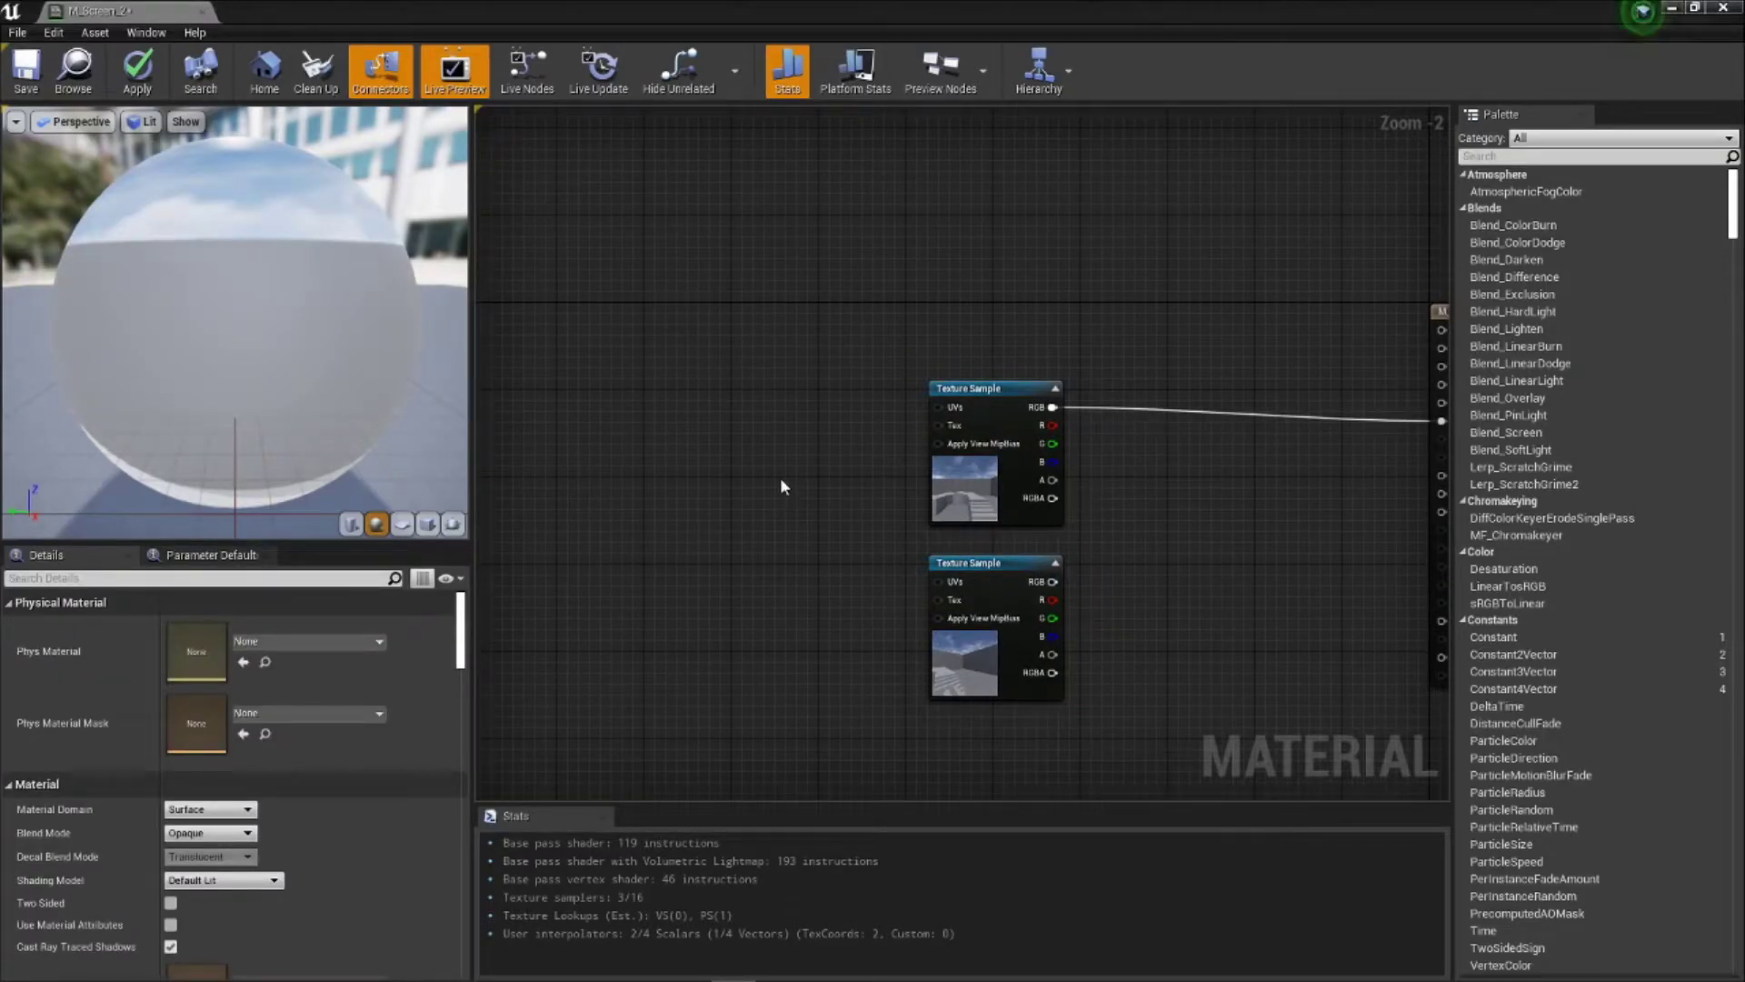
Step: Add a TextureCoordinate node to the left of the texture samples and place a duplicate of it above them
right_click(763, 510)
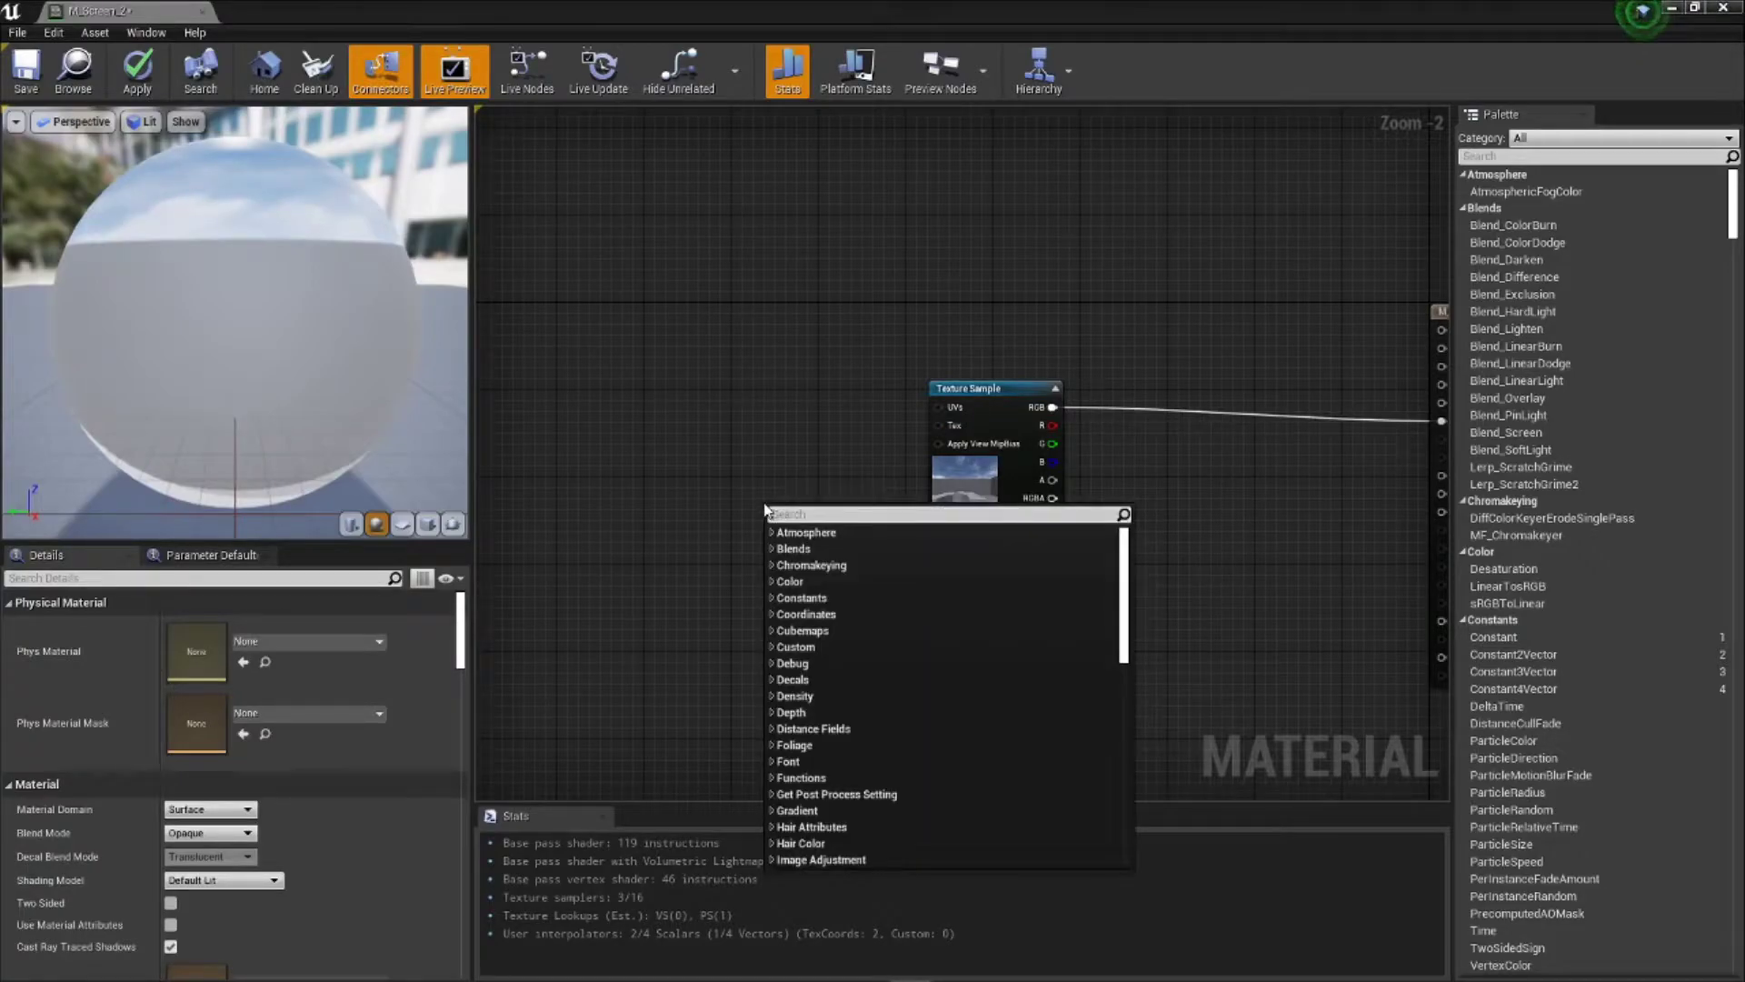
type("Text")
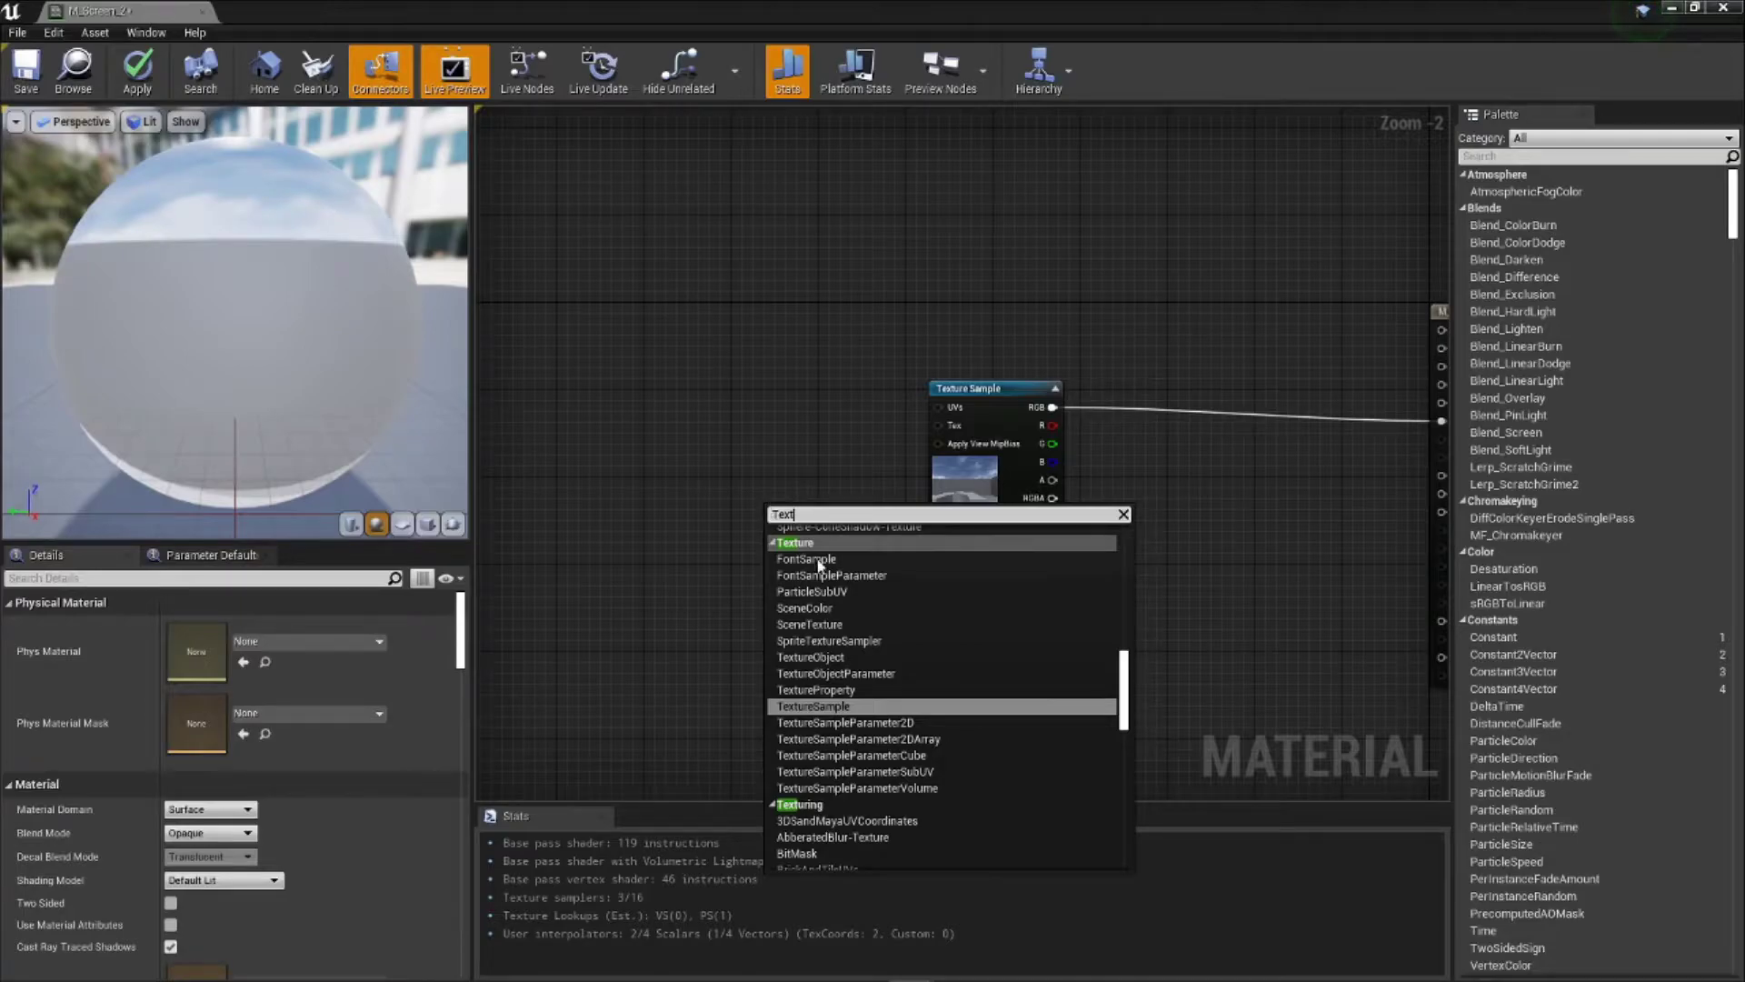
scroll(819, 565, "up", 10)
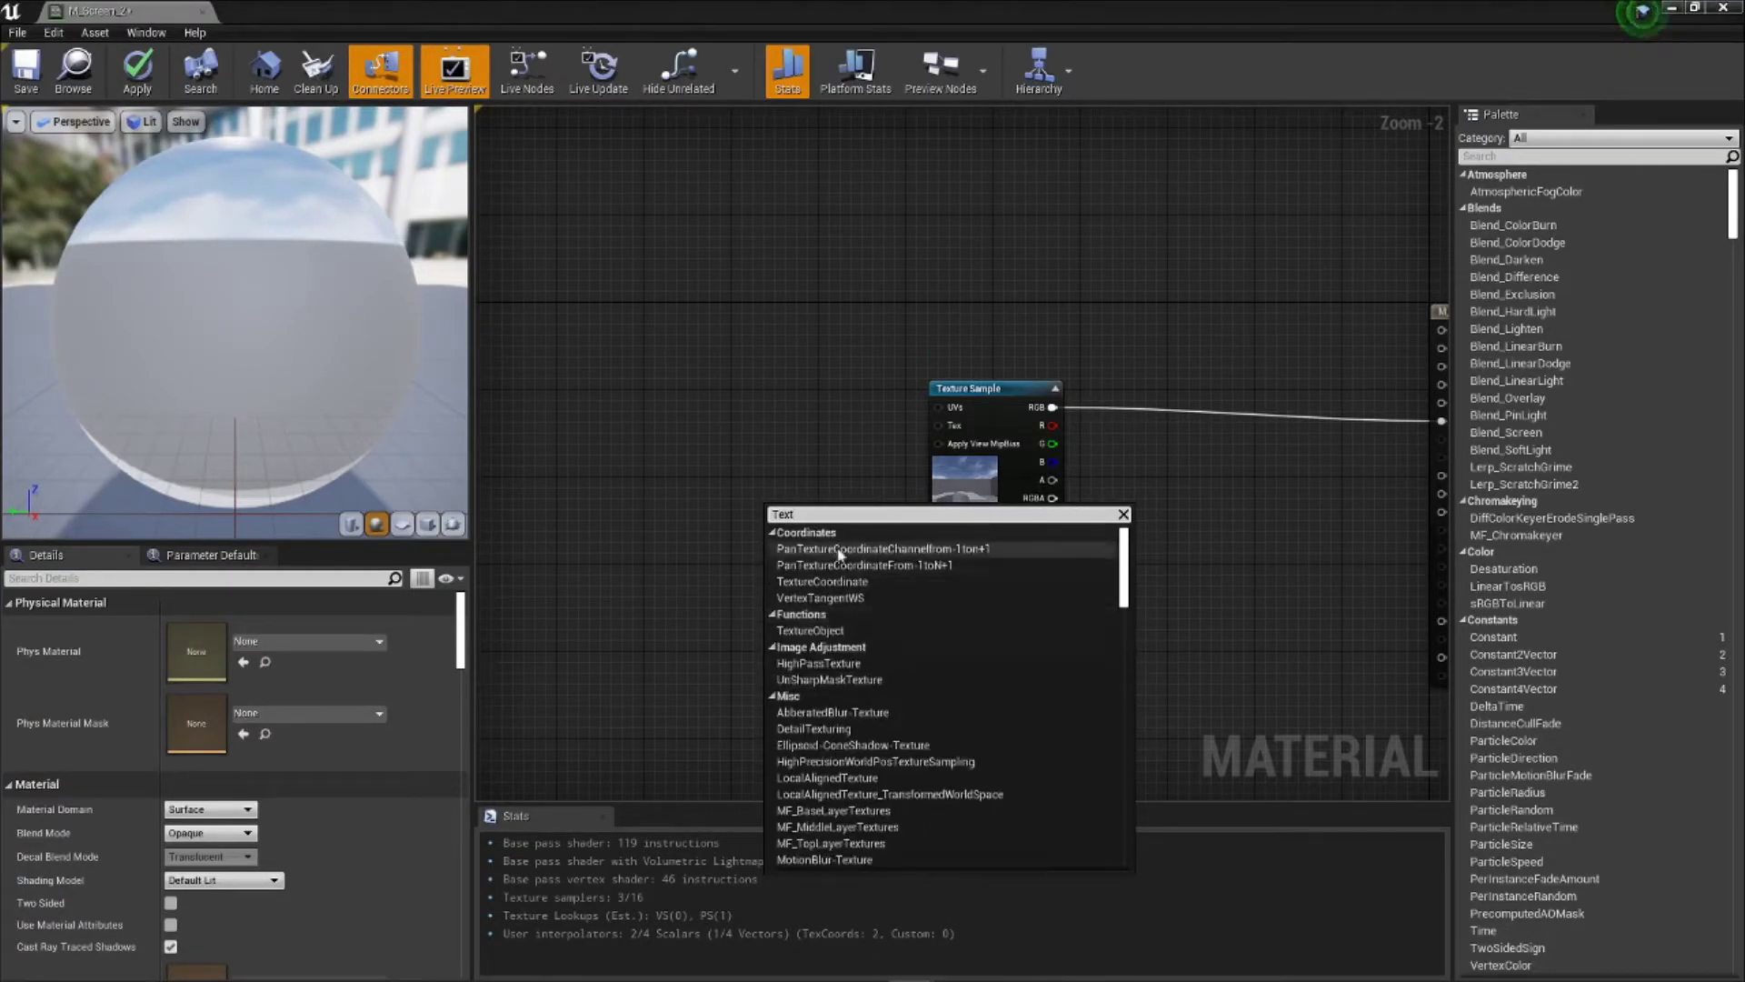
left_click(822, 582)
left_click_drag(805, 506, 657, 432)
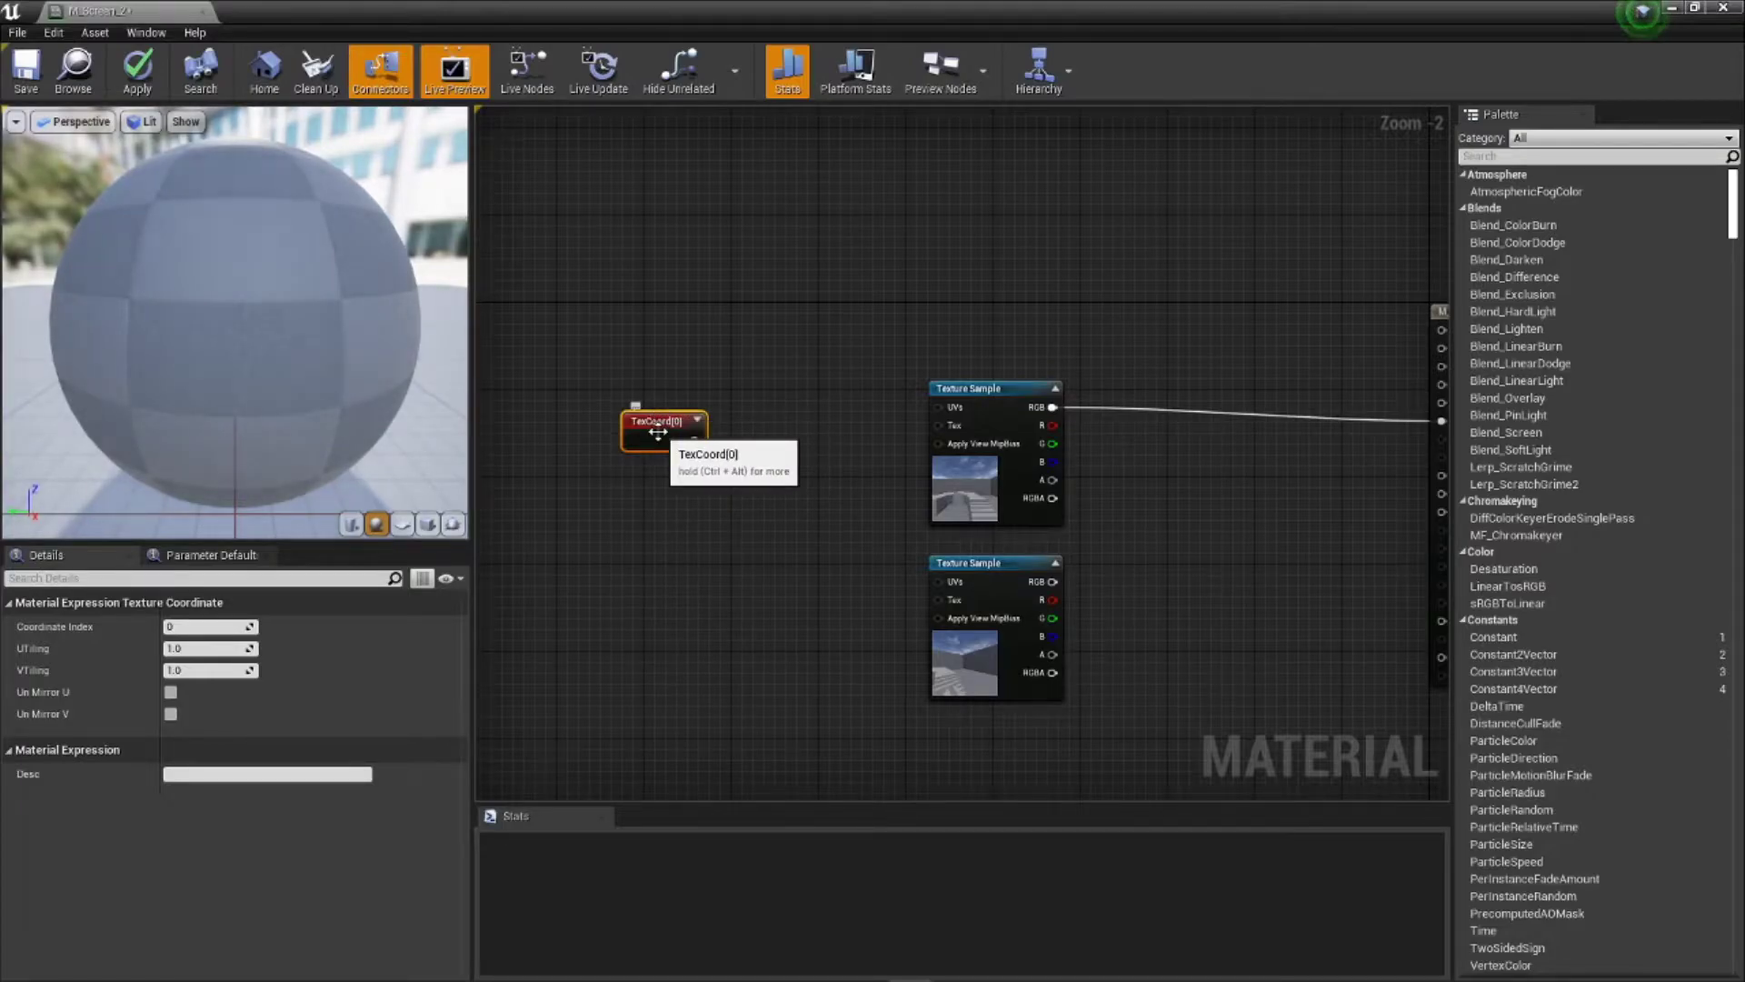
key("ctrl+w")
left_click_drag(715, 447, 996, 245)
left_click(774, 402)
Step: Set the left TexCoord node's UTiling to 2 and connect it to the UVs of both Texture Samples
left_click(636, 438)
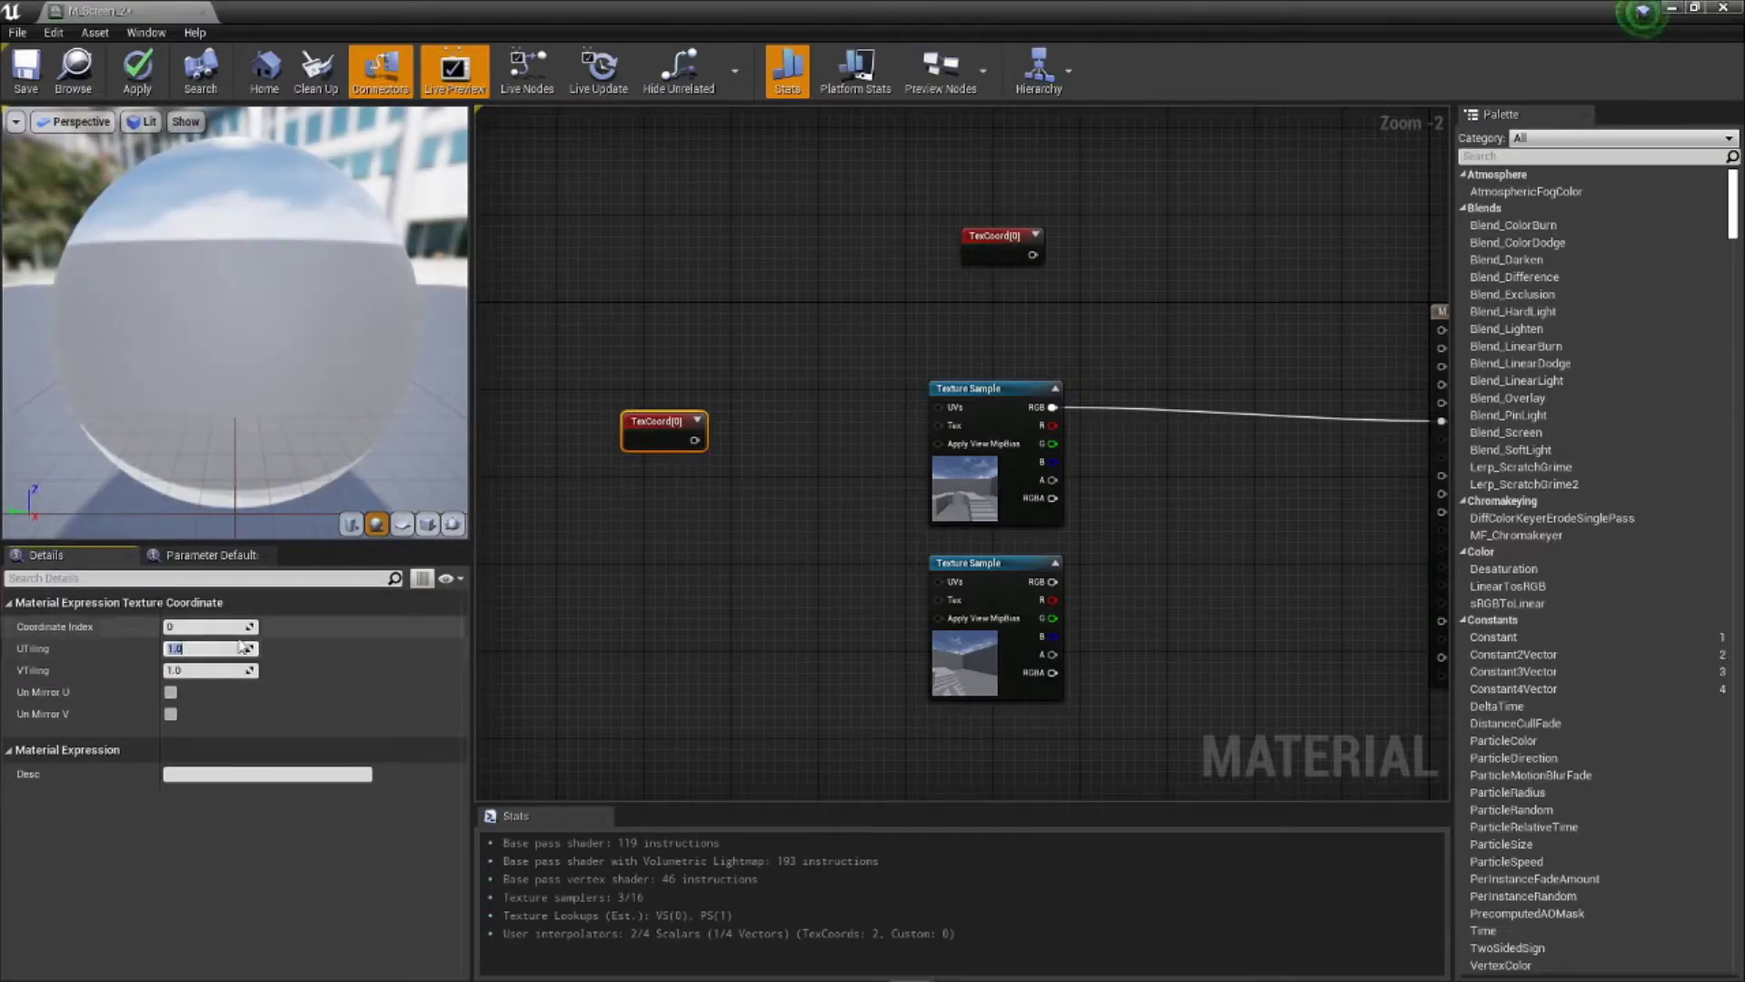
key("Return")
left_click_drag(703, 440, 939, 407)
left_click_drag(700, 452, 939, 582)
left_click_drag(622, 431, 757, 520)
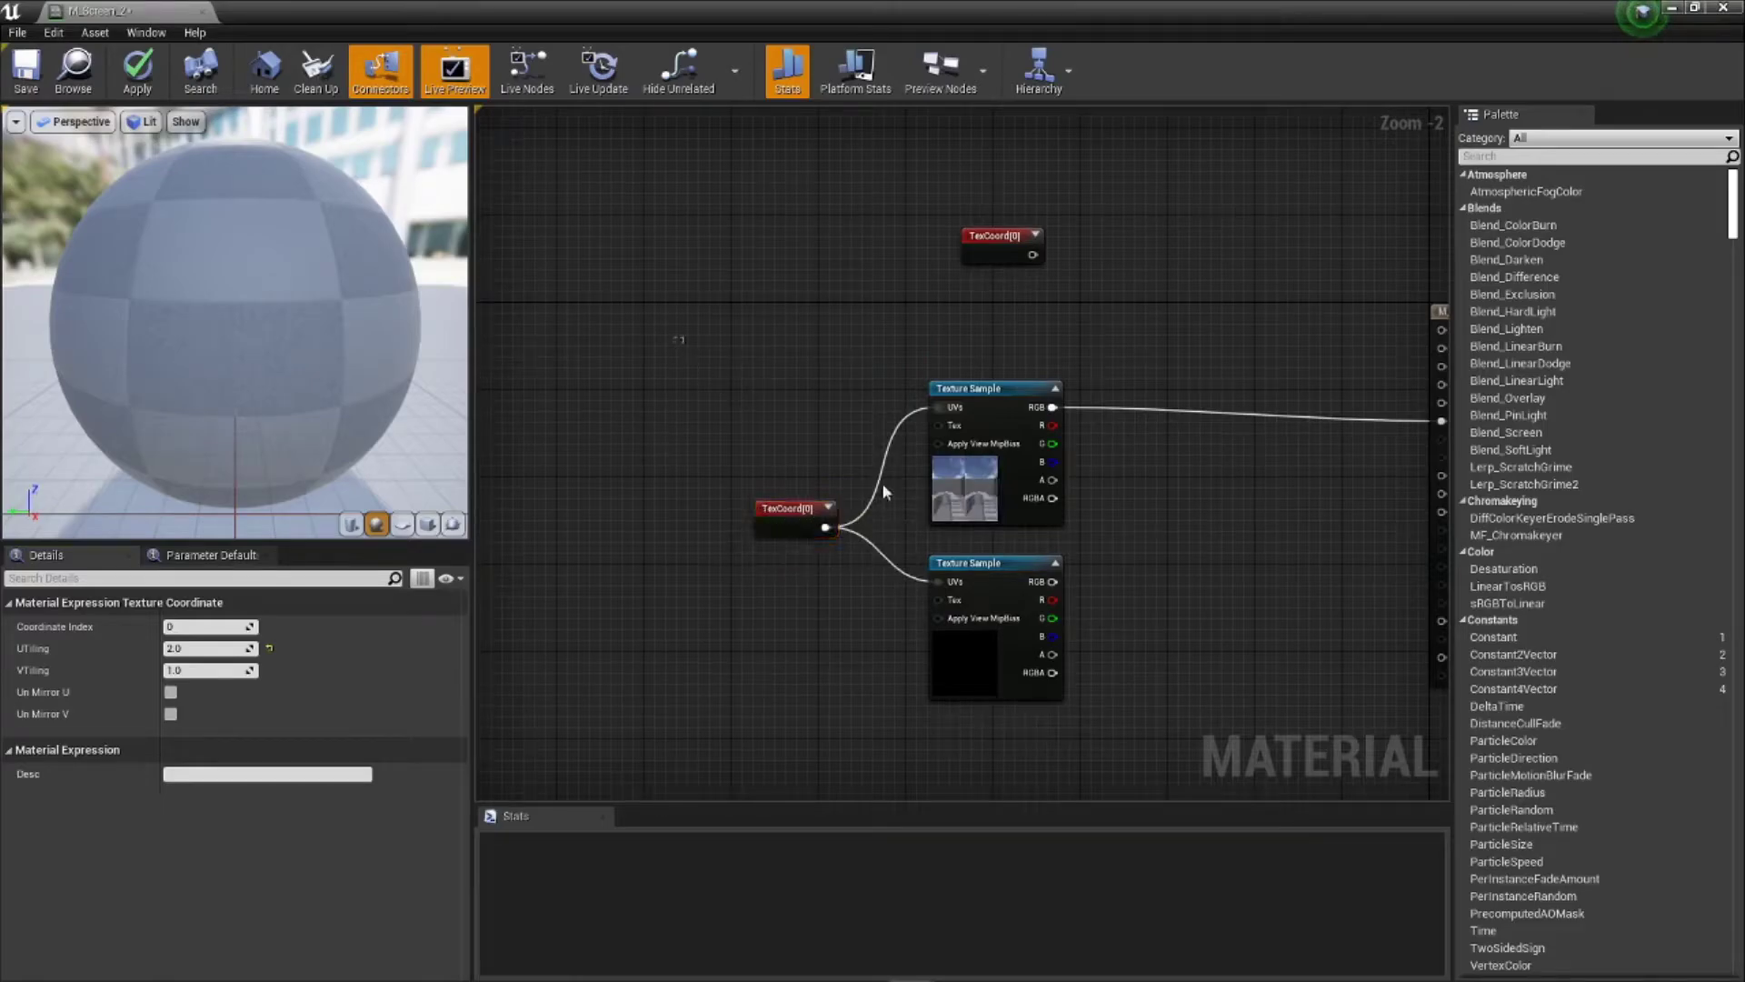
Step: Move the tiled TexCoord and both Texture Samples together further left to free space before the material output
left_click_drag(827, 448, 990, 590)
left_click_drag(988, 399, 747, 411)
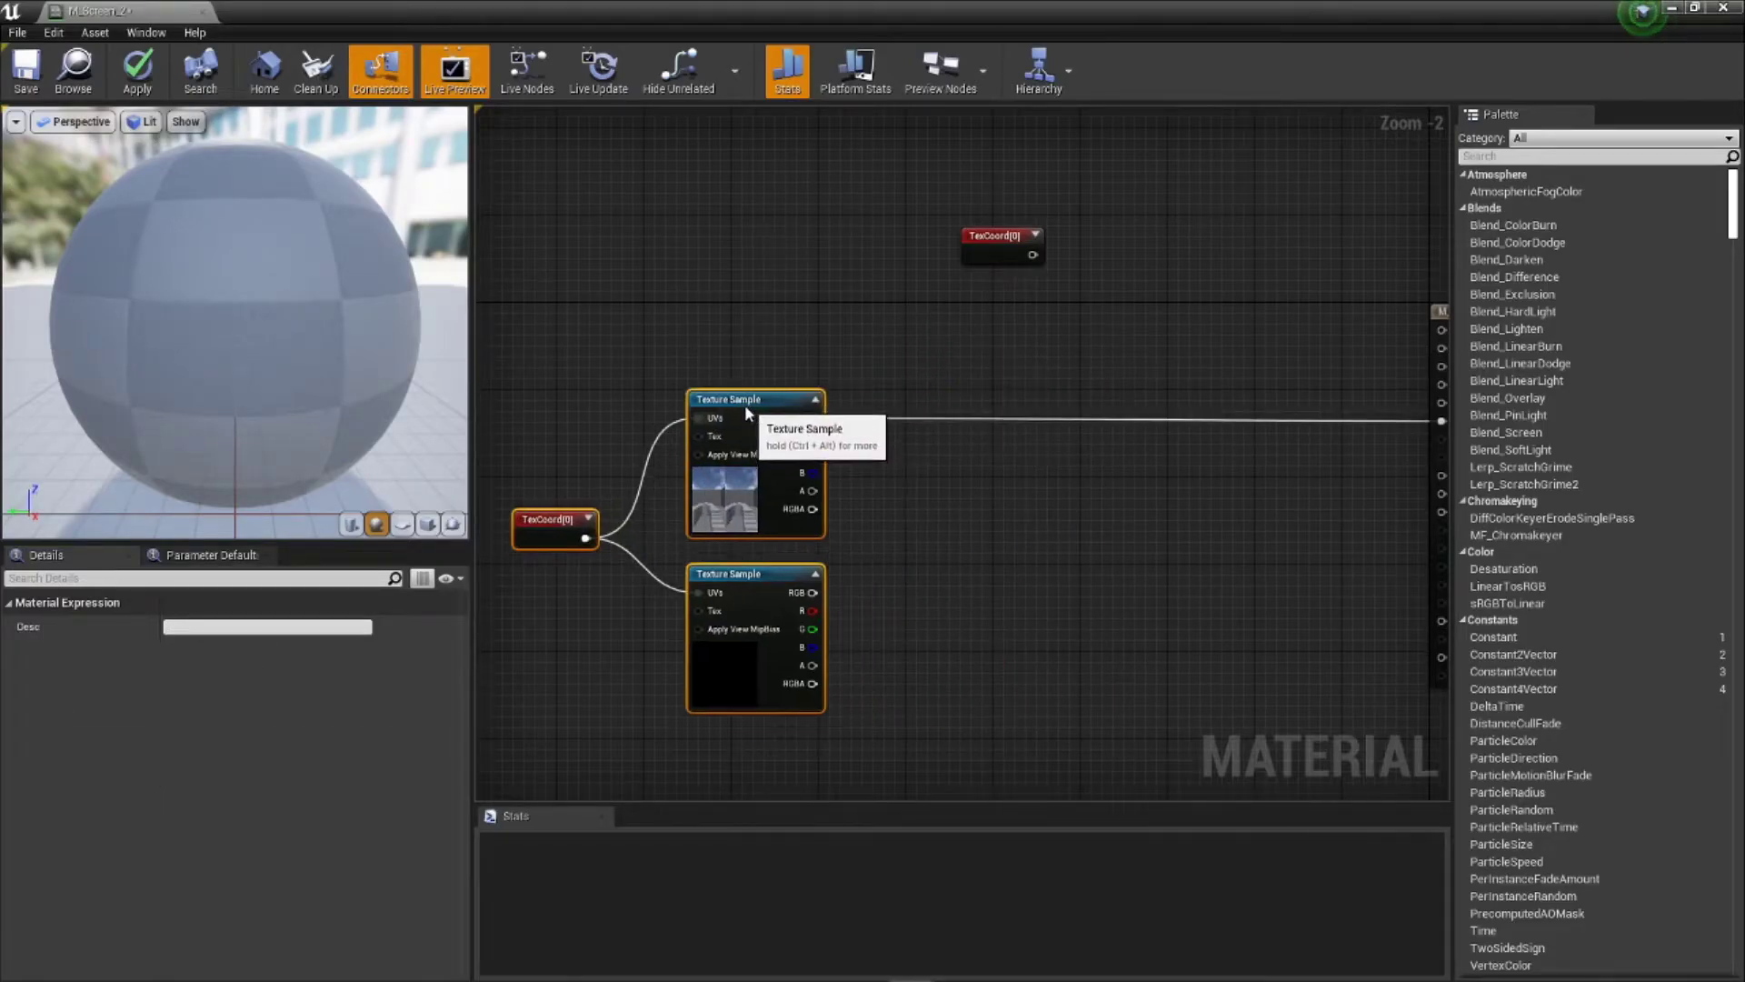
left_click(951, 505)
right_click_drag(1011, 310, 999, 374)
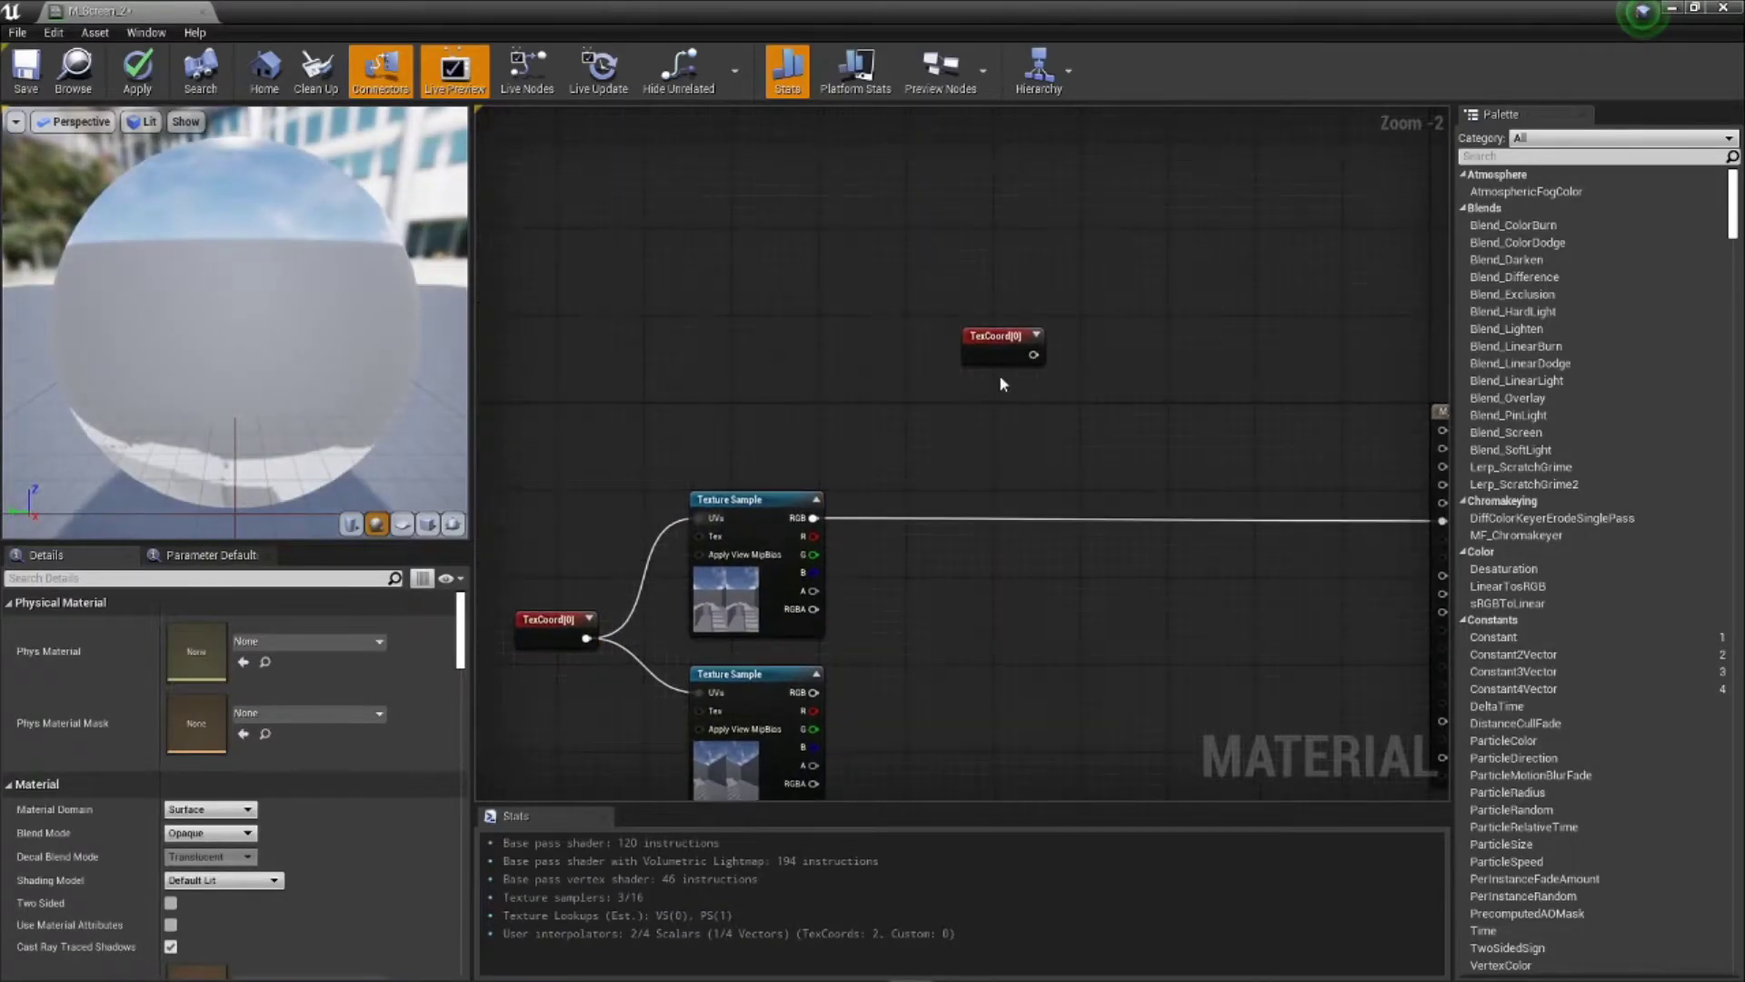
Step: Move the unconnected TexCoord node left and feed it into a new ChannelMaskParameter node placed close beside it
left_click_drag(990, 350, 993, 304)
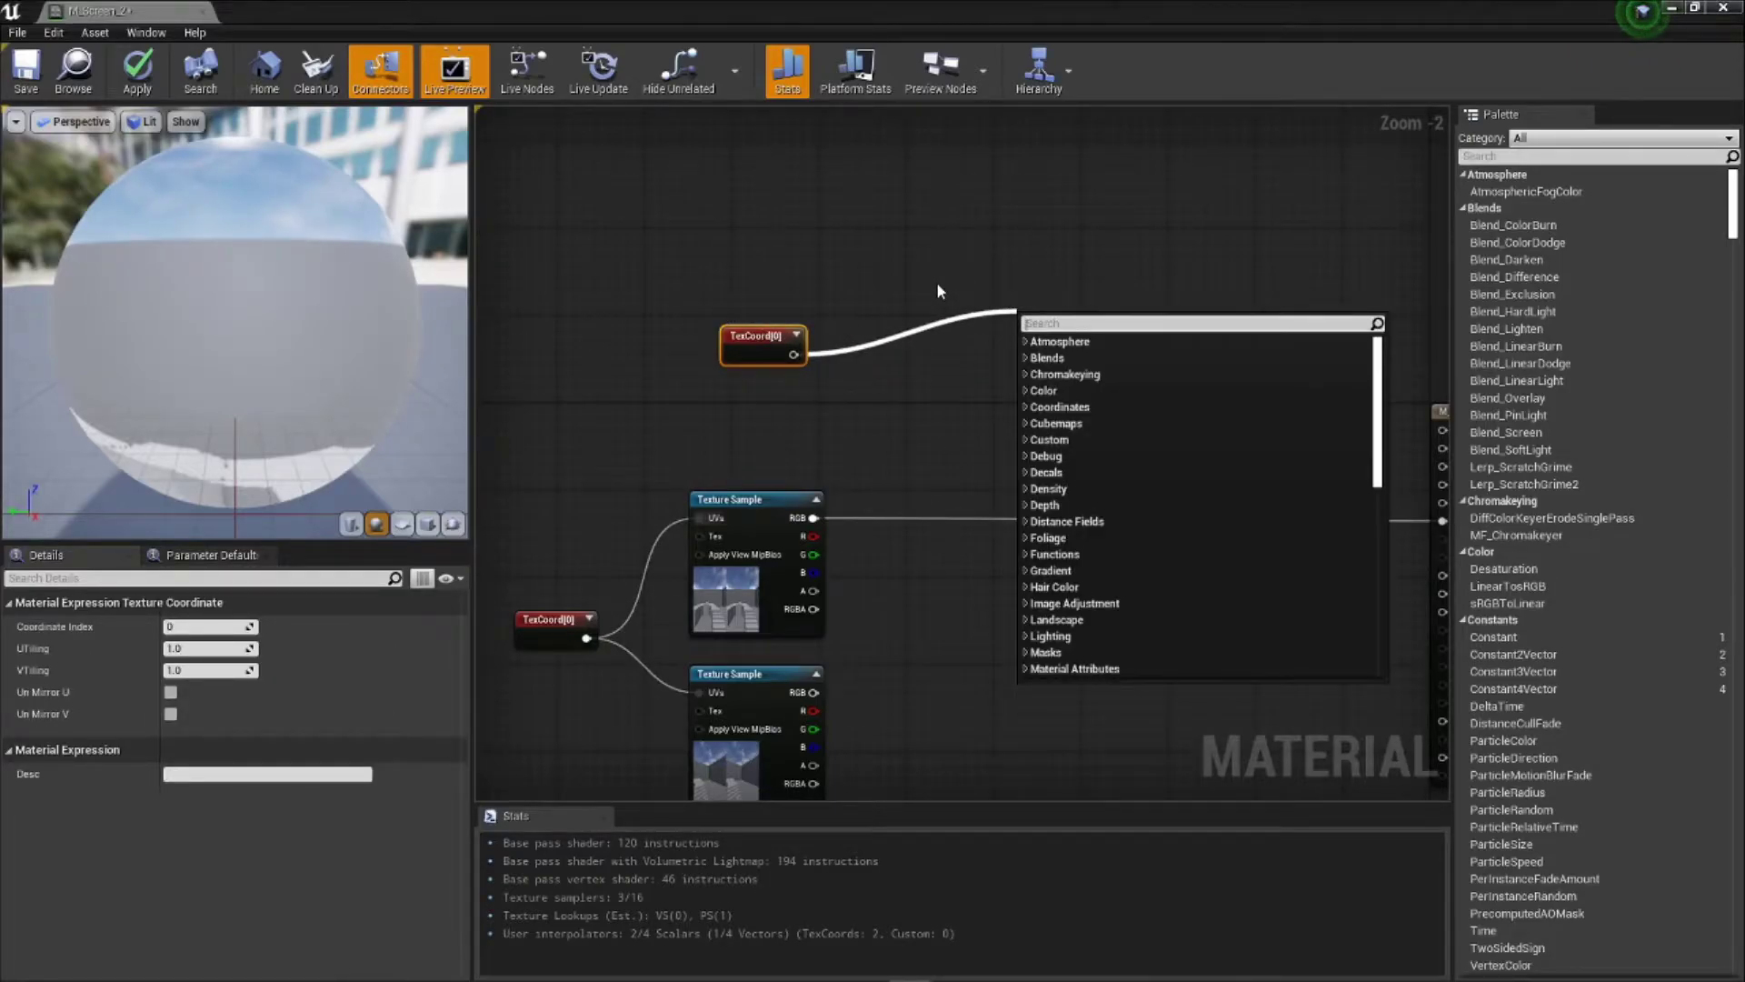
type("chan")
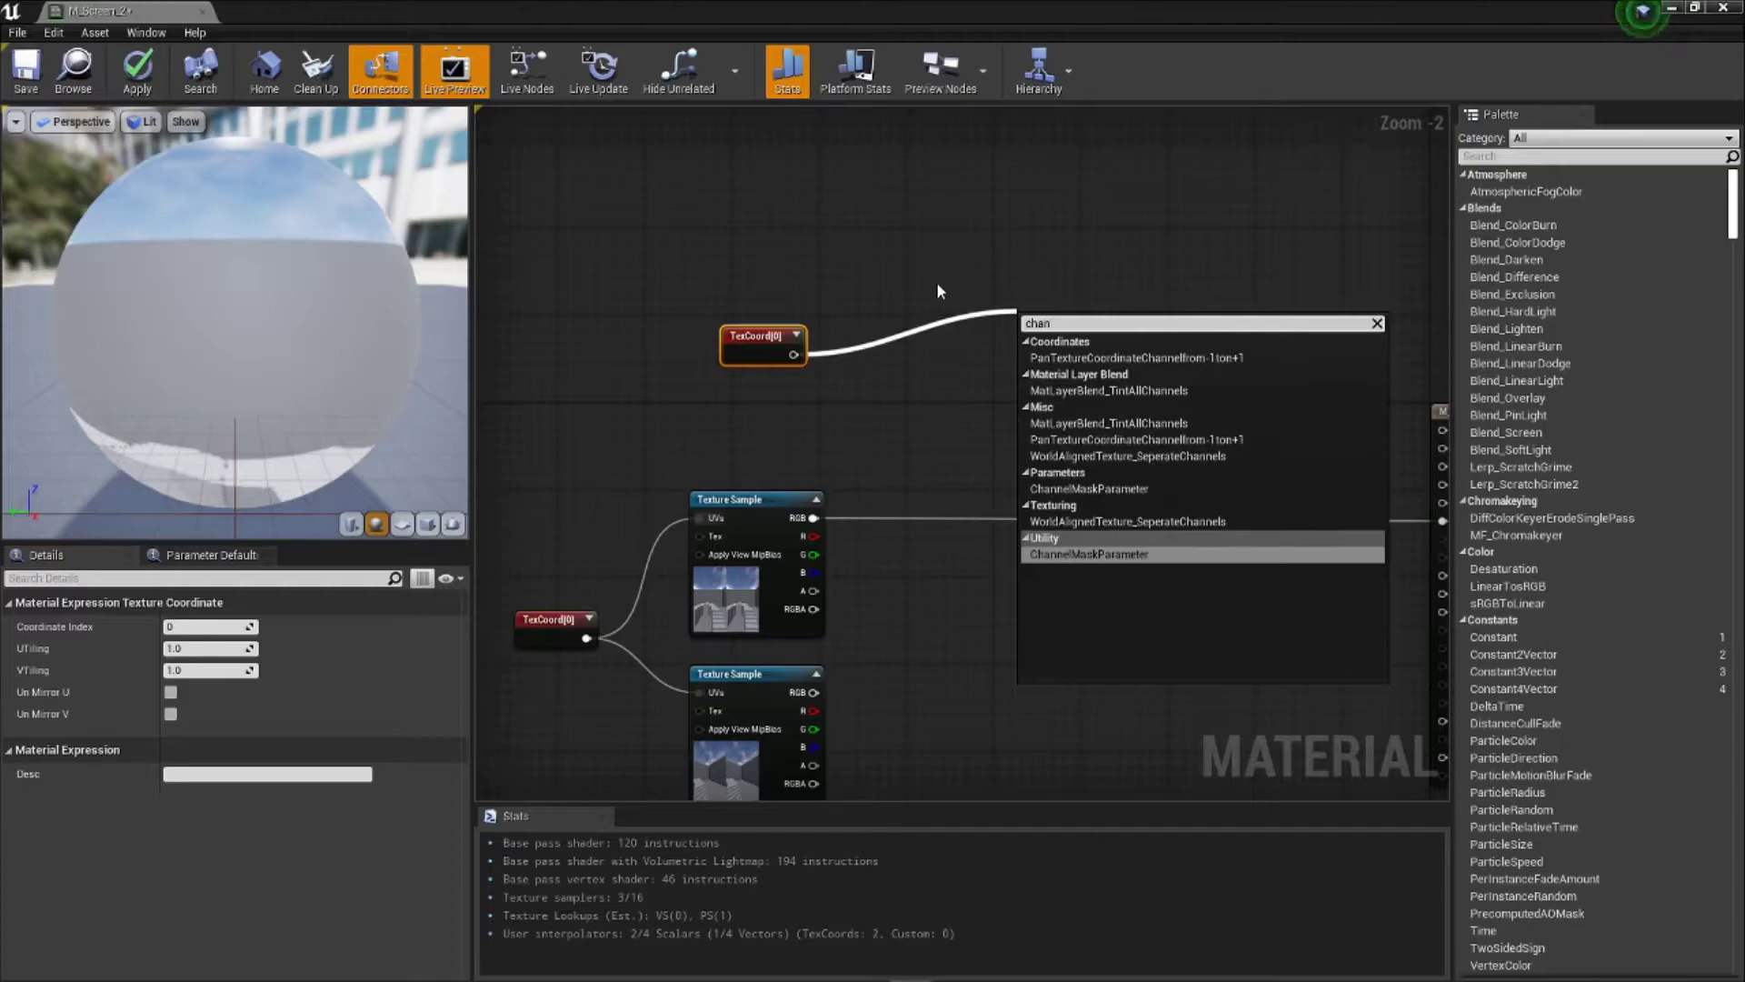
left_click(1143, 557)
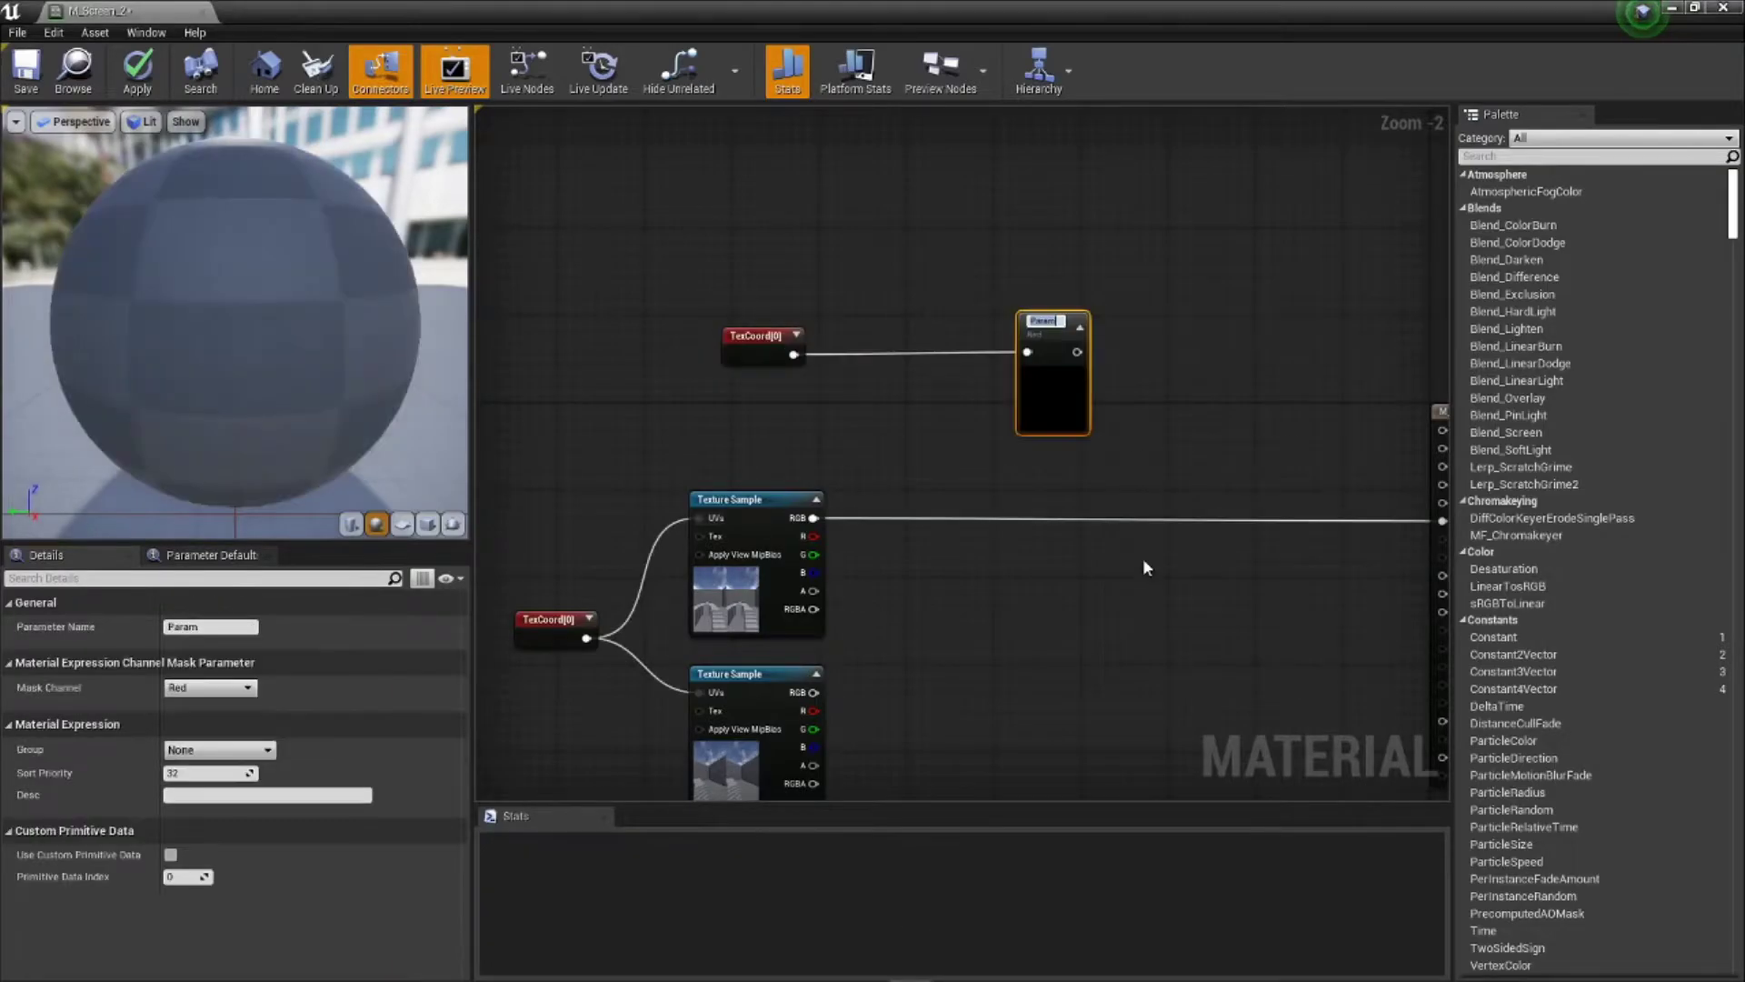
left_click(1054, 336)
left_click_drag(1024, 347, 852, 348)
left_click(997, 394)
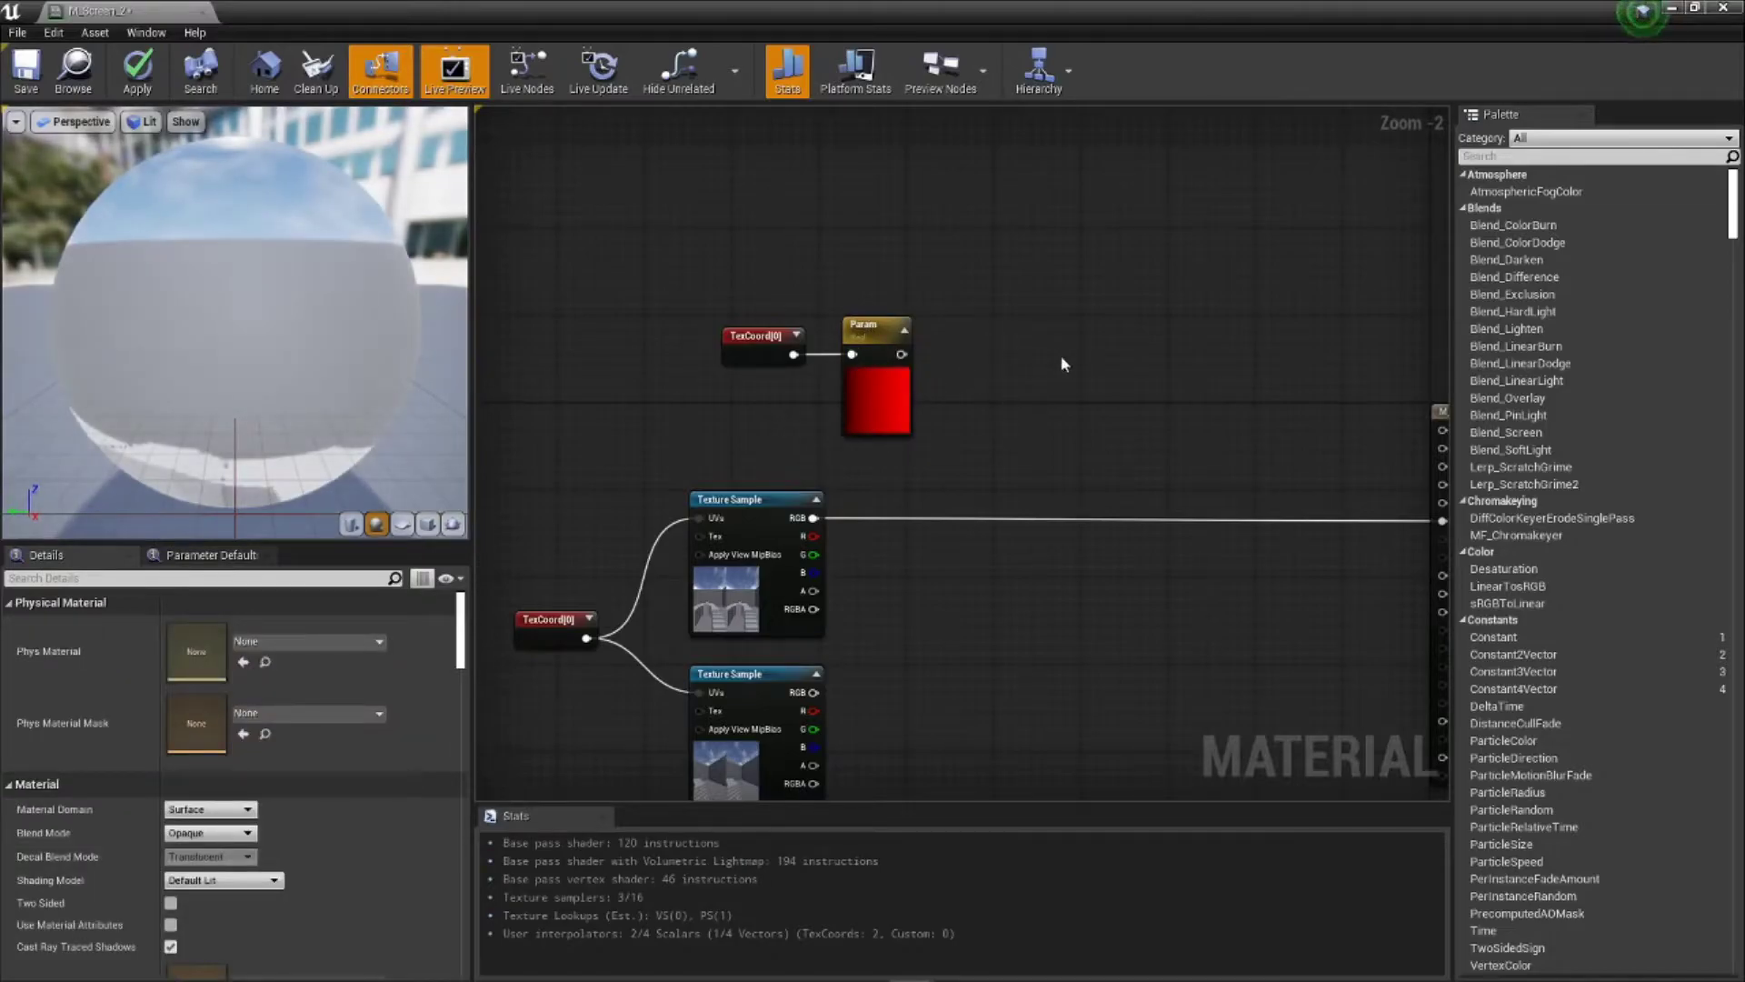
Step: Add an If node with the channel mask's output connected to its A input
right_click_drag(1054, 364, 990, 380)
left_click_drag(829, 338, 967, 362)
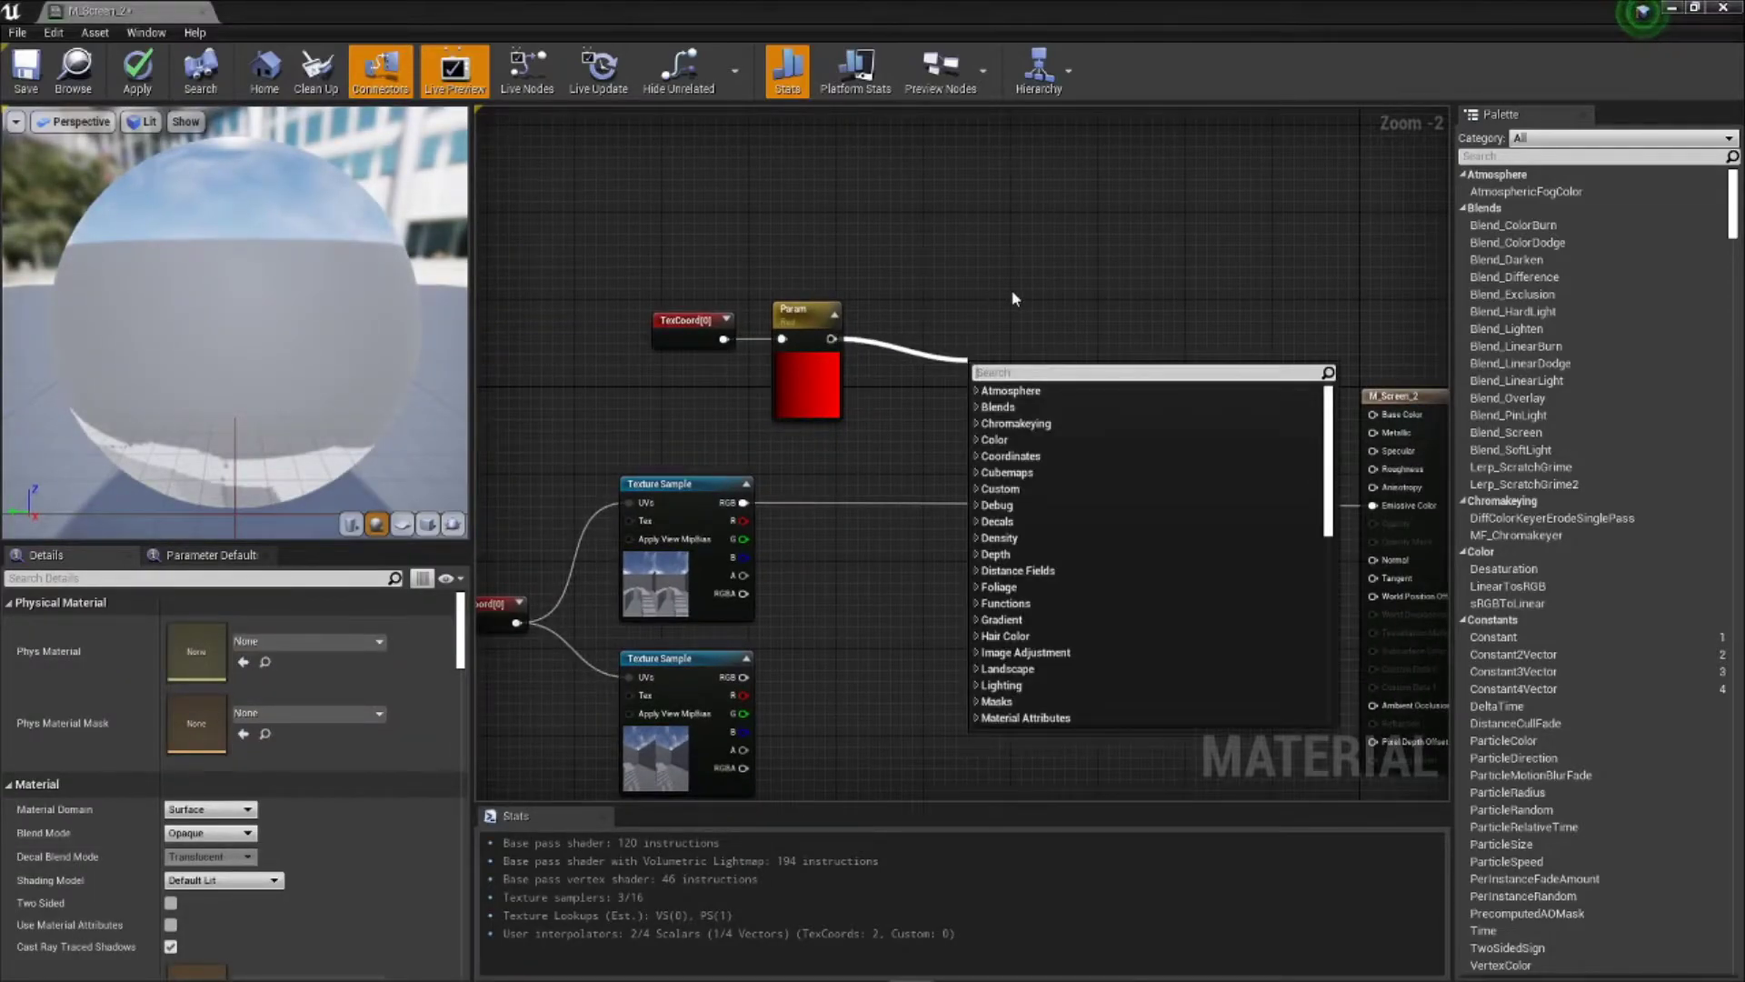
type("if")
key("Return")
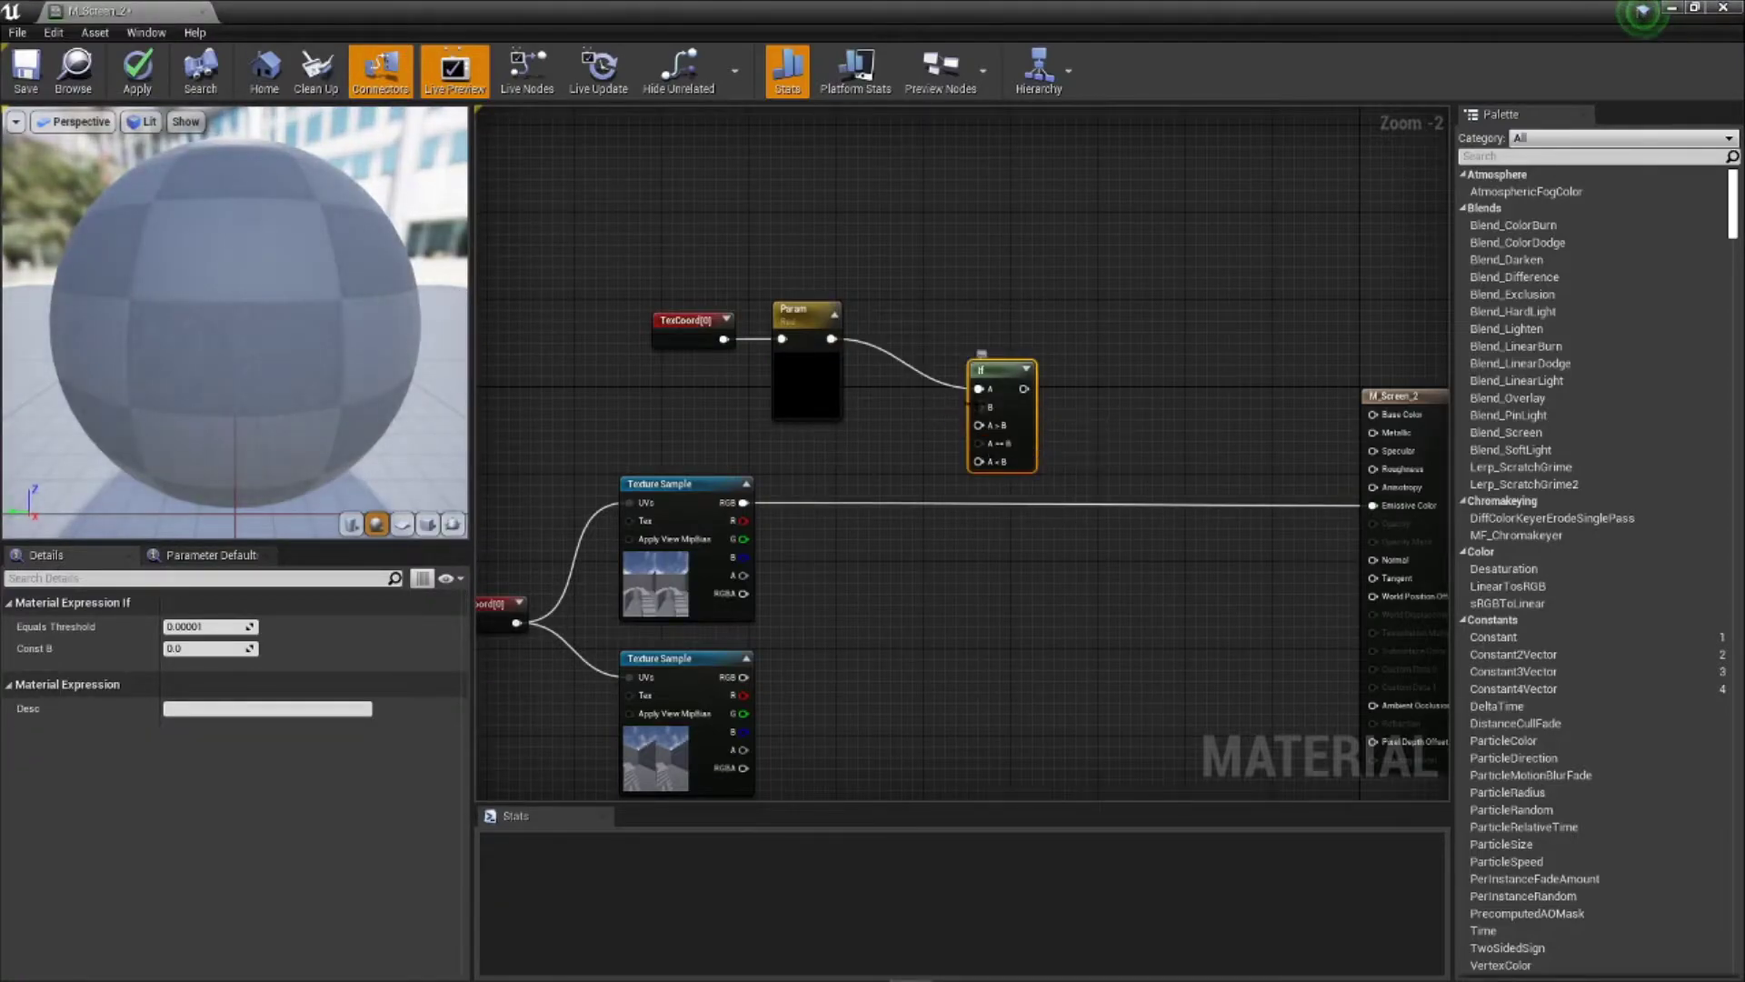
Step: Add a Constant node from the B input of the If node
left_click_drag(979, 406, 924, 405)
type("cons")
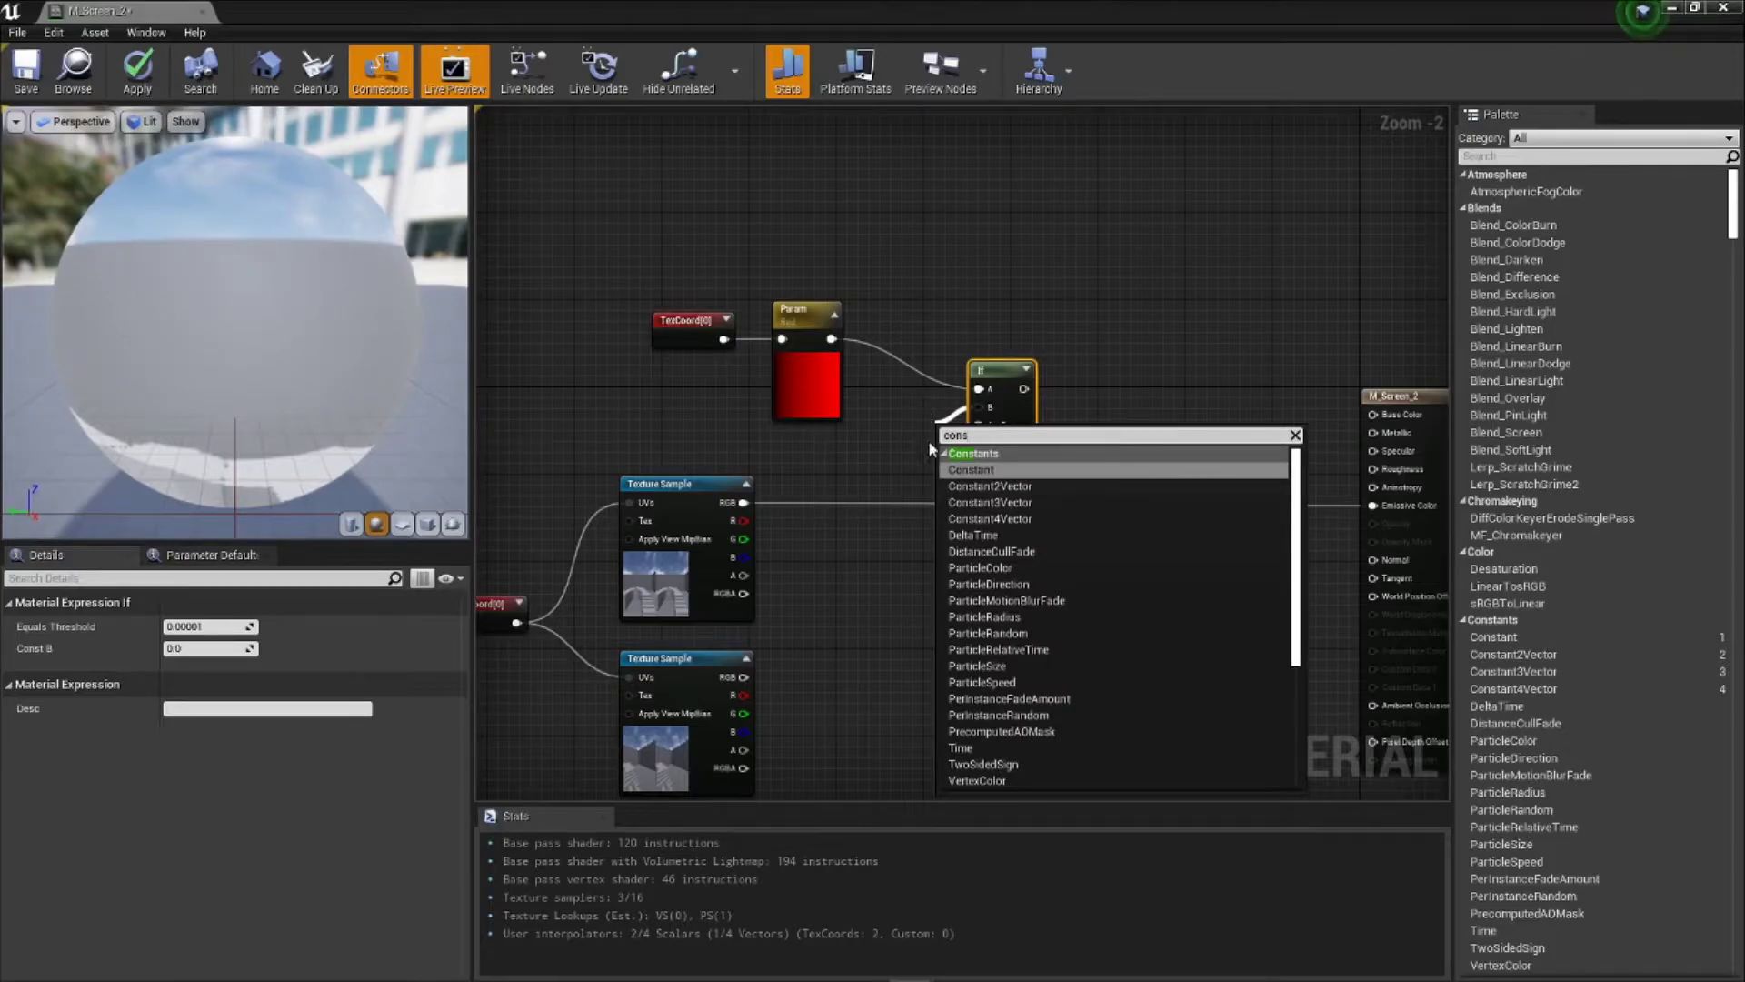
left_click(993, 470)
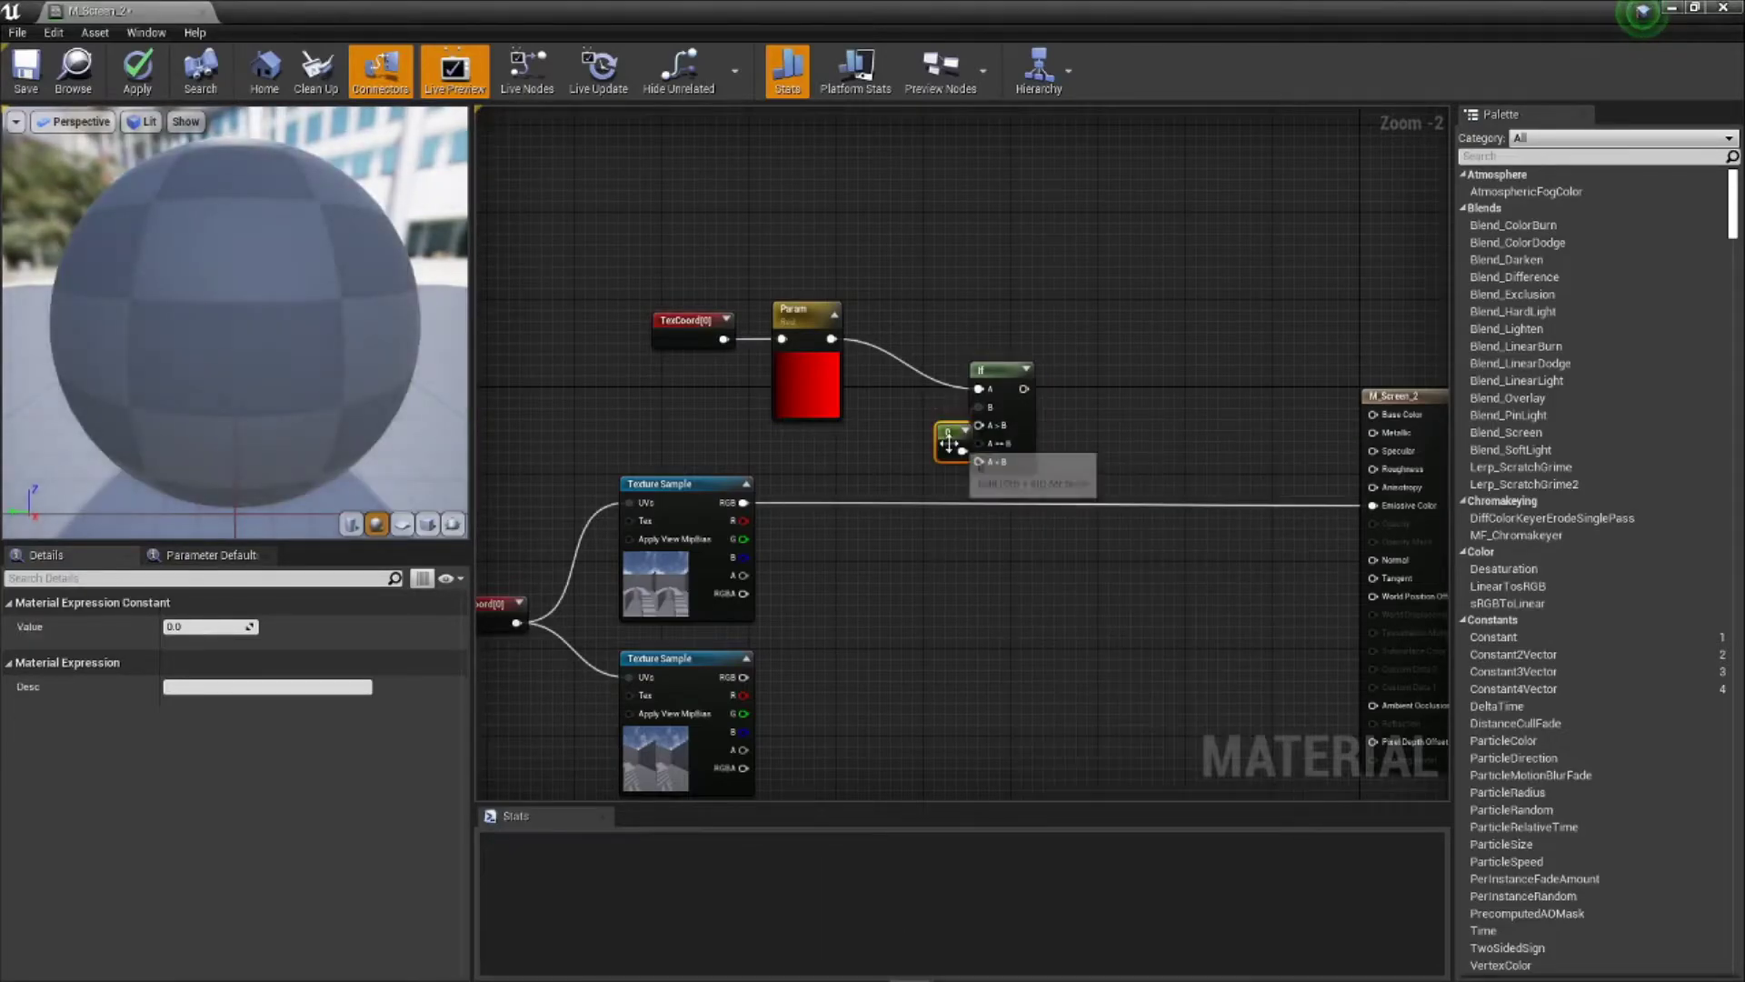
Step: Move the Constant node clear of the If node's inputs and set its value to 0.5
left_click_drag(961, 455, 907, 434)
left_click(221, 625)
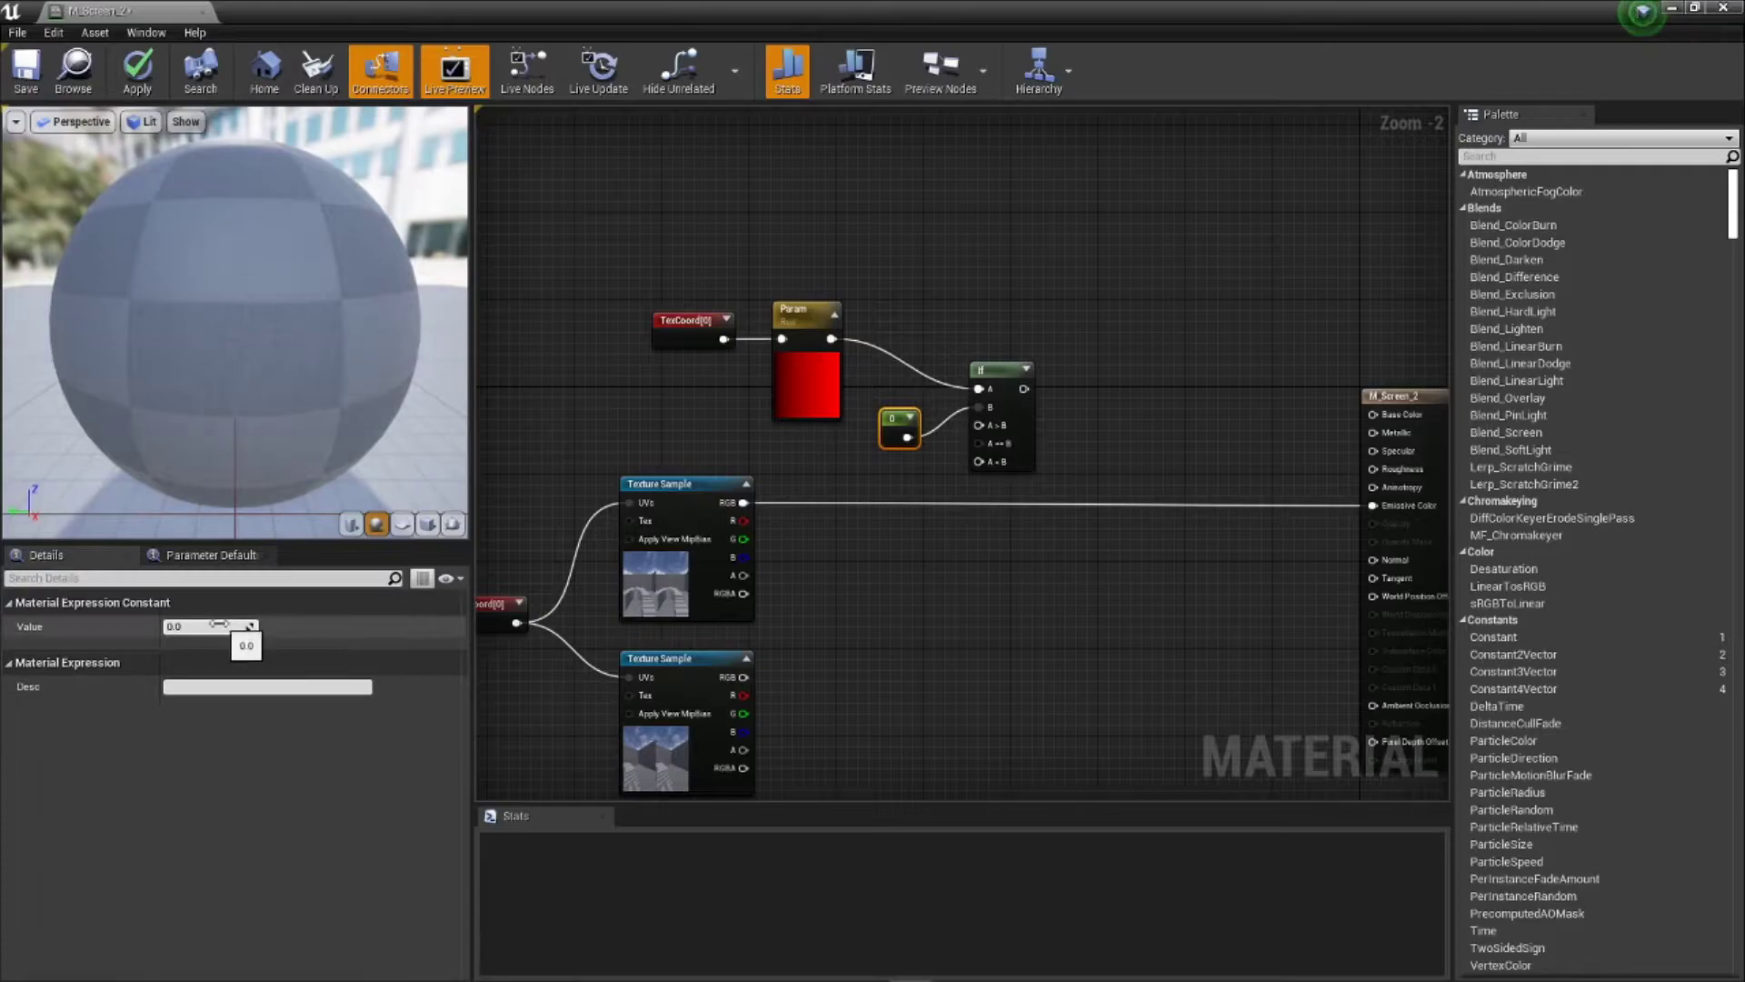
type("0.5")
key("Return")
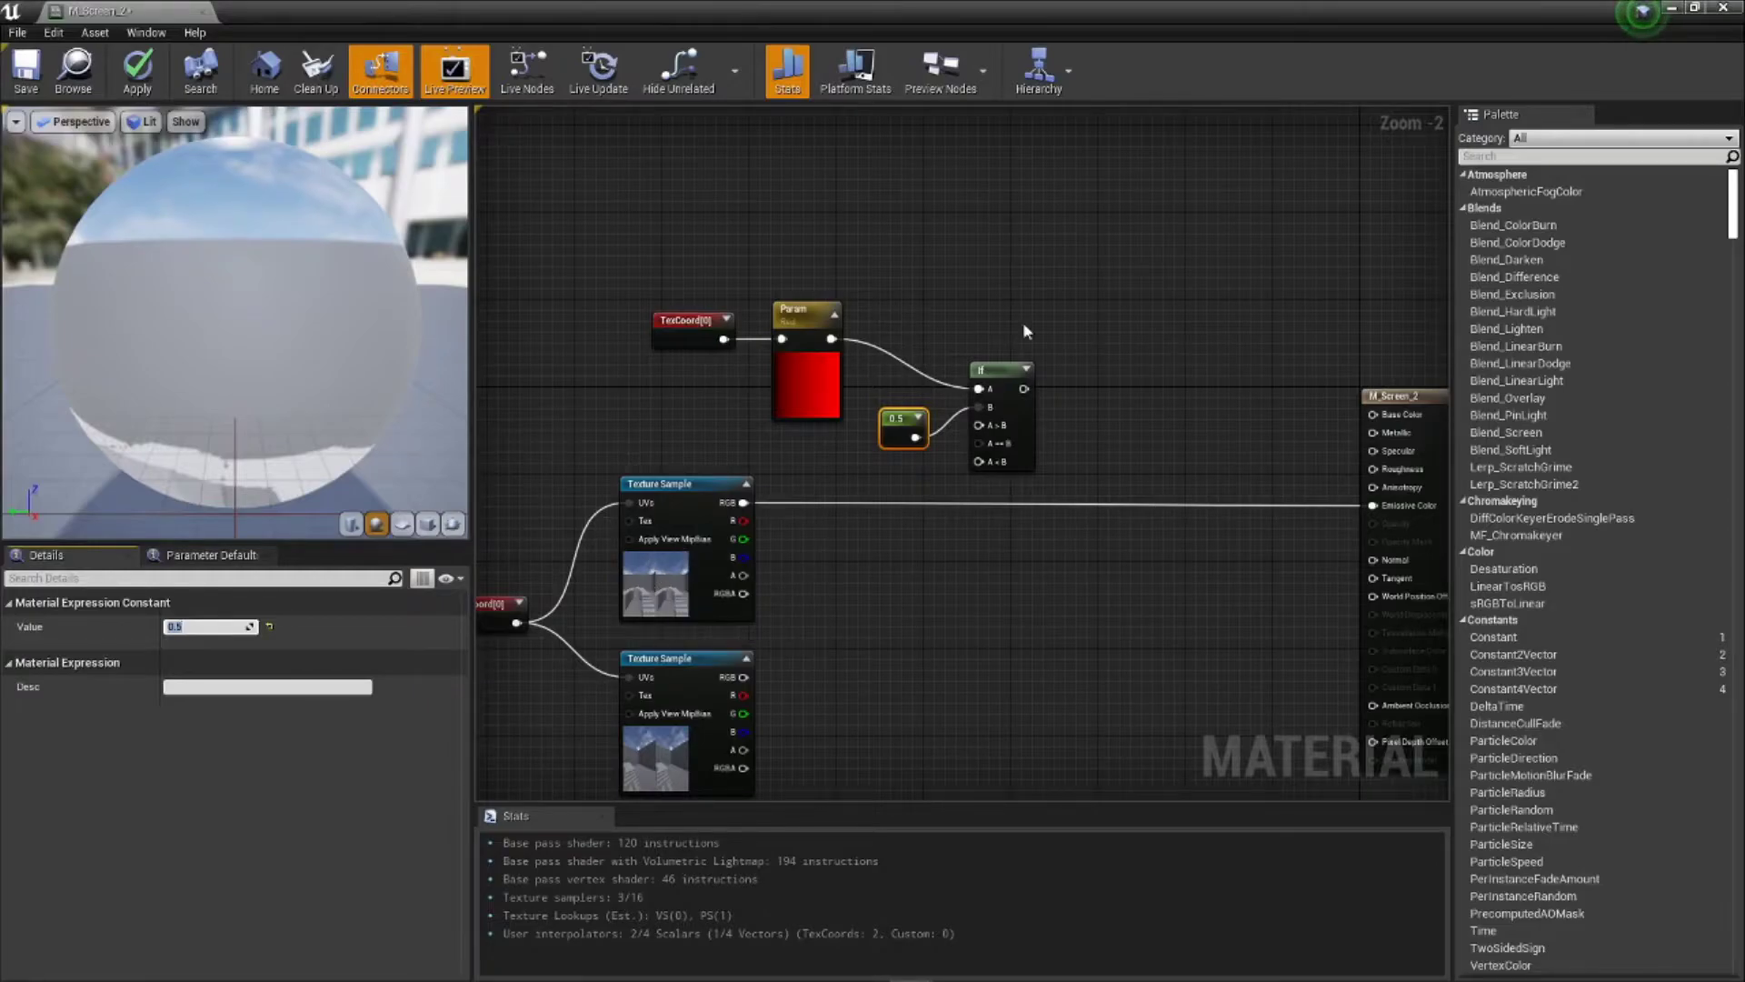
Step: Connect the upper Texture Sample's RGB to the If node's A > B input and the lower one's RGB to A < B
right_click_drag(799, 690, 914, 627)
left_click(588, 547)
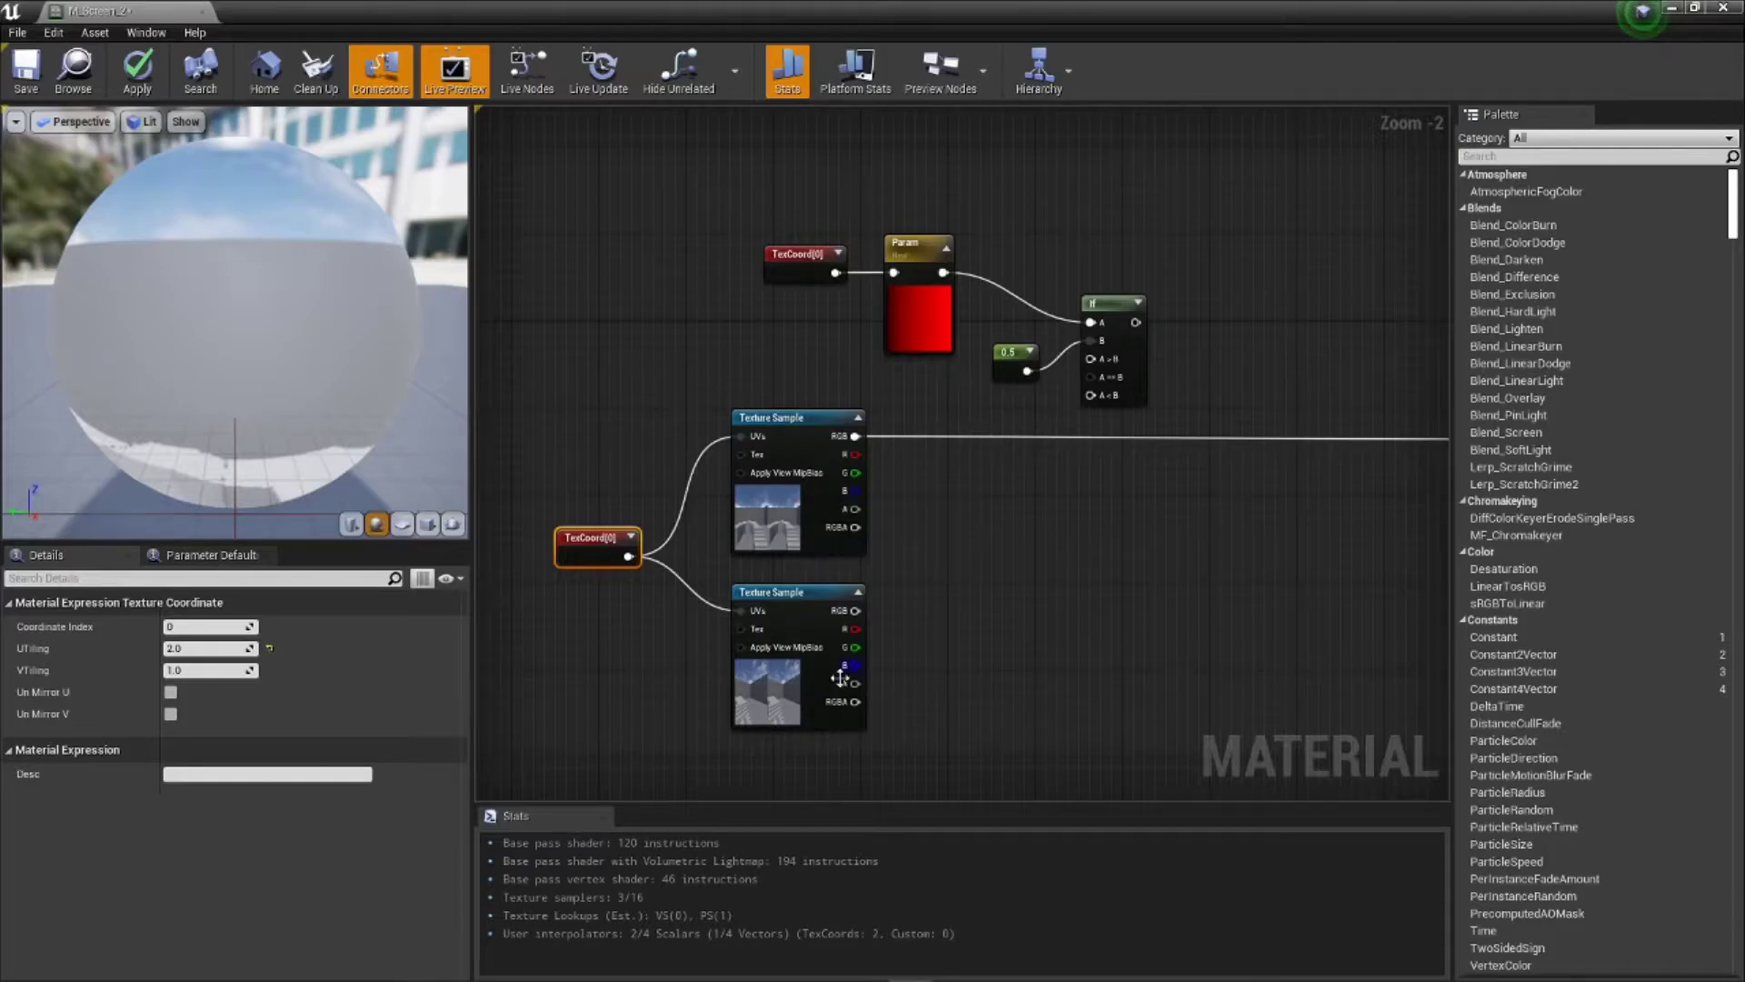
right_click_drag(1042, 632, 738, 600)
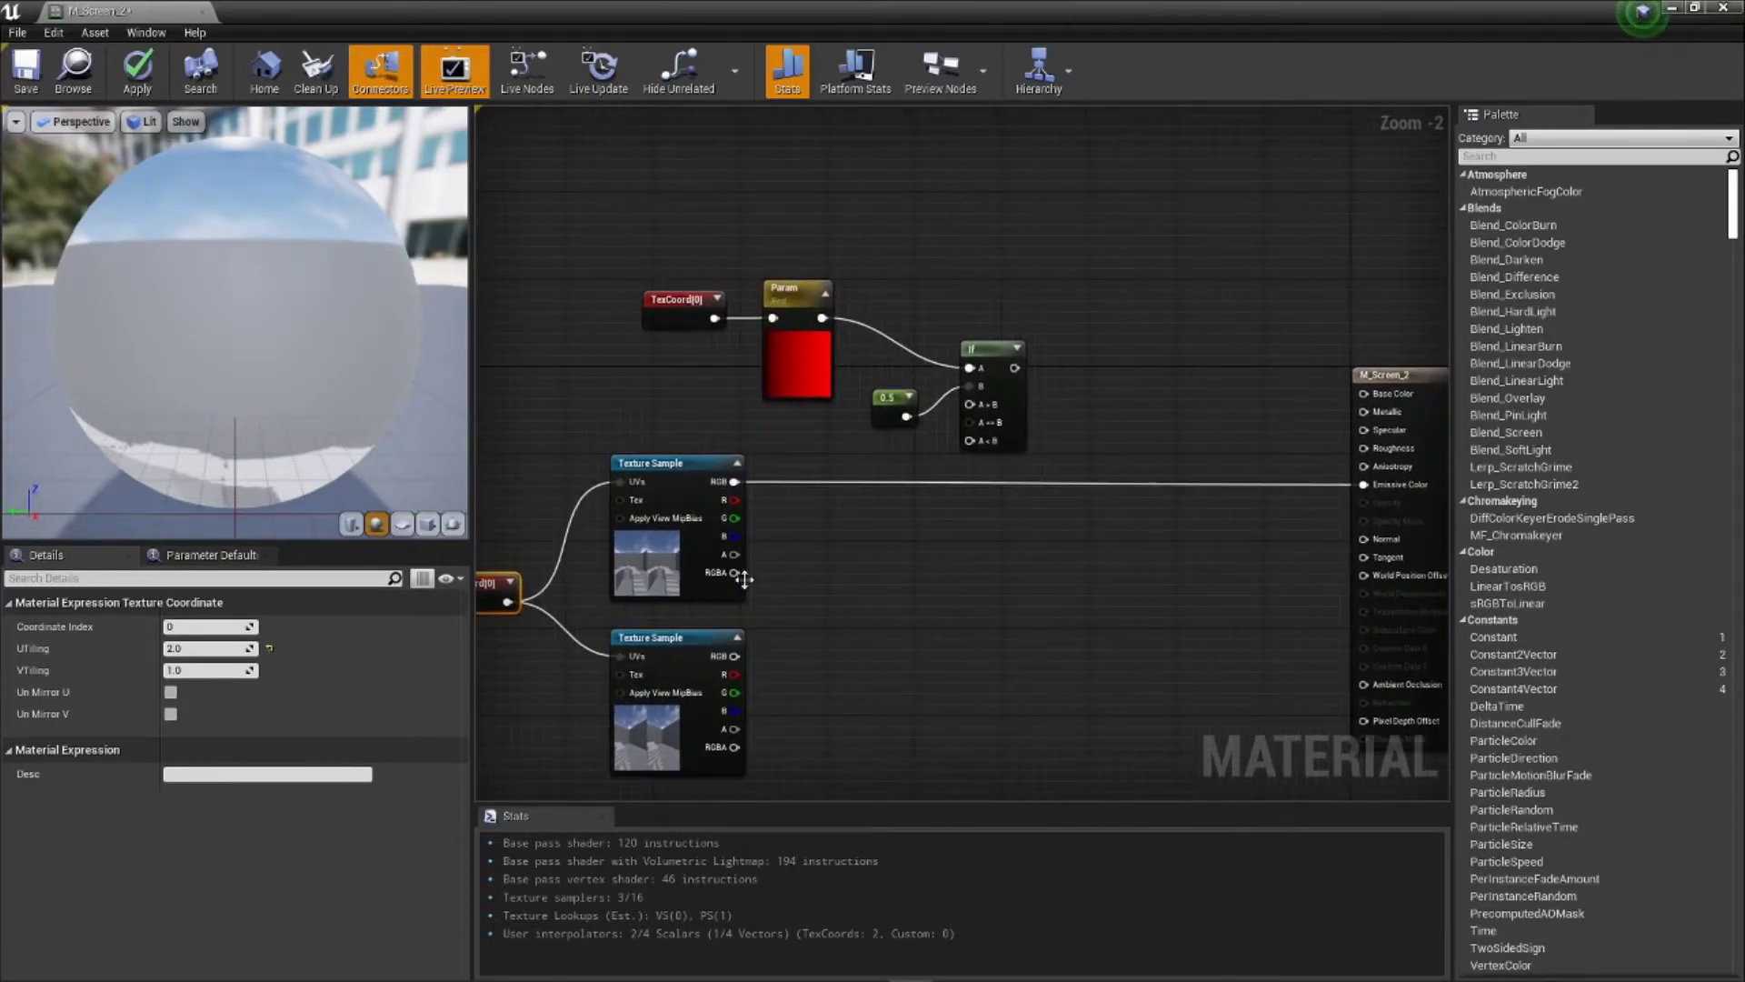
left_click_drag(734, 481, 970, 406)
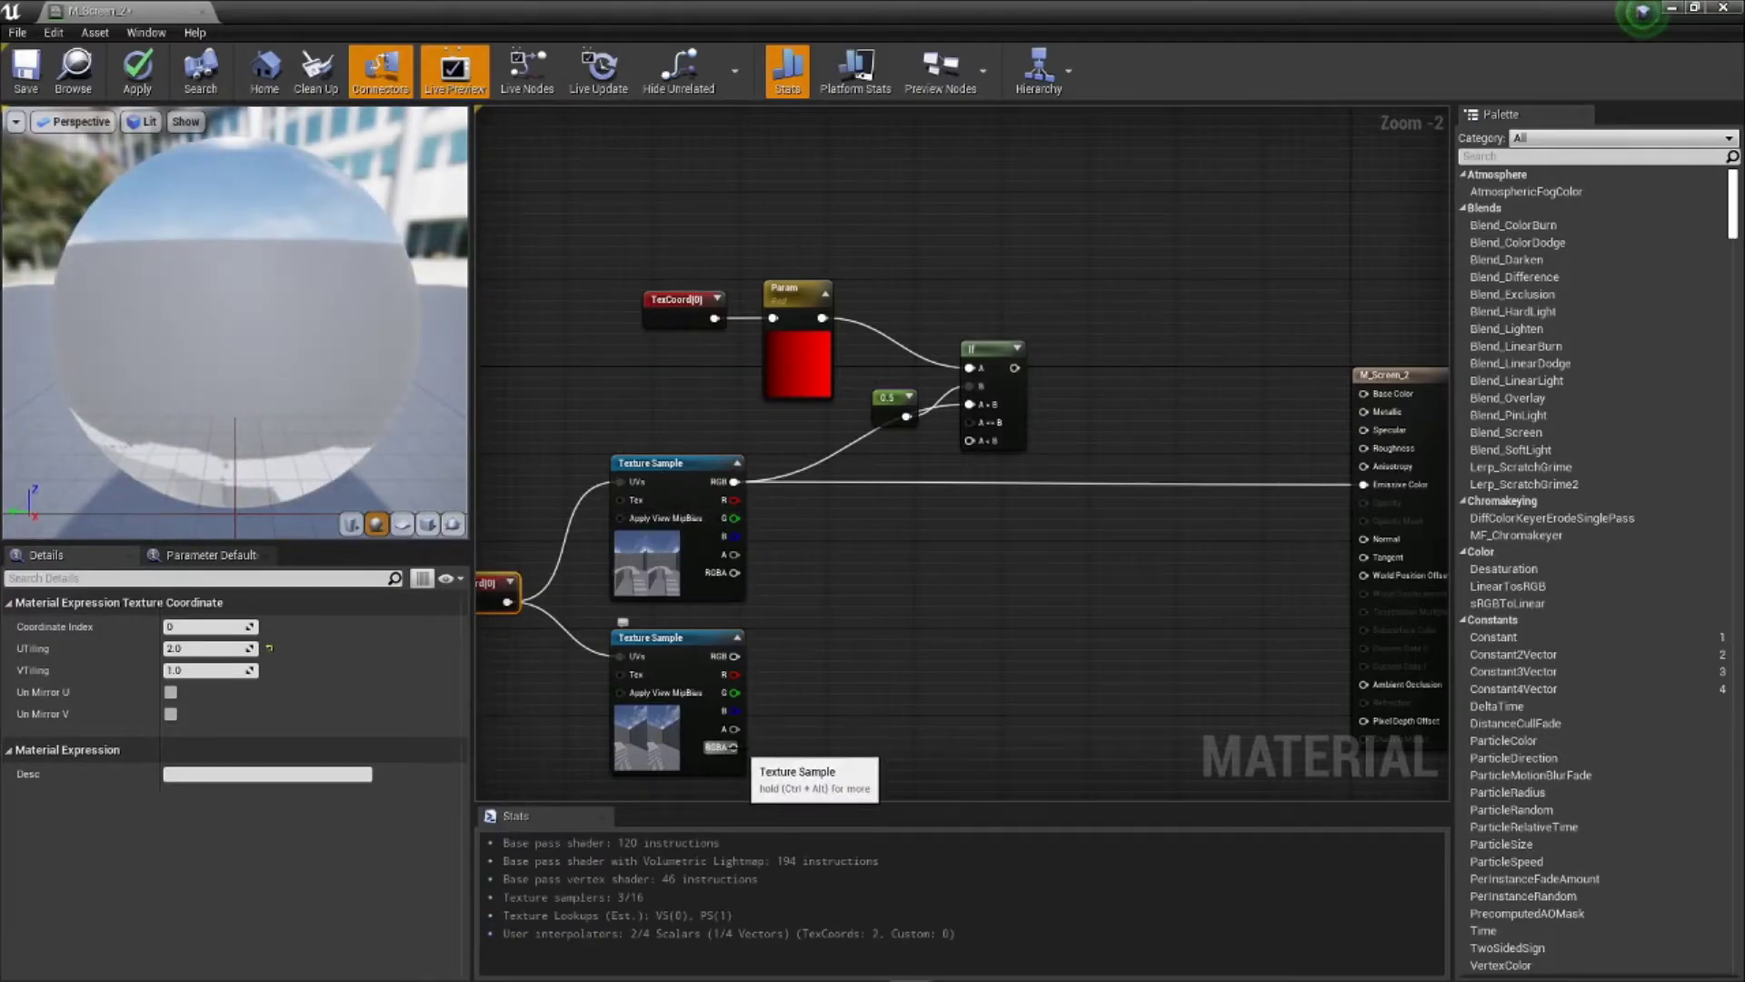
left_click_drag(734, 655, 977, 444)
Step: Connect the If node's output to the material's Emissive Color
left_click(1023, 573)
right_click_drag(1130, 573, 999, 545)
left_click_drag(883, 343, 1232, 457)
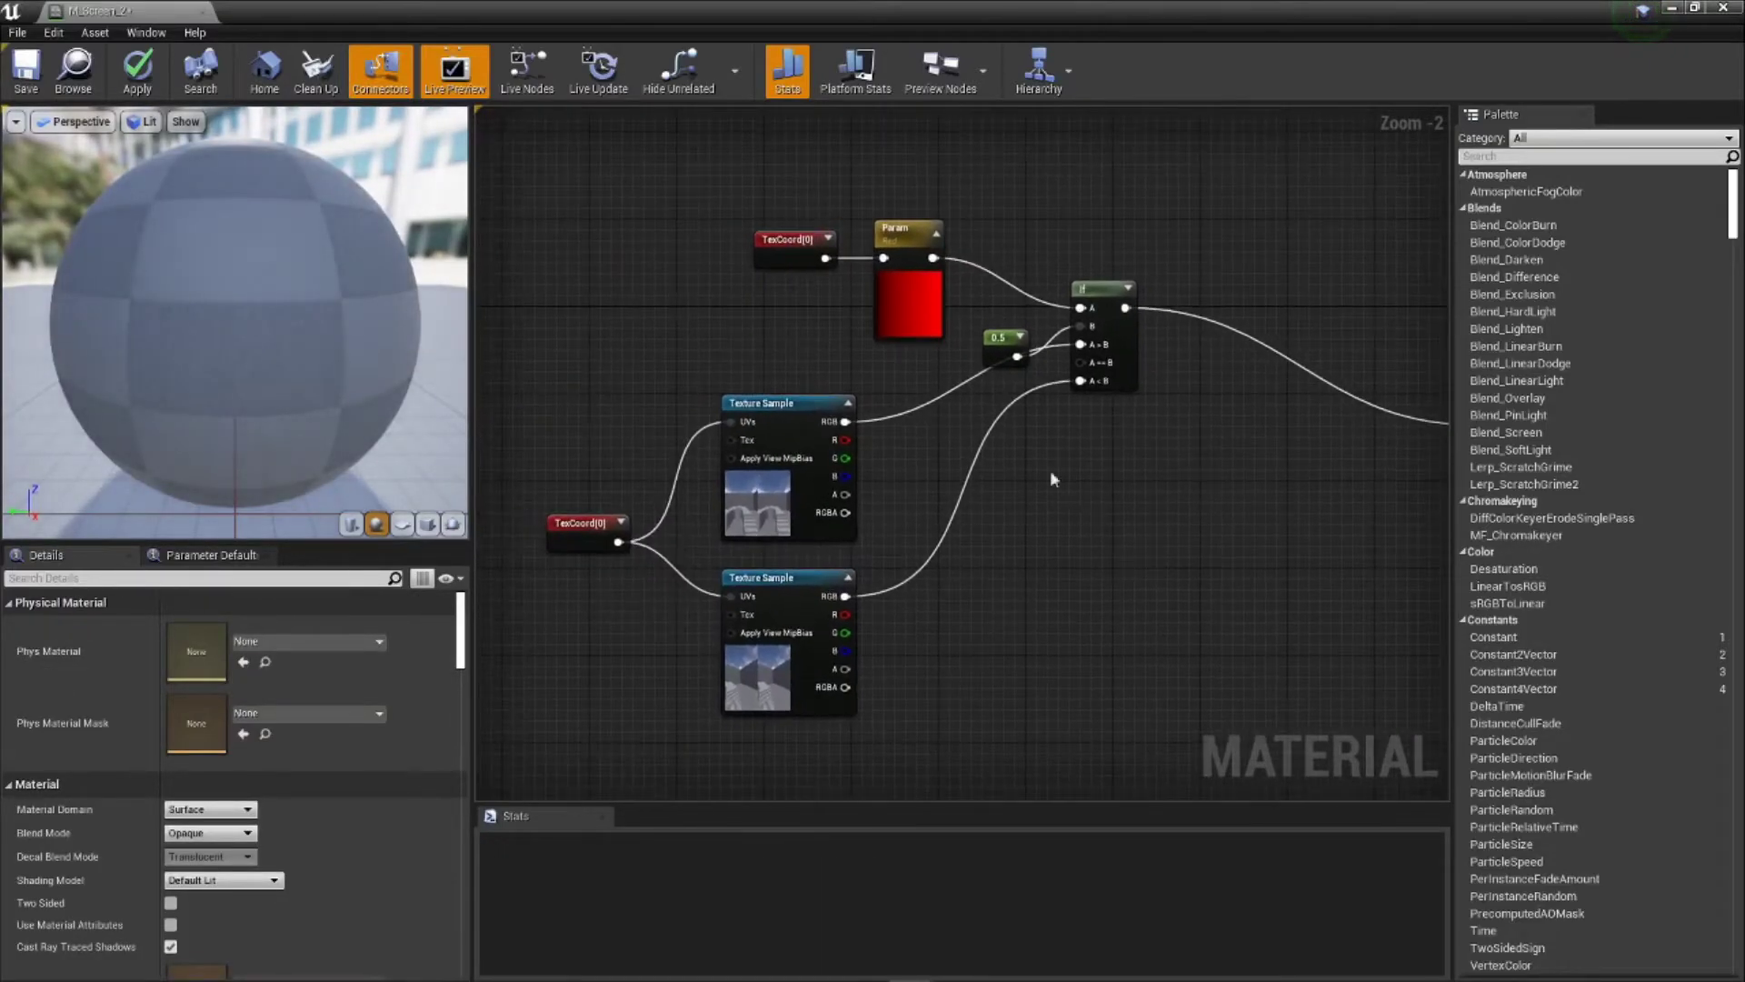
Step: Move the mask's TexCoord, channel mask, Constant and If nodes right toward the material output, and raise the Constant slightly
right_click_drag(1027, 465, 945, 581)
left_click_drag(634, 292, 1033, 468)
left_click_drag(1013, 404, 1198, 397)
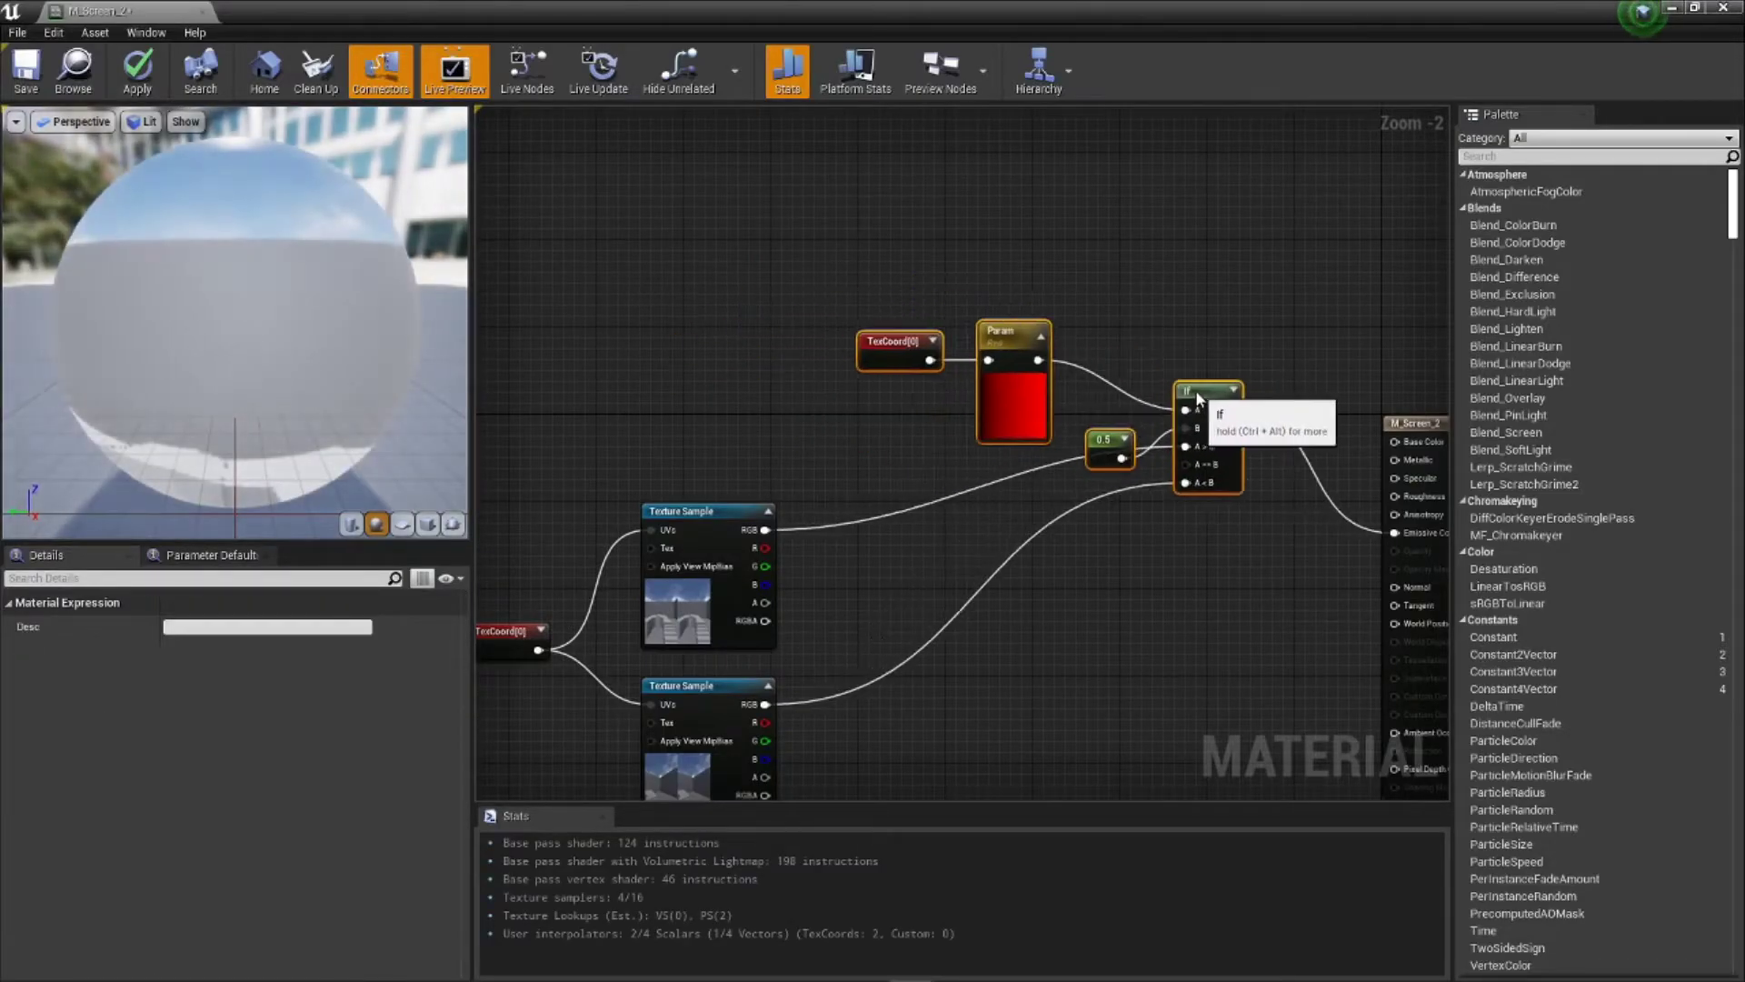
left_click(952, 565)
left_click_drag(1111, 440, 1097, 413)
left_click(1118, 611)
scroll(1117, 611, "down", 1)
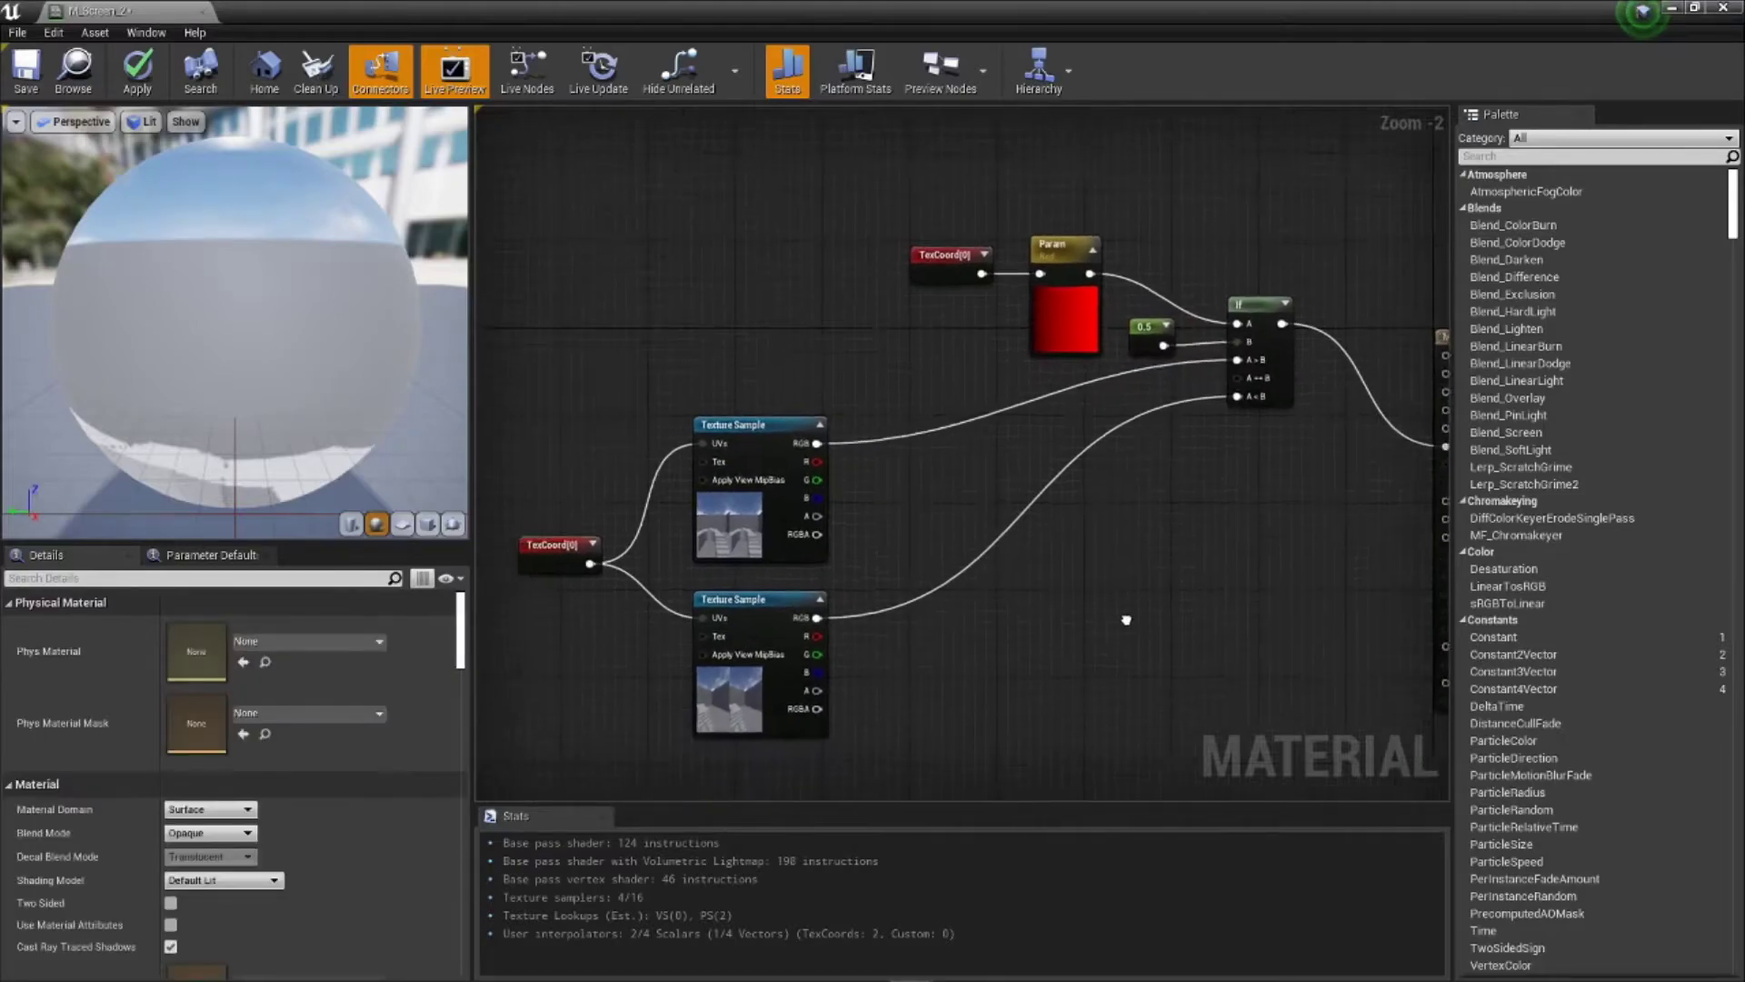
Step: Move the tiled TexCoord and both Texture Samples right, closer to the If node
left_click_drag(613, 304, 956, 707)
left_click_drag(870, 445, 1120, 408)
left_click(1320, 608)
right_click_drag(1319, 608, 1095, 501)
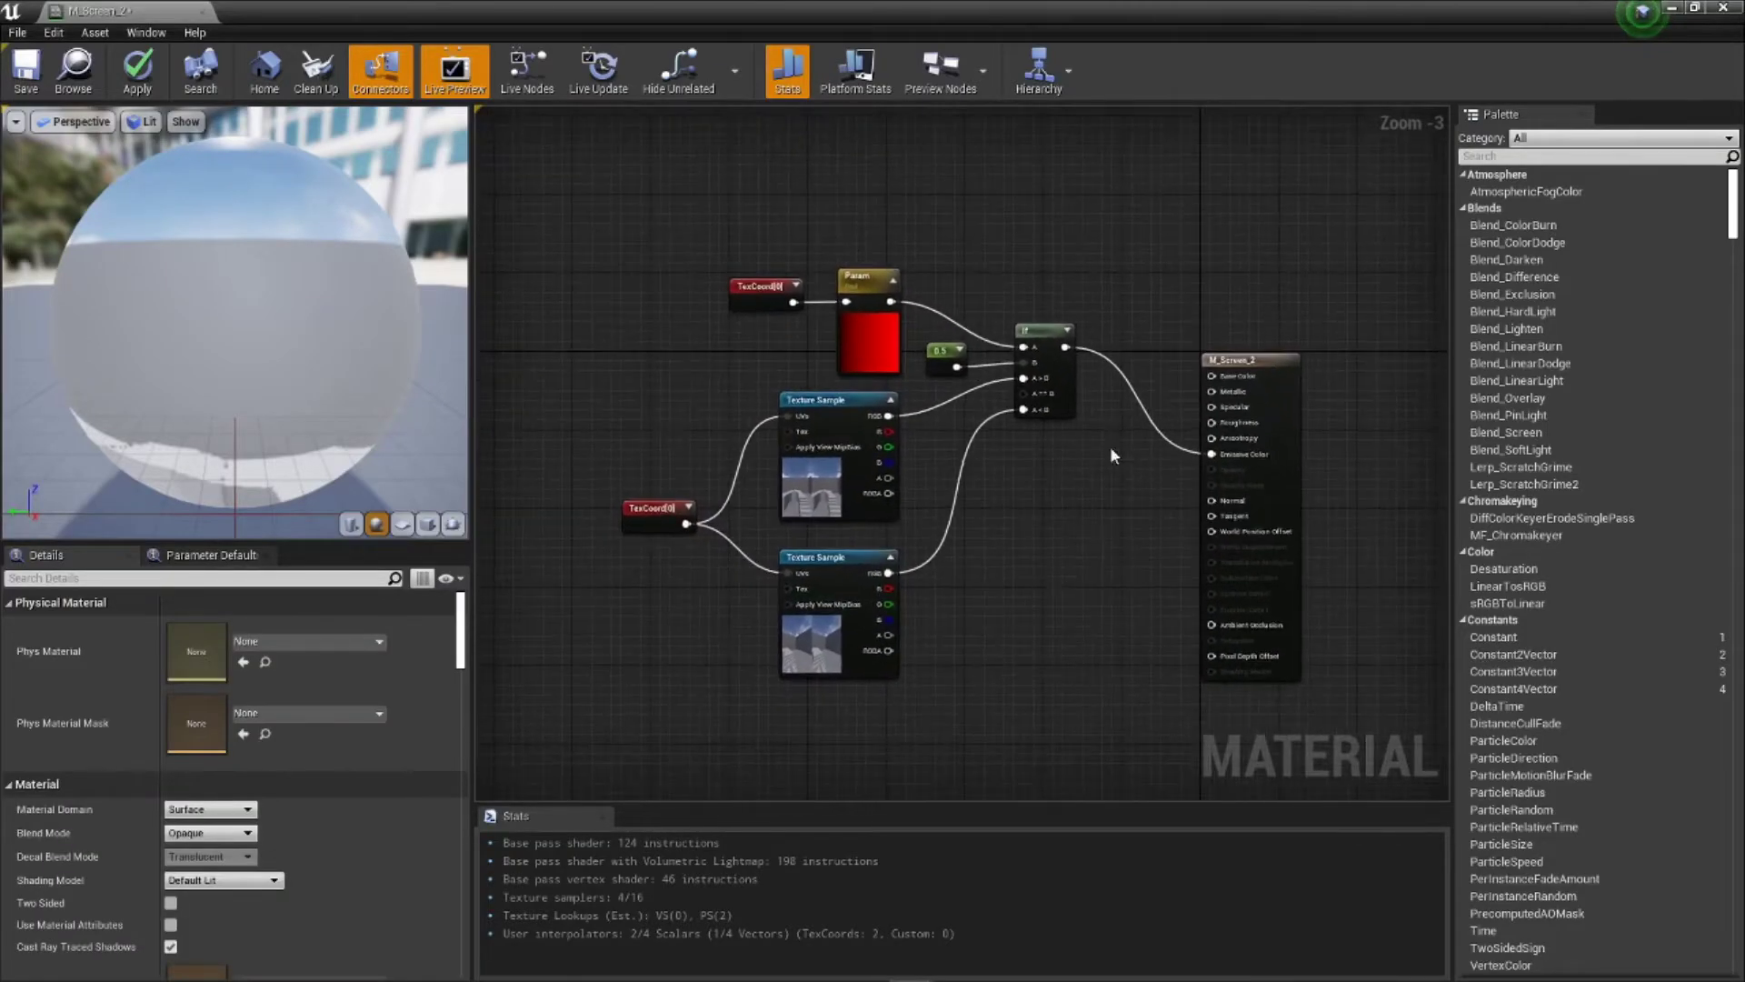
Step: Move the entire node network feeding Emissive Color down as a group, leaving the material output node in place
left_click_drag(630, 235, 1170, 738)
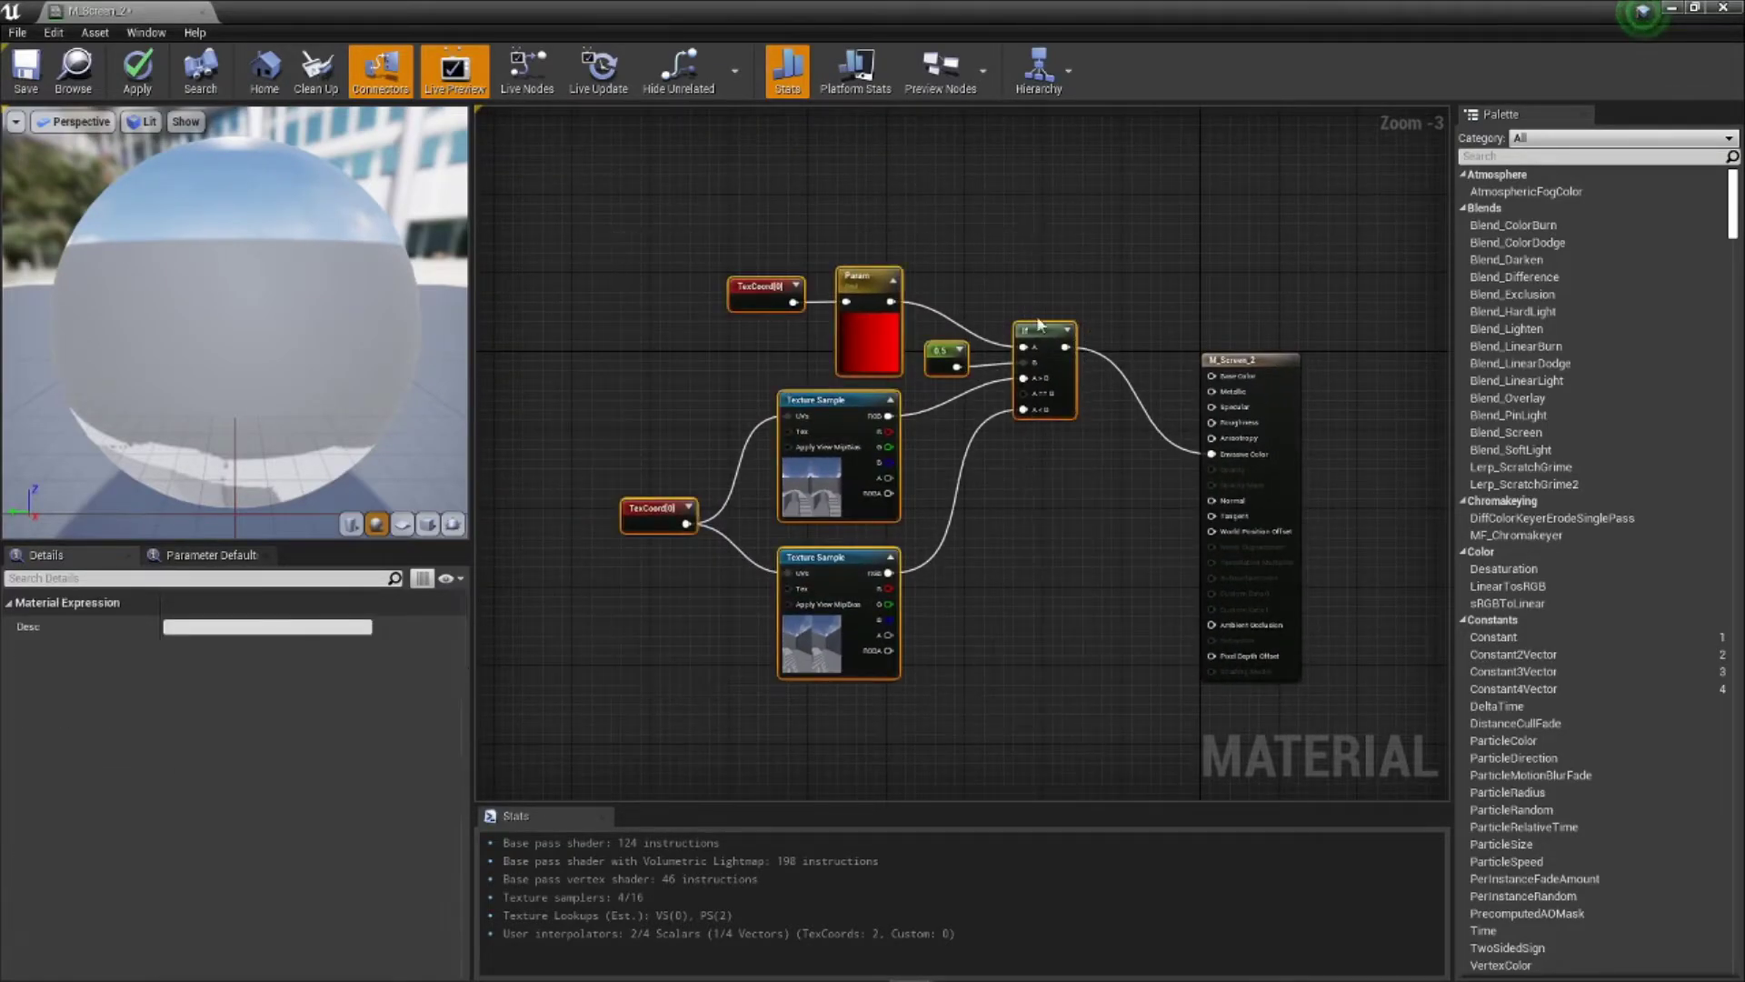
left_click_drag(1039, 326, 1024, 417)
left_click(1068, 634)
right_click_drag(1044, 662, 1034, 558)
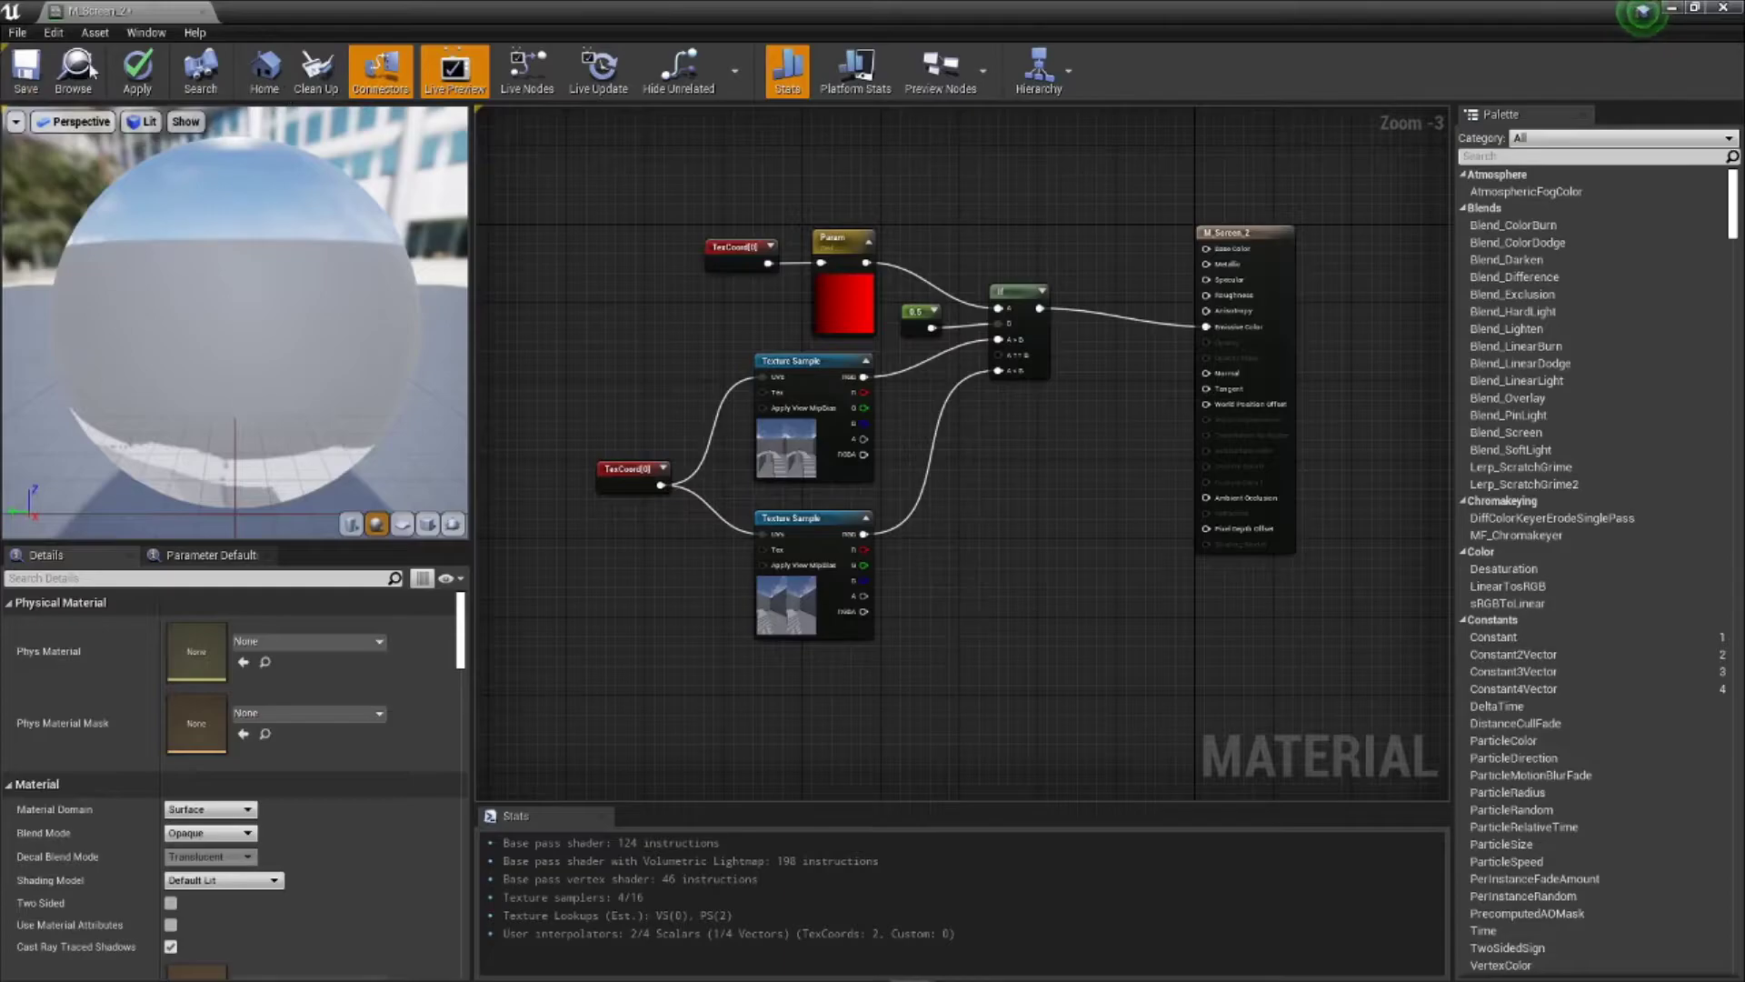
Step: Apply the M_Screen_2 material changes and save the asset
left_click(141, 73)
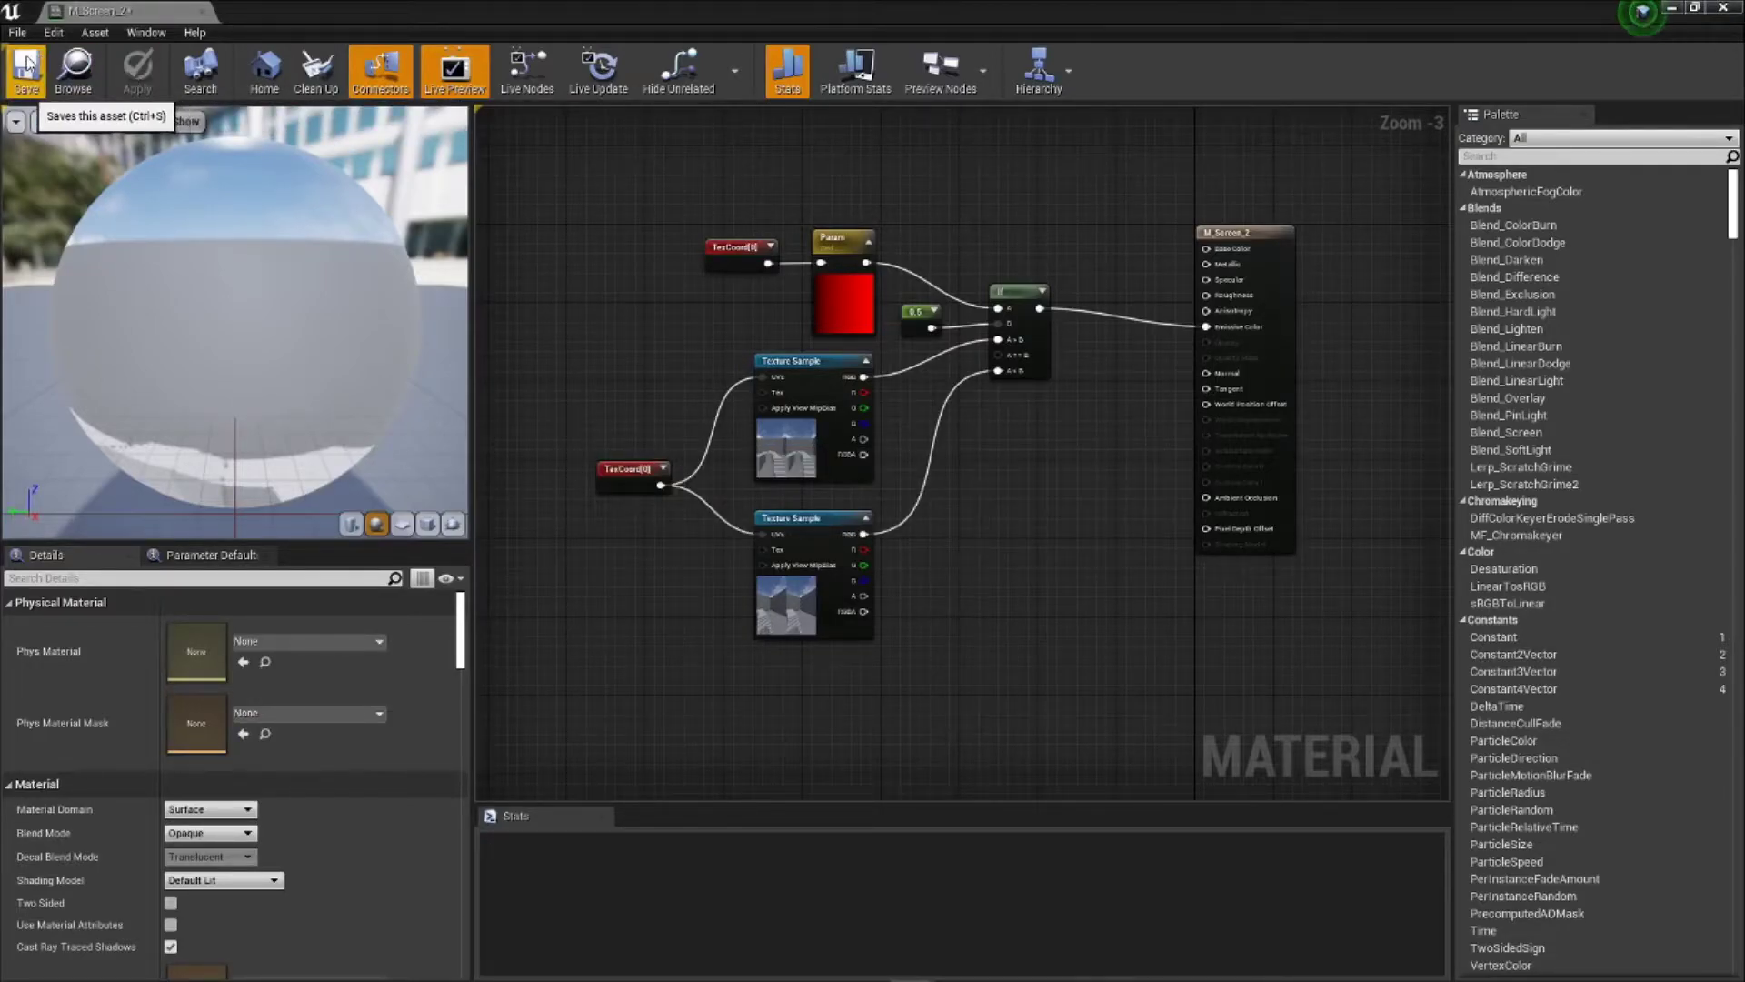
left_click(29, 65)
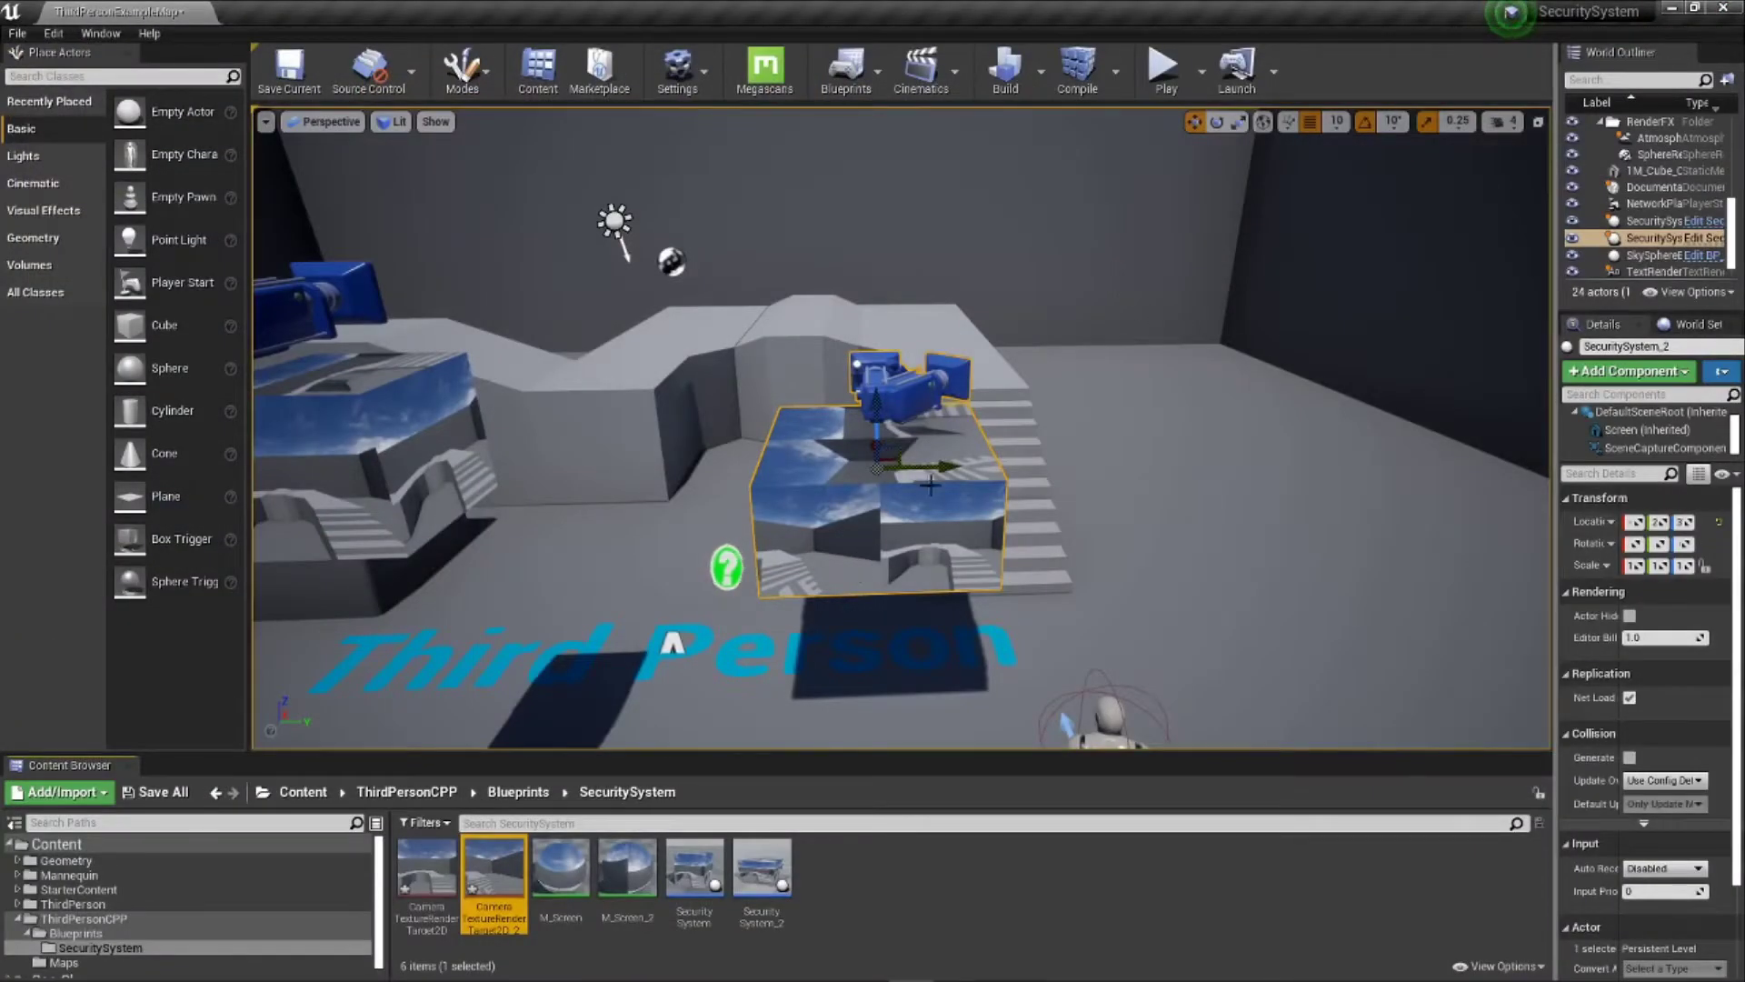
Step: In the level viewport, examine SecuritySystem_2's split screen and its two cameras from several sides
right_click_drag(839, 524, 938, 519)
key("w")
key("s")
right_click_drag(993, 291, 604, 386)
key("w")
key("d")
key("d")
key("a")
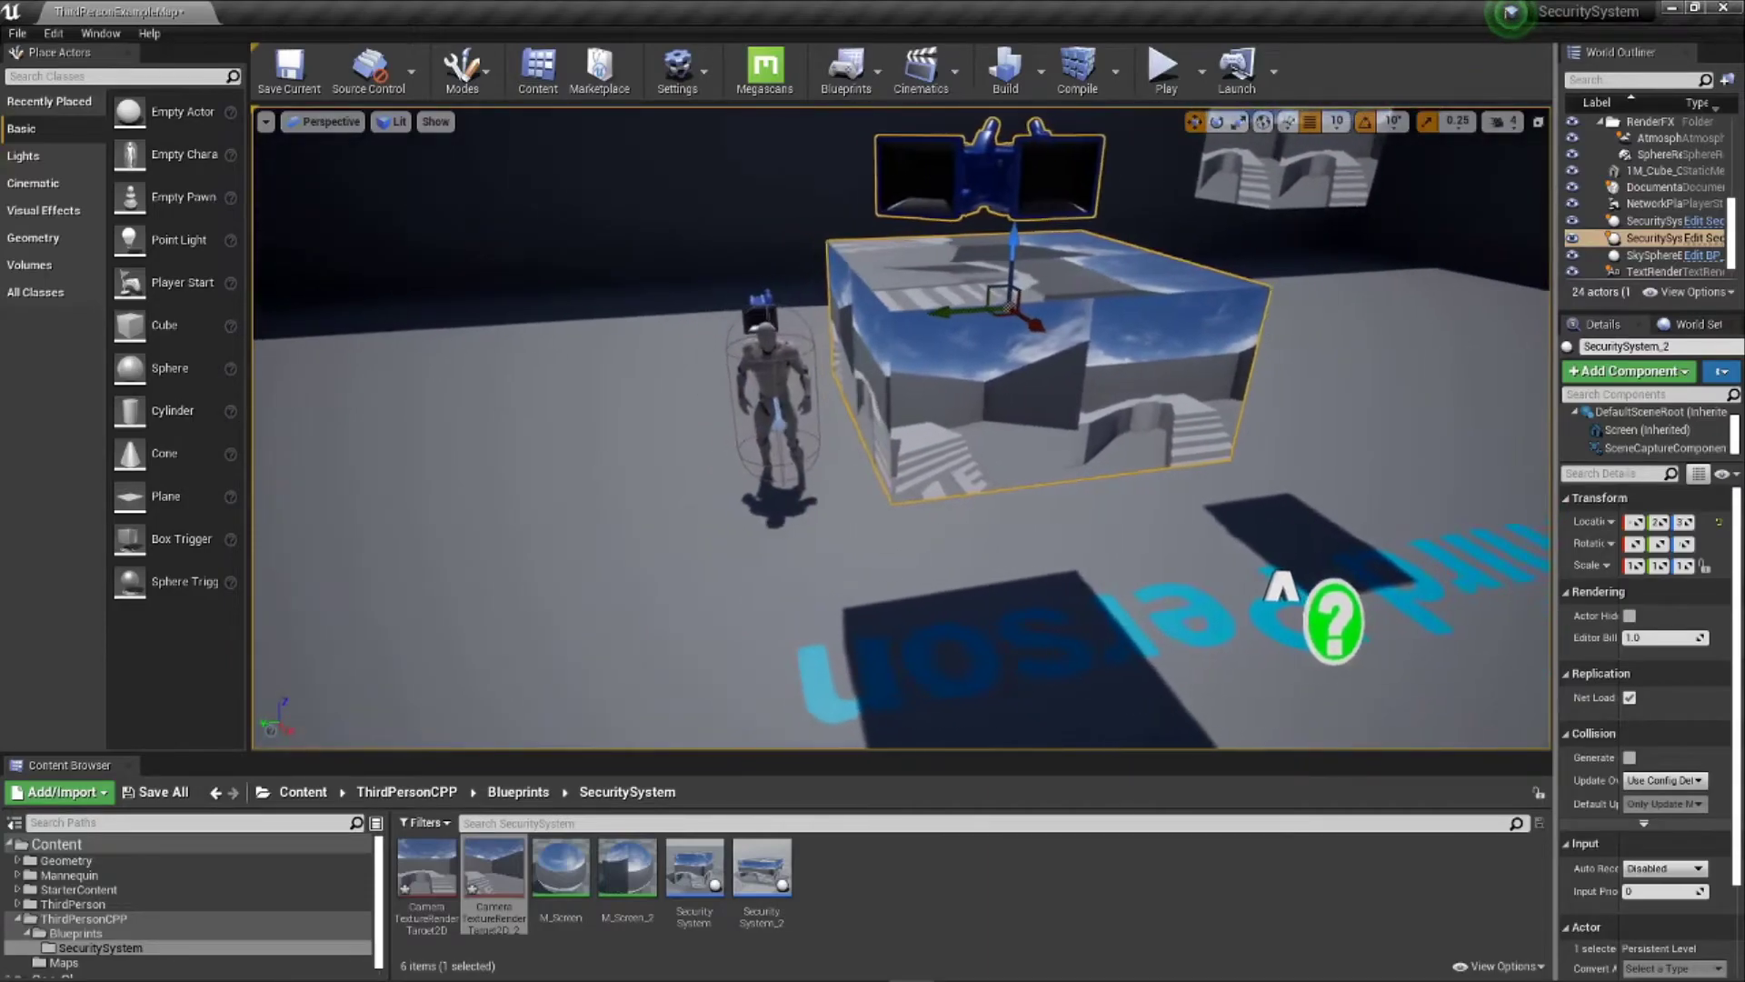
right_click_drag(950, 586, 963, 586)
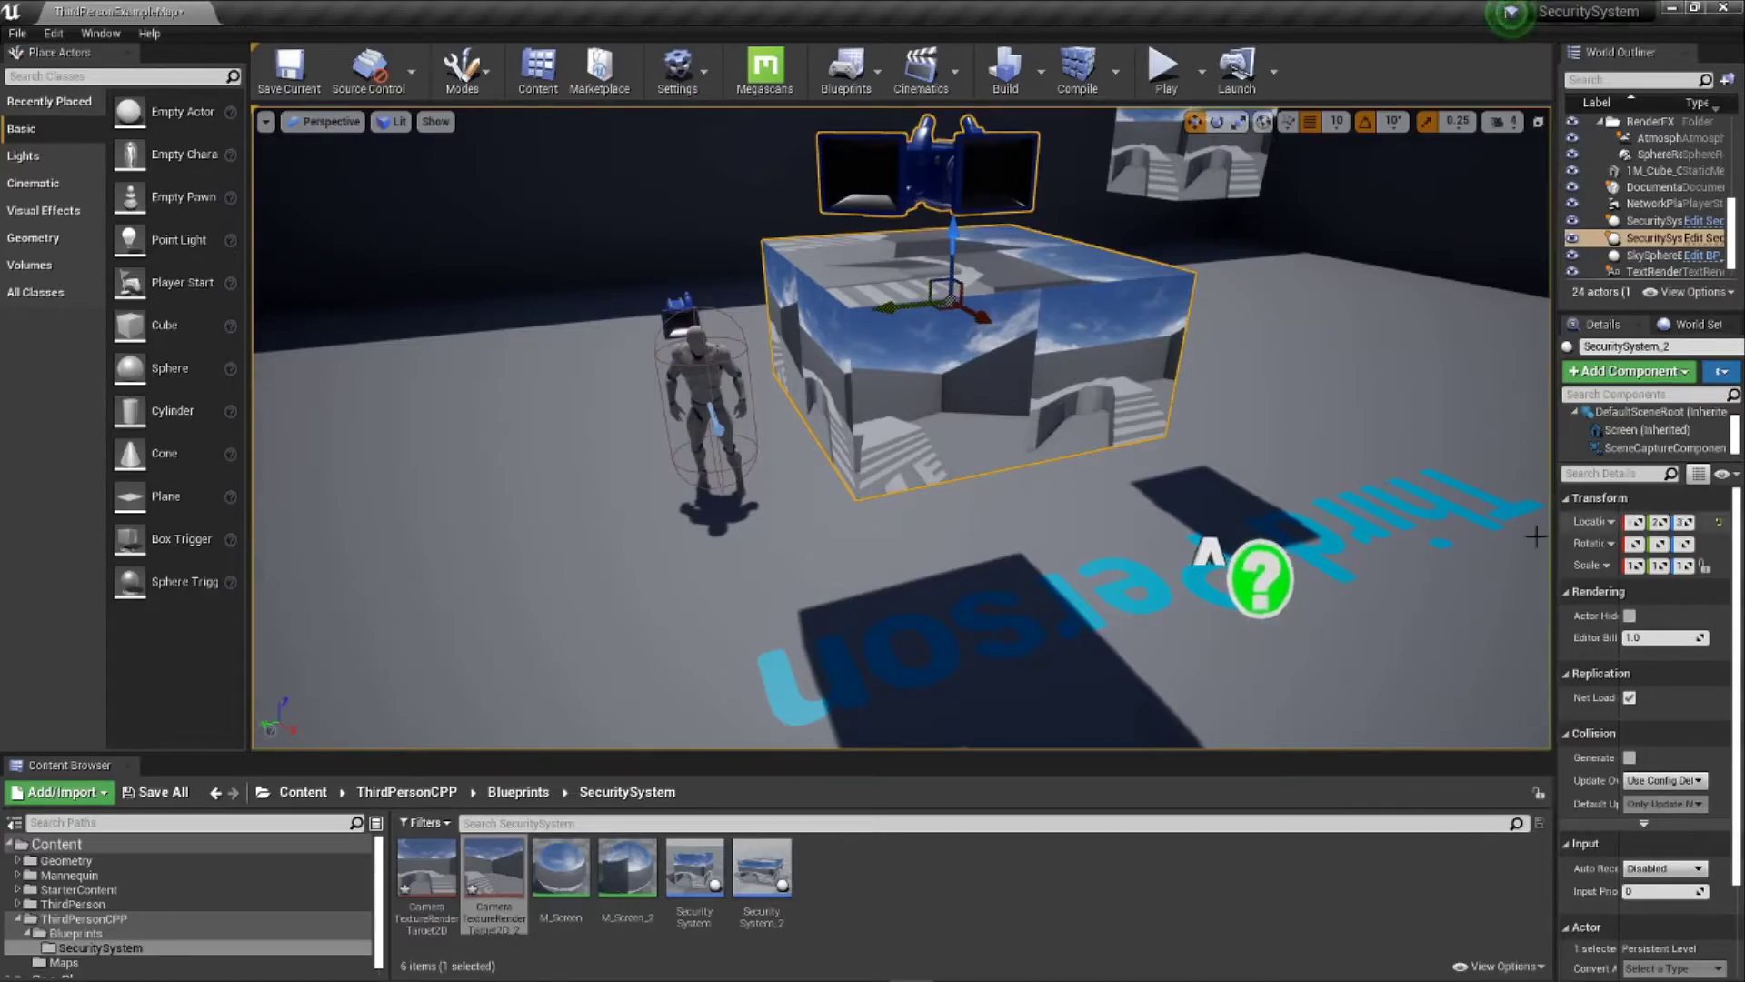
mouse_move(1118, 424)
right_mouse_down()
mouse_move(1182, 422)
mouse_move(1106, 423)
right_mouse_up()
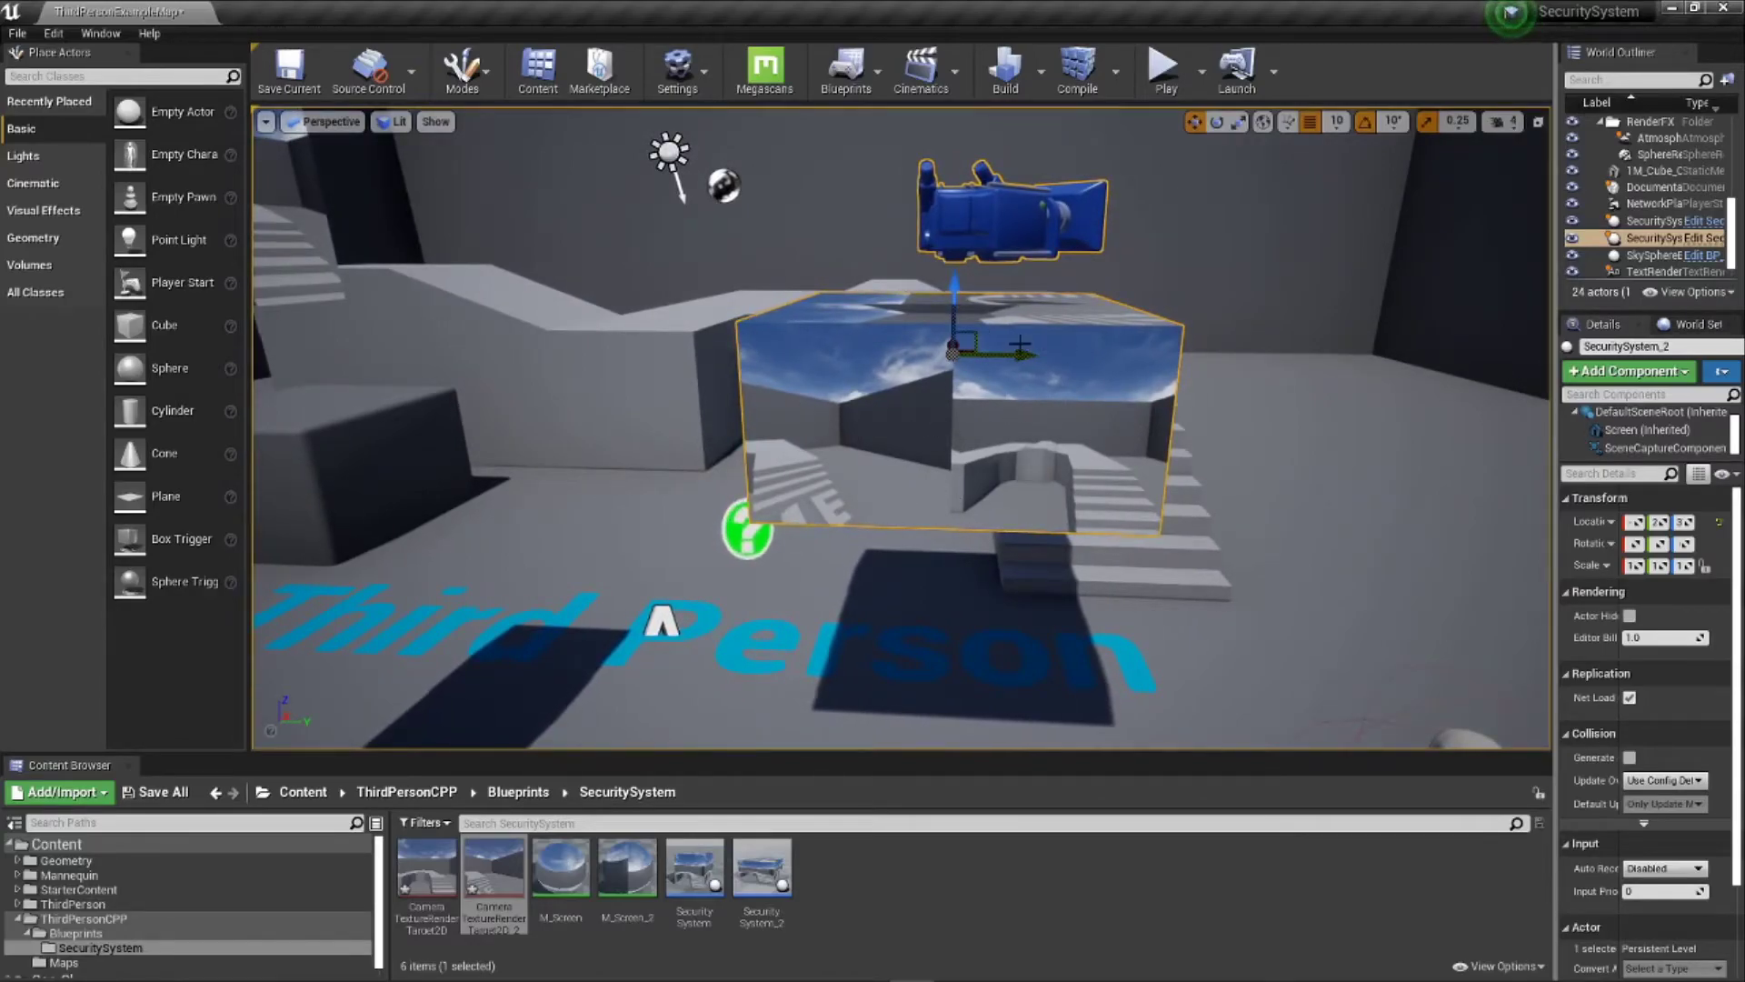
Step: Shift the SecuritySystem_2 actor along the Y axis toward the stairs in the level
left_click_drag(1029, 356, 1104, 355)
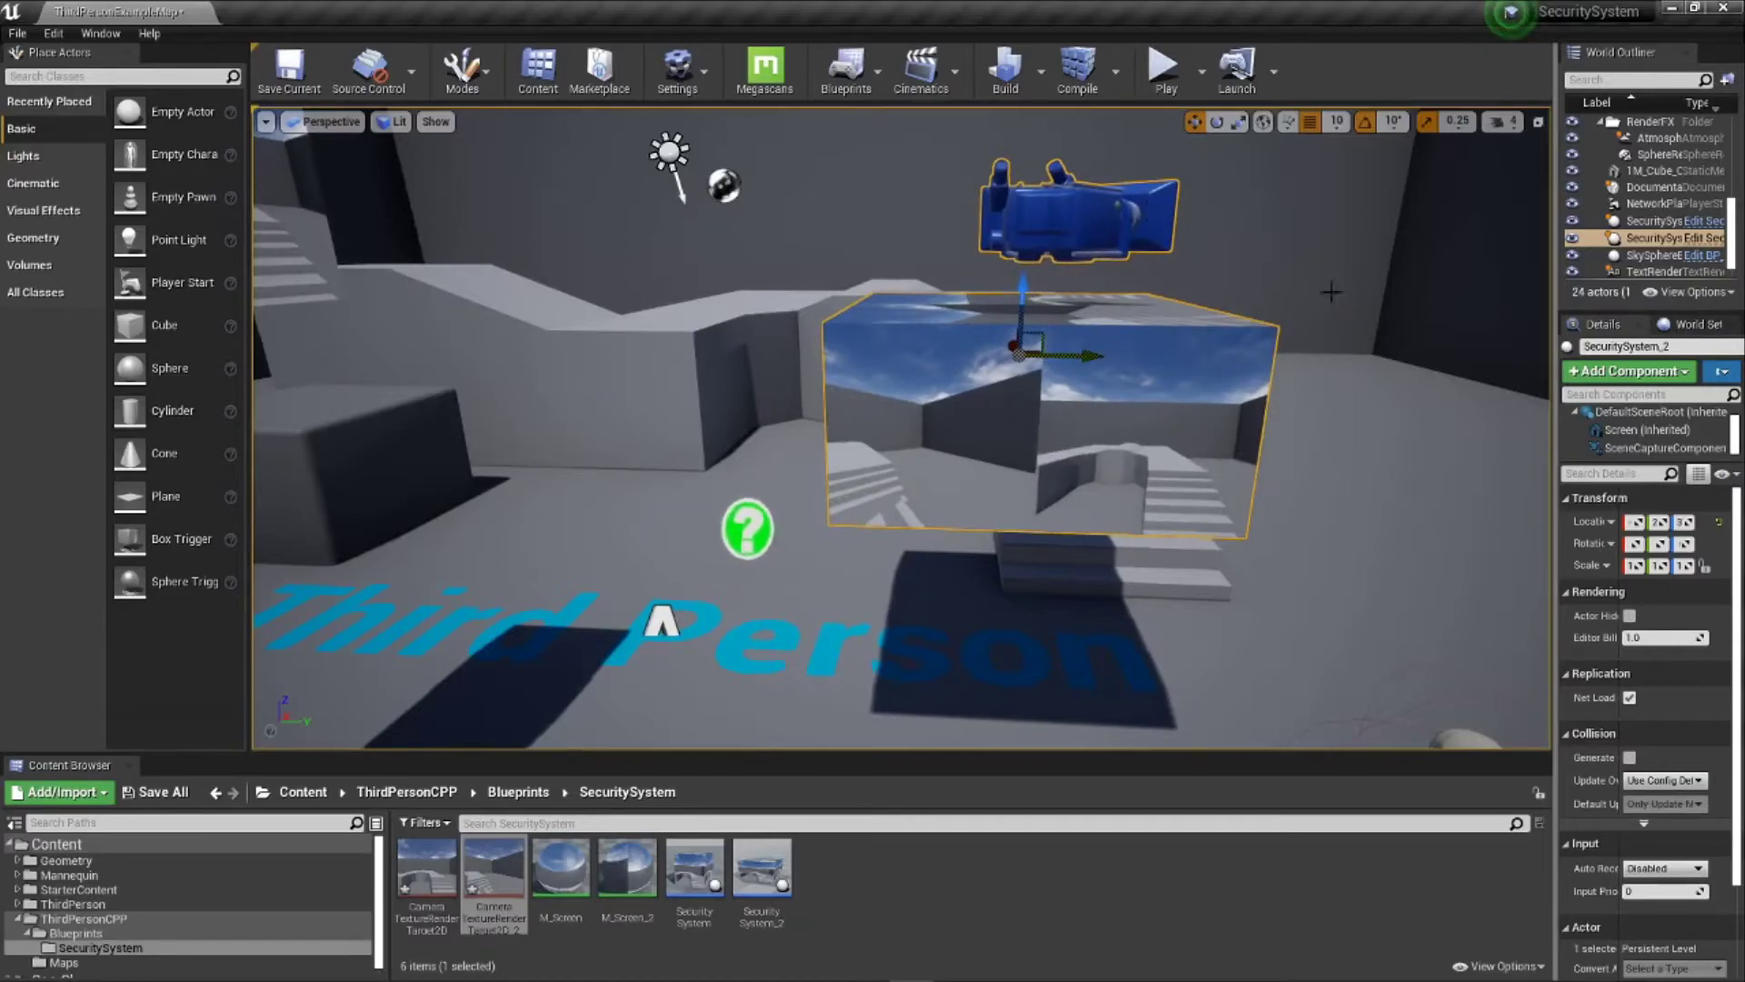
left_click(1547, 248)
right_click_drag(1508, 272, 1418, 372)
right_click_drag(772, 500, 743, 464)
left_click(886, 357)
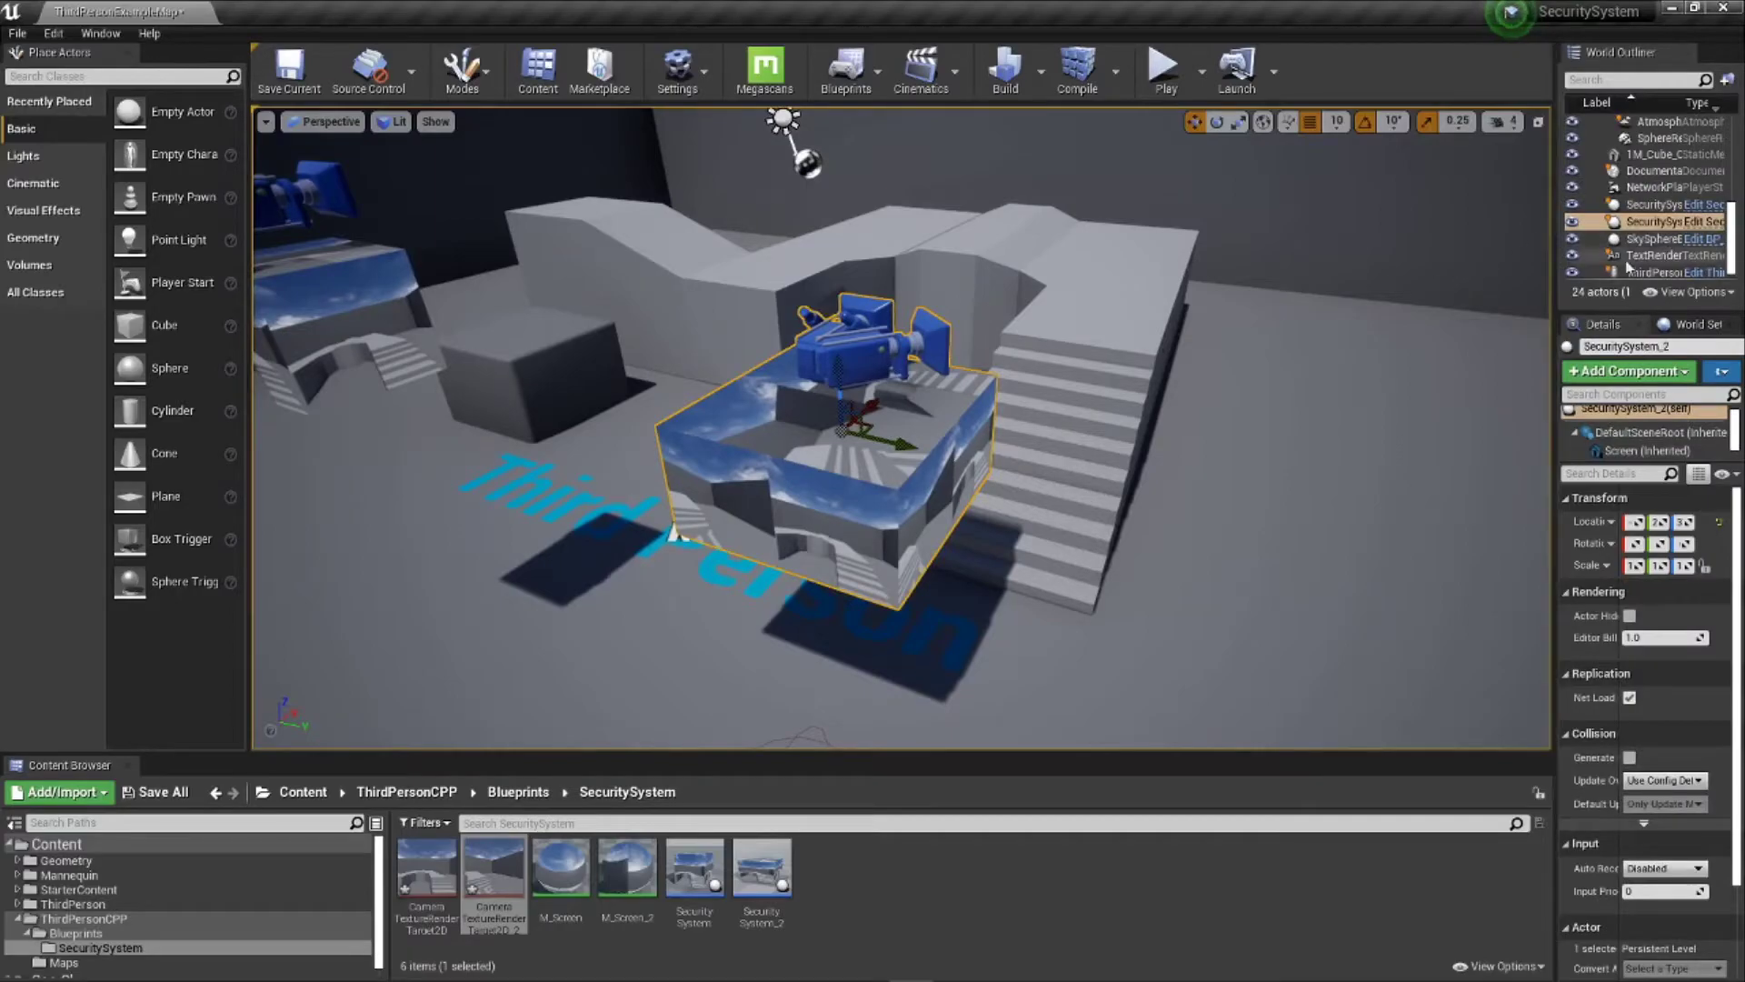
Step: Move SecuritySystem_2's second scene capture component along the Y axis, well clear of the screen block
left_click_drag(1649, 465, 1650, 562)
left_click(1662, 493)
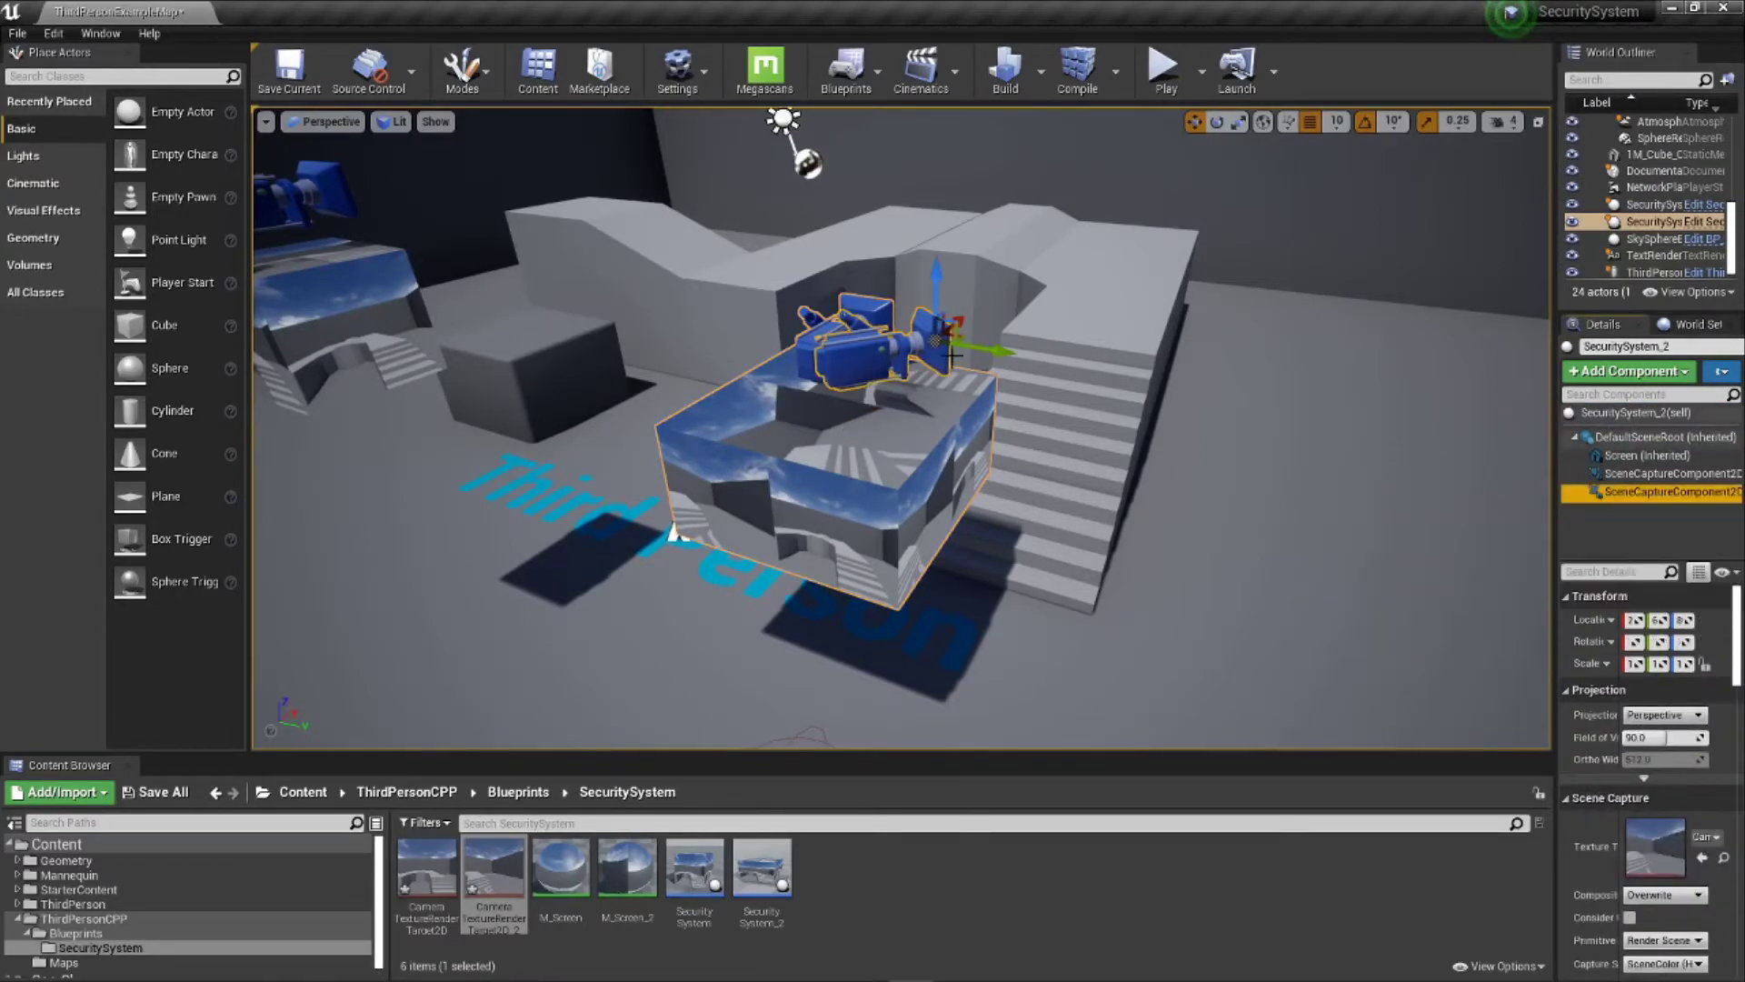
left_click_drag(1015, 349, 1139, 517)
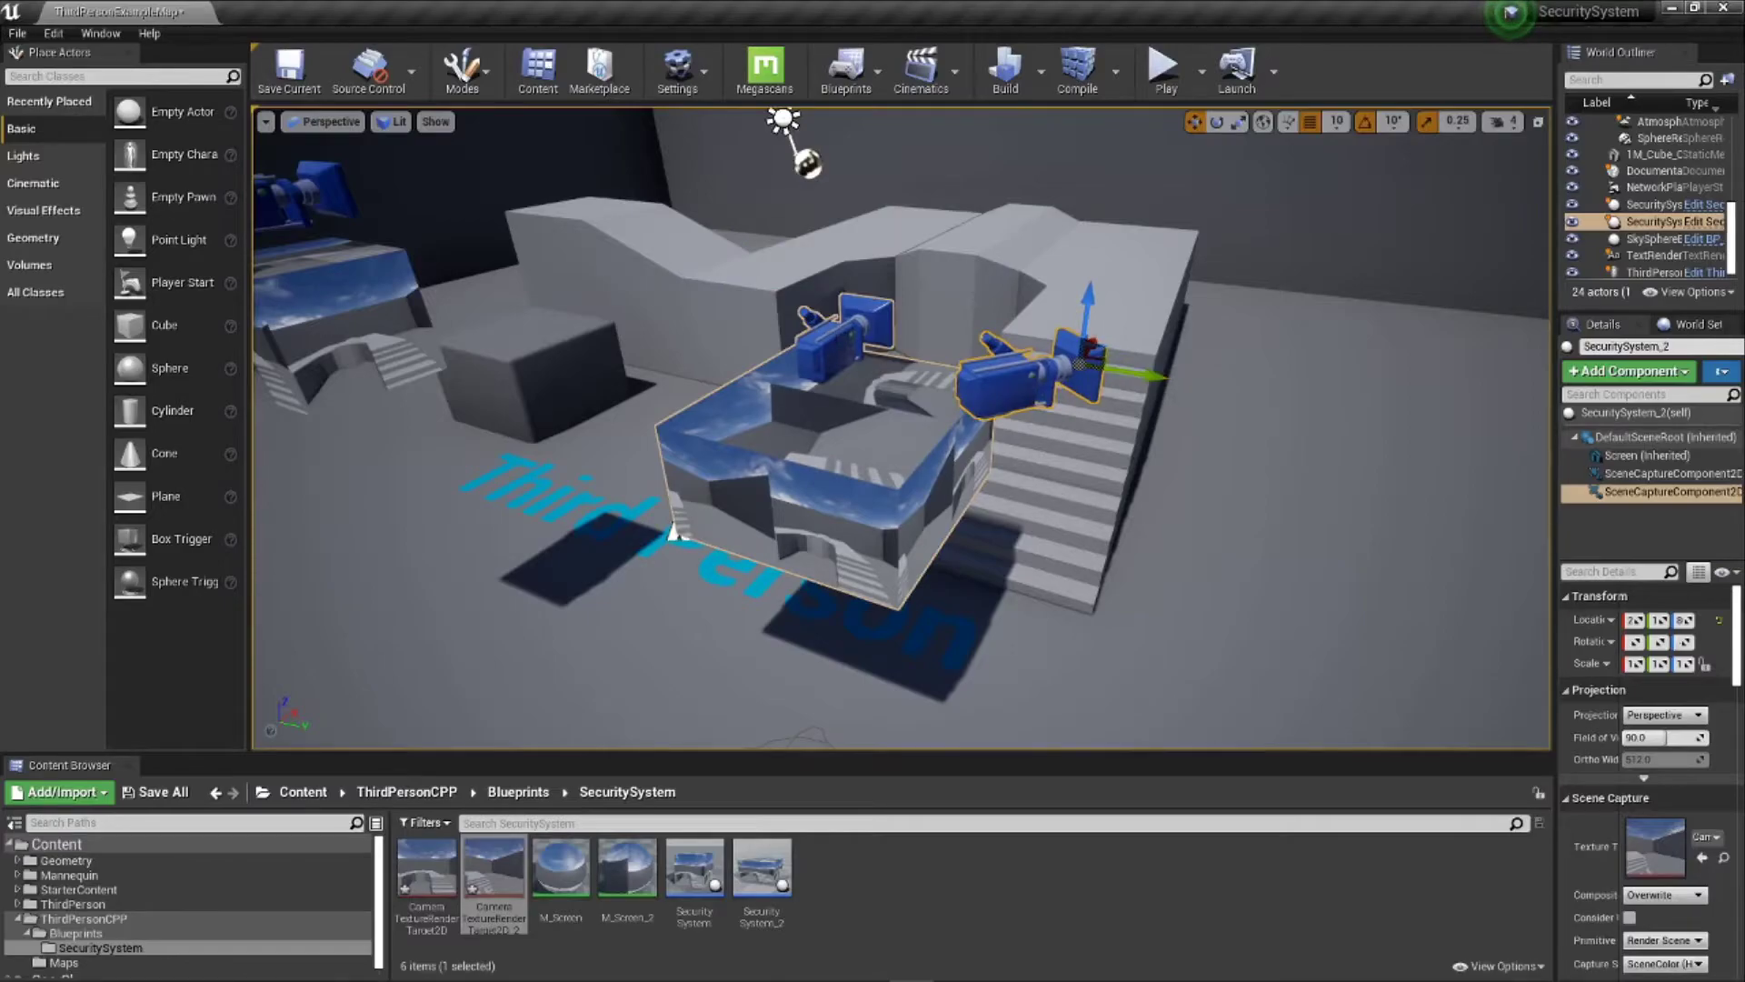
Step: Compare SecuritySystem_2's first camera and split screen with the single-camera SecuritySystem actor from the front
left_click(867, 323)
left_click_drag(937, 325, 919, 380)
right_click_drag(920, 381, 923, 337)
right_click_drag(473, 418, 483, 424)
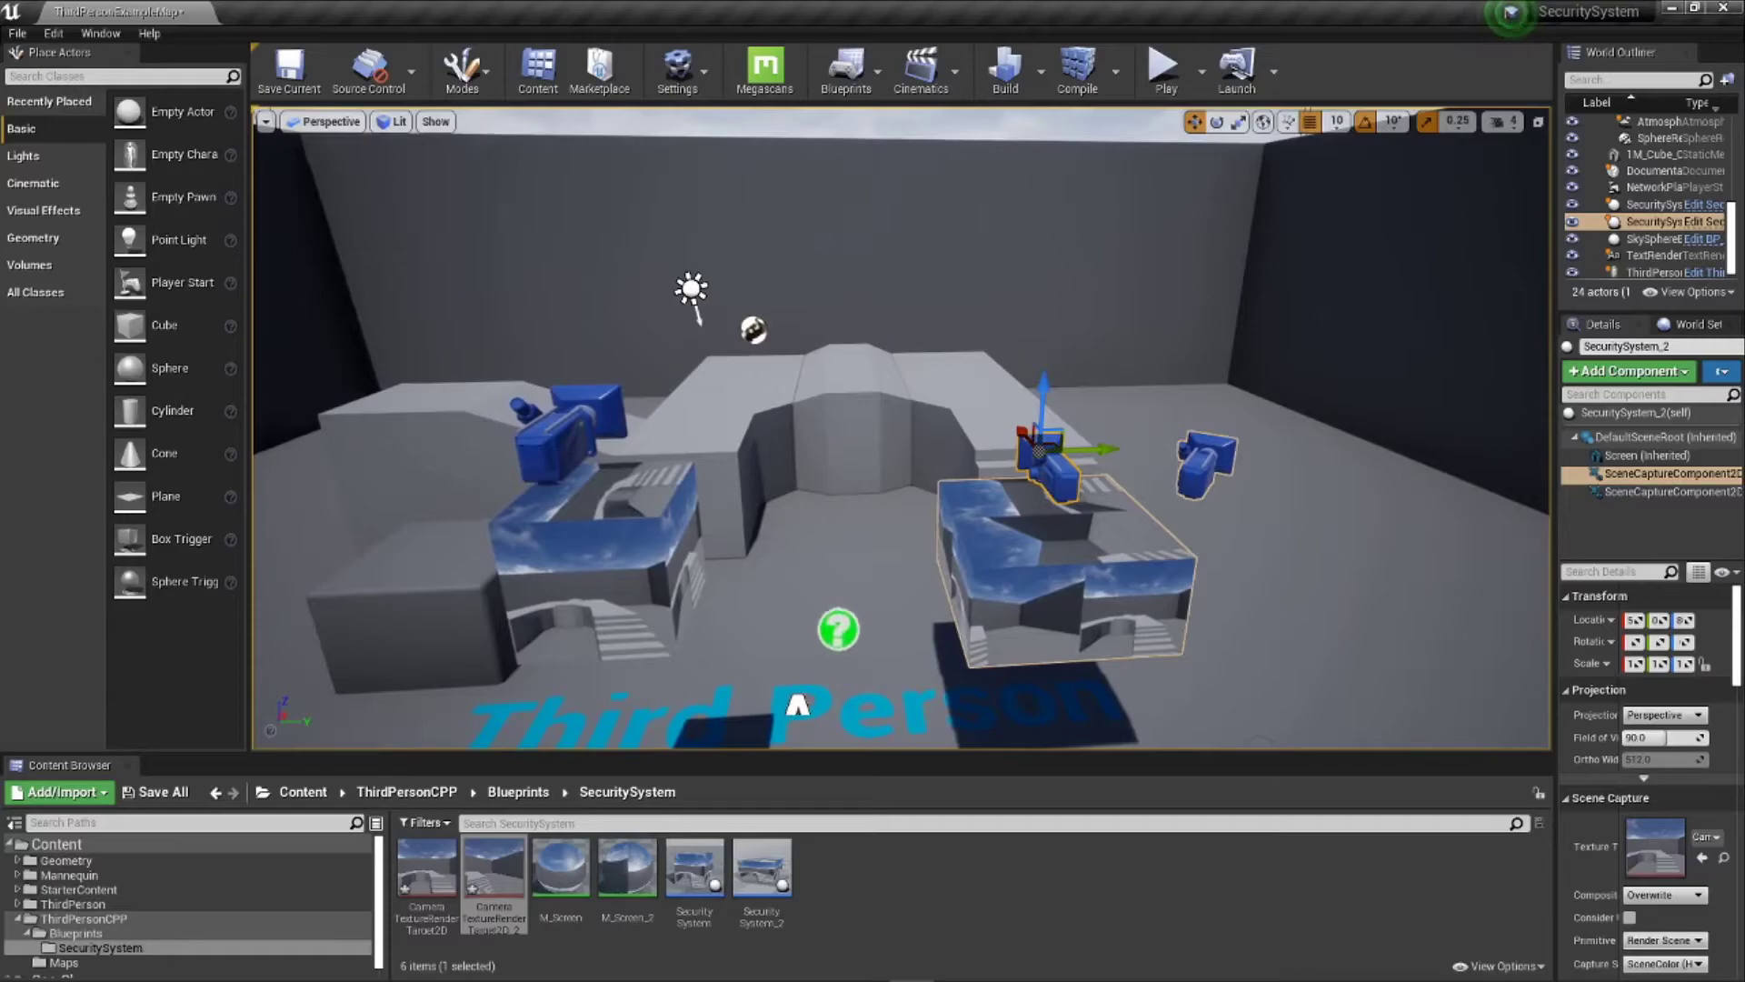
left_click(586, 509)
right_click_drag(593, 421, 590, 420)
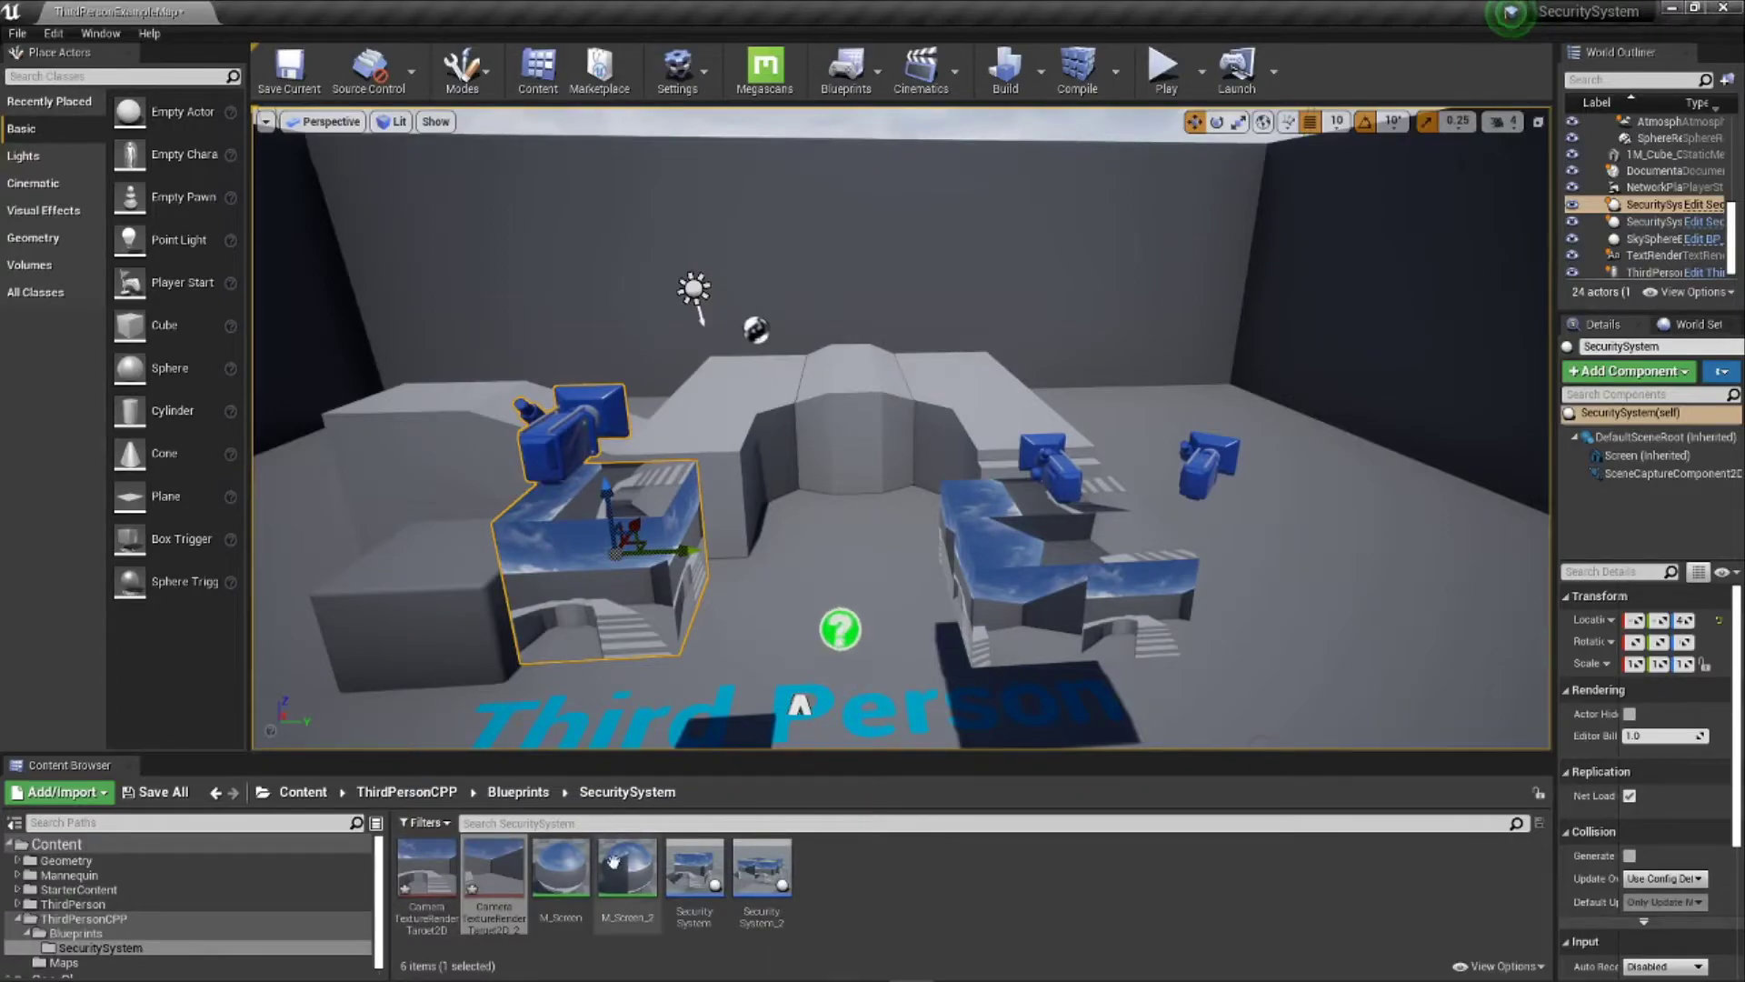
left_click(1098, 563)
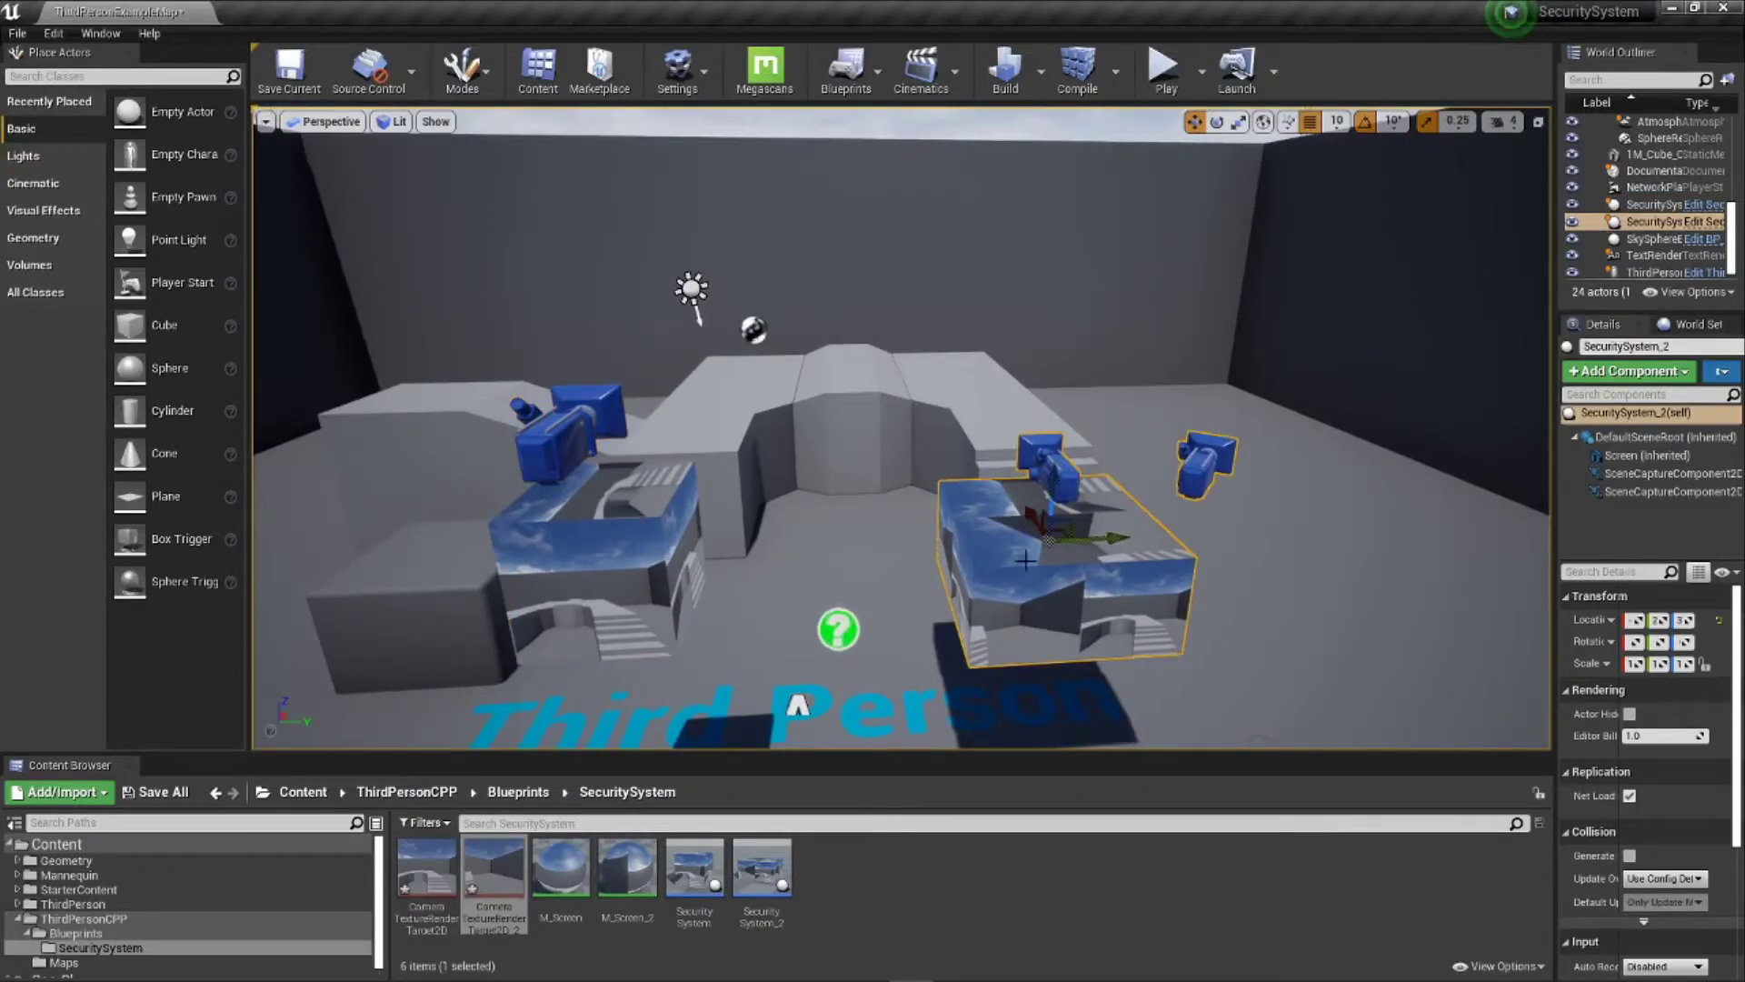
left_click(593, 421)
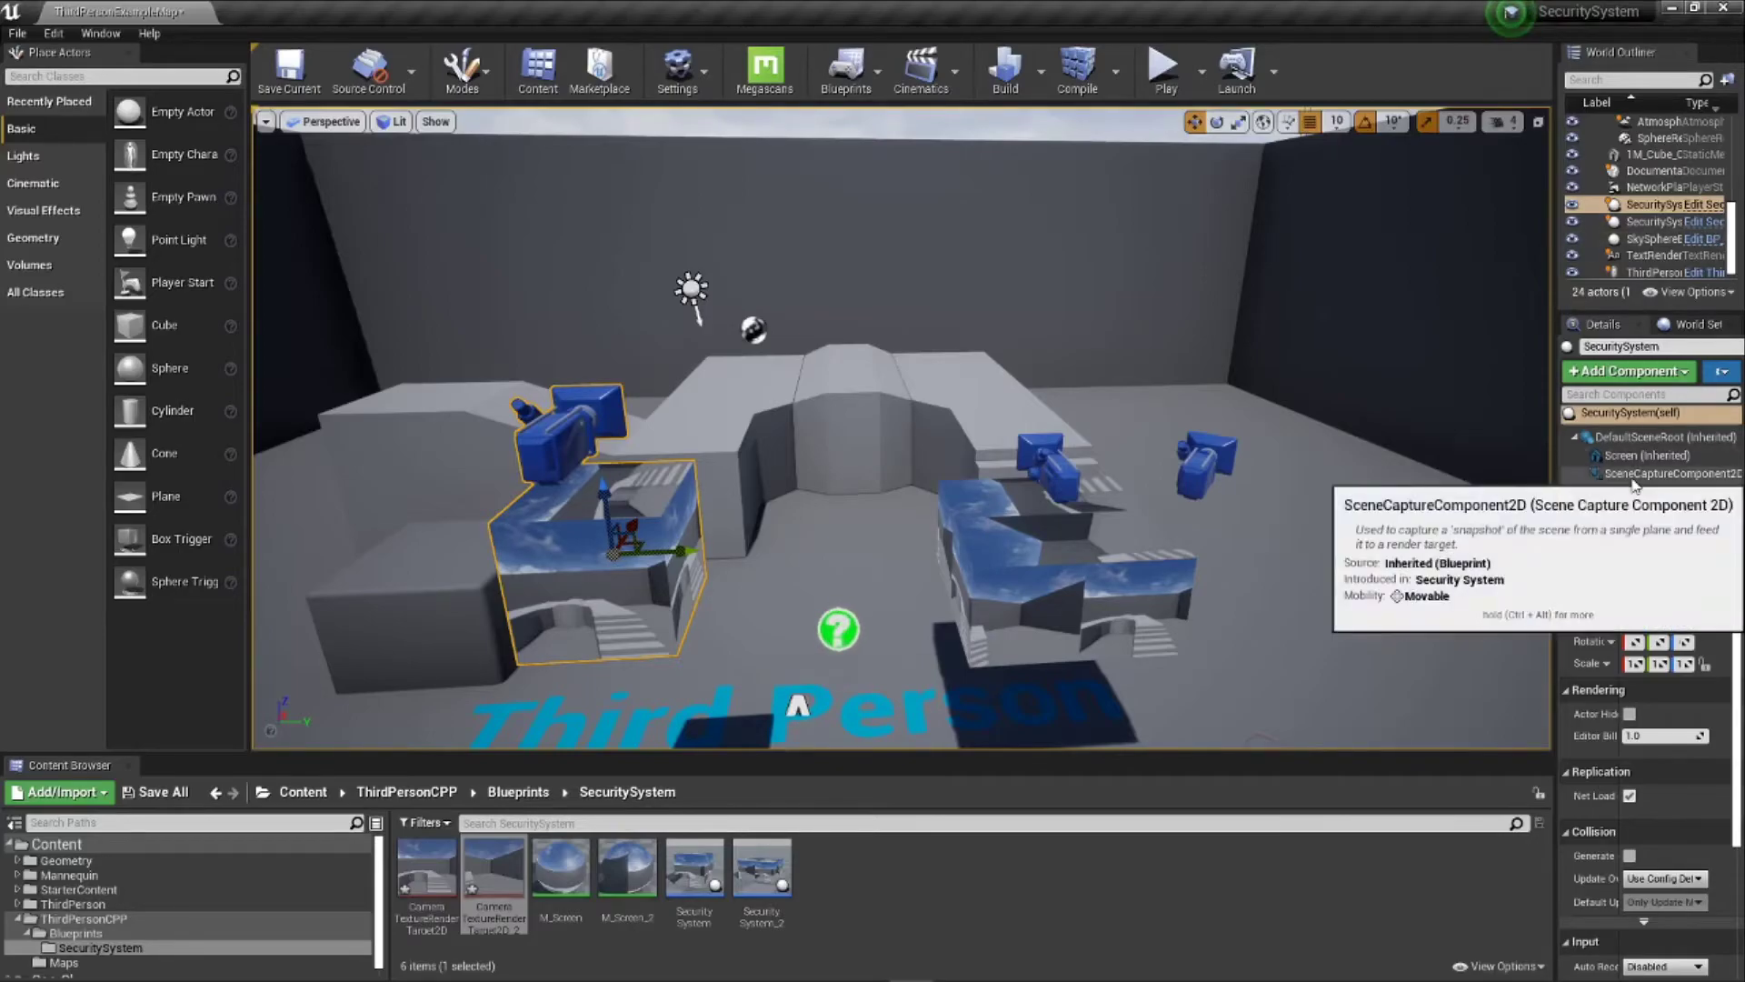
Step: Duplicate the CameraTextureRenderTarget2D asset in the SecuritySystem folder, keeping the suggested name
left_click(427, 879)
right_click(429, 879)
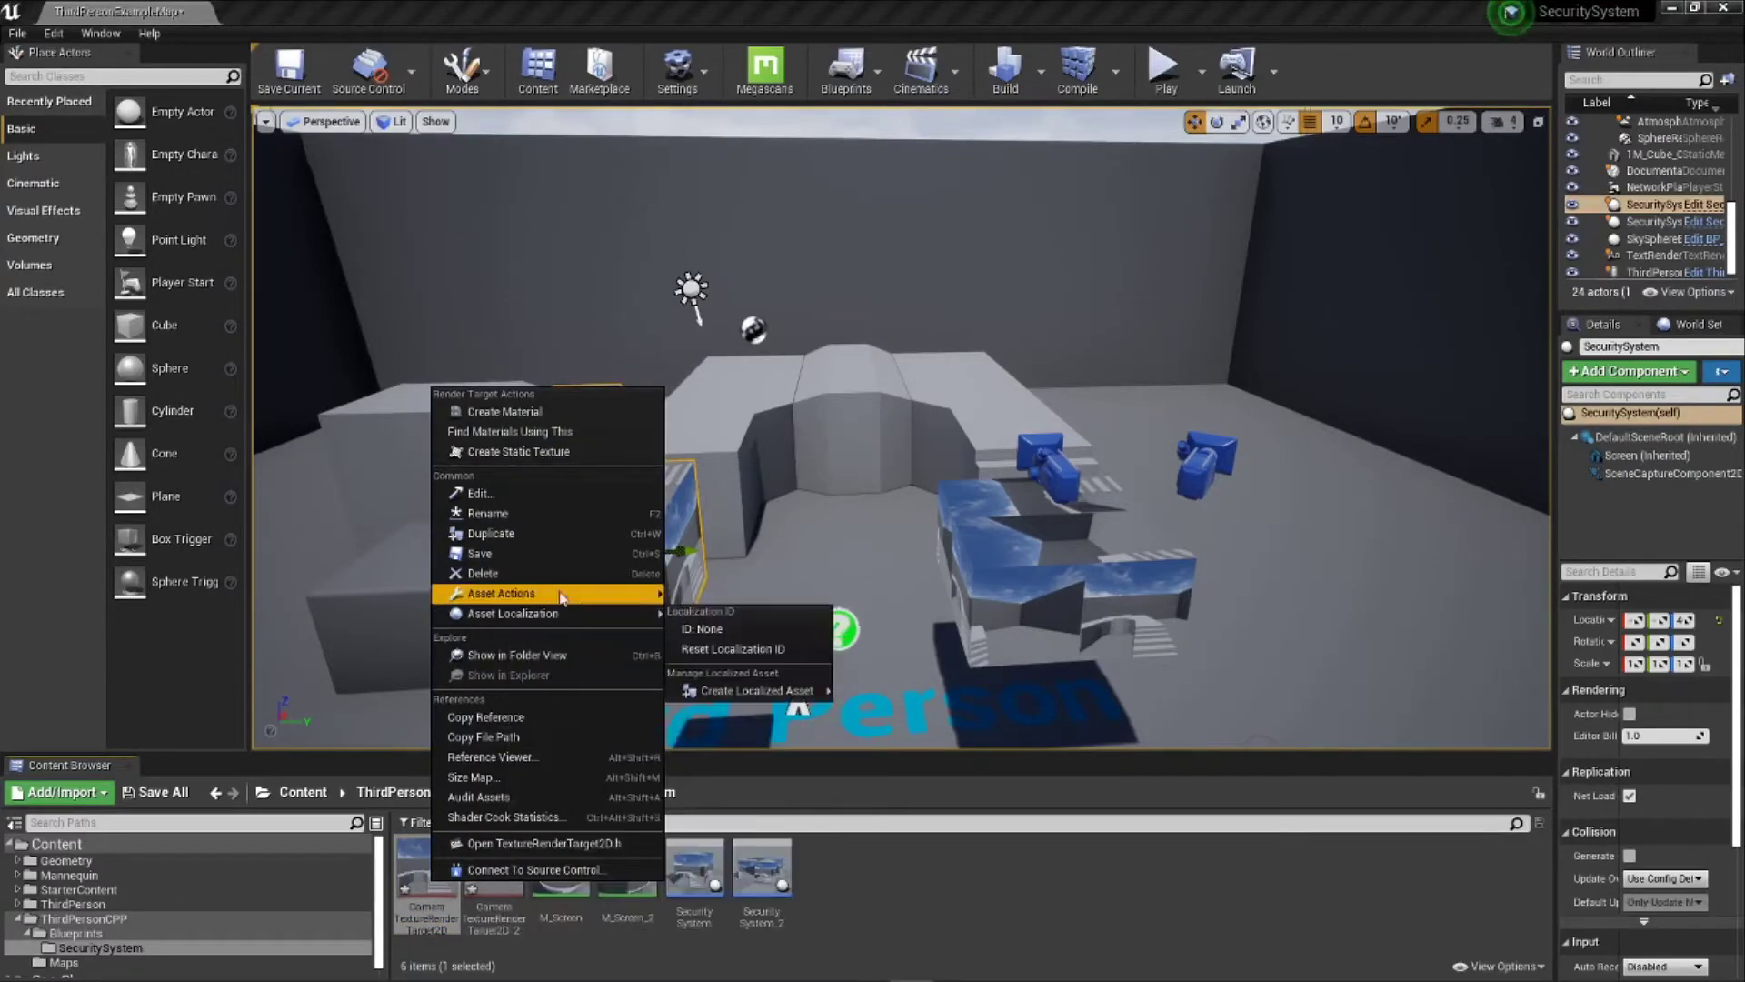
left_click(496, 534)
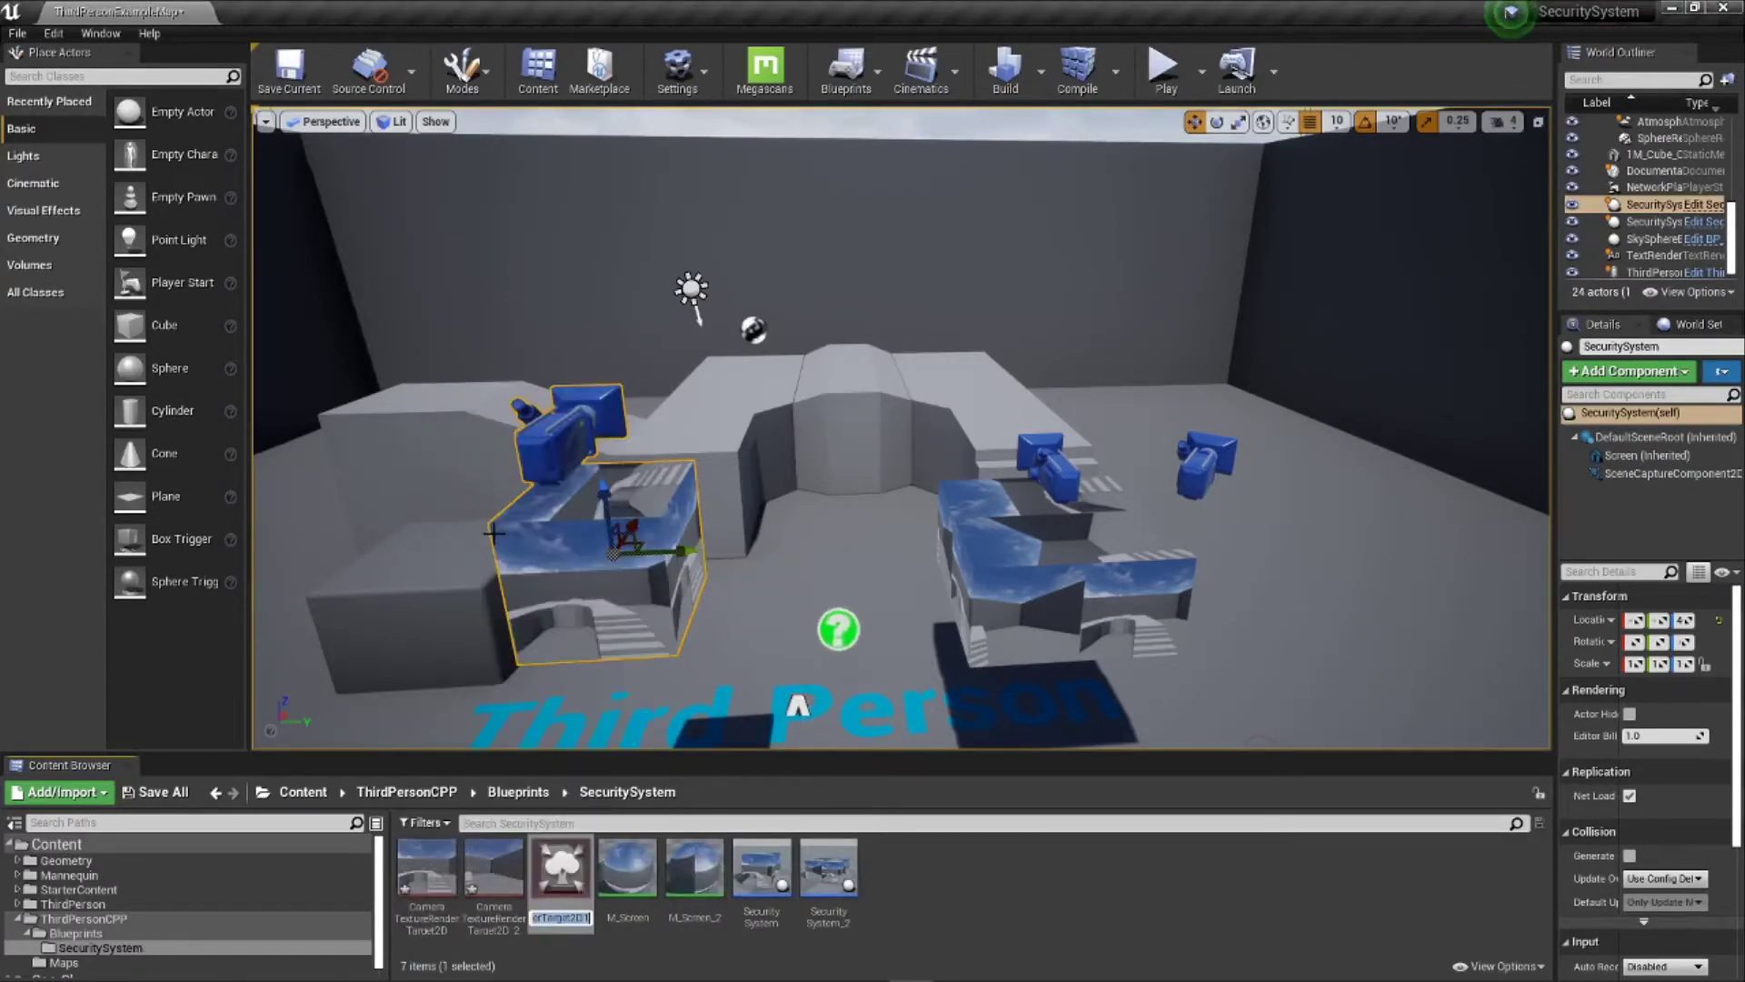
key("Return")
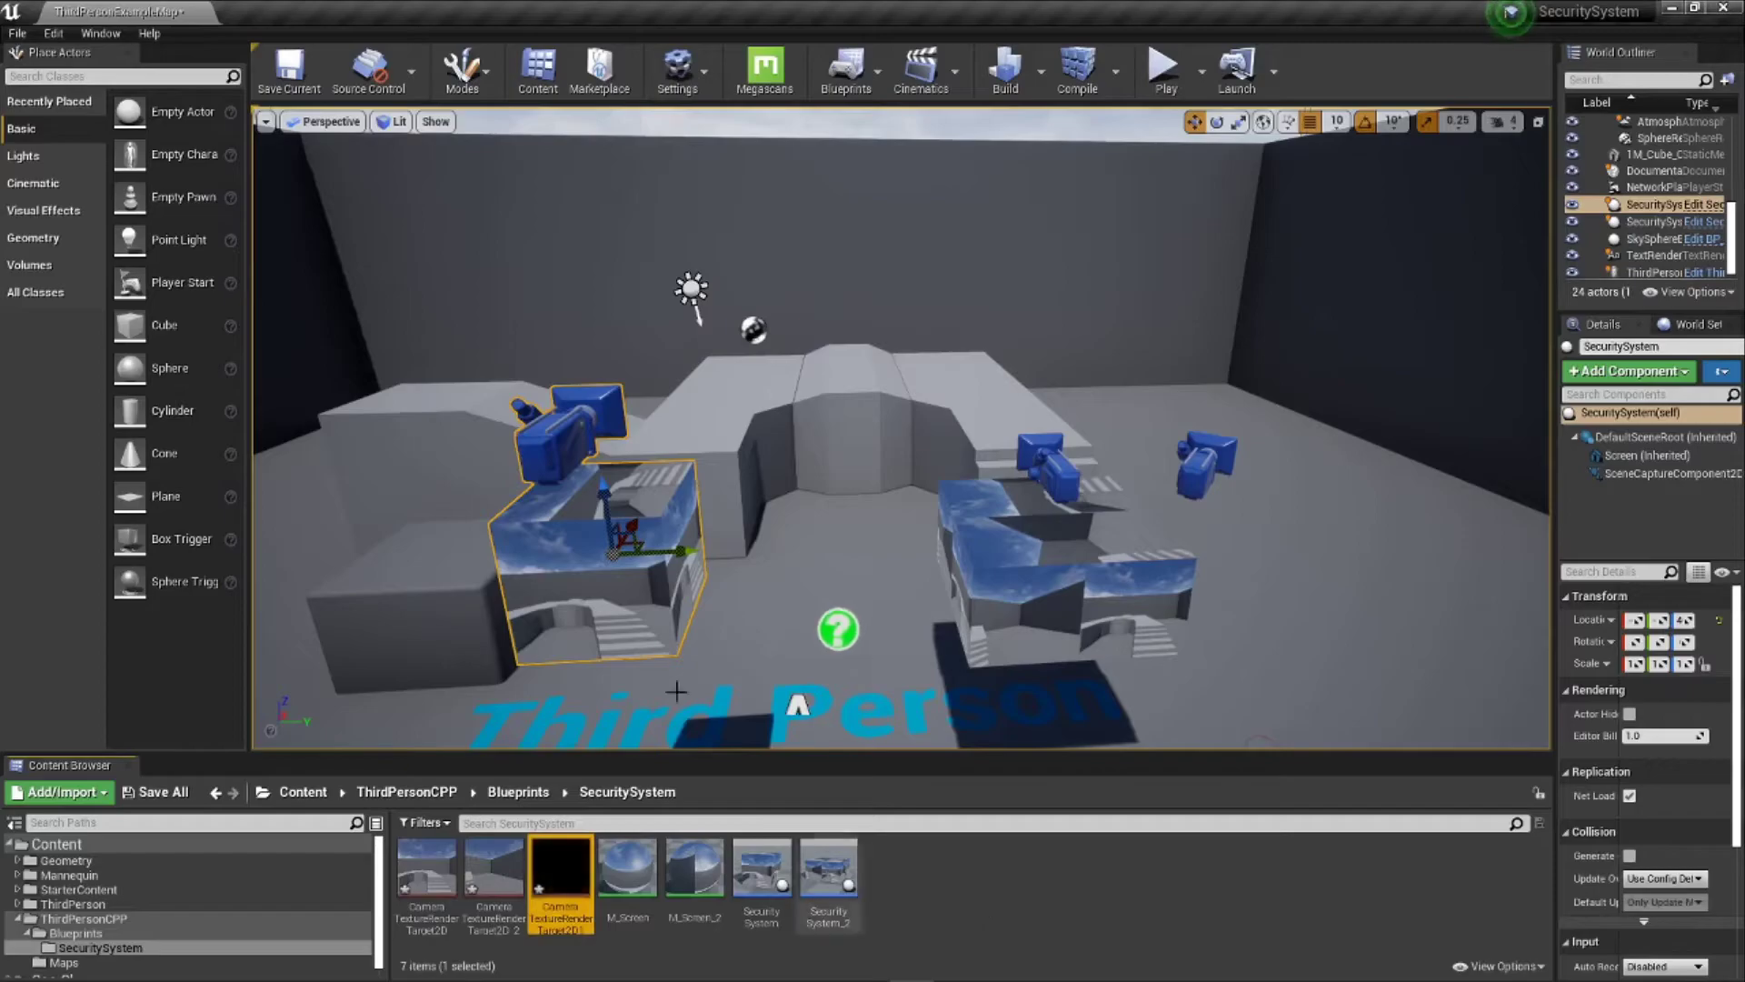
Step: In the SecuritySystem_2 blueprint, assign the duplicated render target as SceneCaptureComponent2D's Texture Target, and compile and save
double_click(823, 868)
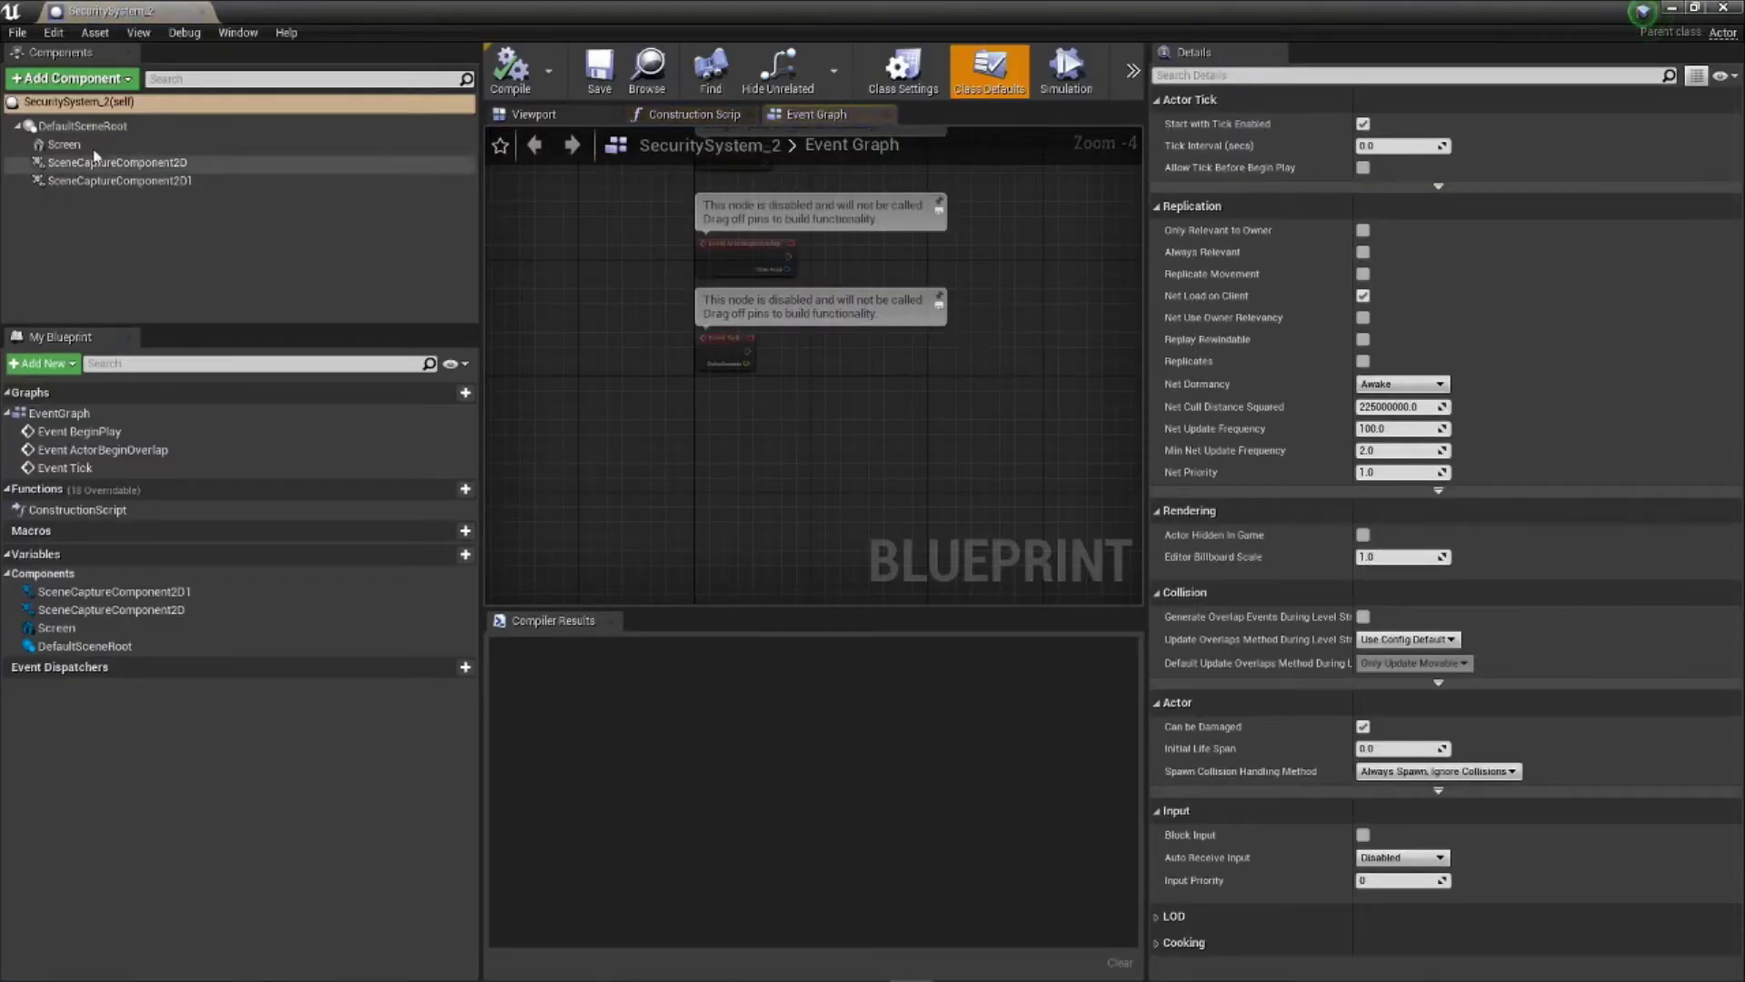
left_click(138, 164)
double_click(877, 19)
scroll(1260, 456, "down", 15)
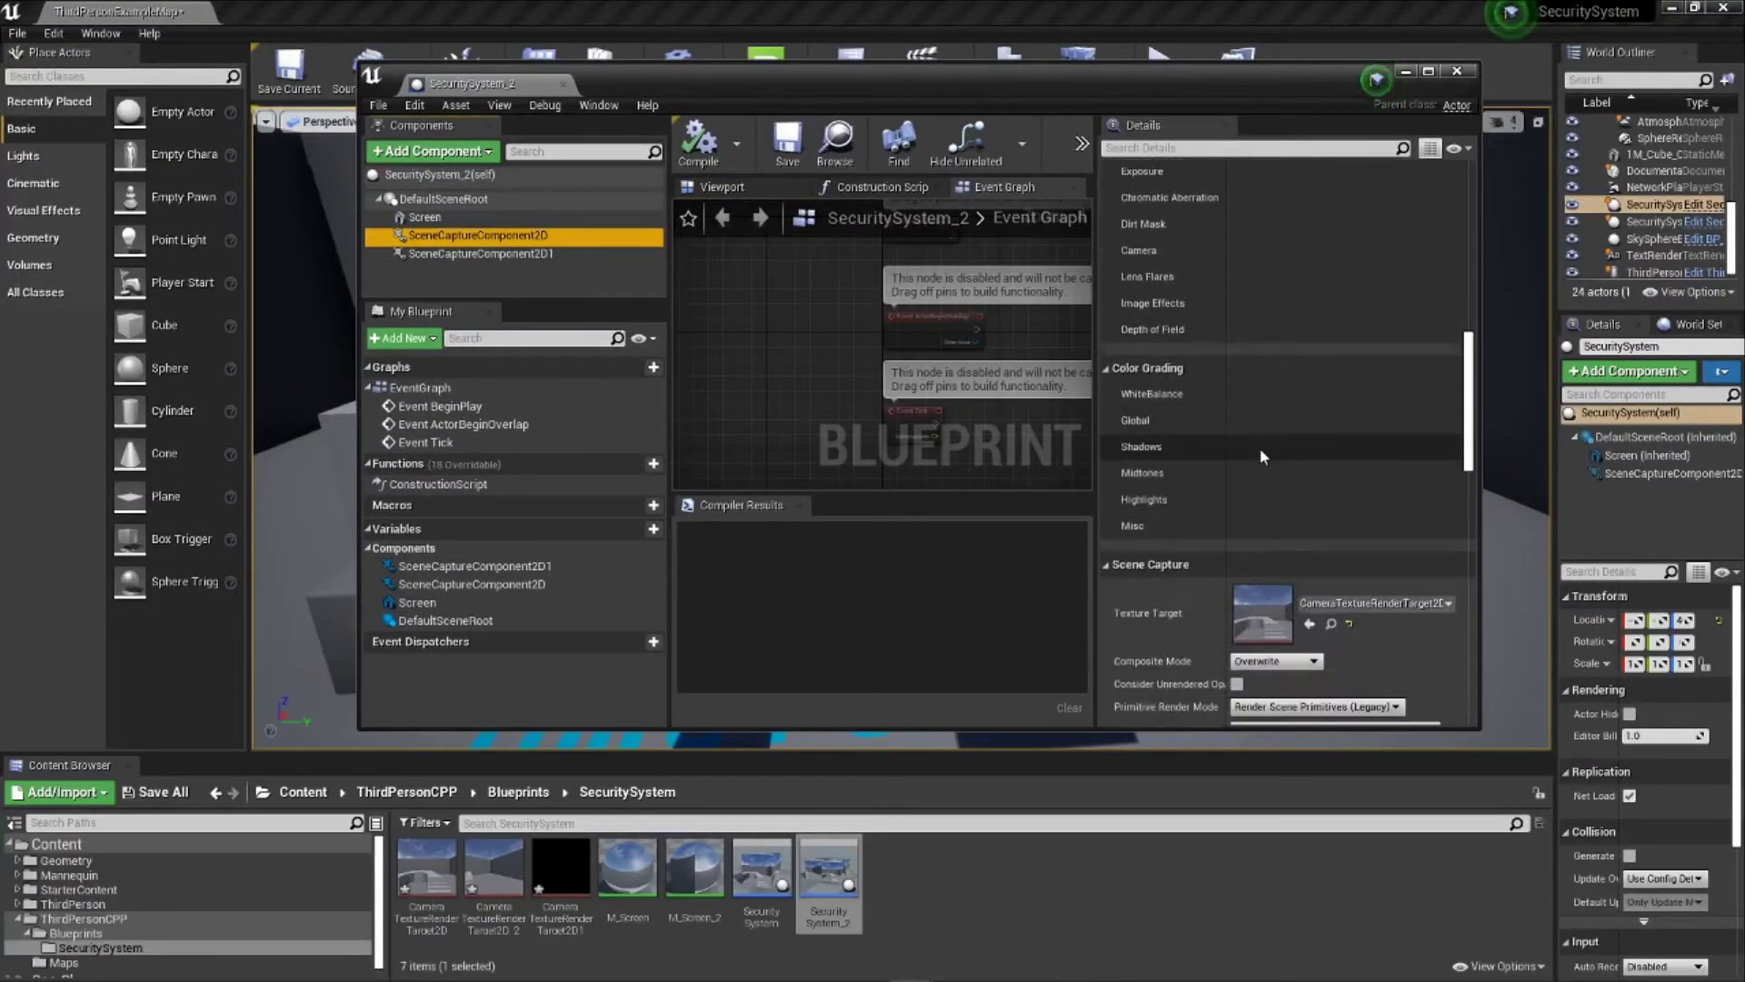
scroll(1260, 456, "down", 4)
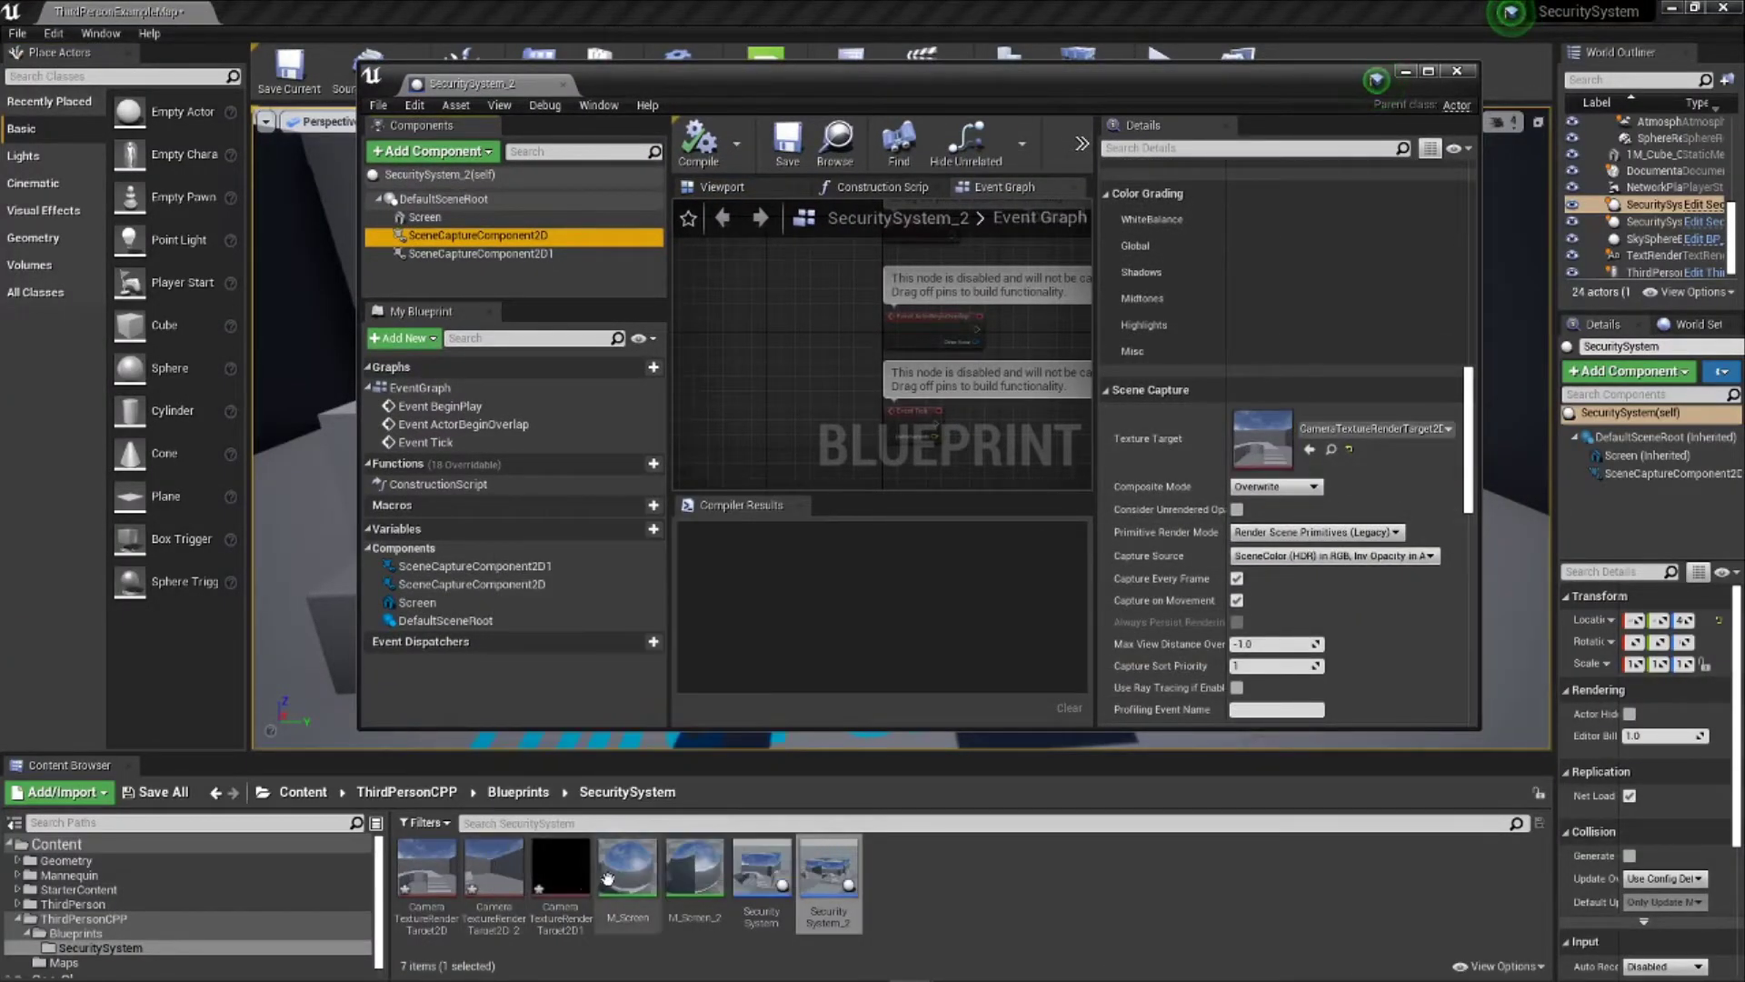
left_click_drag(561, 870, 1277, 433)
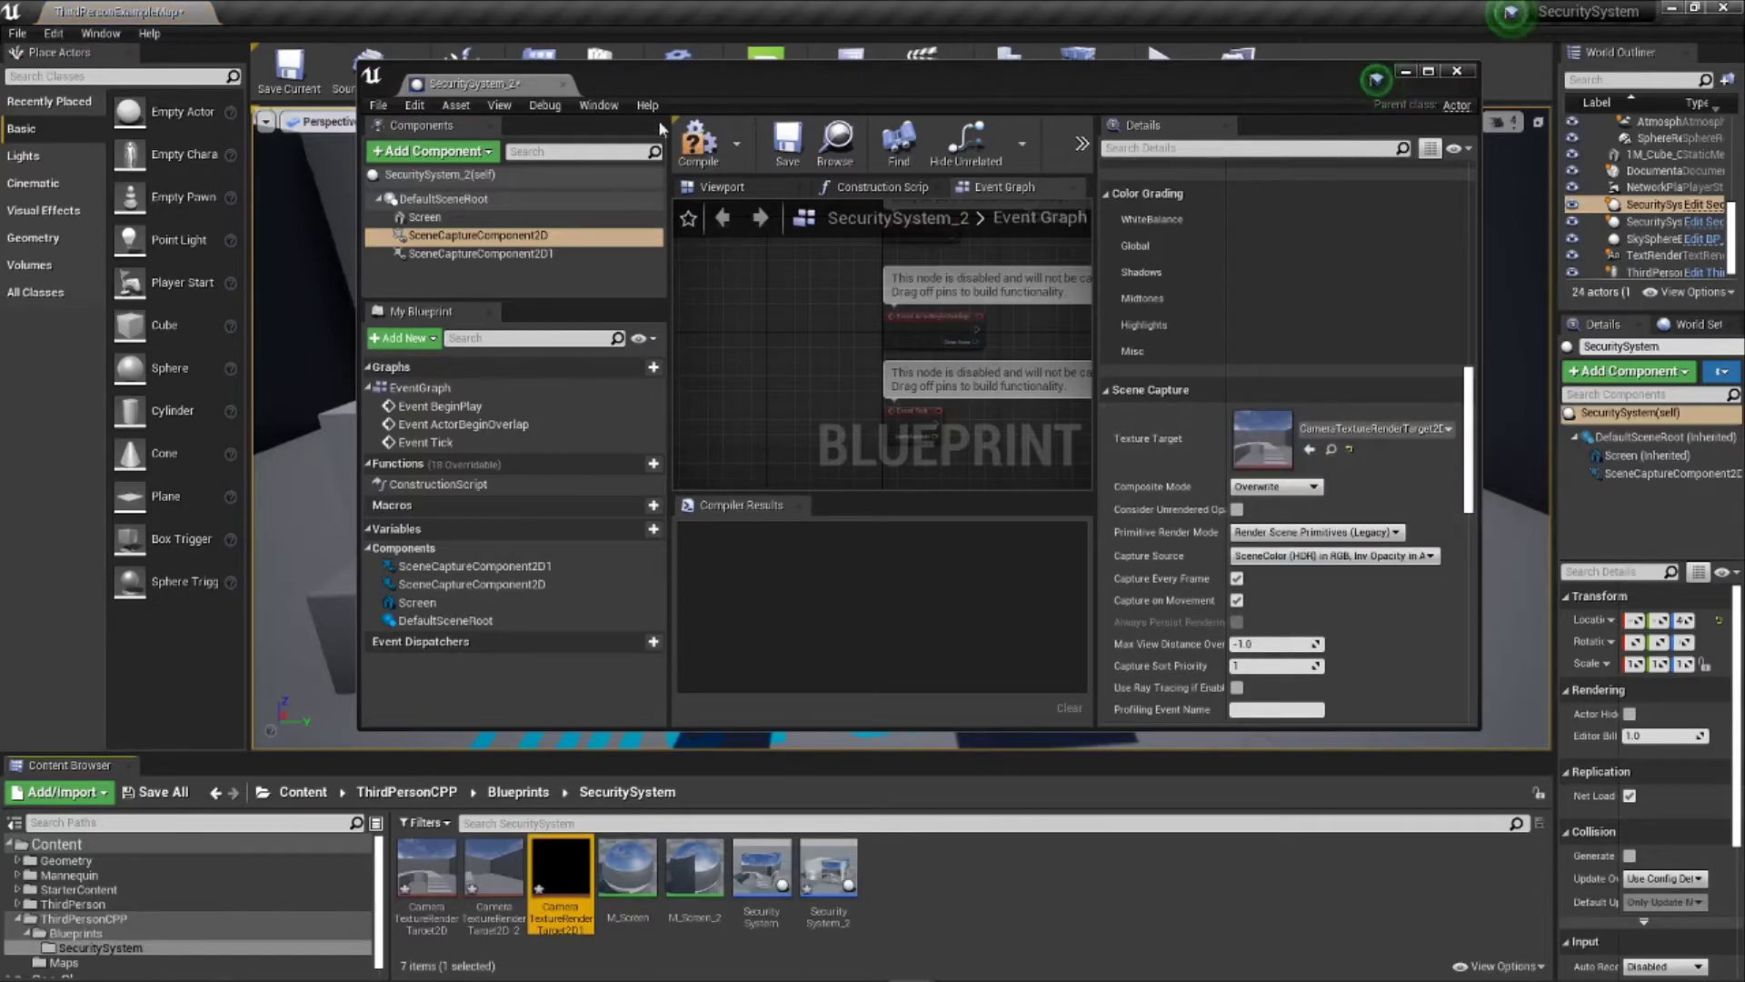
left_click(698, 144)
left_click(781, 140)
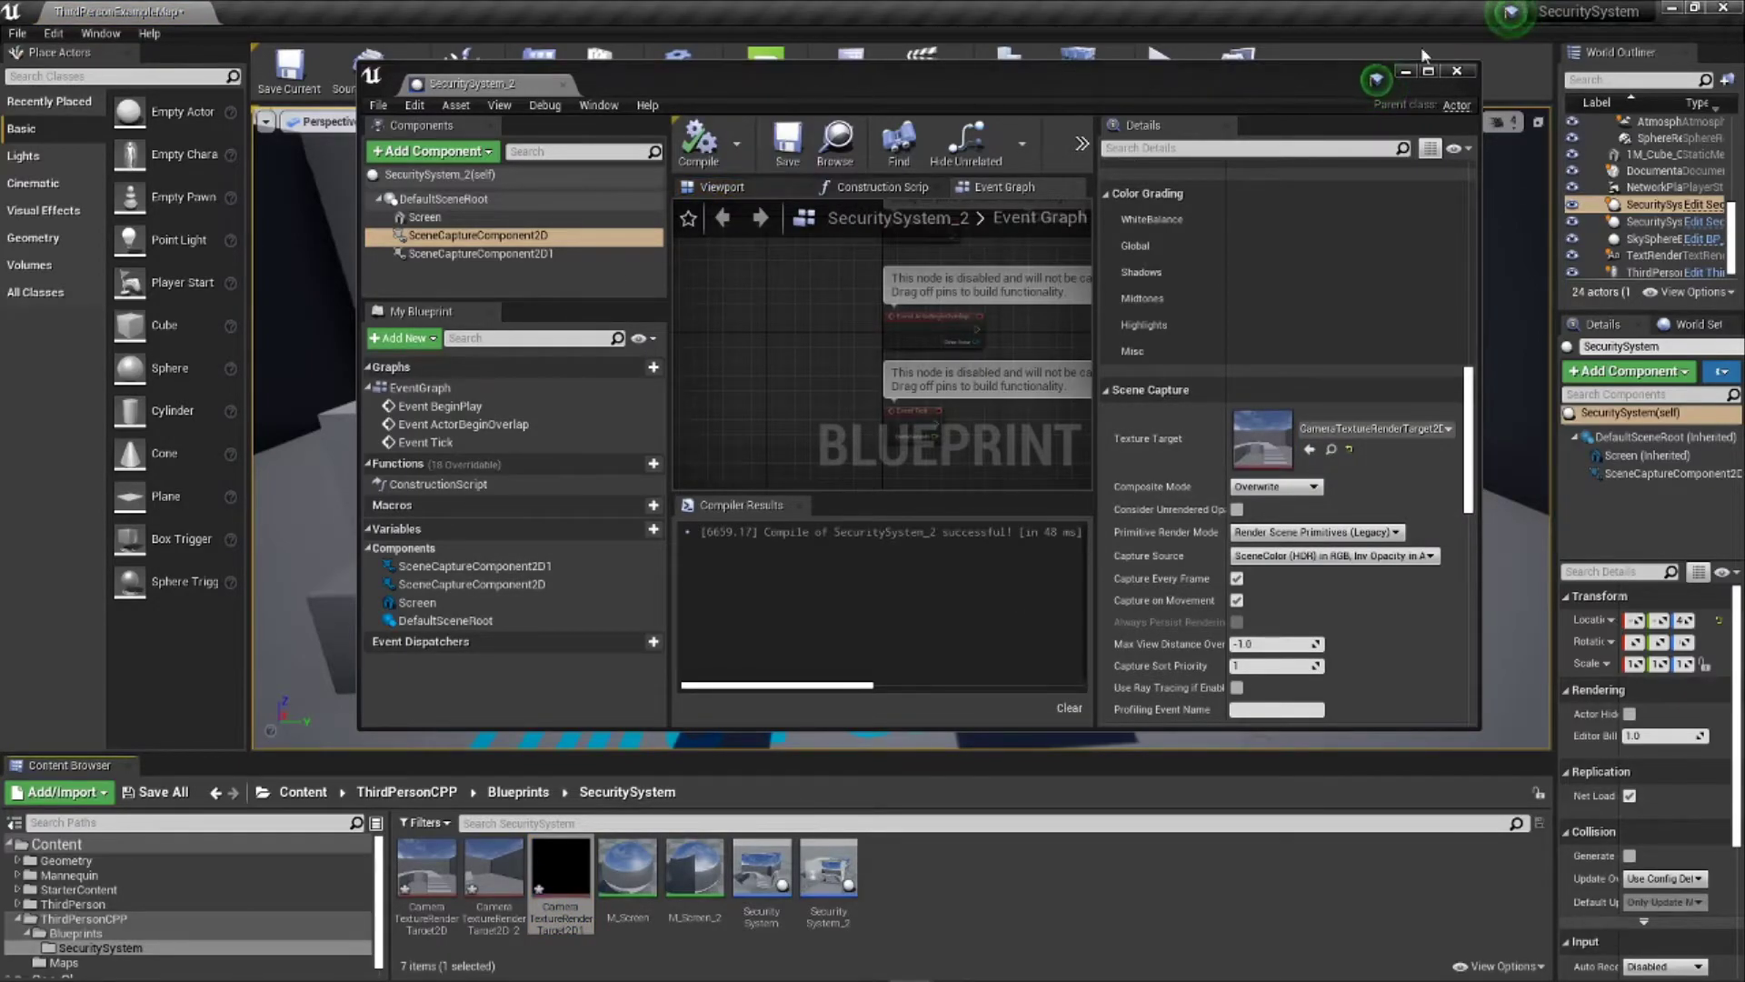
Step: Move SecuritySystem_2's first scene capture component a short distance along the Y axis, toward its second camera
left_click_drag(1246, 80, 1617, 738)
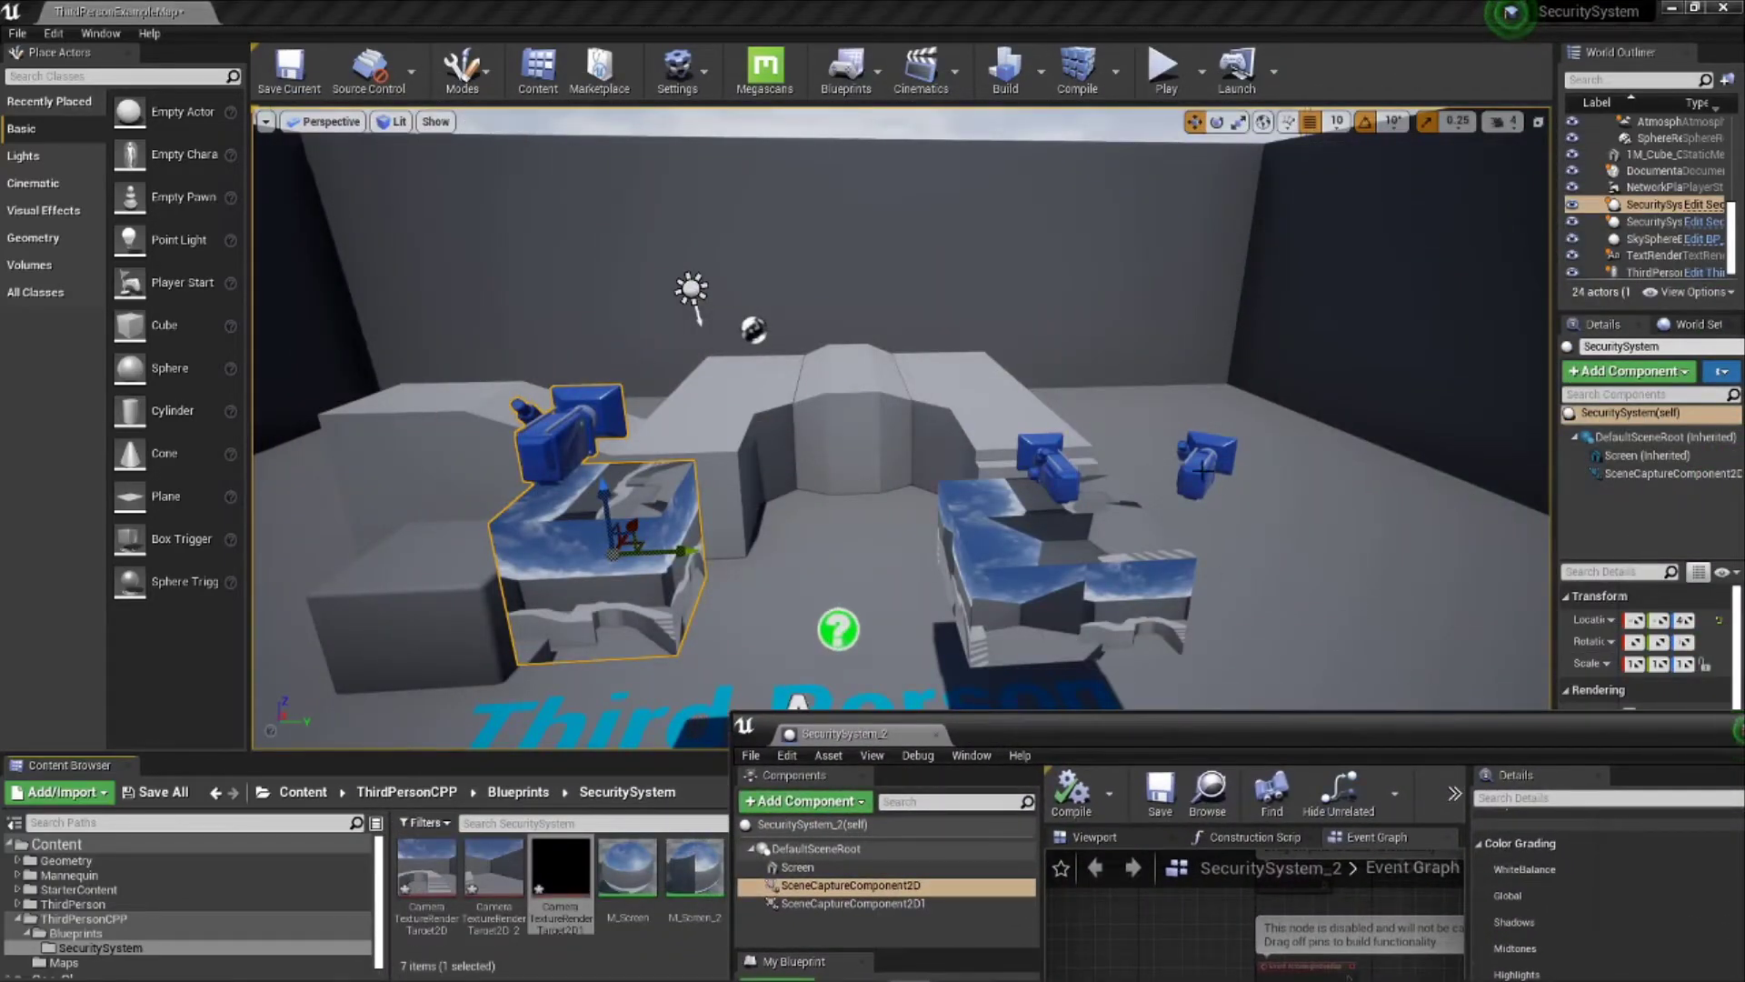
right_click_drag(1202, 470, 1213, 472)
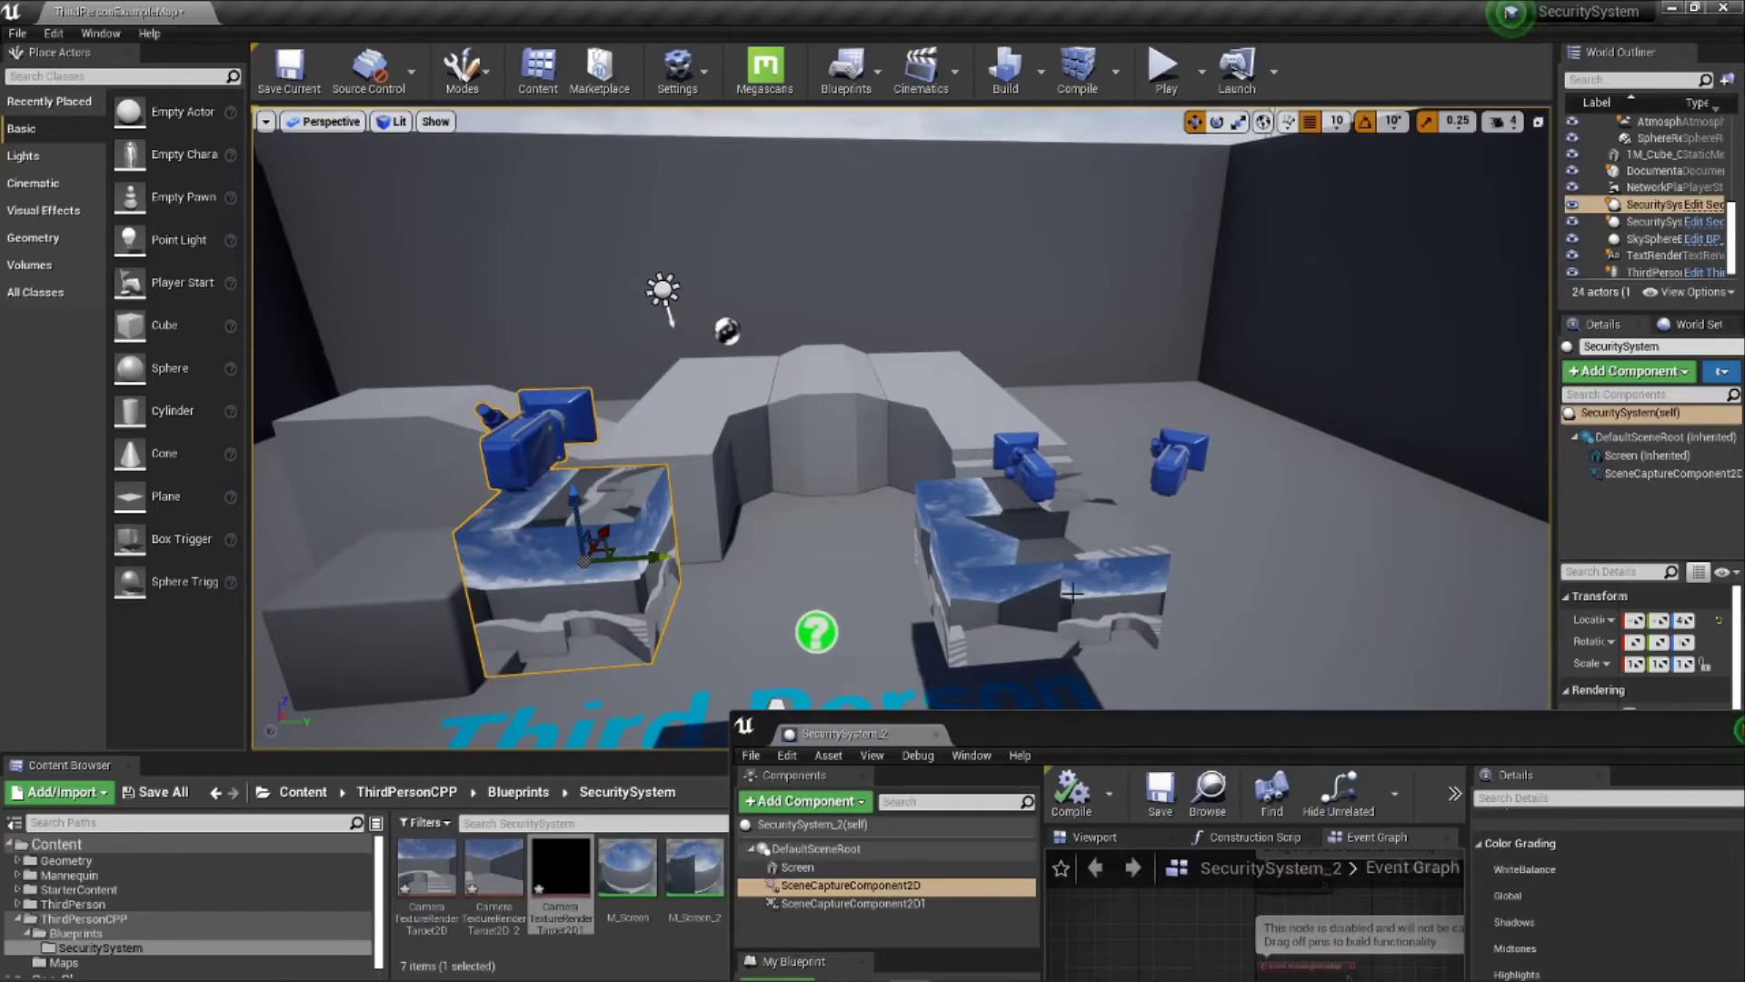
left_click(1072, 591)
left_click(1663, 473)
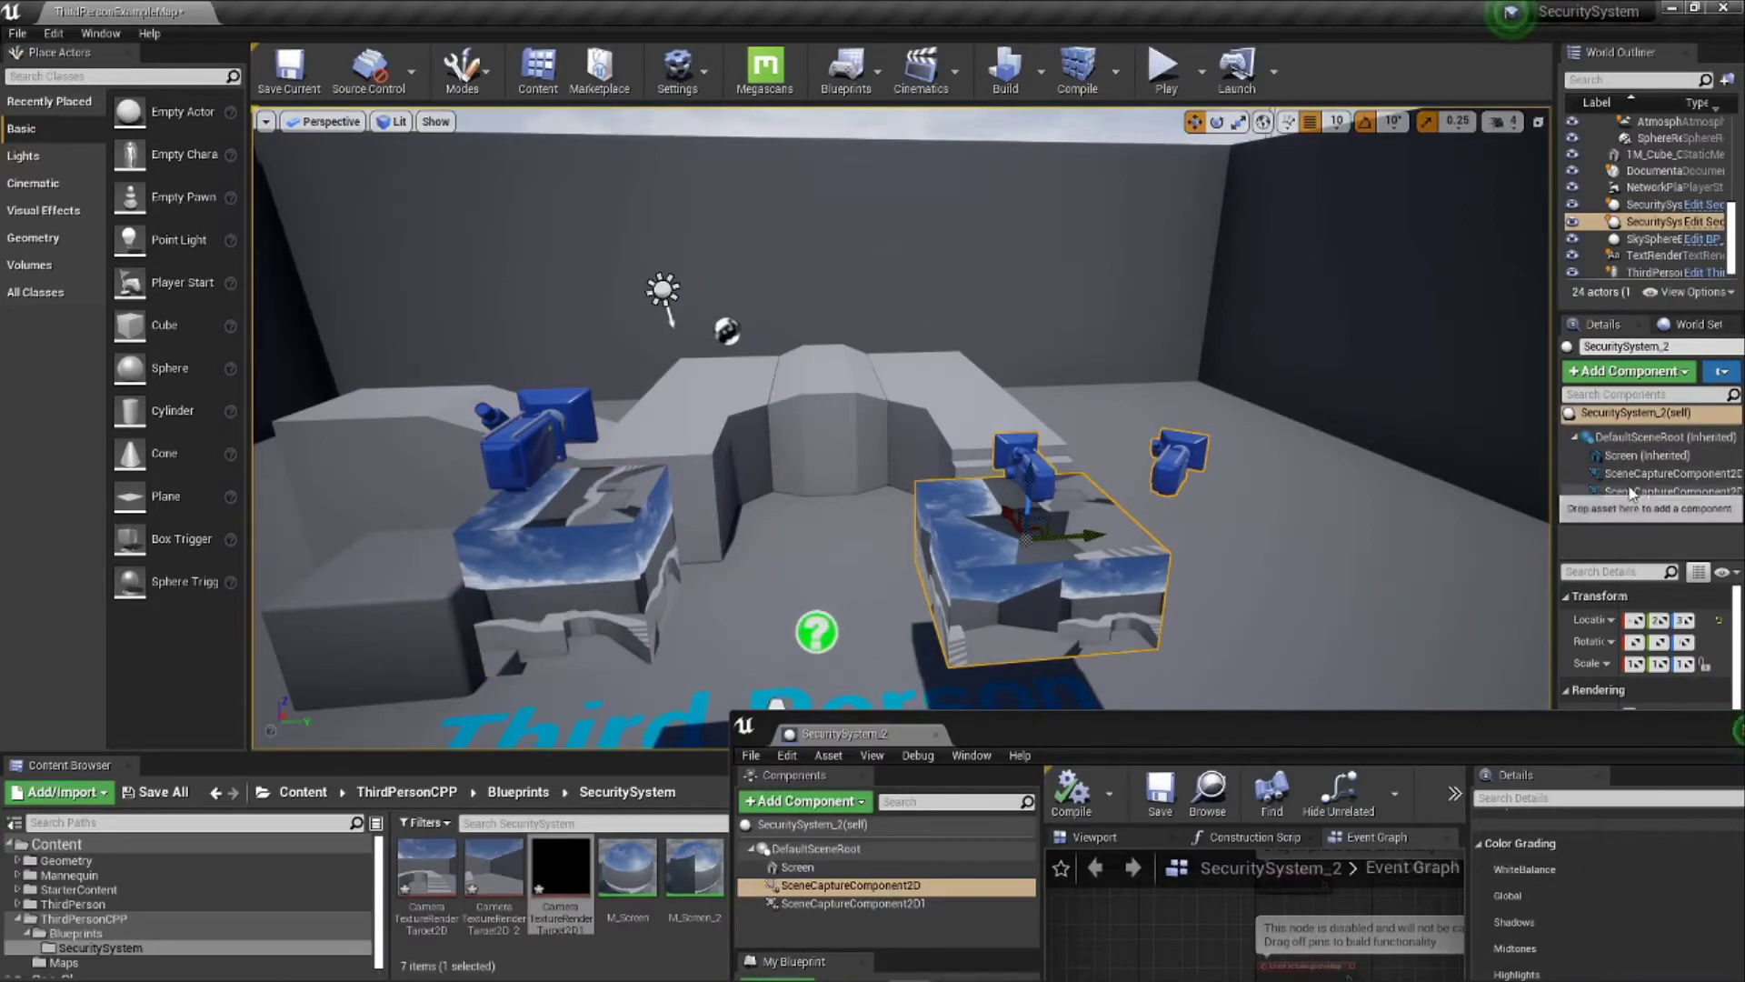
left_click_drag(1084, 452, 1119, 480)
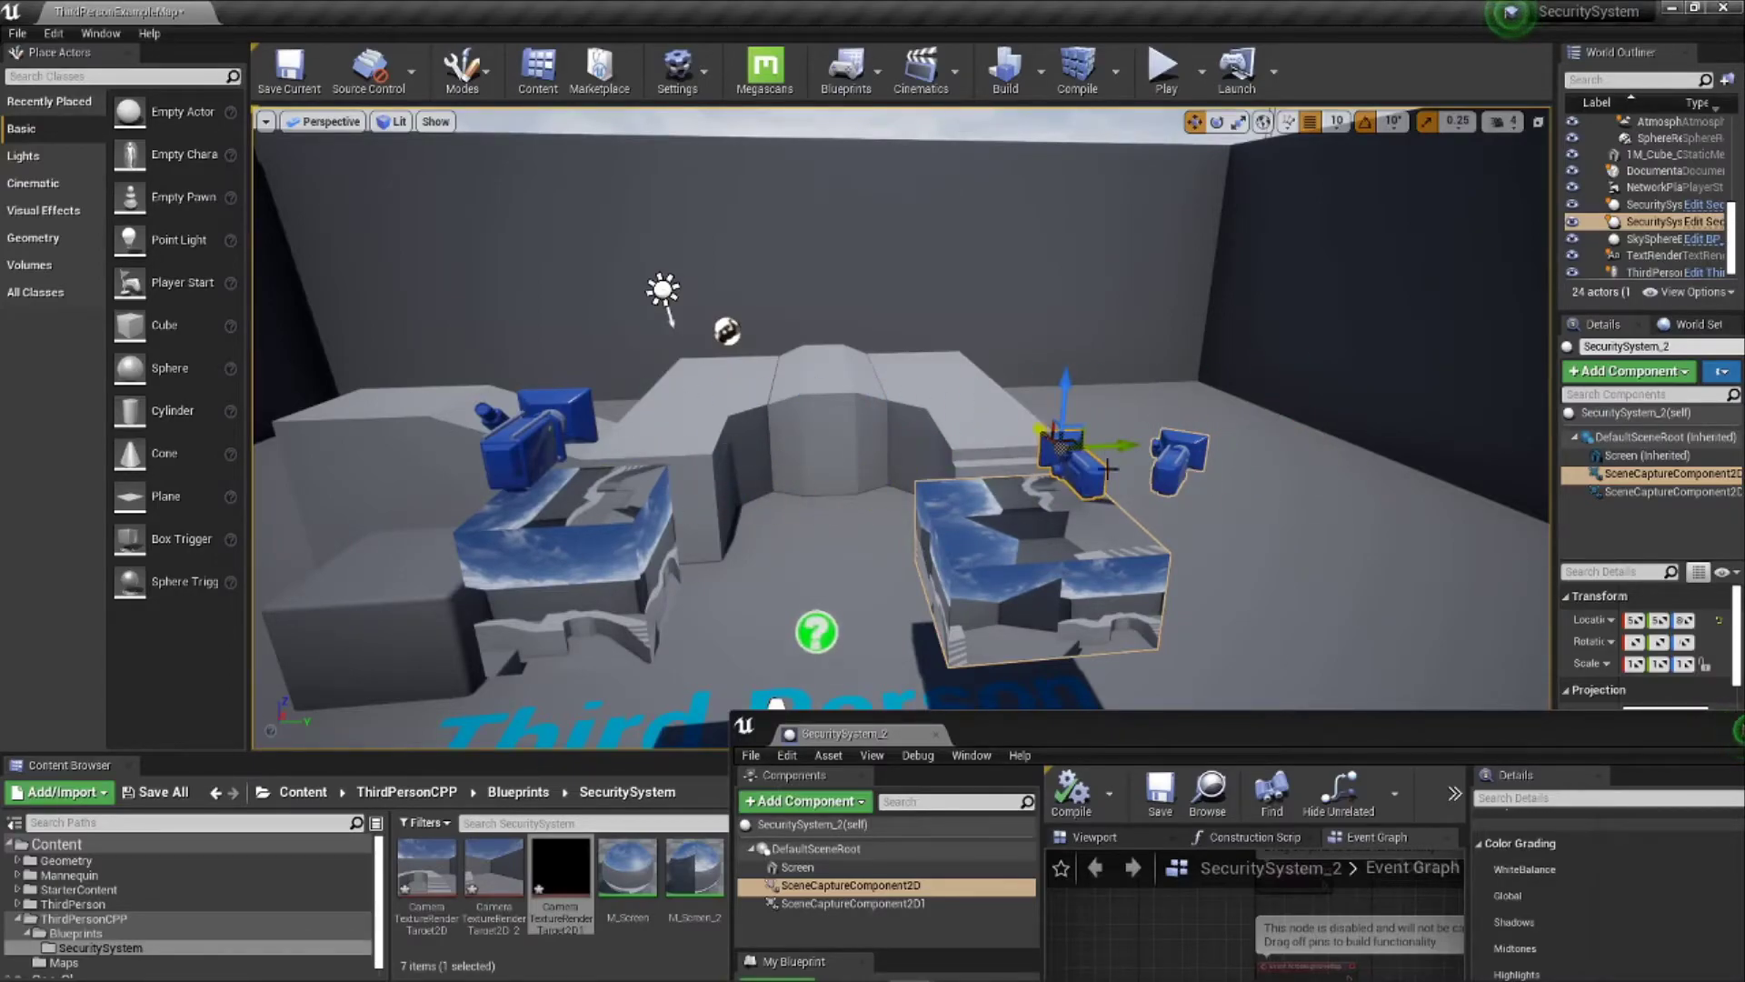
Step: Shift the single-camera SecuritySystem actor's scene capture component slightly along the Y axis
left_click(534, 444)
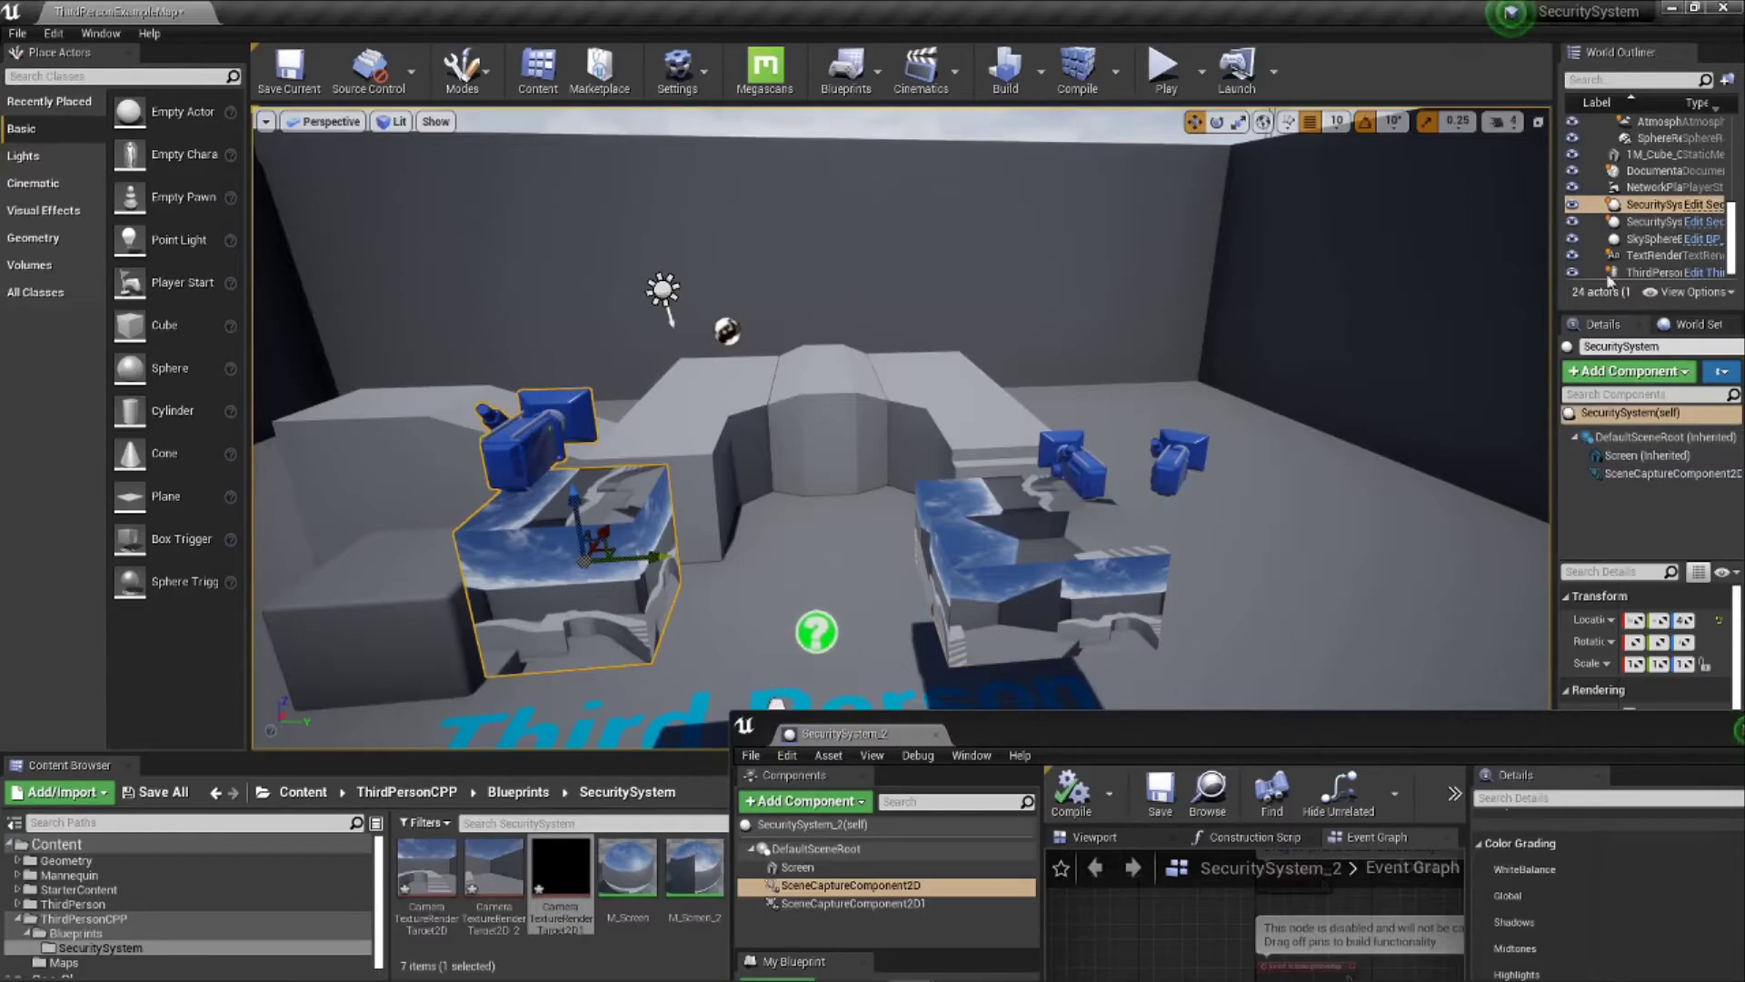
left_click(1647, 473)
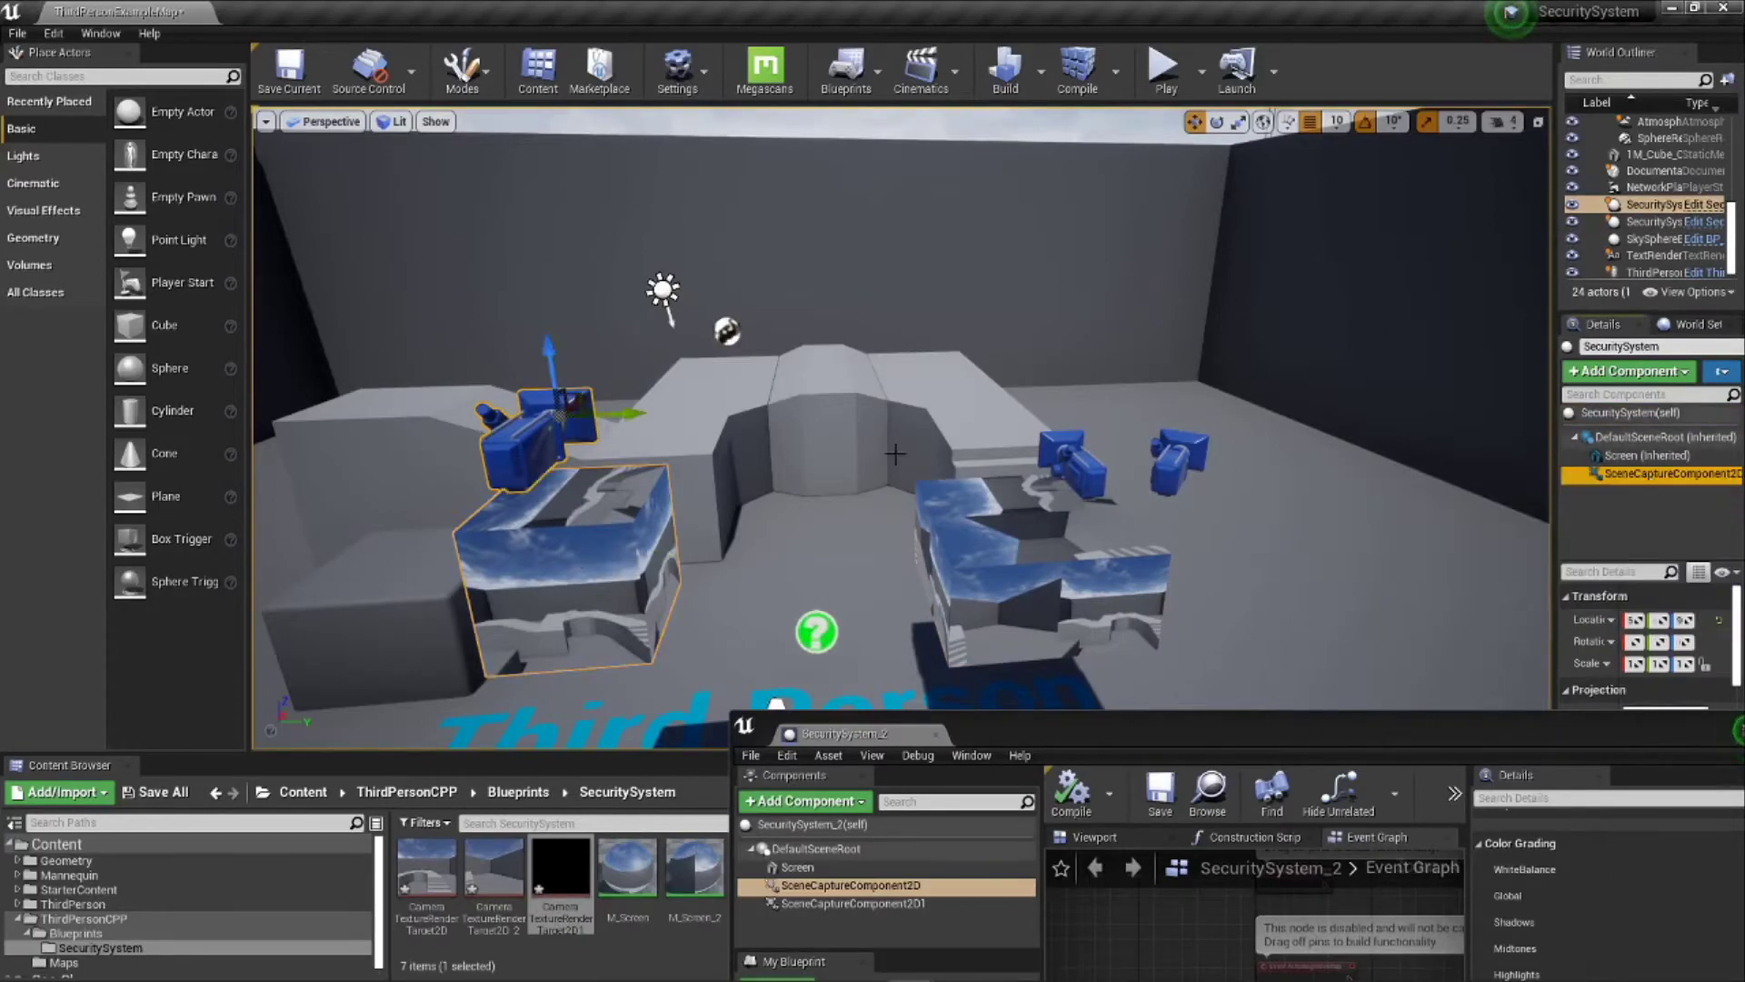
left_click_drag(670, 411, 669, 502)
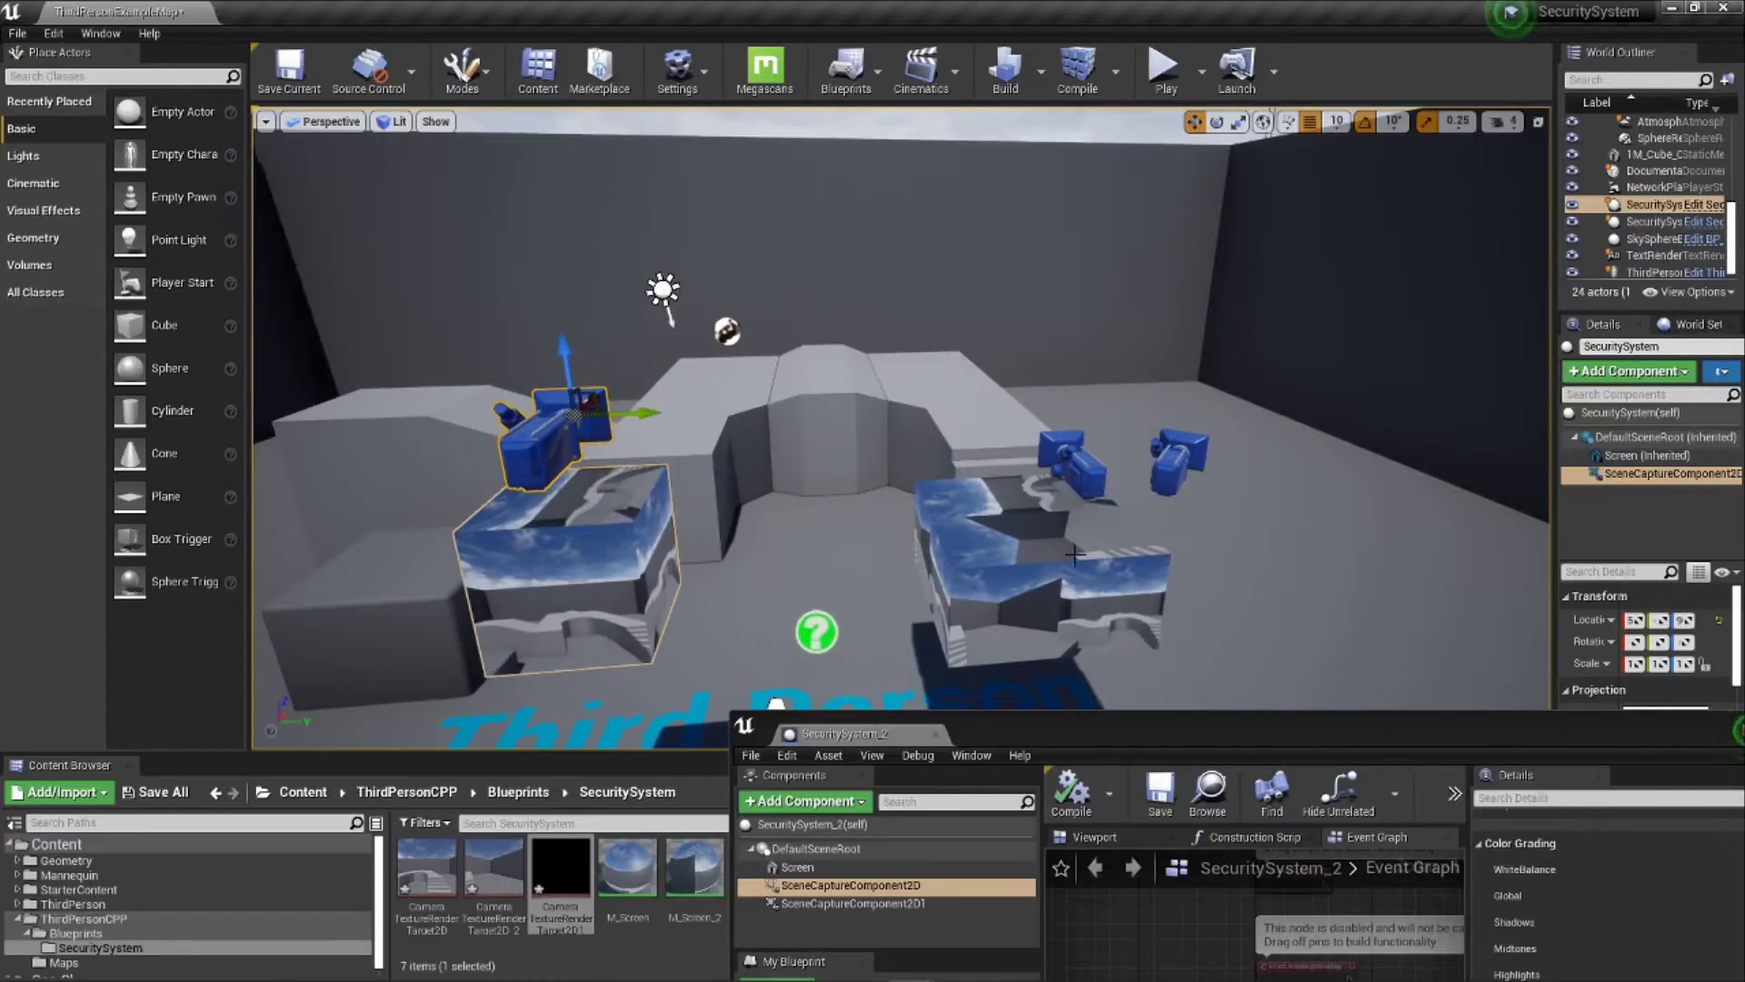
Step: In the M_Screen_2 material, assign CameraTextureRenderTarget2D1 to the upper Texture Sample, apply the change, and close the editor
left_click_drag(1027, 733, 1488, 507)
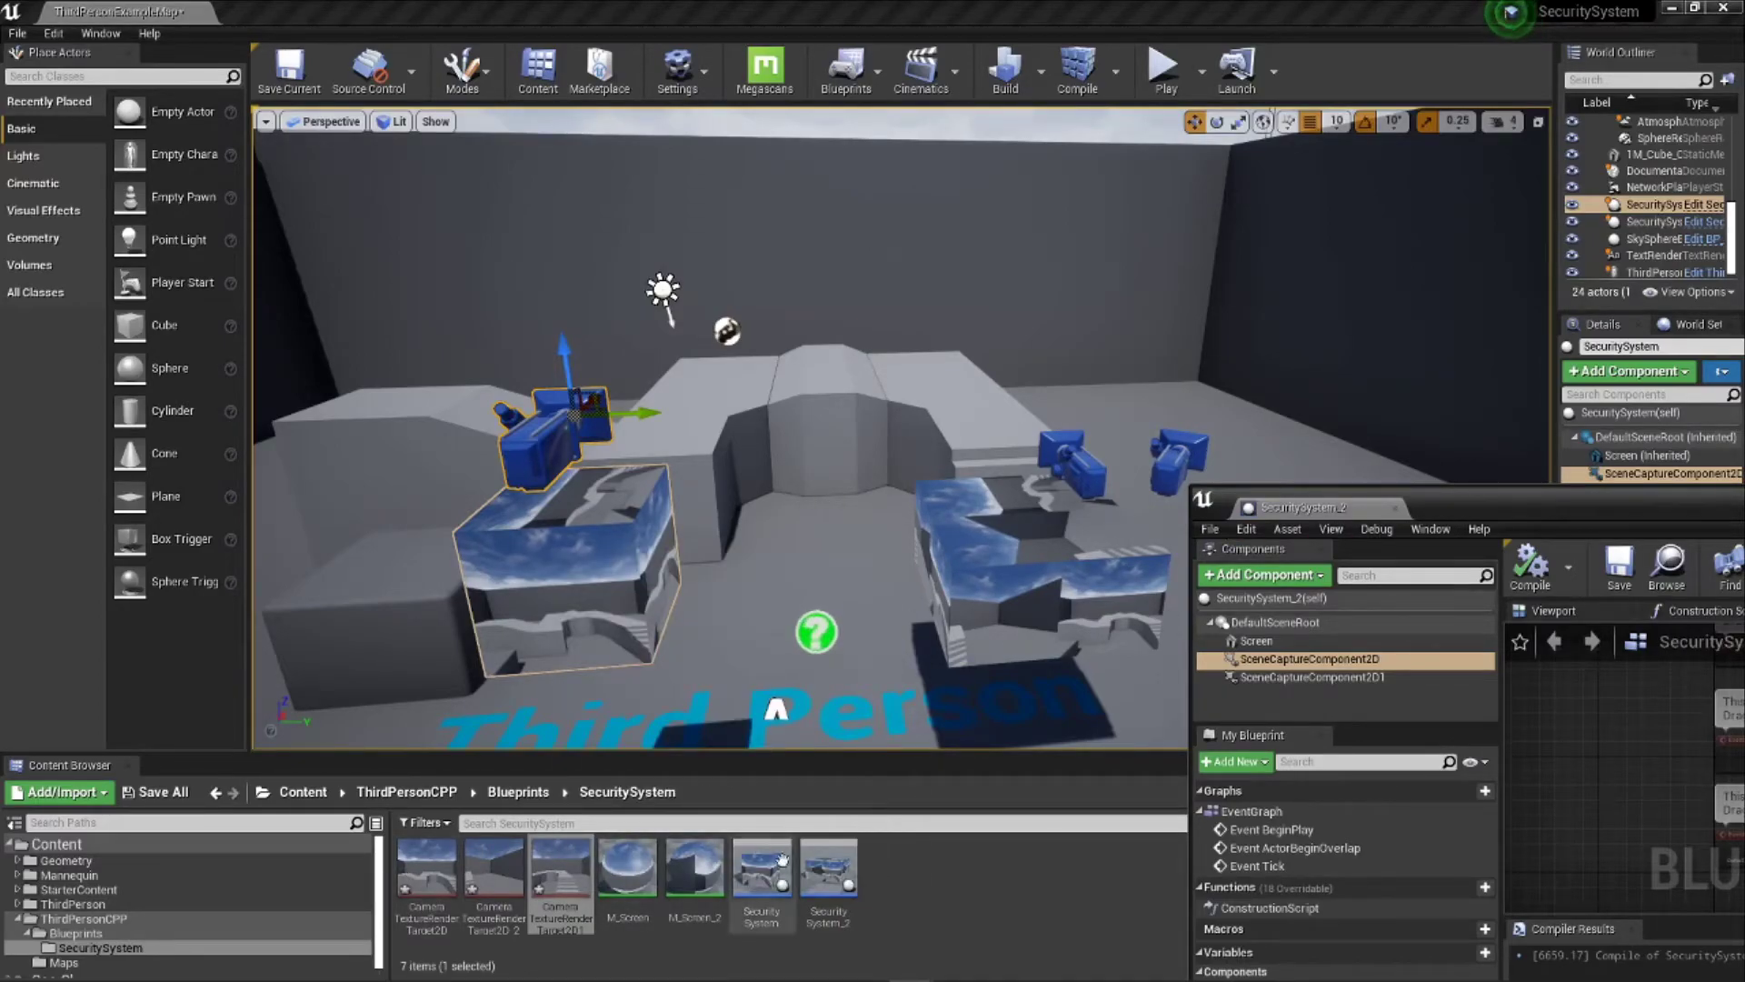
double_click(694, 868)
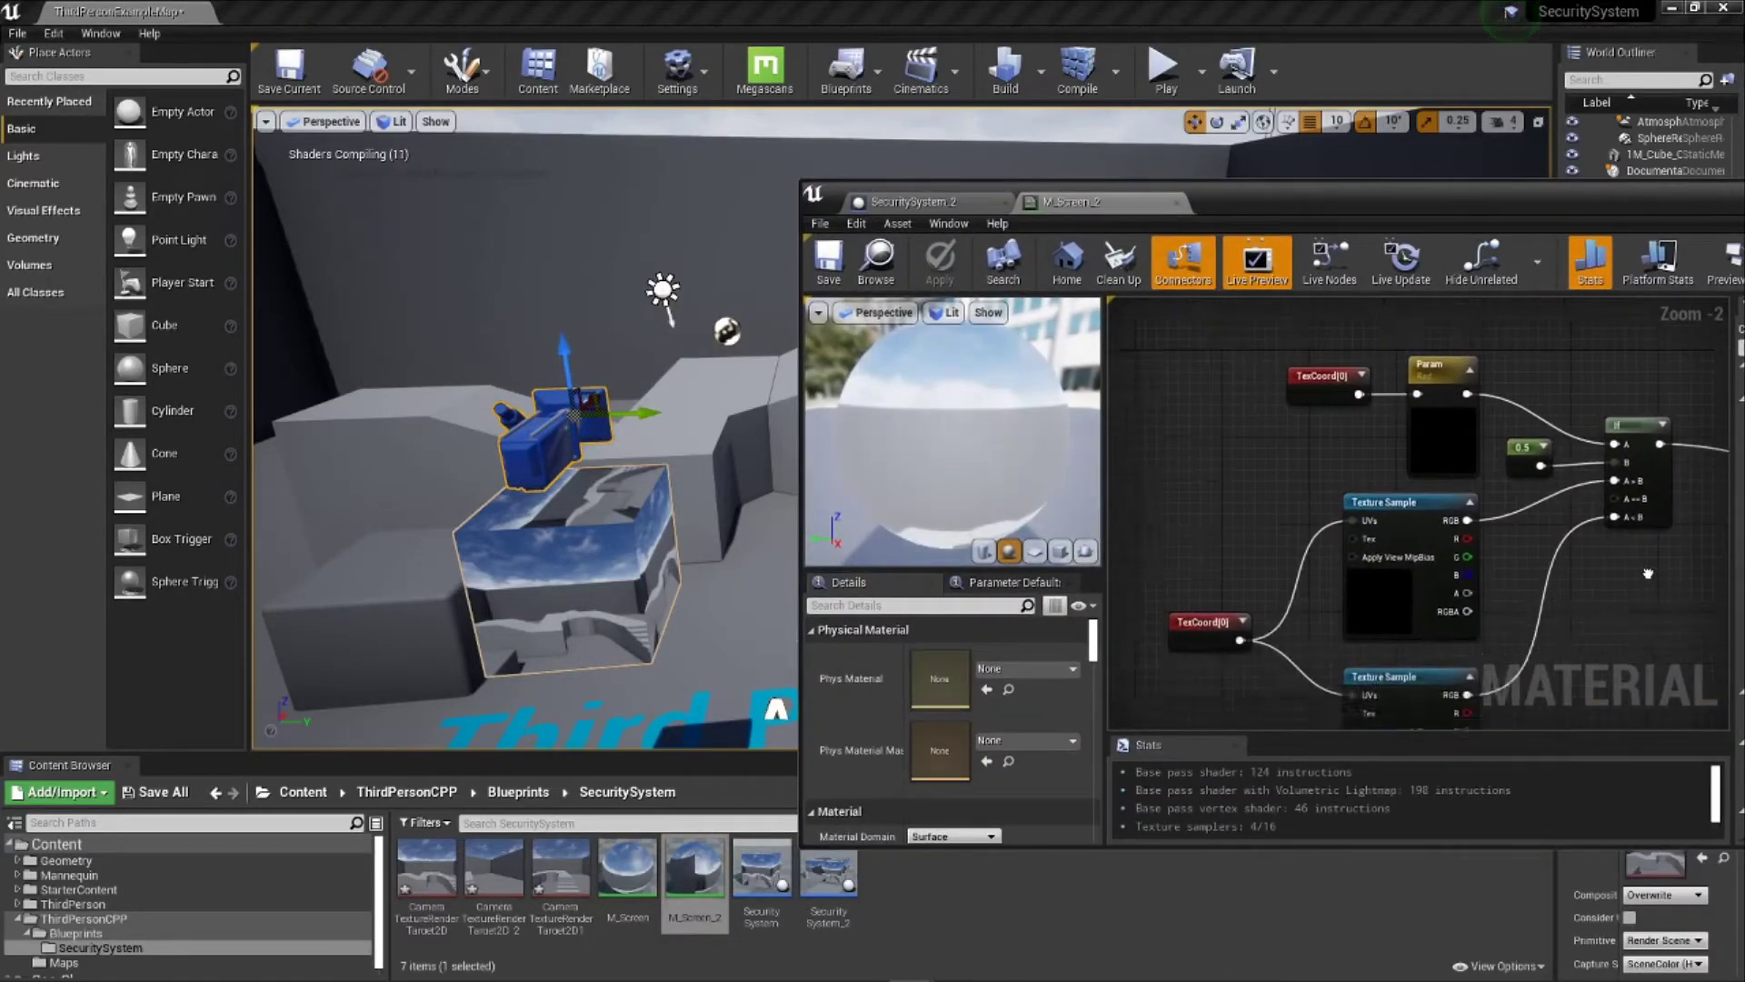
right_click_drag(1648, 574, 1536, 502)
mouse_move(1480, 609)
right_mouse_down()
mouse_move(1474, 525)
mouse_move(1509, 616)
mouse_move(1500, 600)
right_mouse_up()
left_click(1302, 441)
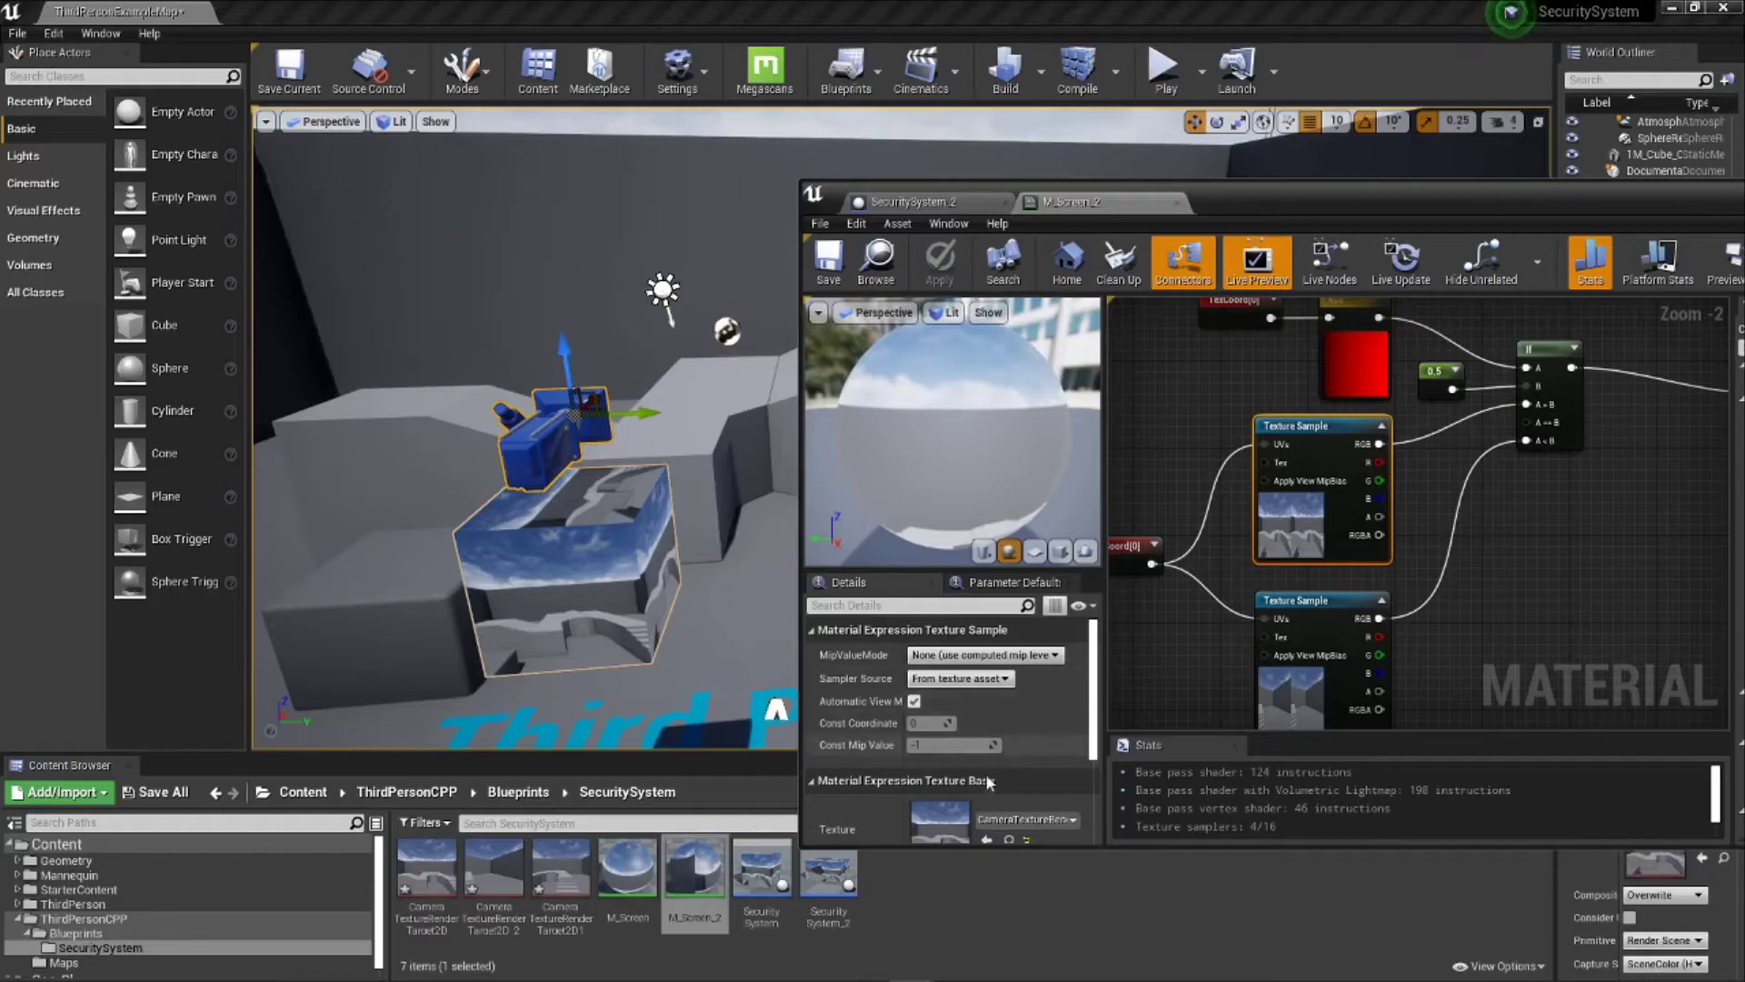
scroll(990, 793, "down", 2)
scroll(991, 793, "down", 1)
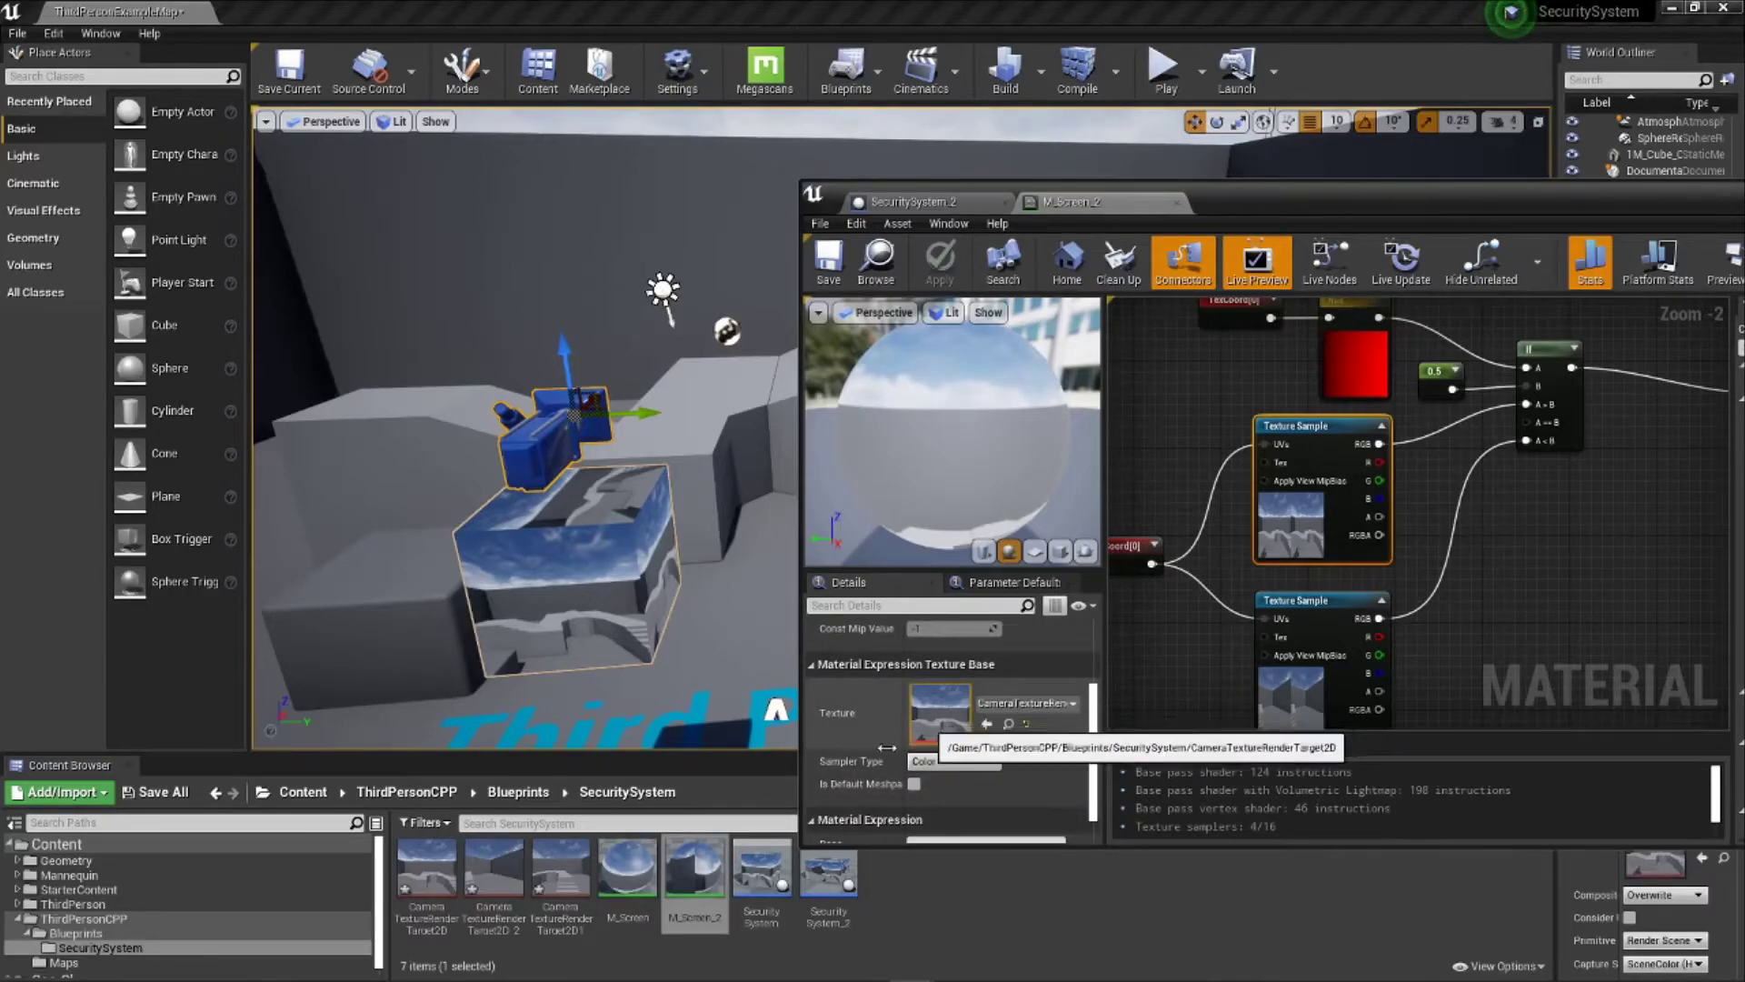
left_click_drag(578, 879, 949, 714)
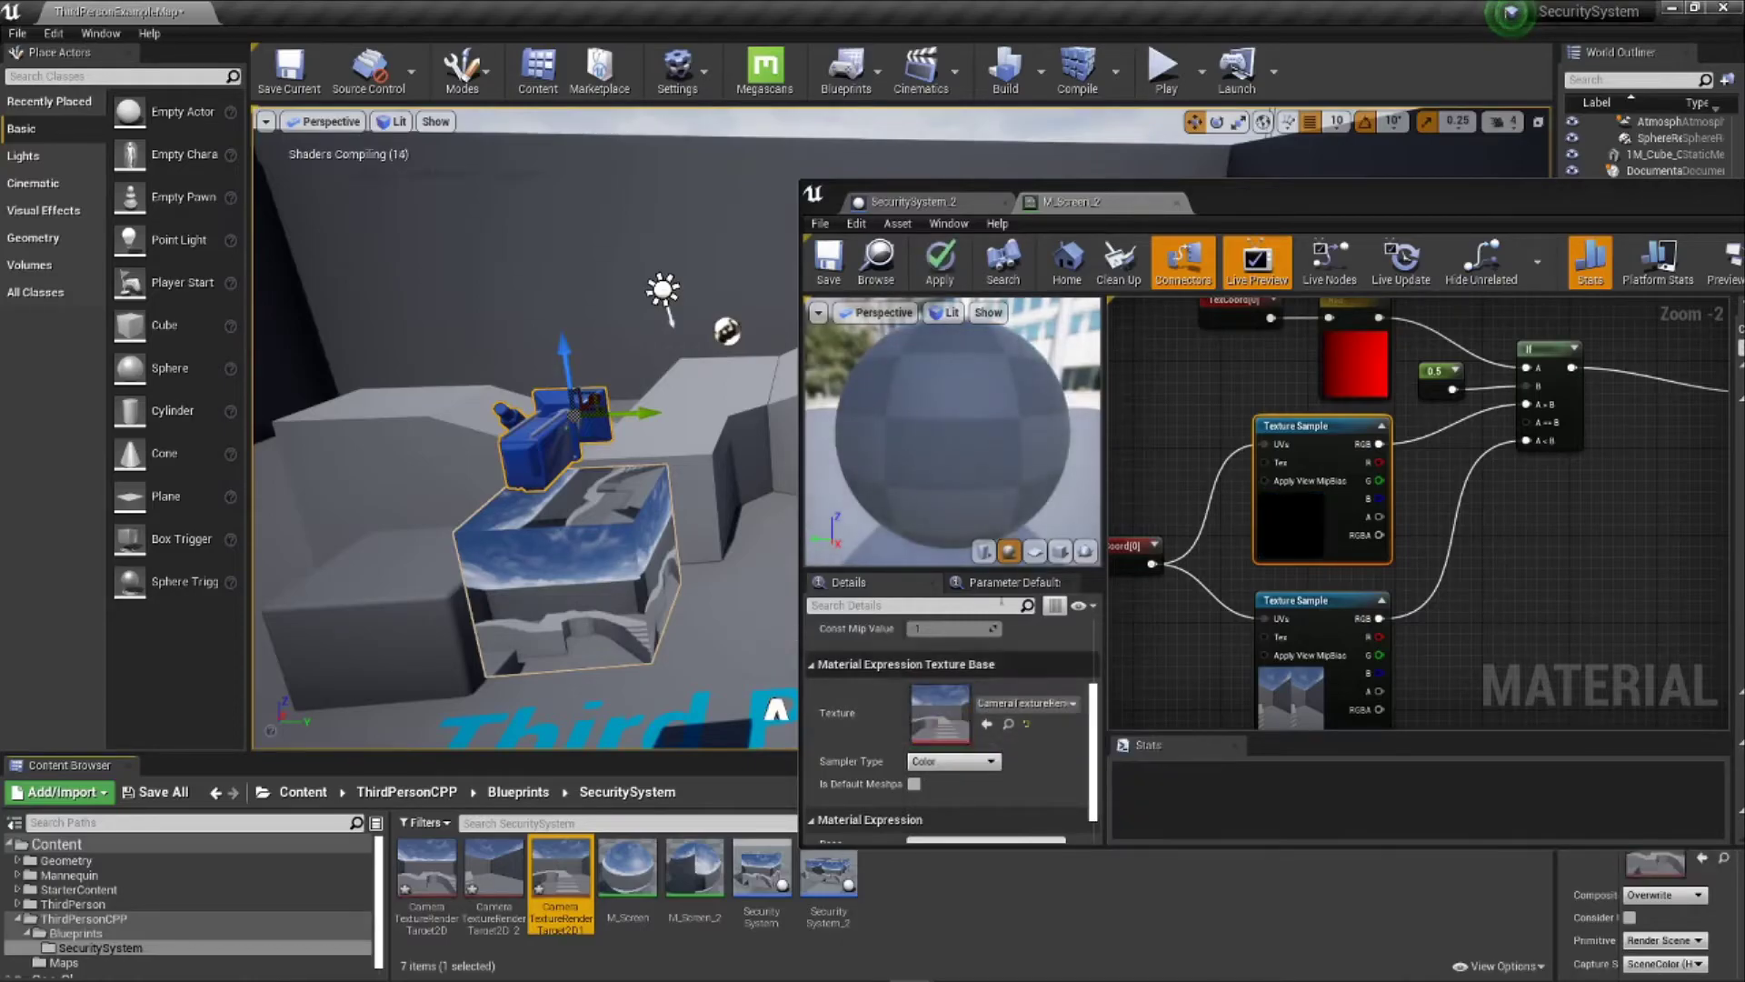
left_click(940, 271)
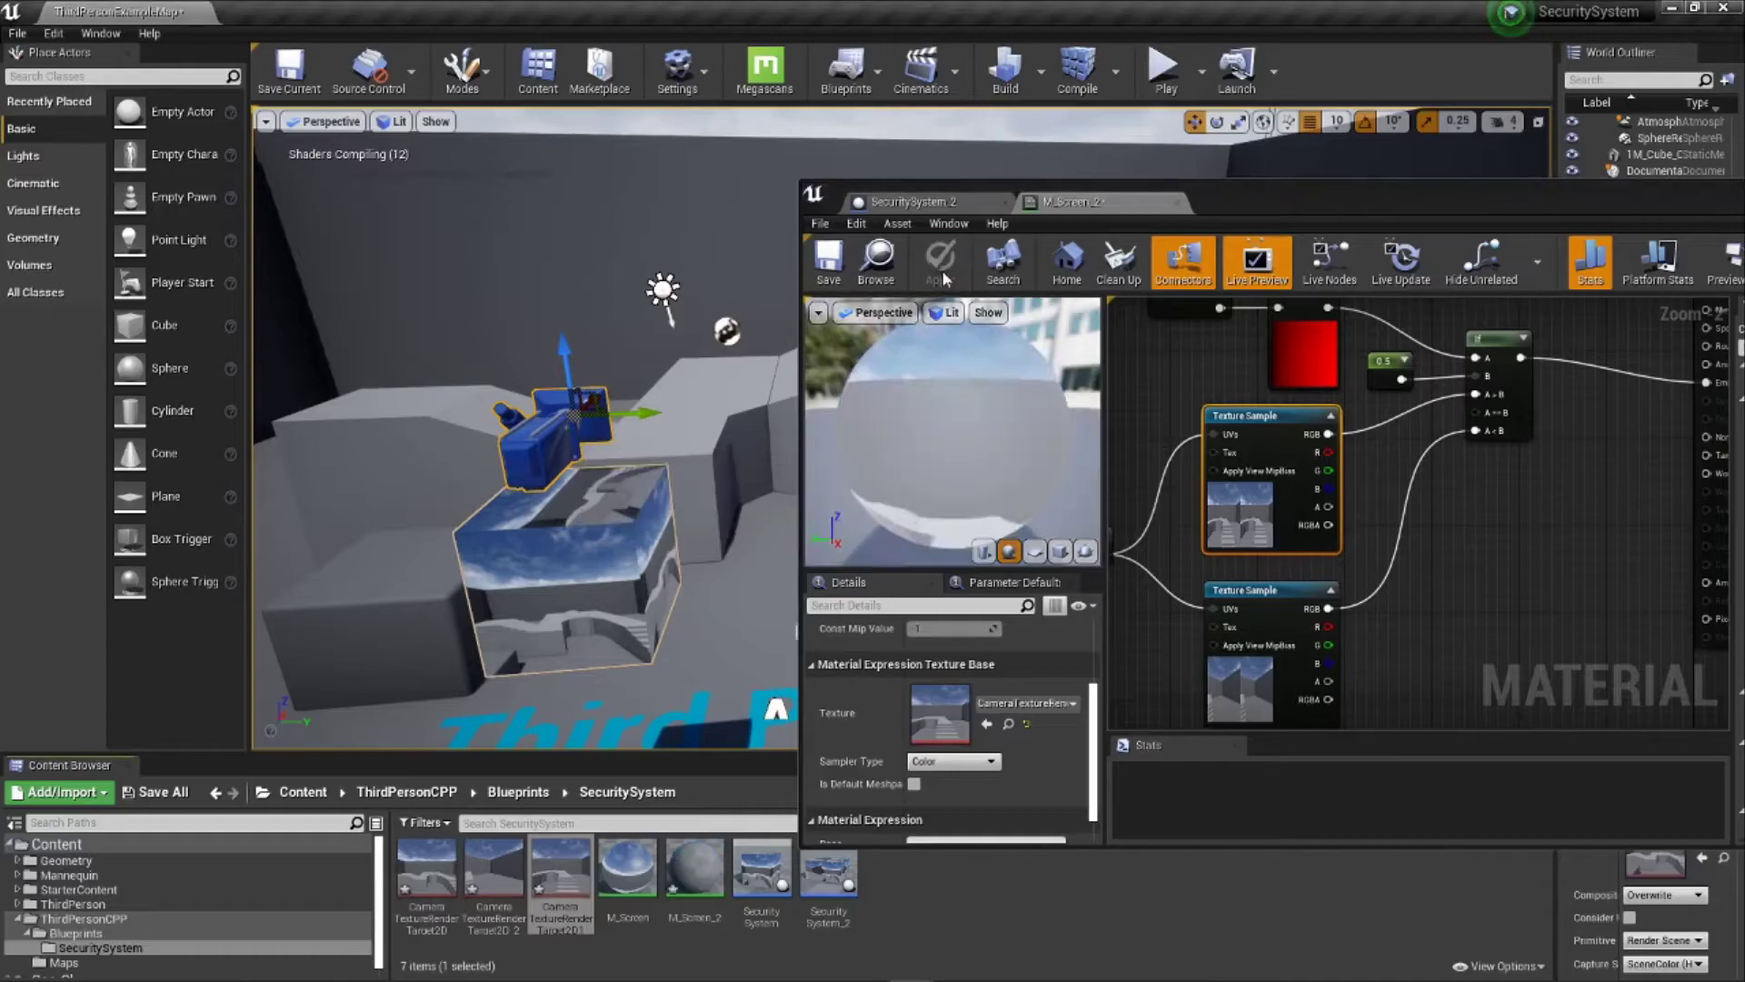
double_click(1368, 204)
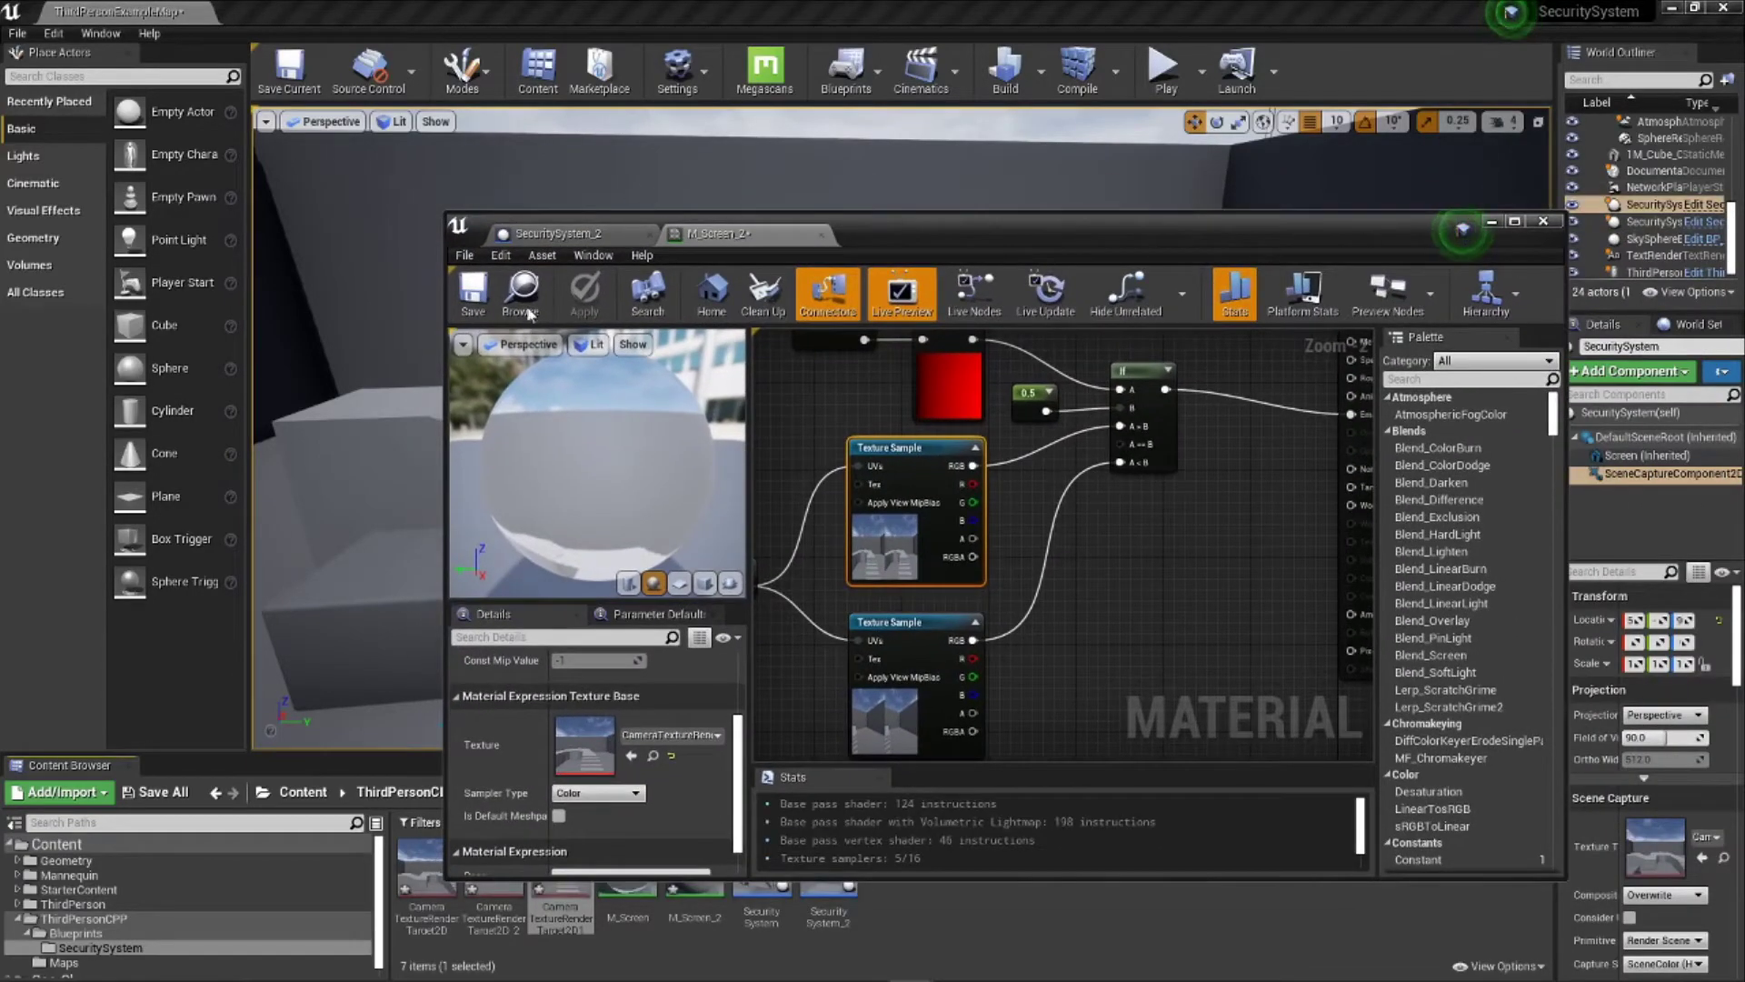
left_click(1542, 220)
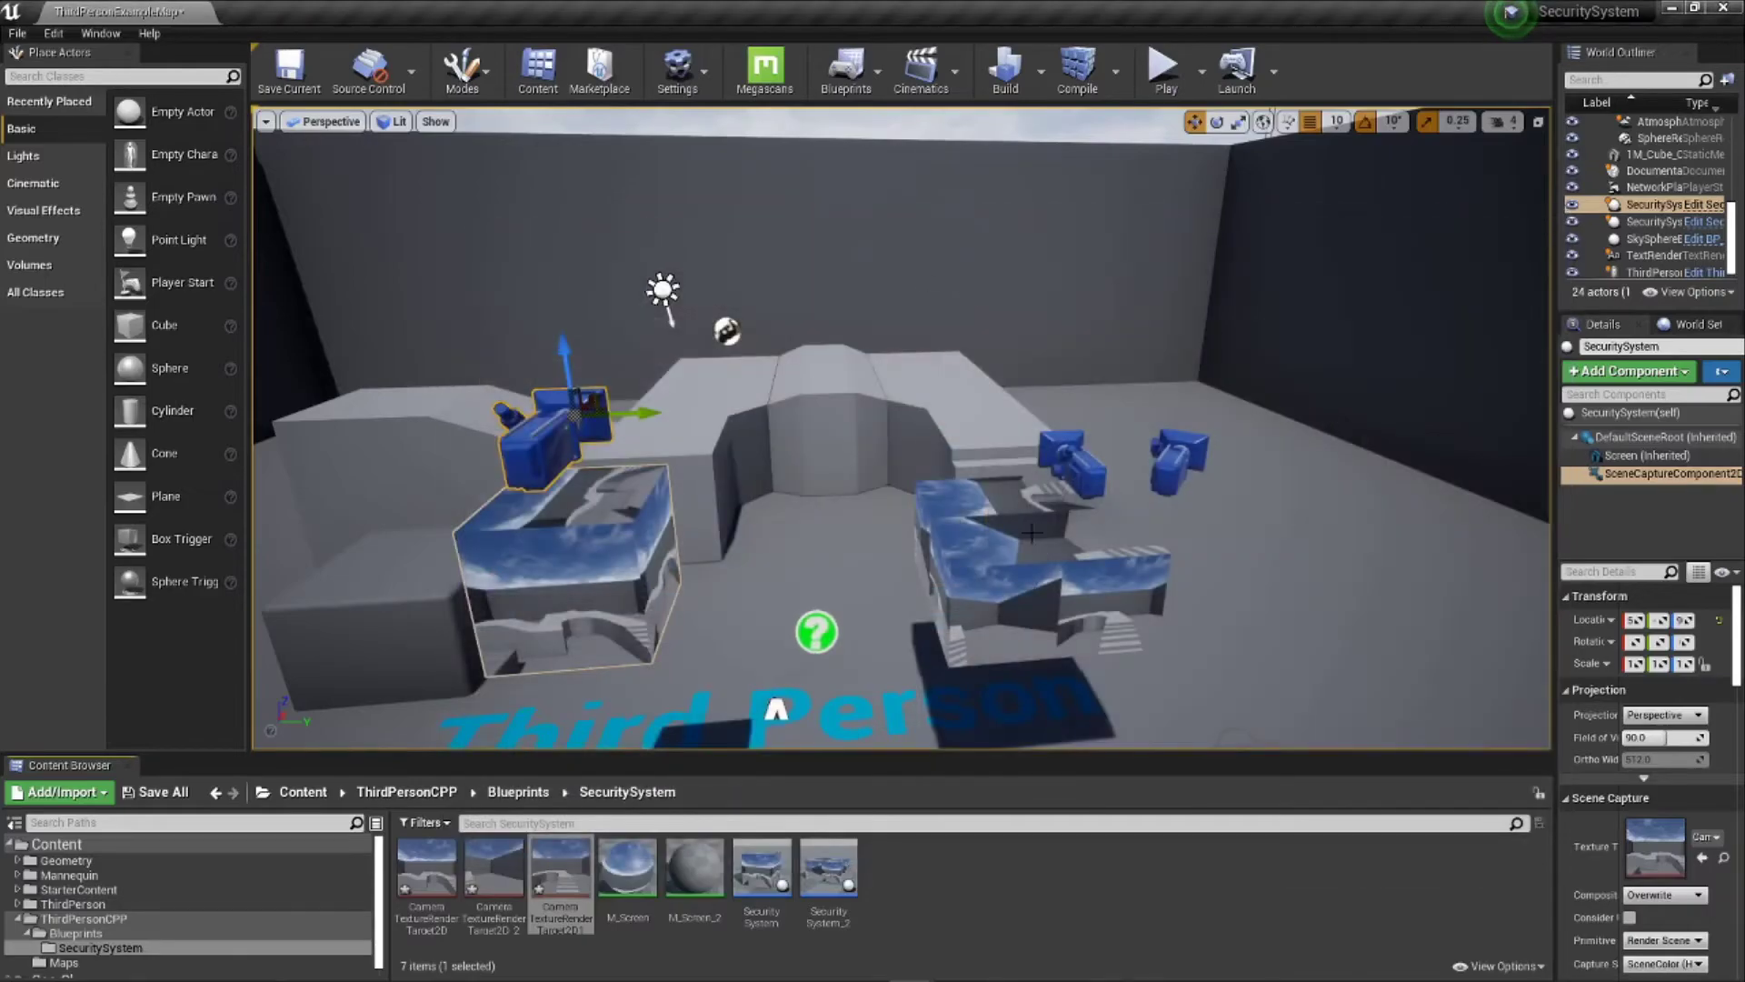
Step: Move both of SecuritySystem_2's scene capture components along the Y axis so they sit side by side above its screen
left_click(1073, 468)
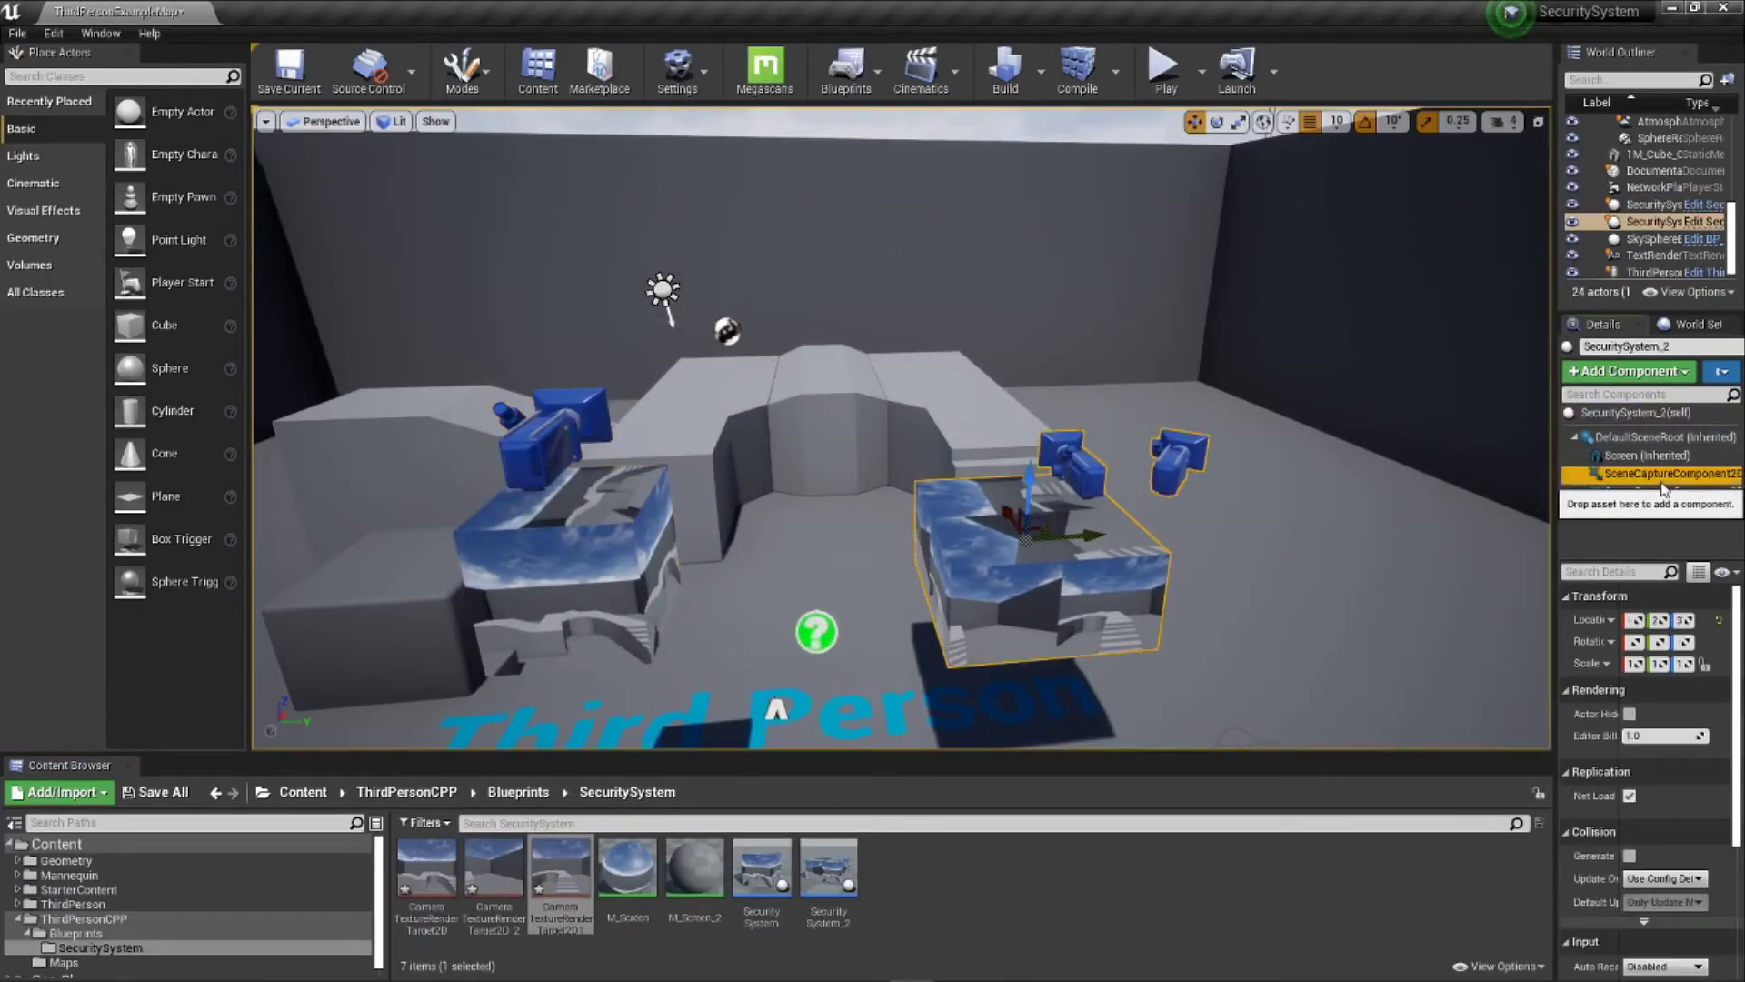
left_click_drag(1116, 455, 1028, 490)
left_click(1175, 465)
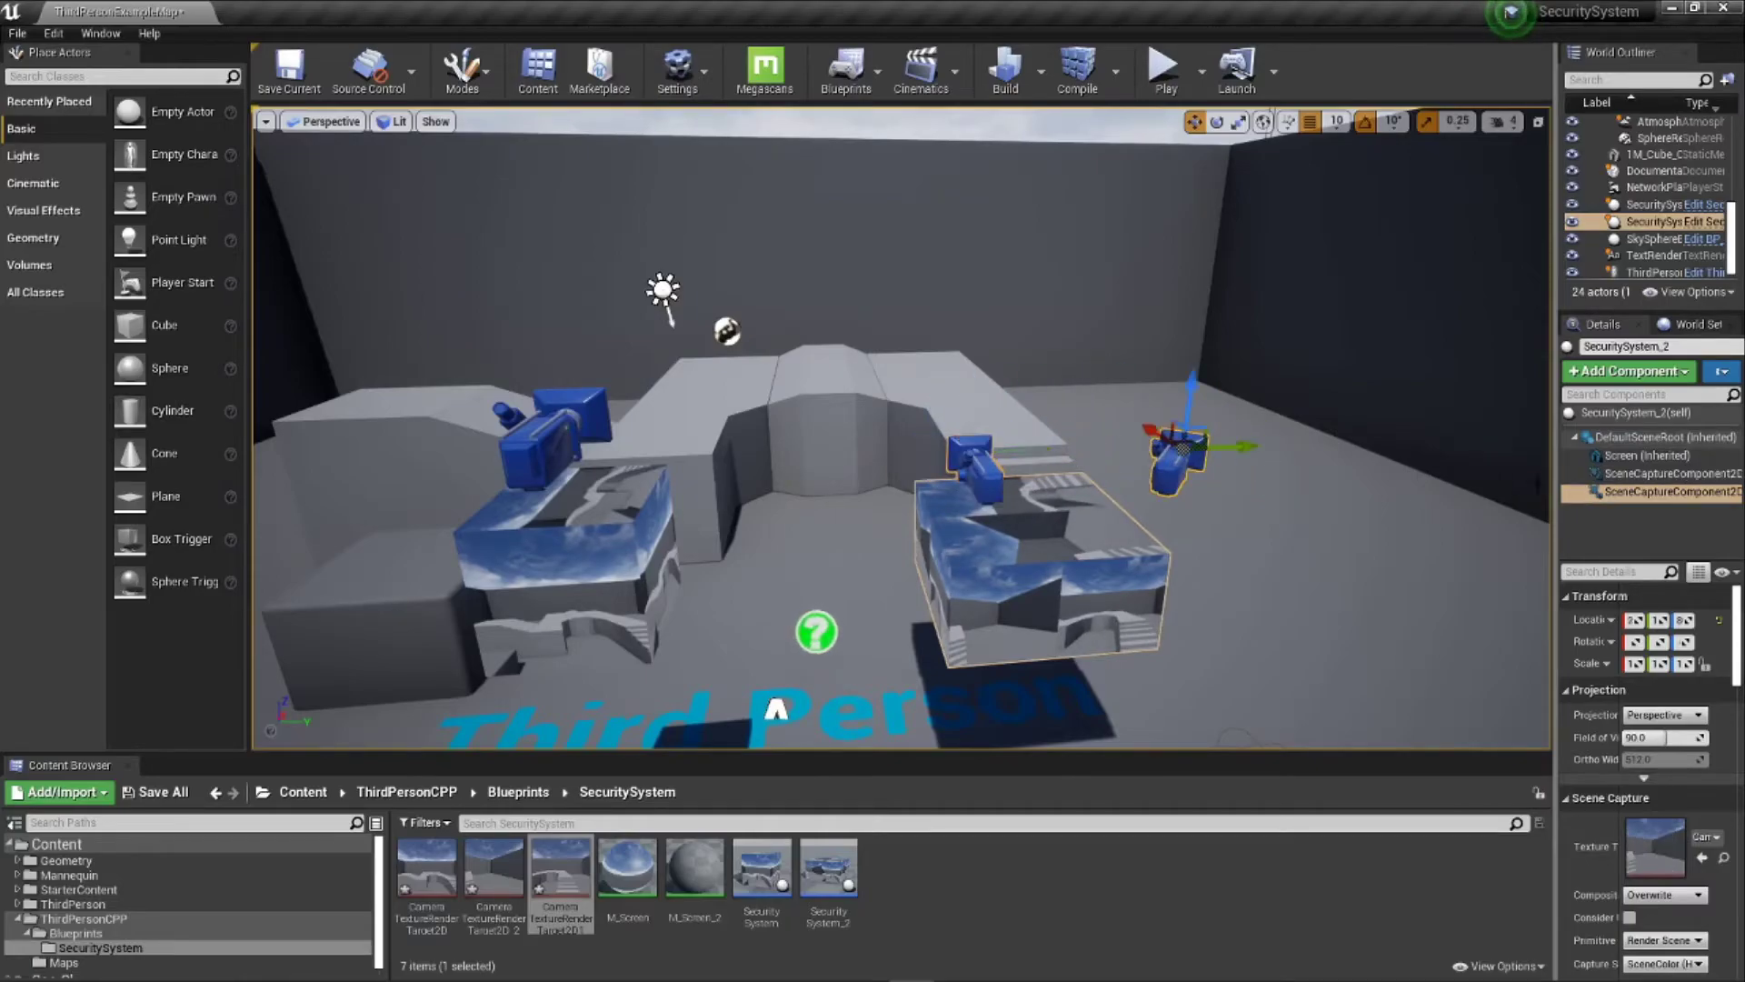
left_click_drag(1234, 448, 1109, 481)
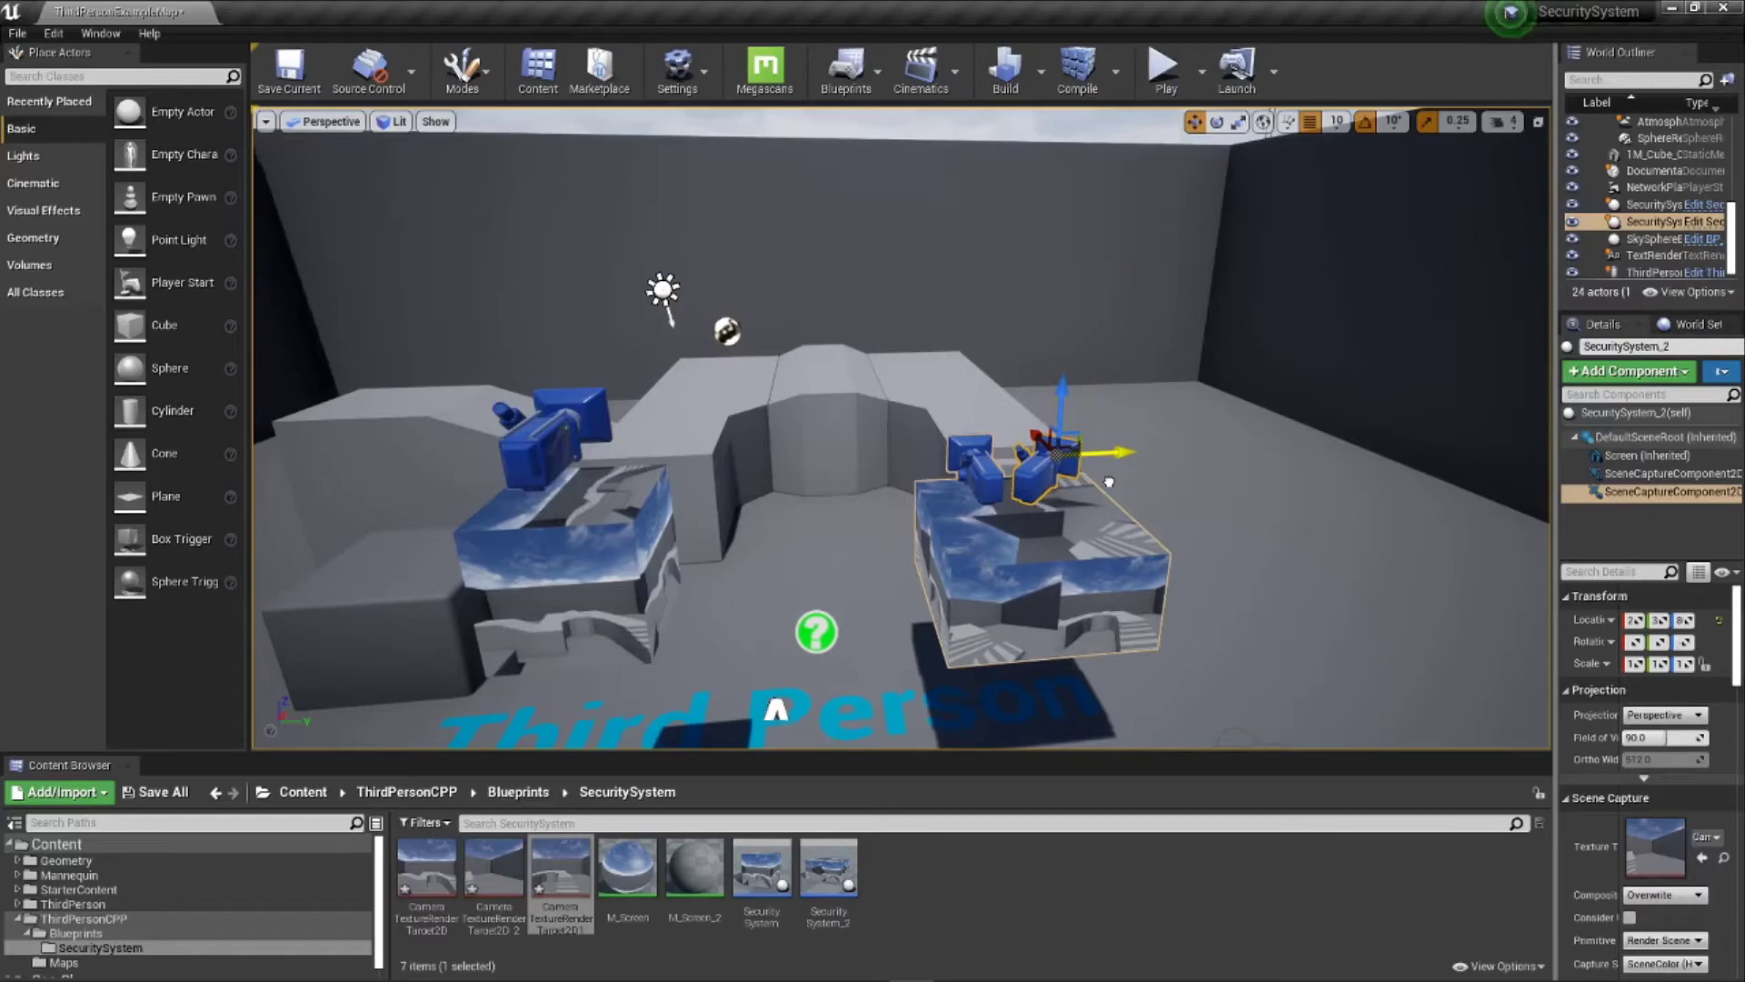
Step: Undo the level edits back to before the SecuritySystem and SecuritySystem_2 actors were placed
left_click(575, 541)
double_click(827, 874)
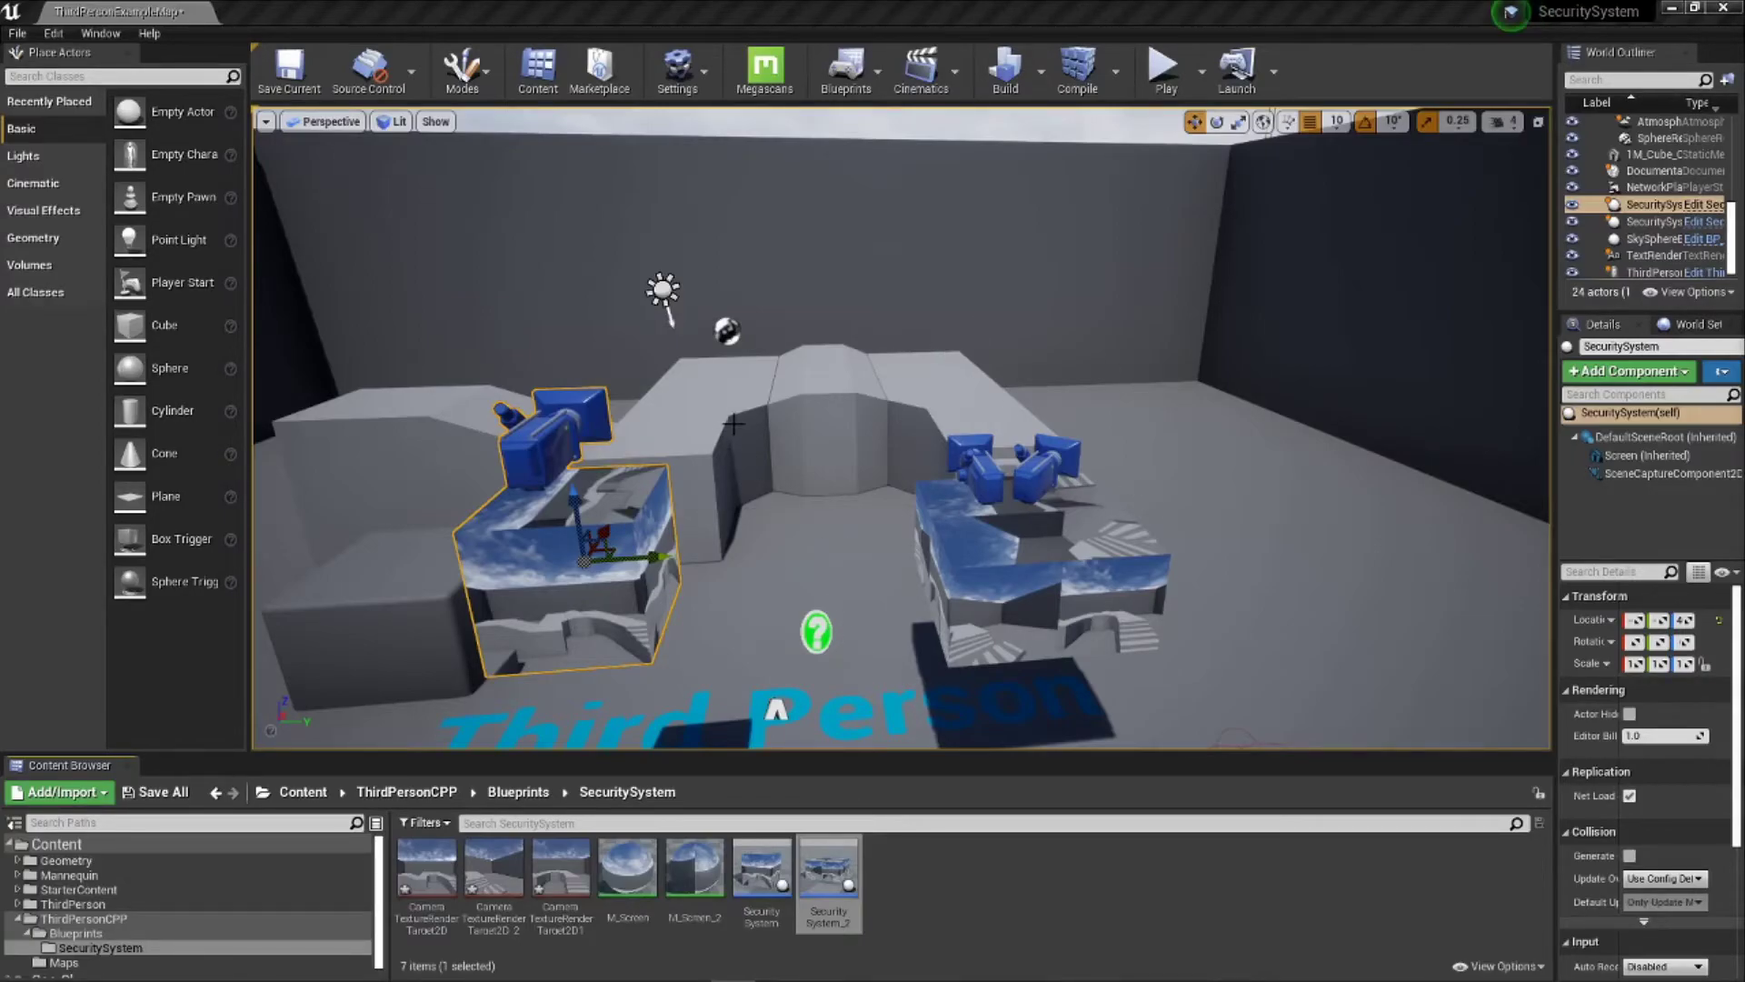
key("ctrl+z")
key("ctrl+z")
key("ctrl+z")
key("ctrl+z")
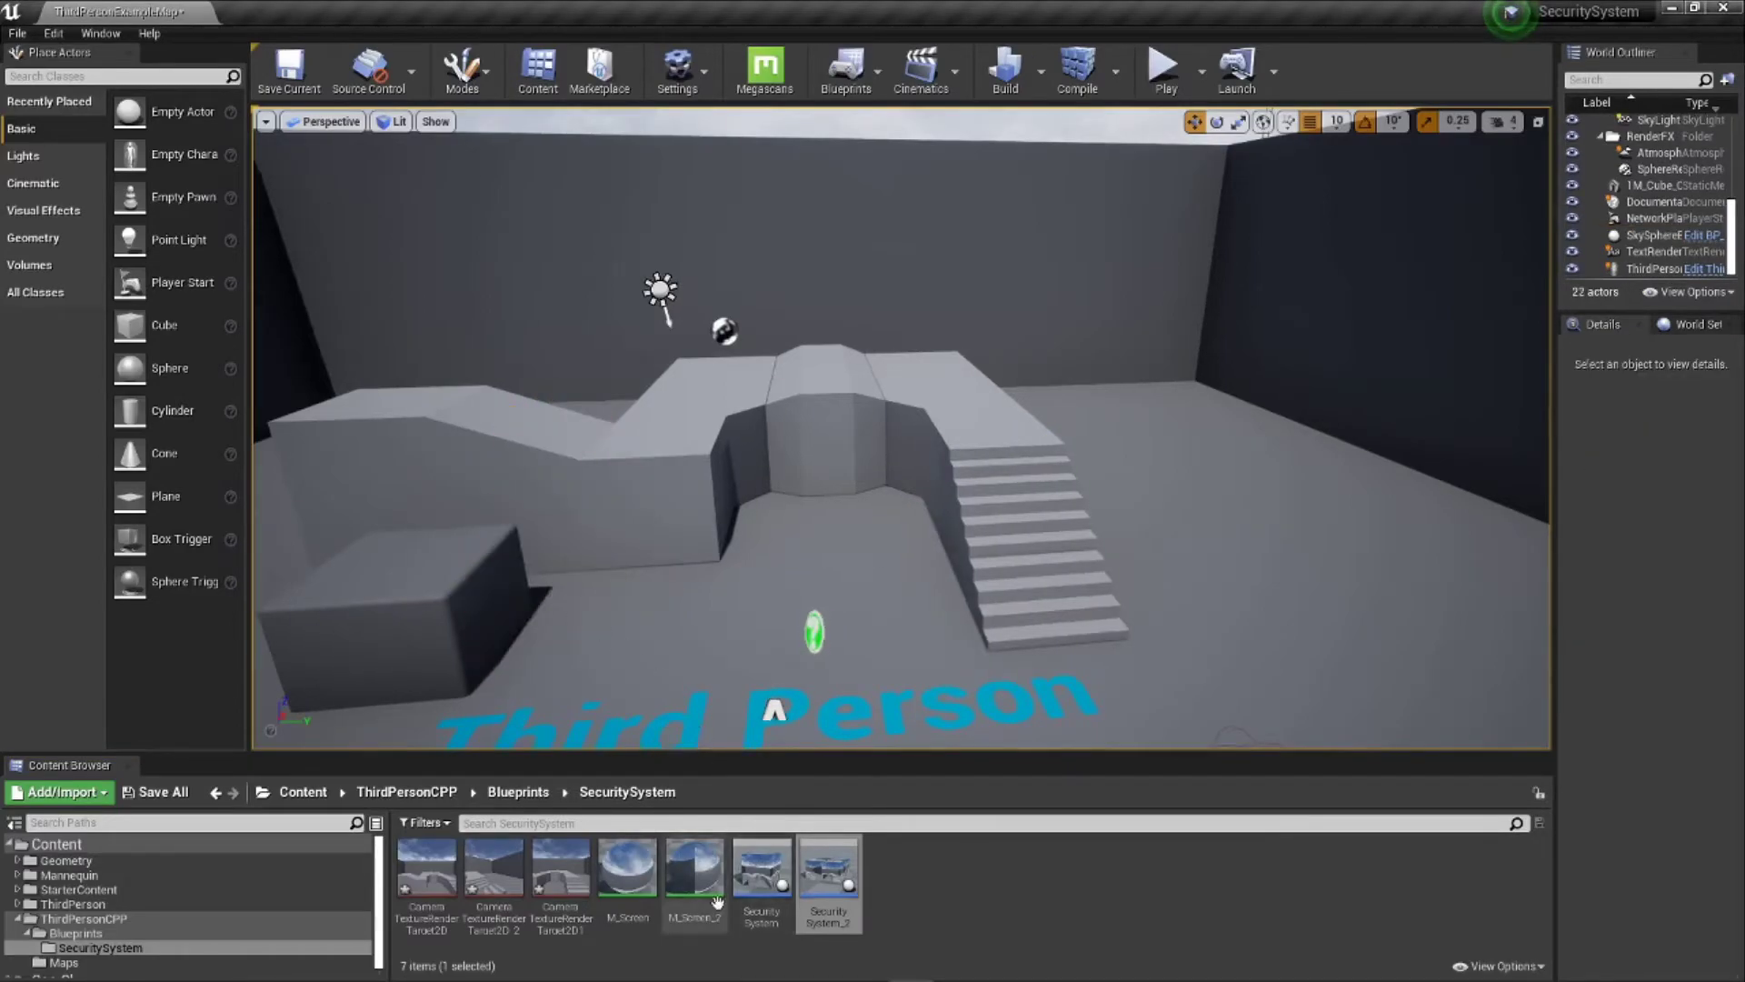
Step: Duplicate the M_Screen_2 material and SecuritySystem_2 blueprint together, keeping the suggested names
left_click(695, 868)
left_click(828, 868, "ctrl")
right_click(844, 874)
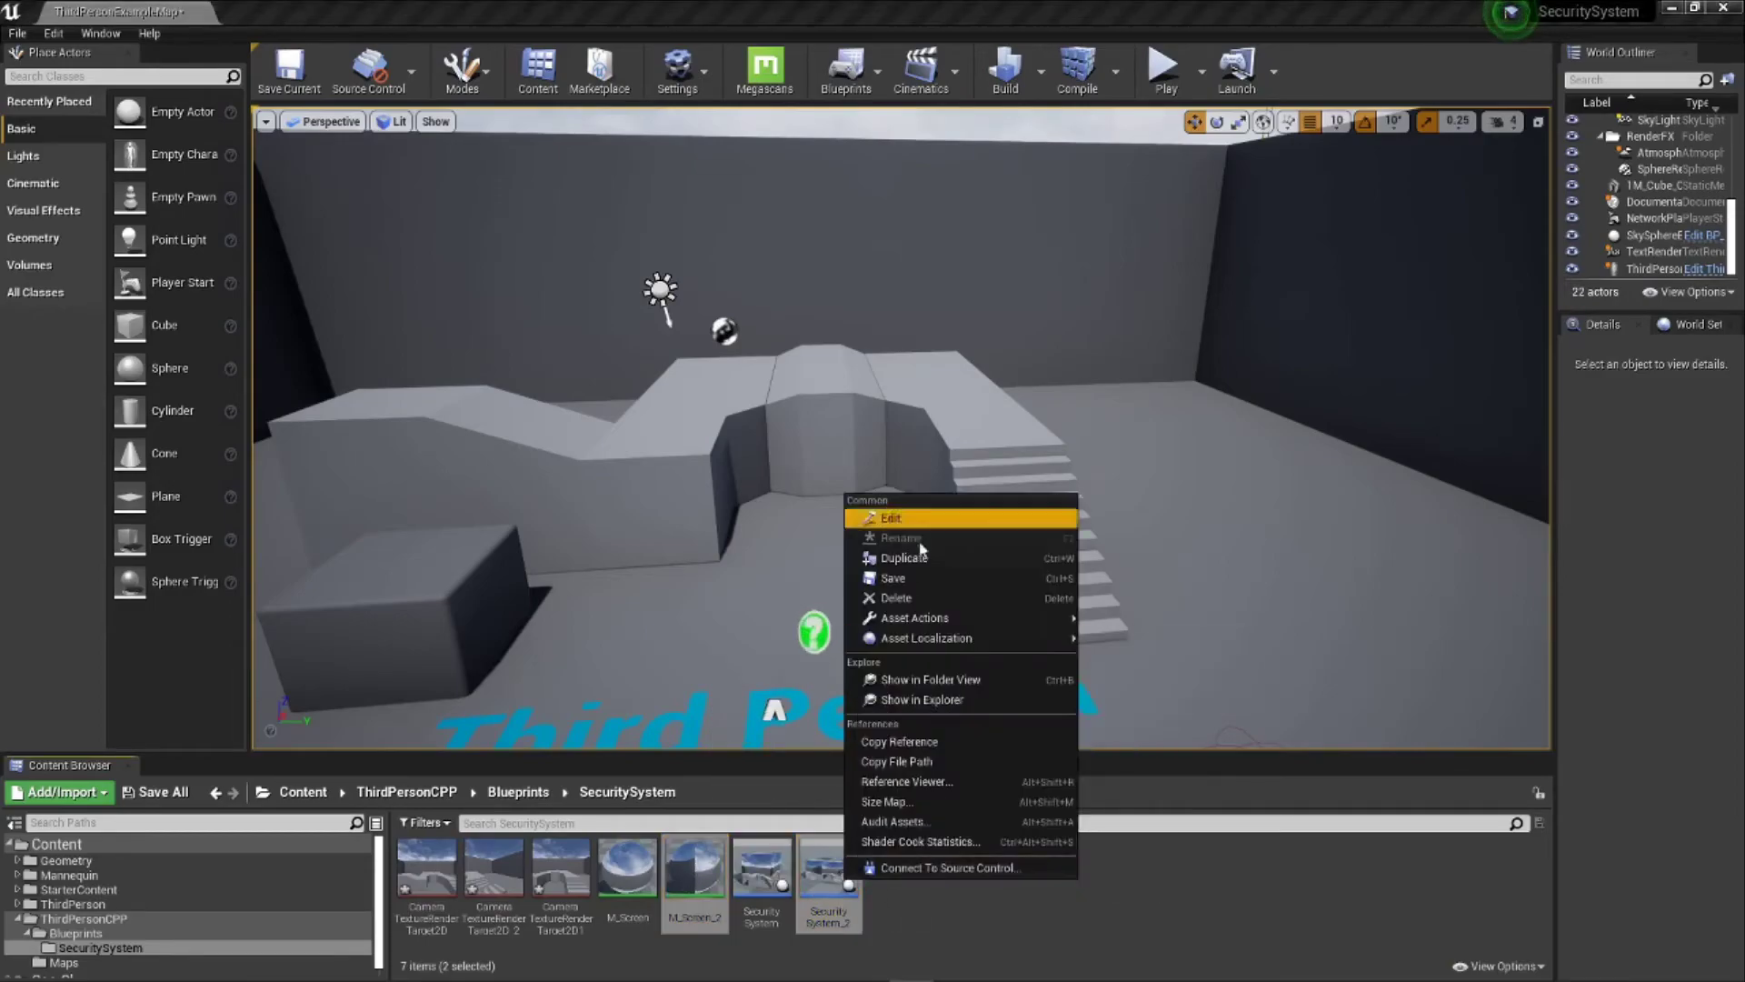
left_click(921, 573)
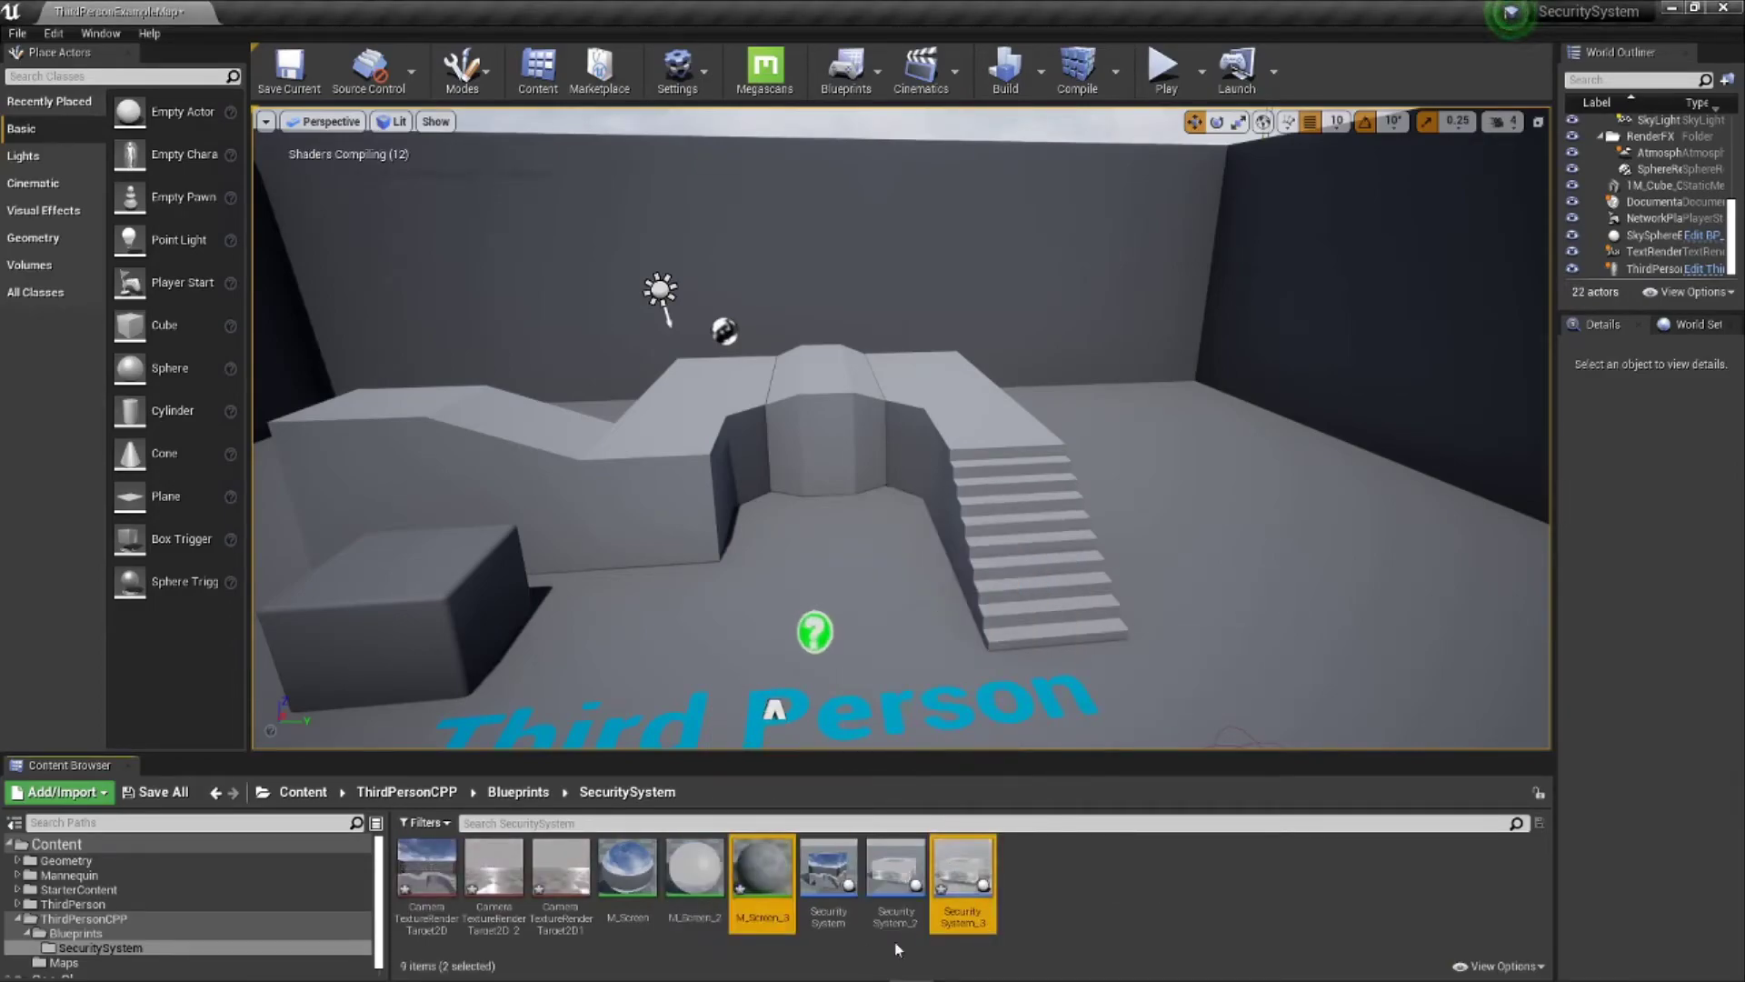
Step: In the SecuritySystem_3 blueprint, set the Screen component's Z scale to 2.0
double_click(965, 882)
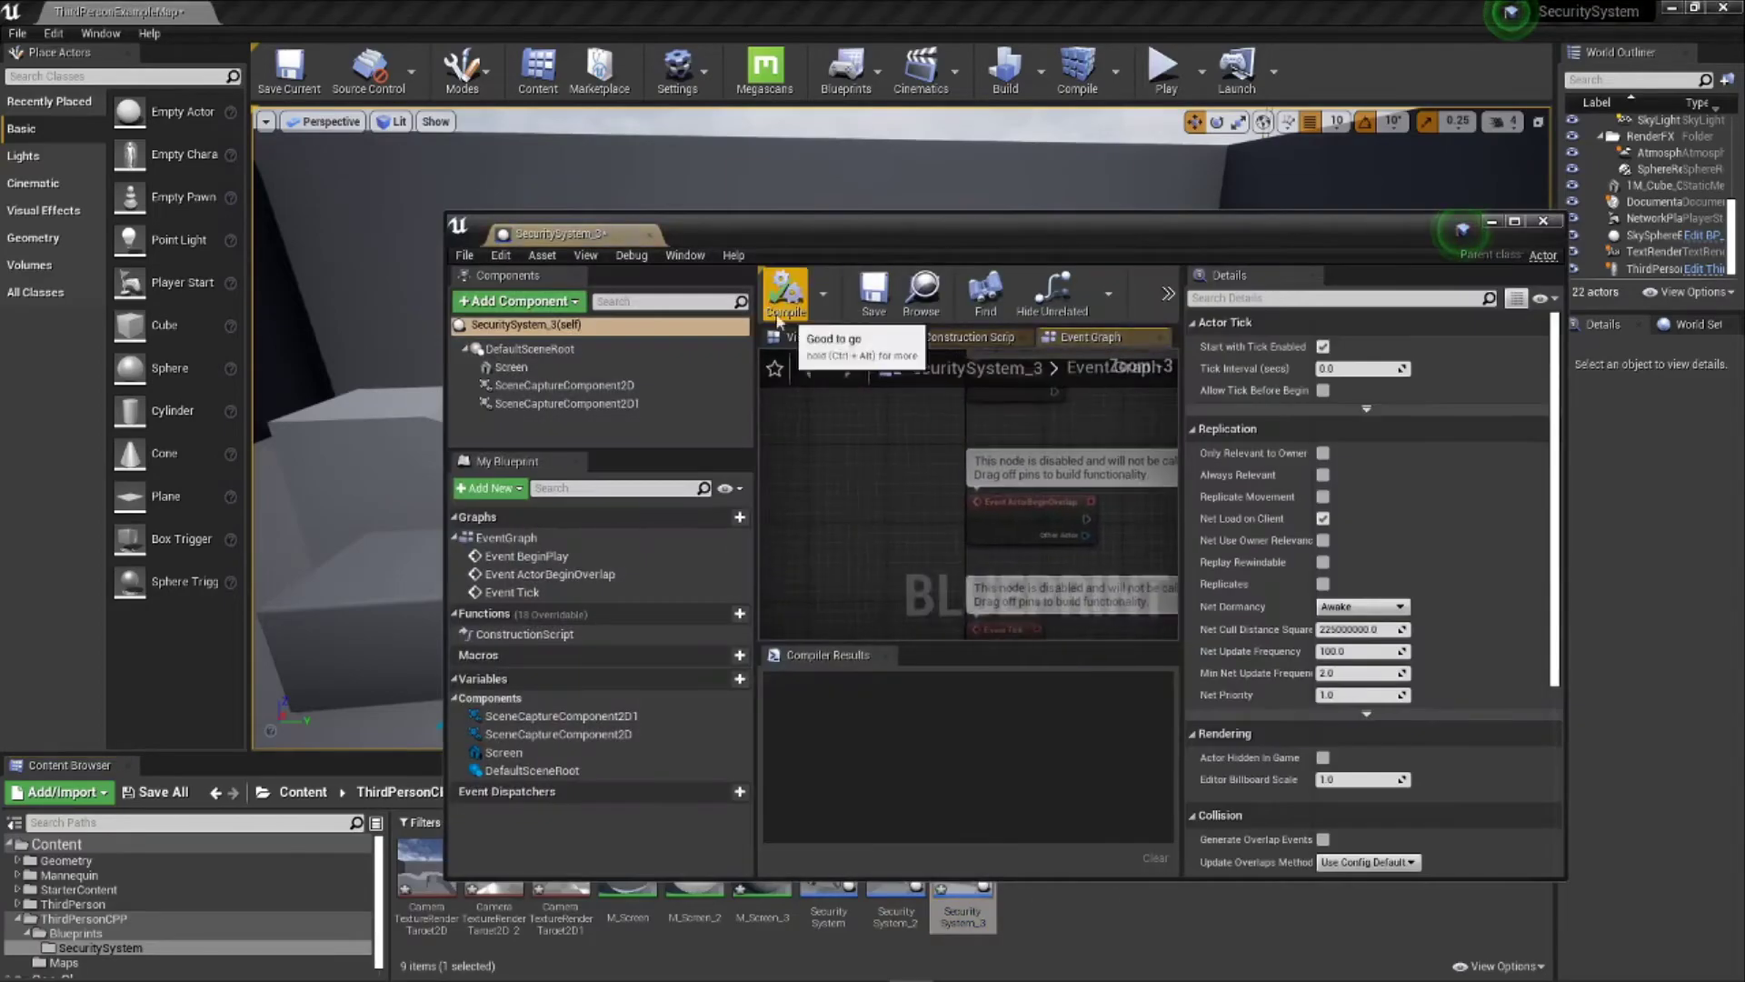
left_click(1514, 222)
left_click(63, 144)
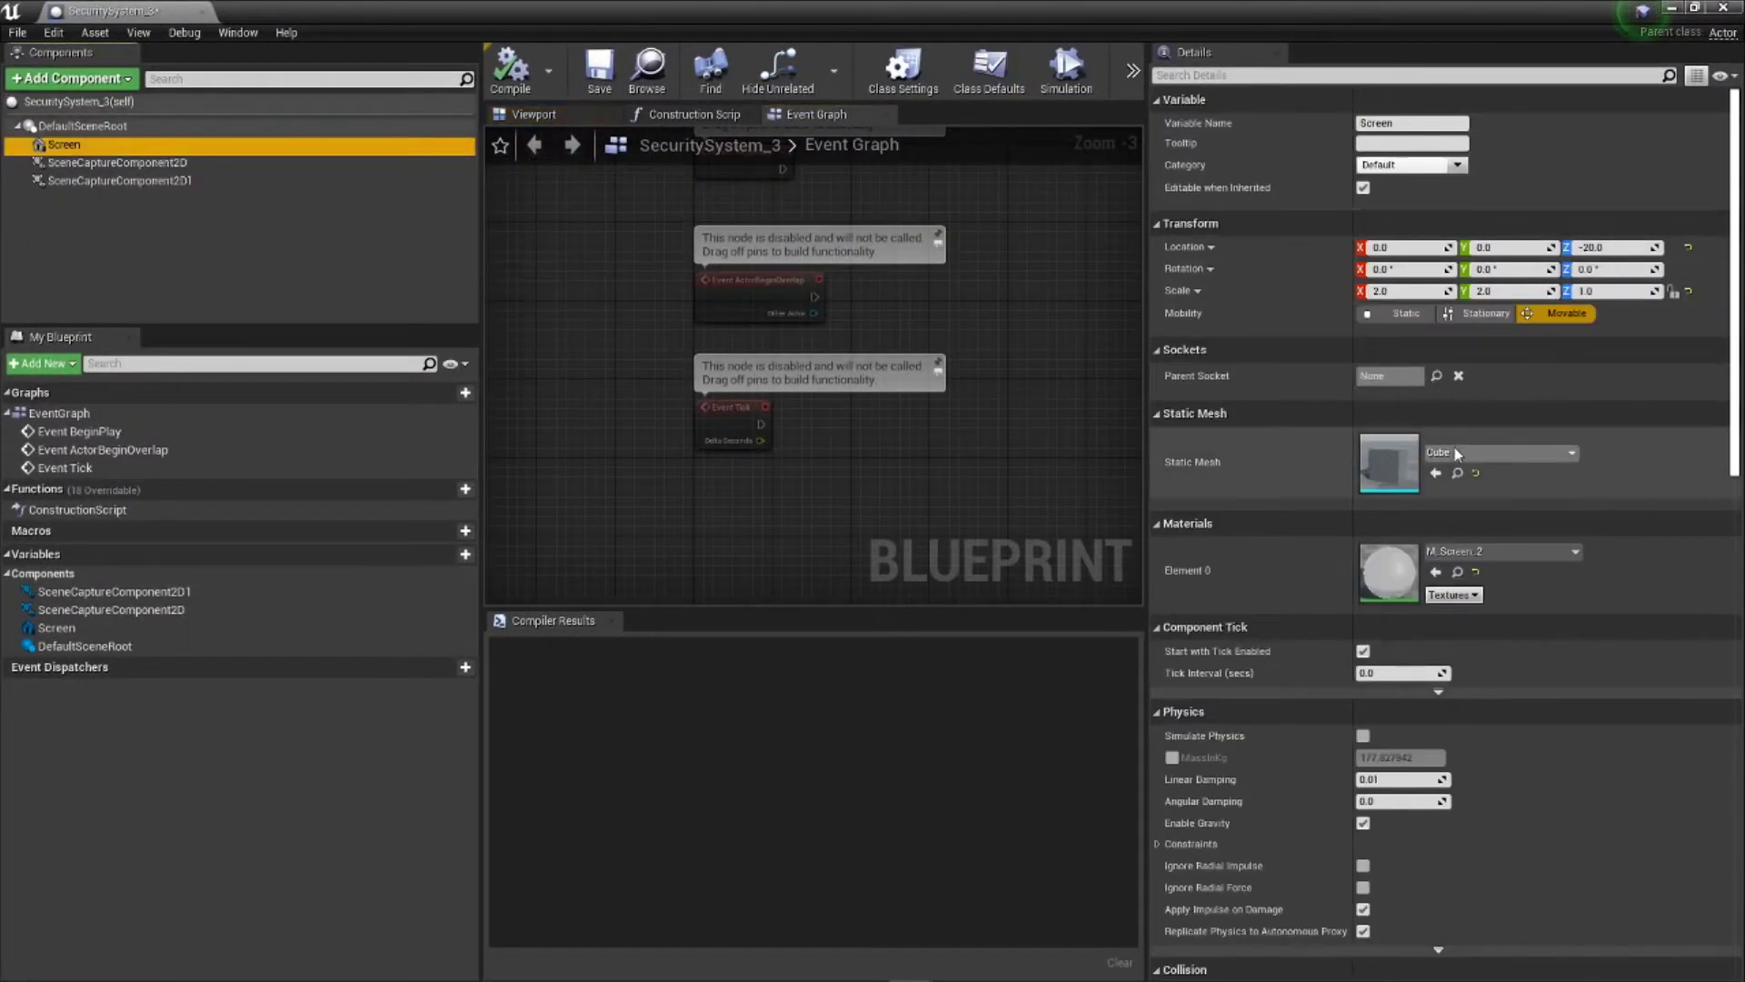
left_click(1612, 292)
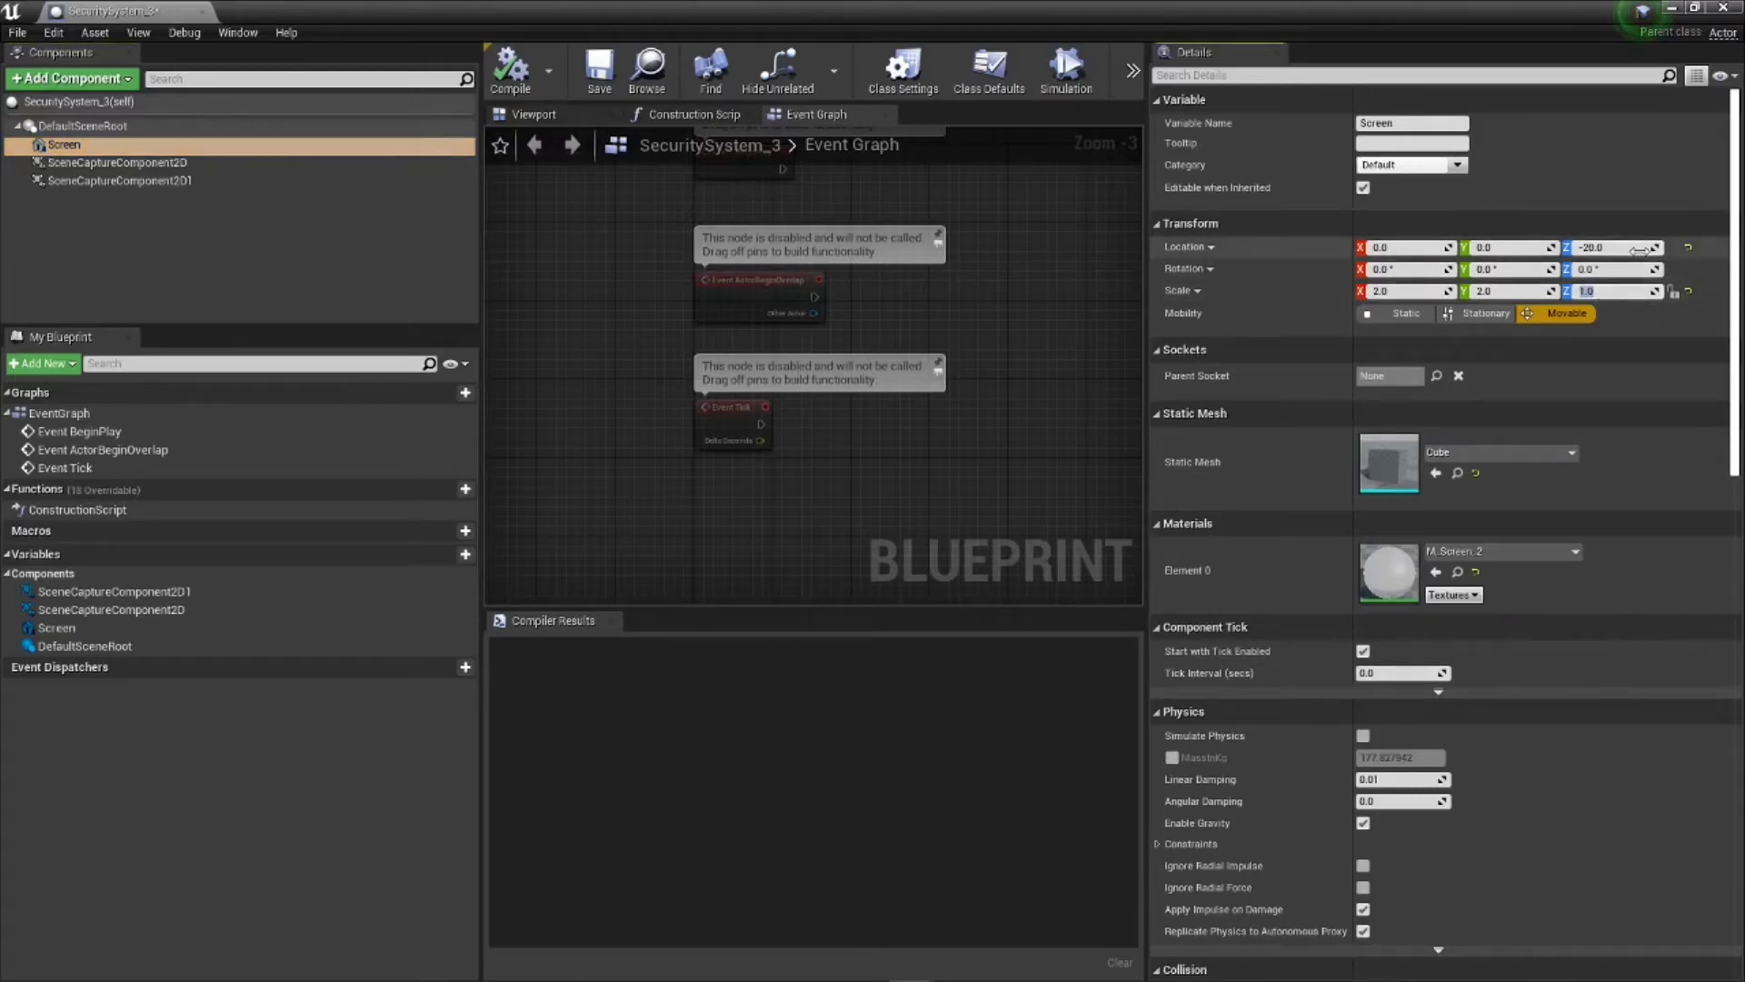
key("Return")
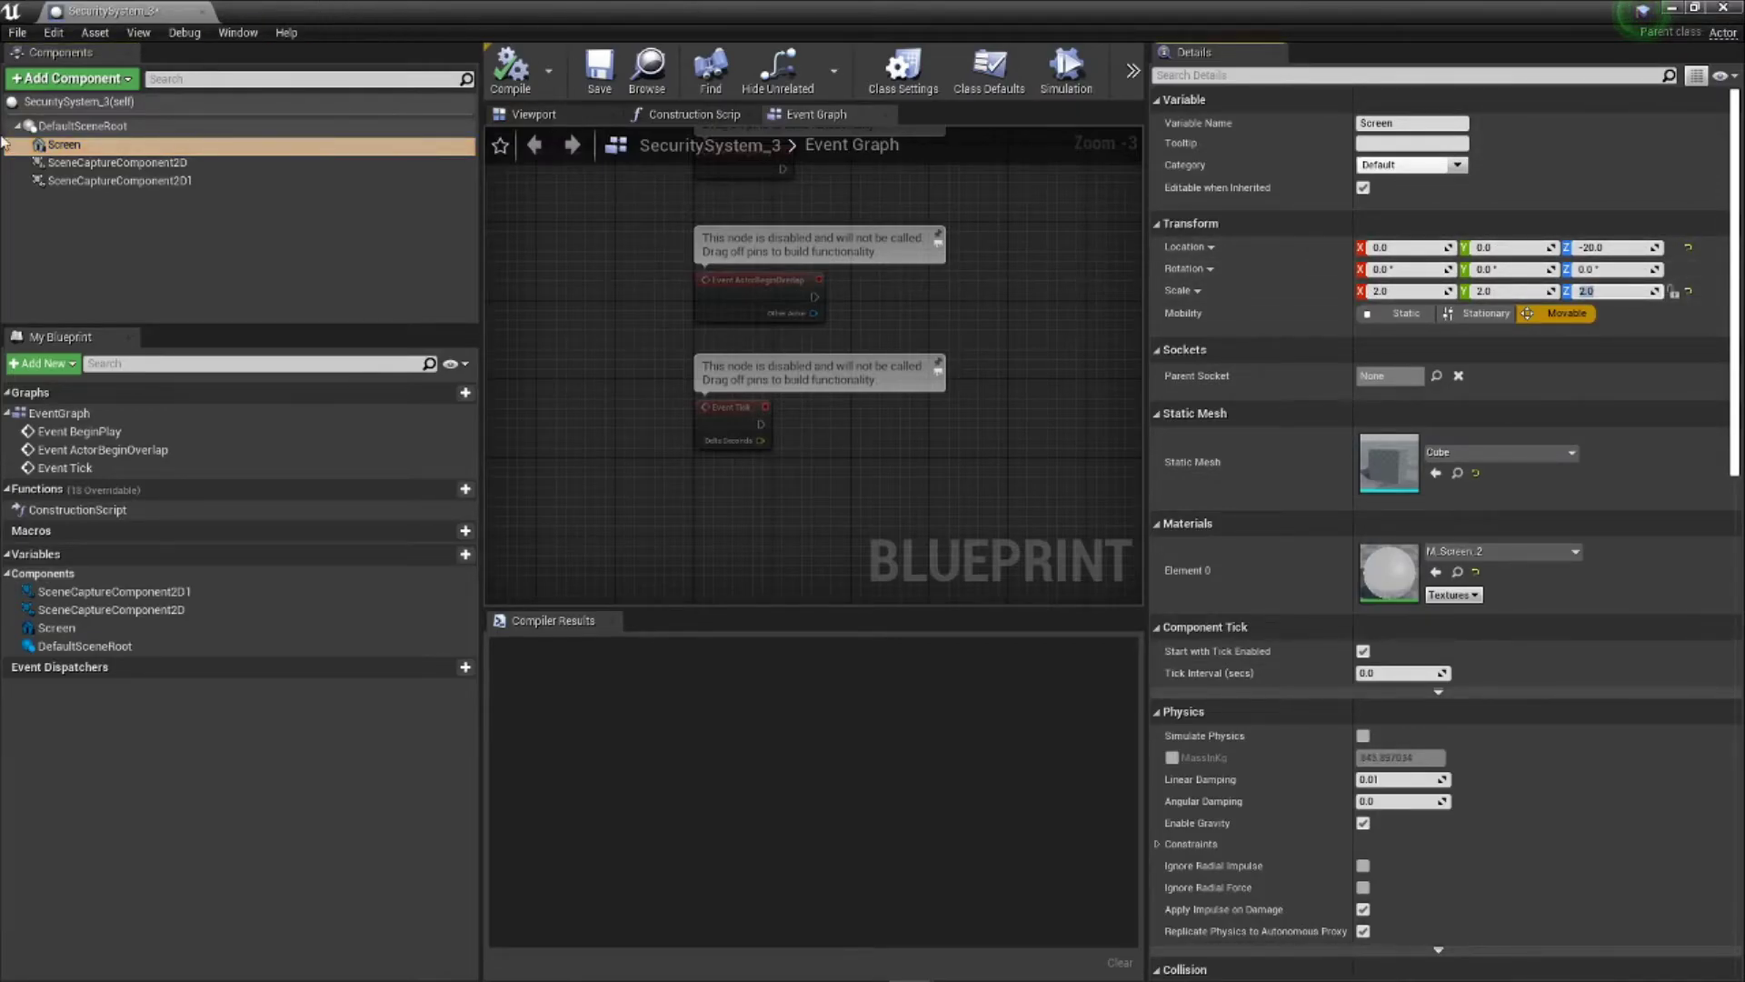
Step: Add a third Scene Capture Component 2D to SecuritySystem_3 and attach it directly to DefaultSceneRoot
left_click(71, 78)
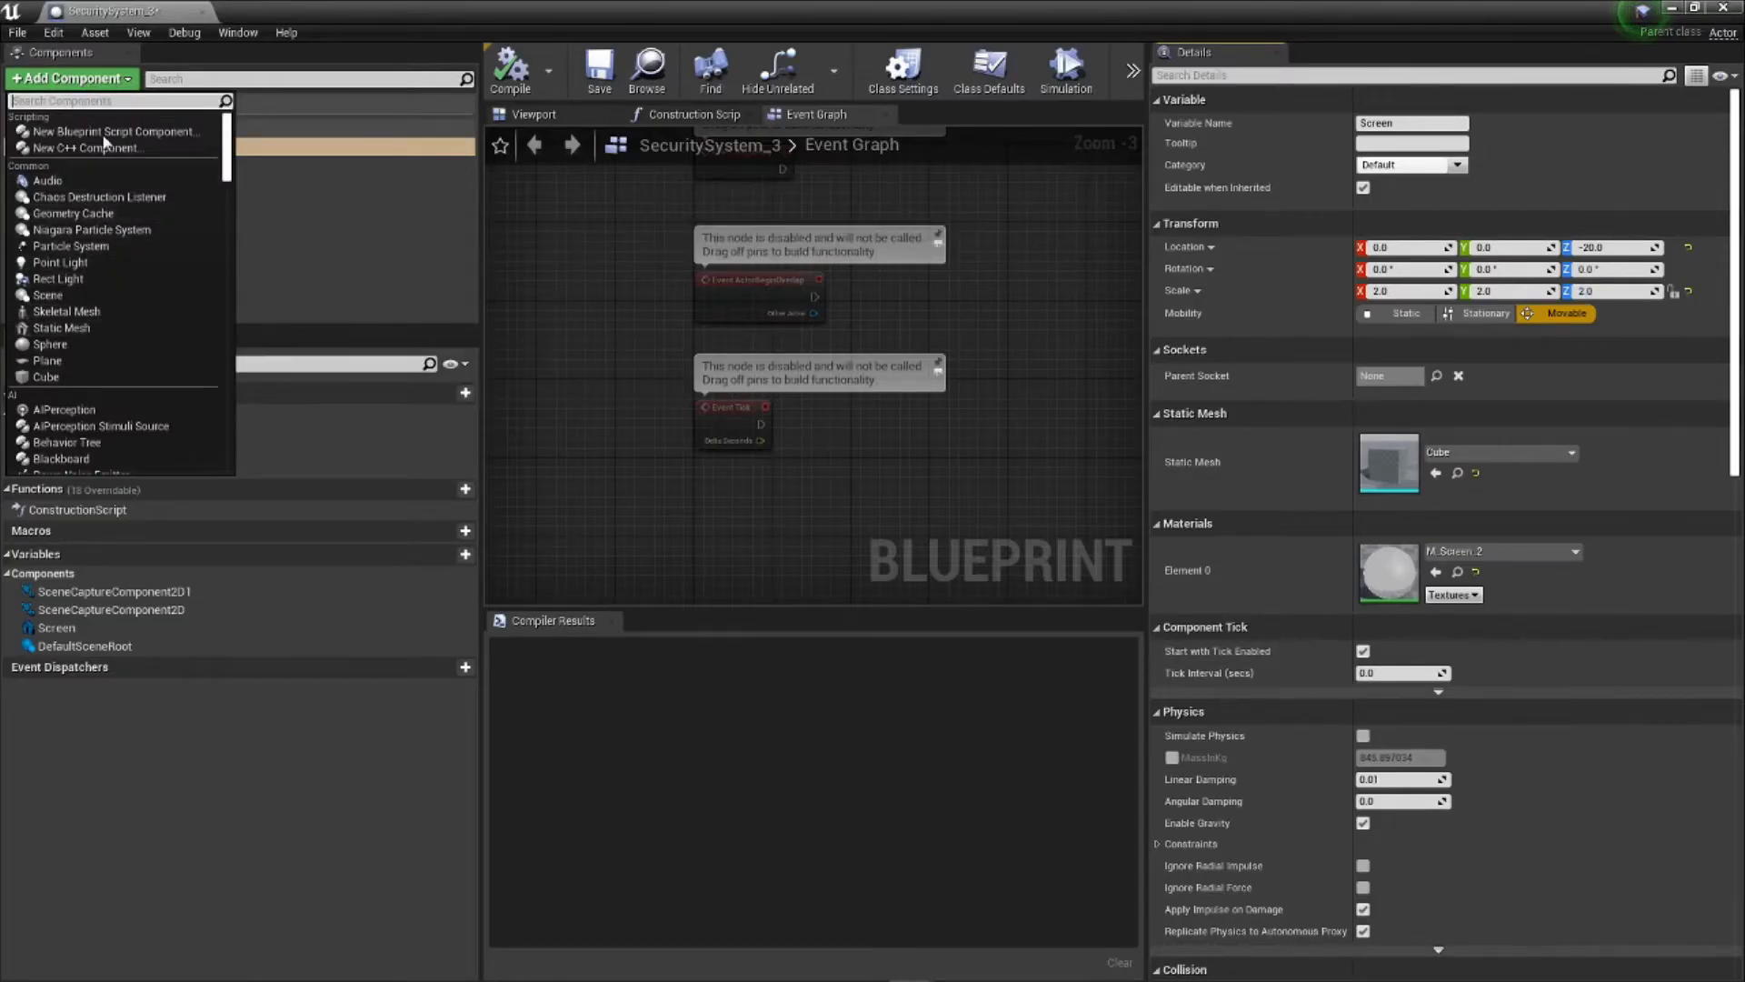
type("Scene")
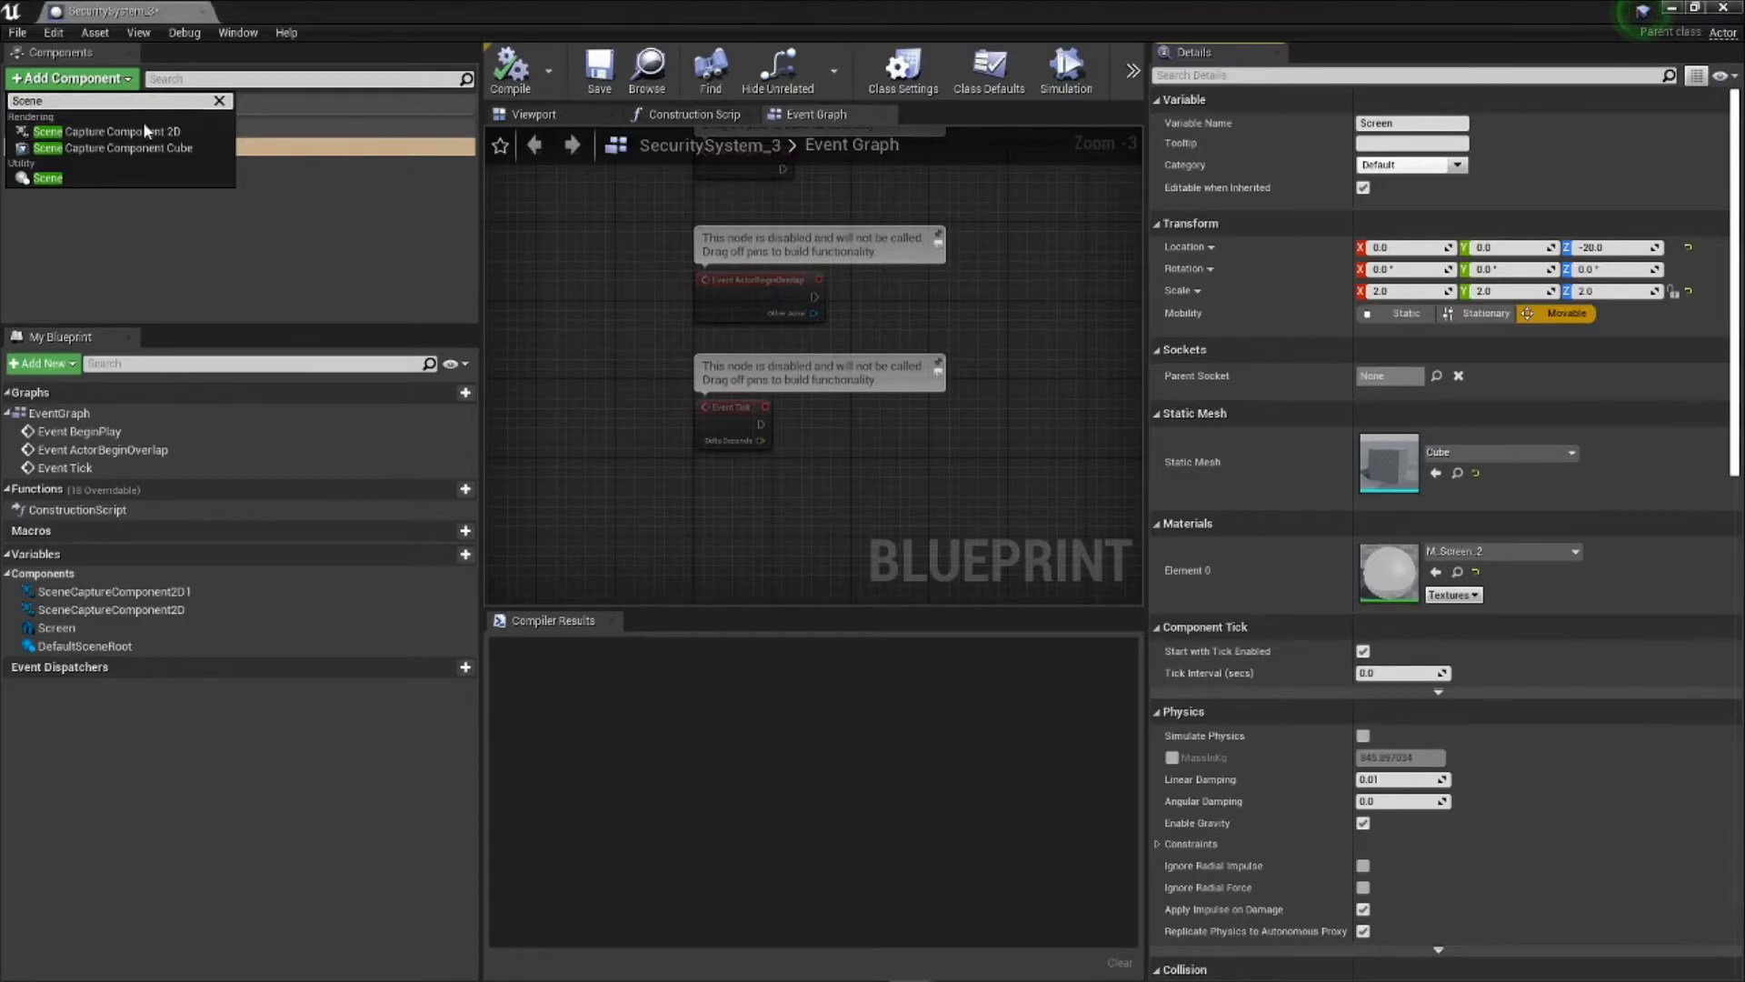
left_click(132, 131)
left_click(134, 219)
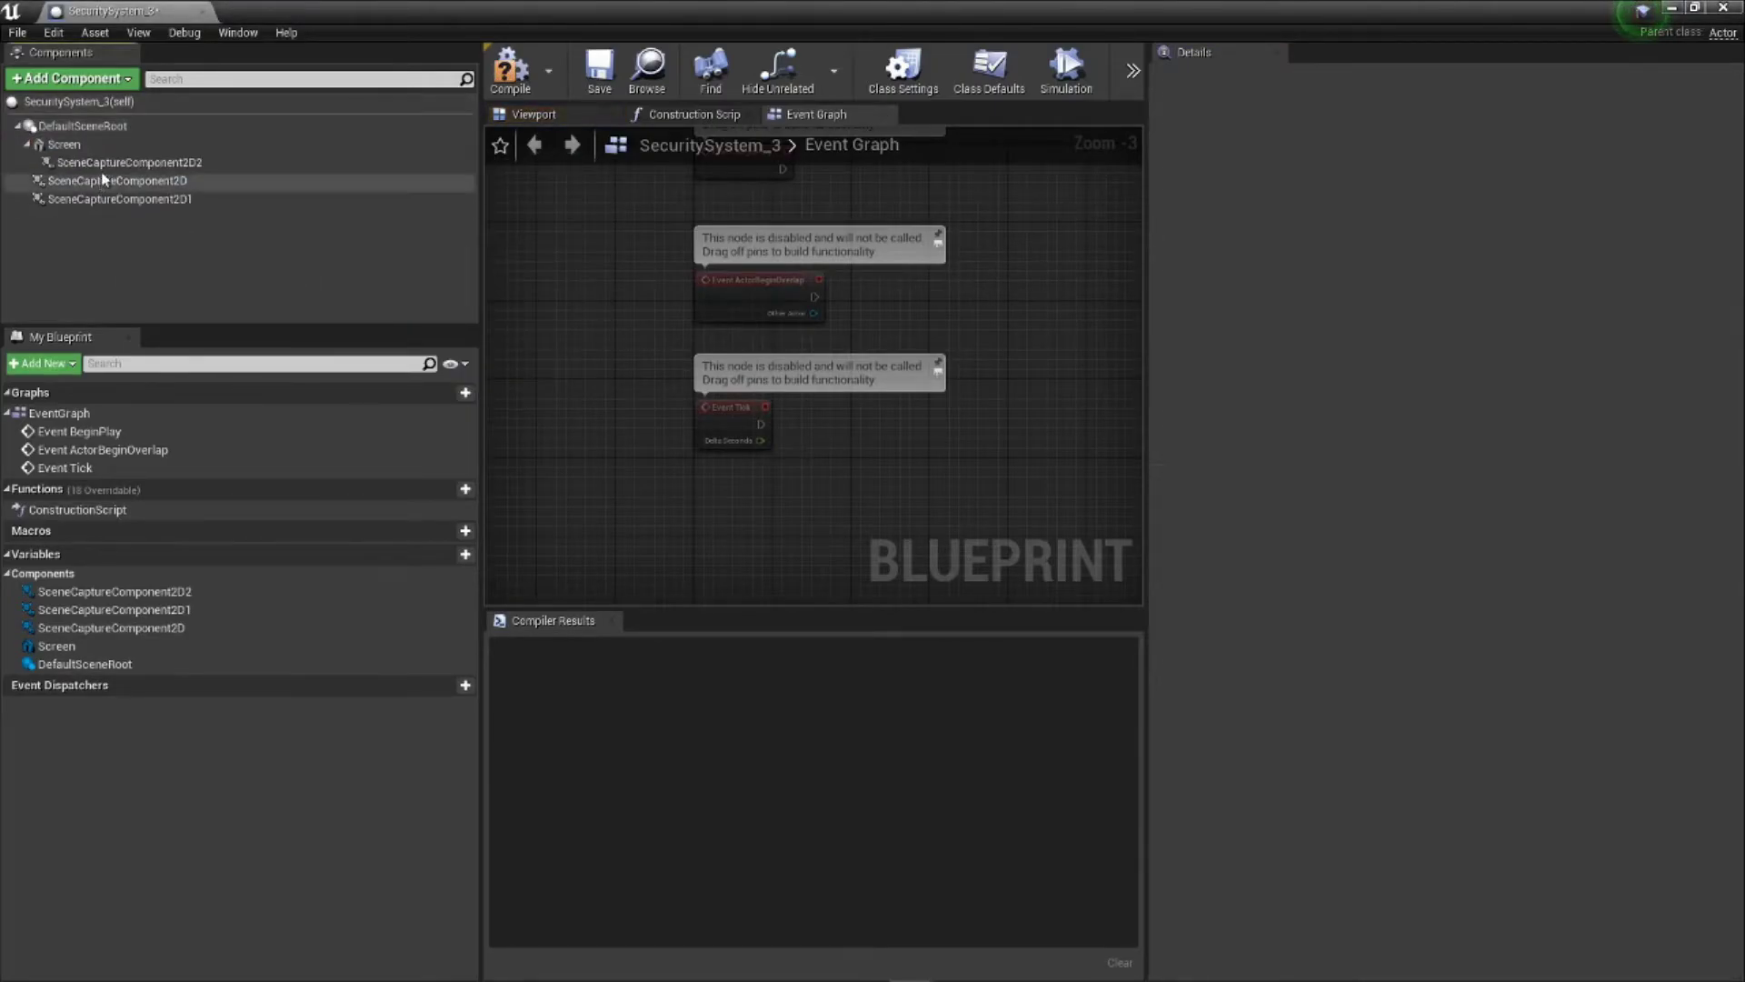
left_click_drag(109, 161, 112, 122)
left_click(165, 149)
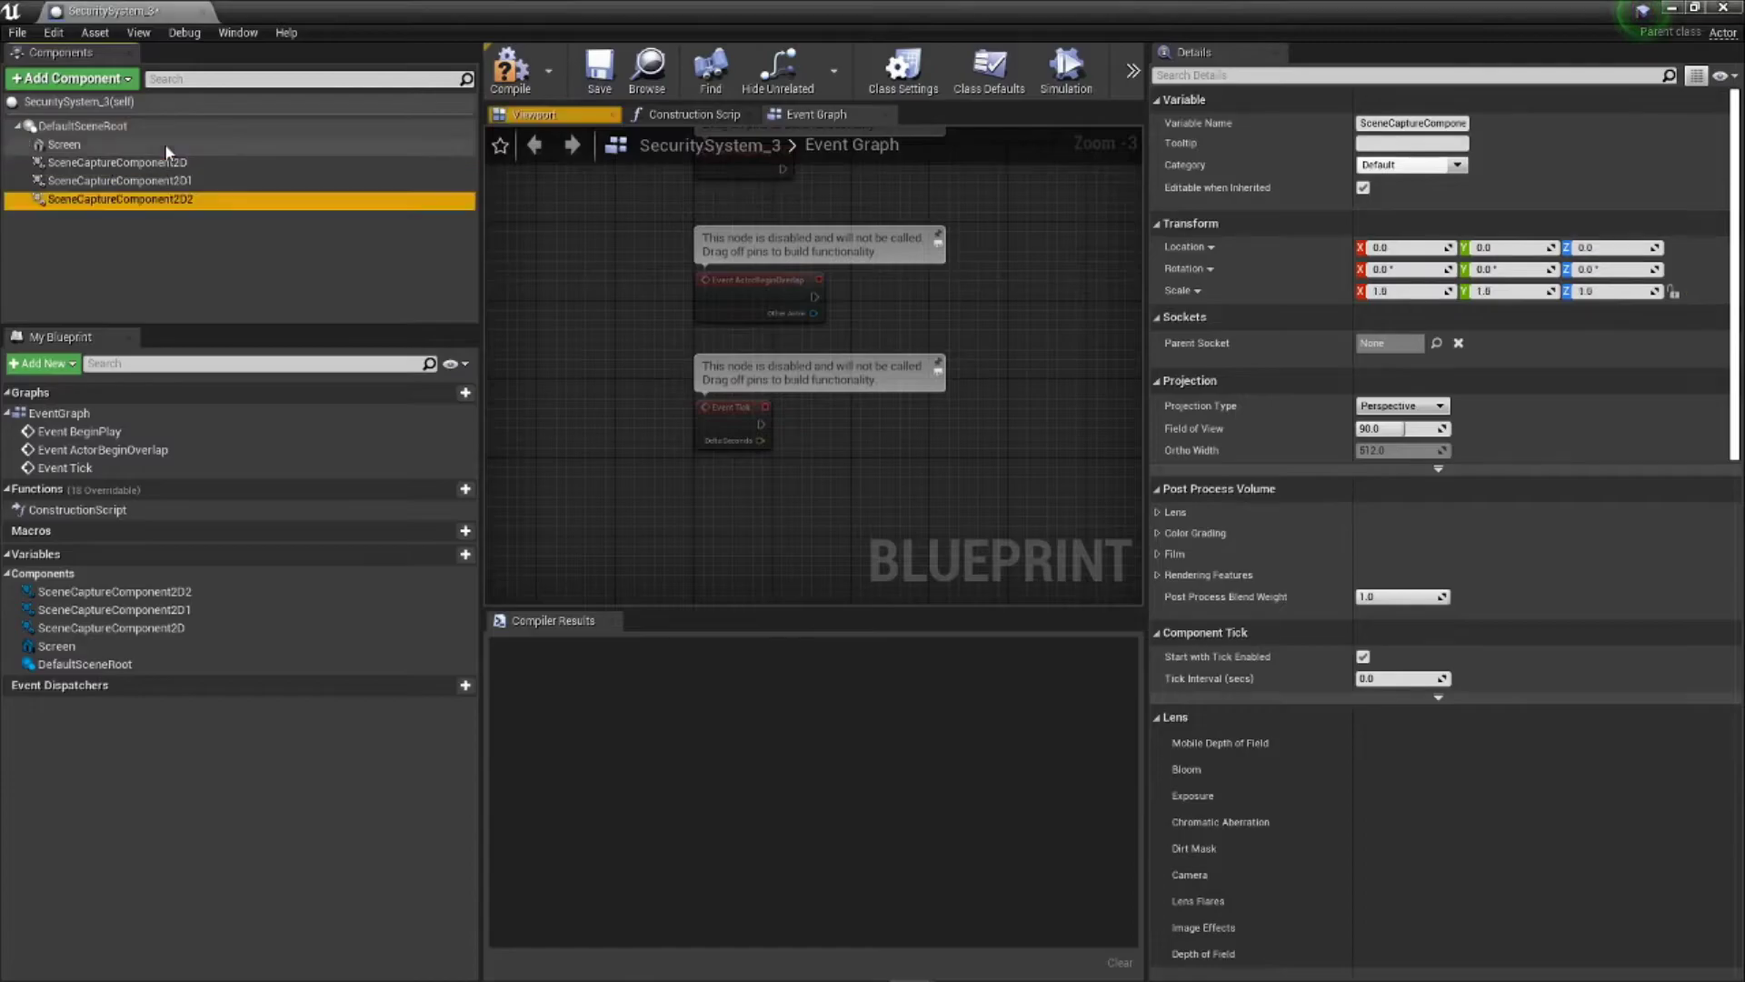
Step: Assign CameraTextureRenderTarget2D as the Texture Target of SceneCaptureComponent2D2 in SecuritySystem_3
left_click_drag(908, 13, 1005, 72)
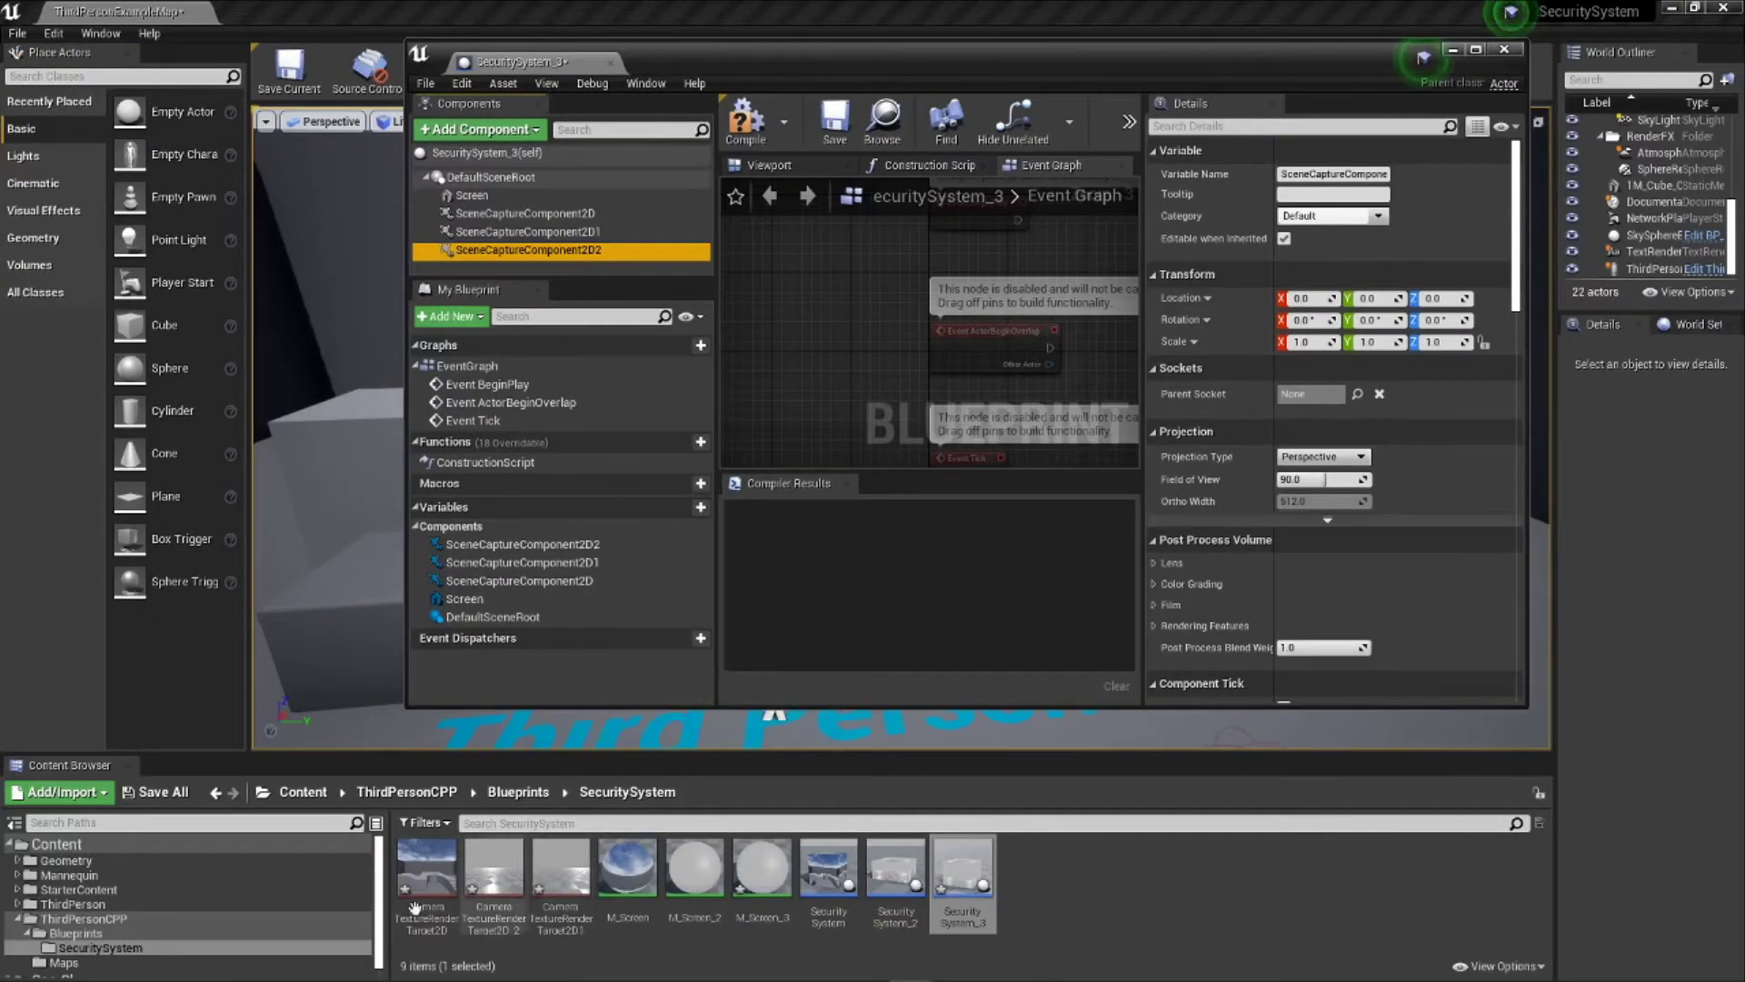
scroll(1259, 545, "down", 3)
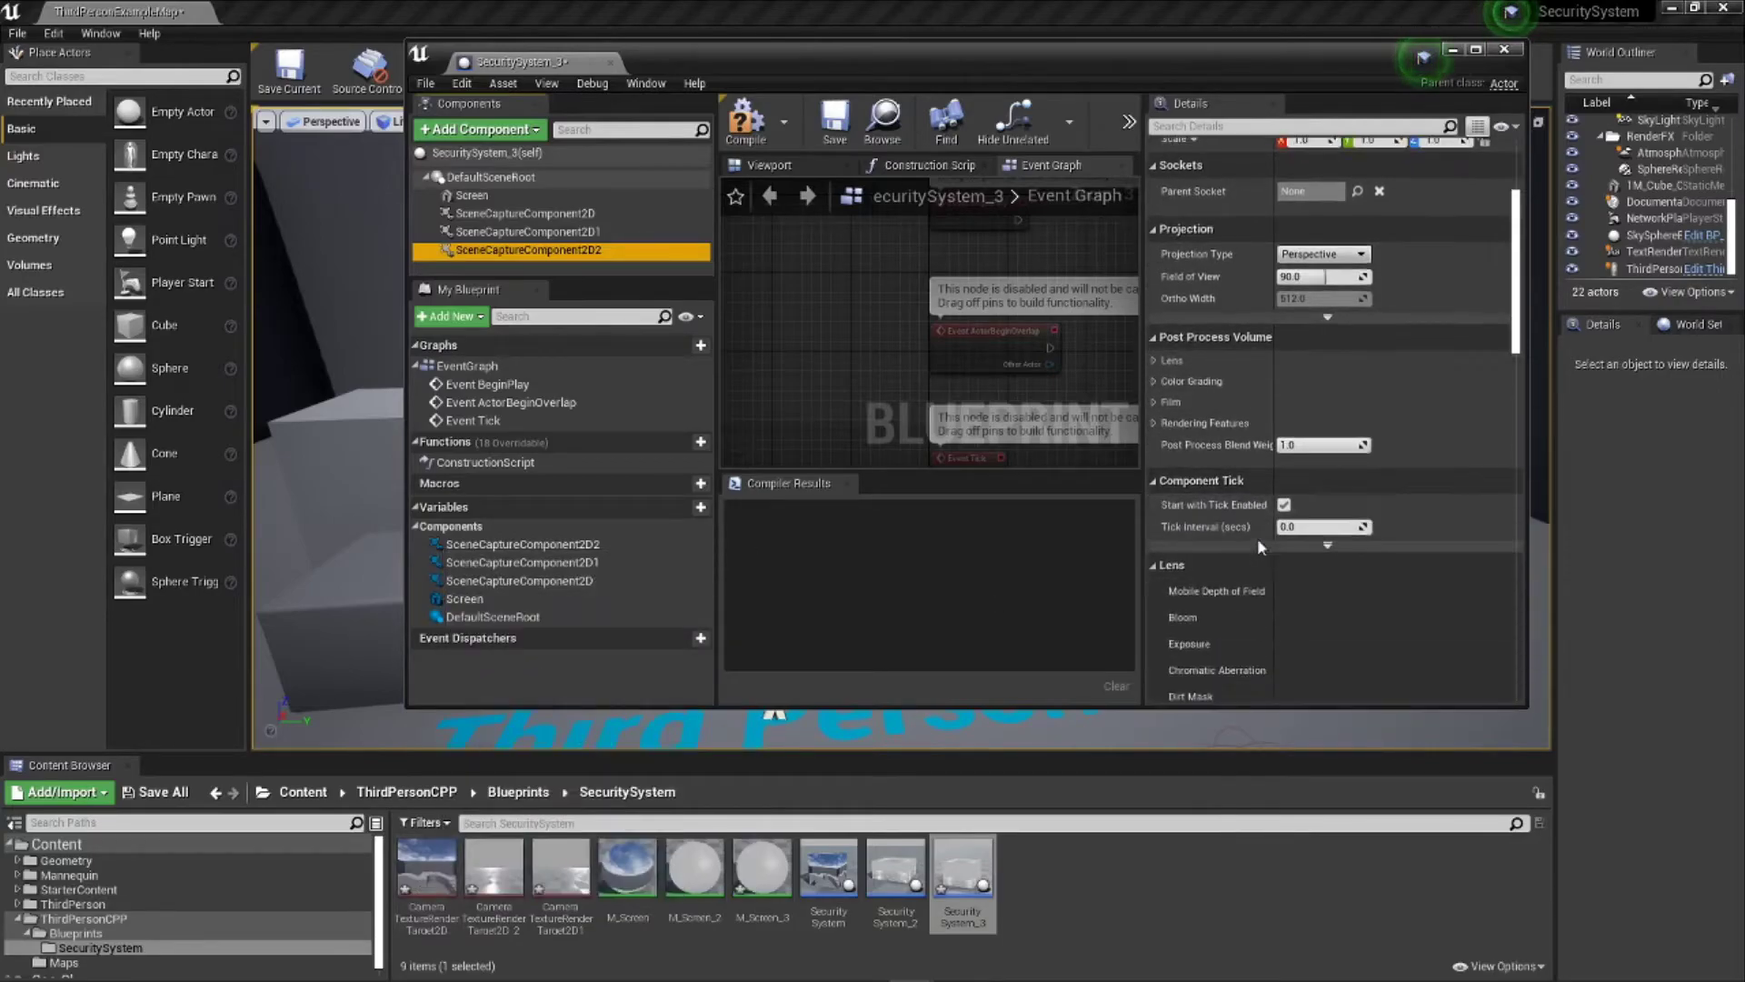
scroll(1264, 522, "up", 5)
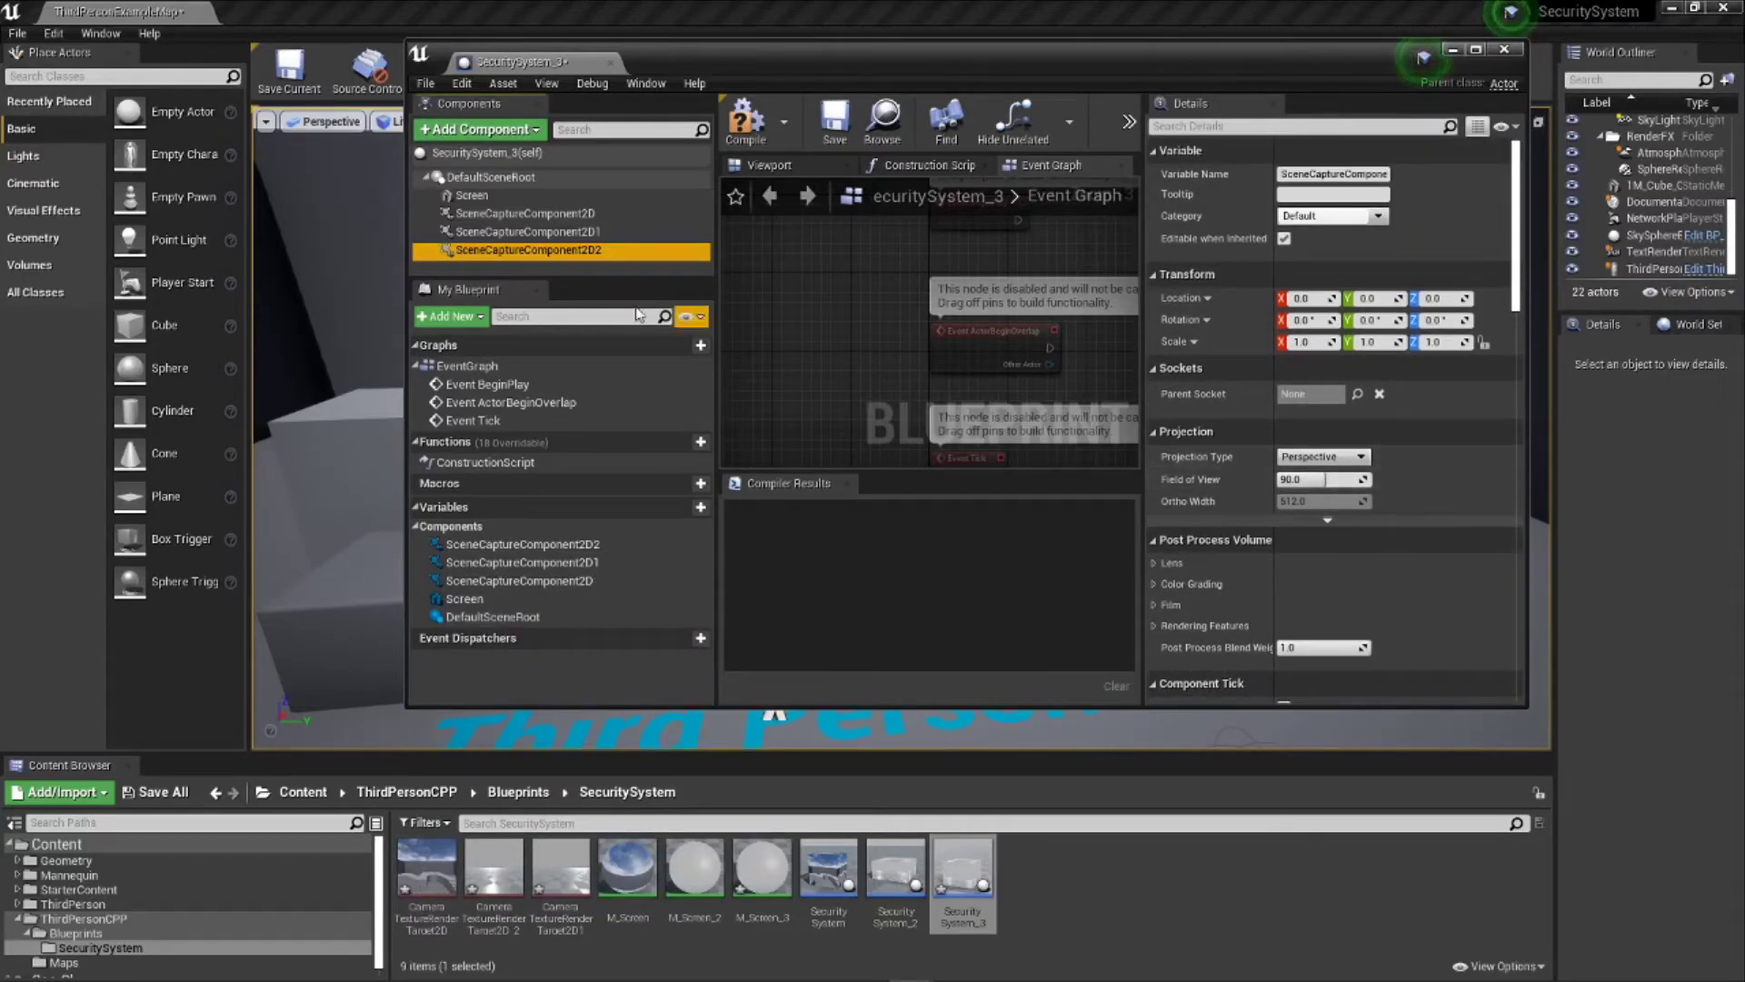
scroll(1327, 472, "down", 10)
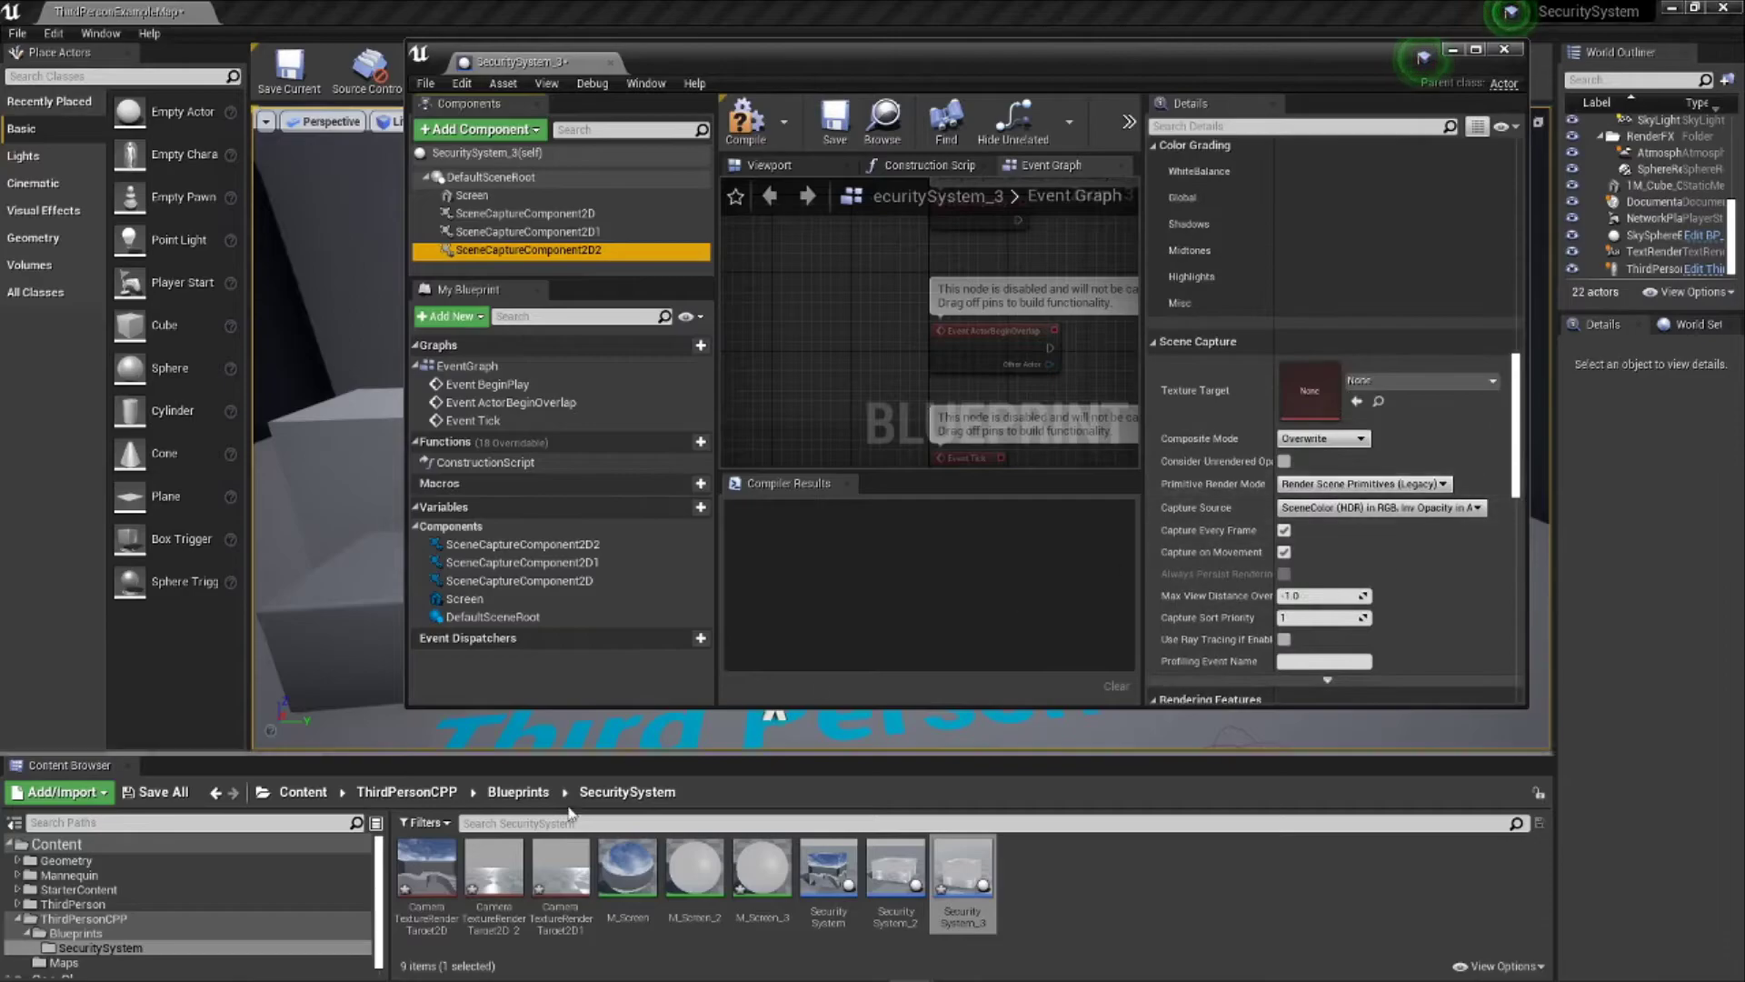
left_click_drag(452, 847, 1309, 390)
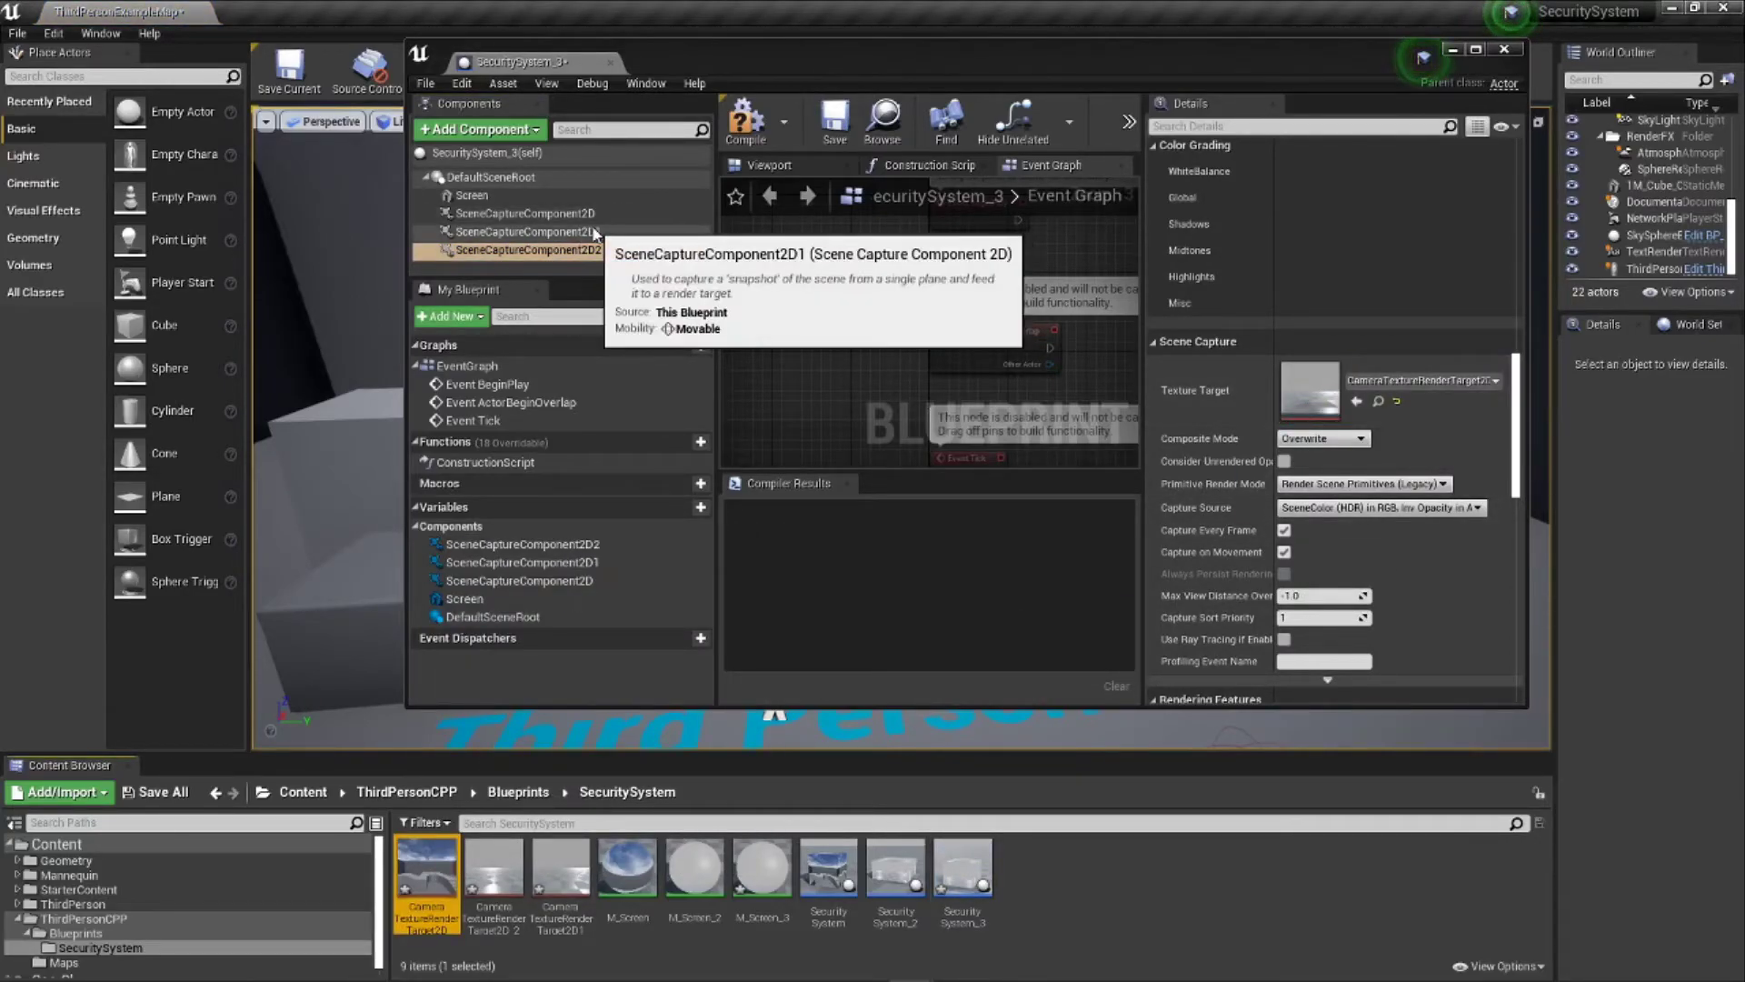
Step: Compile and save the SecuritySystem_3 blueprint
left_click(545, 214)
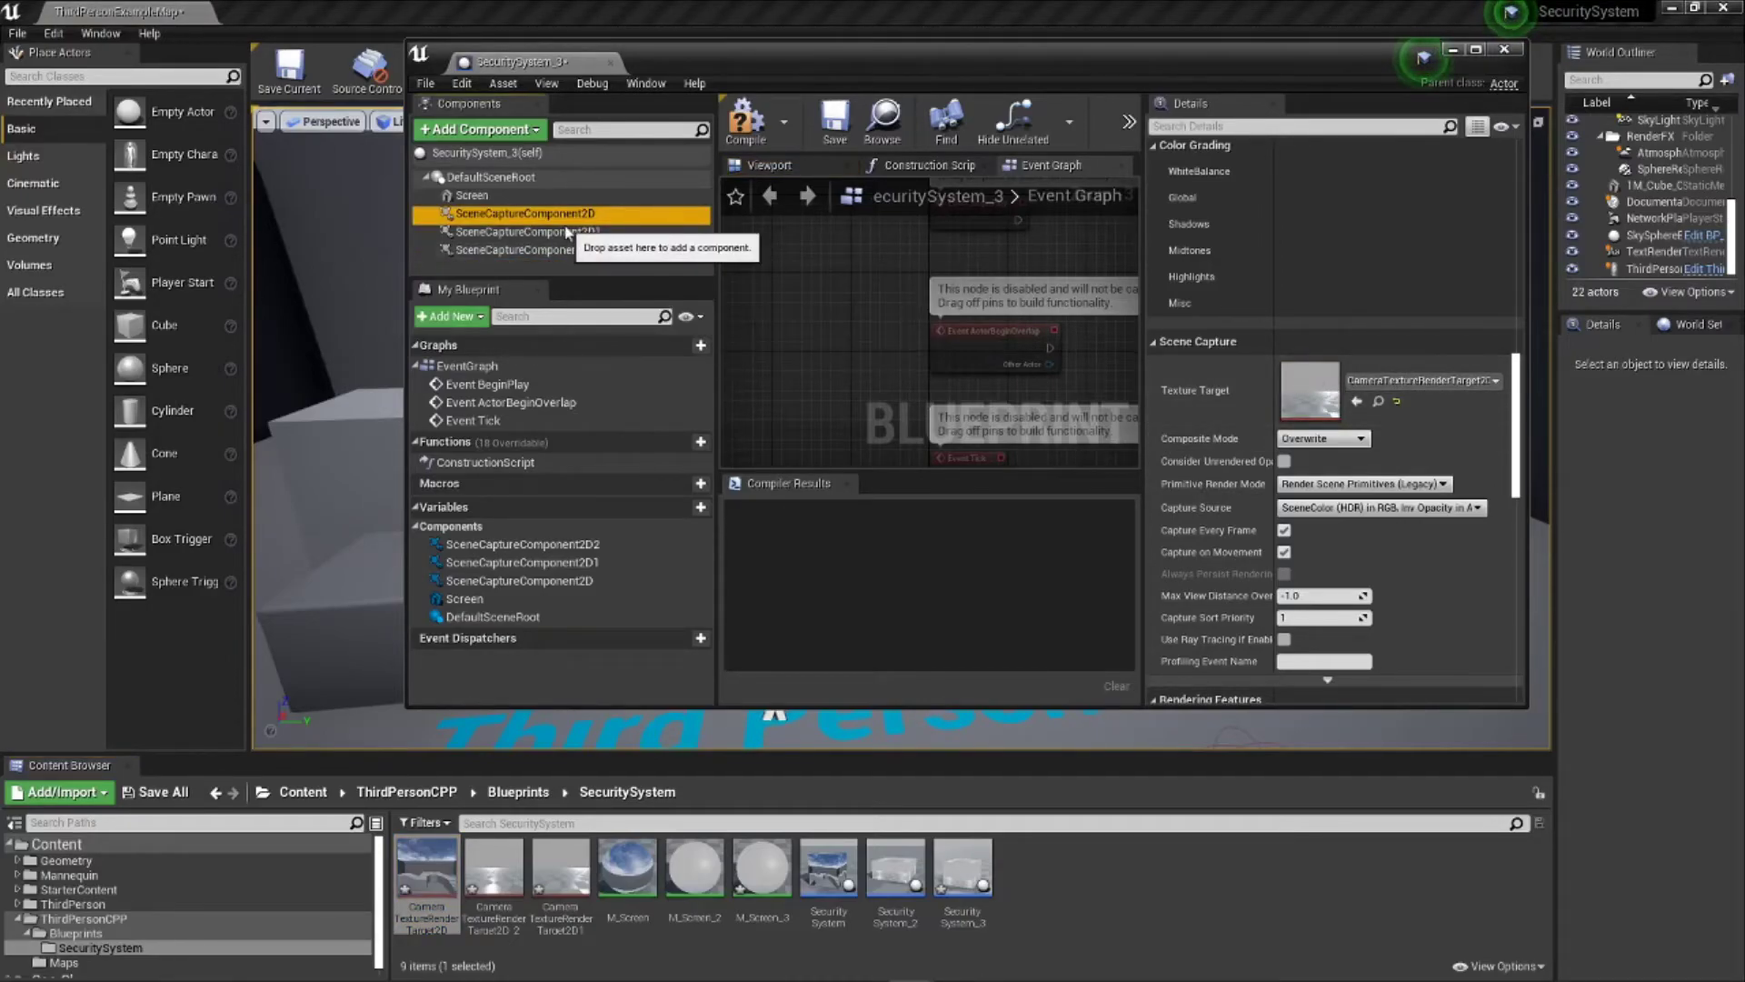
left_click(745, 119)
left_click(834, 120)
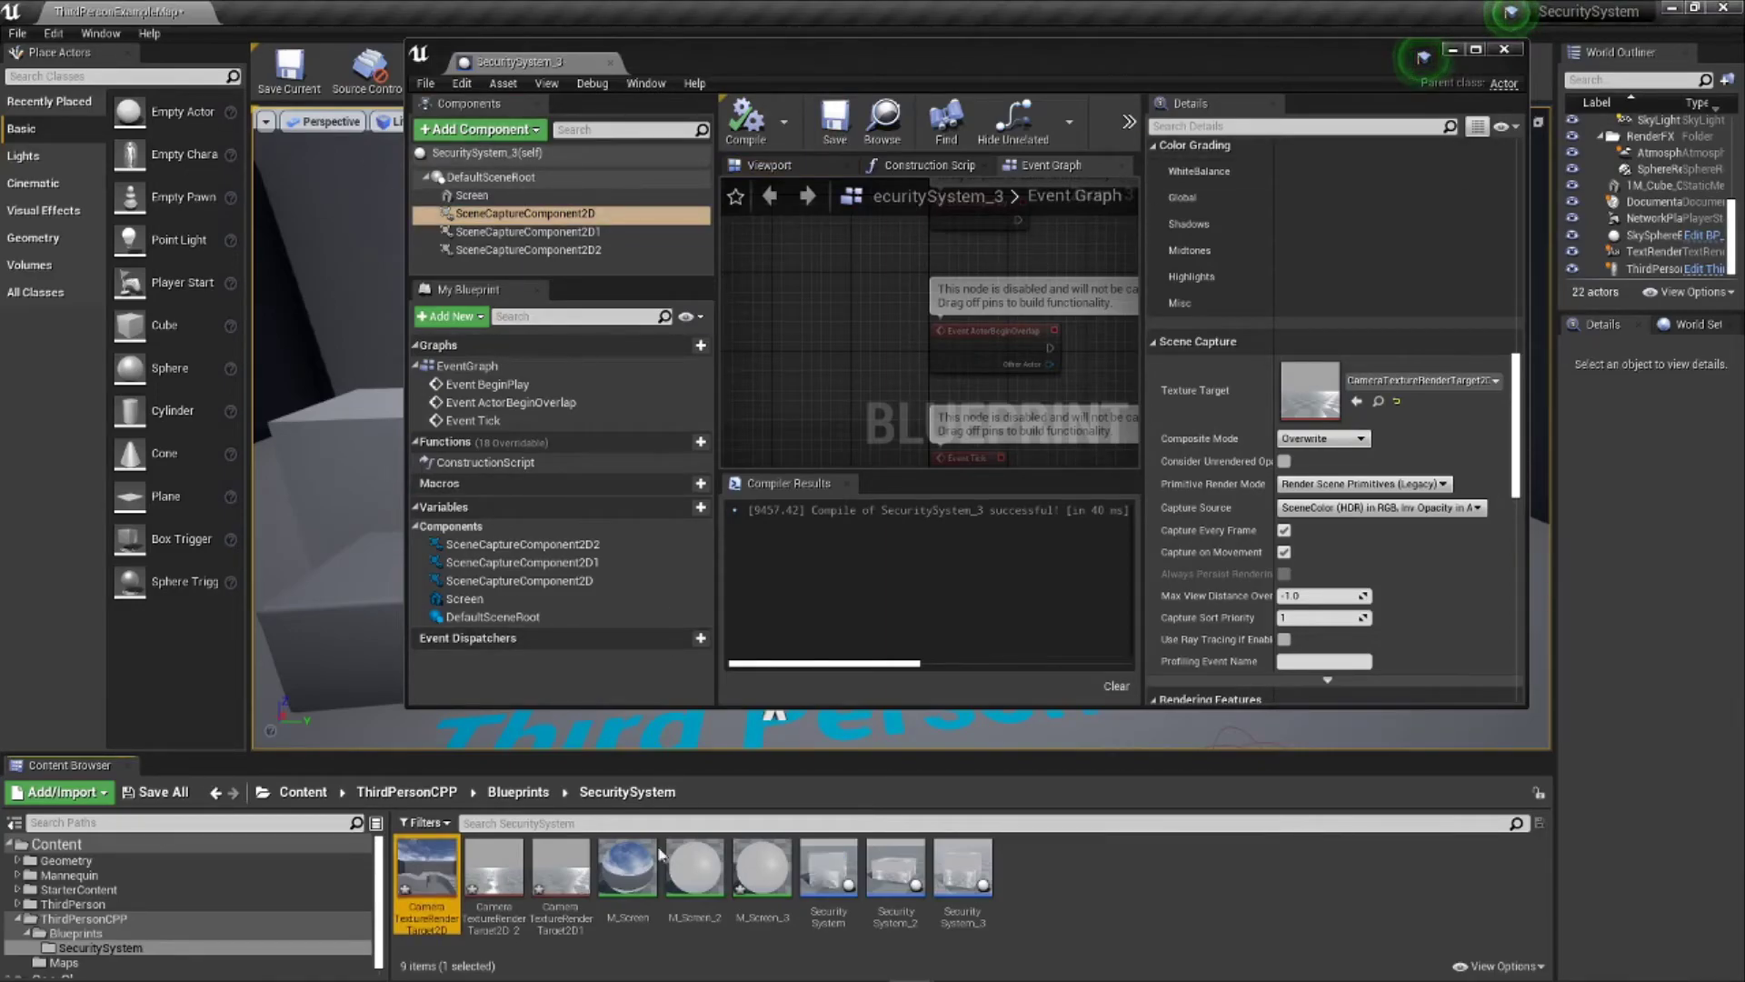
Step: Try to apply the M_Screen_3 material directly onto the Screen component in the component hierarchy, and recompile the blueprint
left_click(503, 196)
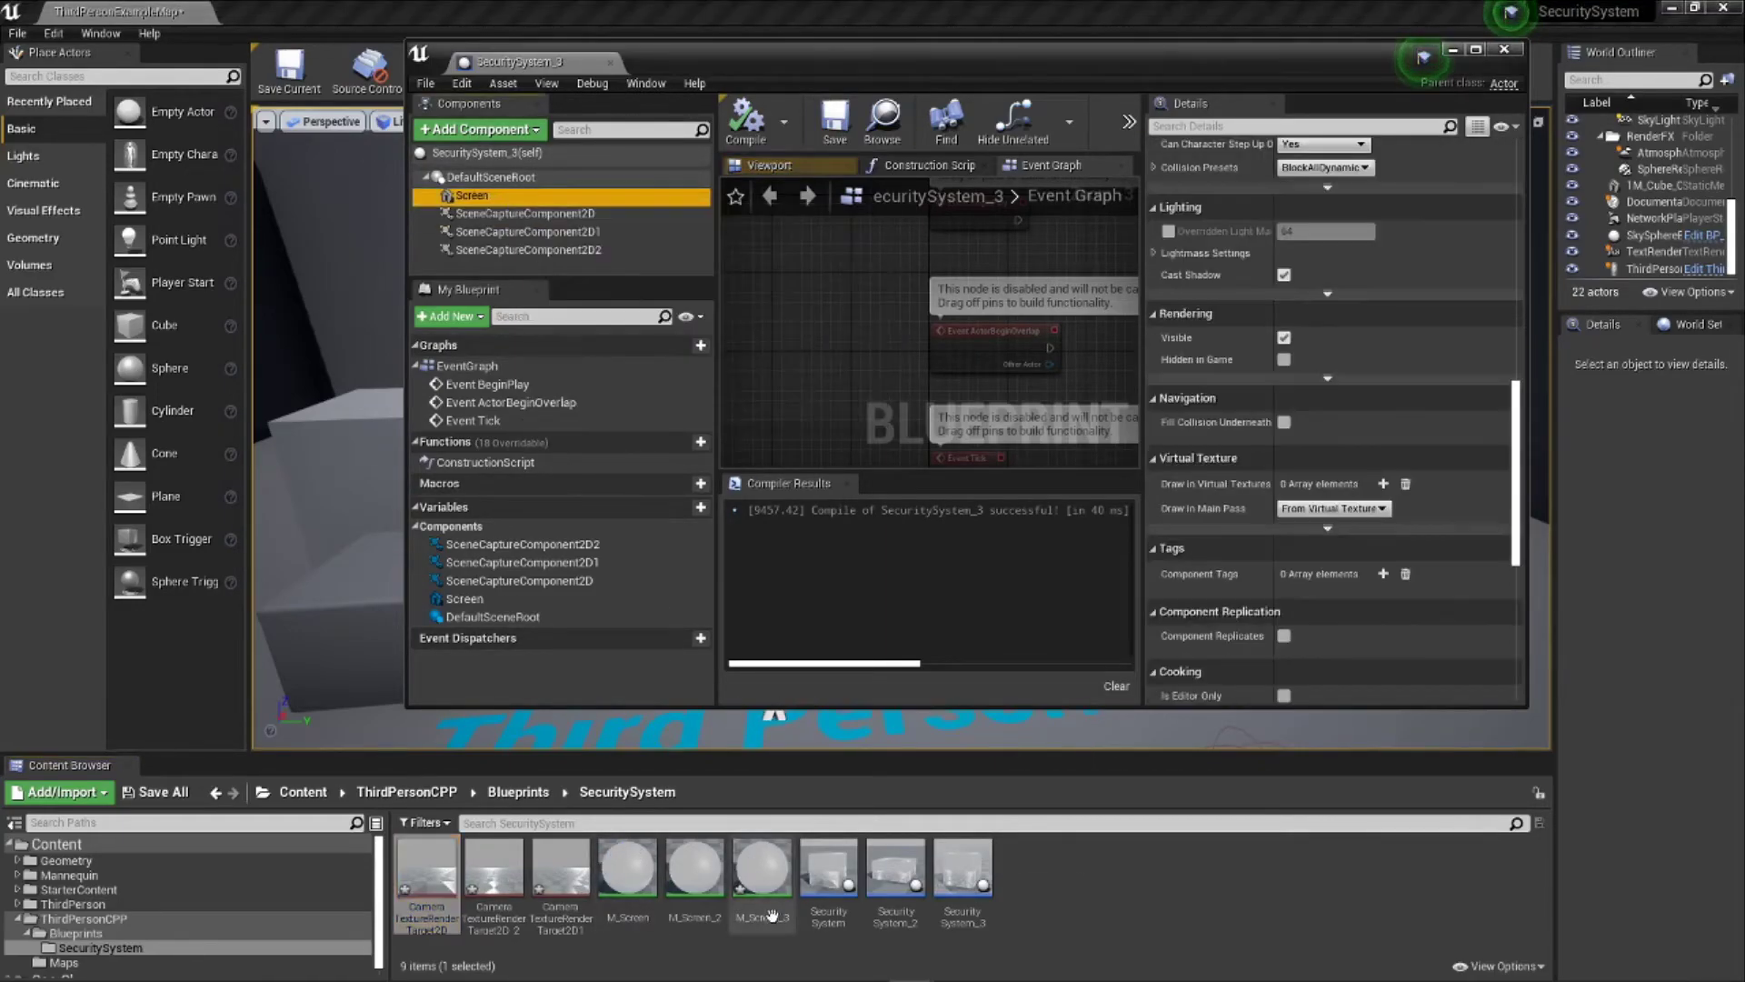
left_click_drag(769, 915, 468, 201)
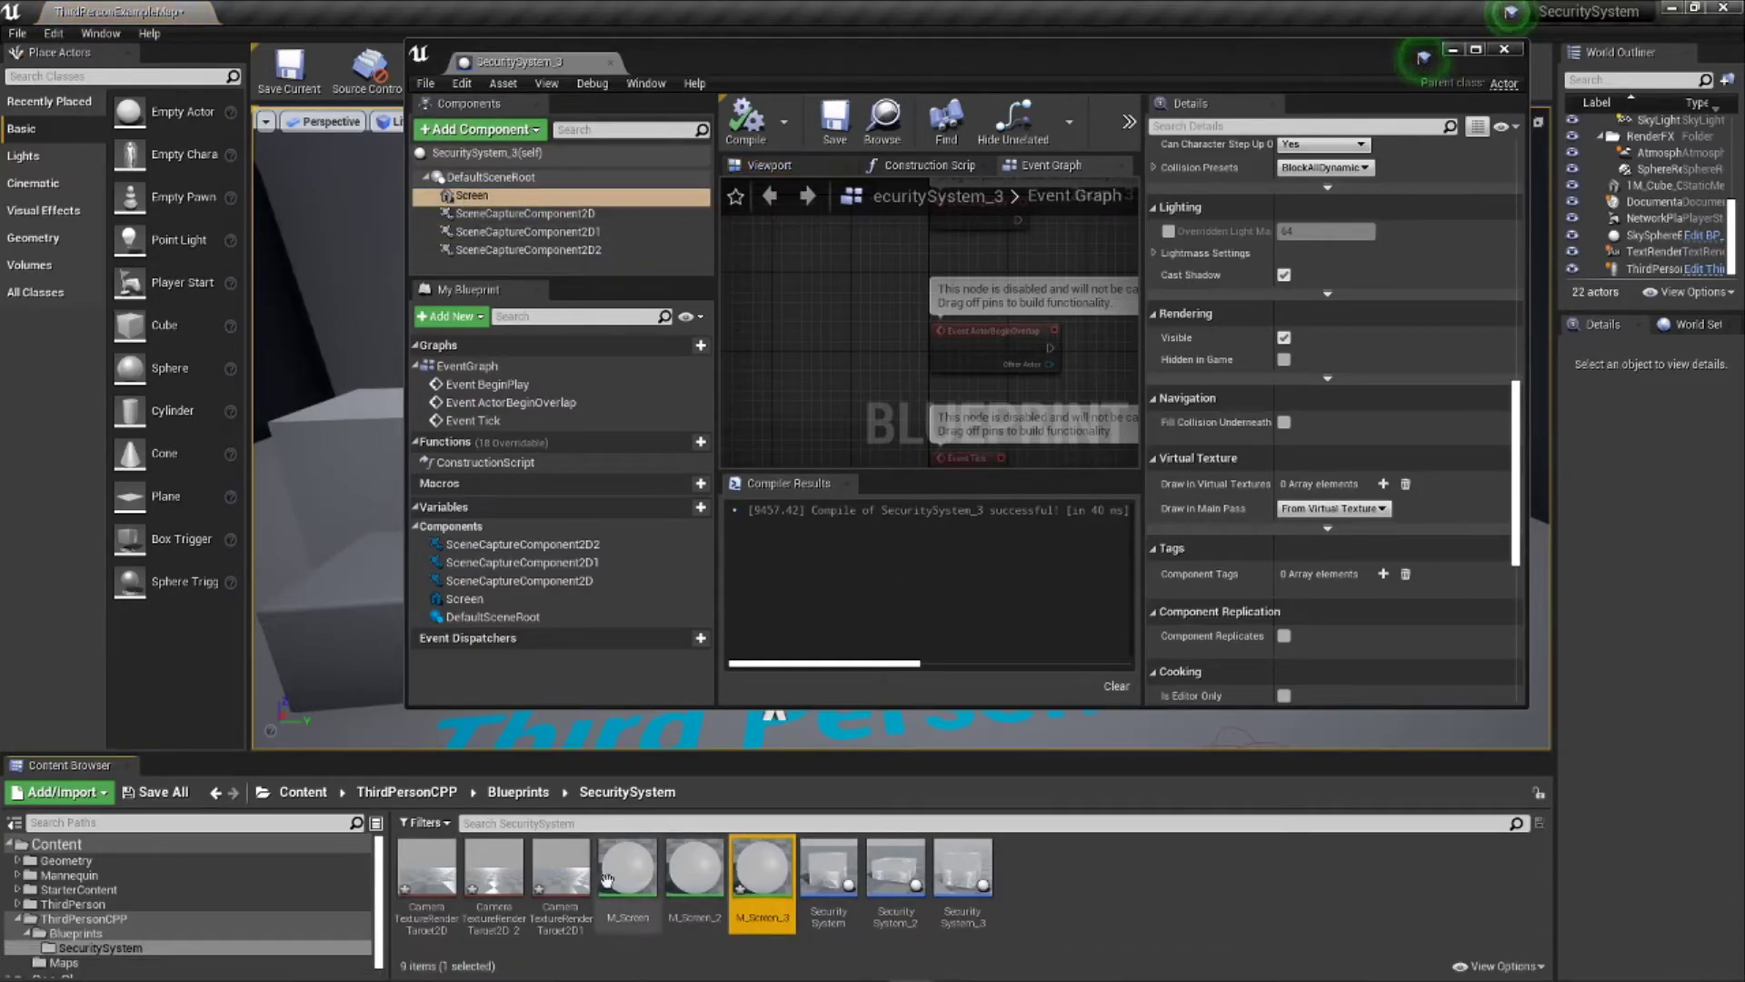
left_click(745, 118)
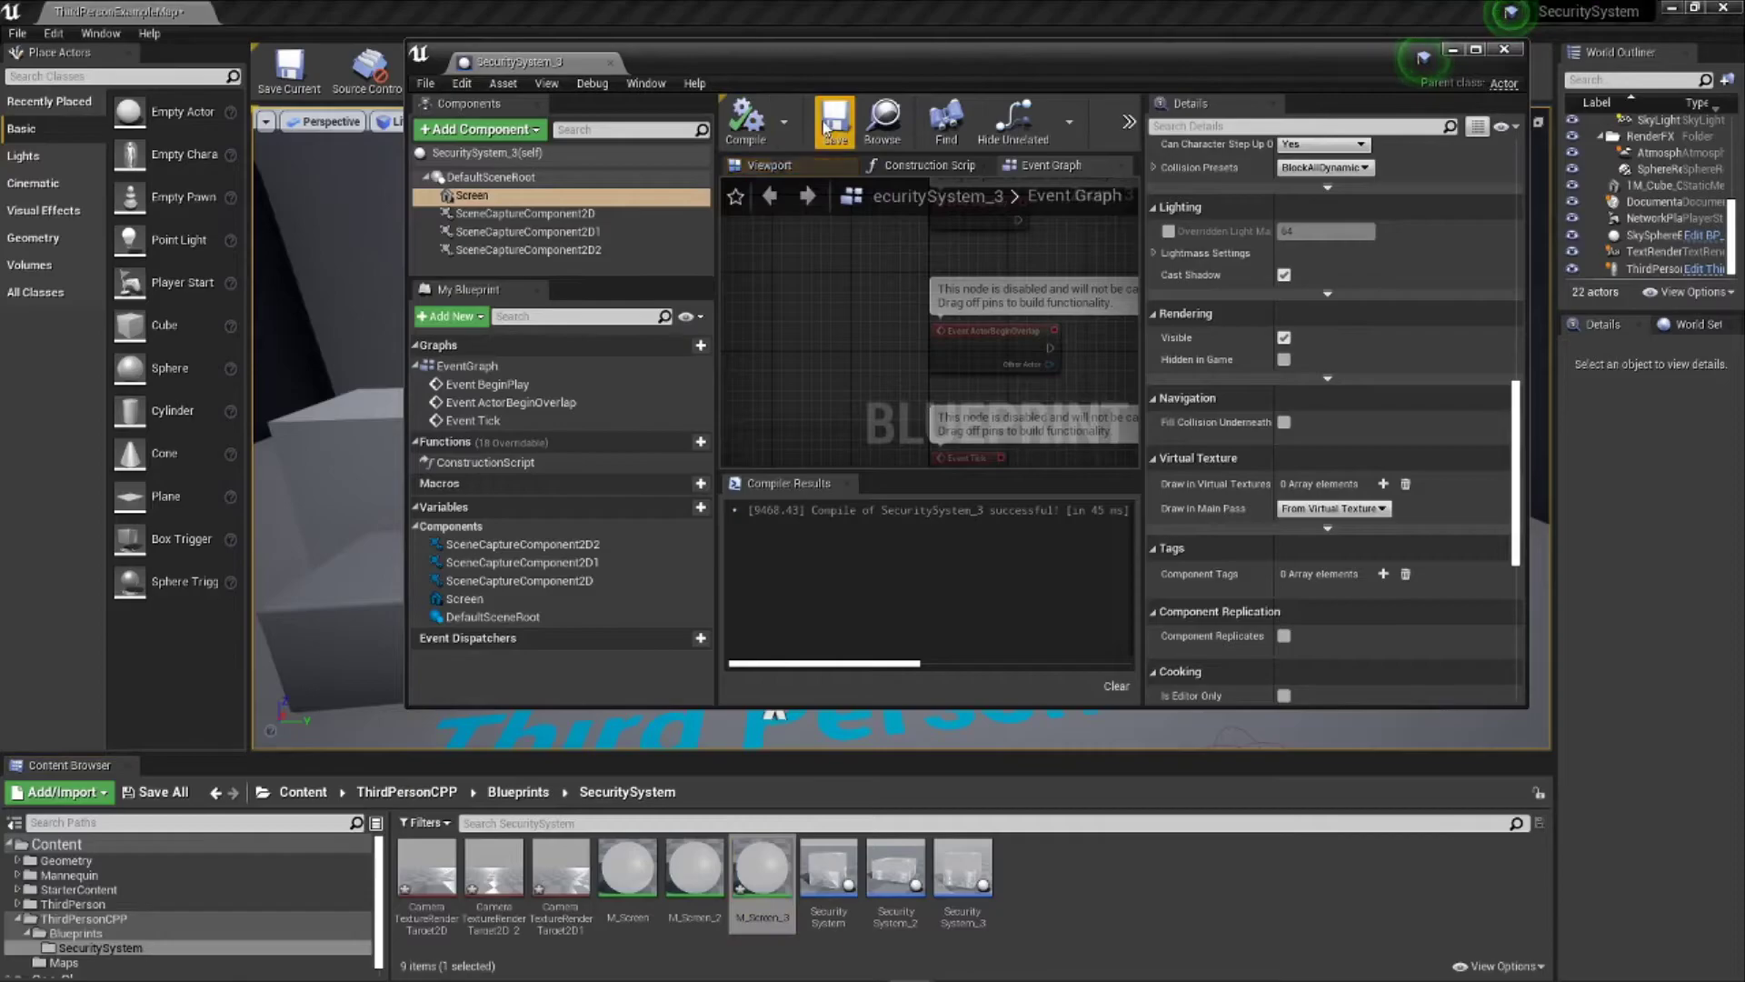
Step: Set the Screen component's Element 0 material to M_Screen_3, and compile and save SecuritySystem_3
left_click(513, 196)
scroll(1394, 555, "down", 15)
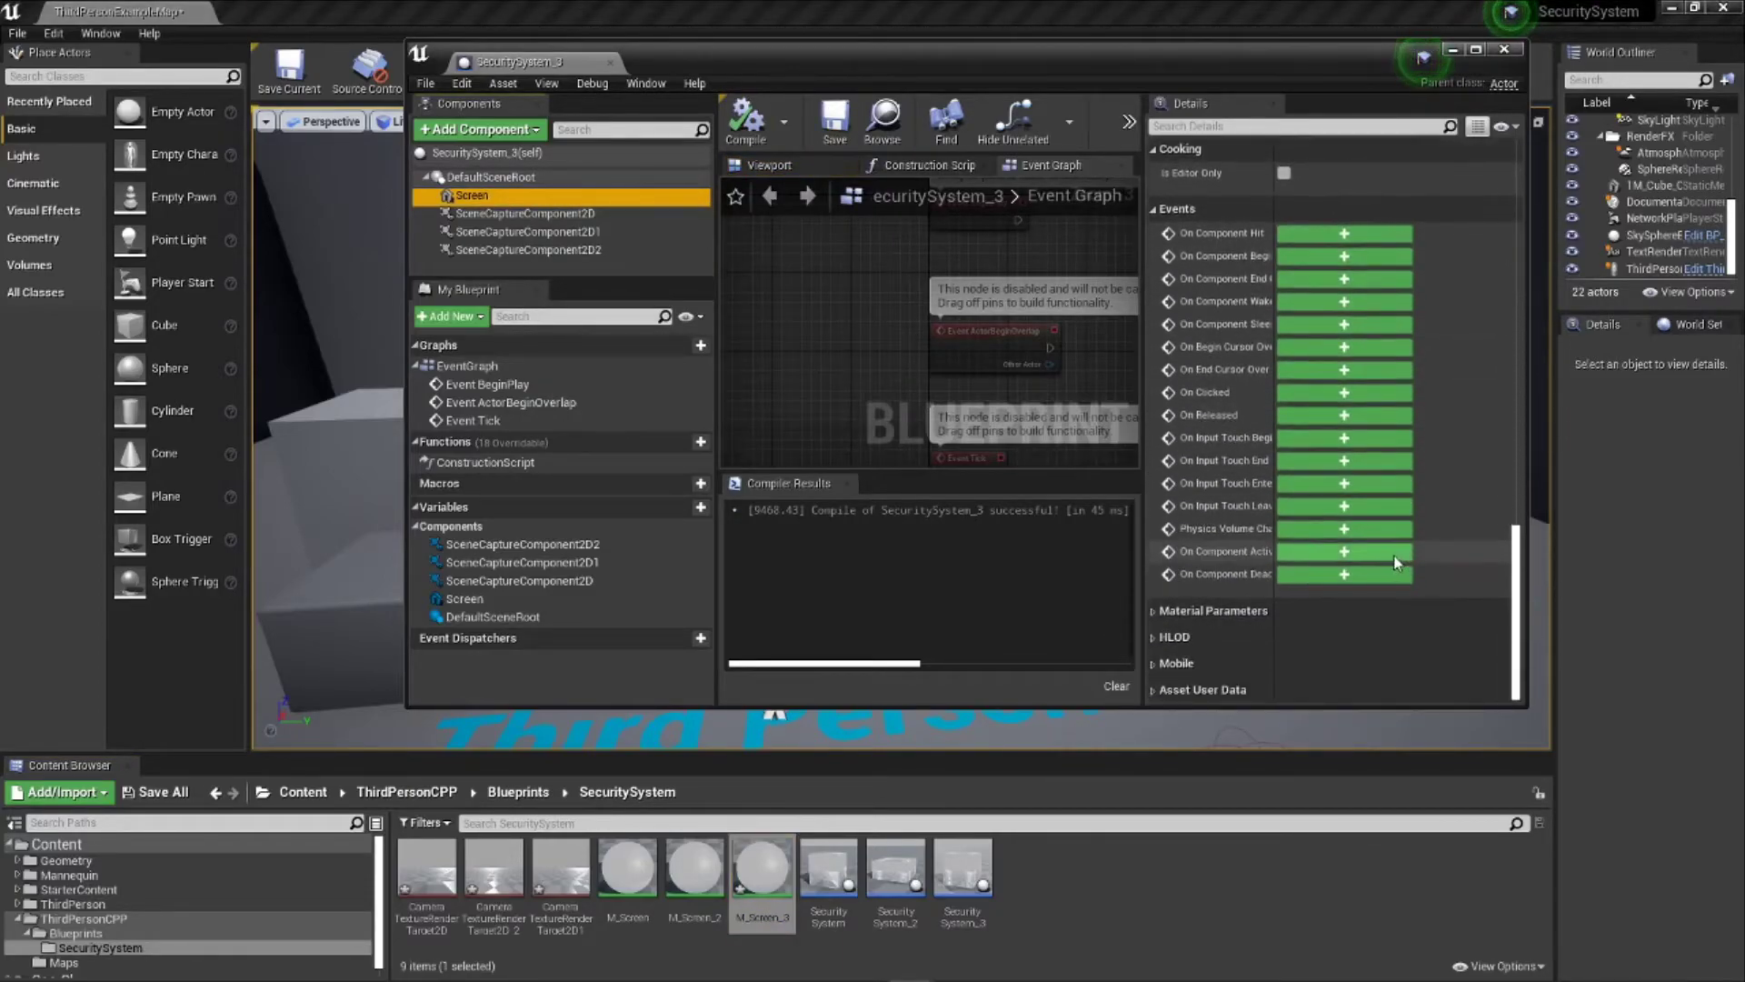
scroll(1357, 532, "up", 15)
scroll(1361, 541, "up", 1)
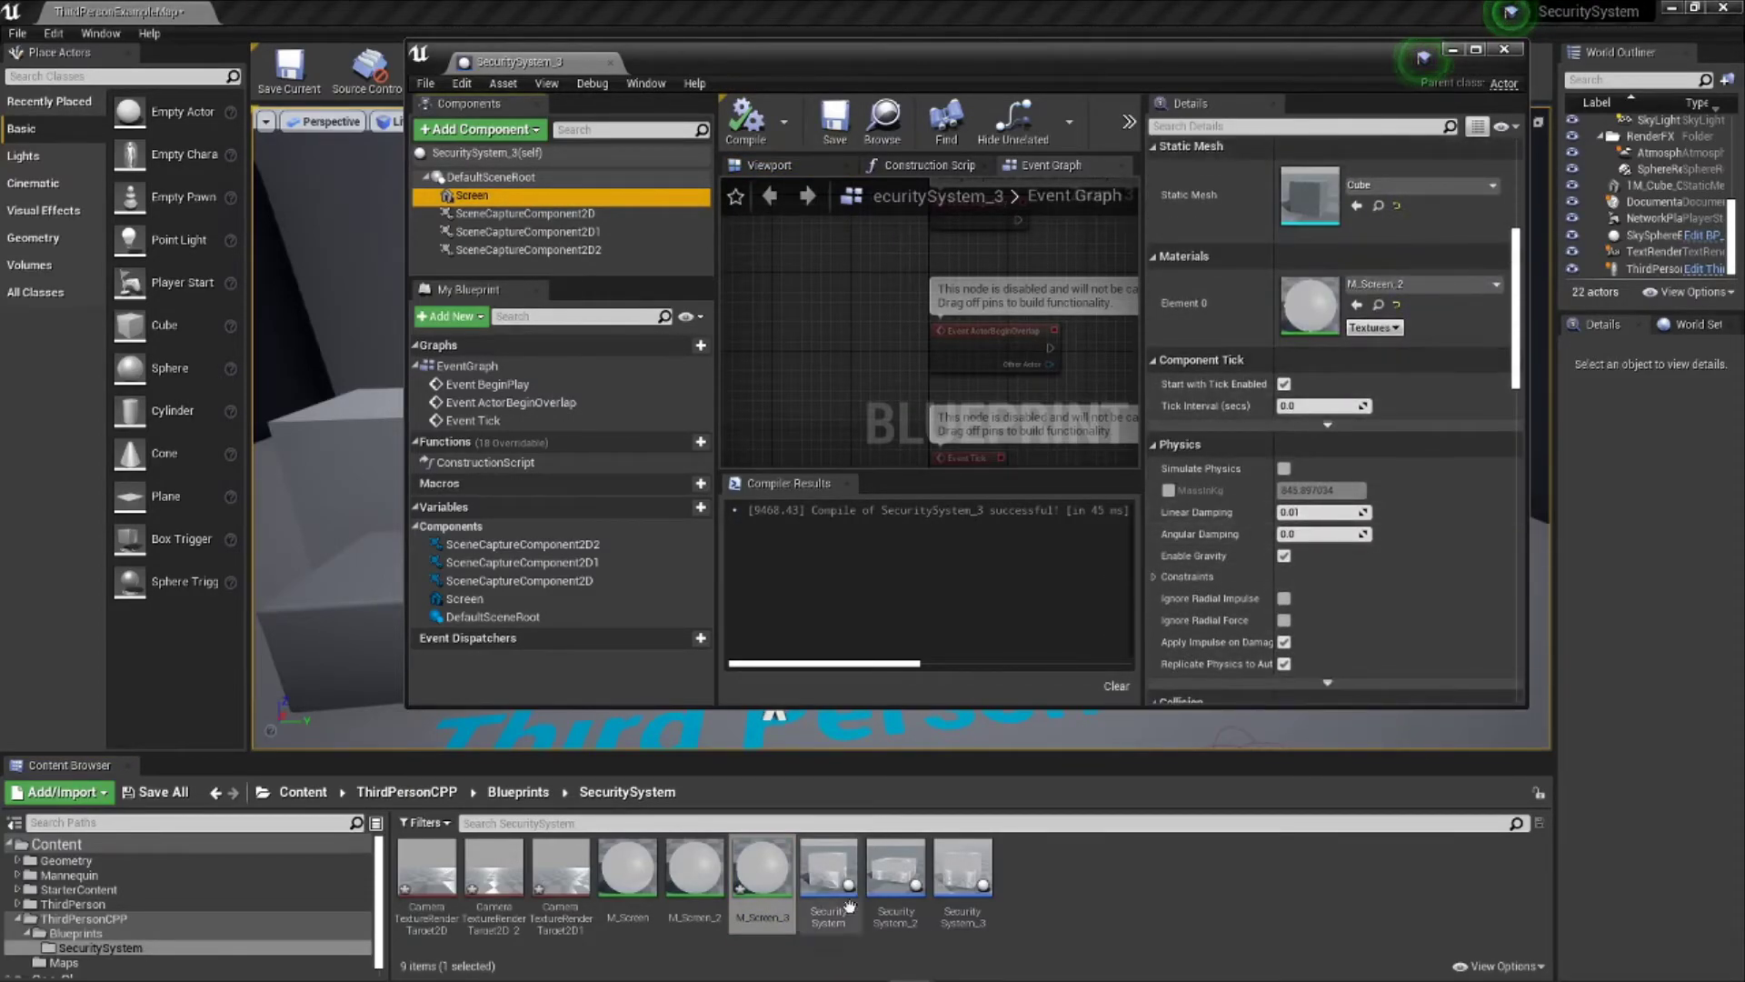
left_click_drag(762, 868, 1336, 293)
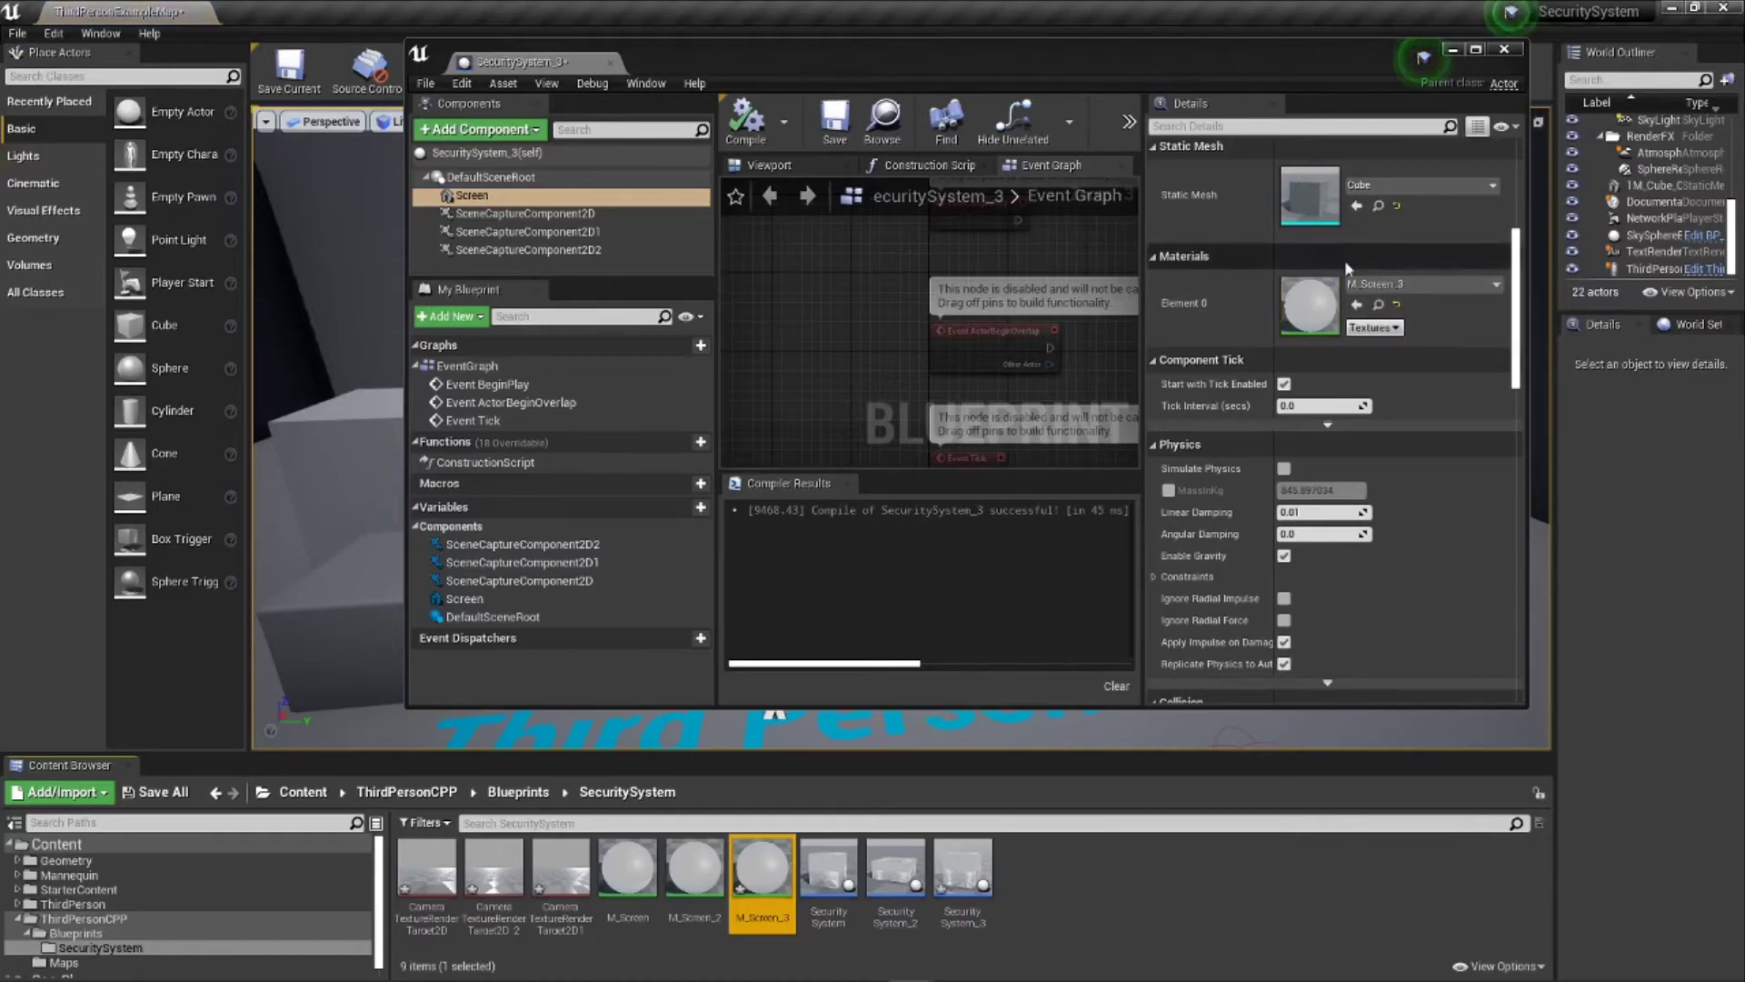
left_click(744, 123)
left_click(832, 120)
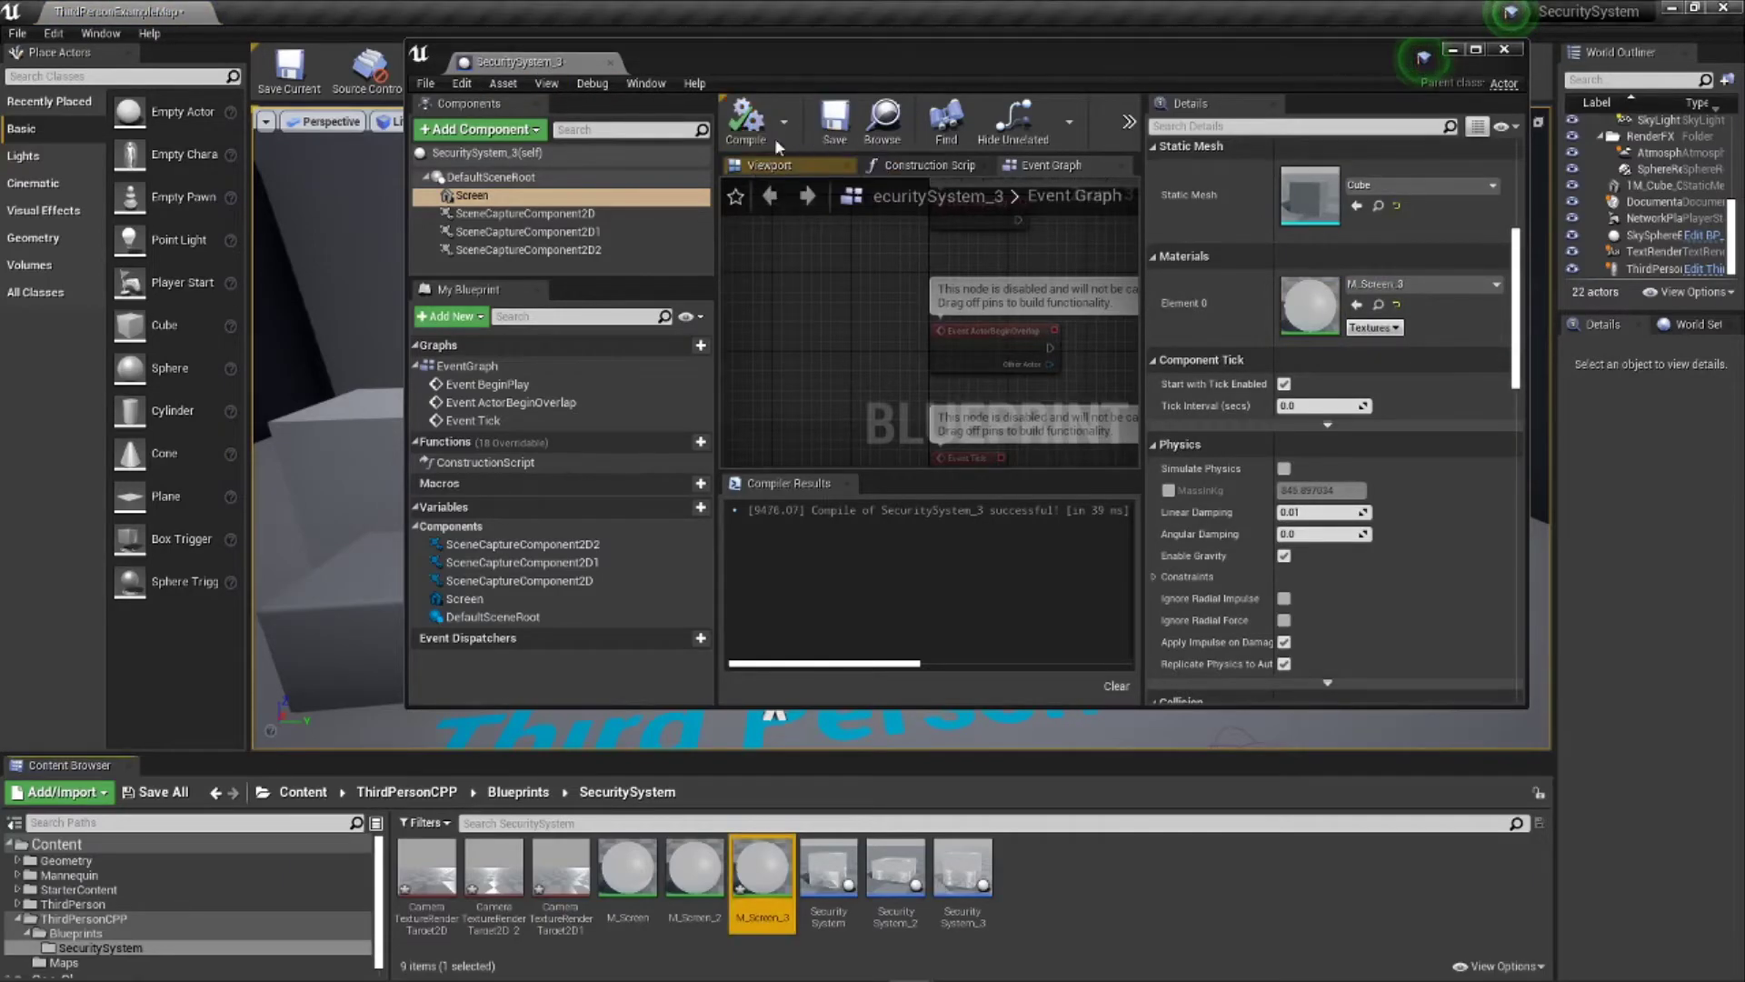
Step: Check which render target asset each of the three scene capture components in SecuritySystem_3 uses as its Texture Target
left_click(549, 214)
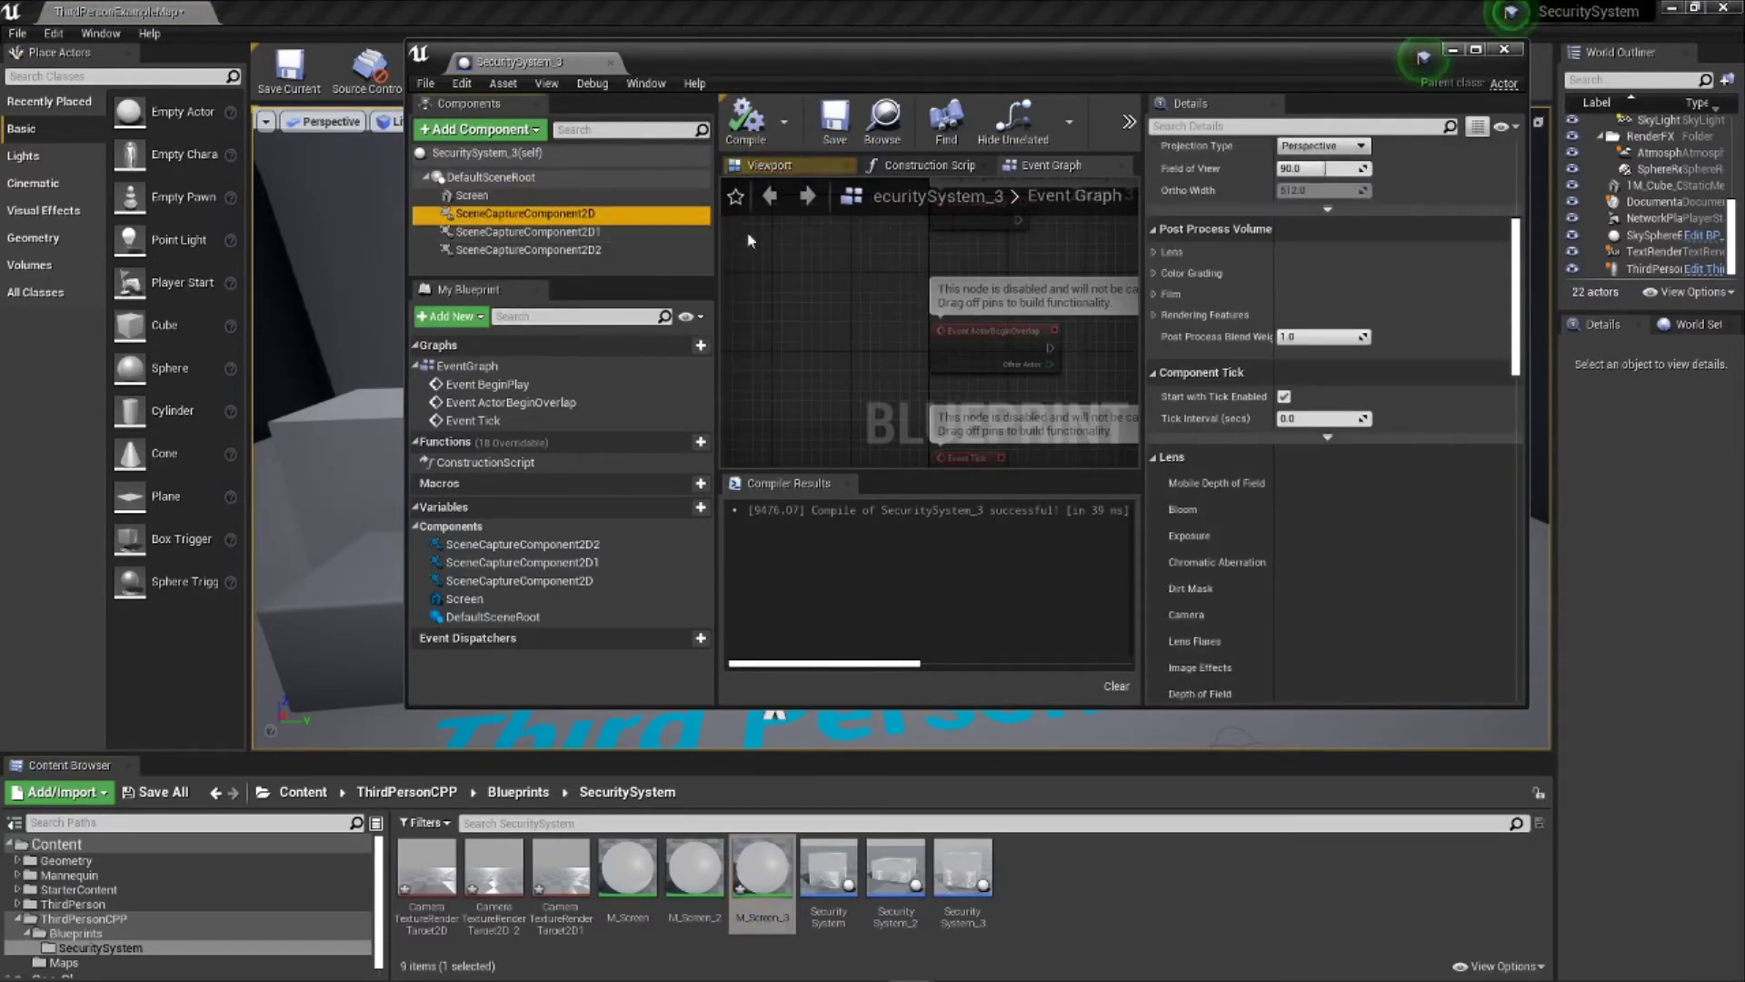
scroll(1336, 327, "down", 10)
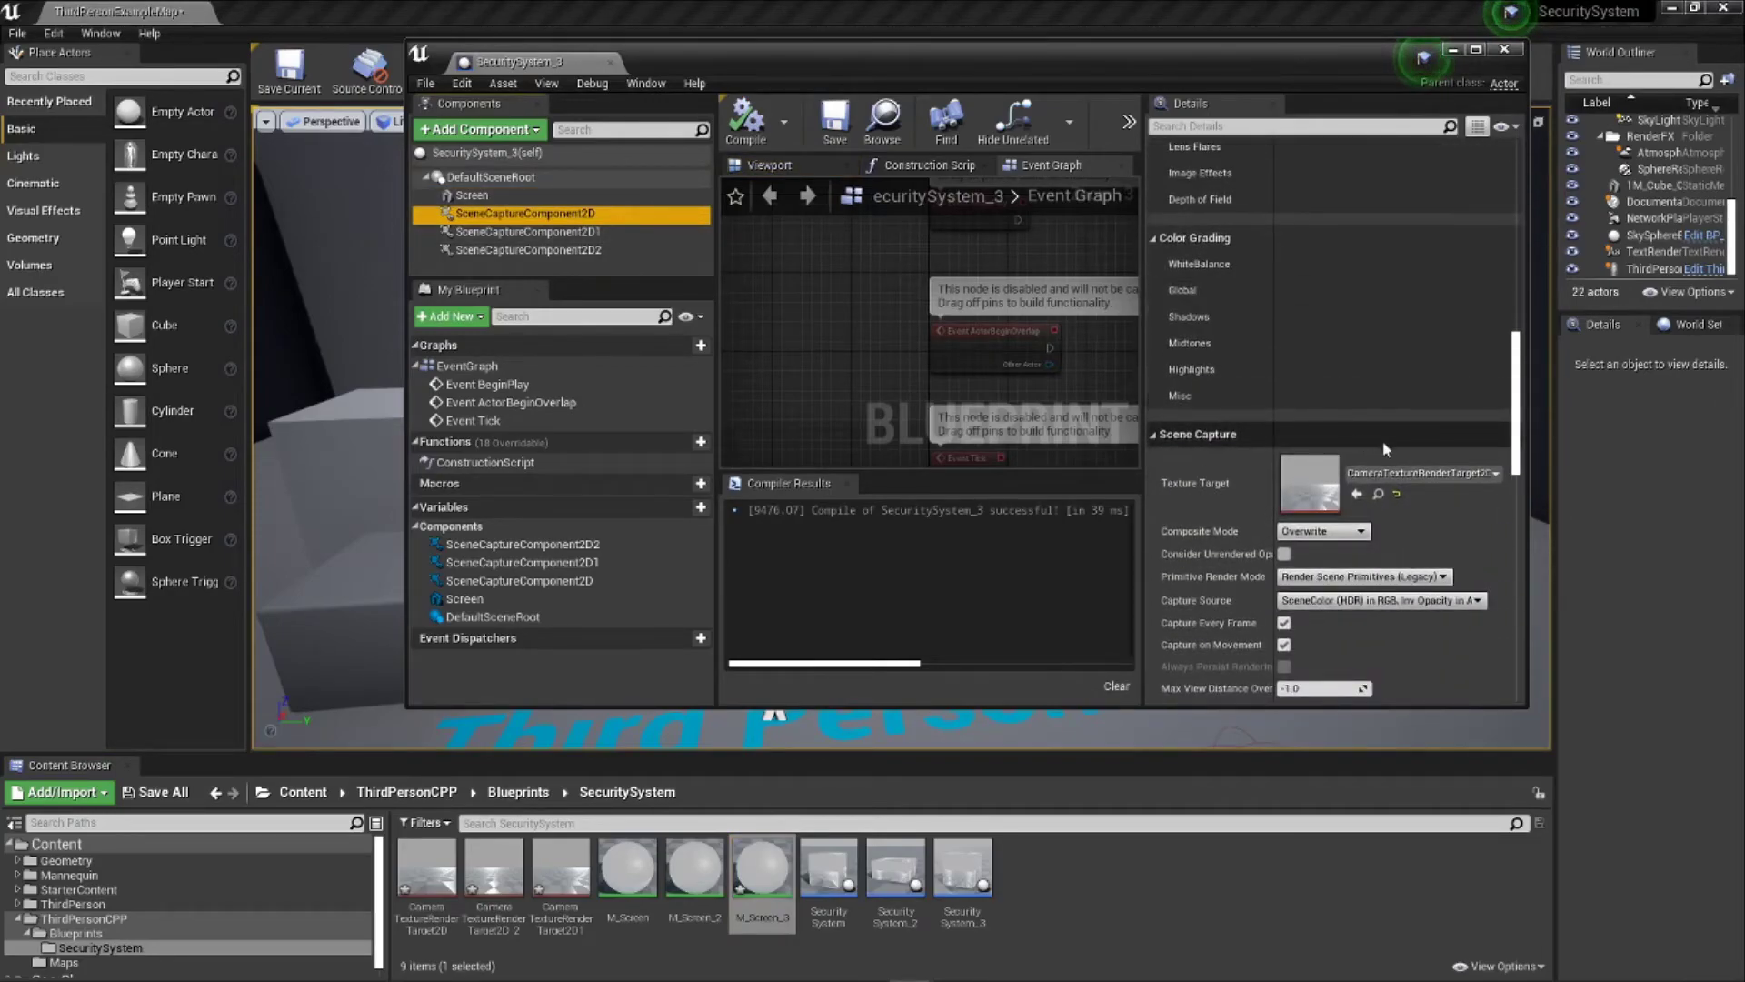
left_click(1379, 494)
left_click(527, 231)
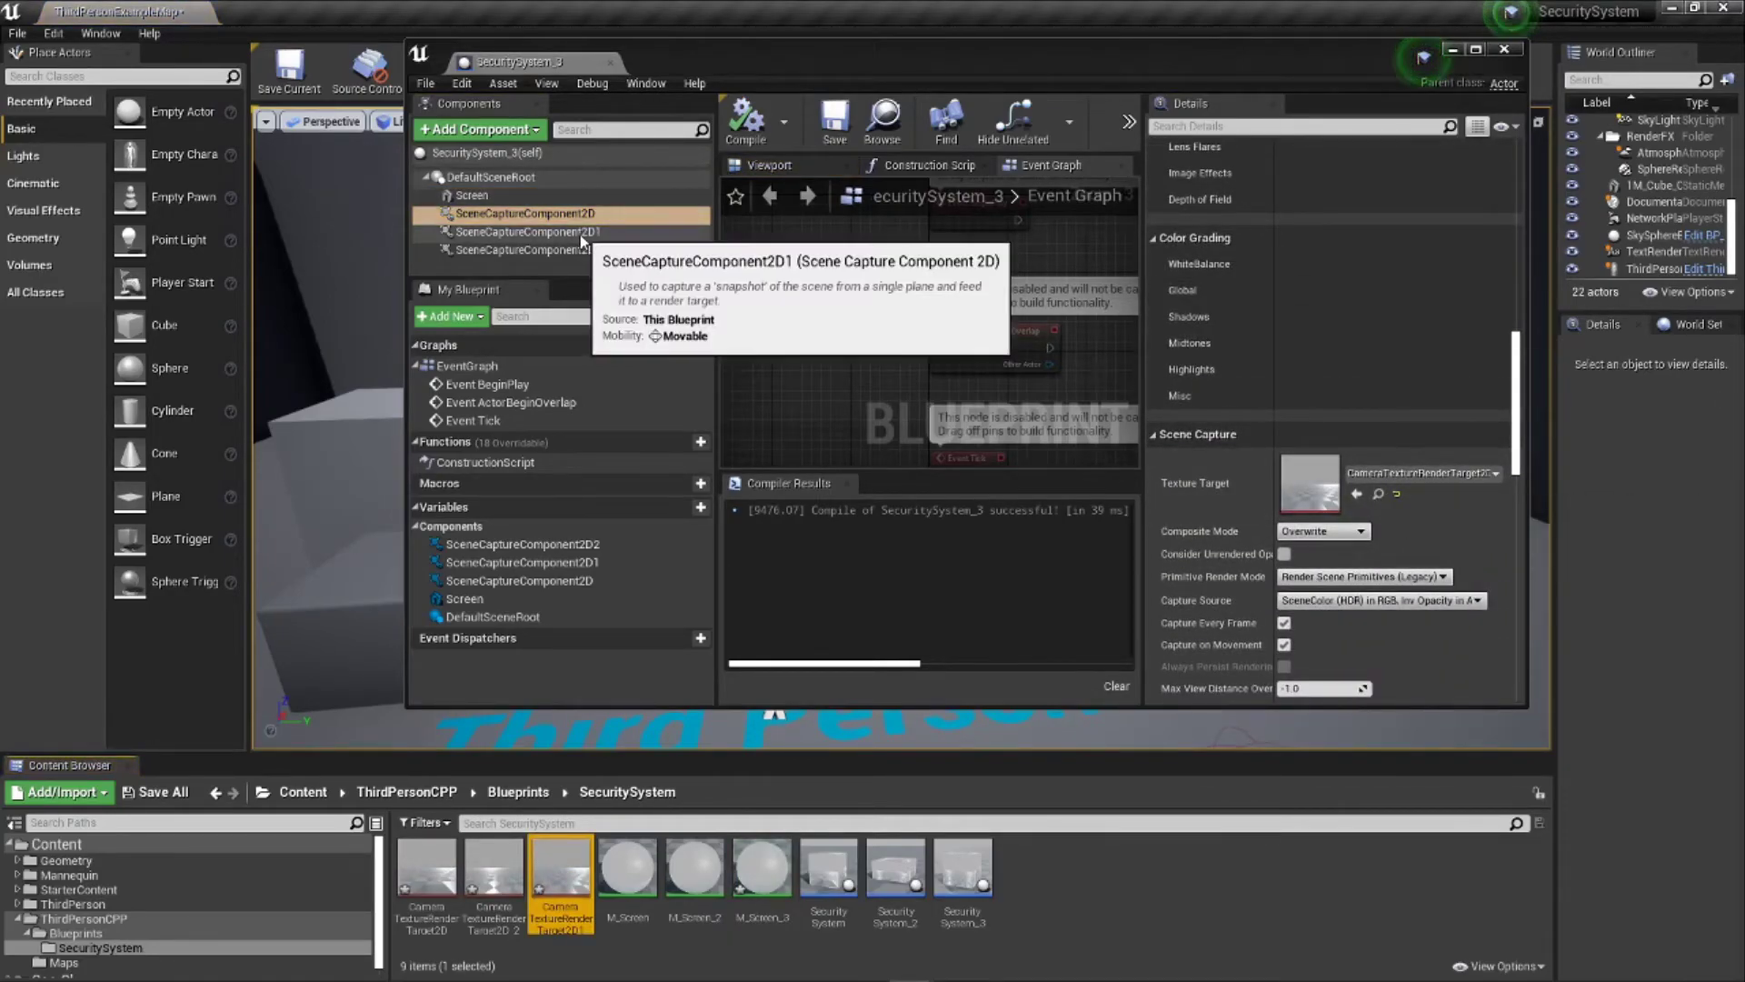
left_click(1378, 494)
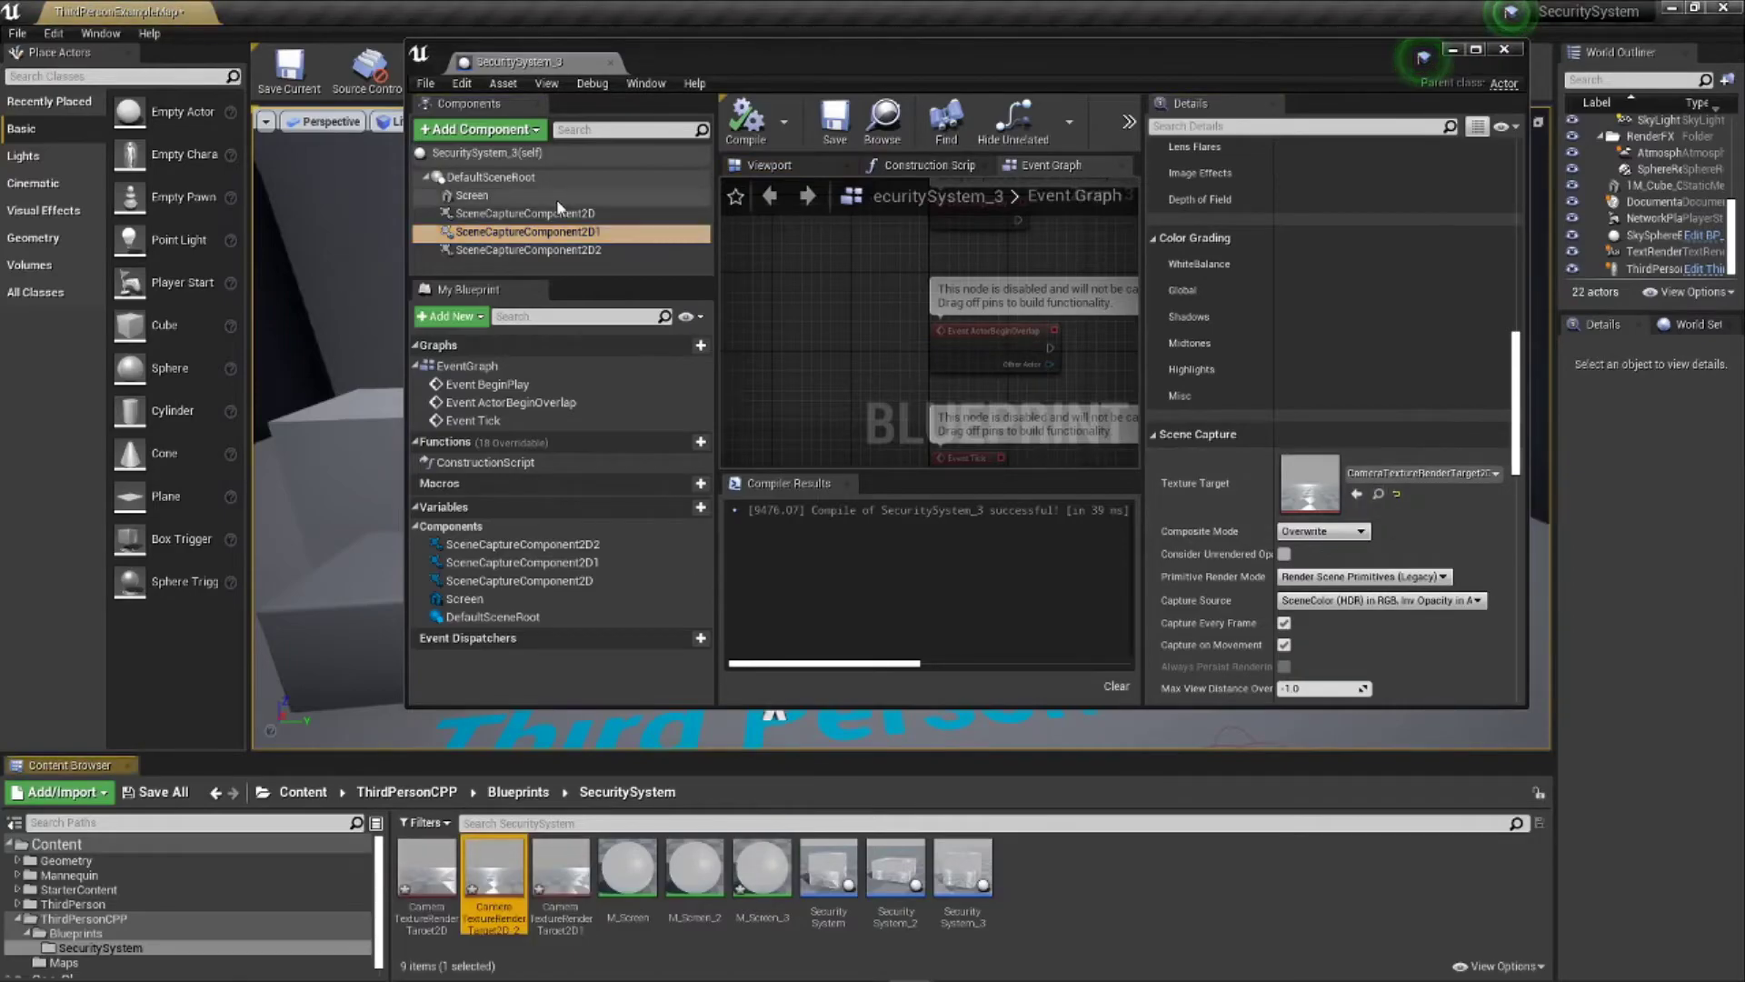
left_click(591, 248)
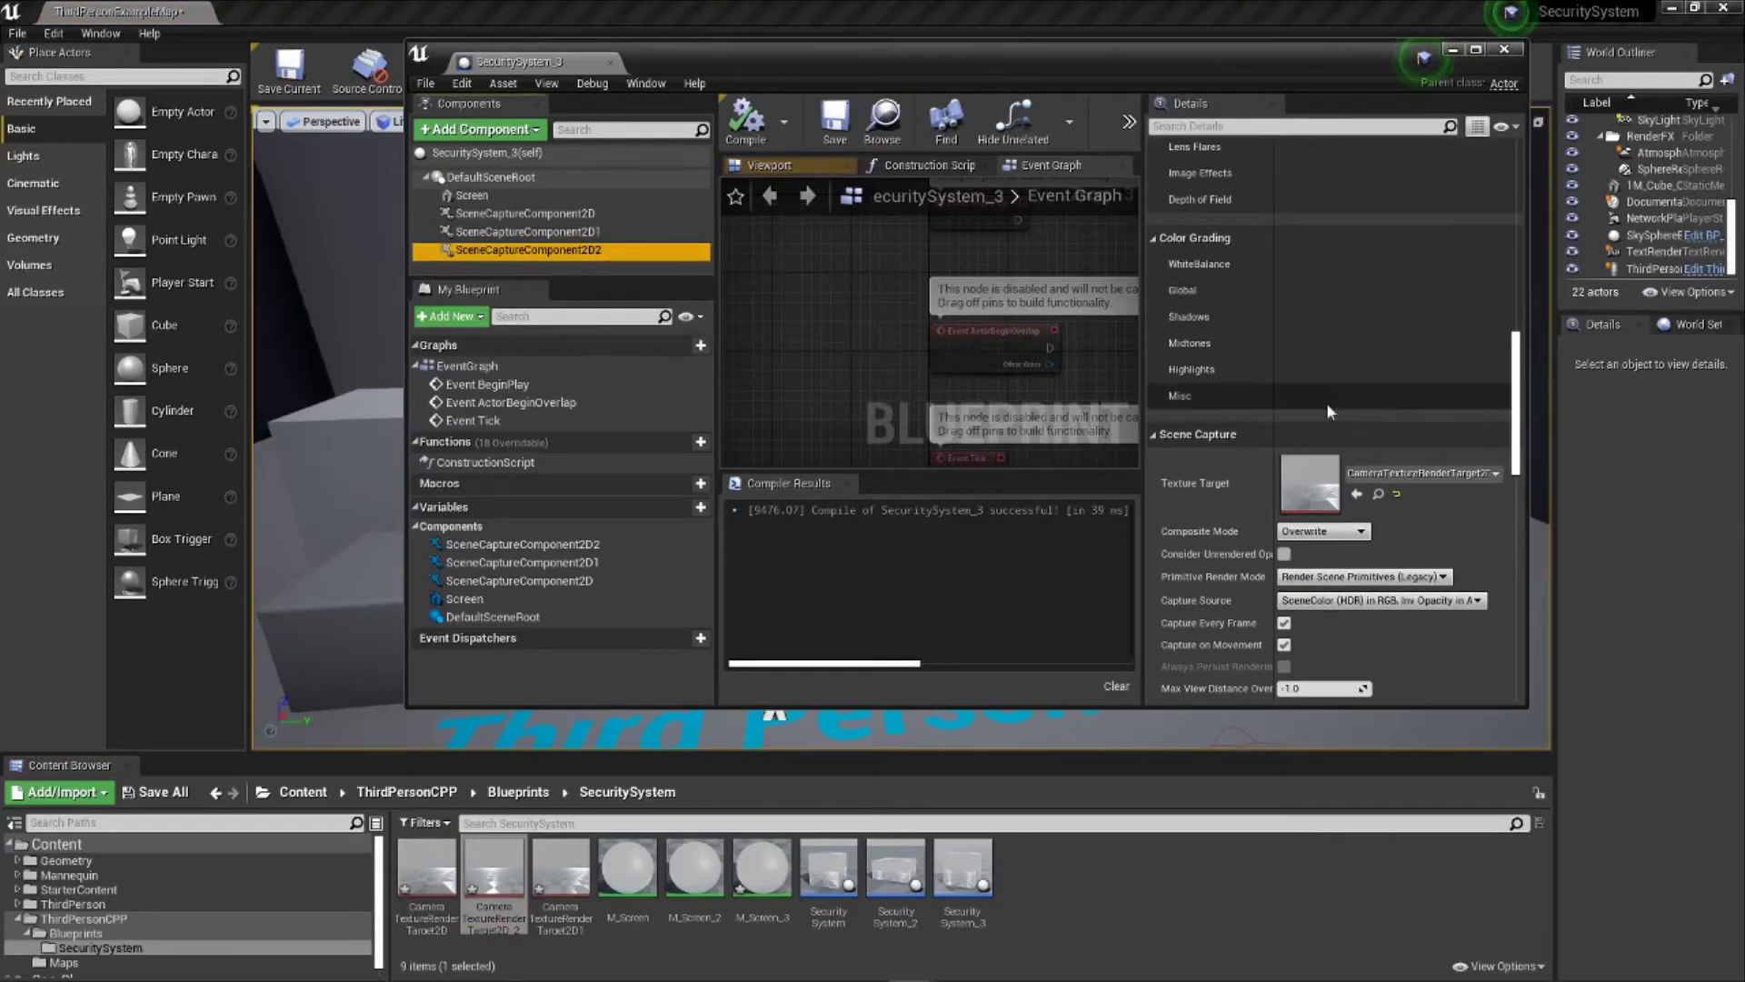
left_click(1377, 493)
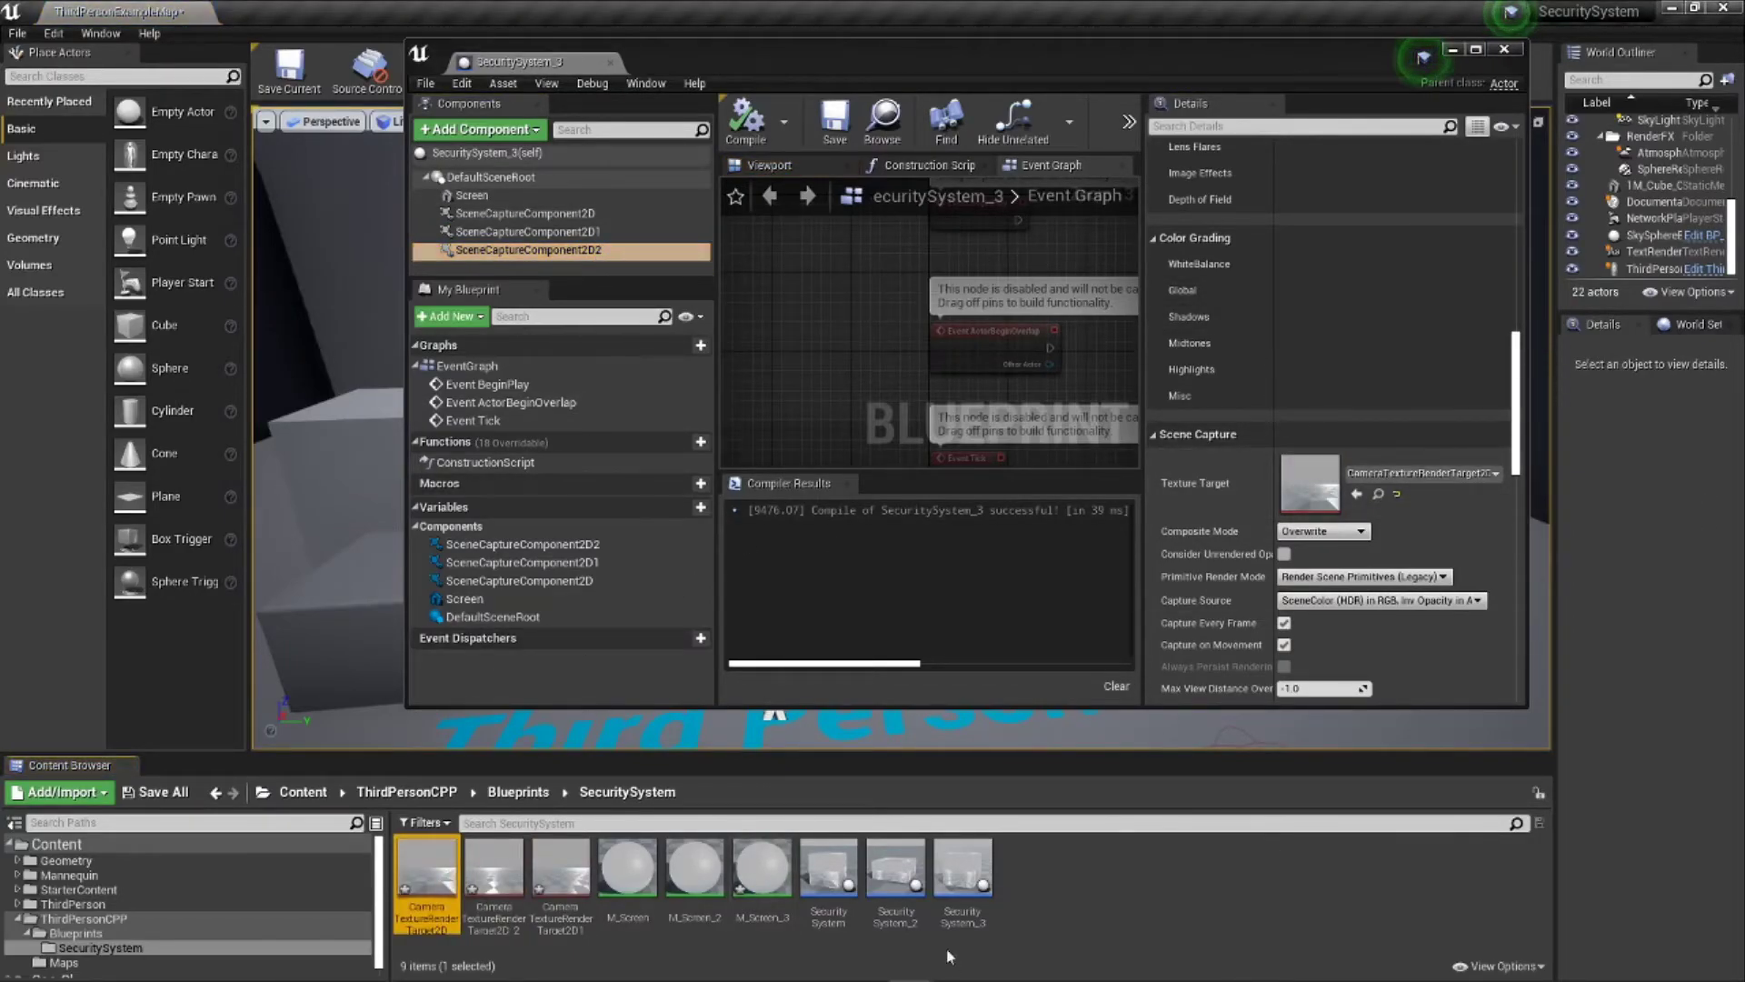
Step: Open the M_Screen_3 material and add a Texture Sample of CameraTextureRenderTarget2D to its graph
double_click(761, 868)
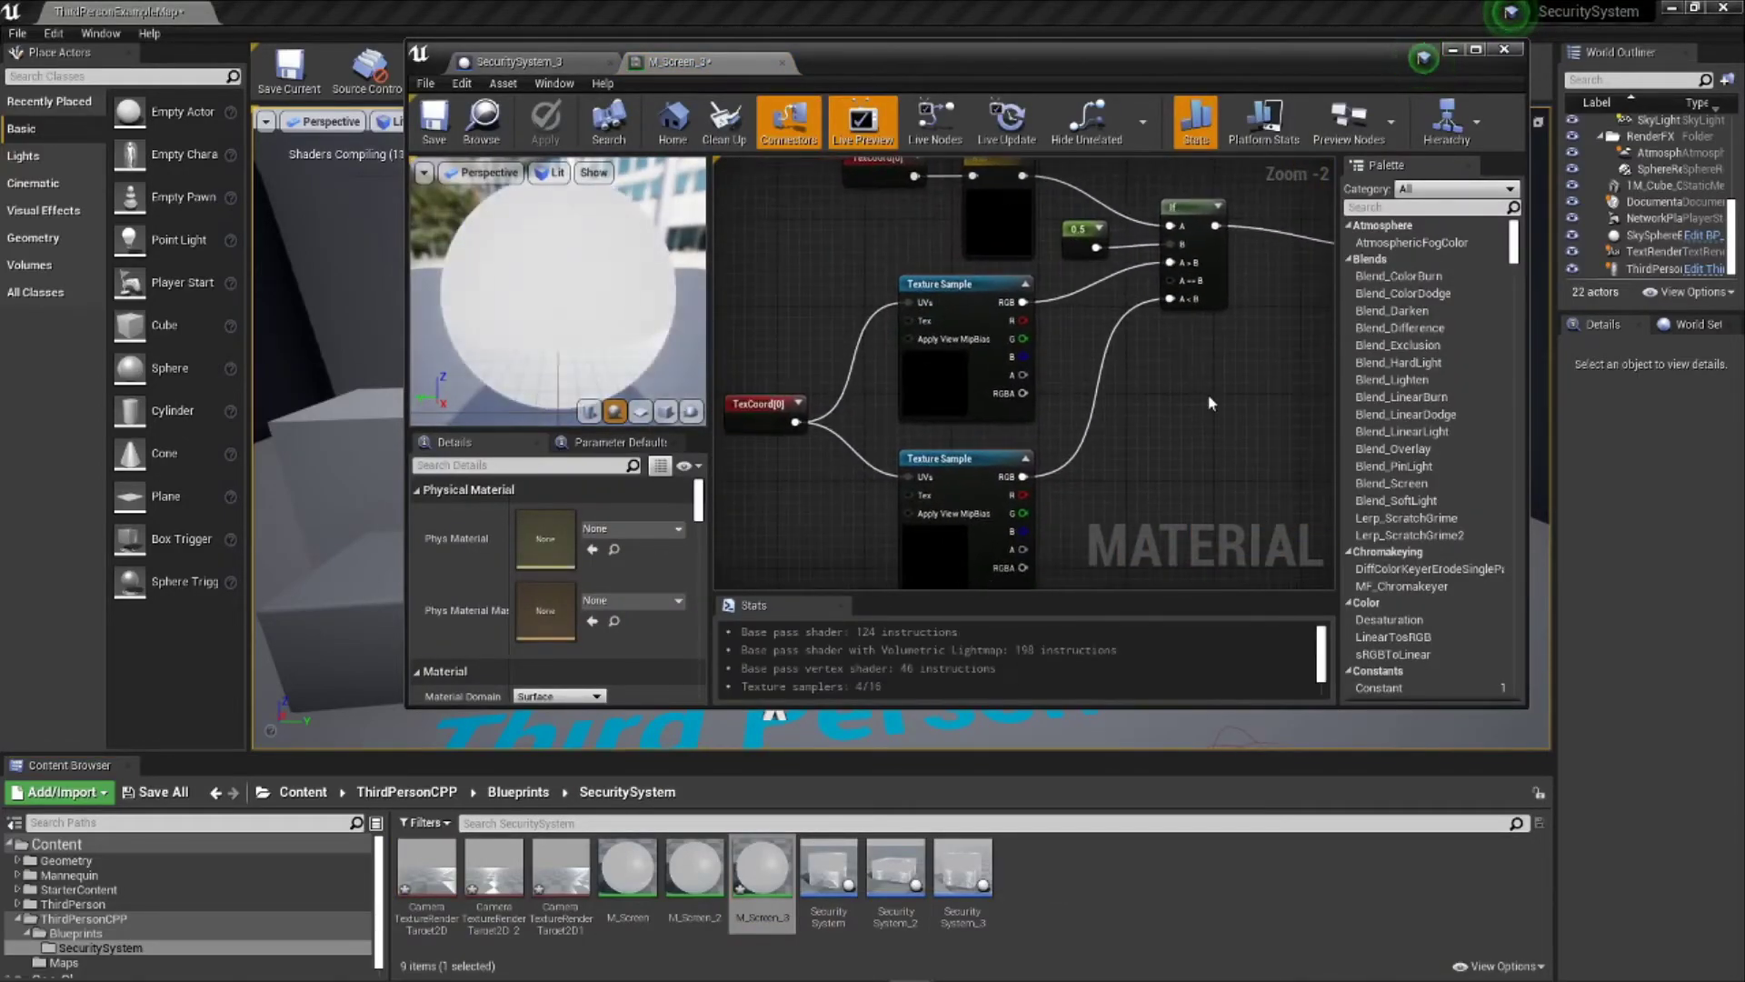
scroll(1208, 402, "down", 2)
left_click_drag(427, 868, 916, 414)
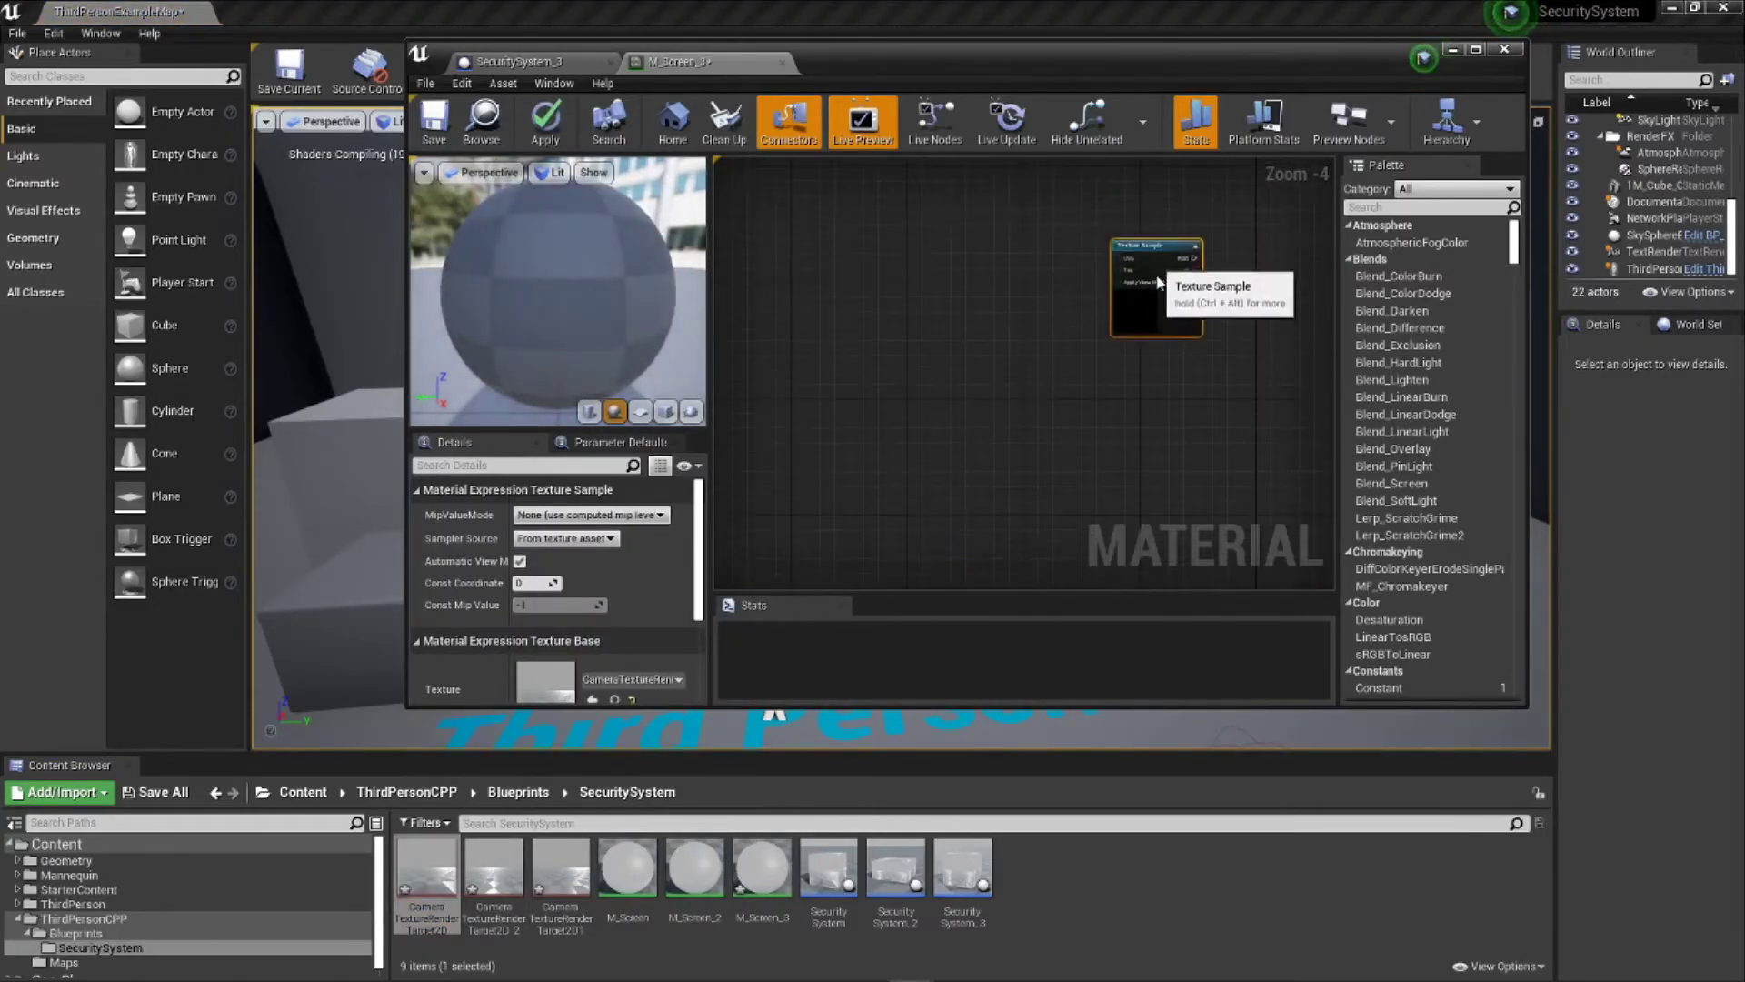
left_click_drag(1157, 277, 1078, 453)
right_click_drag(1027, 410, 959, 286)
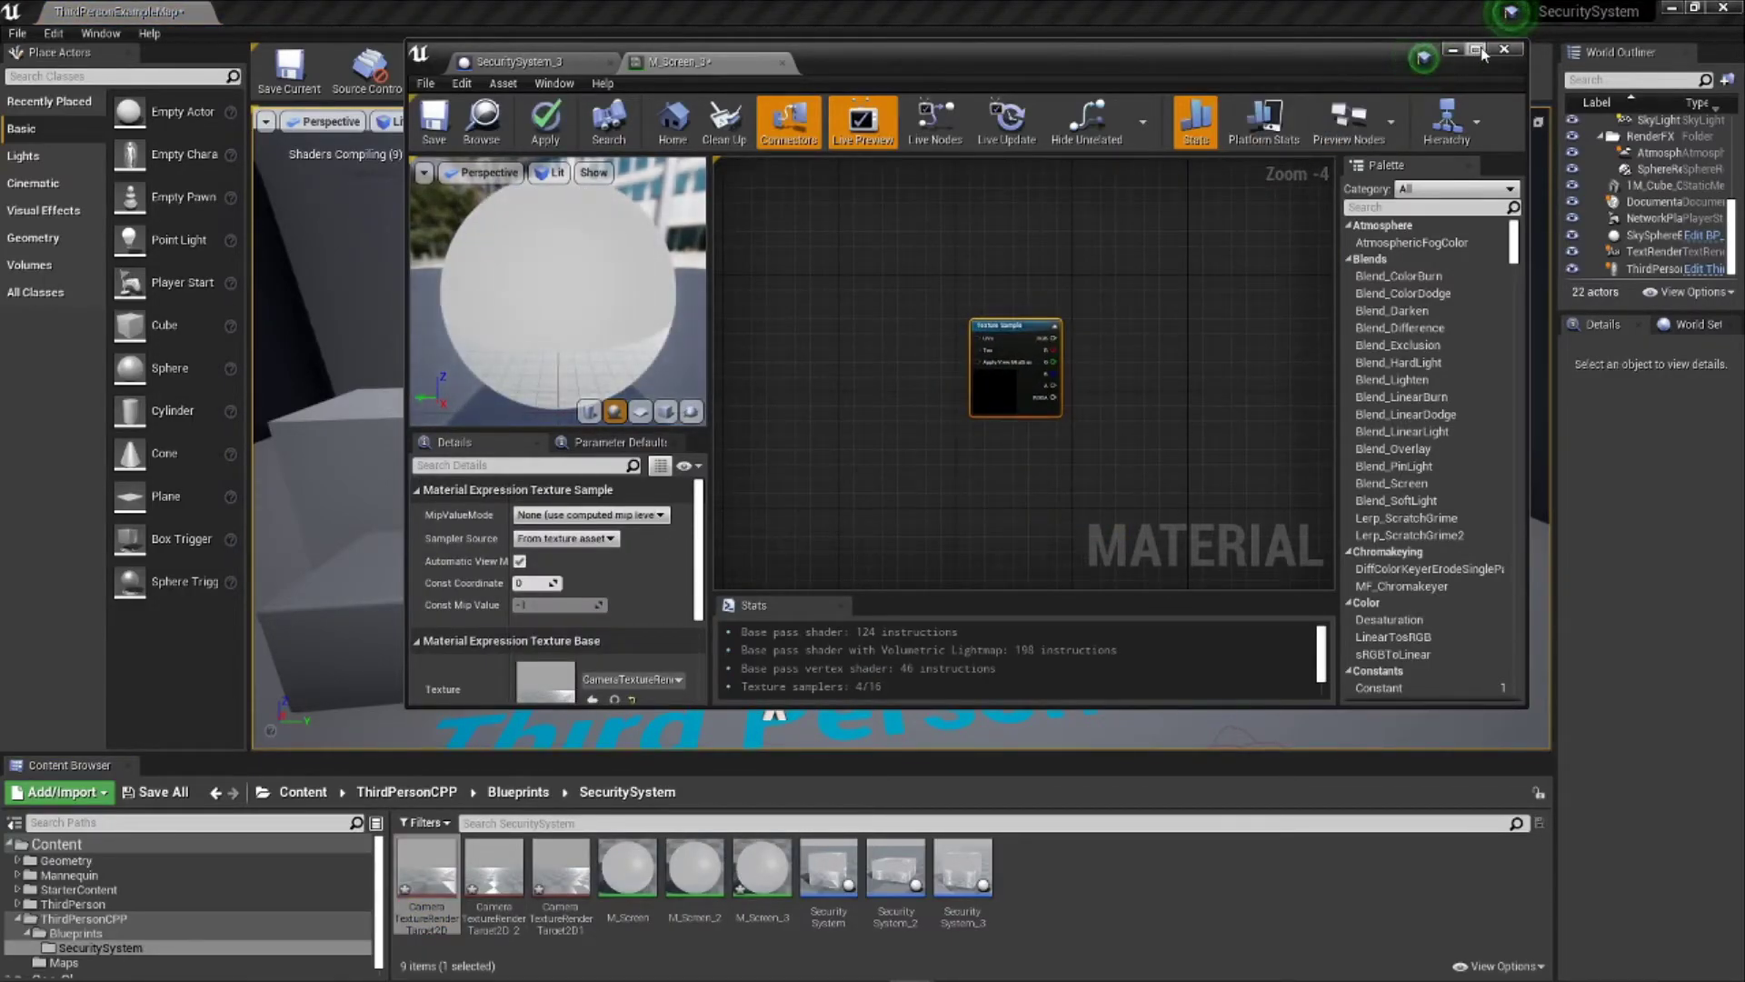
Step: Shift the existing texture, mask and If nodes away from the material output, and place the new Texture Sample above them
left_click(1477, 50)
right_click_drag(892, 445, 1165, 286)
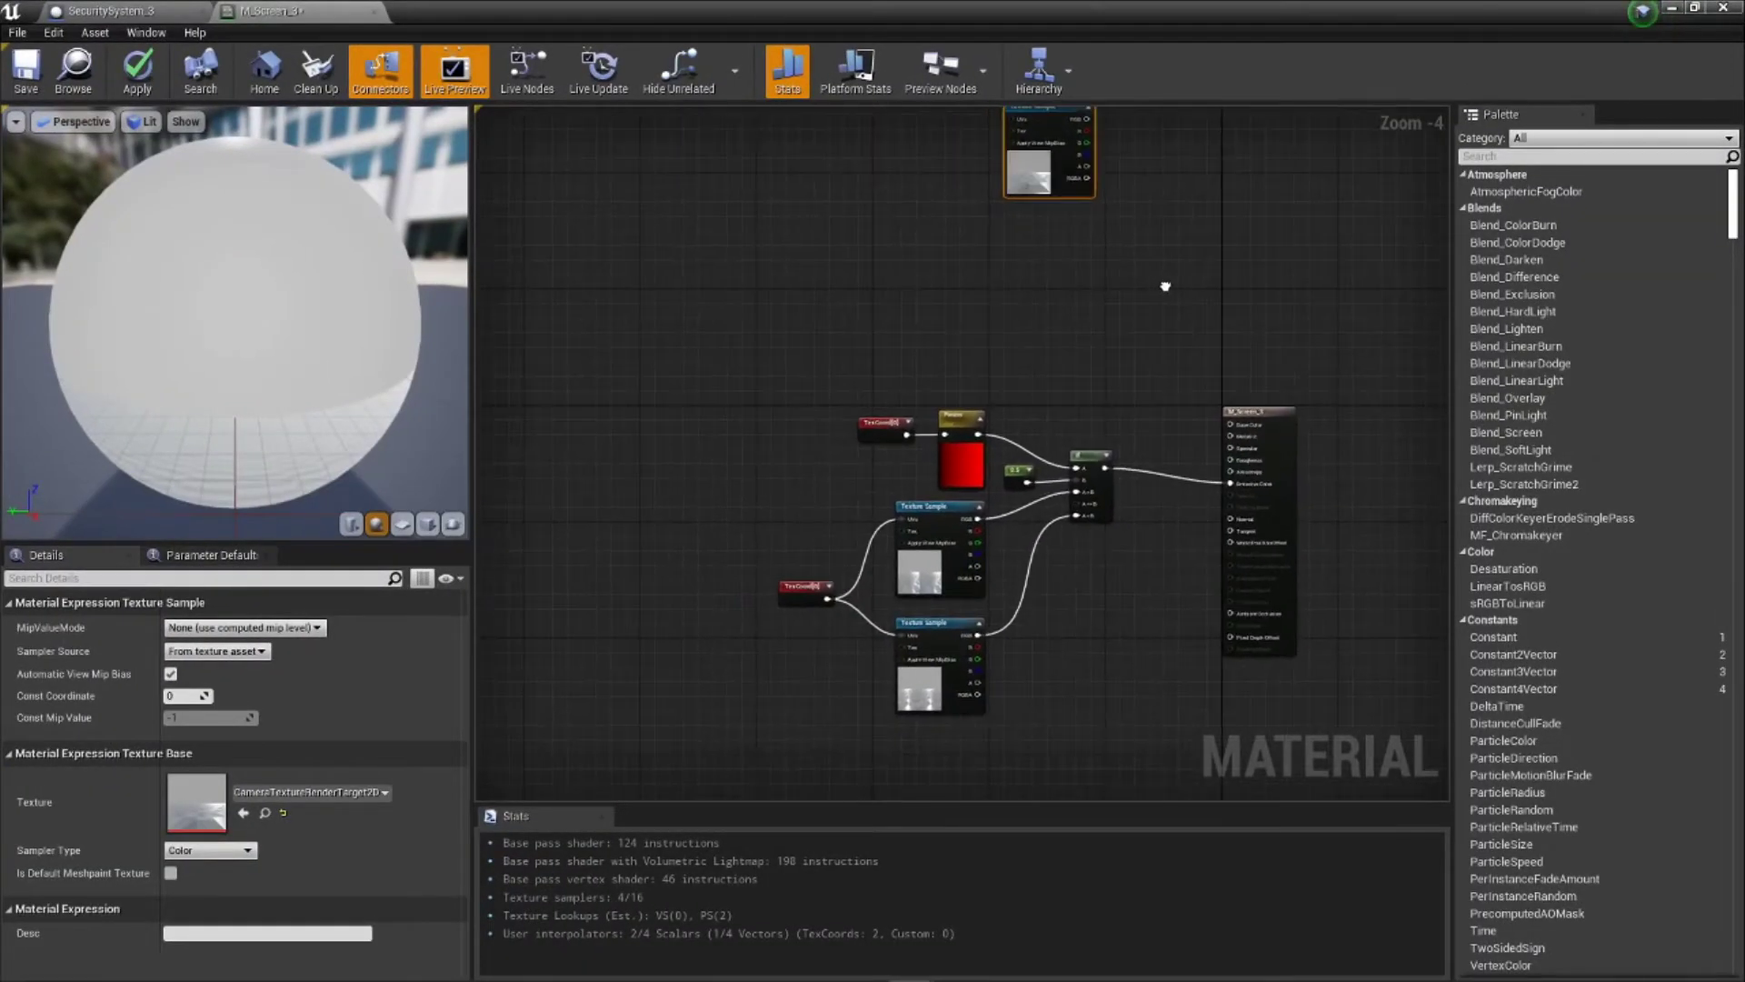
left_click_drag(701, 533, 1032, 768)
left_click_drag(901, 511, 745, 558)
left_click(788, 323)
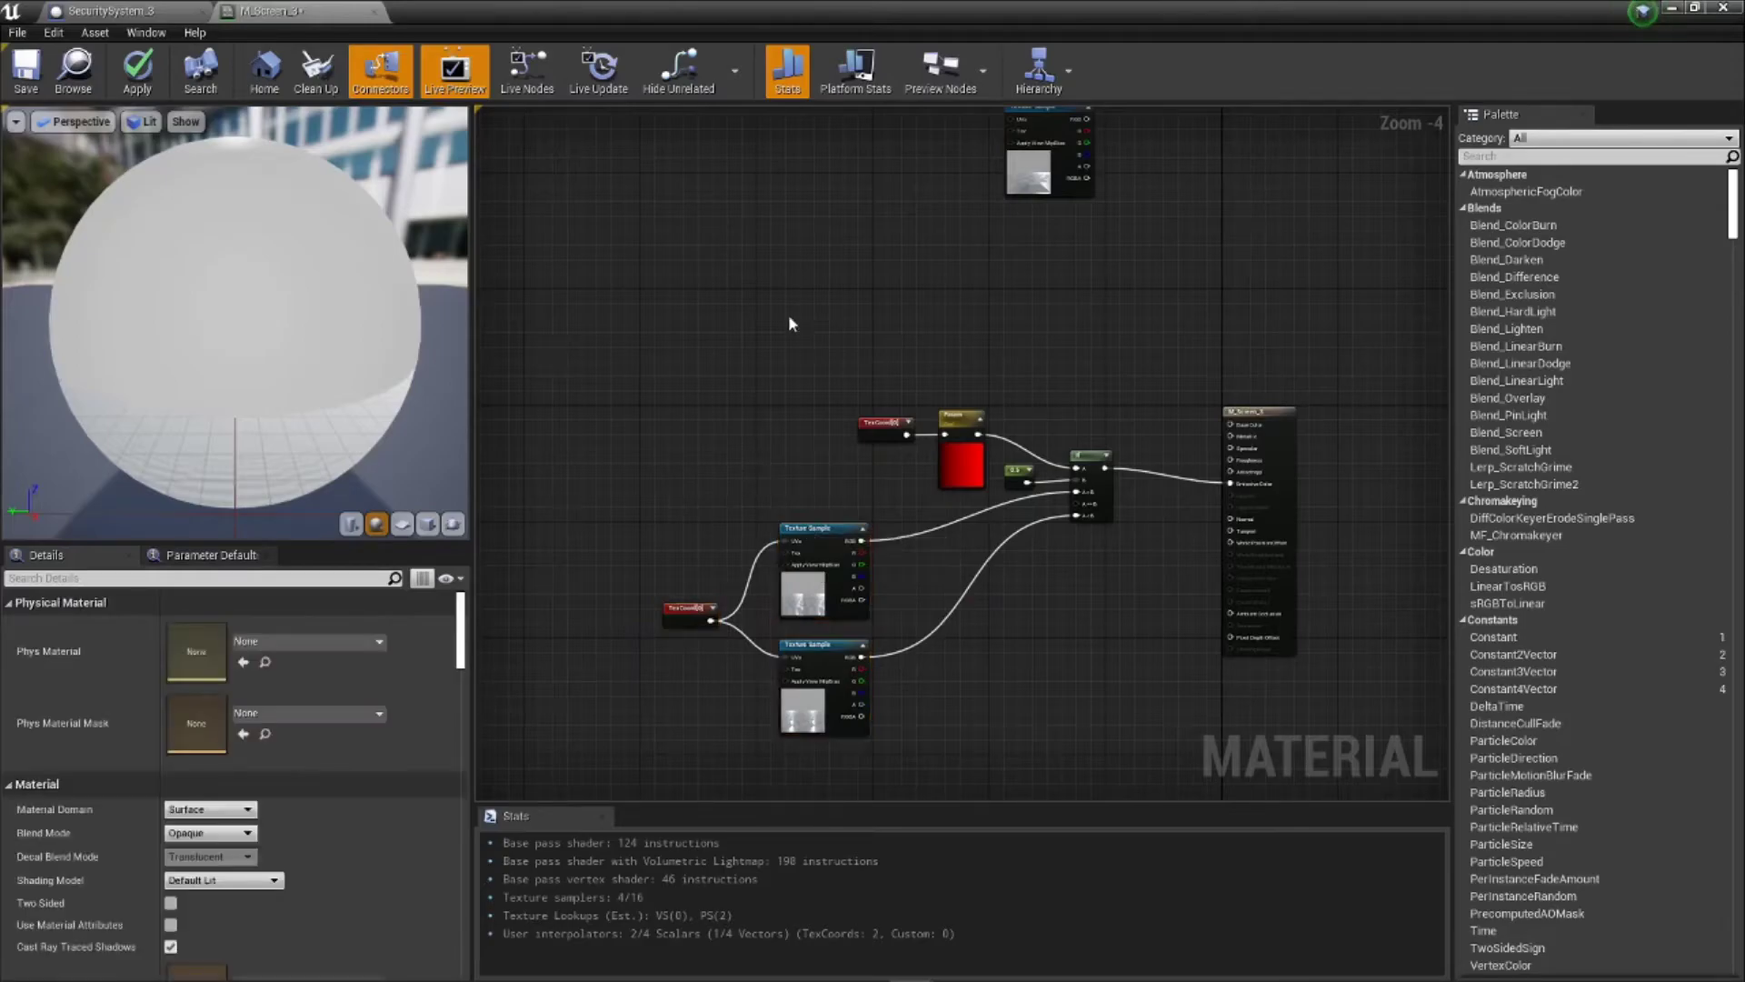
left_click_drag(1136, 486, 975, 444)
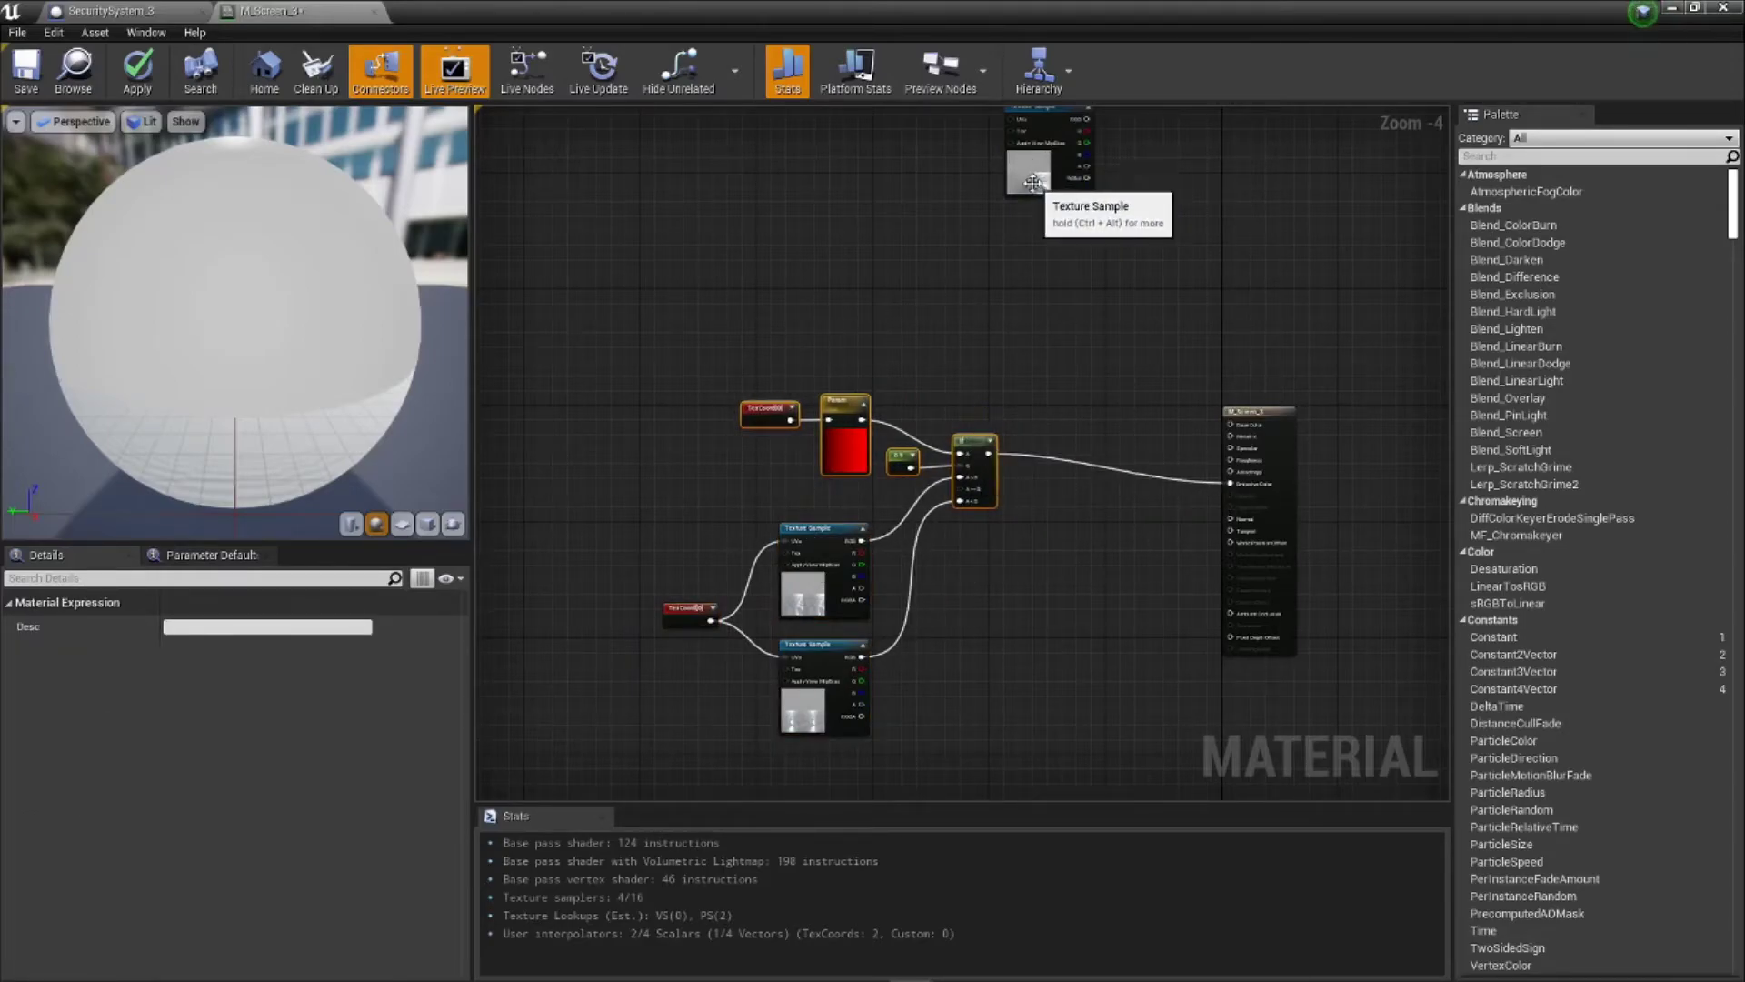
left_click_drag(1032, 182, 927, 335)
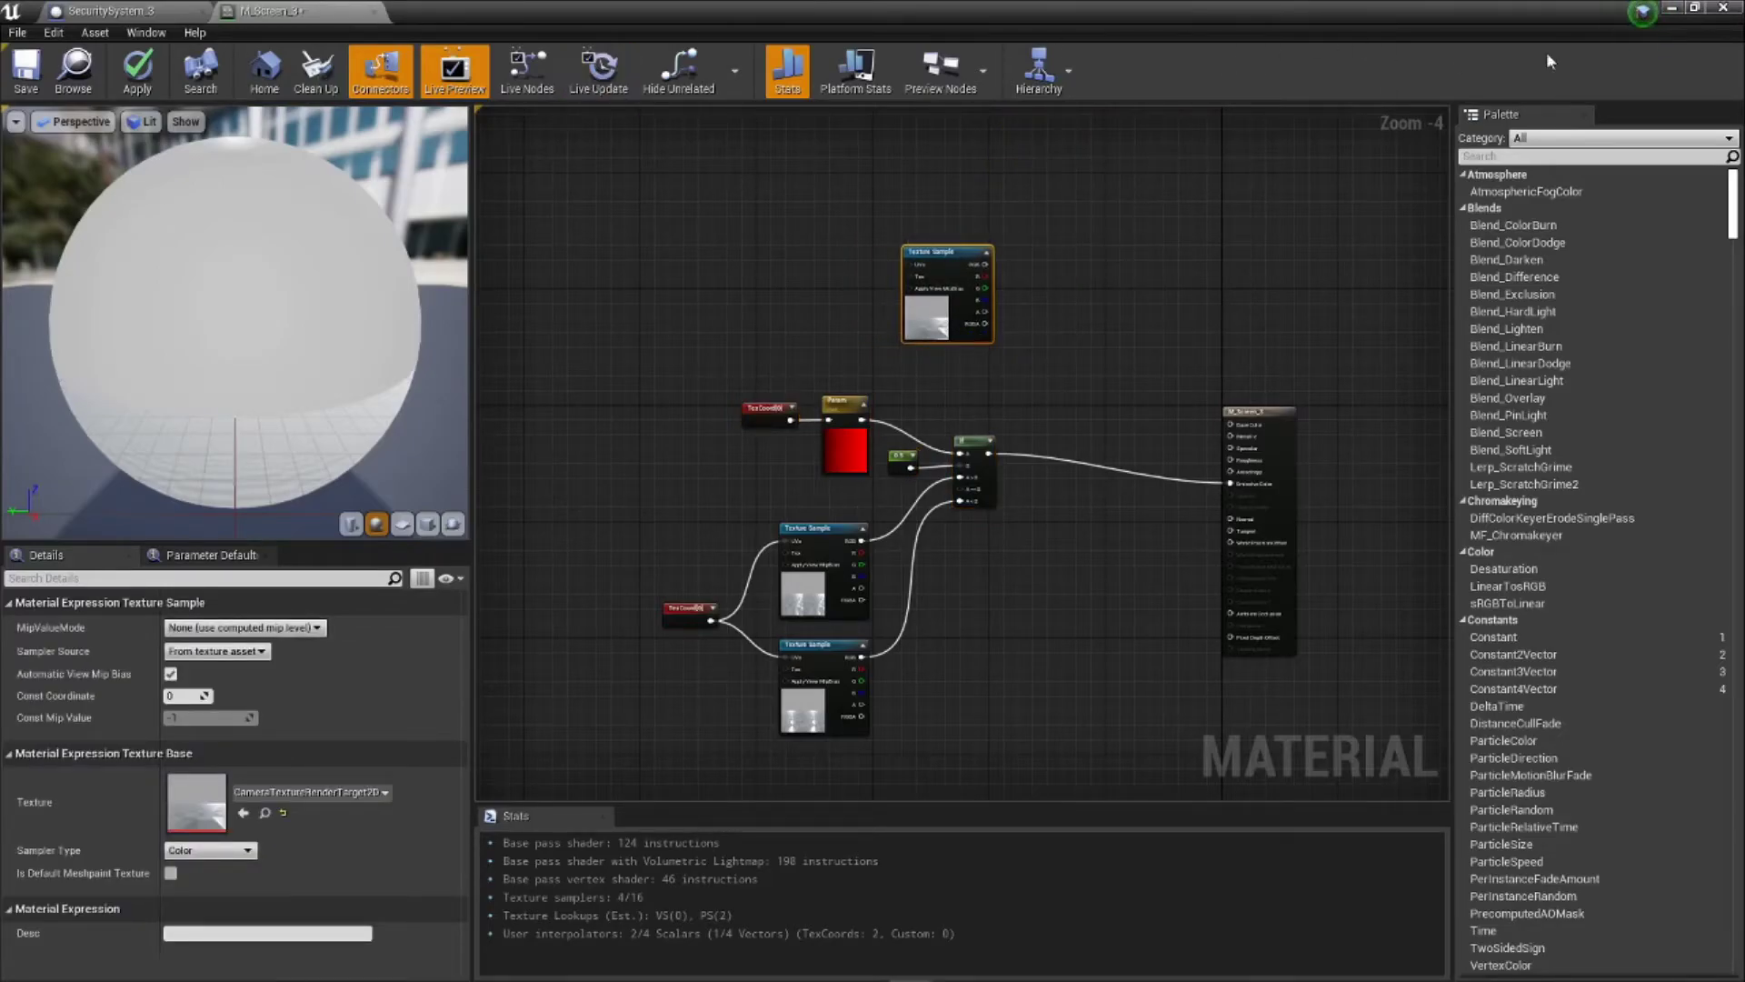
Step: Double the Size X of CameraTextureRenderTarget2D to 512, save the render target and close its editor
left_click(1694, 9)
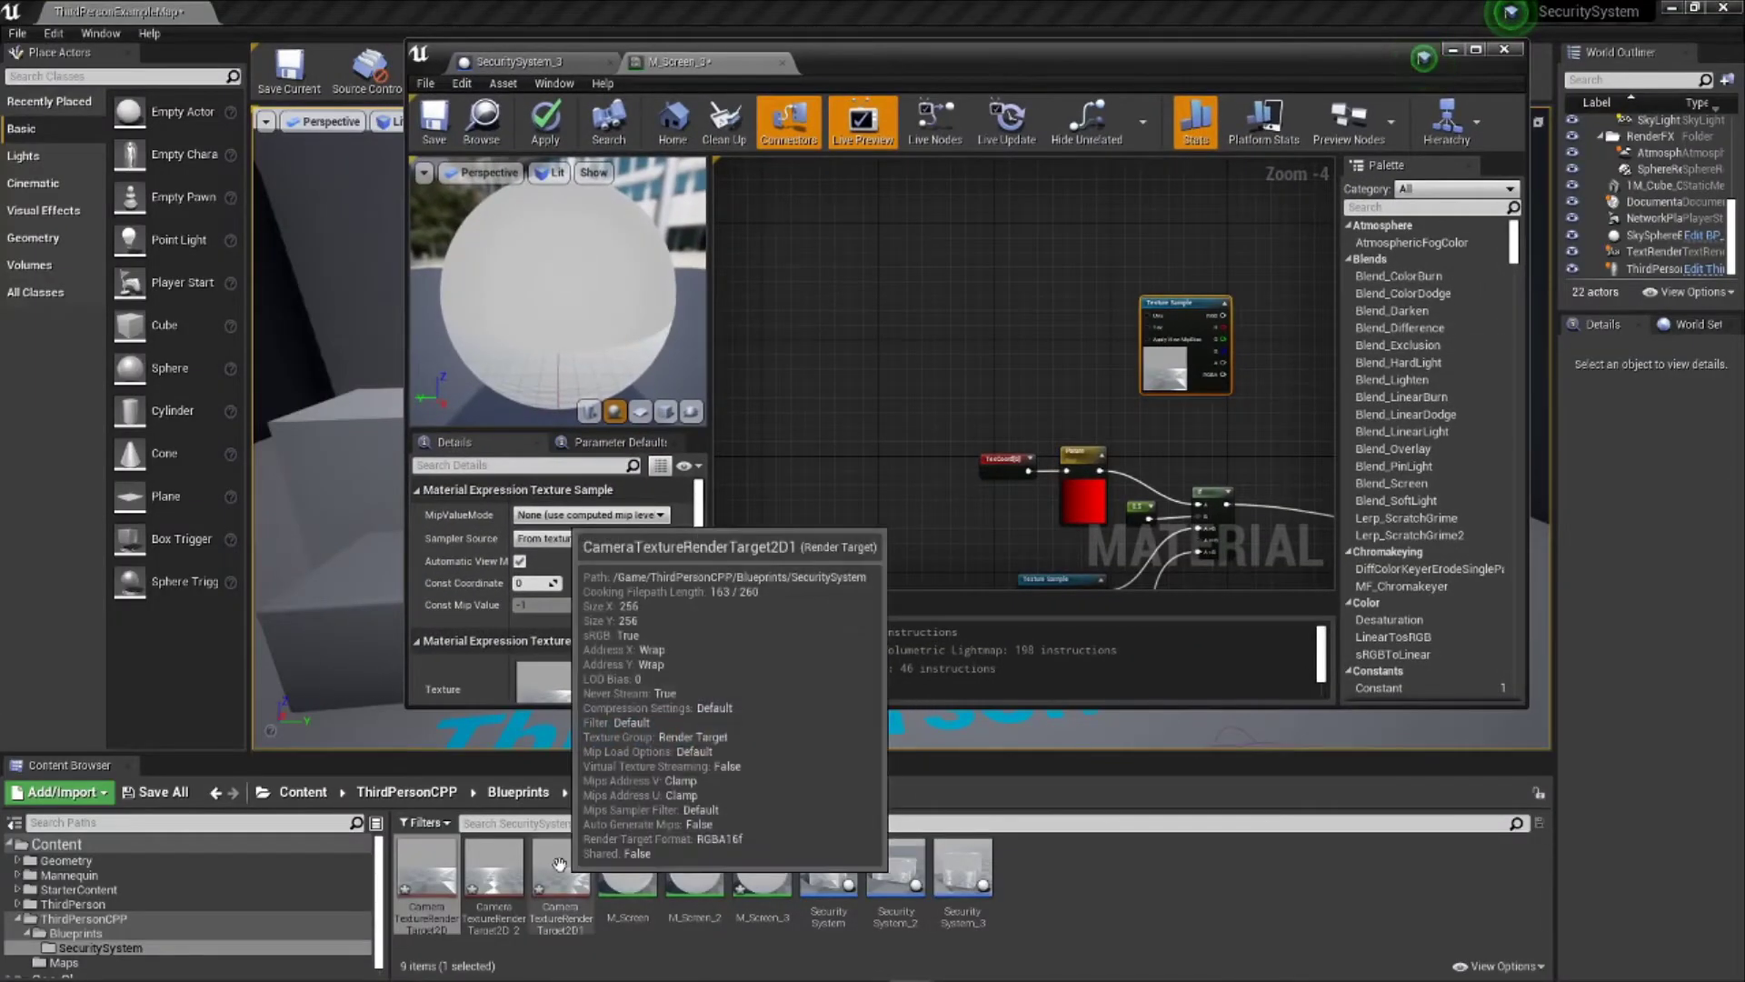
double_click(426, 871)
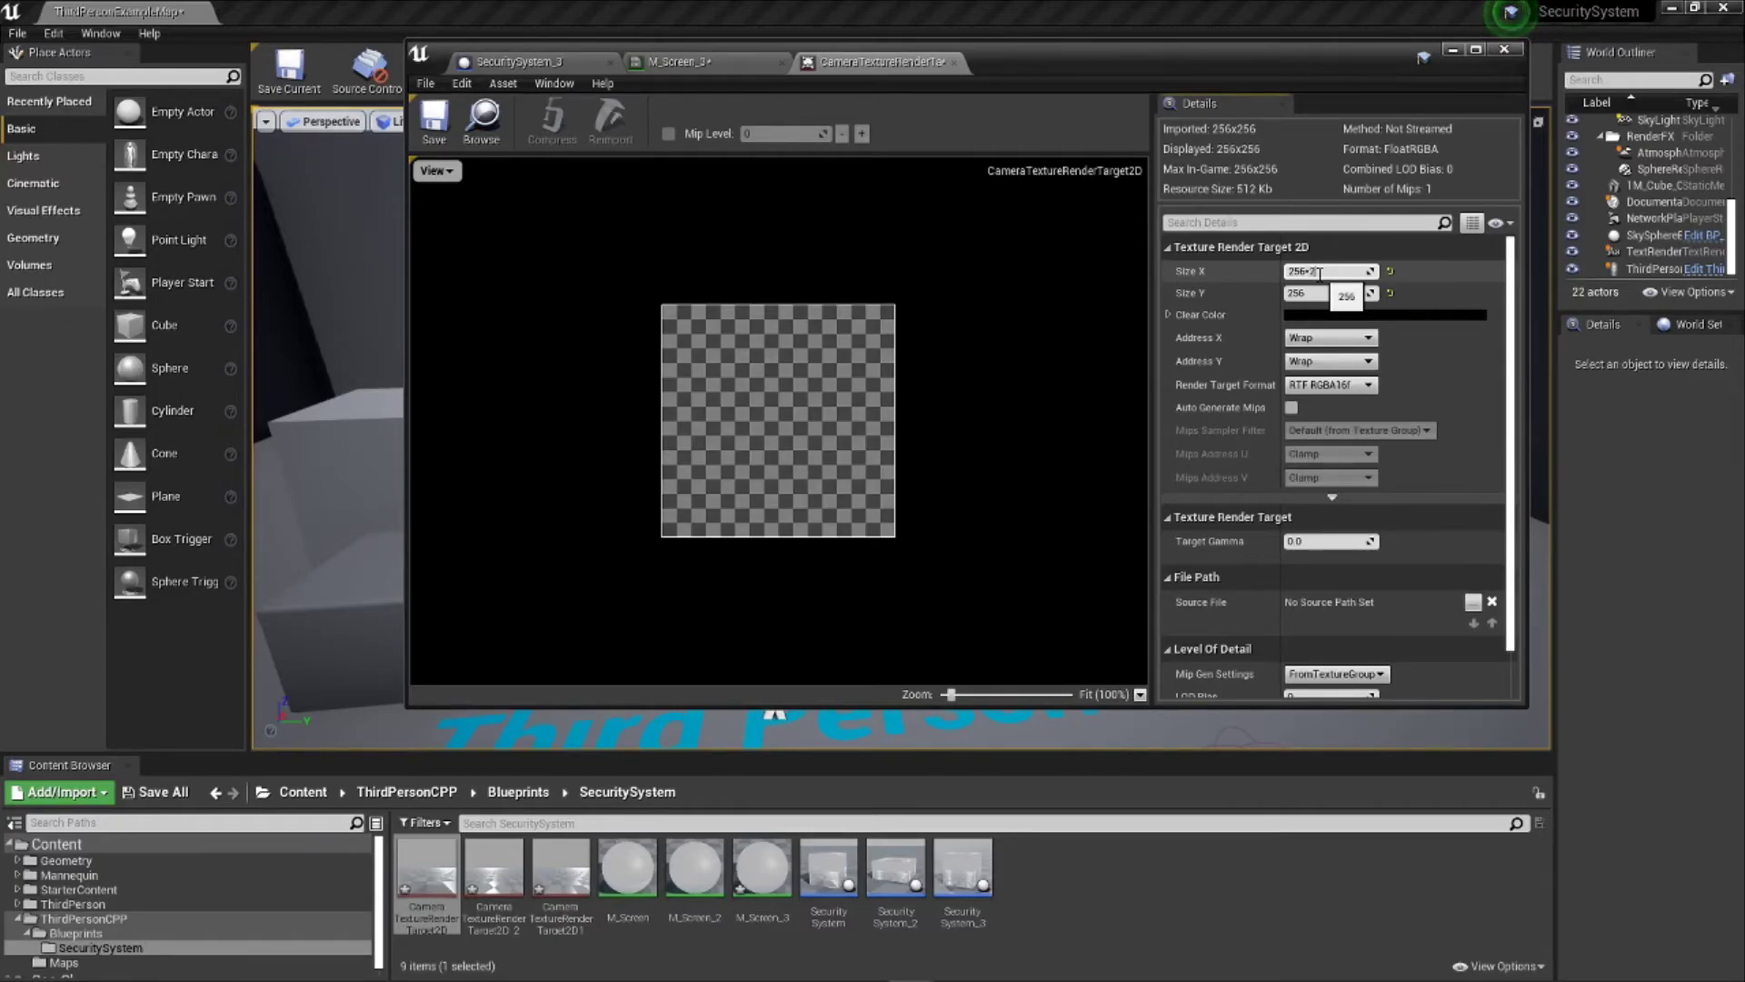
key("Return")
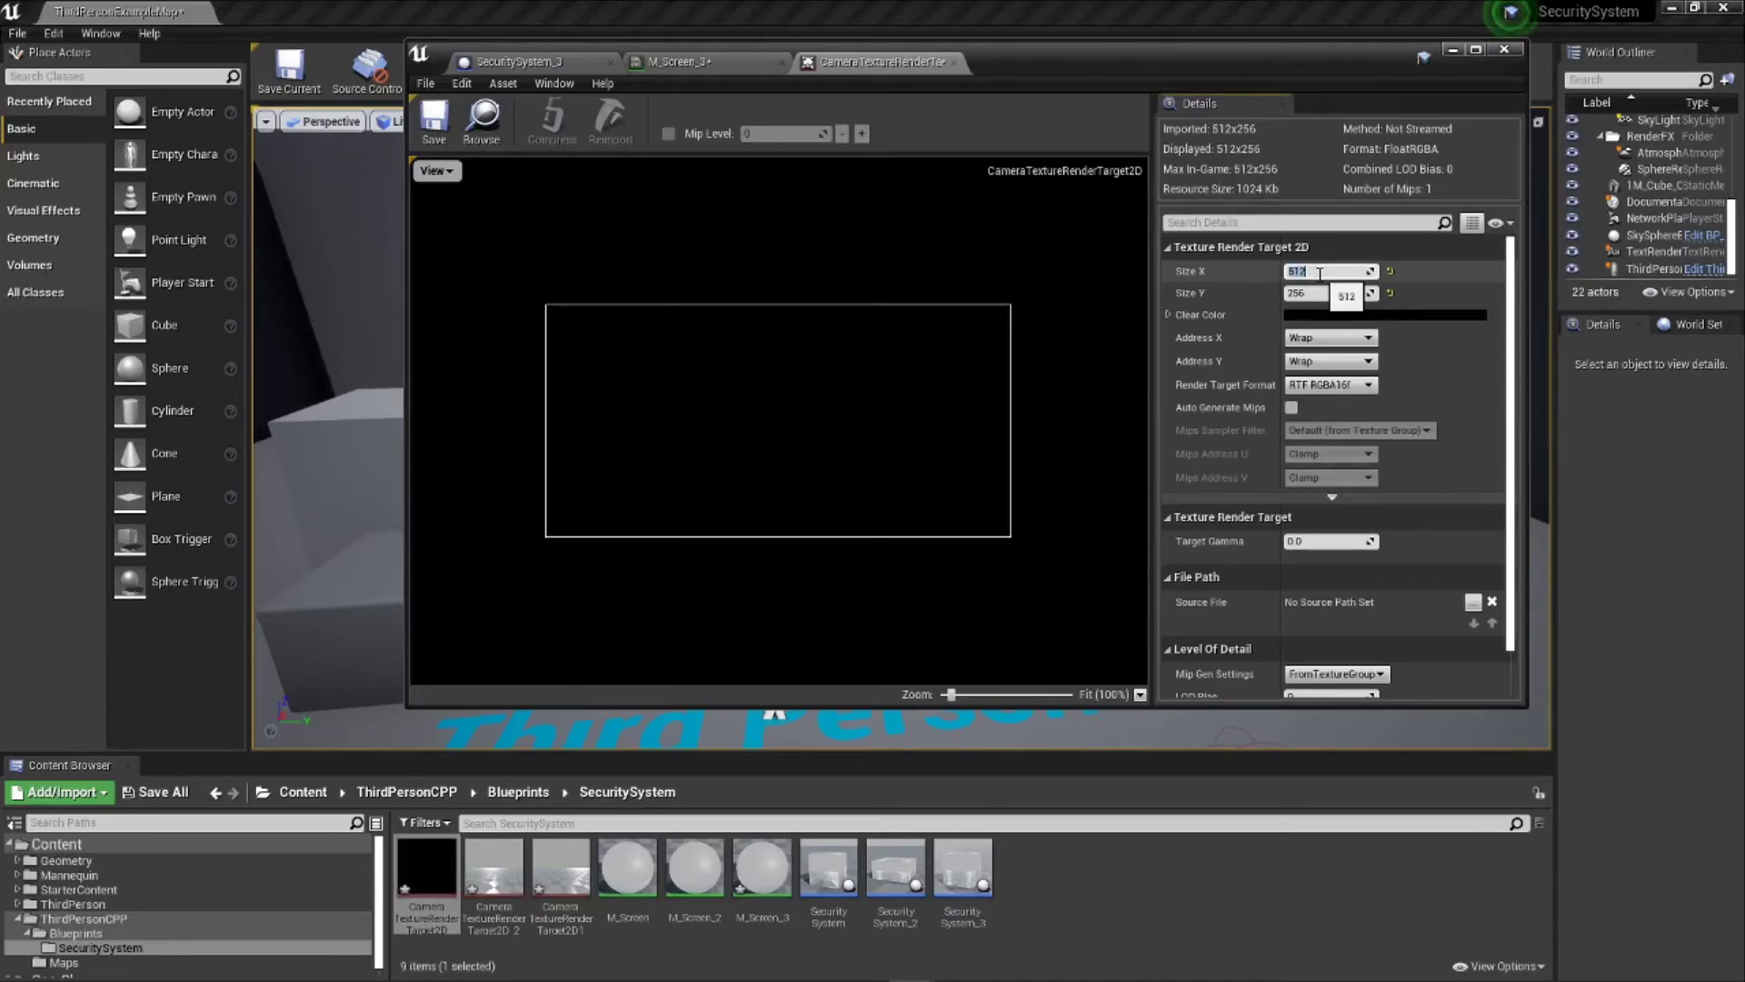
left_click(430, 124)
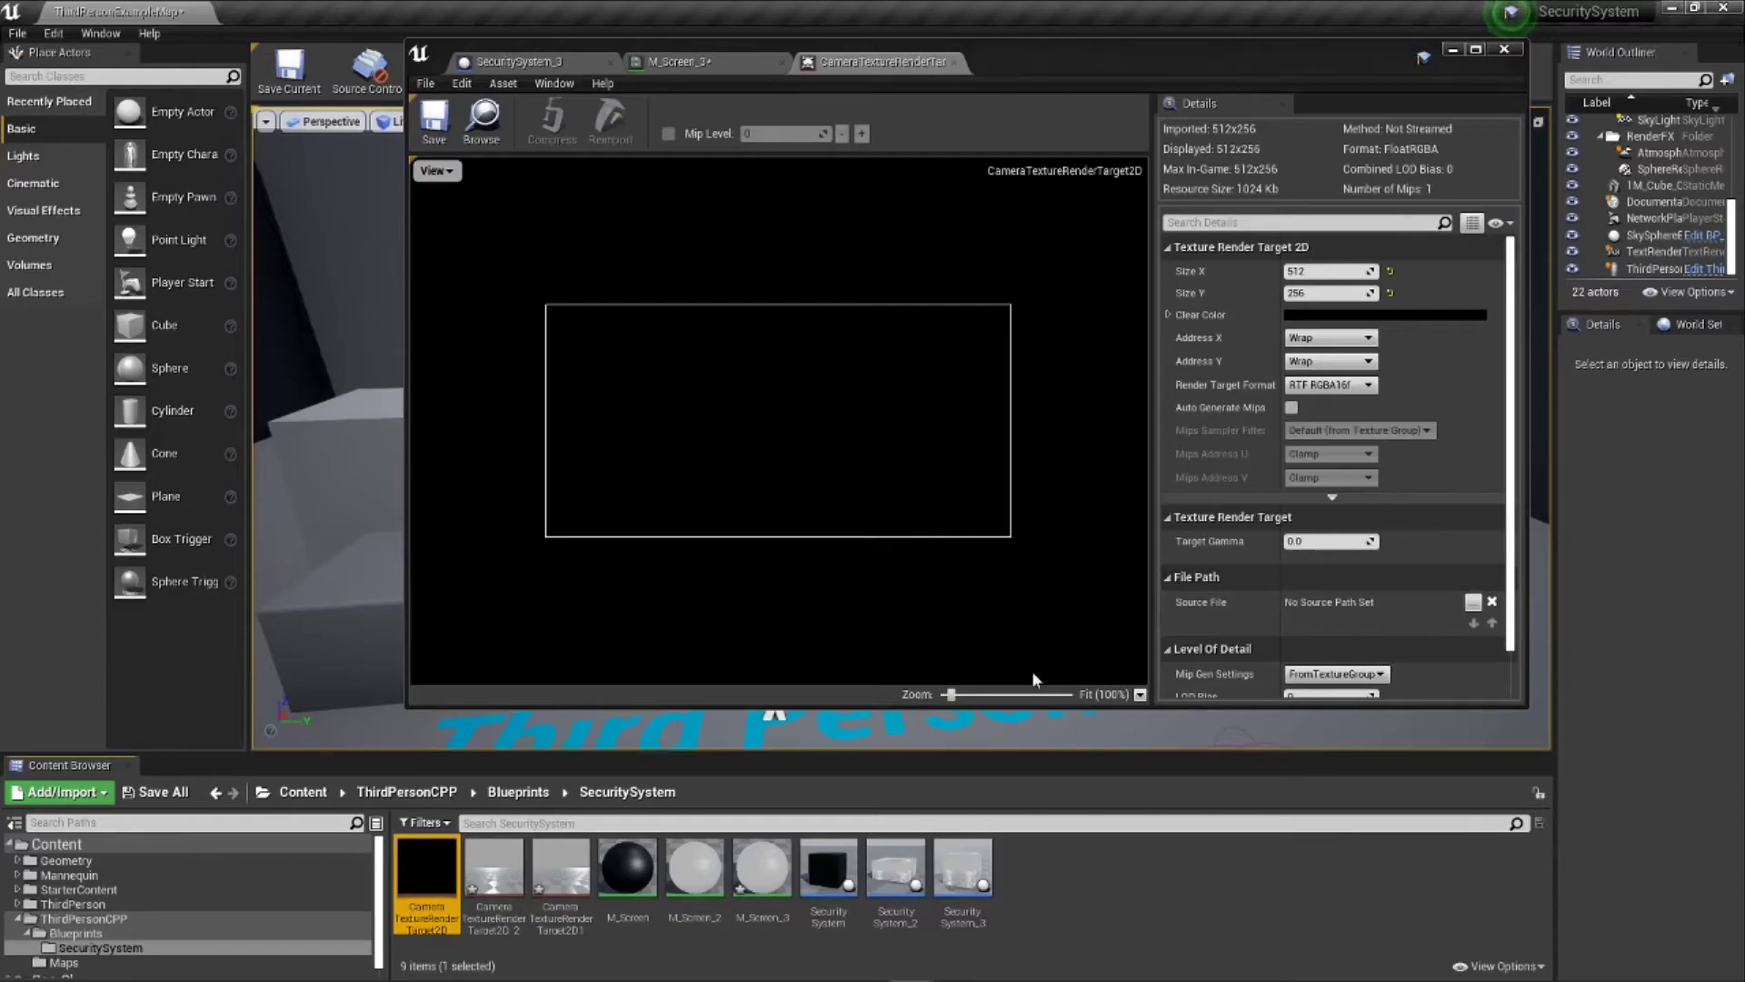
mouse_move(513, 847)
left_click(954, 62)
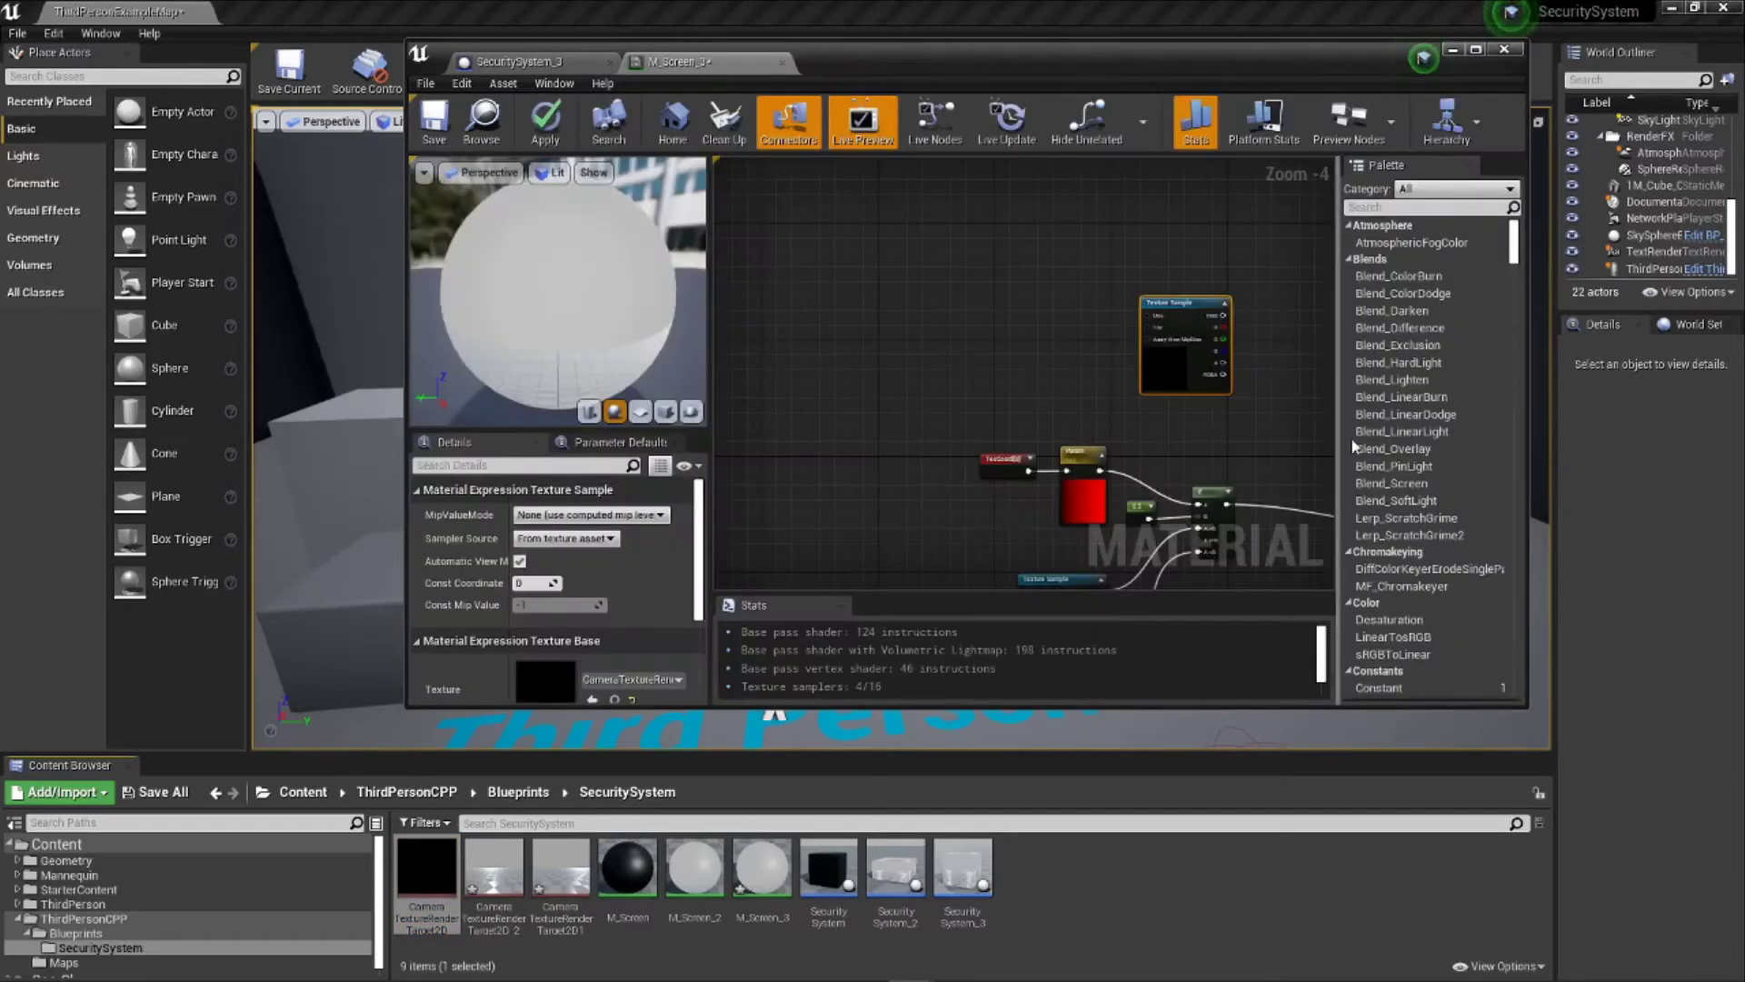
Step: Duplicate the upper TexCoord, channel mask, 0.5 constant and If nodes, and place the copies beside the unconnected Texture Sample
right_click_drag(1060, 355, 1018, 346)
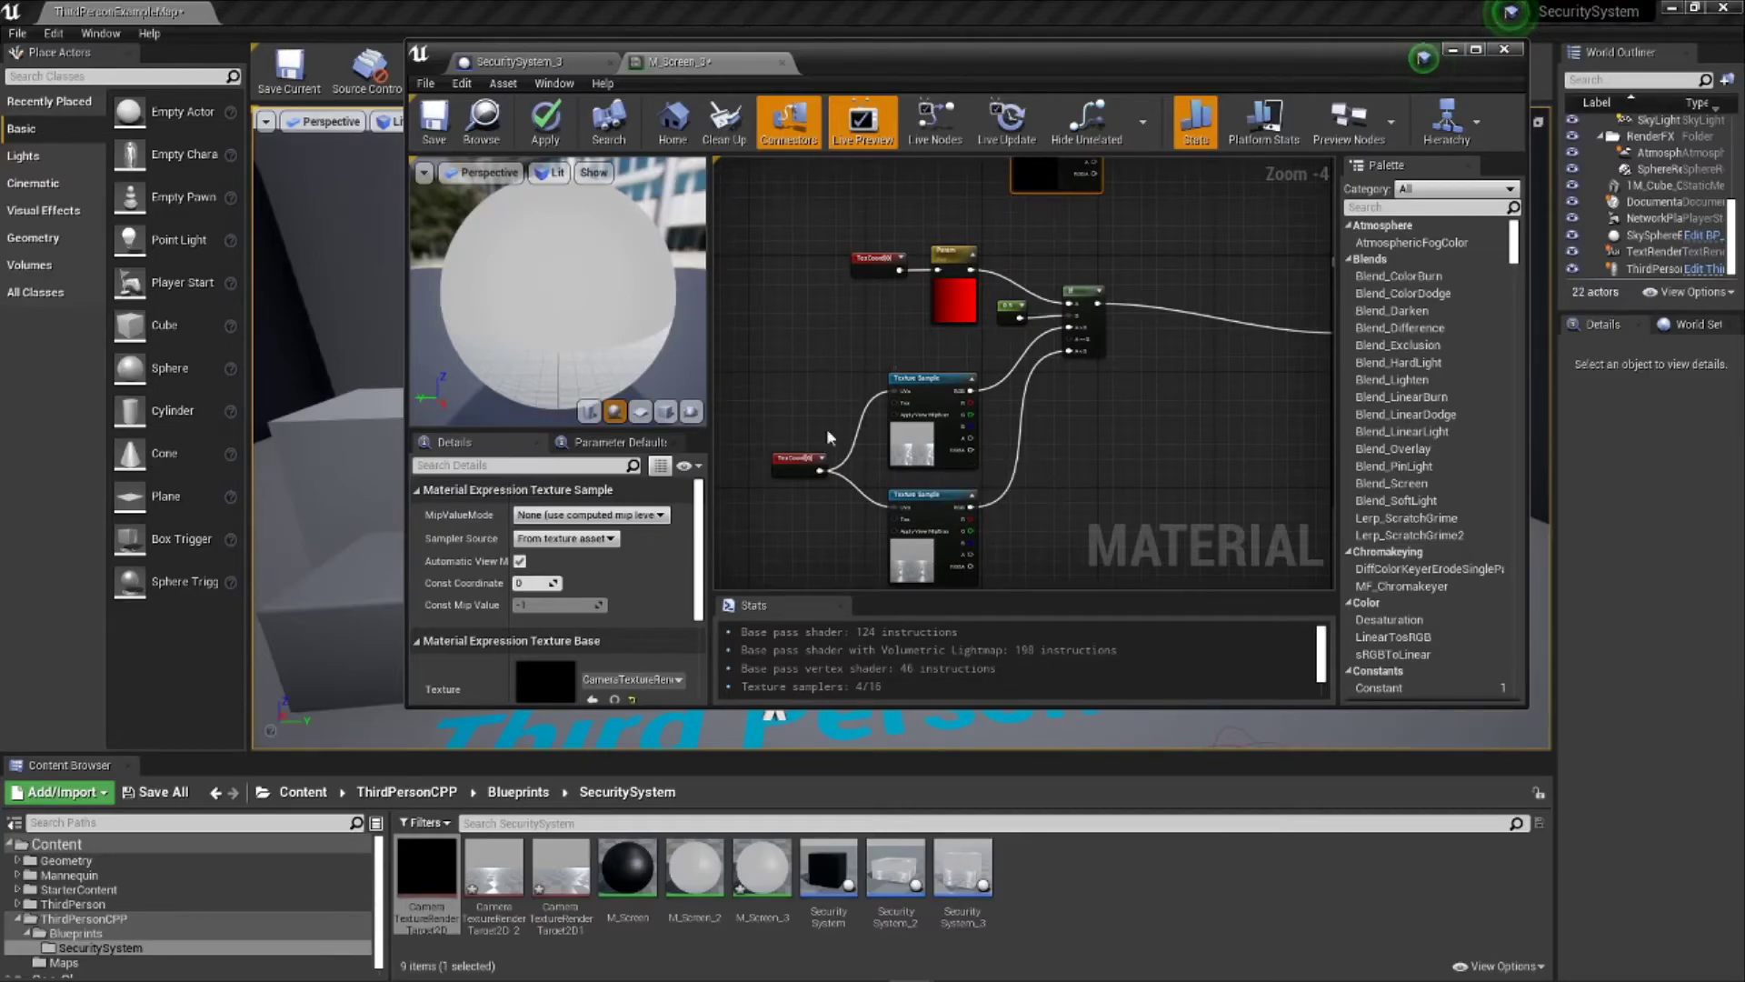
right_click_drag(1216, 418, 1122, 538)
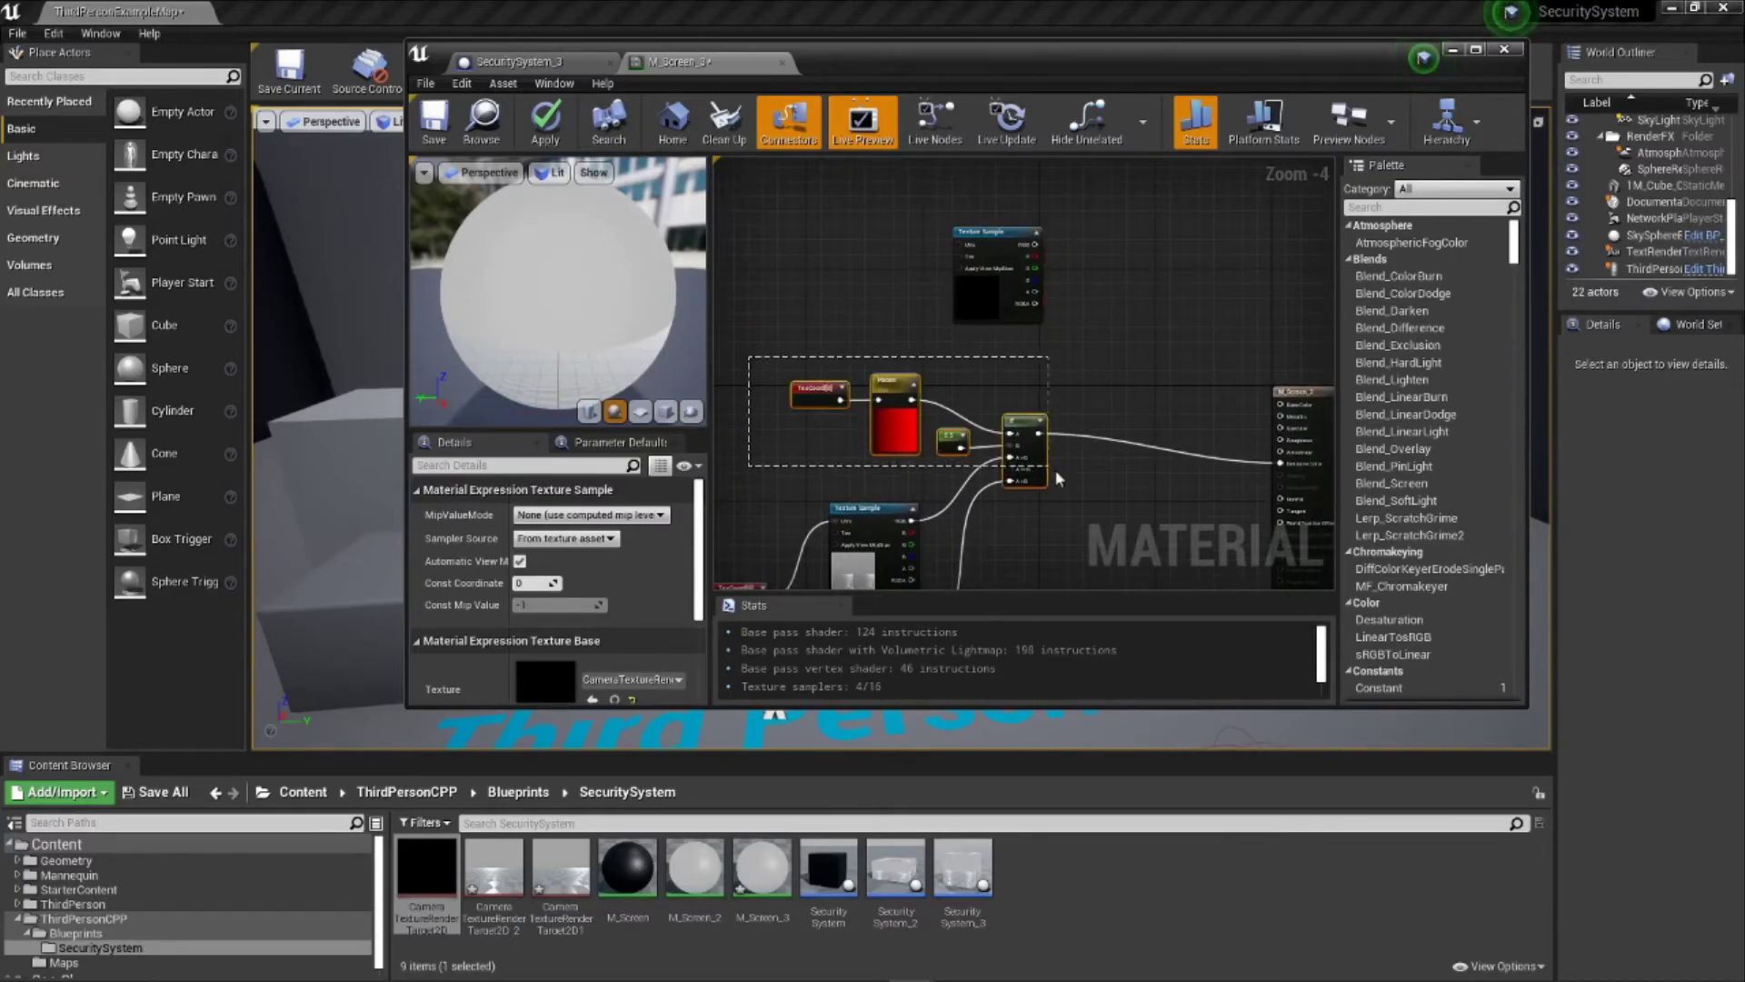
left_click_drag(1051, 472, 1054, 465)
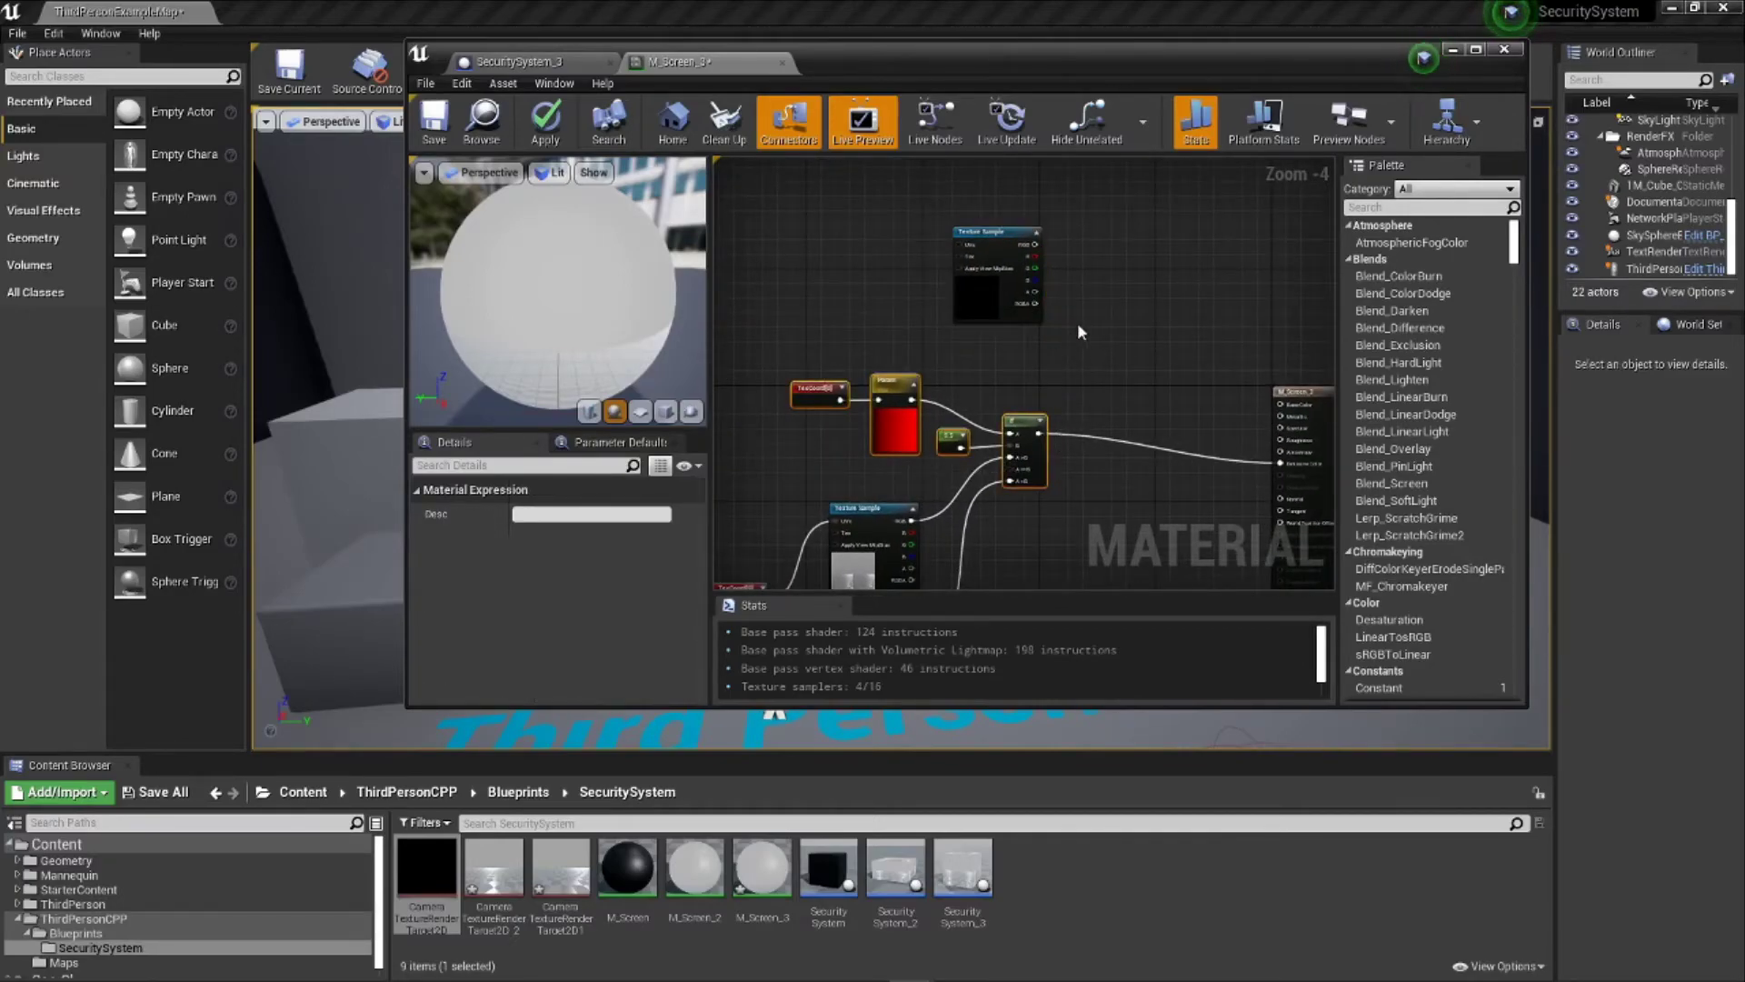
key("ctrl+w")
left_click_drag(1196, 348, 1275, 247)
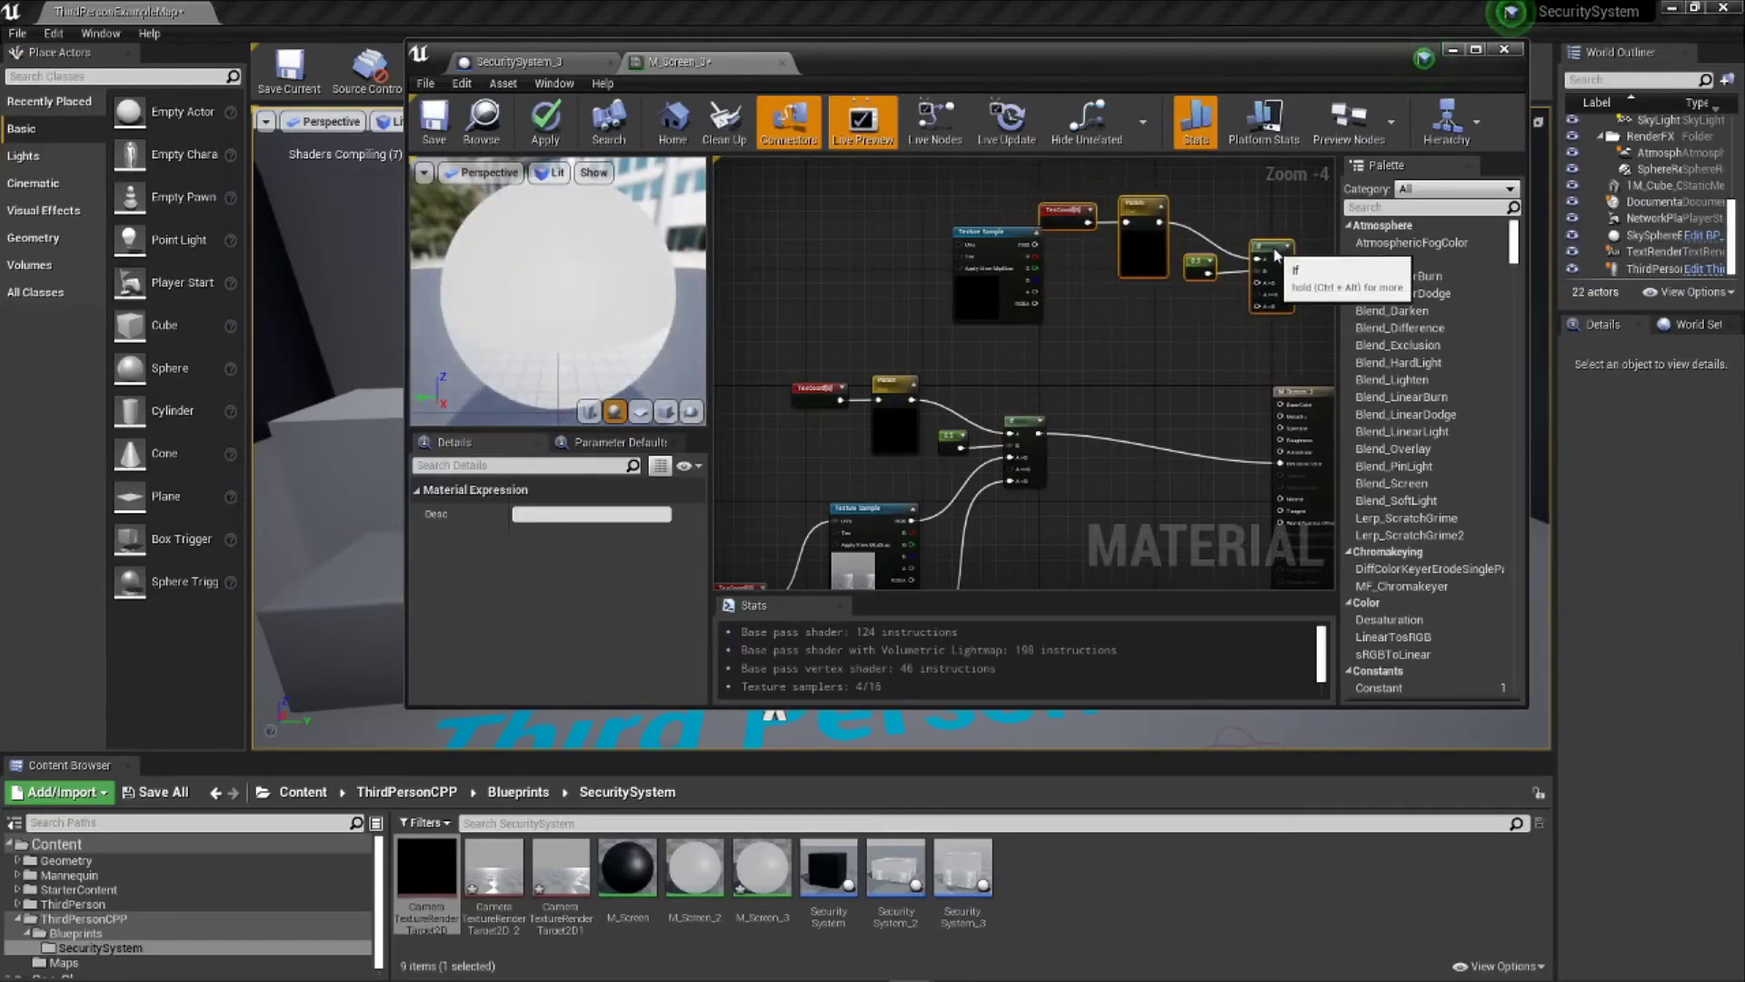
Step: Rename the original red channel mask parameter, and set the duplicate's mask channel to Green with the parameter name G
left_click(895, 386)
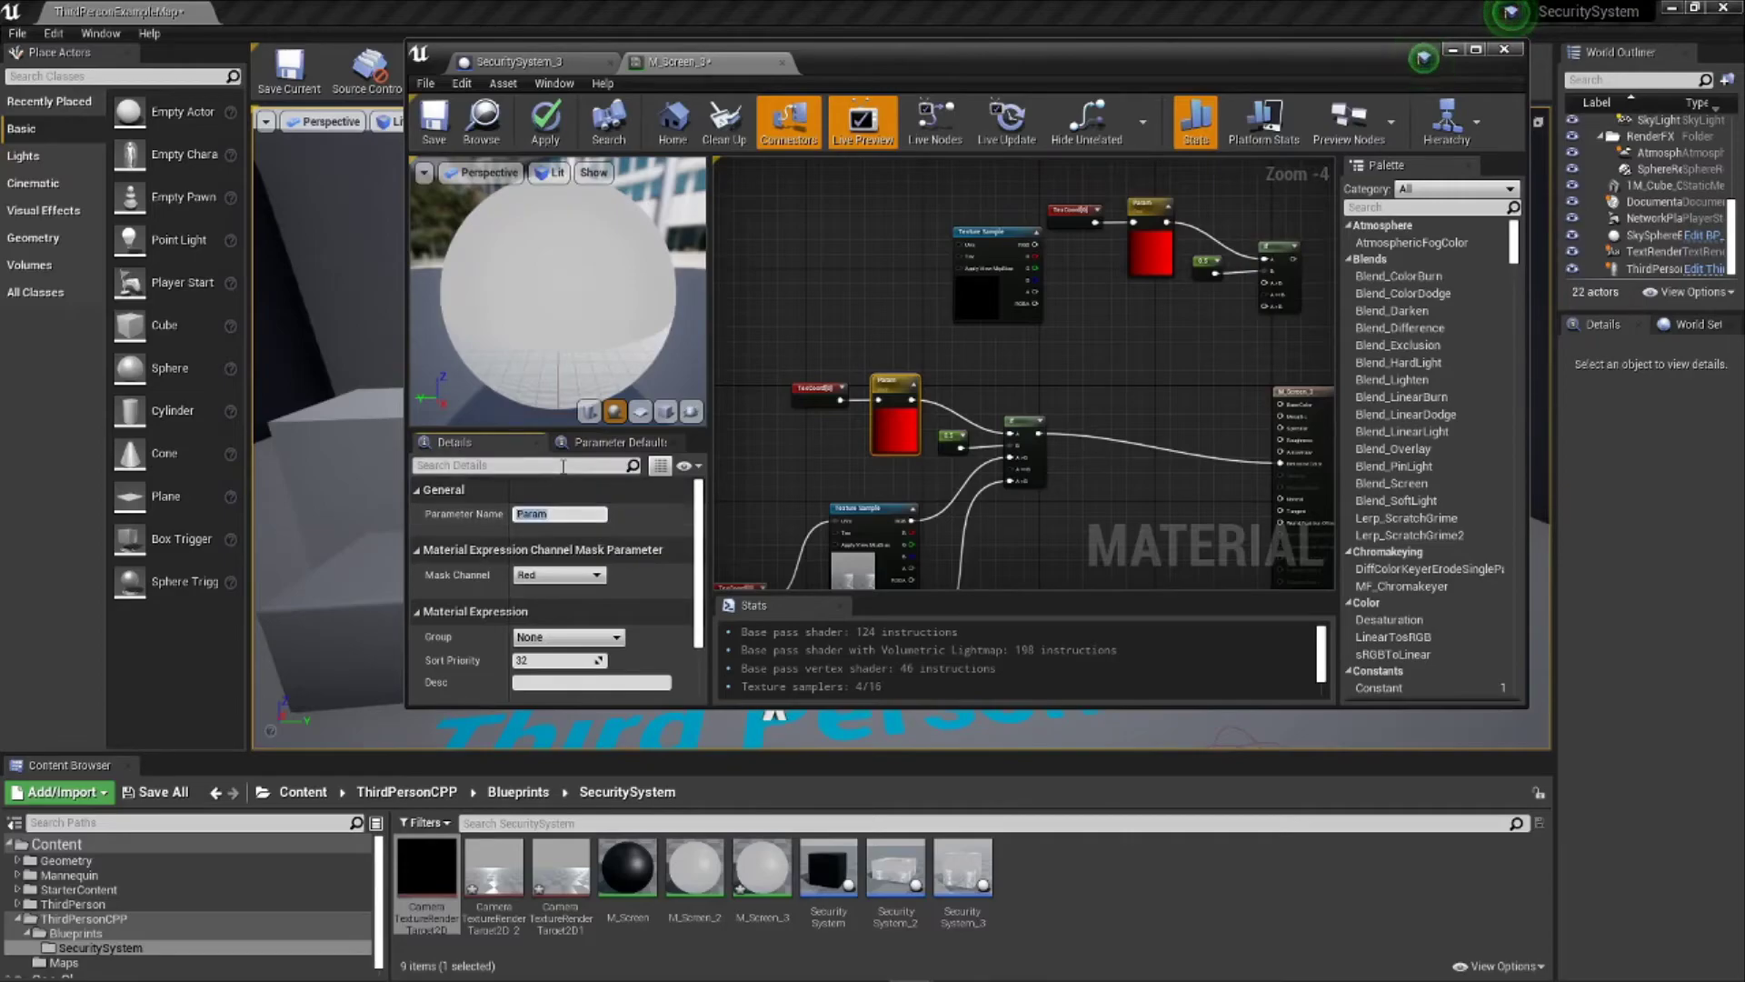
left_click(816, 469)
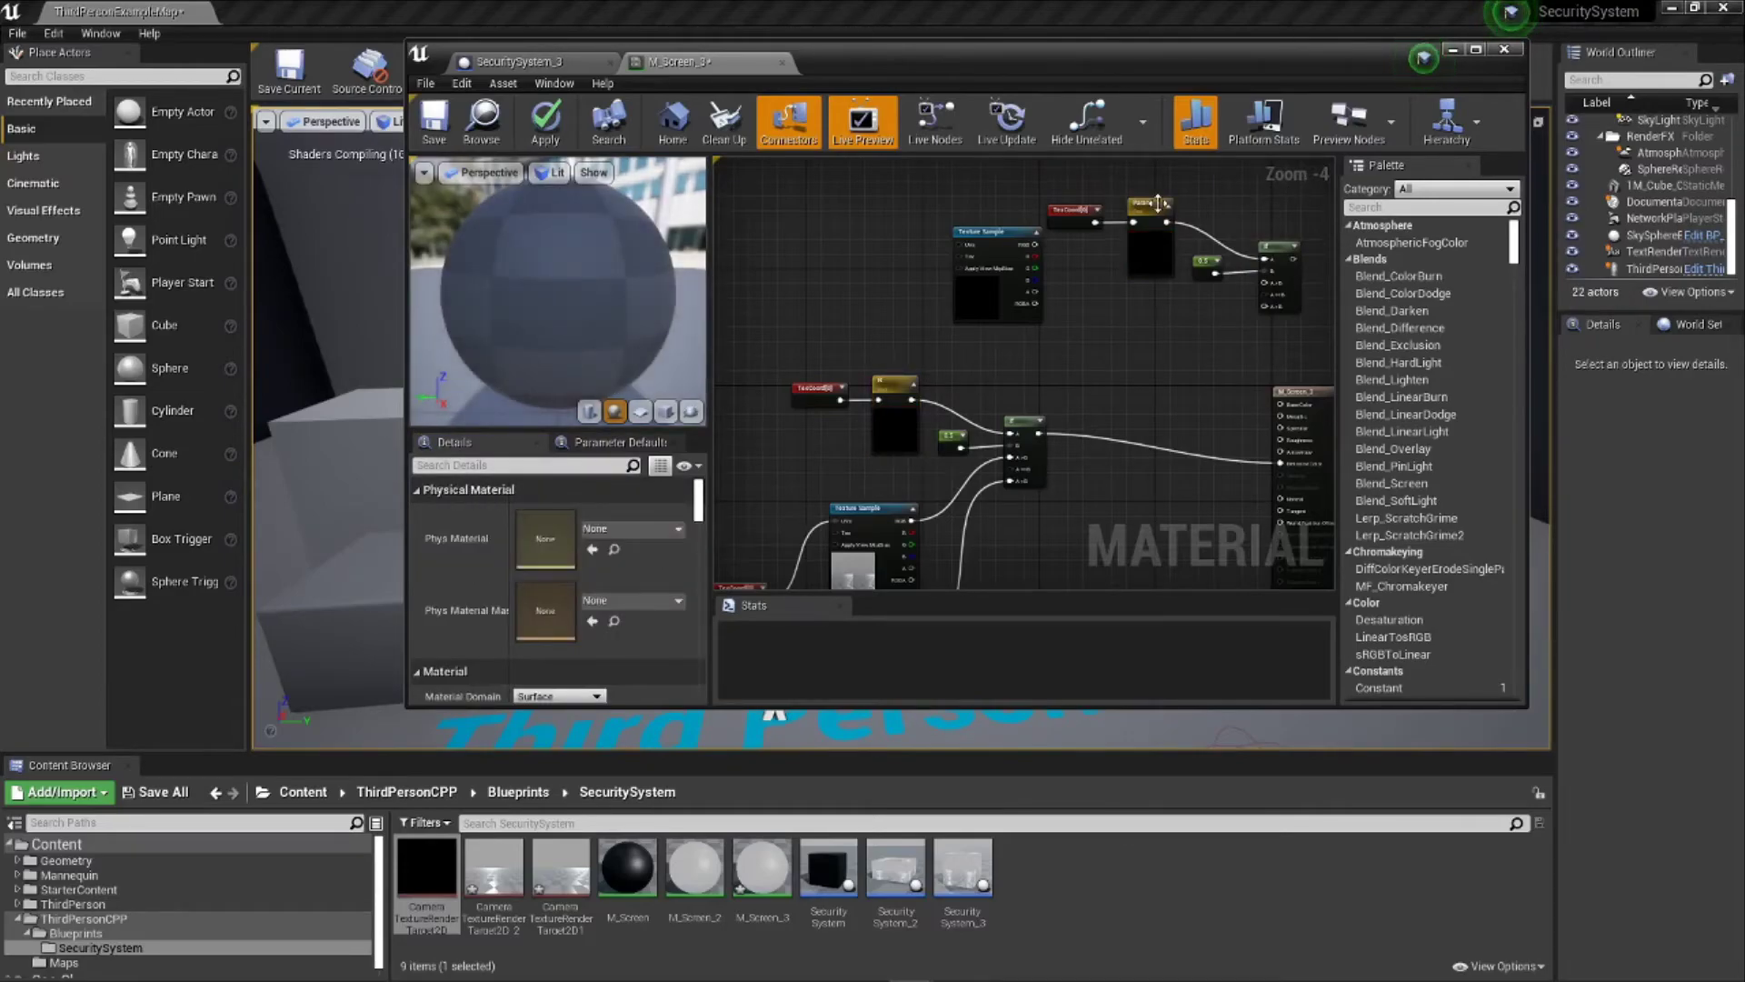
left_click(1150, 238)
left_click(556, 575)
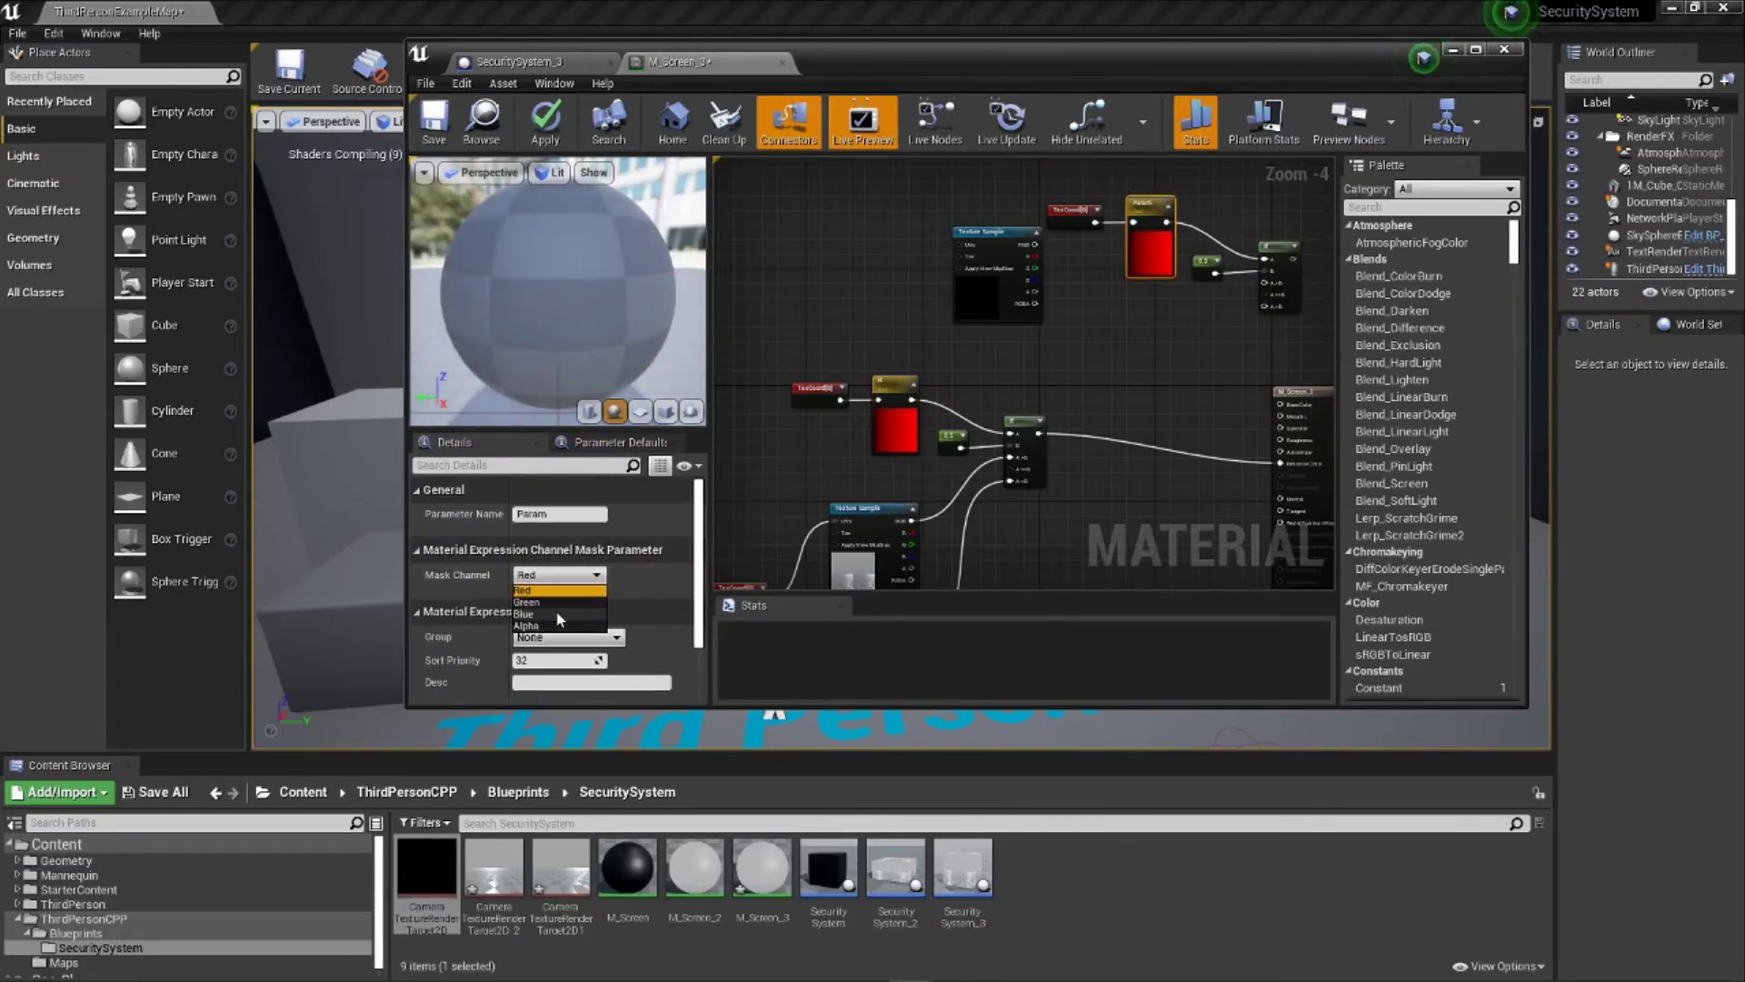
left_click(527, 602)
left_click(534, 514)
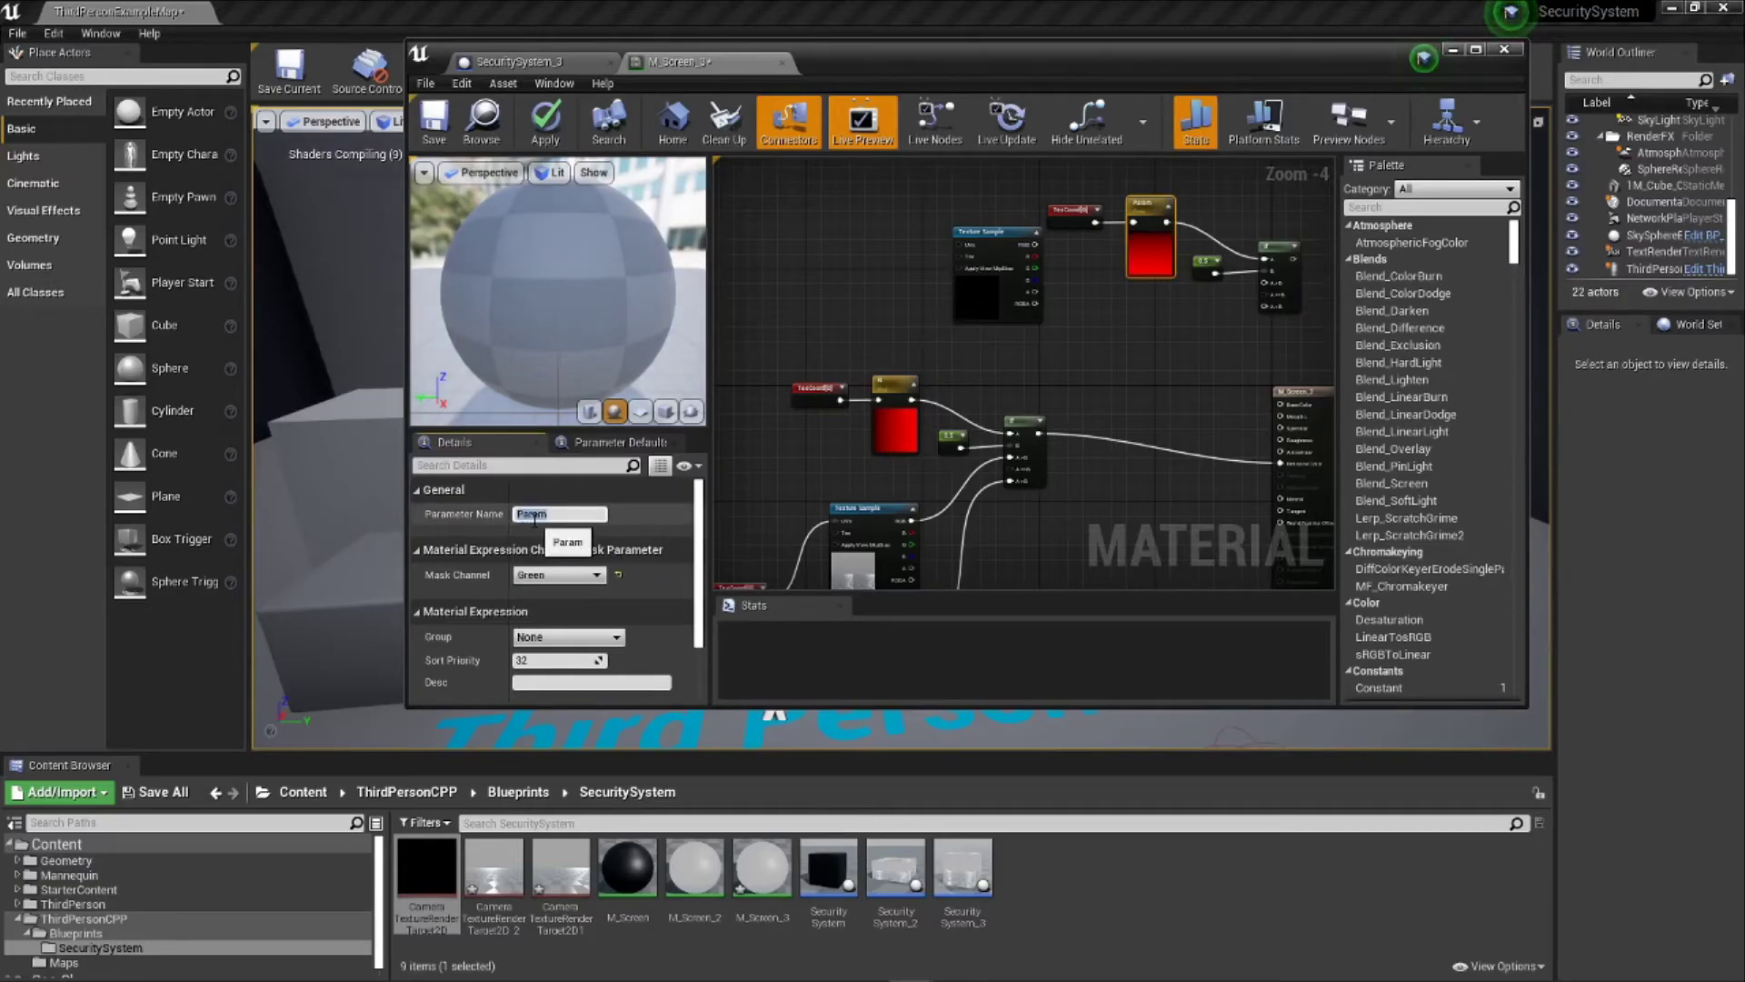
type("G")
left_click(1105, 316)
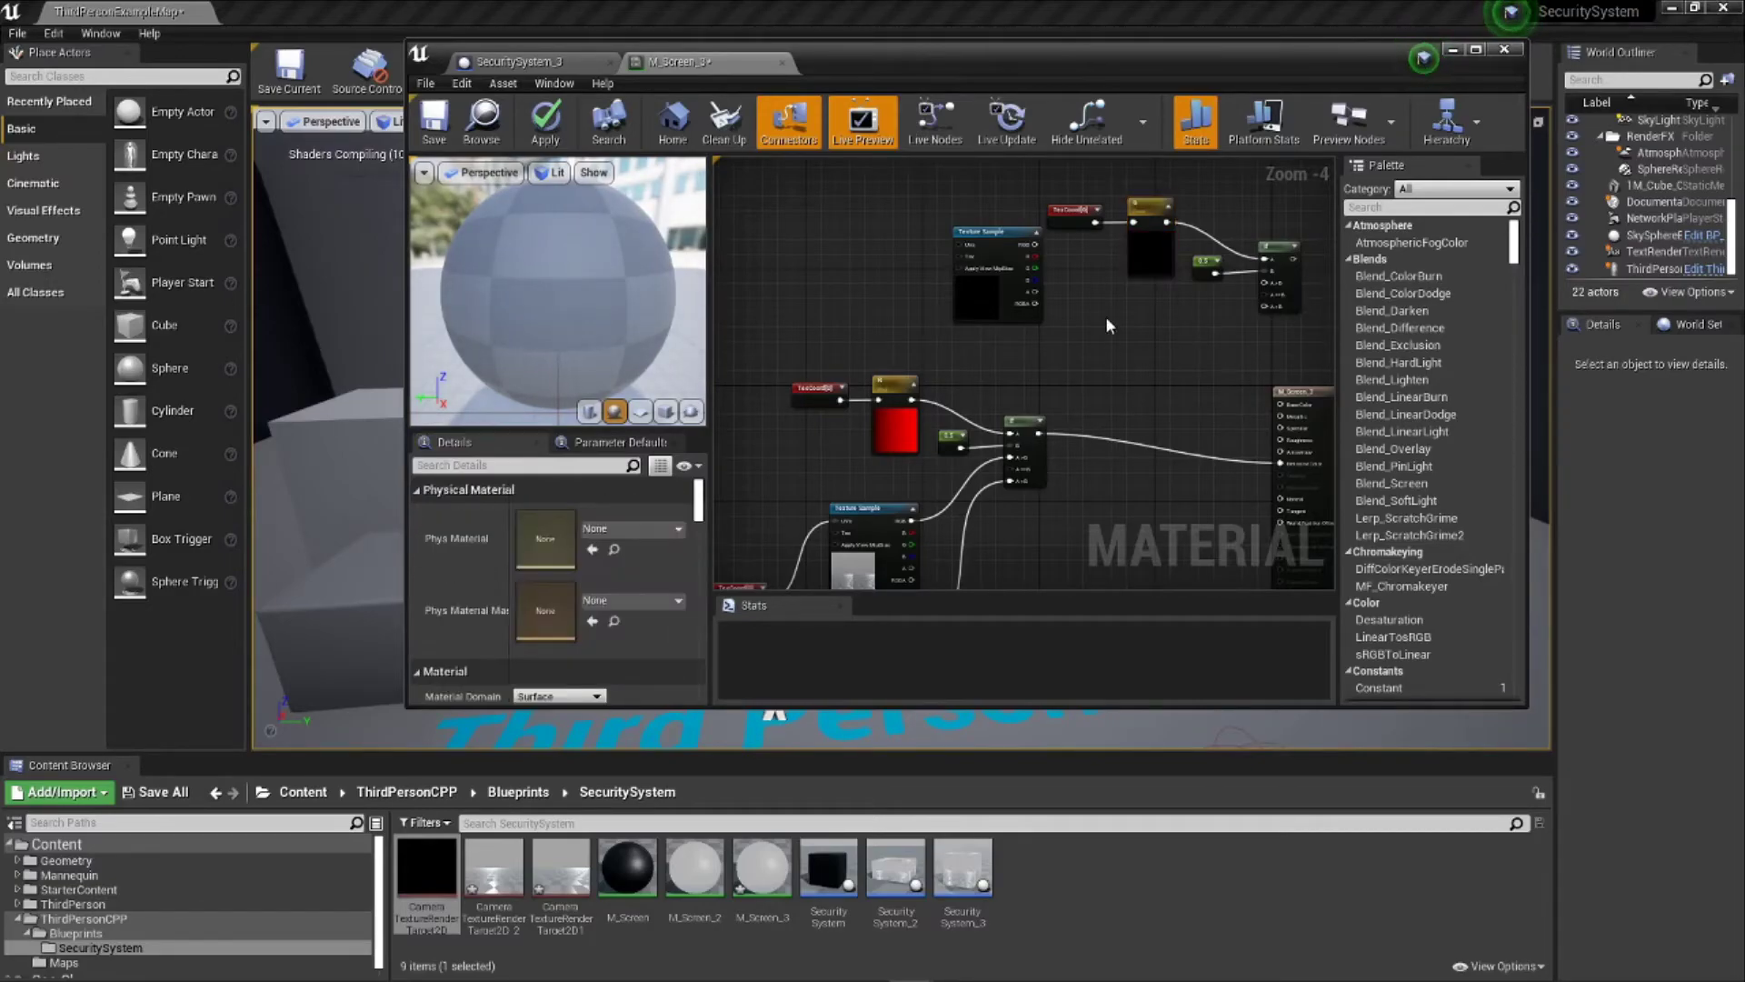
Step: Connect the unconnected Texture Sample to the upper If node's A > B input and the lower If's output to its A < B input
right_click_drag(1120, 350, 1098, 353)
left_click_drag(972, 248, 1245, 289)
right_click_drag(1245, 289, 1184, 259)
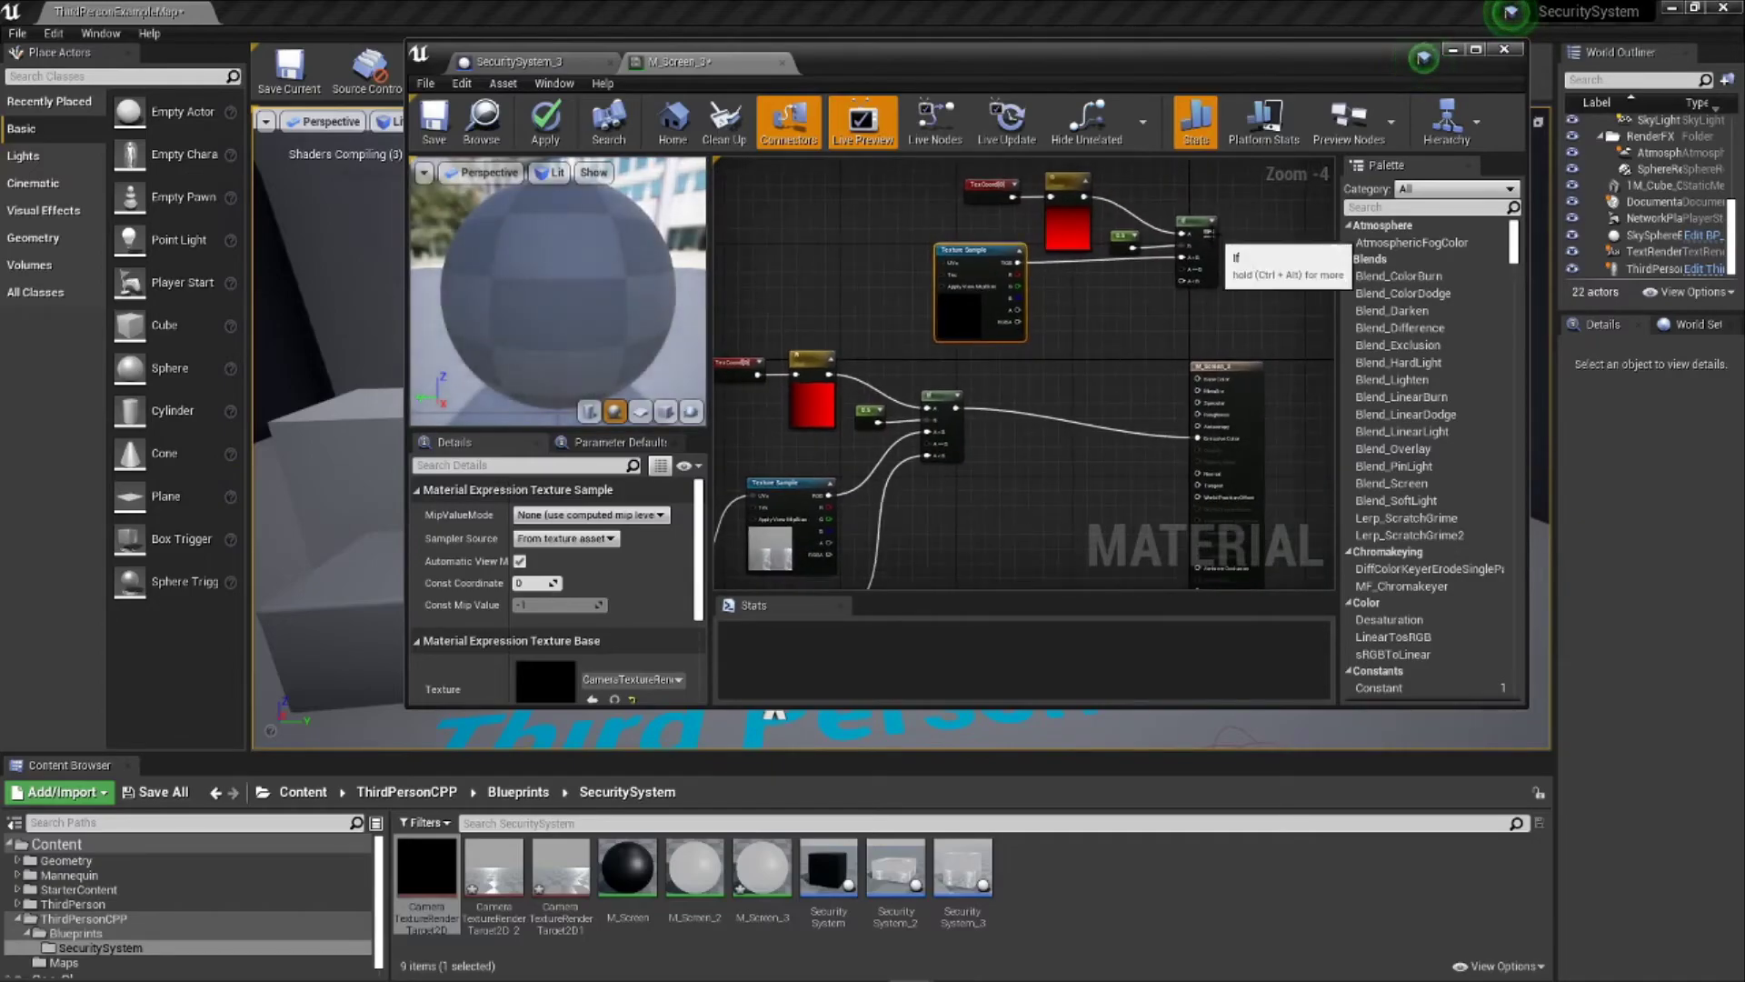
left_click_drag(956, 408, 1185, 283)
Step: Connect the upper If node's output to the Emissive Color input of M_Screen_3
right_click_drag(1154, 358, 1235, 299)
left_click_drag(1266, 197, 1255, 403)
right_click_drag(1177, 359, 1178, 401)
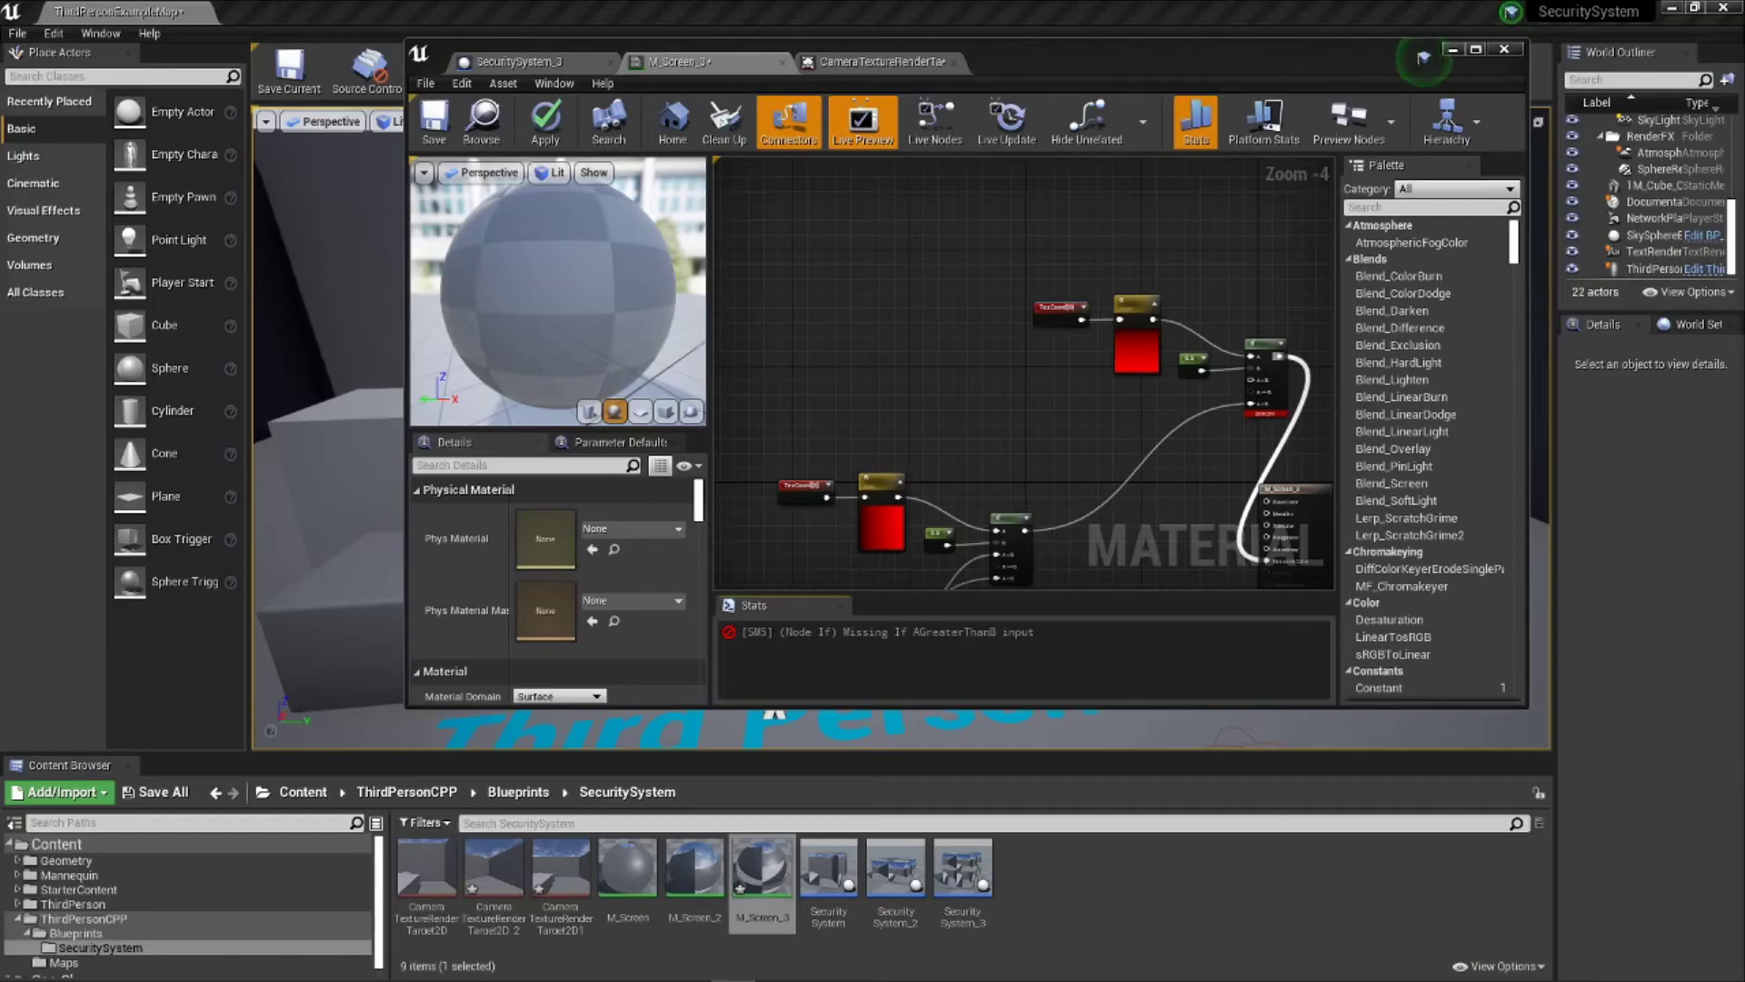
Step: Add a Texture Sample from CameraTextureRenderTarget2D and connect its RGB output to the upper If node's A > B input
left_click_drag(426, 868, 1256, 378)
left_click(972, 356)
left_click(1218, 391)
left_click_drag(1066, 392, 1252, 381)
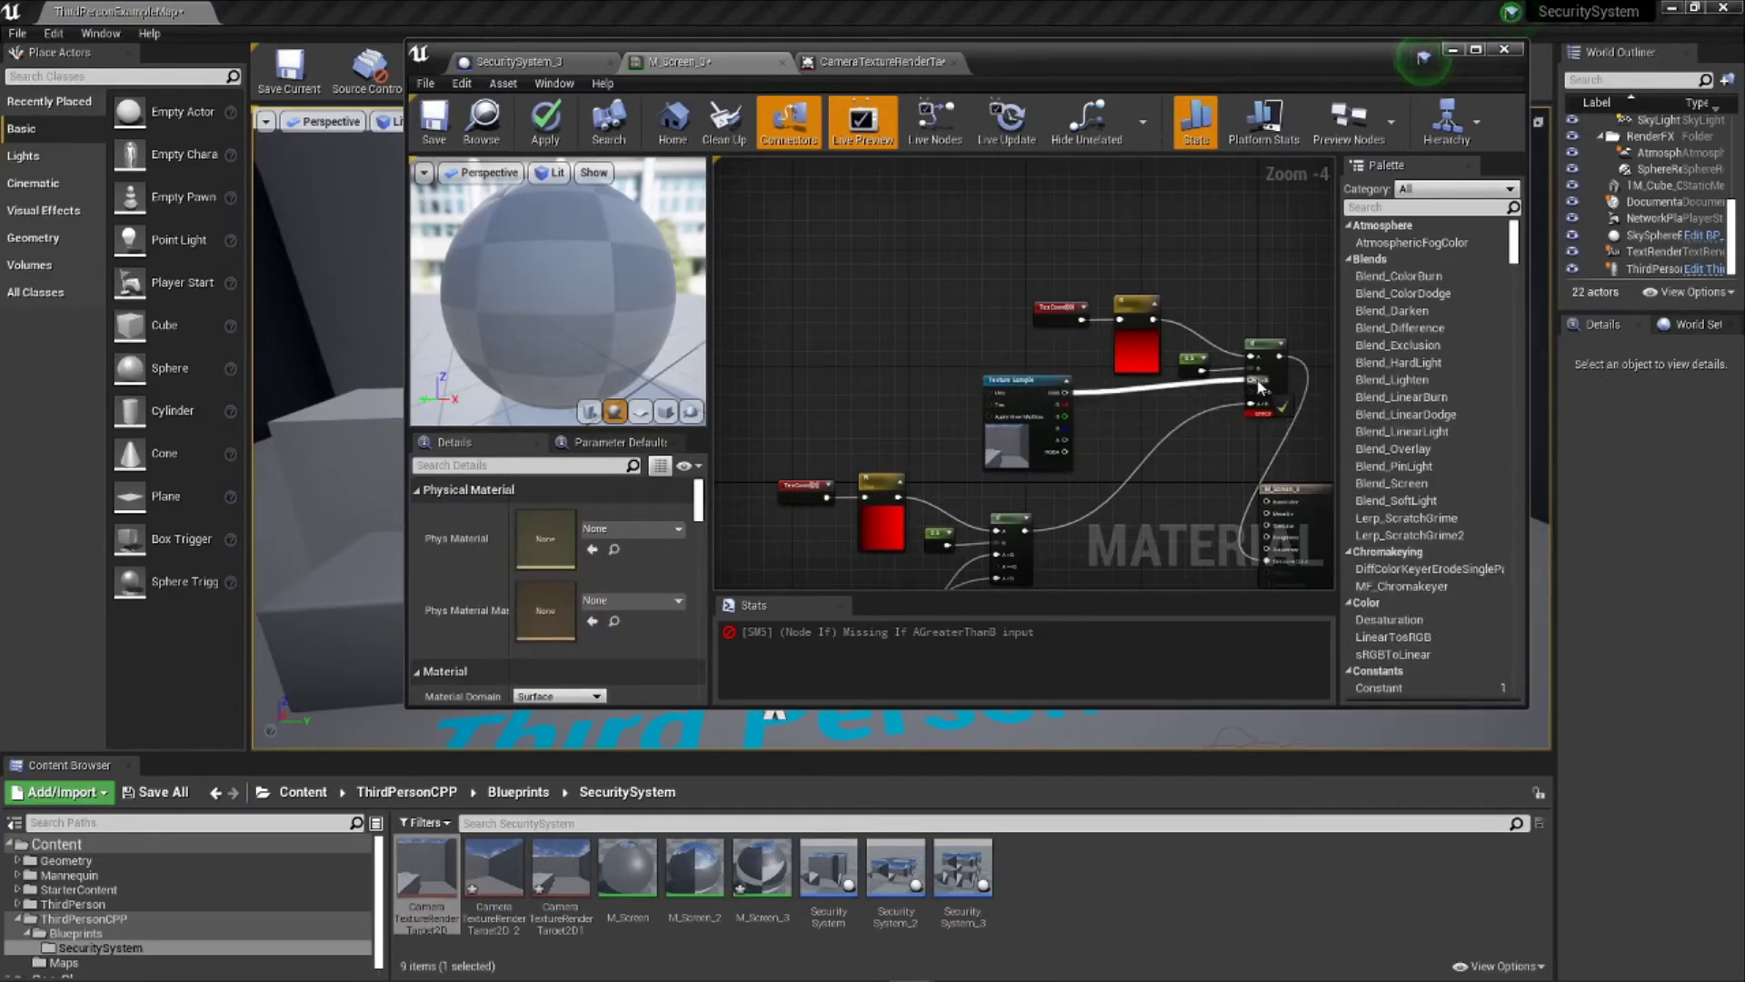
Step: Duplicate the upper TexCoord node, place the copy beside the new Texture Sample and connect it to the UVs input
left_click(1043, 313)
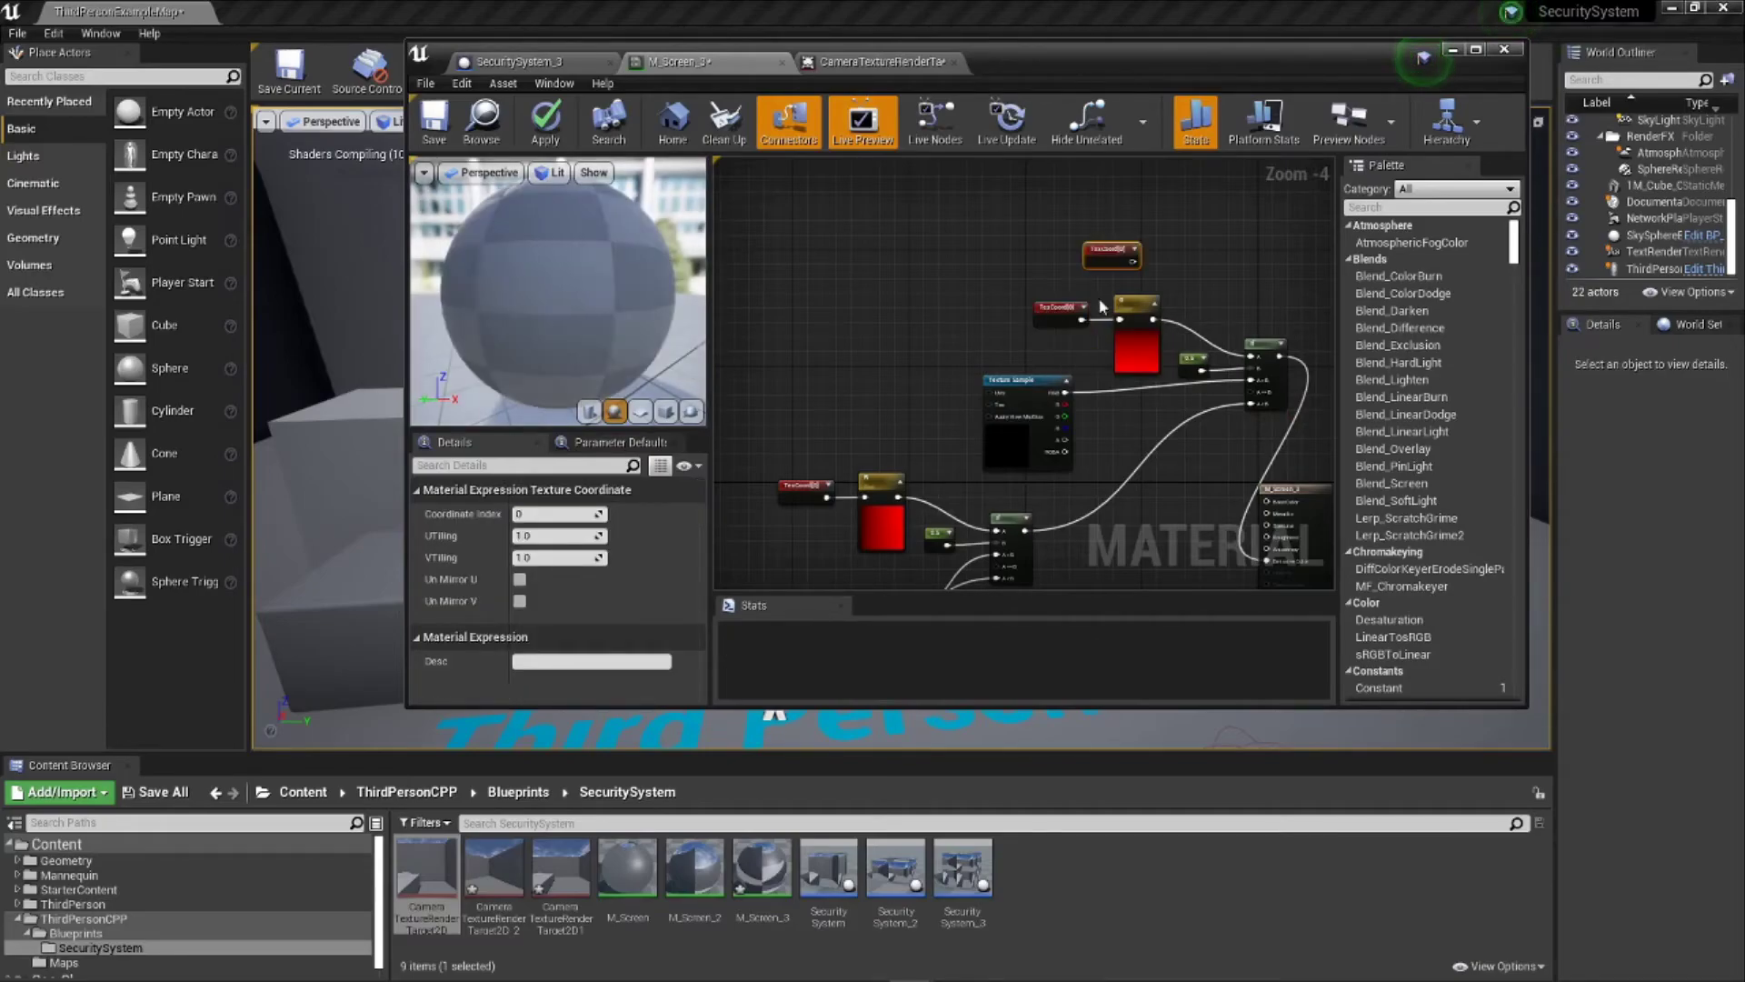
left_click_drag(1054, 316, 996, 393)
left_click(940, 438)
left_click(903, 371)
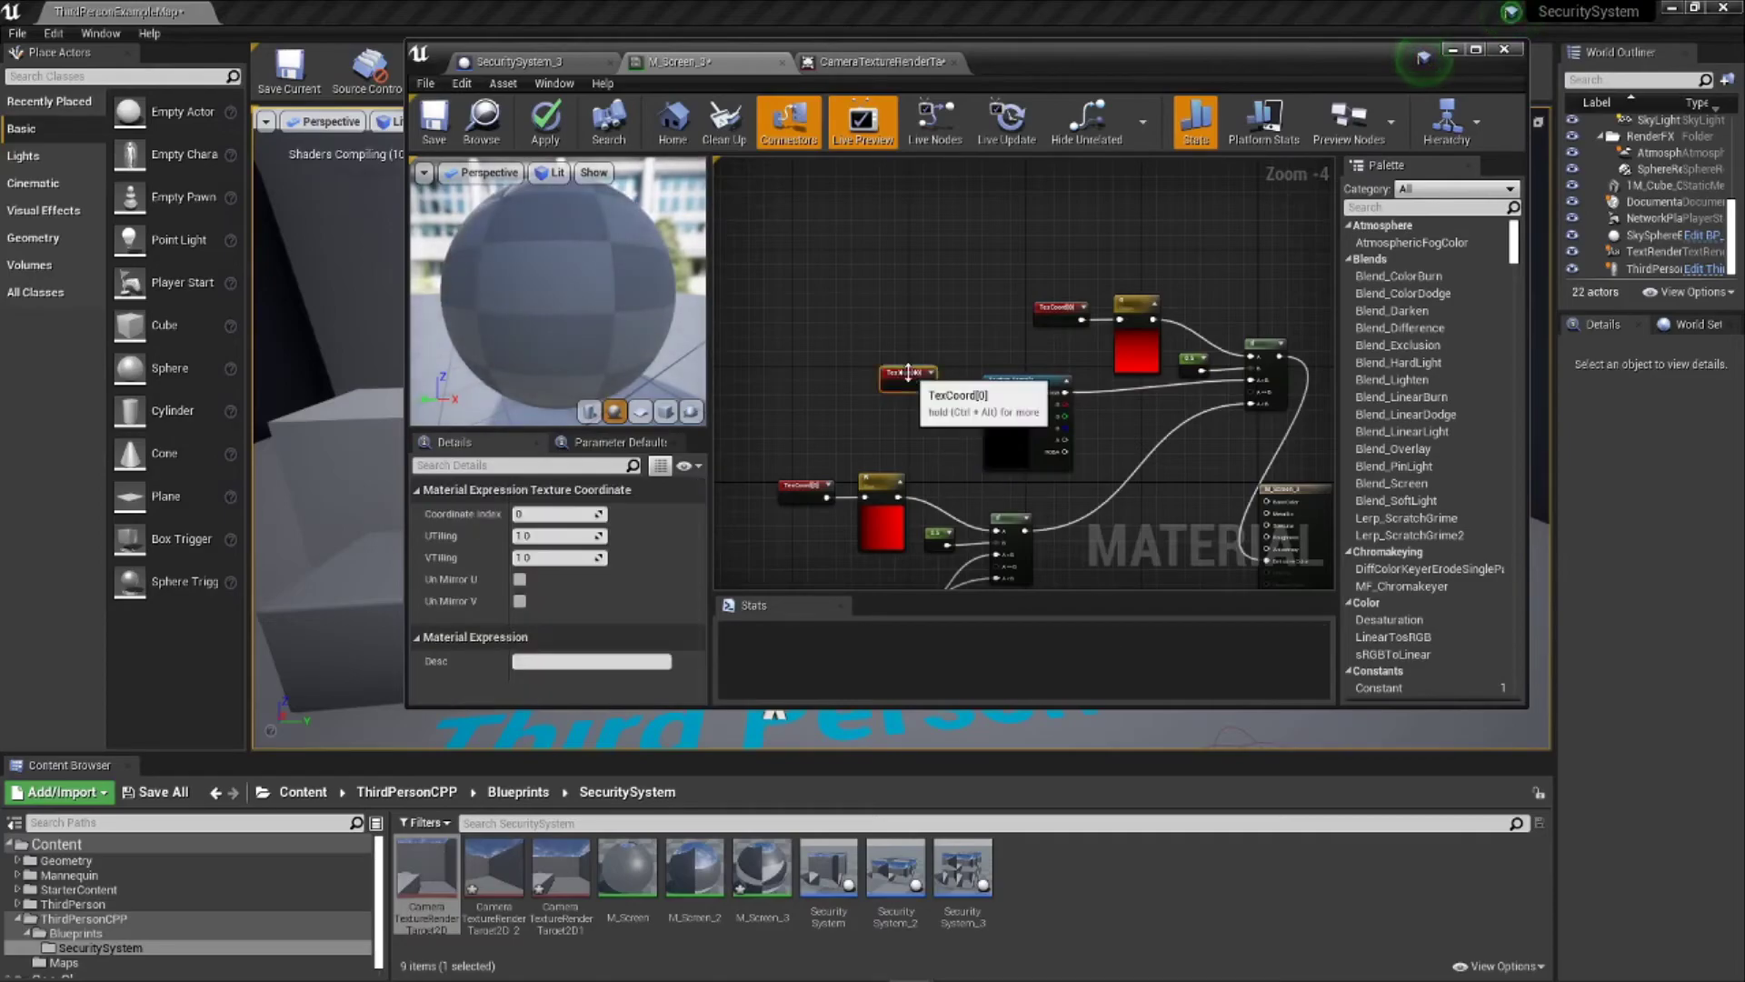
Step: Set the VTiling of the new TexCoord node to 2
left_click(542, 559)
type("2")
key("Return")
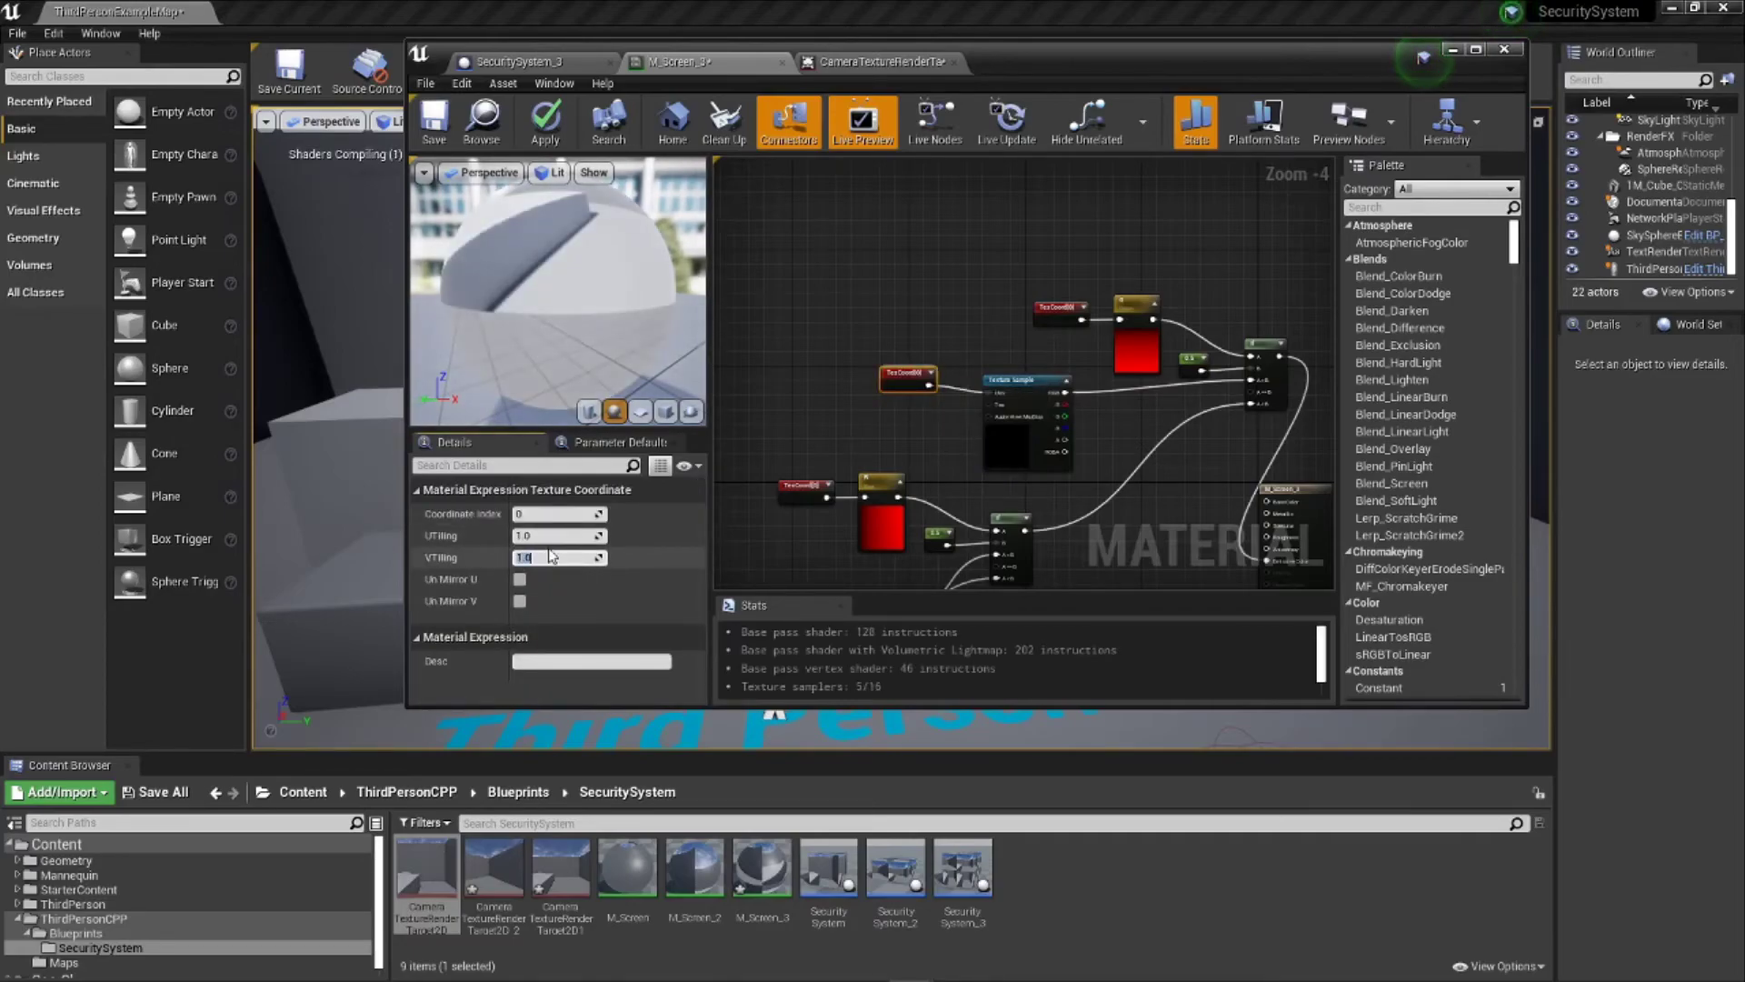
left_click(828, 326)
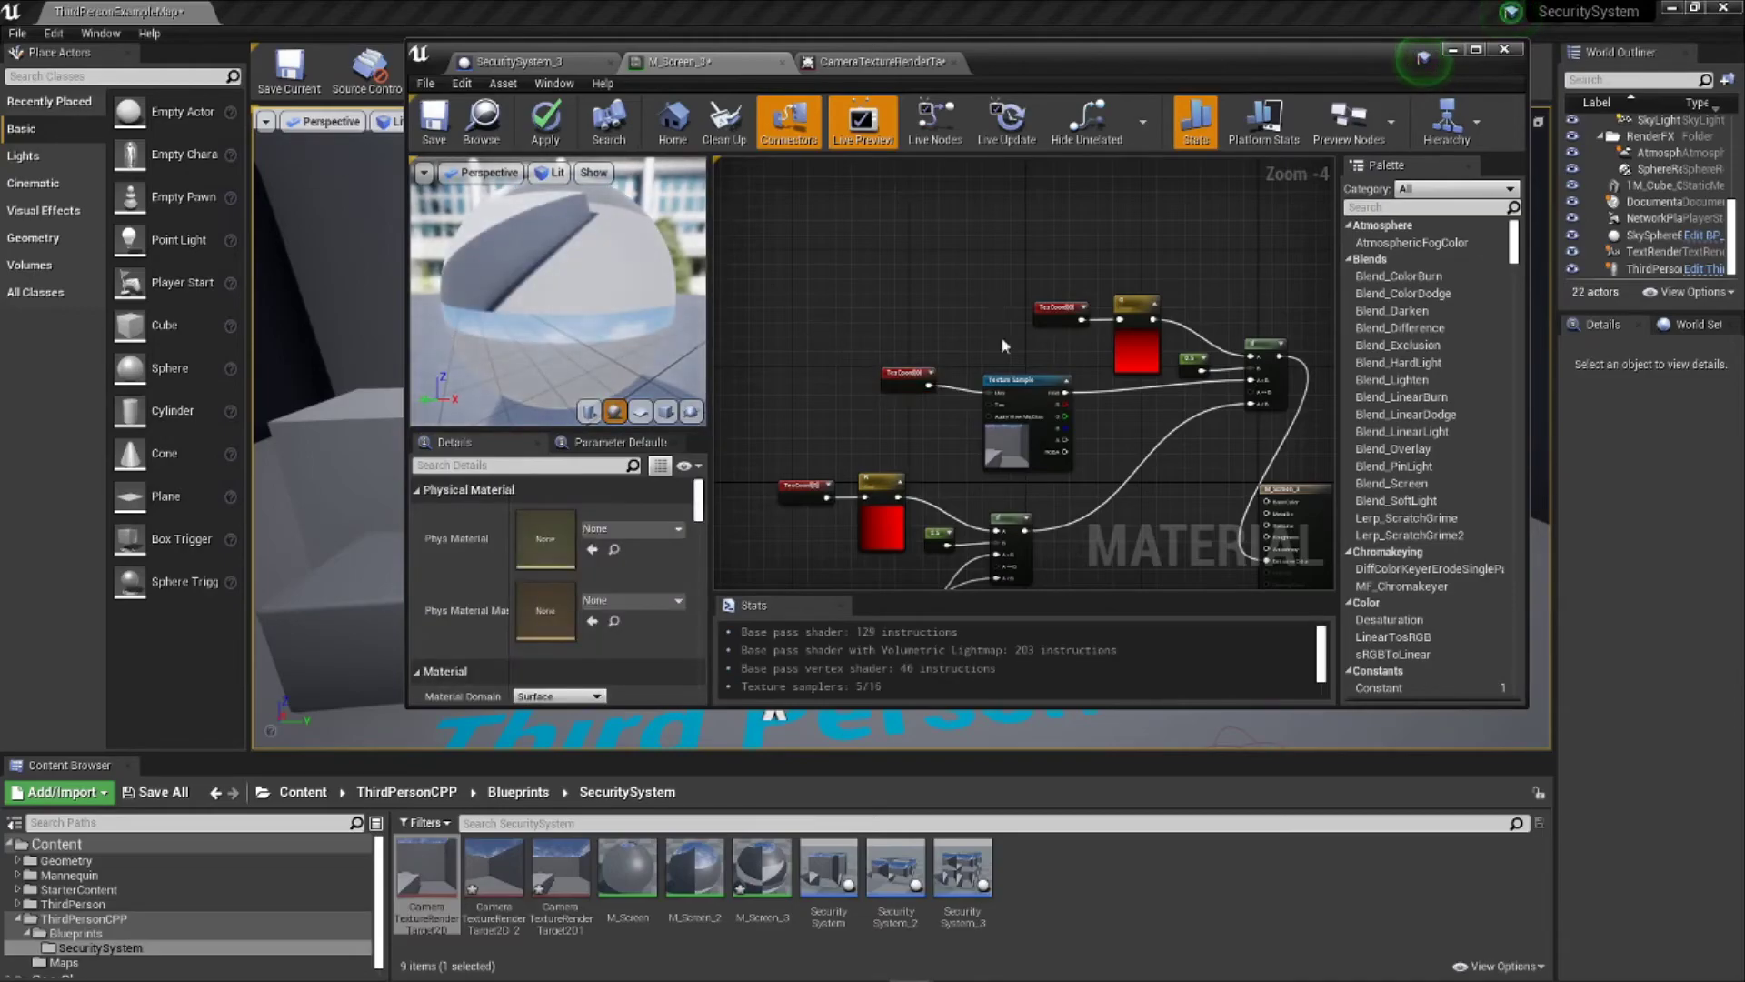
Step: Compare the UTiling and VTiling of the TexCoord nodes and examine how the three Texture Samples feed the two If nodes
left_click_drag(667, 250, 671, 286)
right_click_drag(870, 411, 915, 320)
right_click_drag(843, 437, 887, 367)
left_click(827, 505)
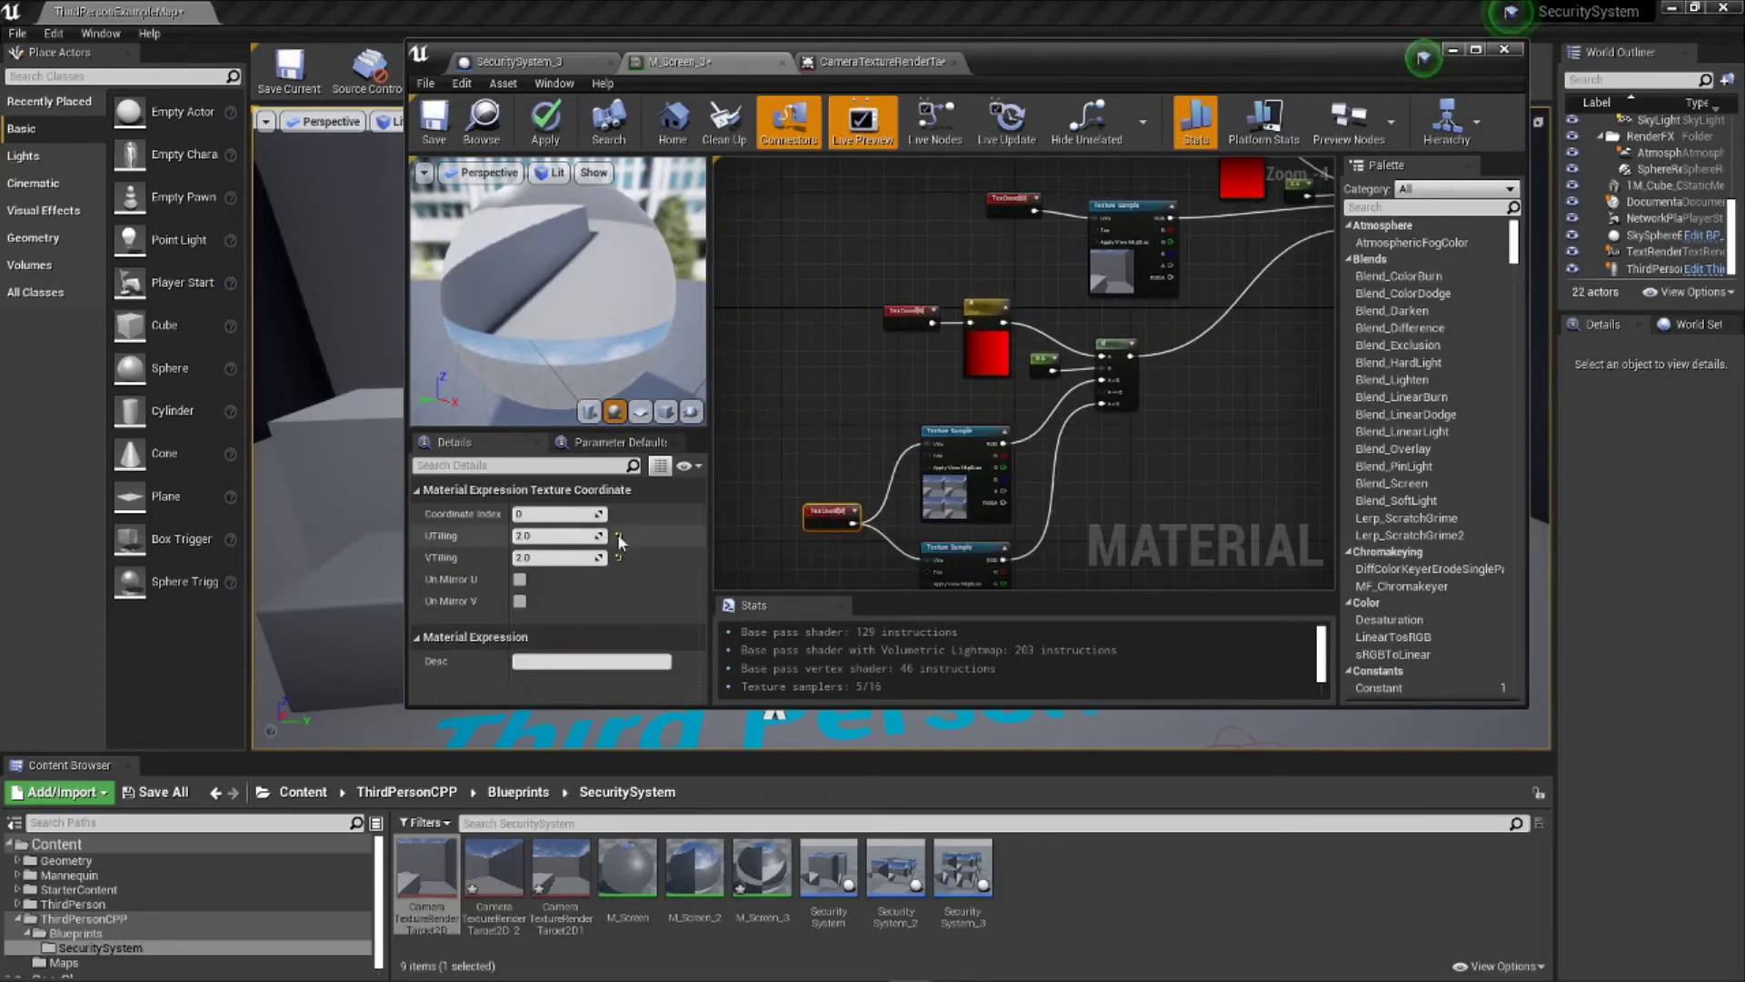
left_click(532, 535)
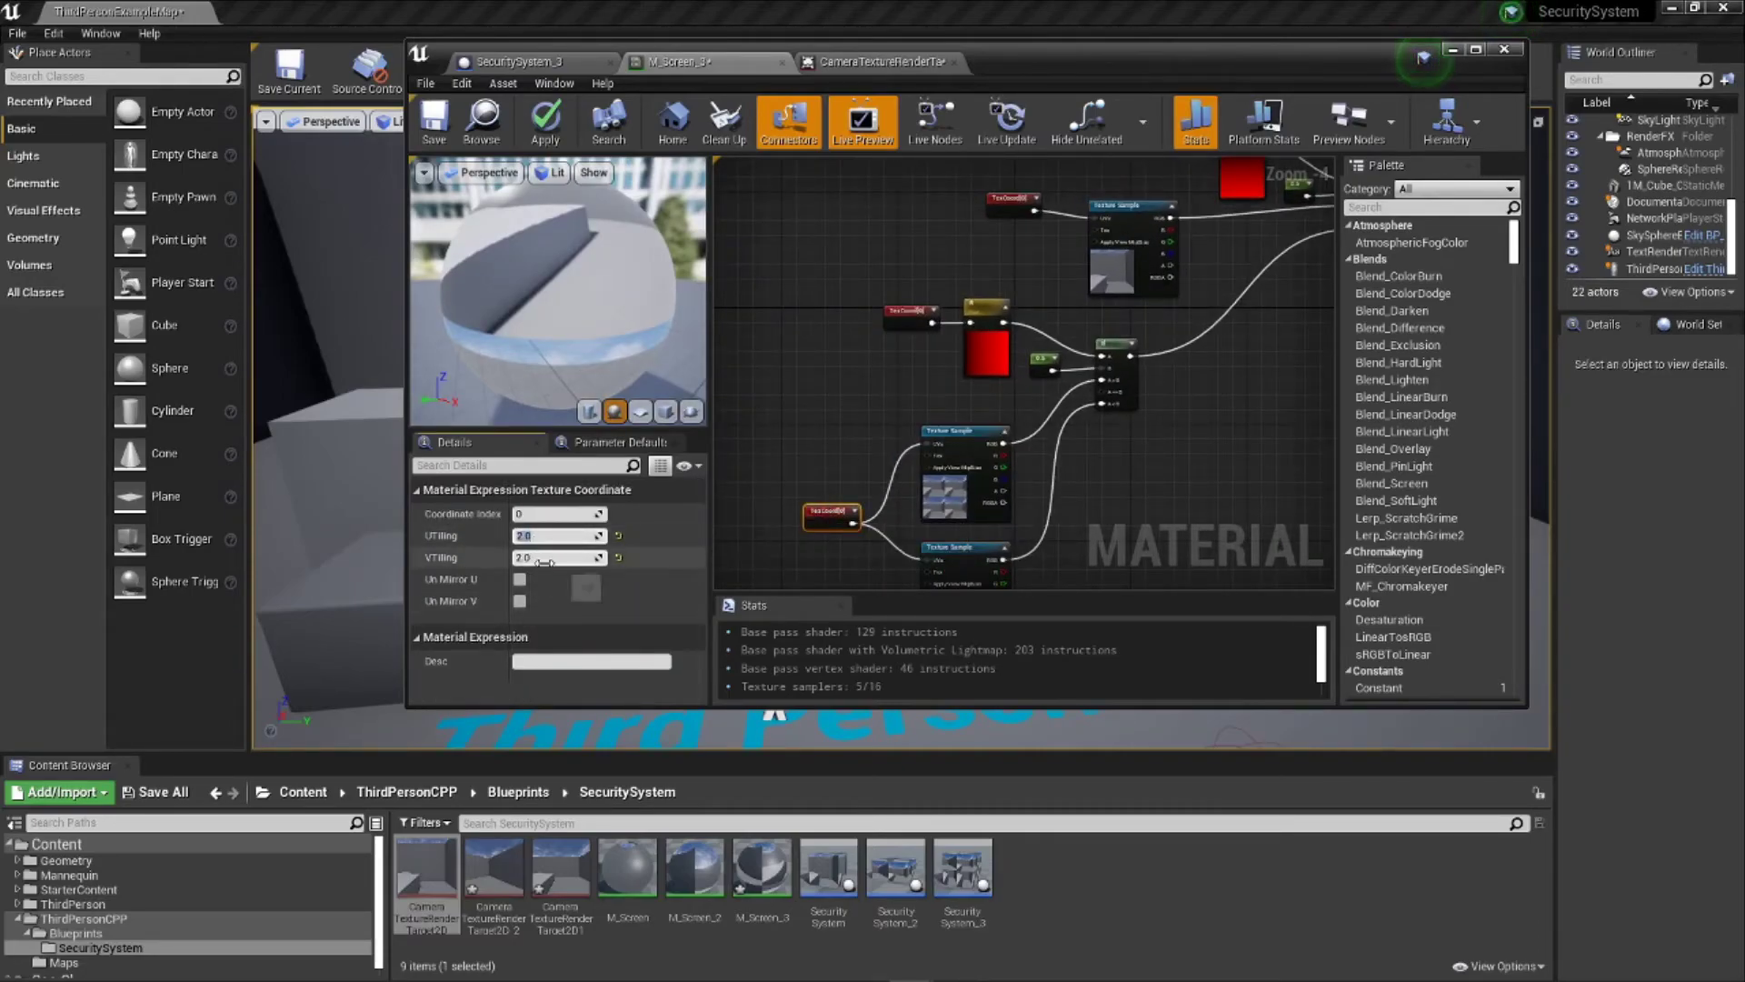
left_click(850, 354)
right_click_drag(858, 395, 888, 300)
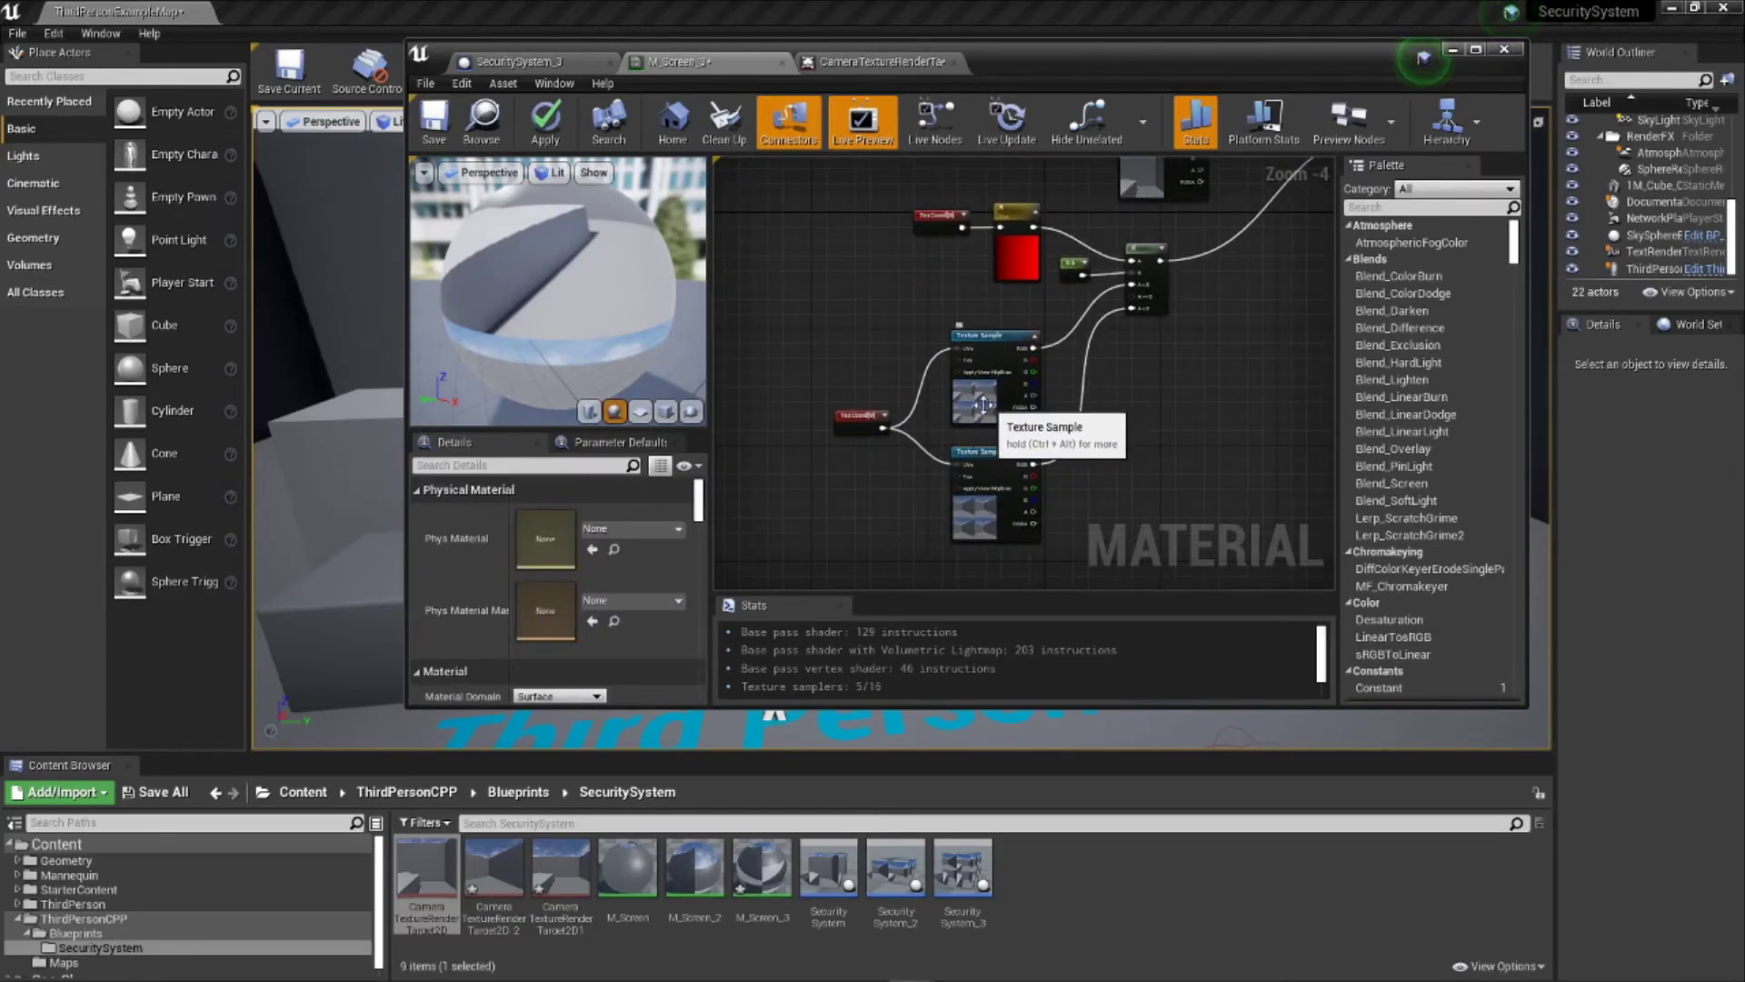
right_click_drag(967, 256, 821, 366)
right_click_drag(874, 471, 899, 497)
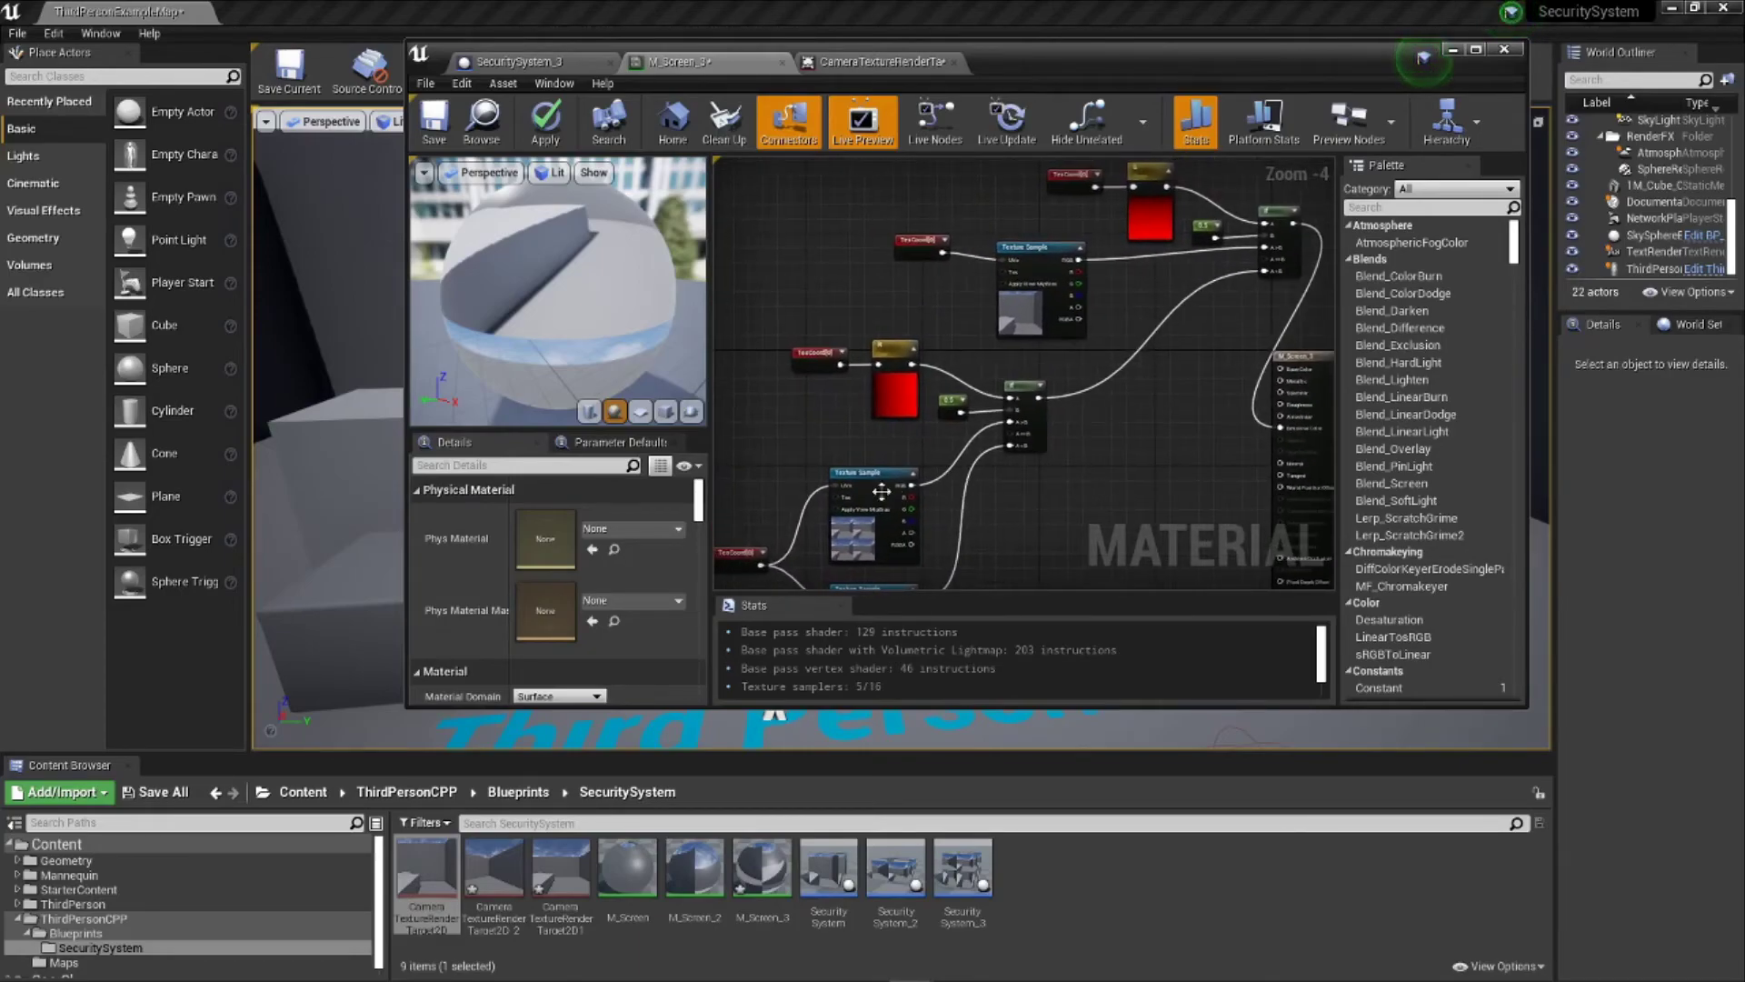
right_click_drag(1083, 519, 1041, 566)
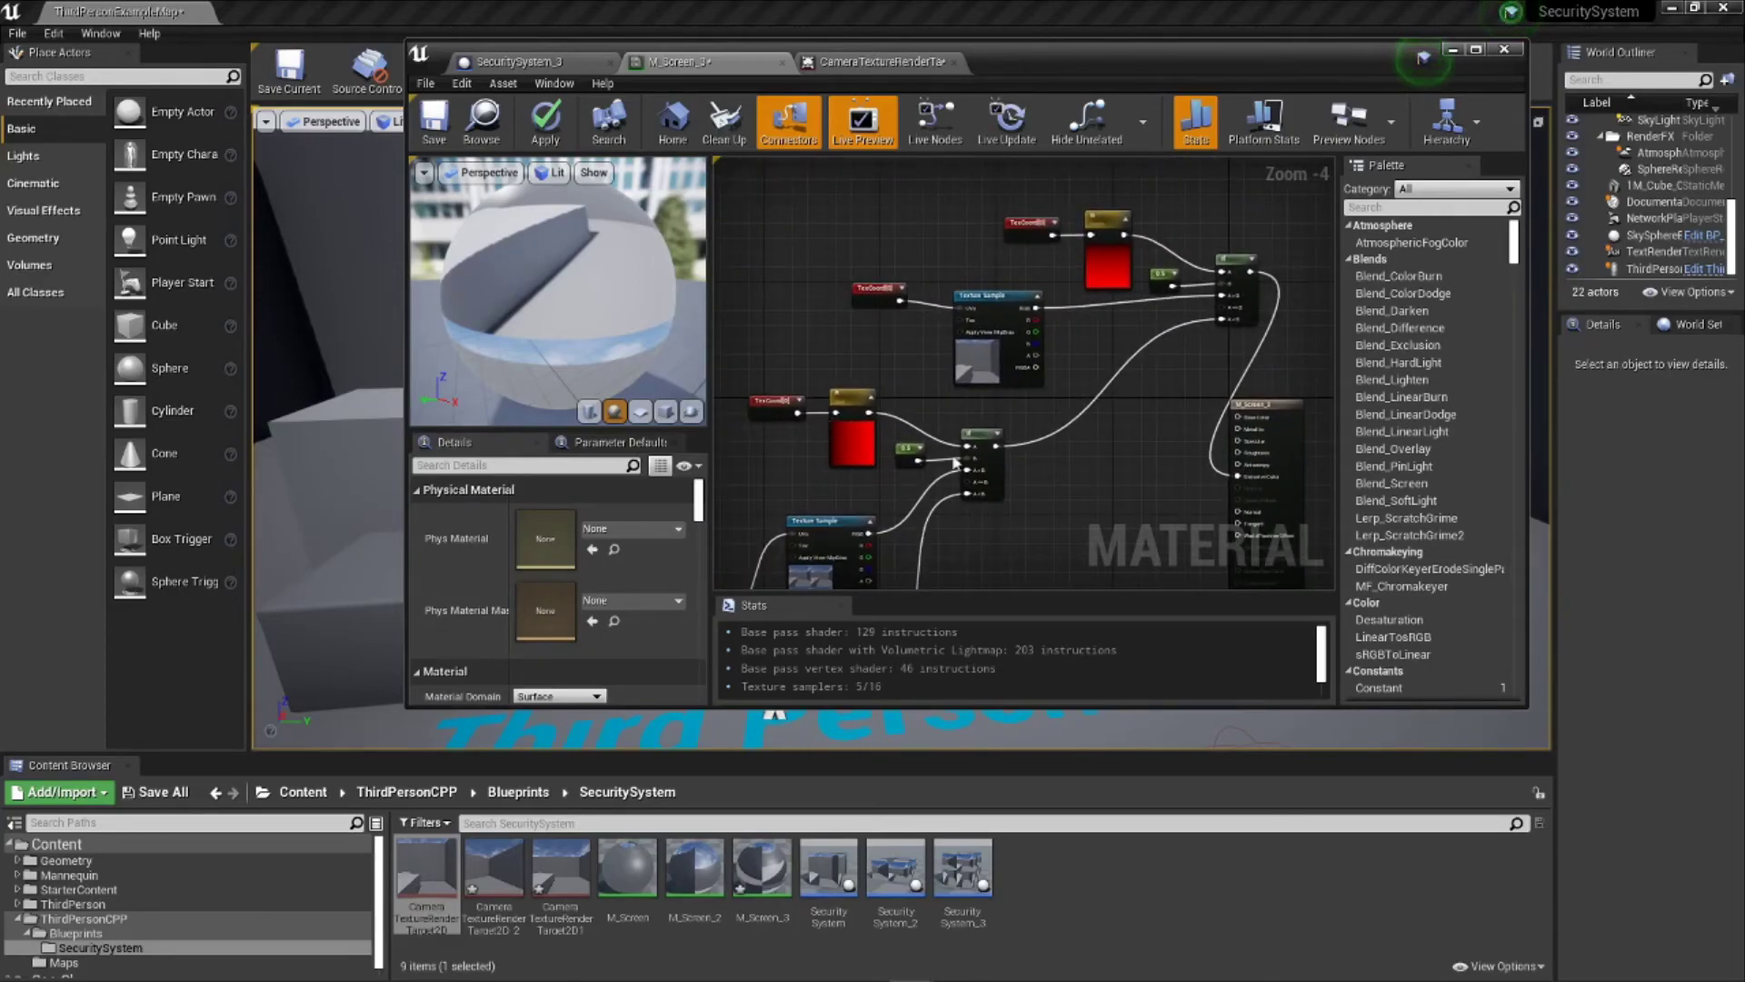
right_click_drag(1033, 430, 1073, 353)
right_click_drag(1050, 432, 1143, 630)
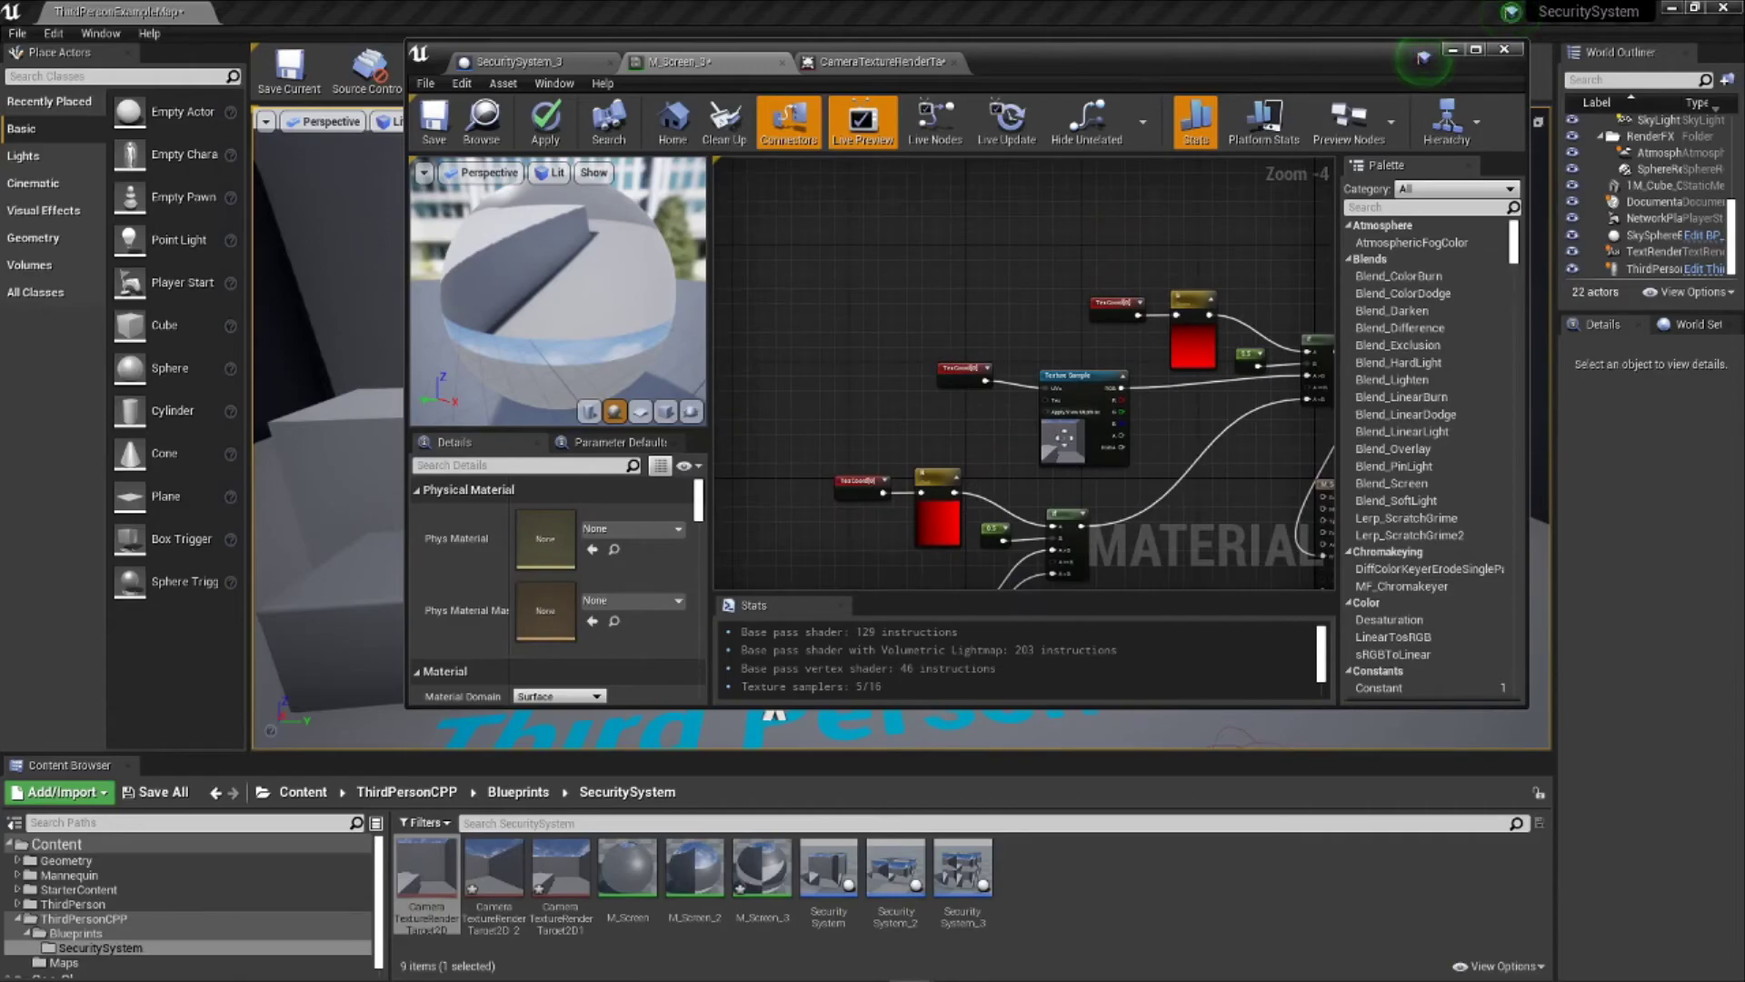
right_click_drag(1016, 394, 918, 360)
left_click(868, 334)
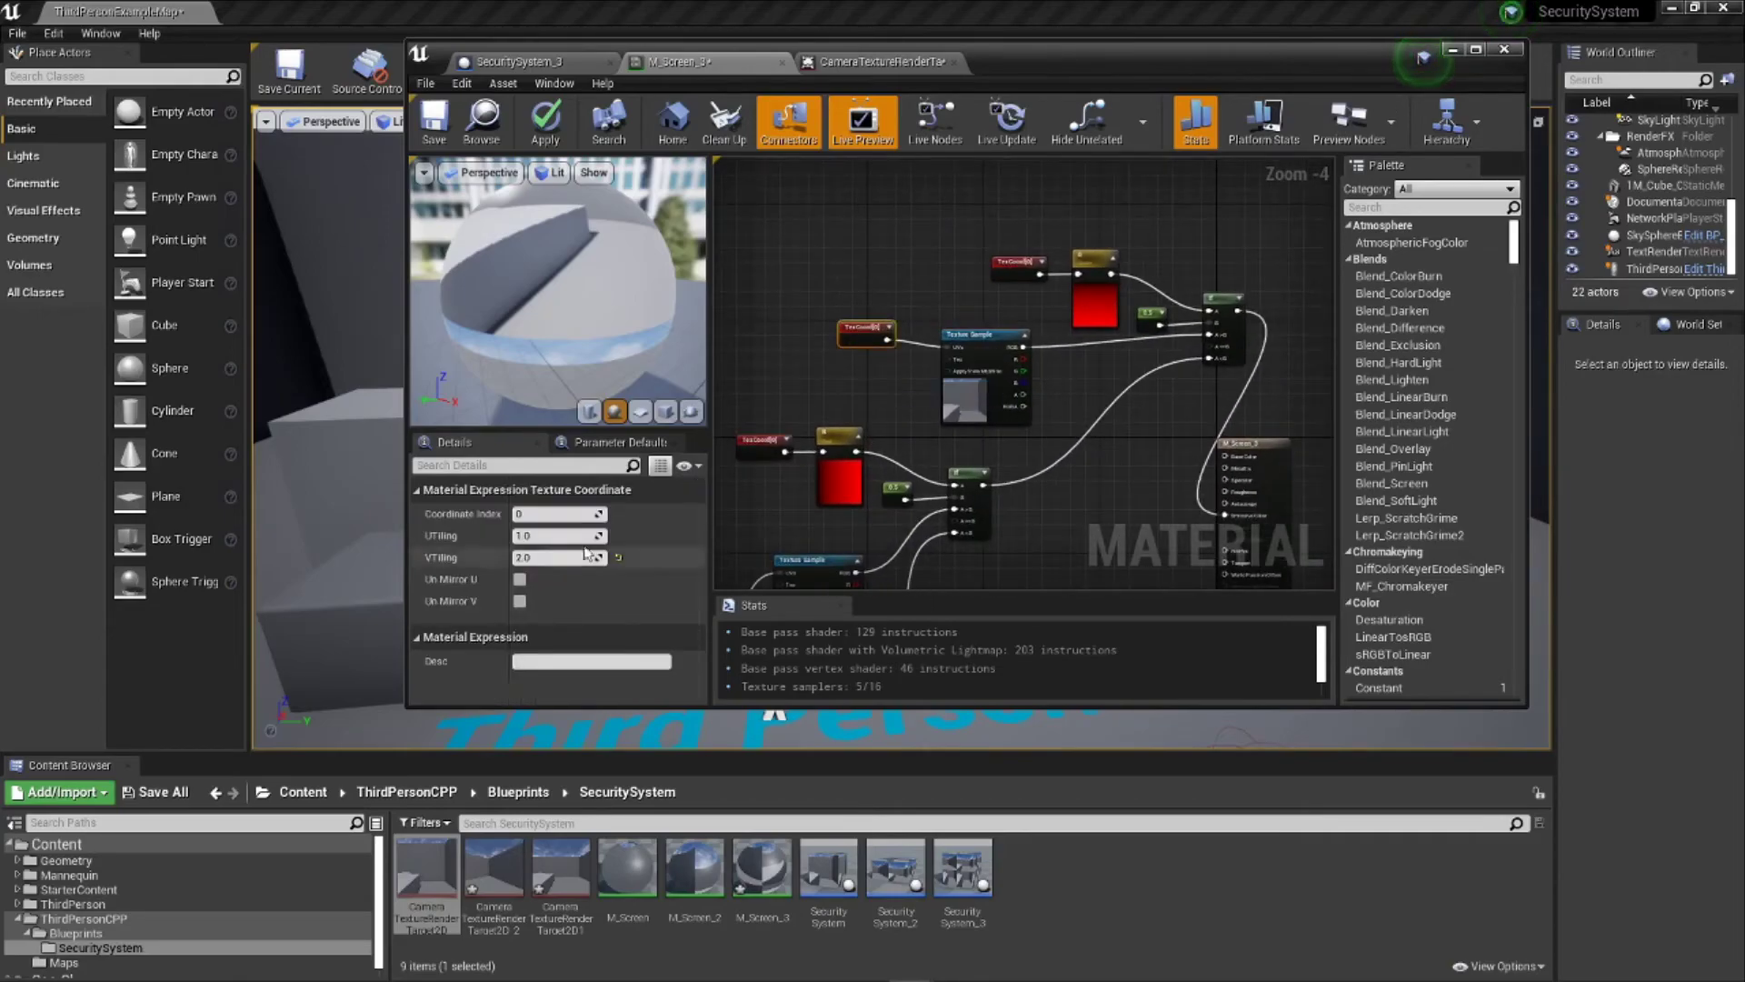
Step: Apply the material changes and place a SecuritySystem_3 instance in the level in front of the ramp
left_click(545, 119)
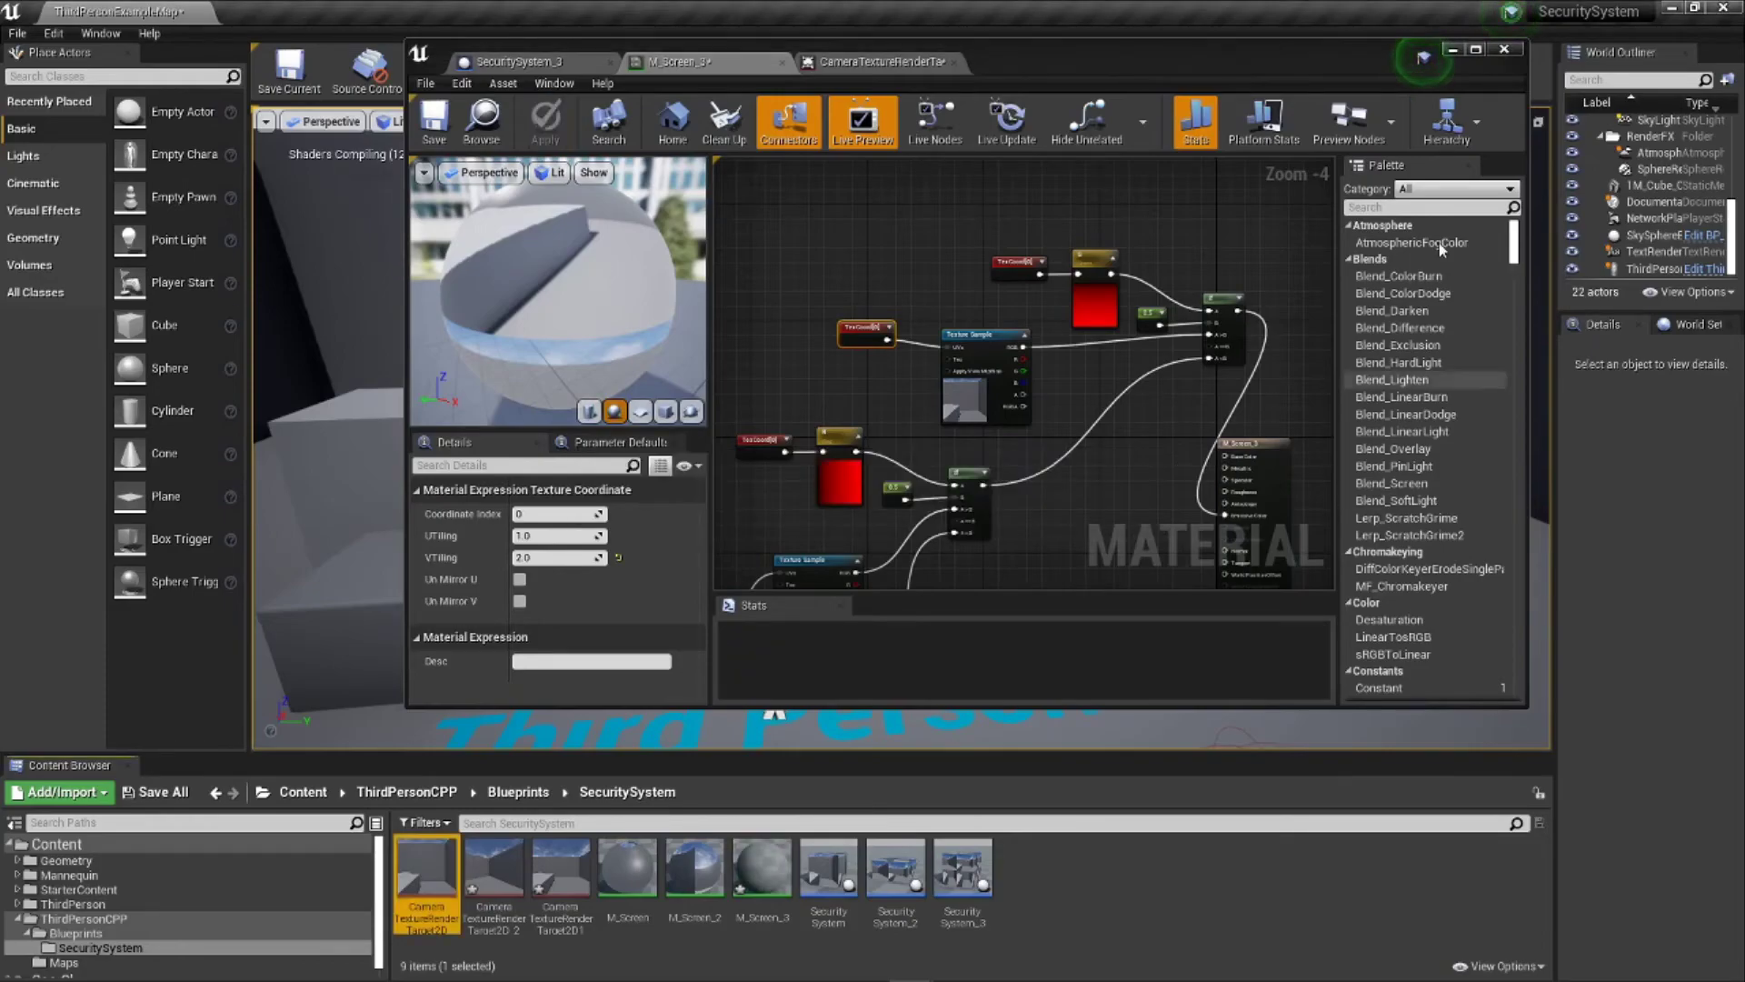
left_click(1453, 51)
left_click_drag(963, 868, 849, 468)
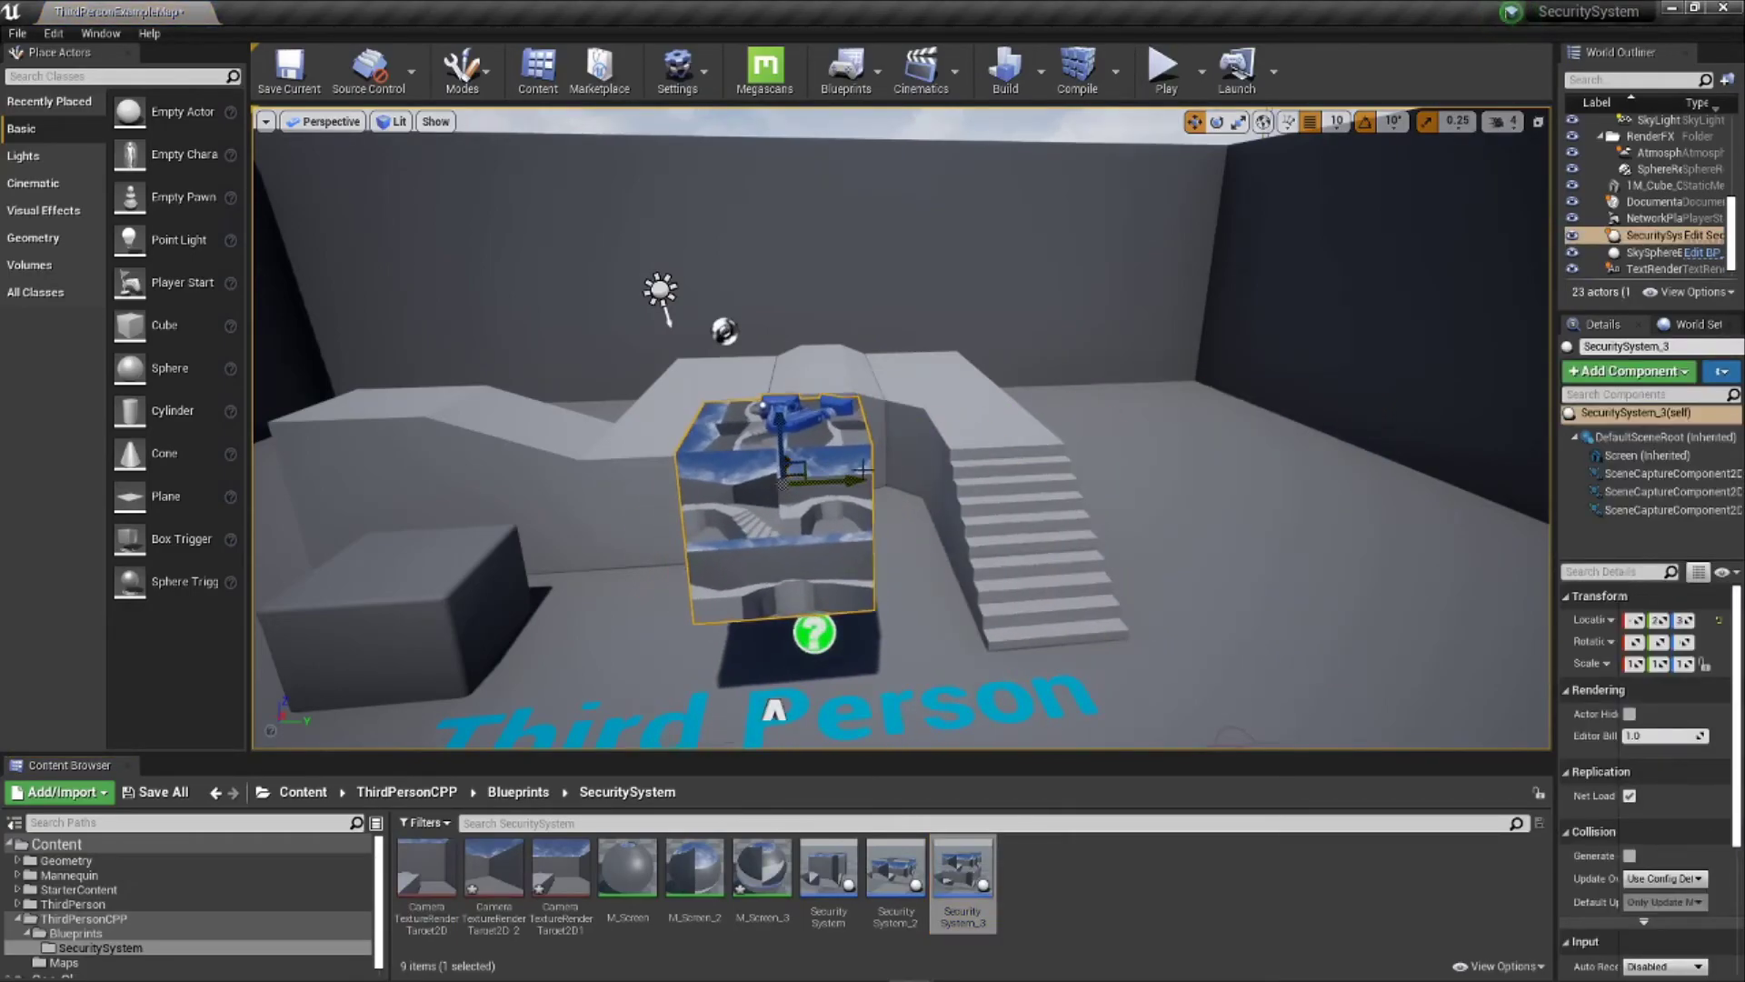
Step: Move the last scene capture component of SecuritySystem_3 away from the screen to the open area beyond the stairs
left_click(1655, 509)
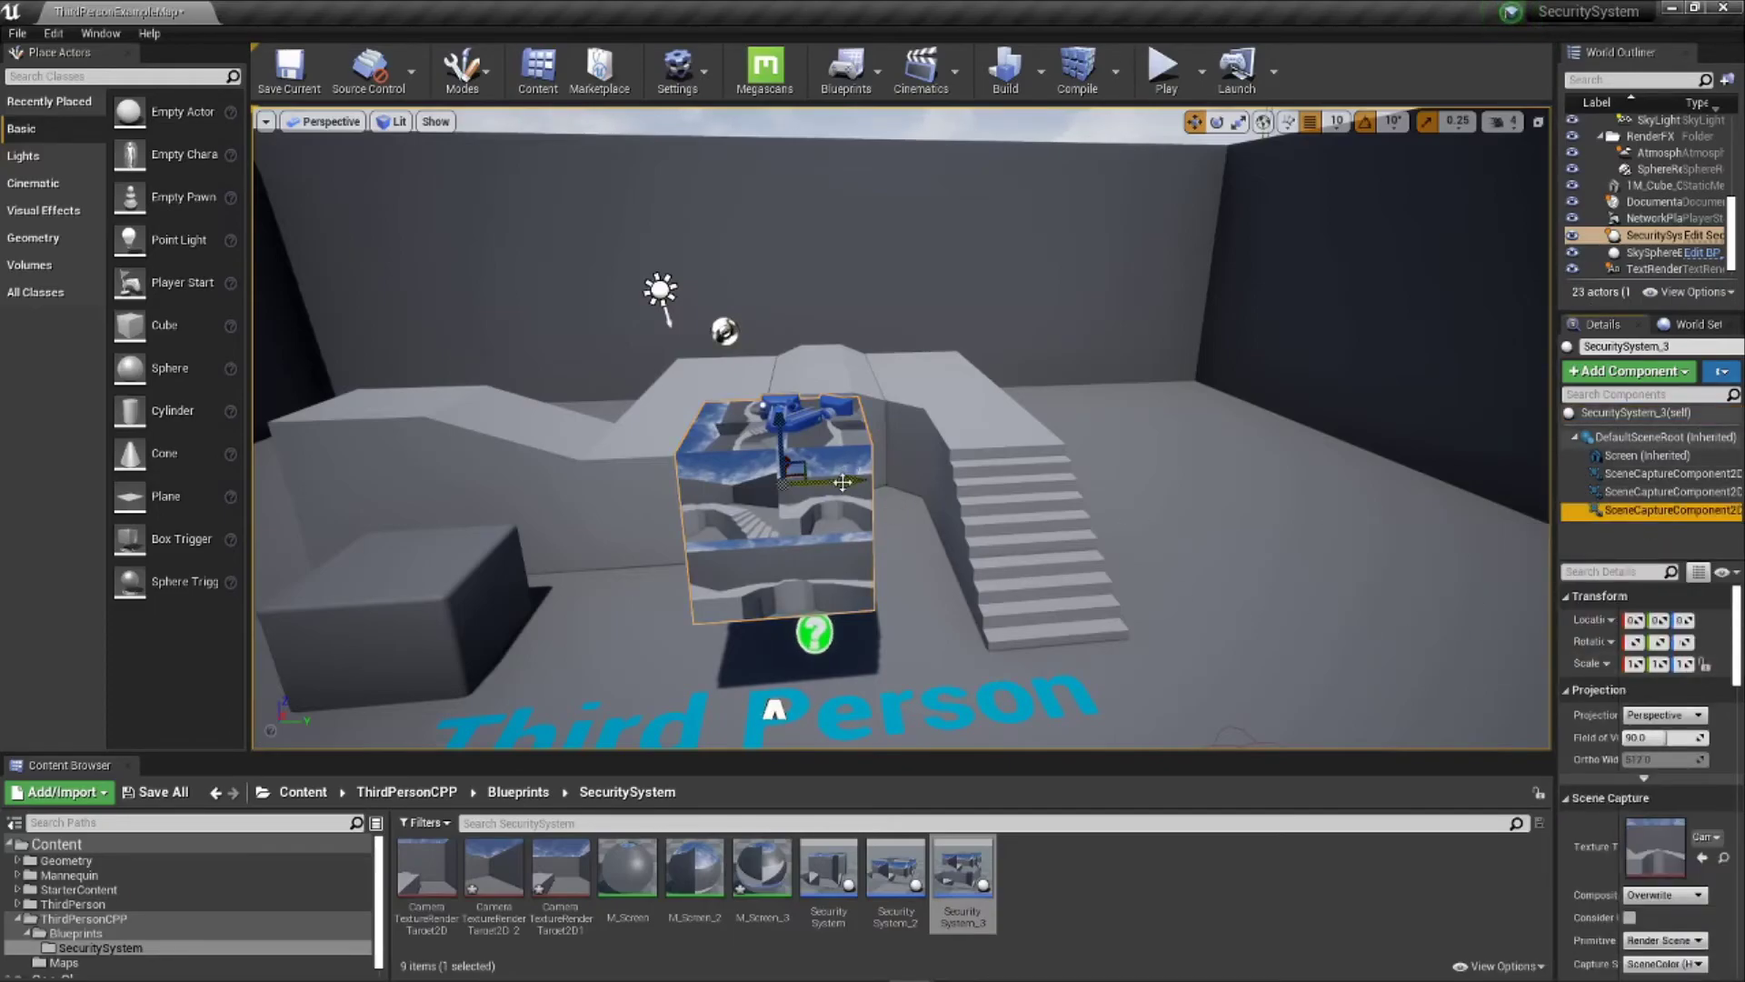
left_click_drag(858, 479, 685, 498)
left_click_drag(589, 433, 1193, 531)
left_click_drag(1190, 243, 1184, 302)
Step: Raise the second scene capture camera above the screen, and move the remaining camera up and sideways, away from the stairs
left_click(838, 407)
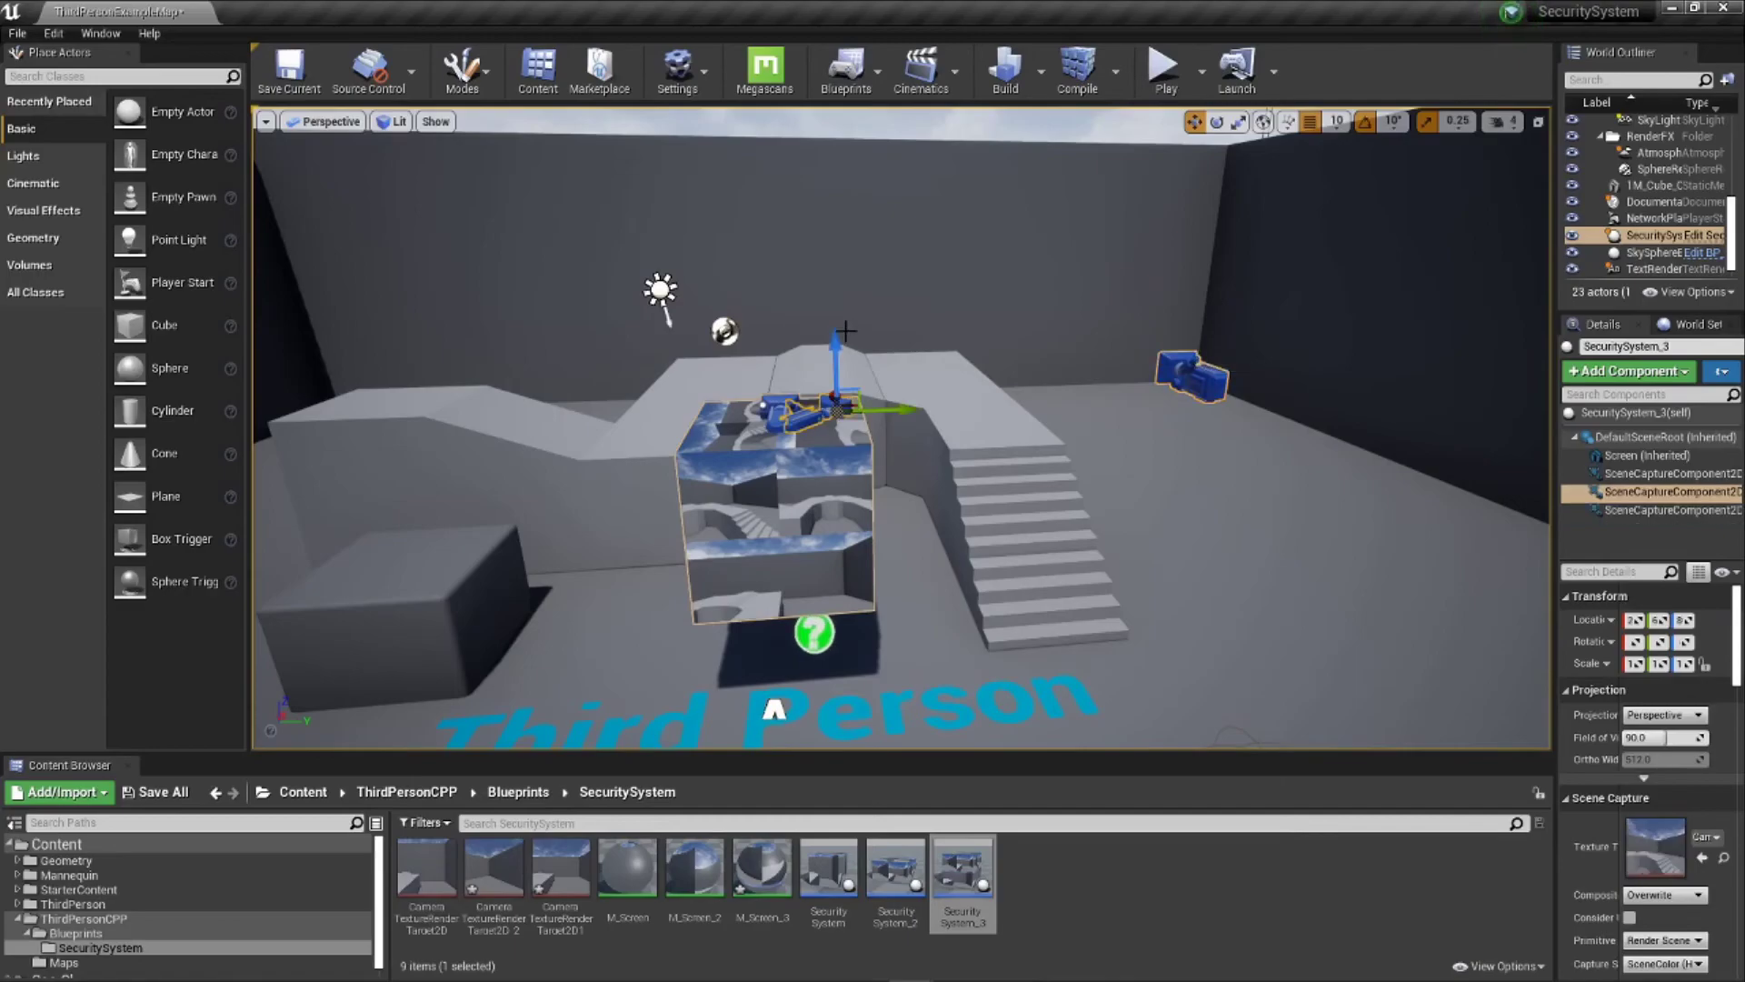
left_click_drag(844, 343, 843, 289)
left_click(781, 406)
left_click_drag(783, 354, 776, 251)
left_click_drag(832, 305, 582, 348)
right_click_drag(610, 352, 672, 382)
Step: Inspect the three camera feeds on the SecuritySystem_3 screen from different viewpoints in the level
key("w")
key("d")
key("a")
key("s")
key("d")
mouse_move(829, 397)
right_mouse_down()
mouse_move(863, 397)
mouse_move(830, 397)
right_mouse_up()
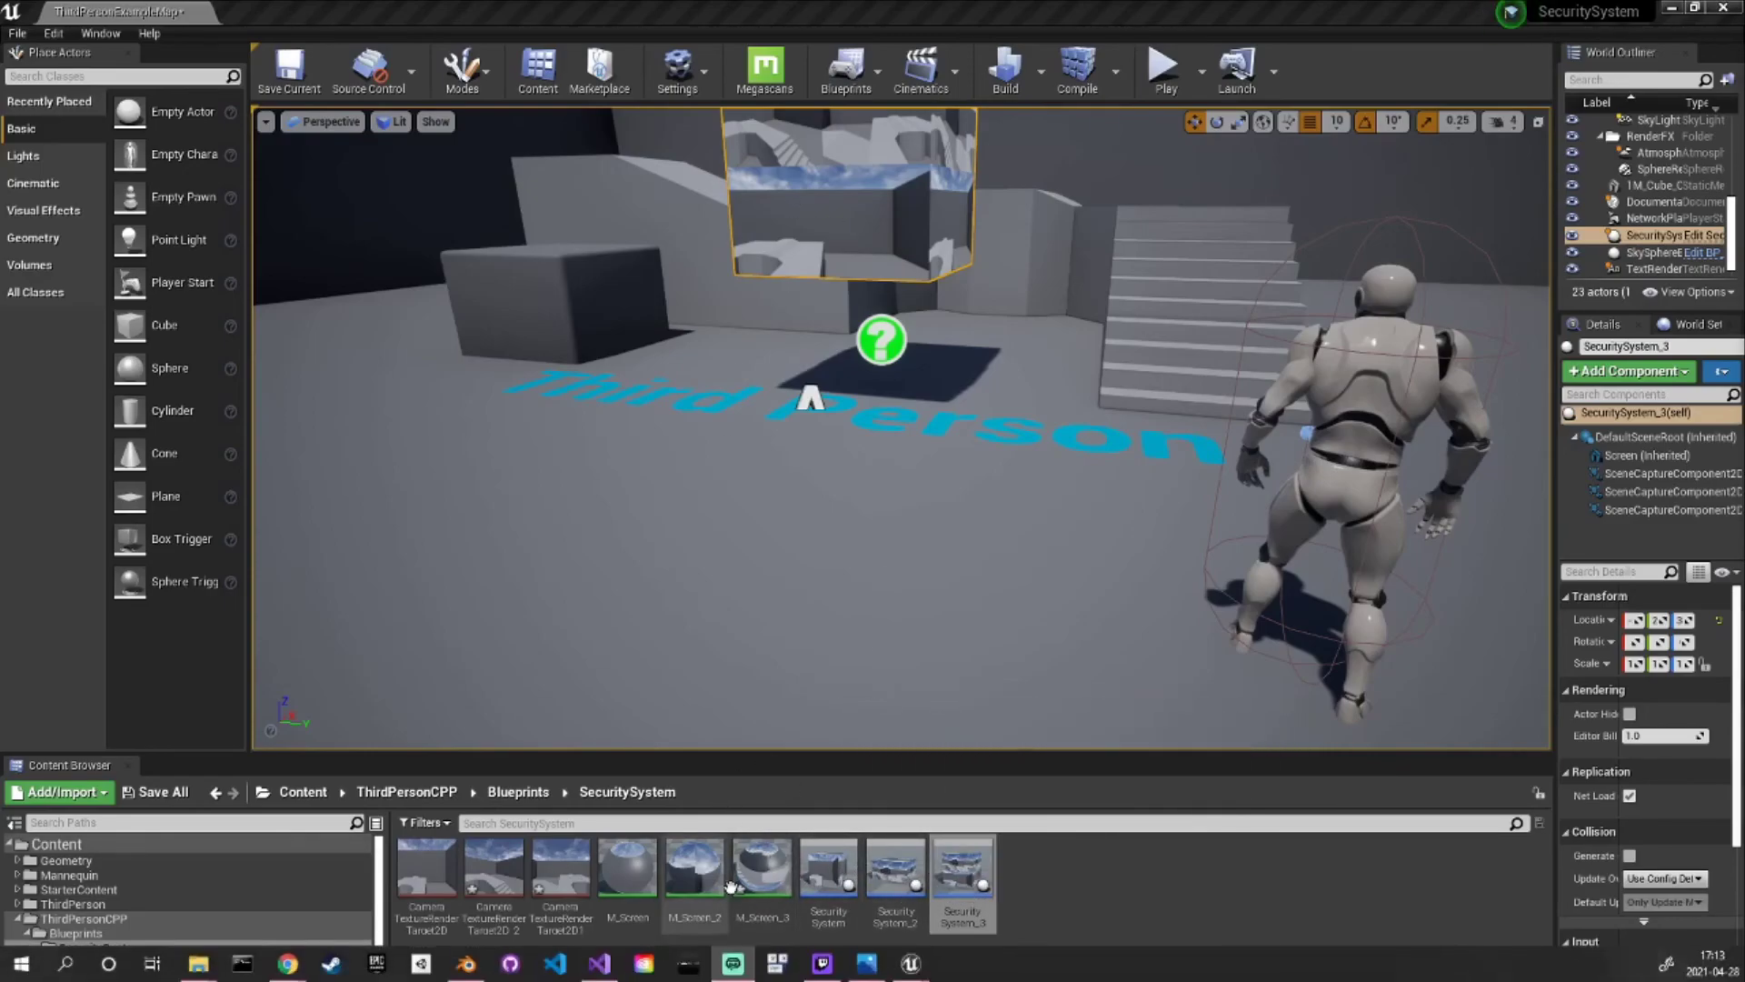
Step: Reopen M_Screen_3 and review how the TexCoord, channel mask and If nodes combine the three Texture Samples
double_click(762, 864)
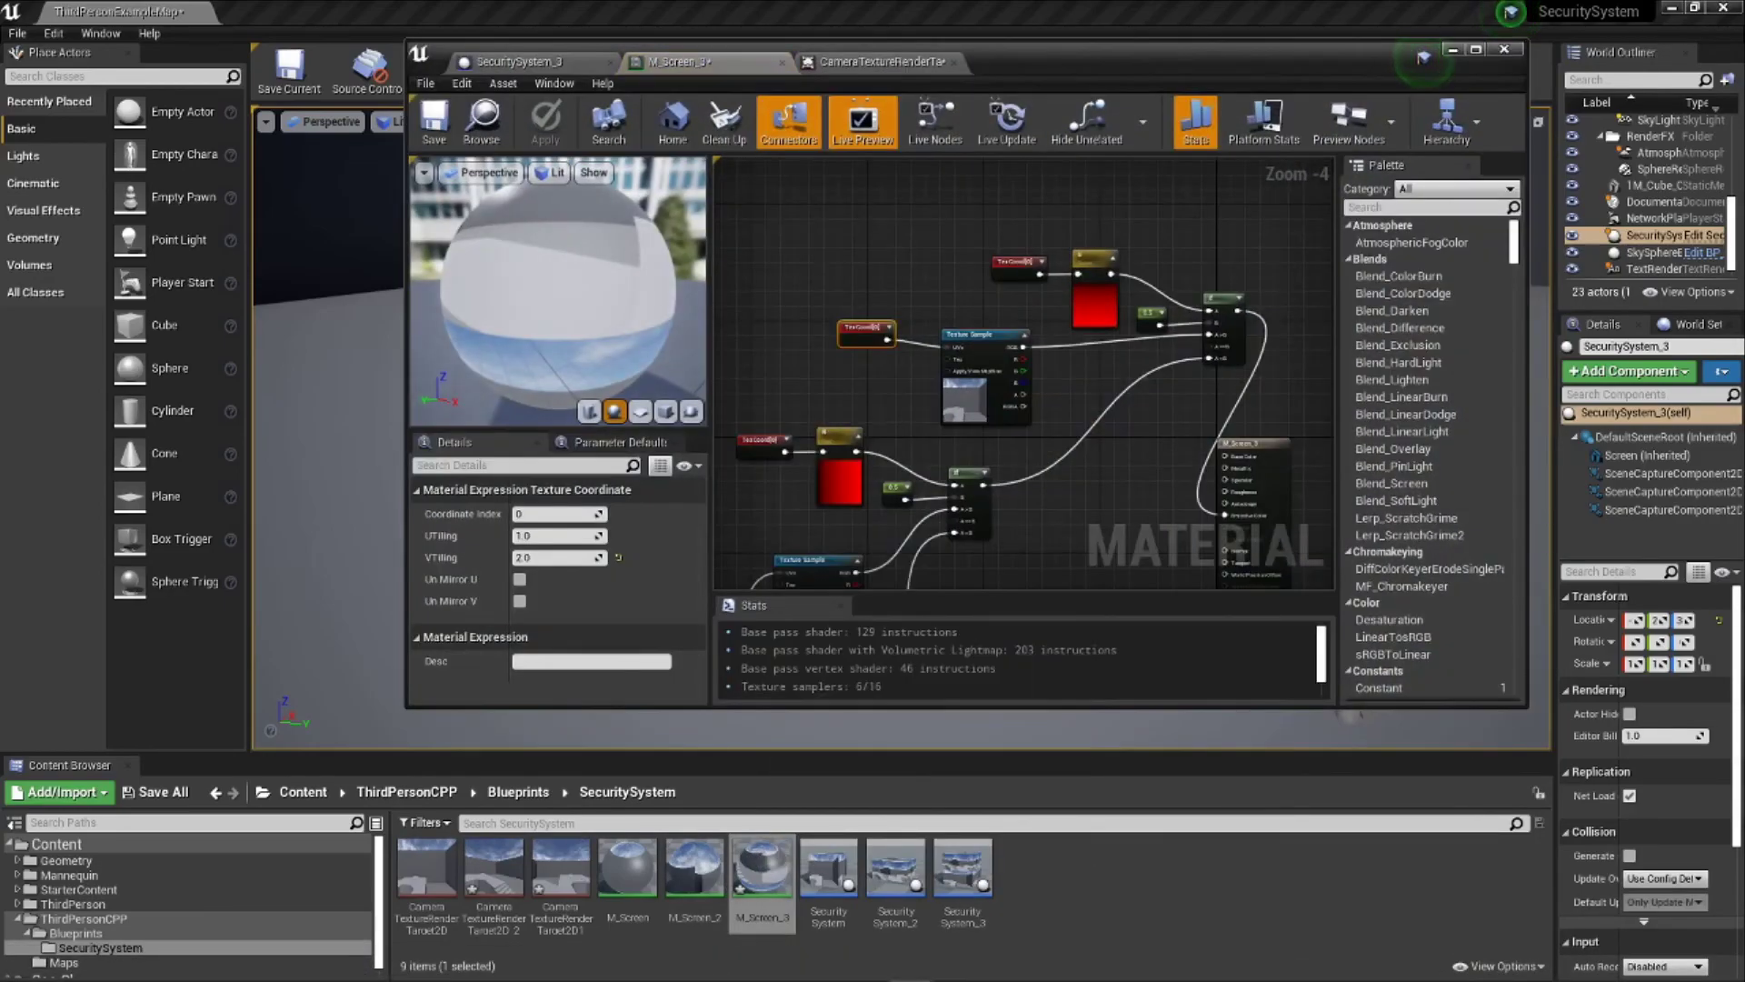
scroll(1064, 545, "up", 1)
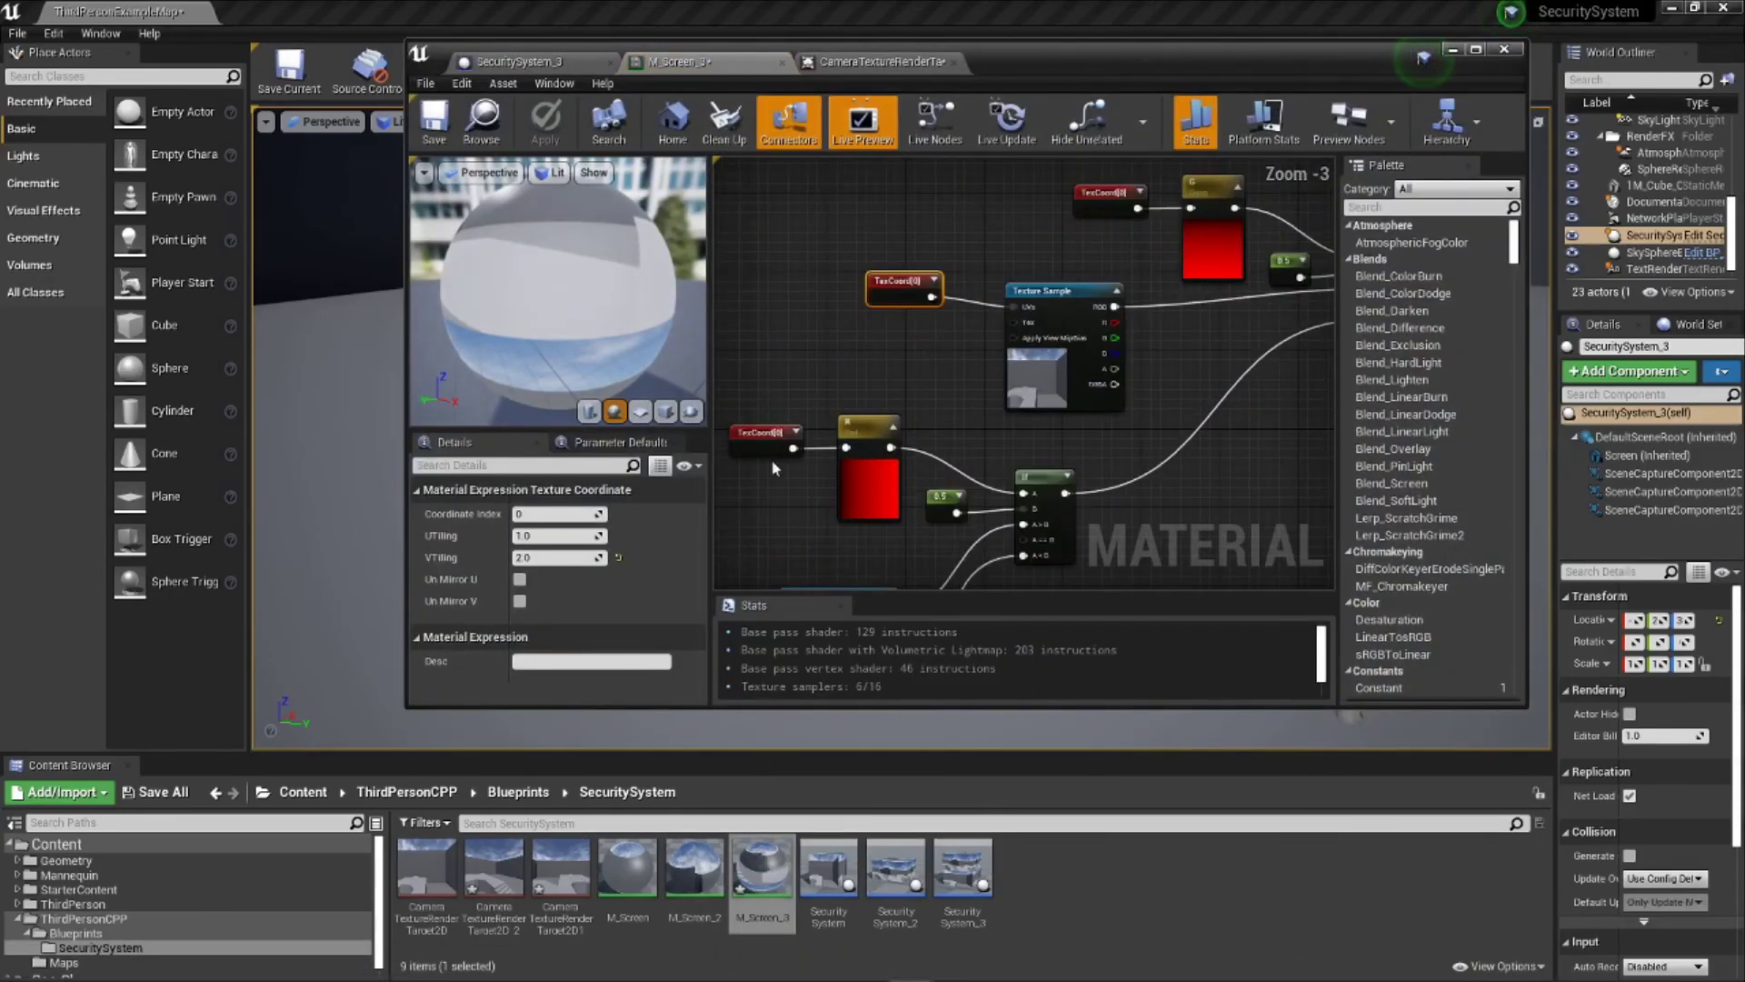
right_click_drag(845, 367, 875, 269)
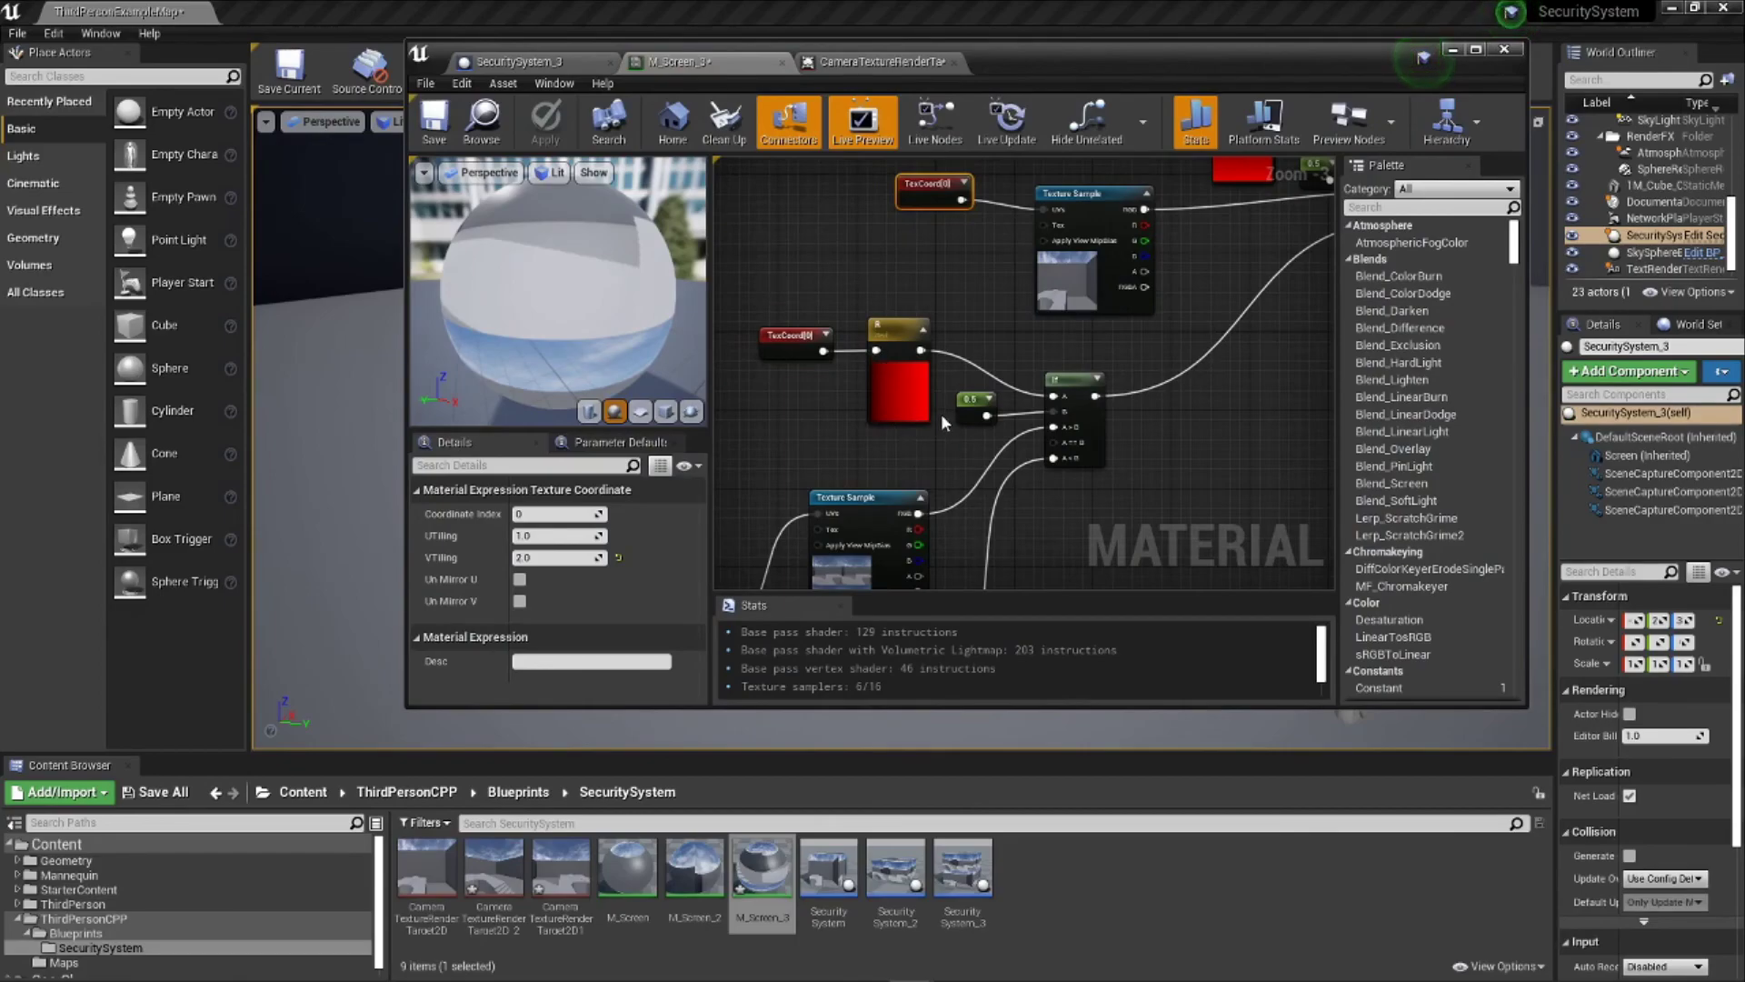
right_click_drag(1189, 411, 1120, 531)
right_click_drag(1004, 488, 816, 331)
right_click_drag(898, 489, 952, 346)
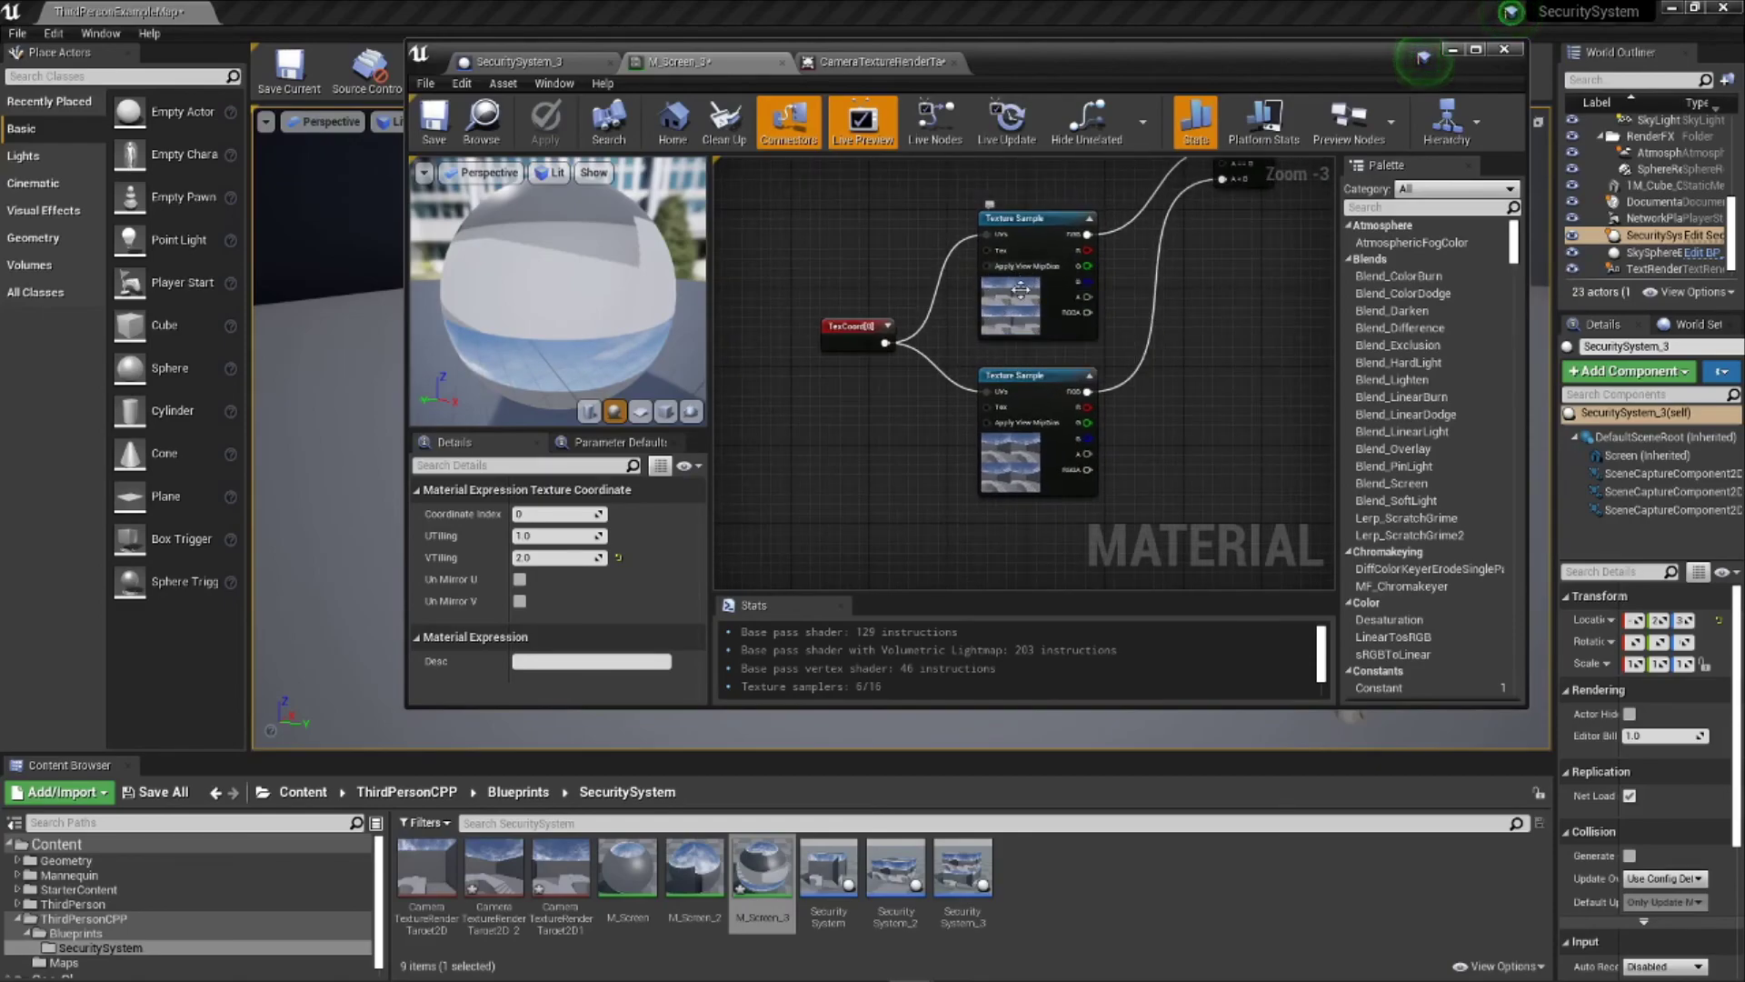
right_click_drag(1234, 219, 1043, 488)
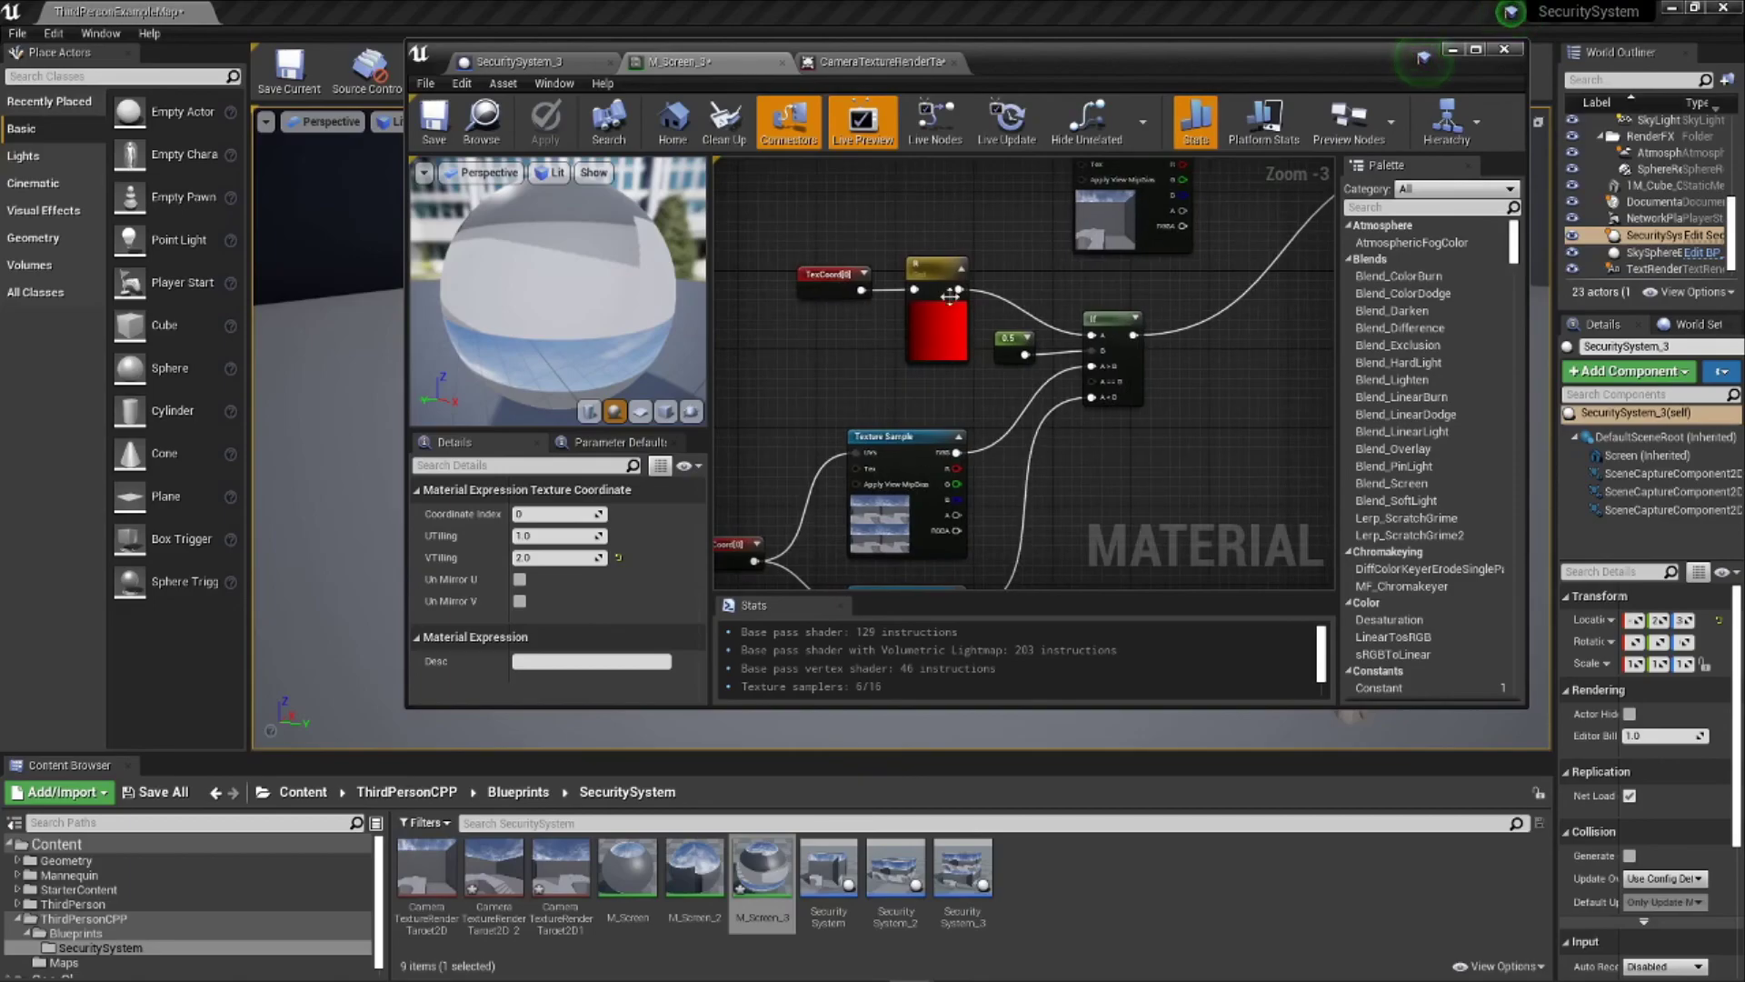
right_click_drag(1192, 360, 1034, 498)
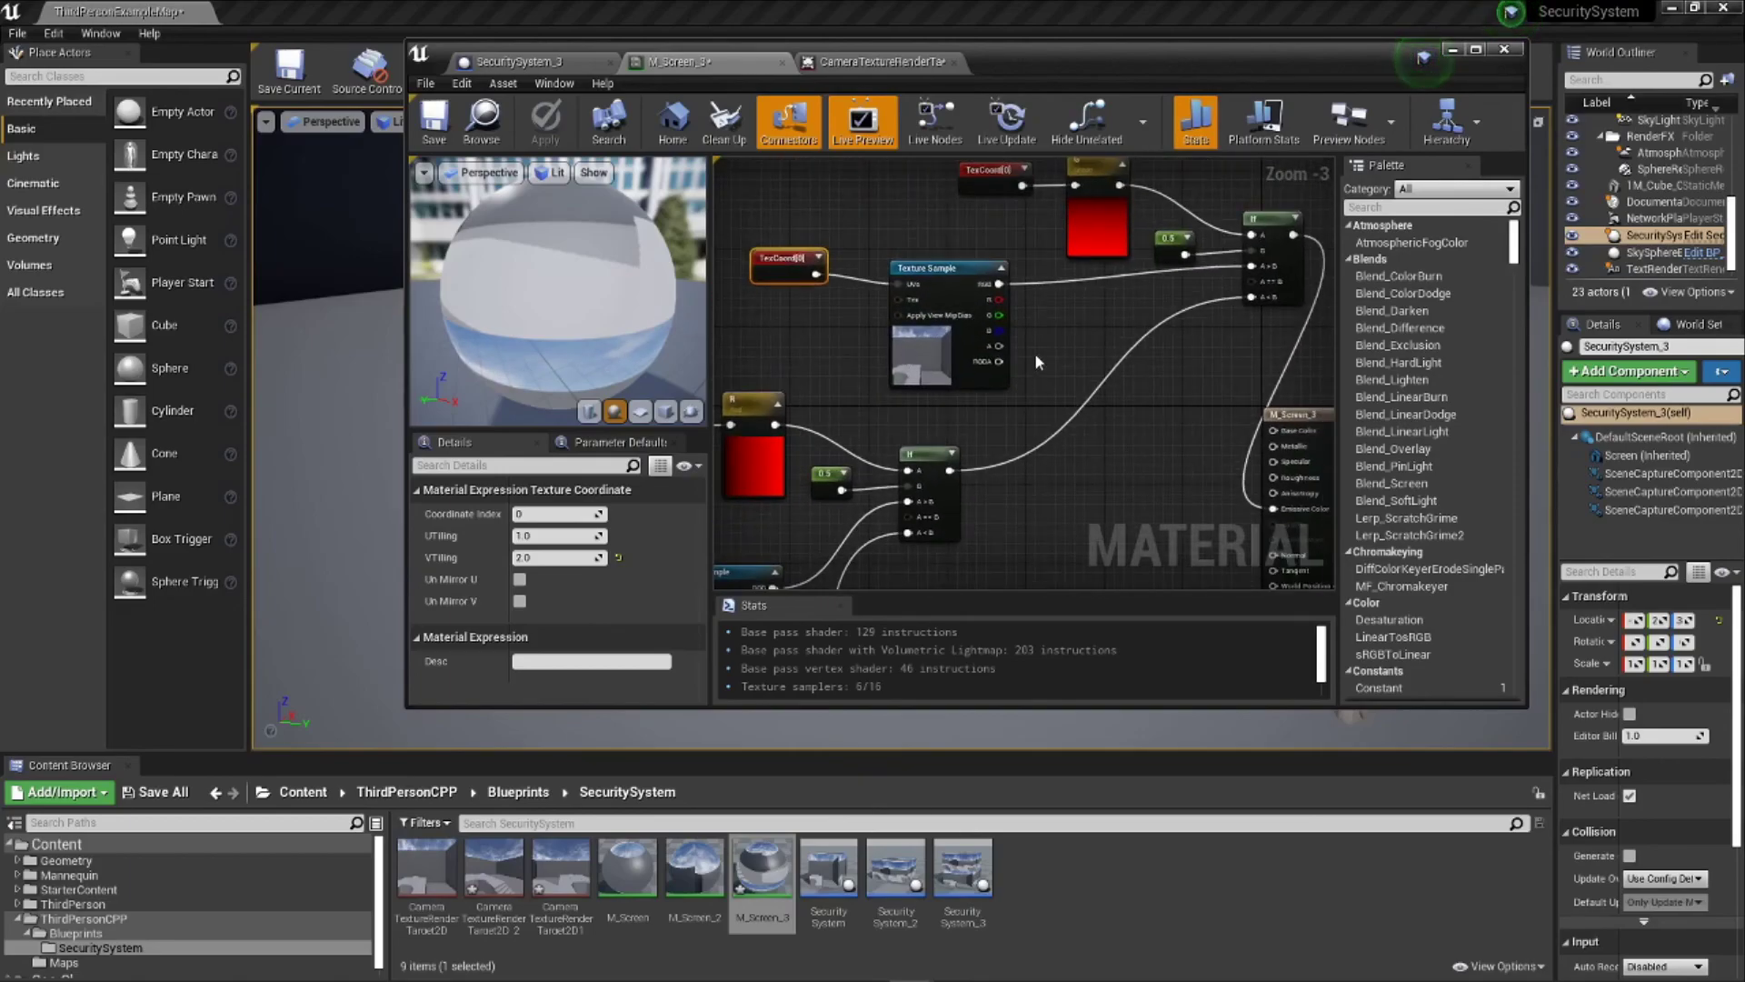
right_click_drag(1028, 363, 1048, 595)
right_click_drag(956, 527, 1093, 449)
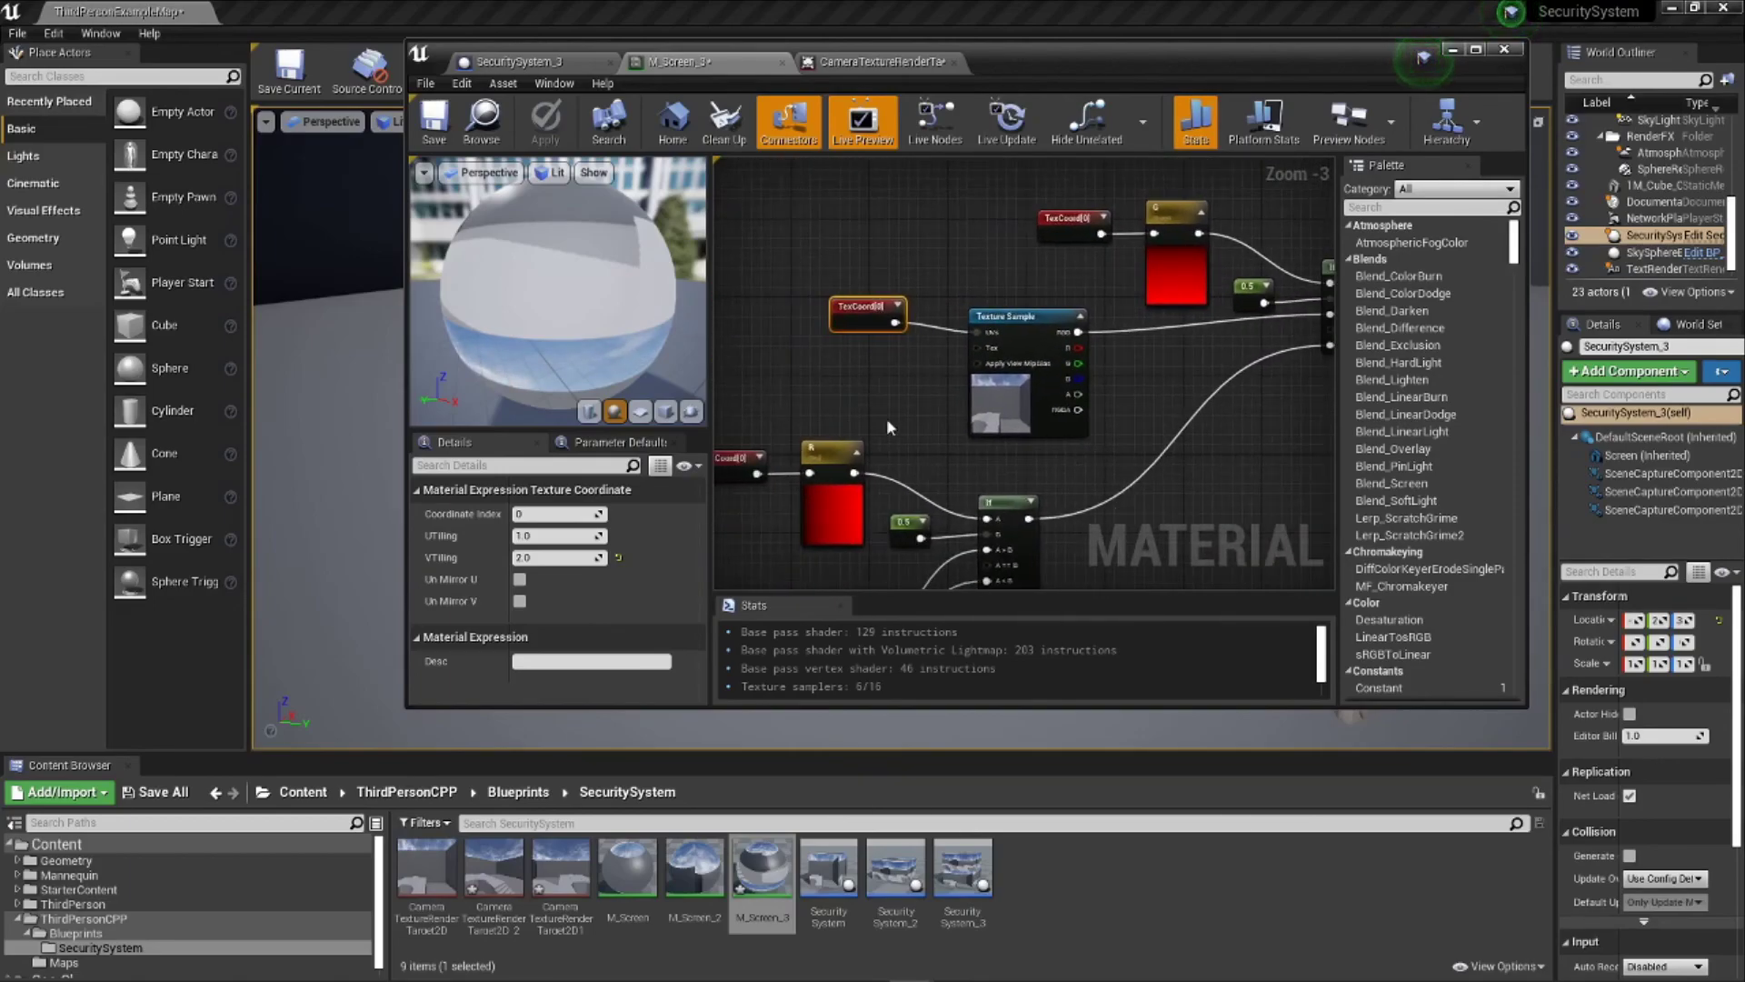
right_click_drag(880, 432, 977, 325)
right_click_drag(807, 402, 917, 418)
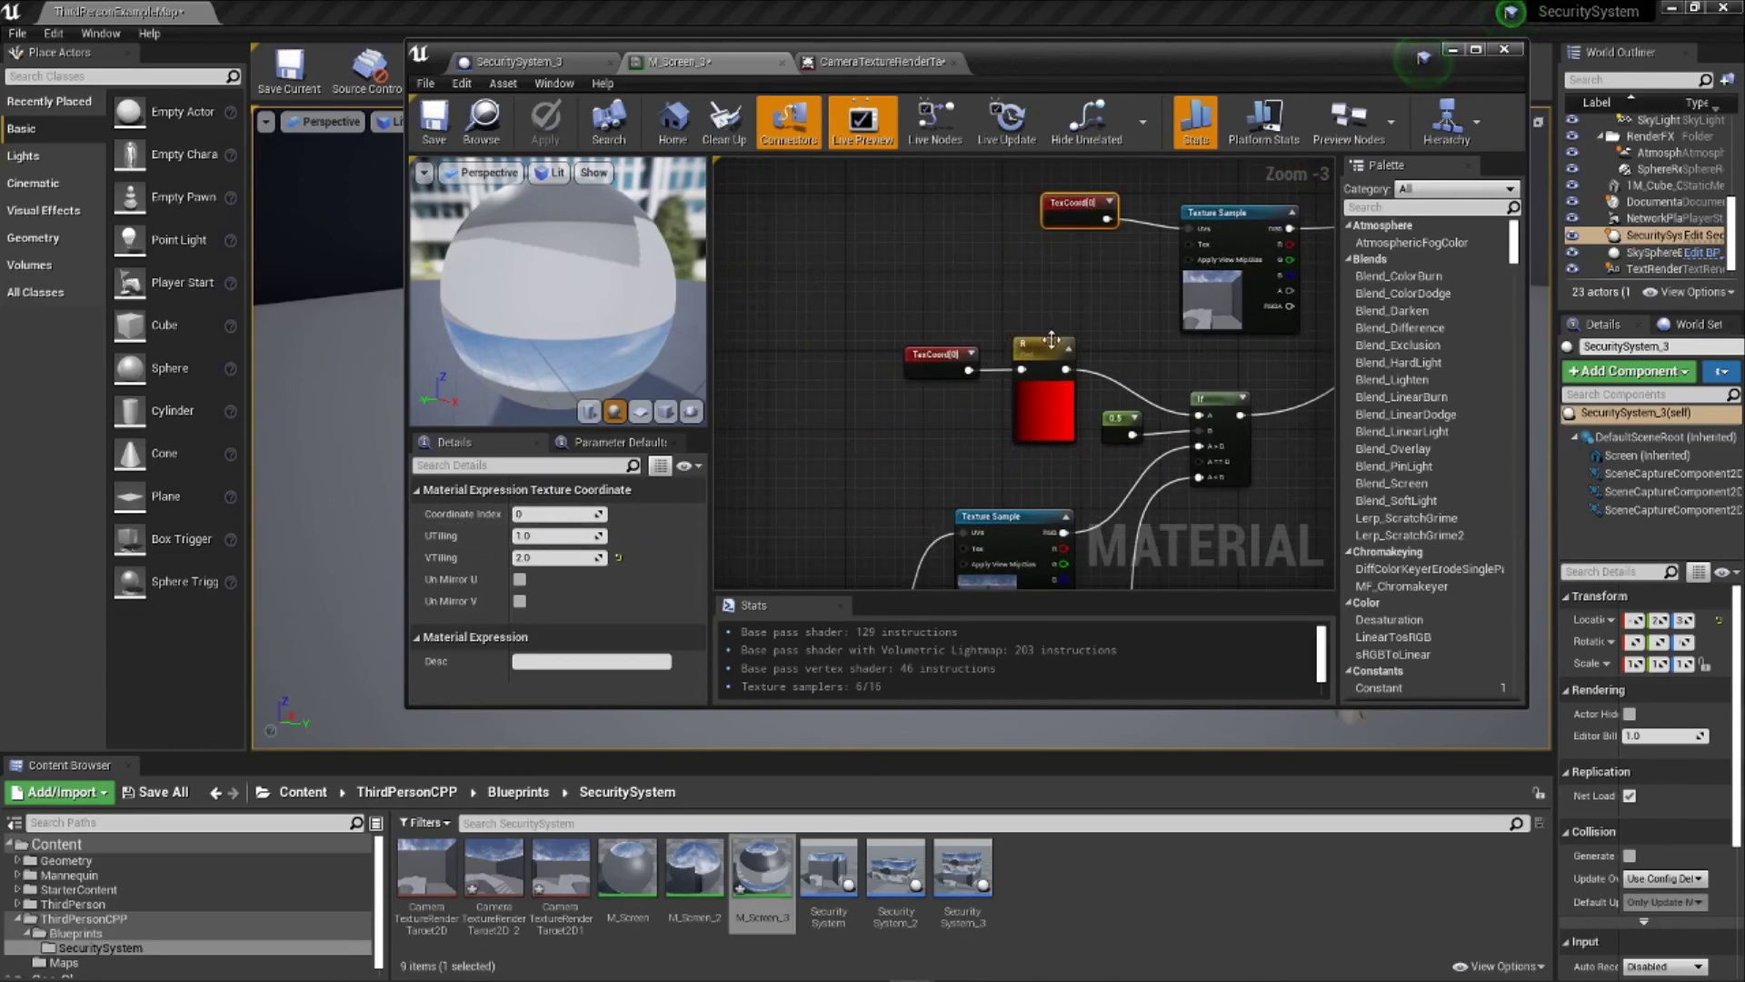
Step: Tidy the graph by moving the lower TexCoord closer to the R mask and the G mask closer to its TexCoord
left_click_drag(925, 356, 944, 342)
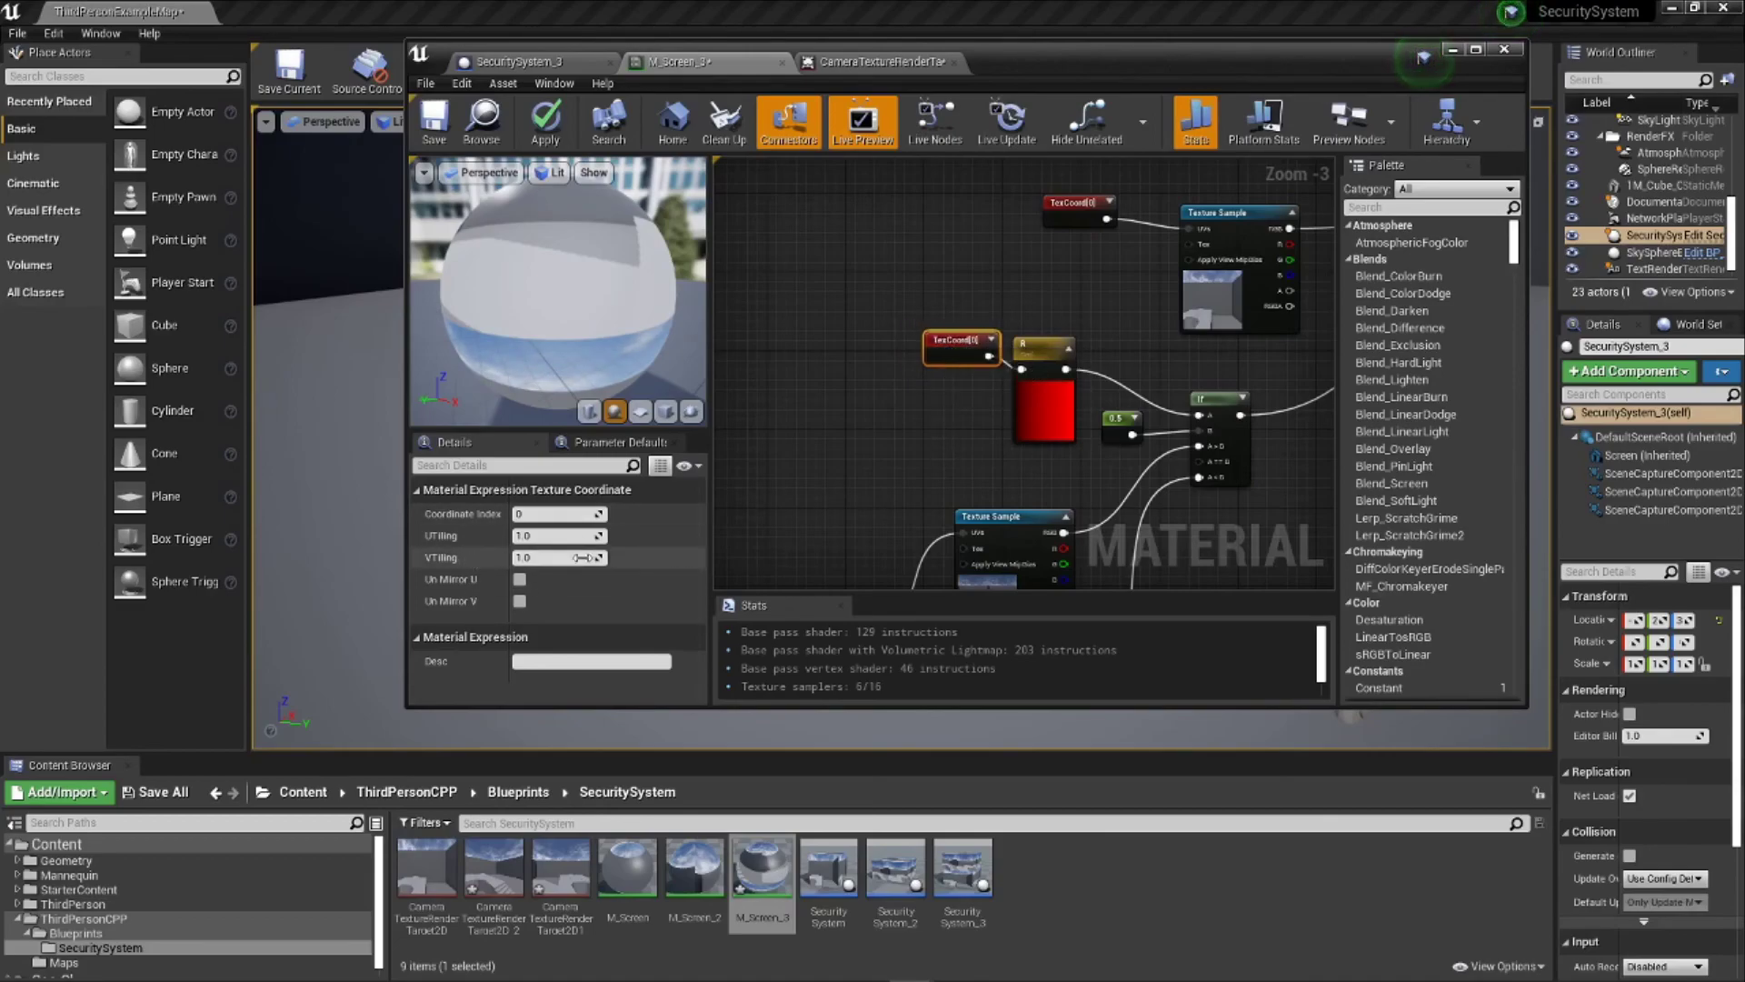
right_click_drag(1168, 201, 1027, 261)
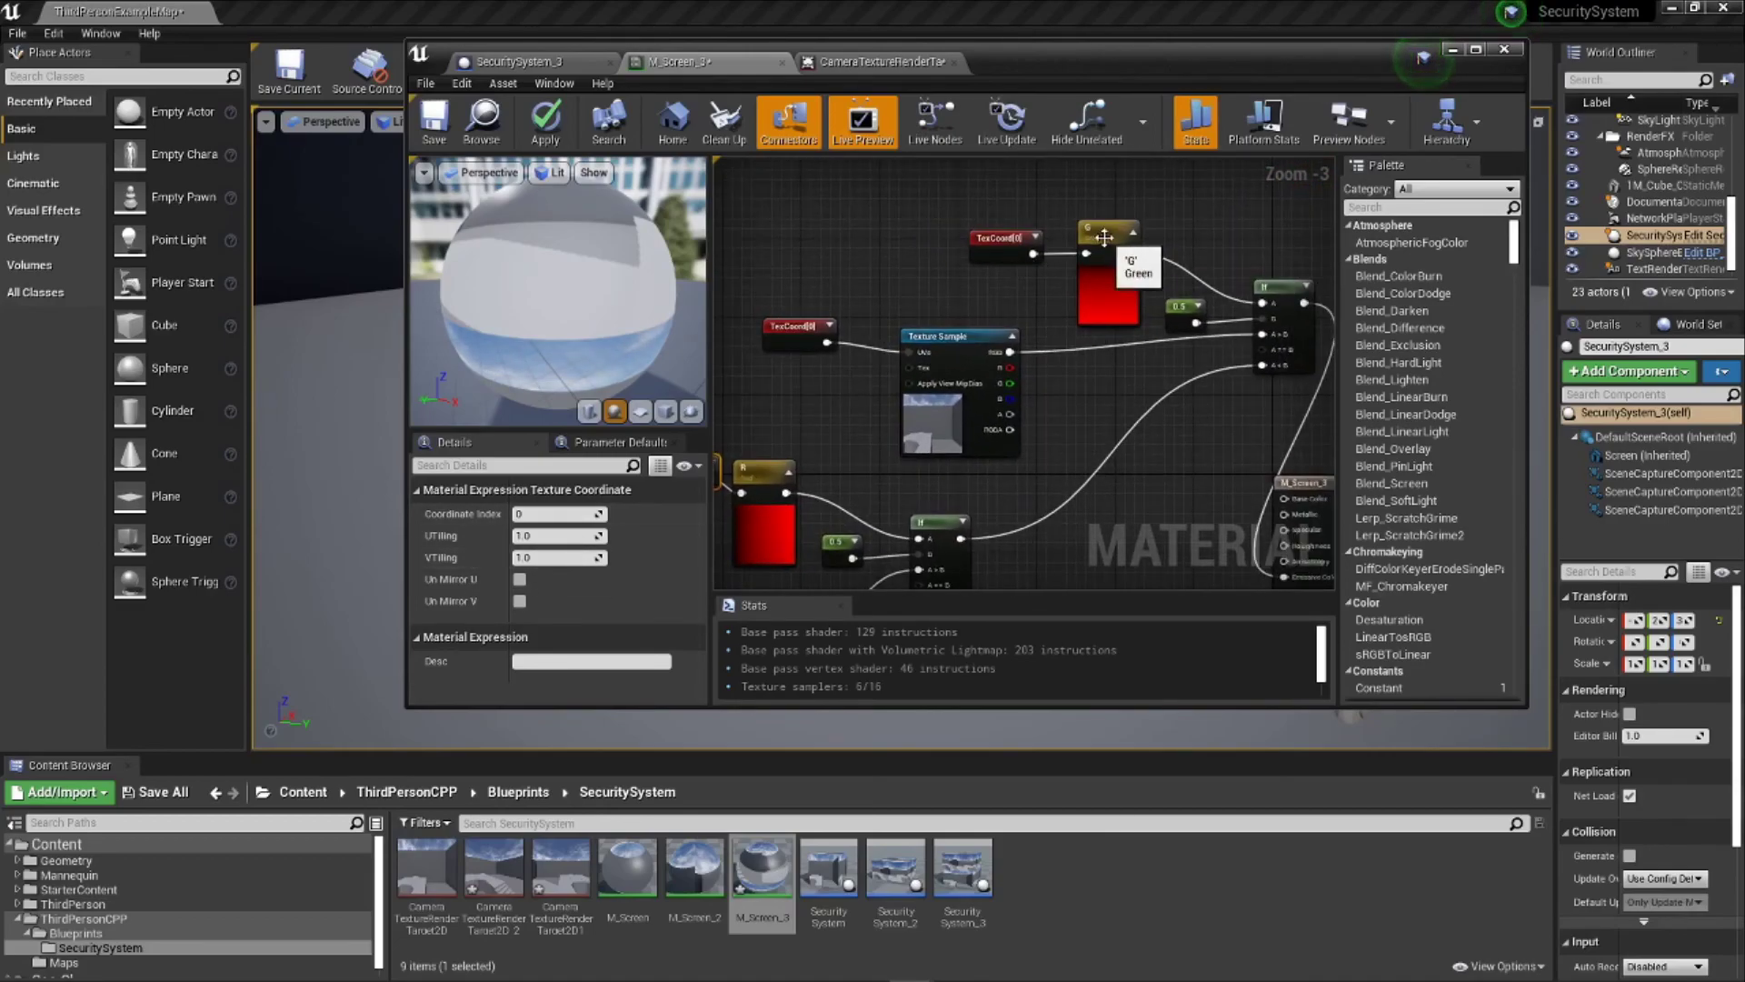
left_click_drag(1104, 238, 1080, 251)
left_click(984, 313)
right_click_drag(1009, 253, 949, 282)
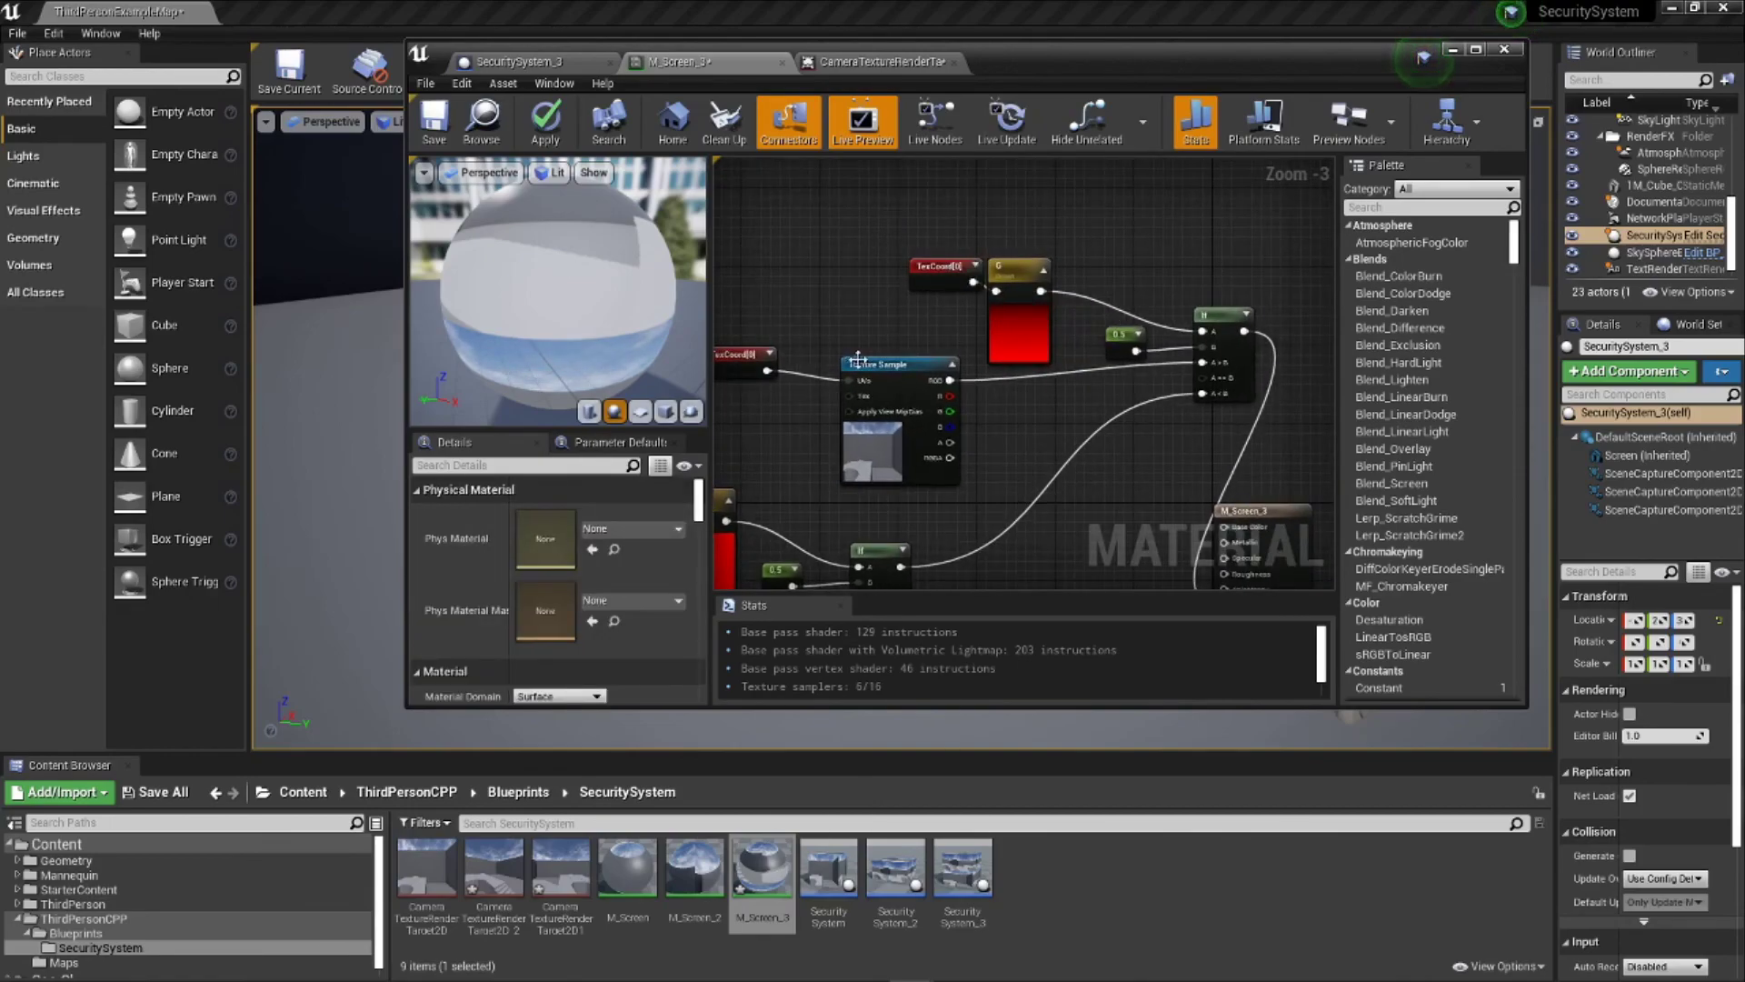
right_click_drag(855, 359, 750, 325)
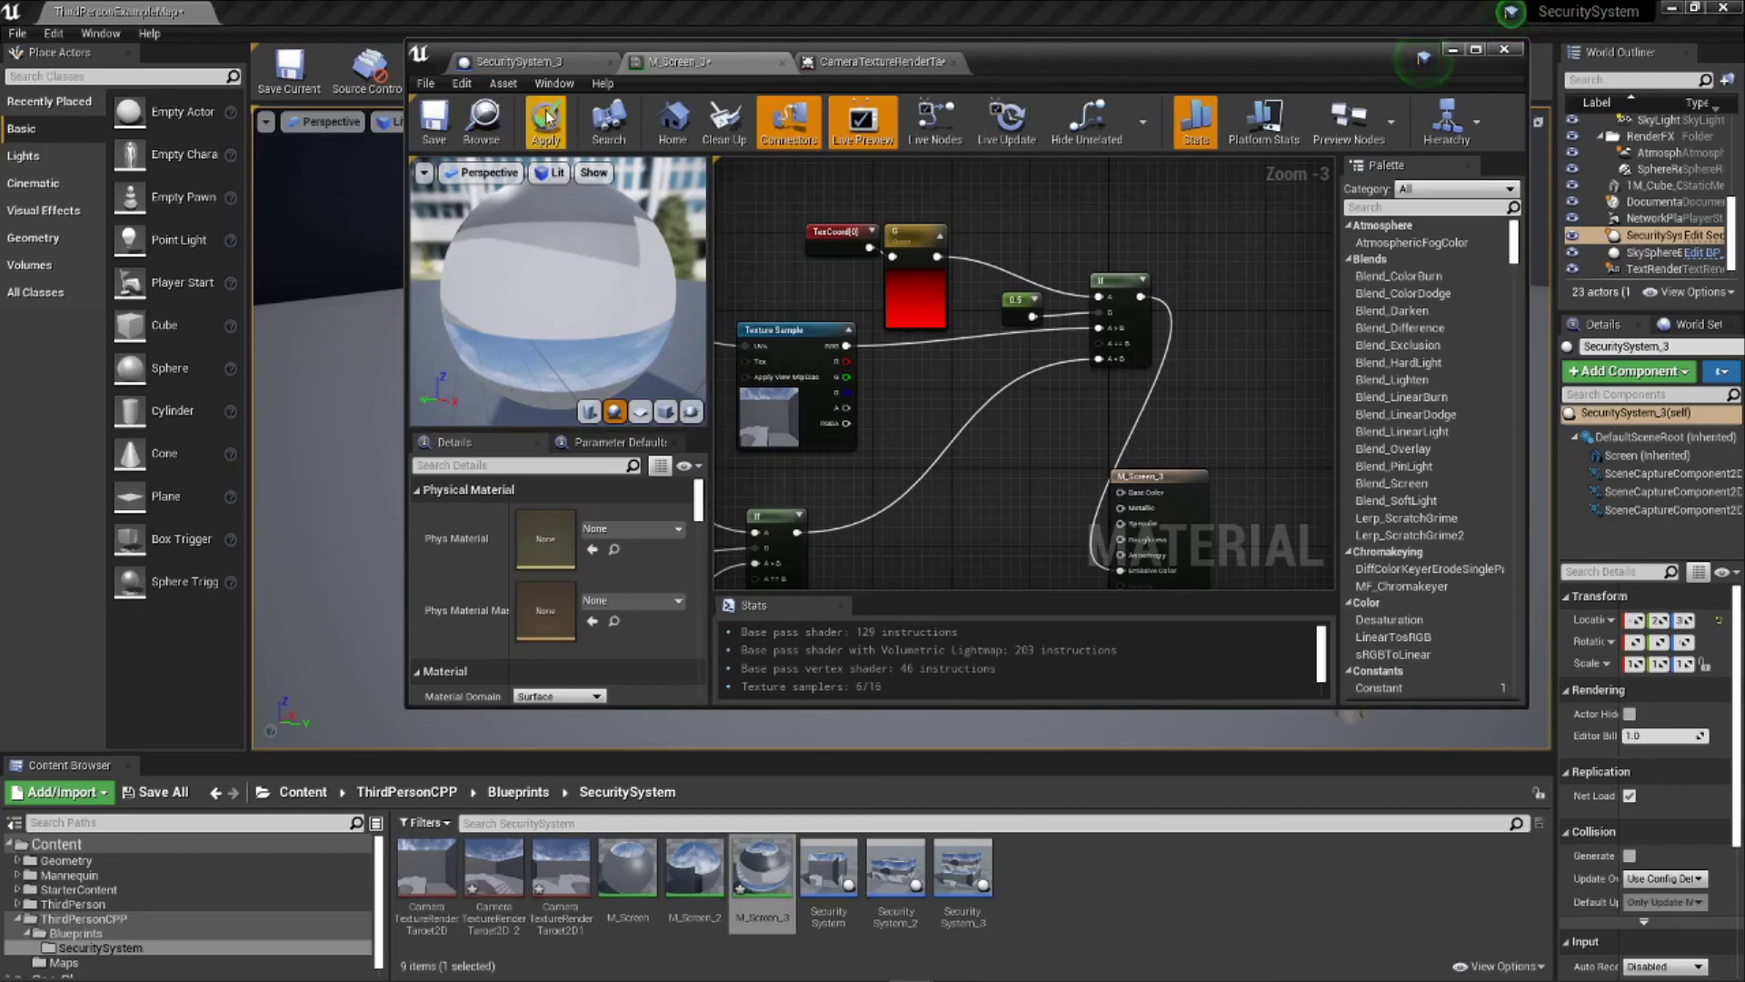